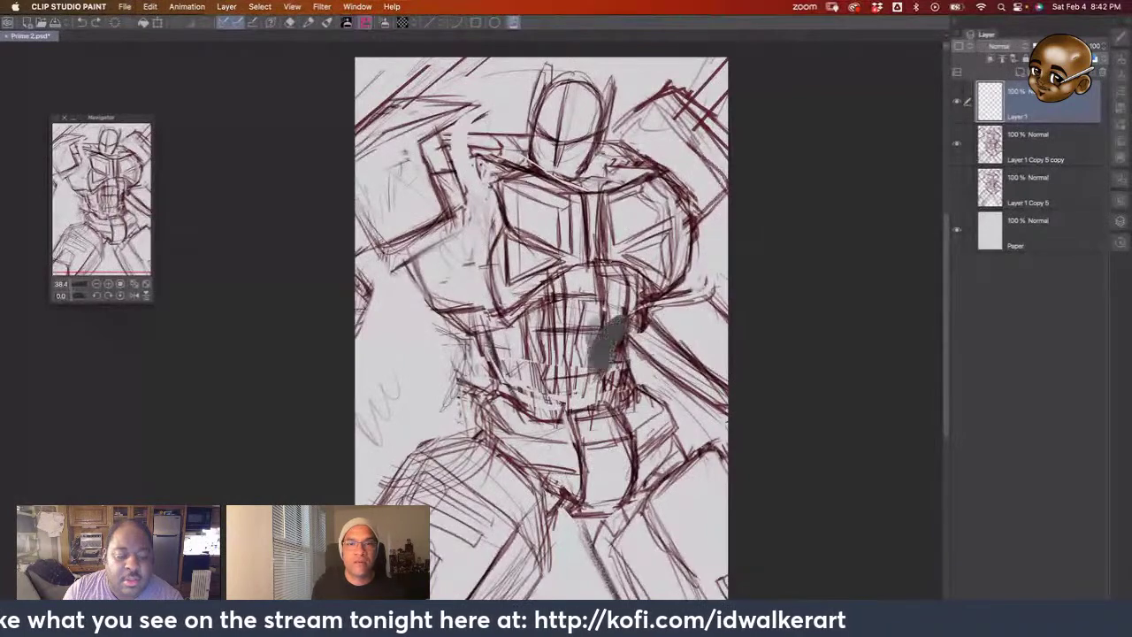
left_click_drag(648, 318, 592, 290)
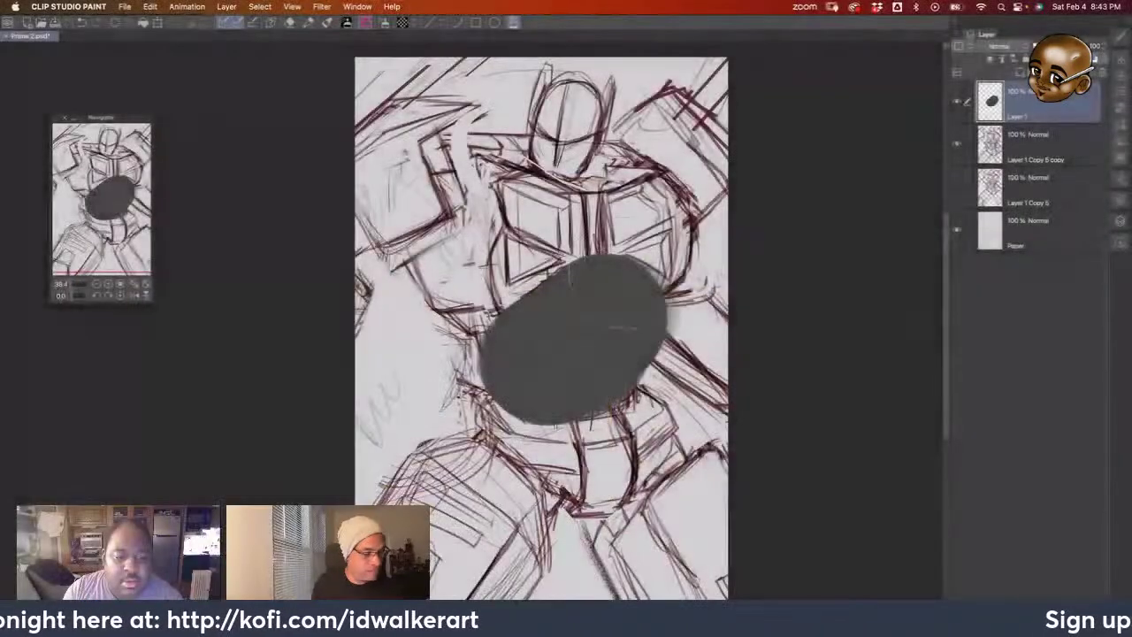
key("super+z")
key("super+z")
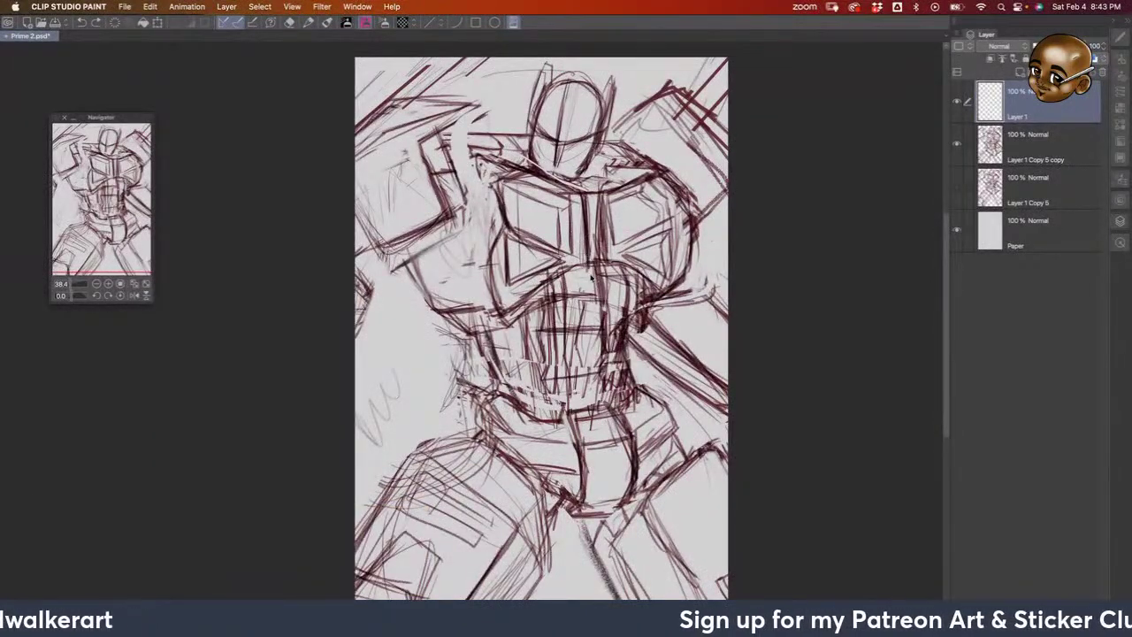
Block in the robot's raised shoulder block in dark grey and the arm beneath it in near-black
mouse_move(393, 142)
left_mouse_down()
mouse_move(403, 216)
mouse_move(403, 191)
left_mouse_up()
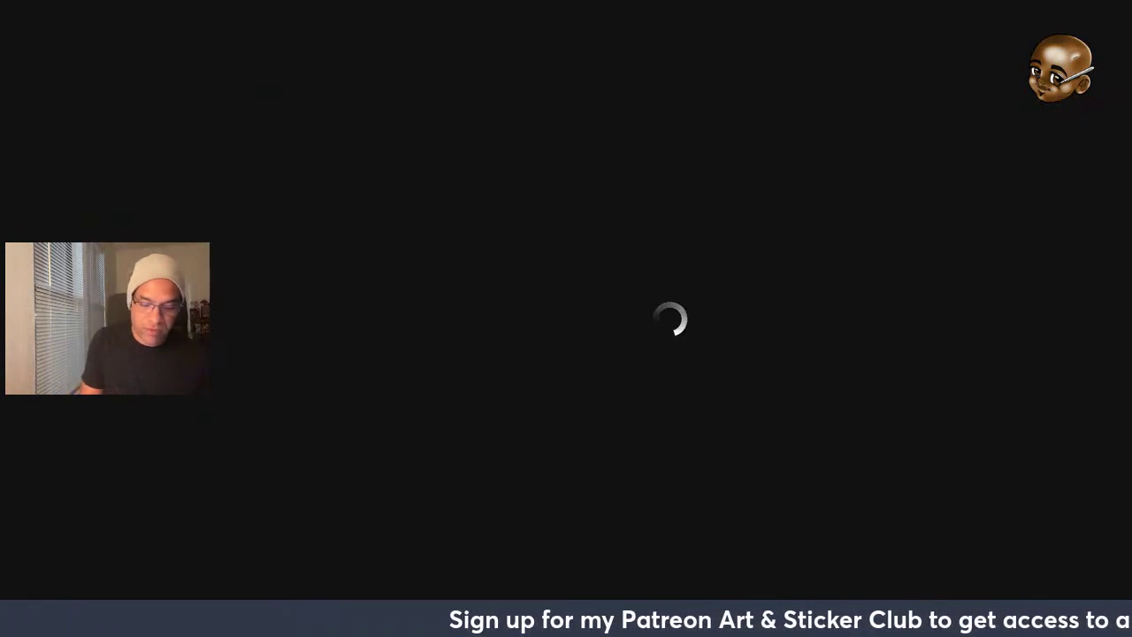
mouse_move(589, 282)
left_mouse_down()
mouse_move(594, 304)
mouse_move(613, 276)
mouse_move(612, 221)
left_mouse_up()
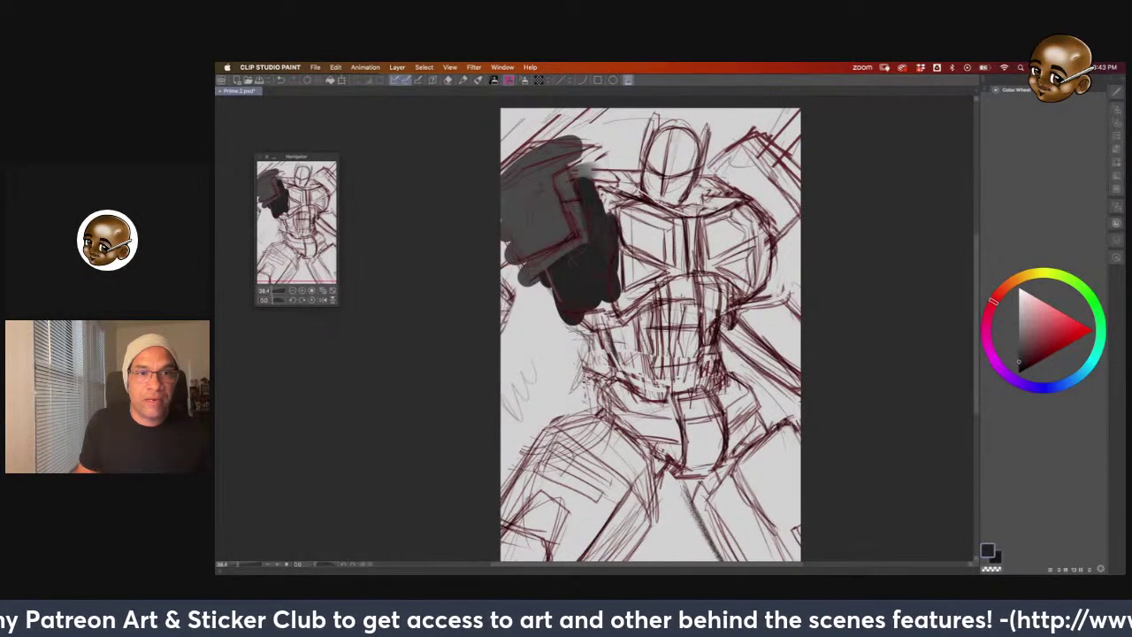
mouse_move(584, 311)
left_mouse_down()
mouse_move(583, 266)
mouse_move(618, 301)
mouse_move(622, 319)
mouse_move(613, 354)
left_mouse_up()
left_click(567, 184, "alt")
mouse_move(567, 182)
left_mouse_down()
mouse_move(588, 239)
mouse_move(583, 216)
left_mouse_up()
mouse_move(566, 256)
left_mouse_down()
mouse_move(520, 274)
mouse_move(504, 253)
mouse_move(520, 283)
left_mouse_up()
Erase the excess paint around the shoulder block and along the edges of the arm below it
key("e")
left_click_drag(502, 244, 527, 286)
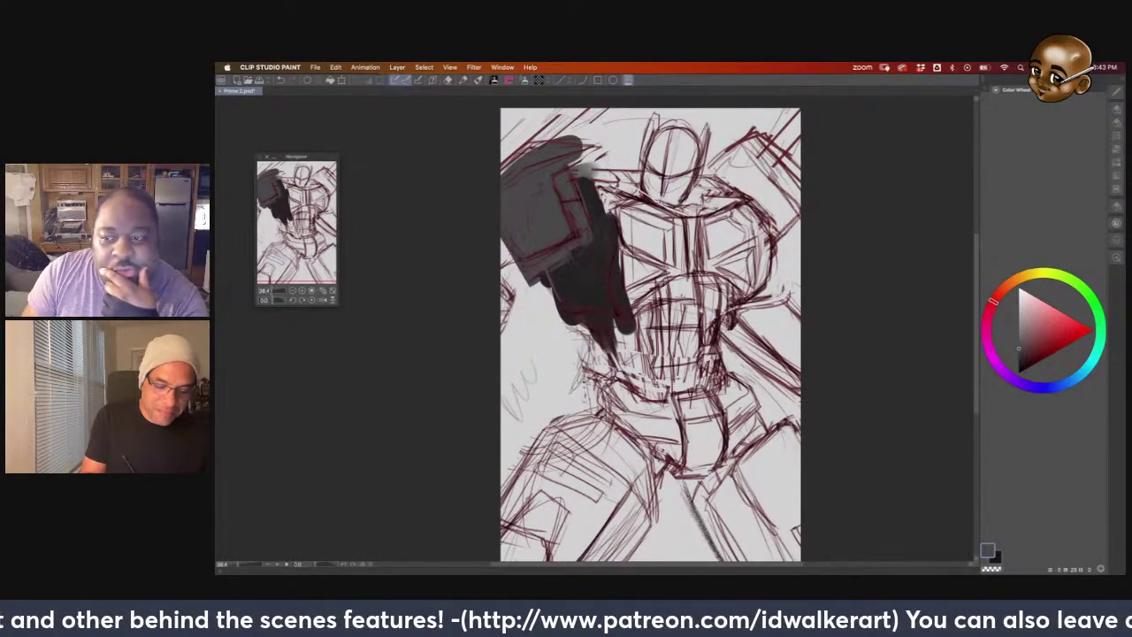
mouse_move(503, 172)
left_mouse_down()
mouse_move(538, 145)
mouse_move(518, 153)
mouse_move(587, 145)
mouse_move(580, 136)
mouse_move(594, 168)
mouse_move(583, 168)
left_mouse_up()
left_click_drag(614, 214, 618, 248)
mouse_move(605, 350)
left_mouse_down()
mouse_move(633, 335)
mouse_move(601, 345)
mouse_move(591, 337)
mouse_move(621, 325)
mouse_move(584, 324)
mouse_move(603, 329)
mouse_move(647, 299)
mouse_move(631, 313)
mouse_move(628, 295)
left_mouse_up()
Touch up the arm in near-black and block in the collar on both sides of the neck in dark tones
key("b")
left_click(590, 295, "alt")
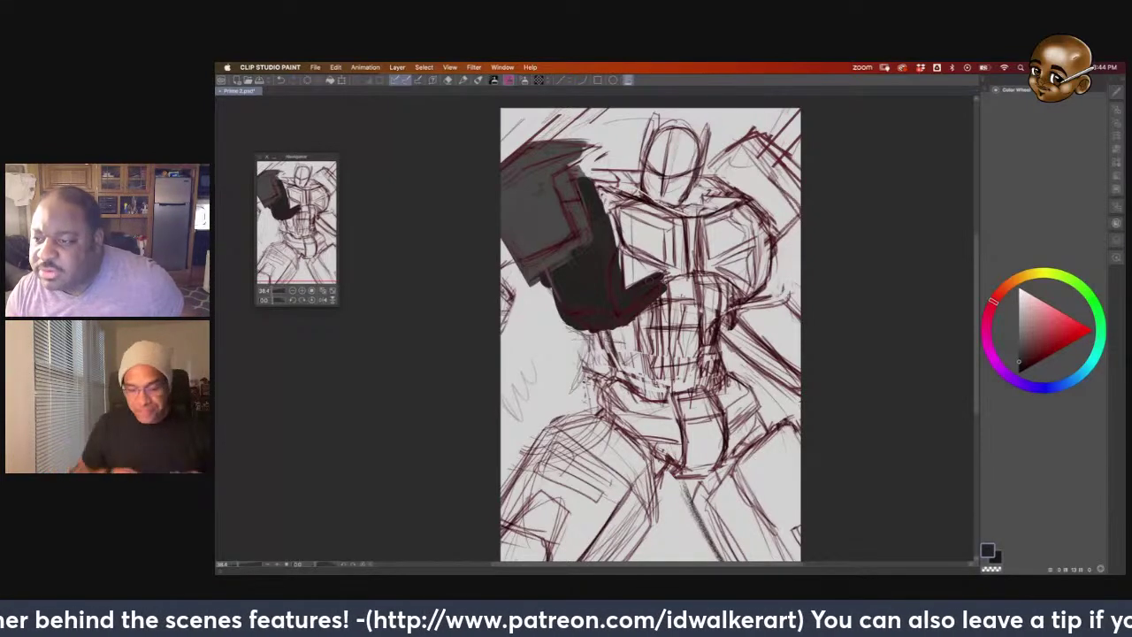
mouse_move(609, 220)
left_mouse_down()
mouse_move(623, 272)
mouse_move(598, 190)
mouse_move(629, 196)
mouse_move(598, 182)
mouse_move(635, 171)
mouse_move(603, 187)
mouse_move(638, 181)
mouse_move(605, 199)
left_mouse_up()
left_click(573, 187, "alt")
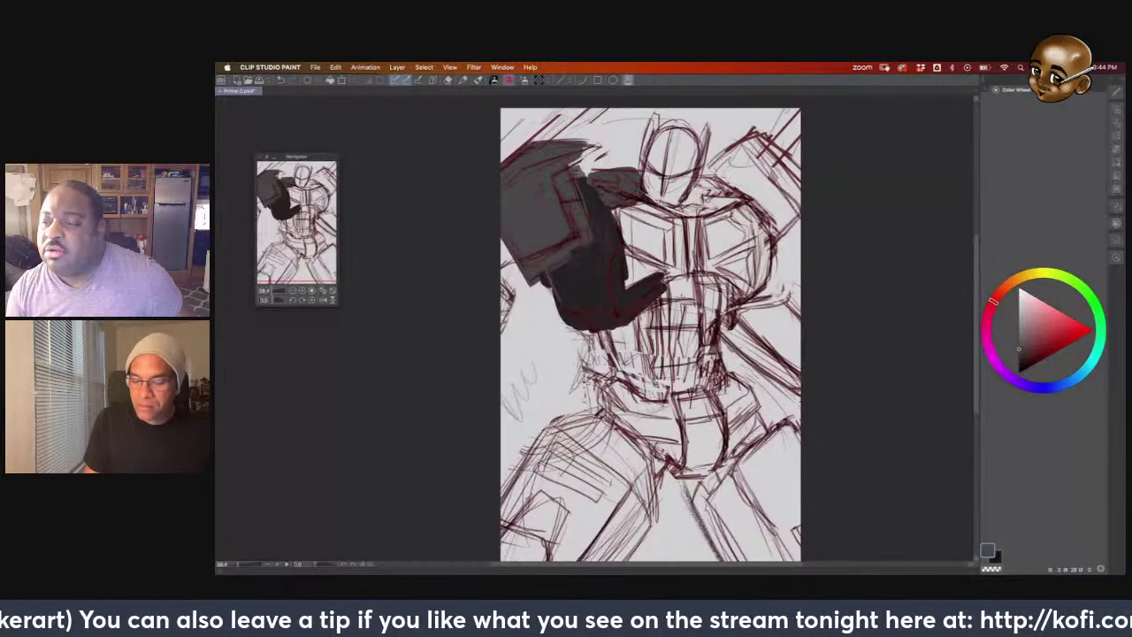
mouse_move(690, 201)
left_mouse_down()
mouse_move(712, 179)
mouse_move(739, 185)
mouse_move(704, 189)
mouse_move(739, 200)
left_mouse_up()
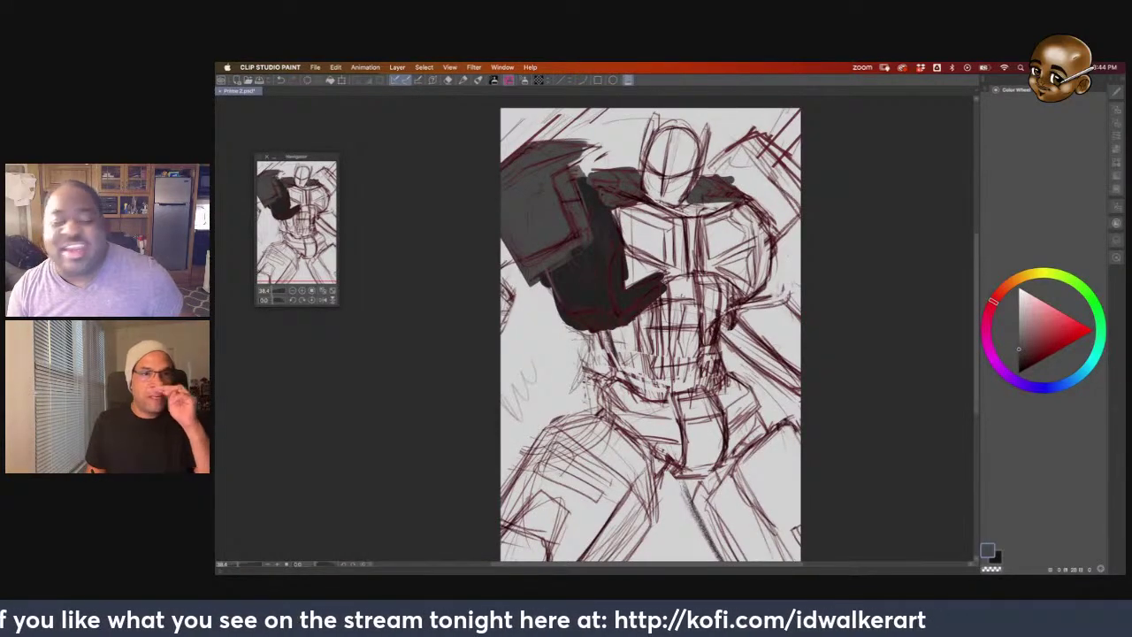
mouse_move(723, 205)
left_mouse_down()
mouse_move(662, 212)
mouse_move(702, 205)
mouse_move(681, 218)
mouse_move(649, 209)
mouse_move(674, 212)
left_mouse_up()
mouse_move(670, 204)
left_mouse_down()
mouse_move(643, 214)
mouse_move(692, 213)
left_mouse_up()
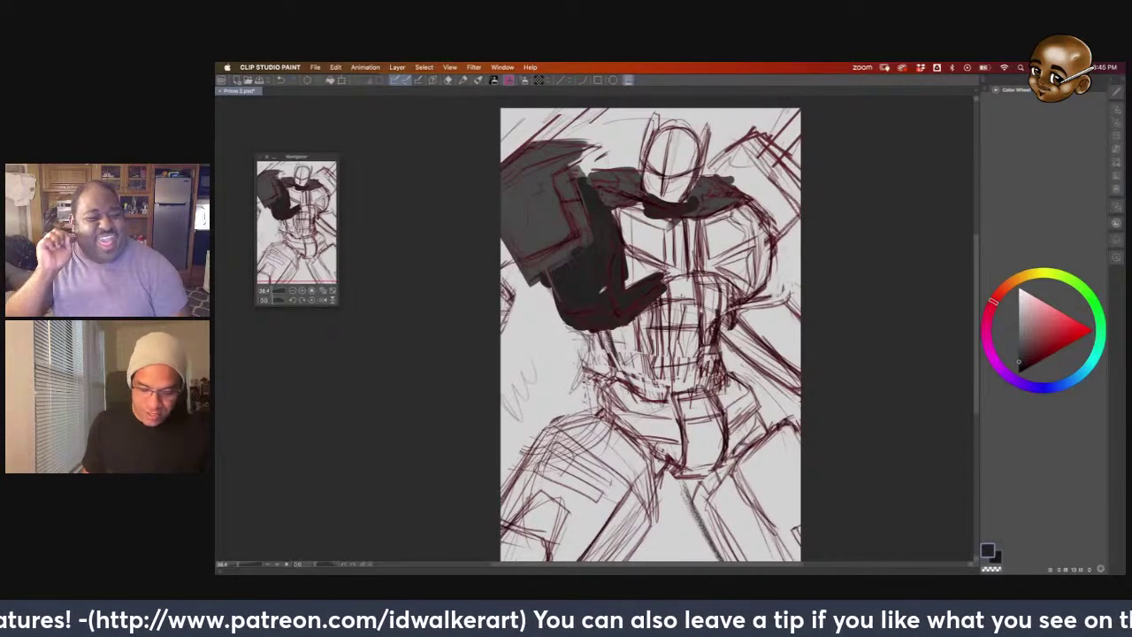
Block in the torso side and the chest's centre strip in near-black and both chest panels in dark grey
mouse_move(567, 318)
left_mouse_down()
mouse_move(568, 328)
mouse_move(635, 326)
mouse_move(623, 349)
mouse_move(677, 296)
mouse_move(629, 349)
left_mouse_up()
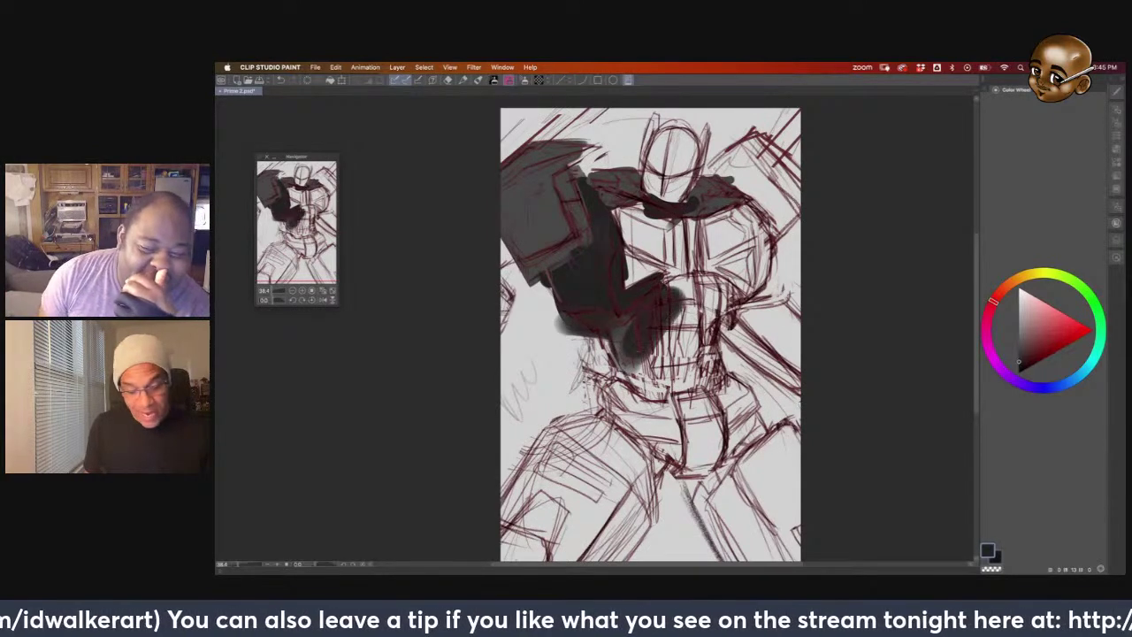
mouse_move(623, 283)
left_mouse_down()
mouse_move(619, 221)
mouse_move(681, 275)
mouse_move(619, 212)
mouse_move(676, 271)
left_mouse_up()
left_click(686, 251, "alt")
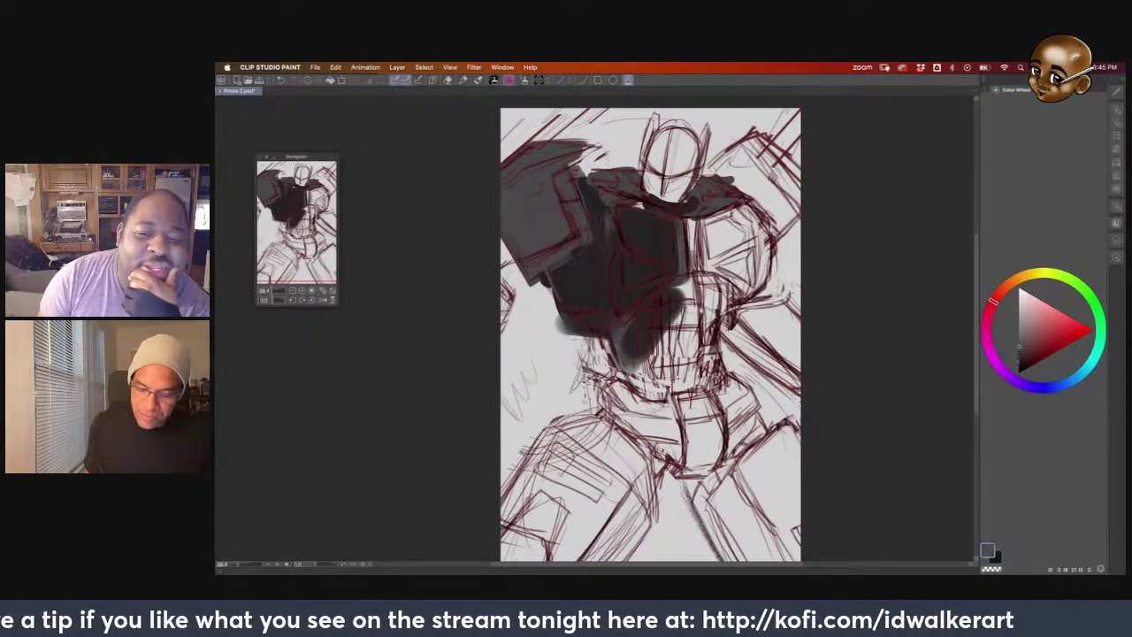
mouse_move(679, 227)
left_mouse_down()
mouse_move(644, 270)
mouse_move(610, 285)
mouse_move(712, 261)
mouse_move(756, 221)
mouse_move(743, 274)
left_mouse_up()
left_click(592, 296, "alt")
left_click_drag(689, 222, 695, 269)
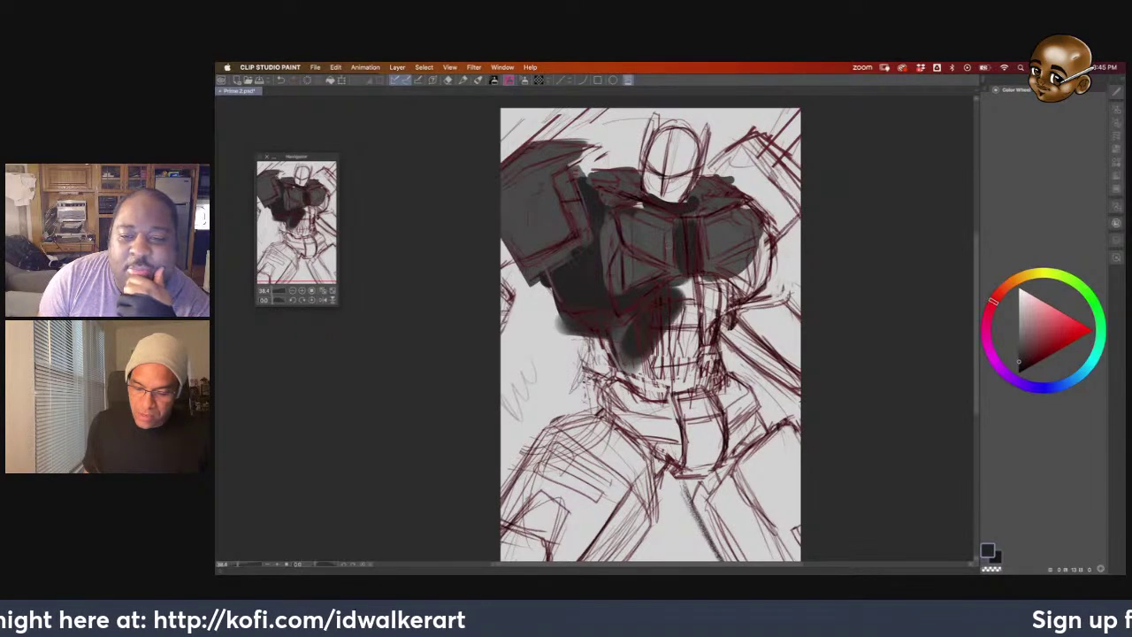
key("c")
left_click_drag(681, 228, 681, 272)
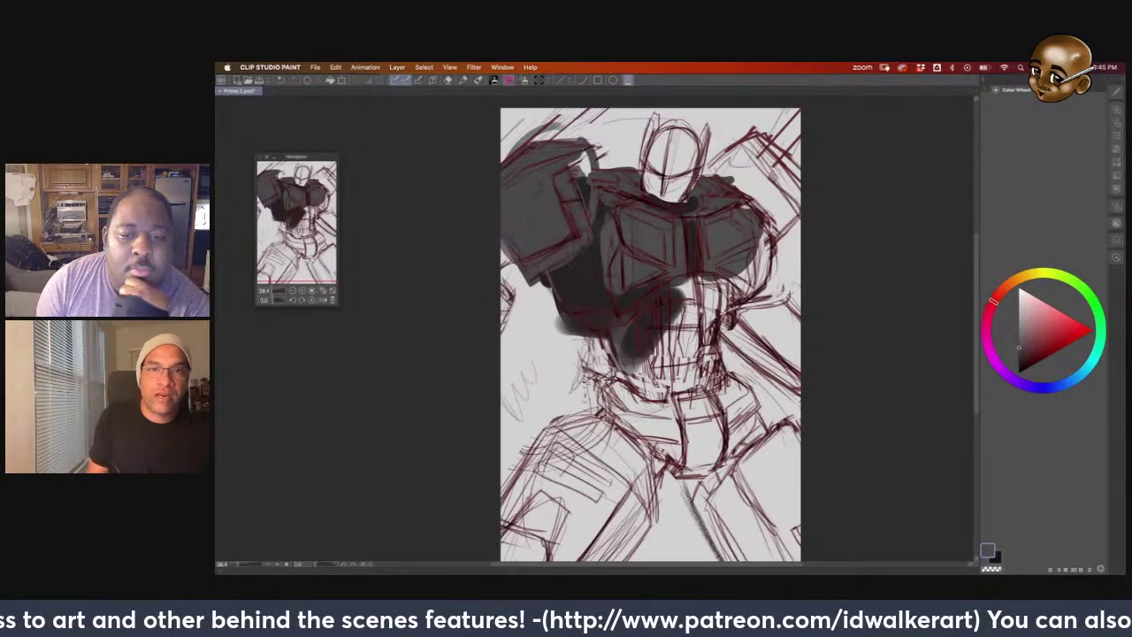
left_click(1052, 353)
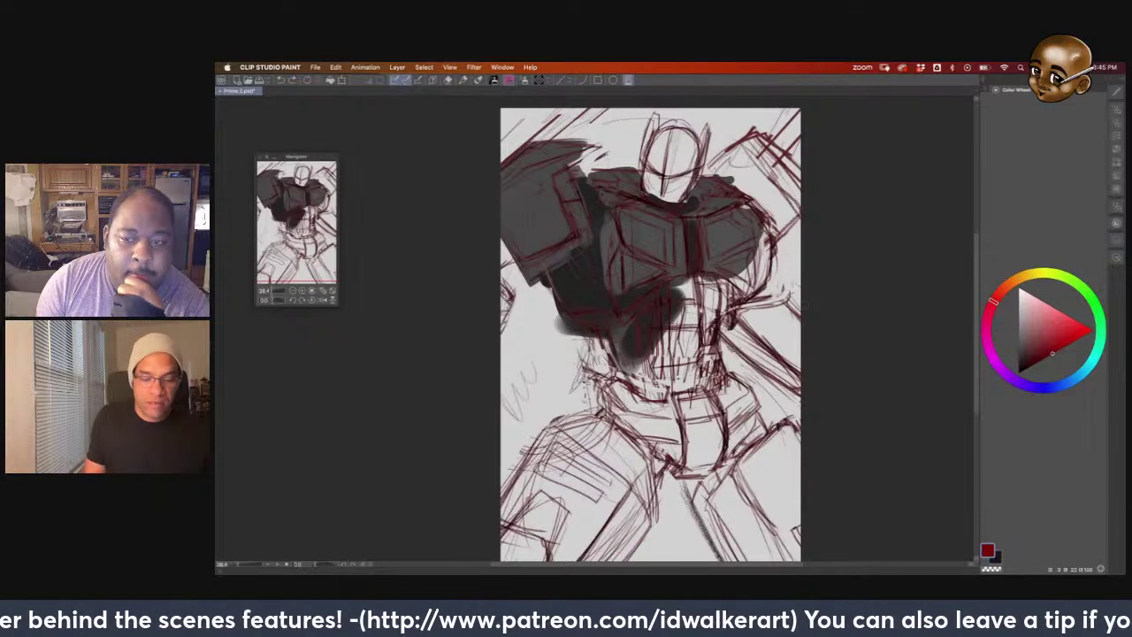
mouse_move(550, 133)
left_mouse_down()
mouse_move(610, 181)
mouse_move(541, 142)
left_mouse_up()
left_click_drag(708, 206, 718, 202)
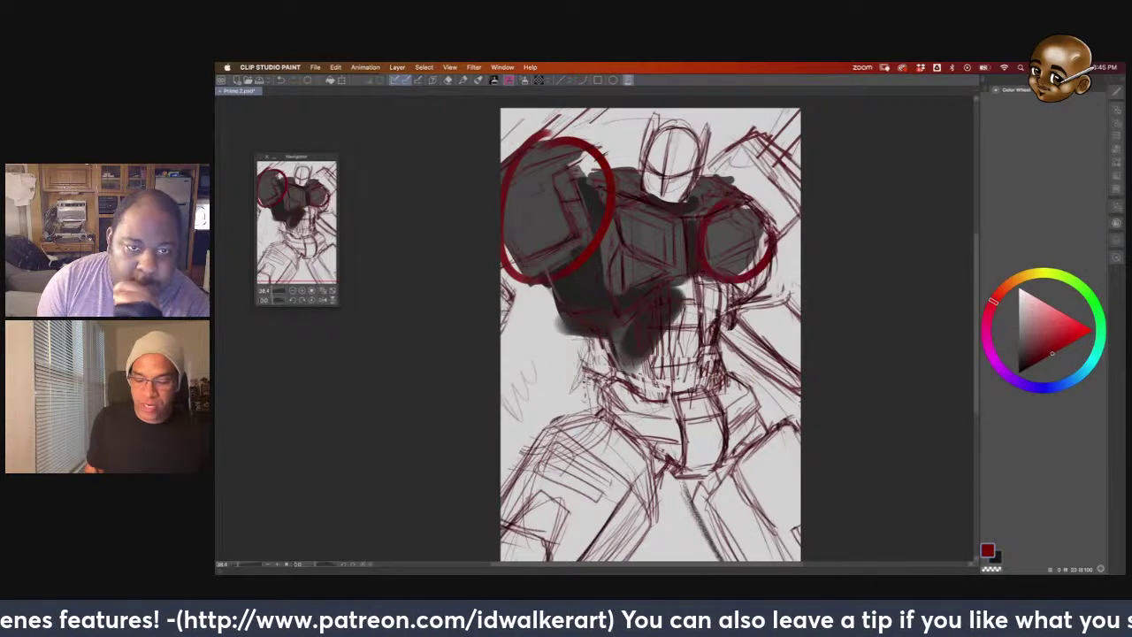
mouse_move(683, 257)
left_mouse_down()
mouse_move(603, 232)
mouse_move(677, 200)
left_mouse_up()
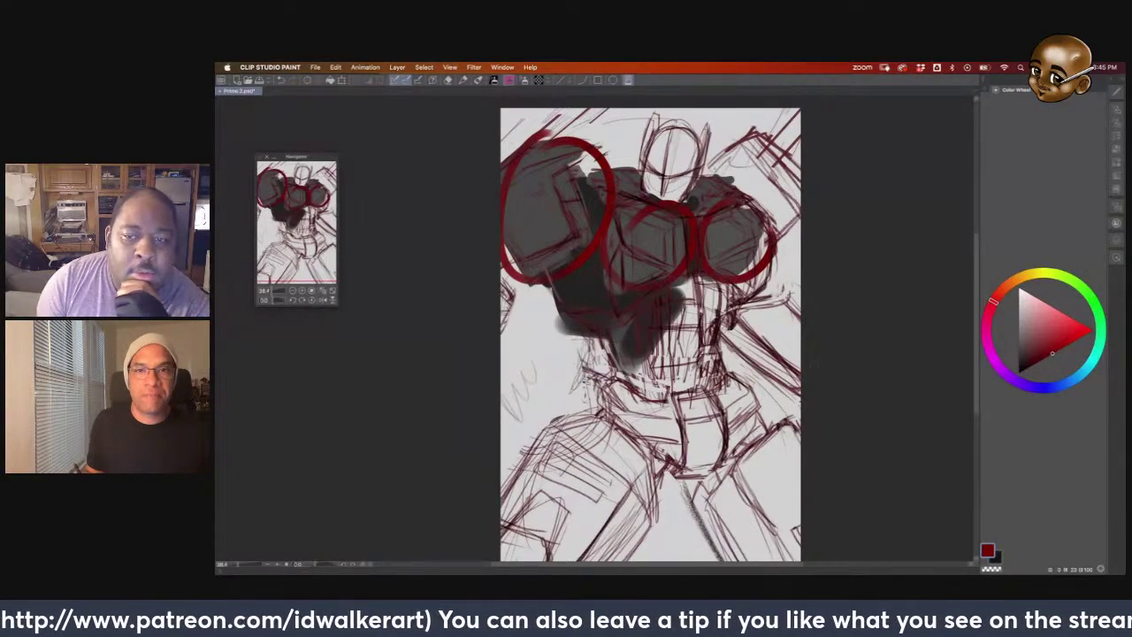
key("super+z")
key("super+z")
key("super+z")
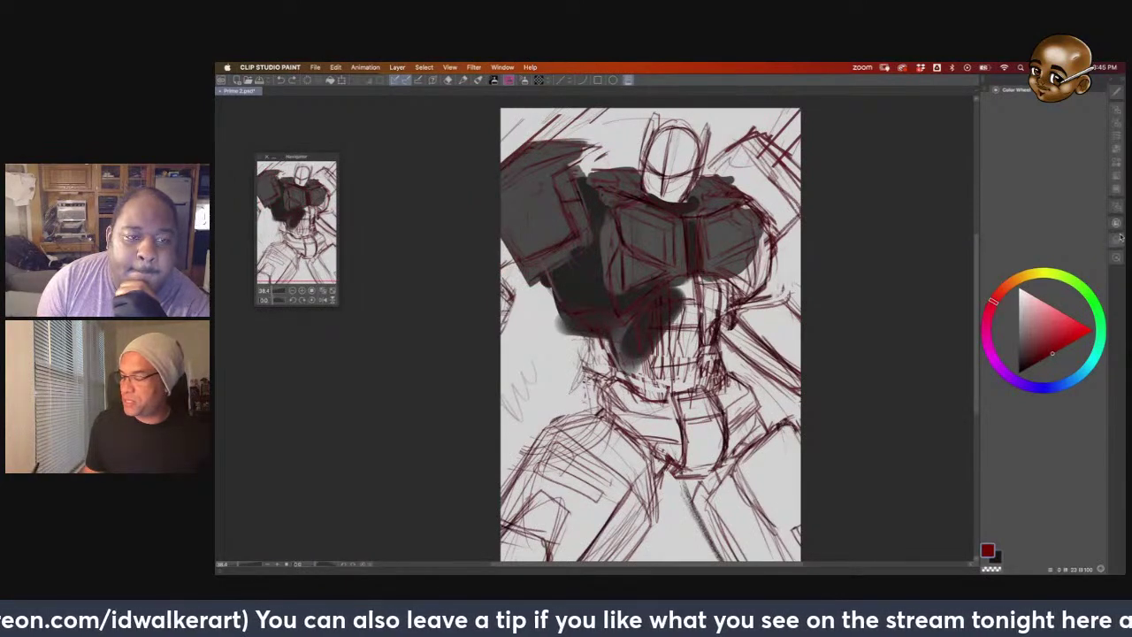
Paint both sides of the waist near-black and add dark grey strokes over the upper abdomen
left_click_drag(1030, 349, 1015, 343)
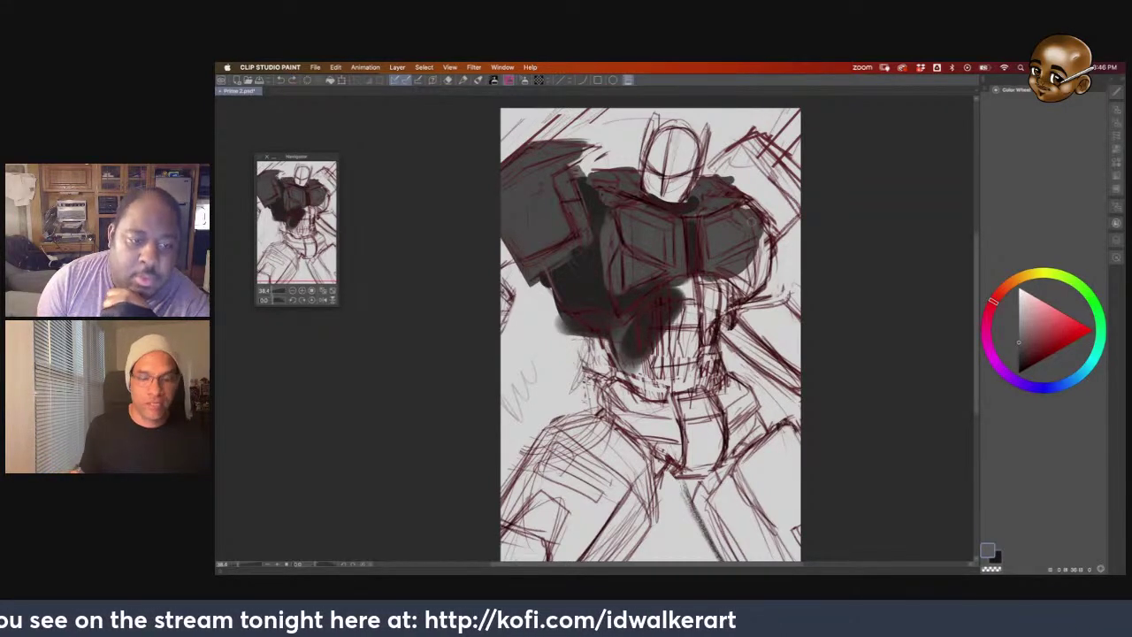
left_click(595, 289, "alt")
mouse_move(606, 342)
left_mouse_down()
mouse_move(611, 371)
mouse_move(599, 374)
mouse_move(620, 352)
mouse_move(632, 393)
left_mouse_up()
mouse_move(757, 284)
left_mouse_down()
mouse_move(720, 329)
mouse_move(713, 301)
mouse_move(711, 346)
left_mouse_up()
left_click(728, 235, "alt")
mouse_move(705, 283)
left_mouse_down()
mouse_move(684, 334)
mouse_move(657, 348)
left_mouse_up()
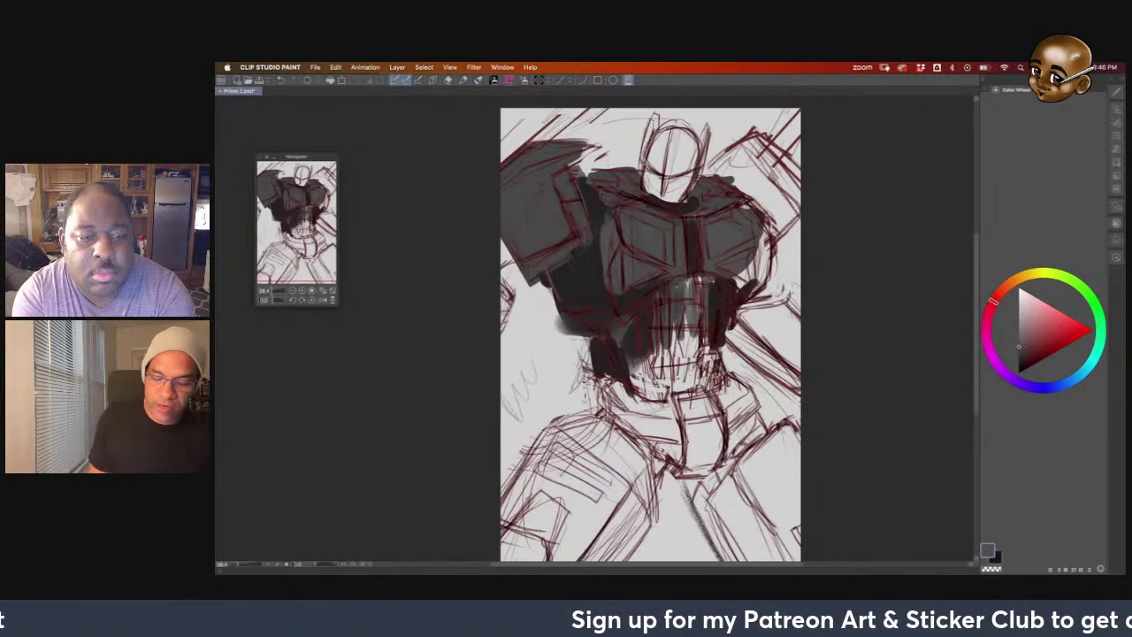
Lasso the left chest panel with the adjoining collar and raise its red channel with a Tone Curve
mouse_move(605, 200)
left_mouse_down()
mouse_move(669, 272)
mouse_move(601, 205)
left_mouse_up()
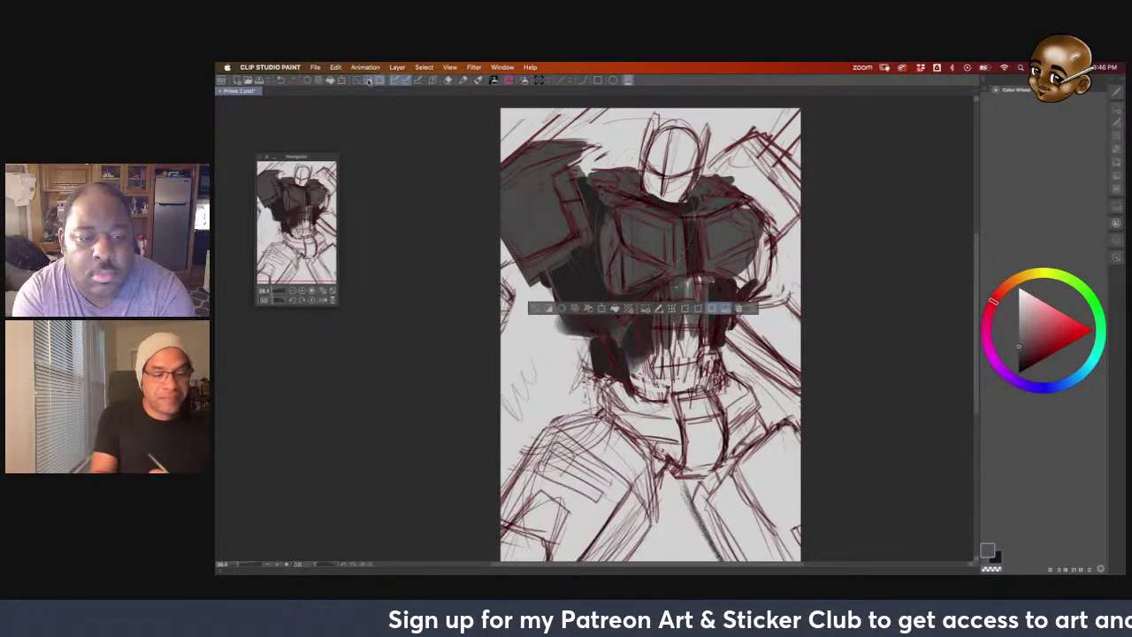
left_click(336, 67)
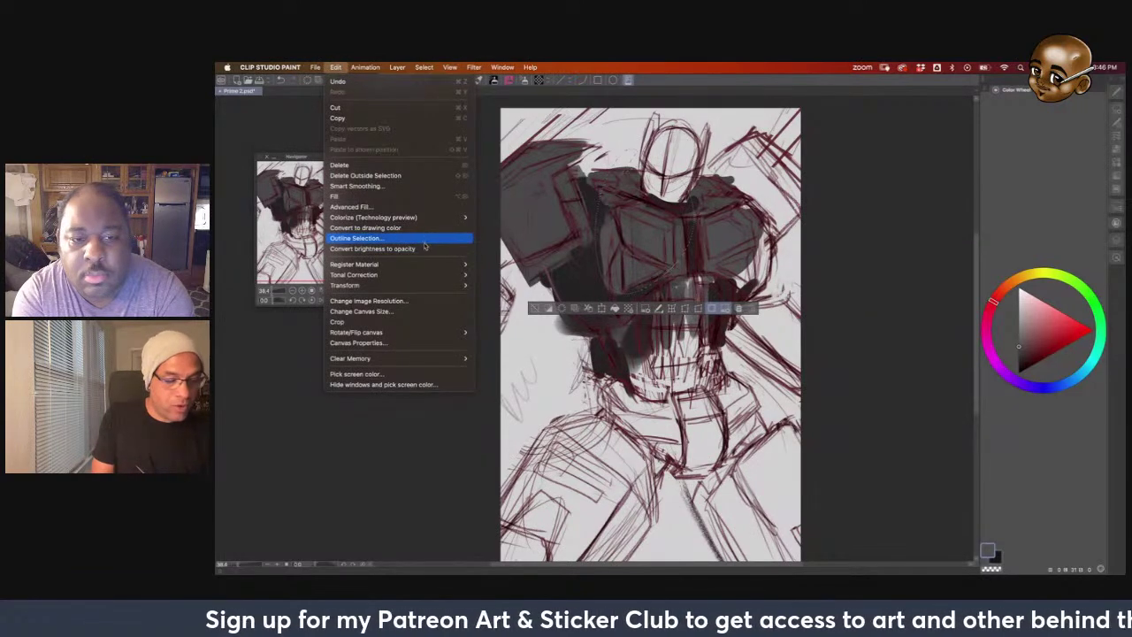
mouse_move(458, 275)
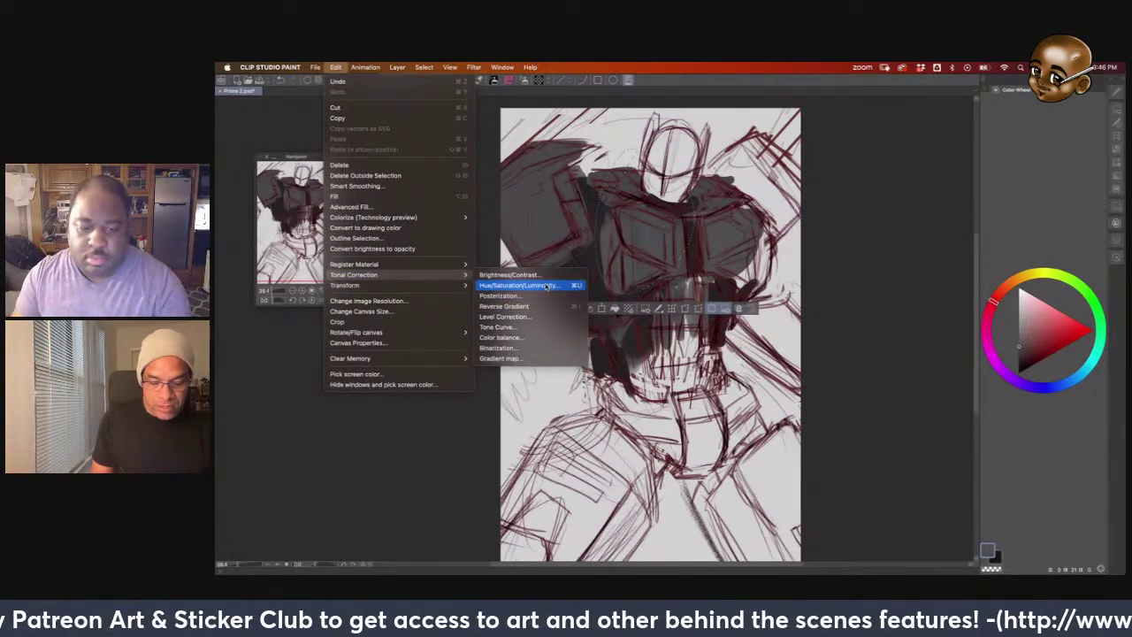
left_click(526, 327)
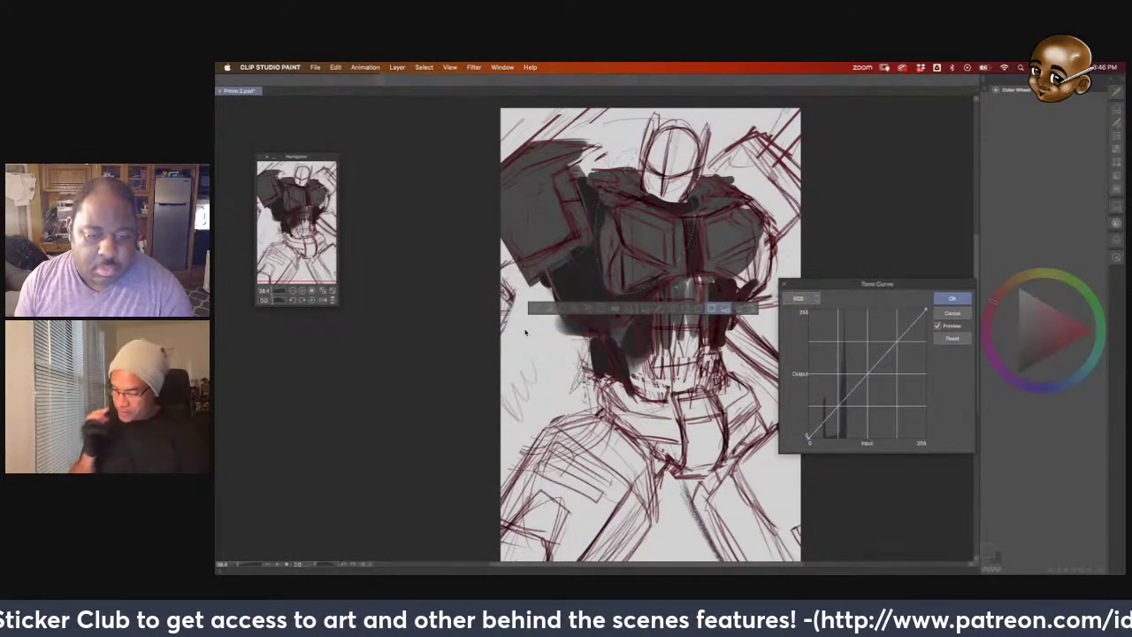
left_click(814, 298)
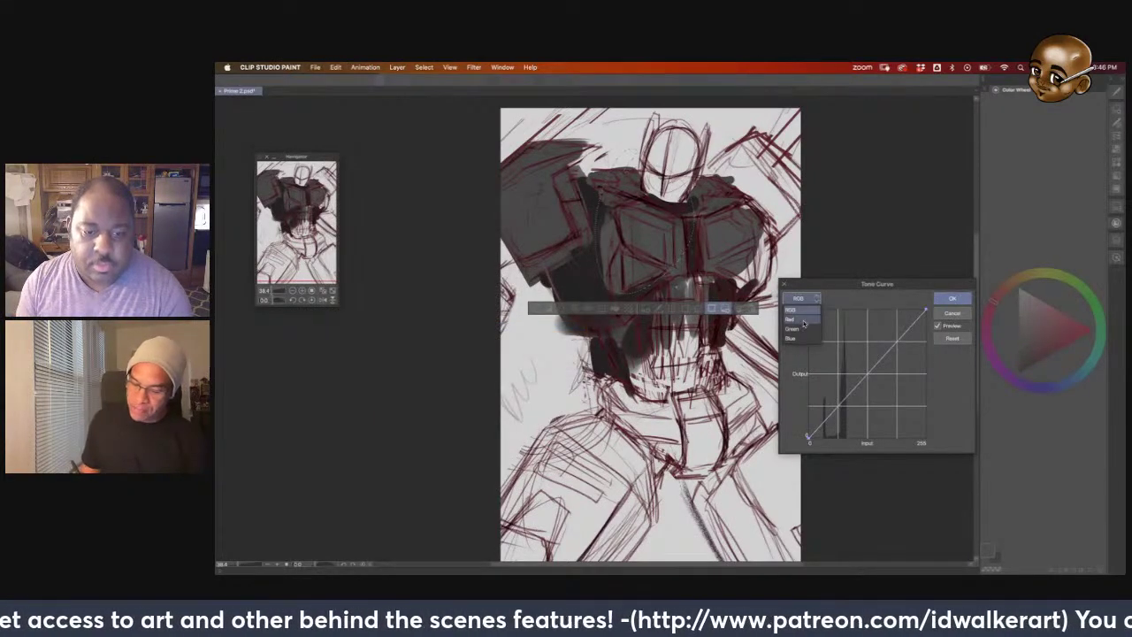
left_click(790, 319)
left_click_drag(858, 382, 863, 355)
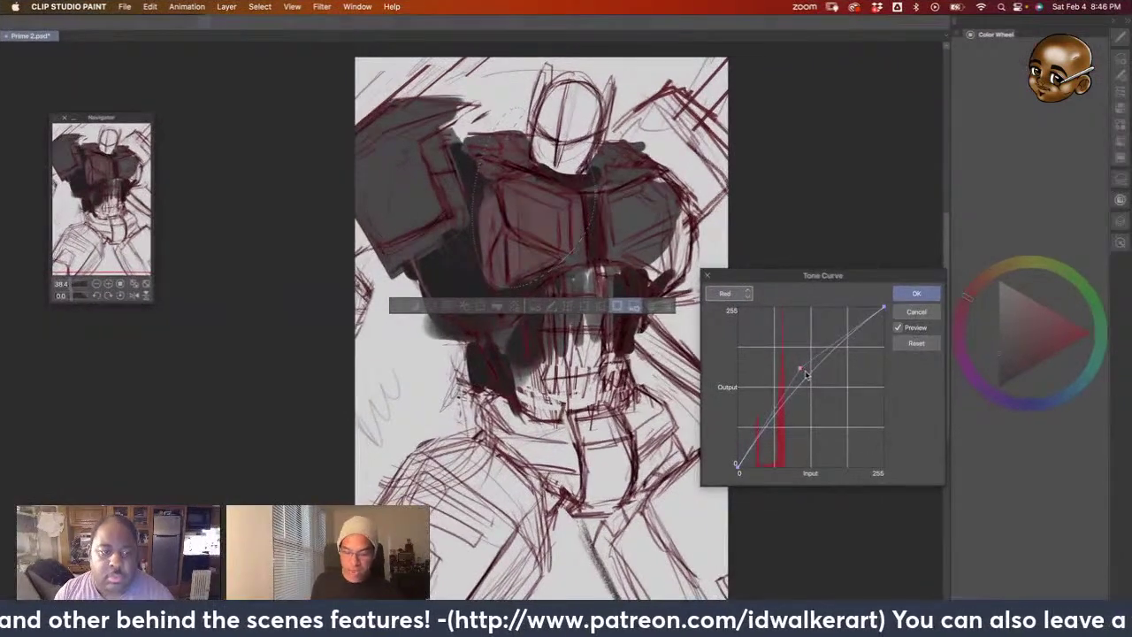
left_click_drag(799, 369, 798, 358)
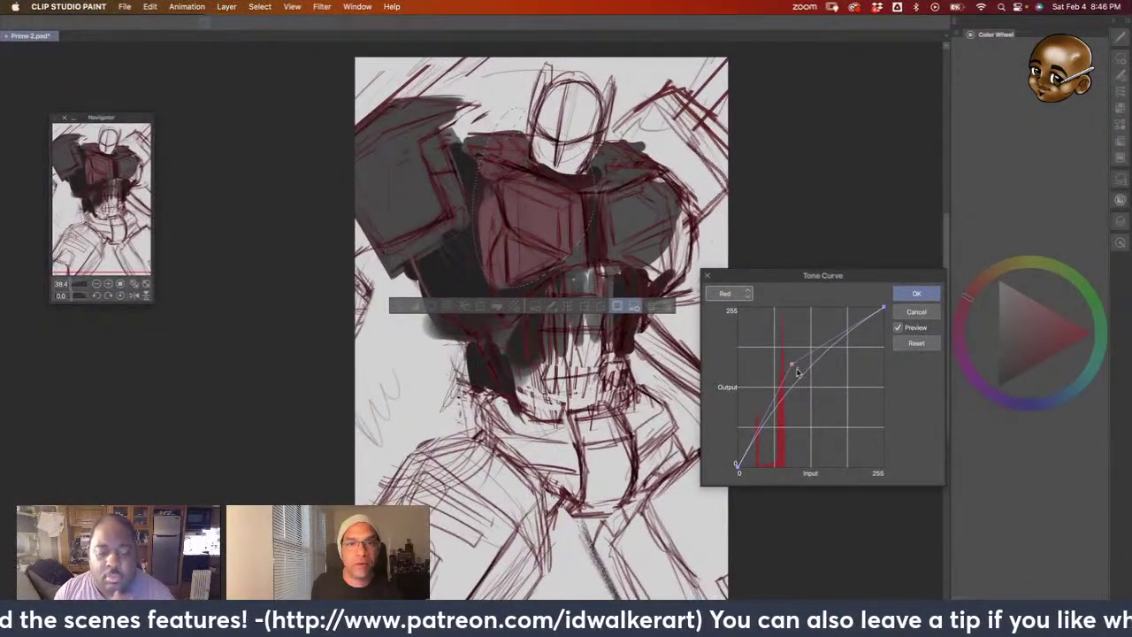
Lower the combined RGB curve to darken the selected chest area, apply the Tone Curve and deselect
left_click(747, 294)
left_click(736, 306)
left_click_drag(807, 388, 816, 400)
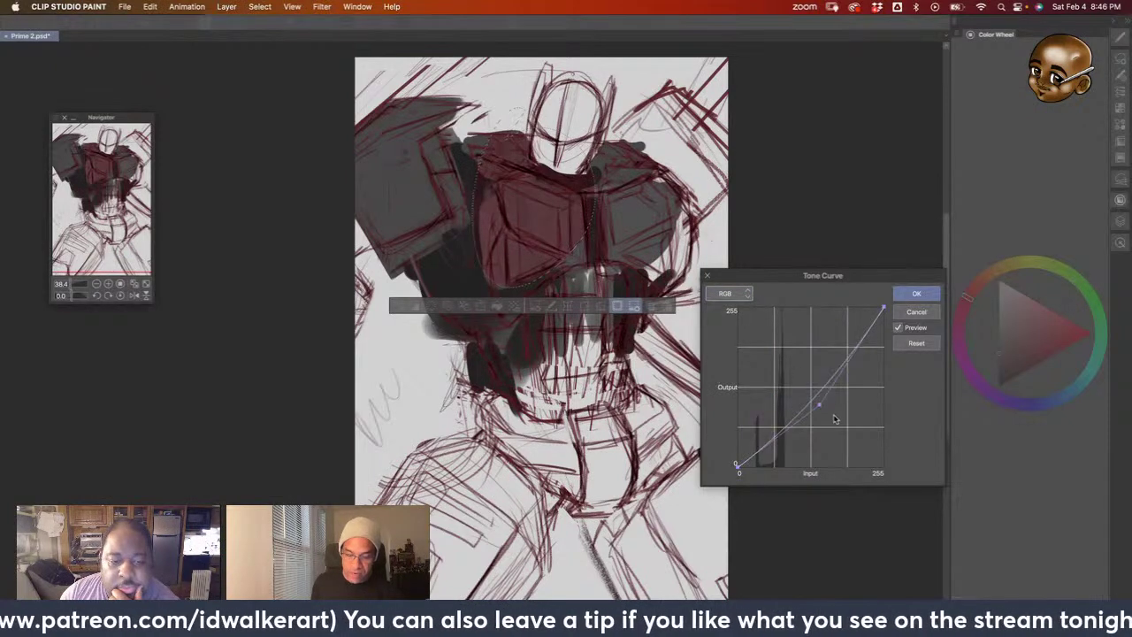
left_click(916, 293)
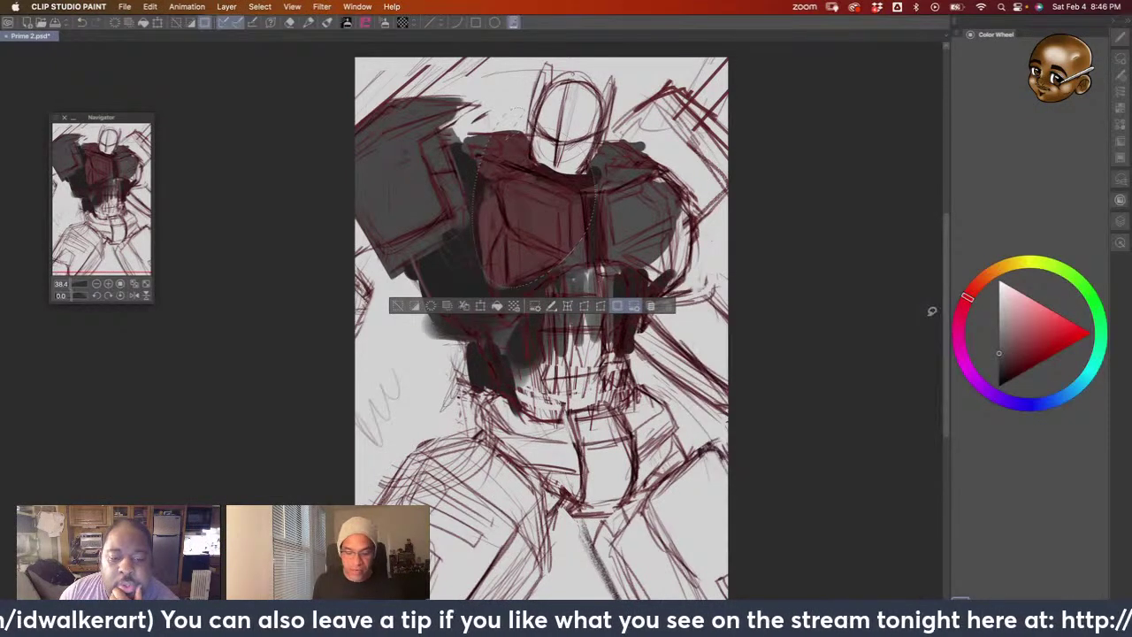
left_click(396, 306)
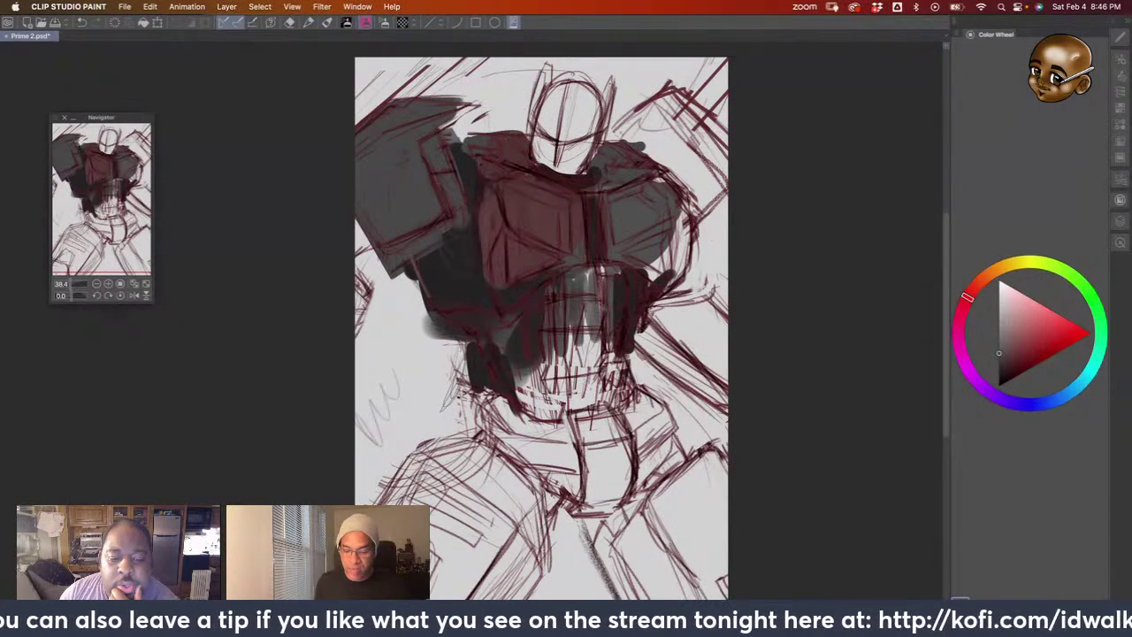
Undo the red Tone Curve adjustment on the chest and collar
left_click(565, 227, "alt")
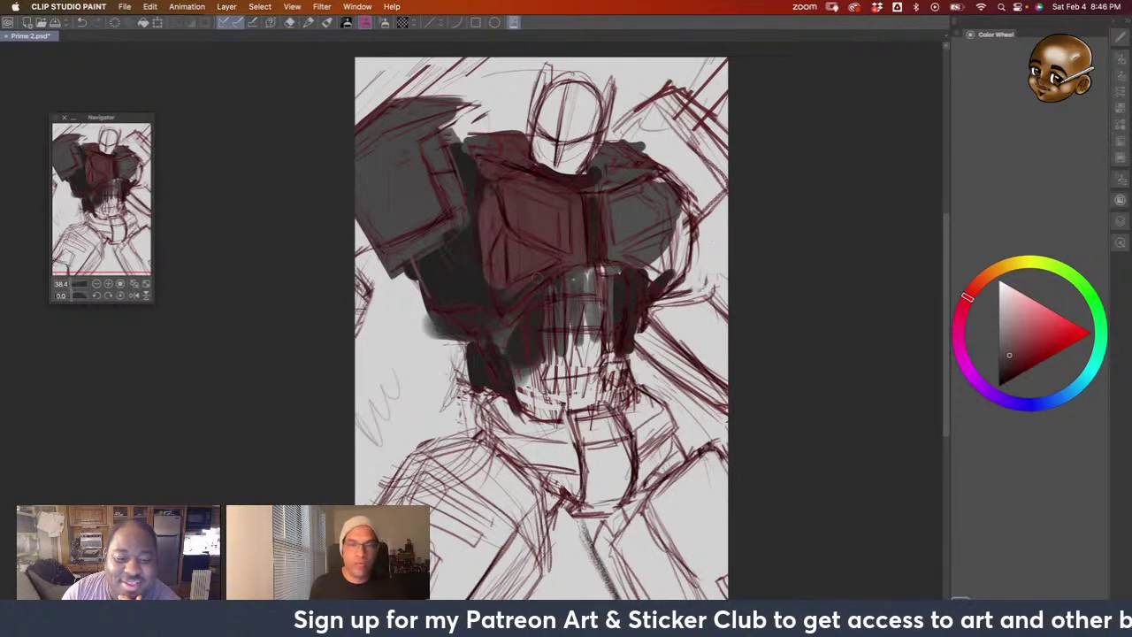
scroll(536, 277, "up", 1)
key("super+z")
key("super+z")
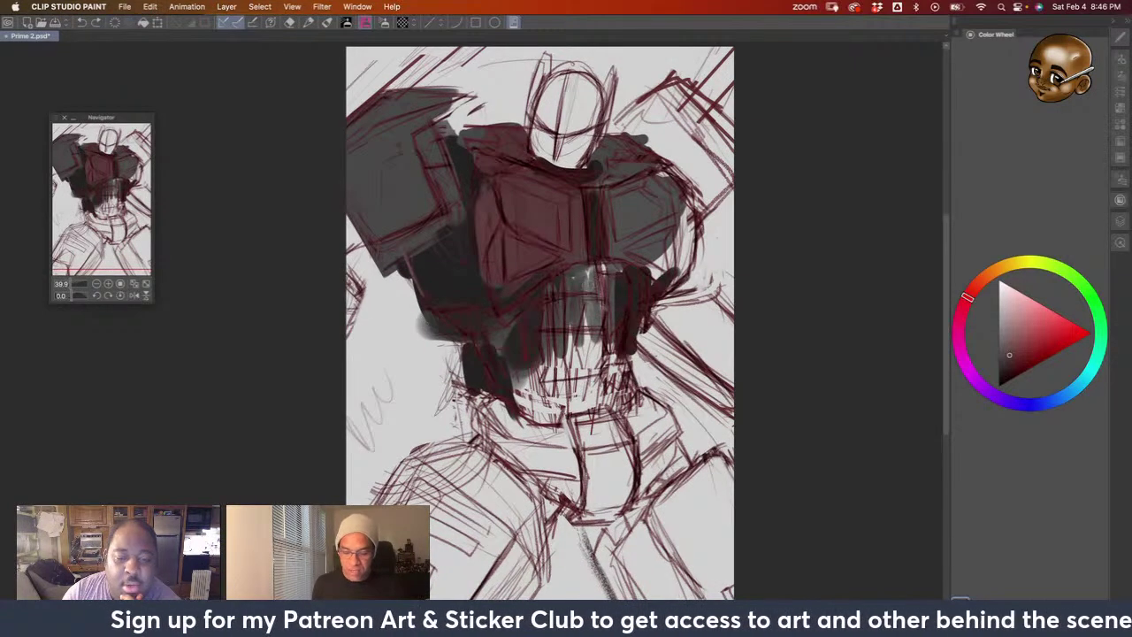
key("super+z")
key("super+z")
key("super+z")
key("super+z")
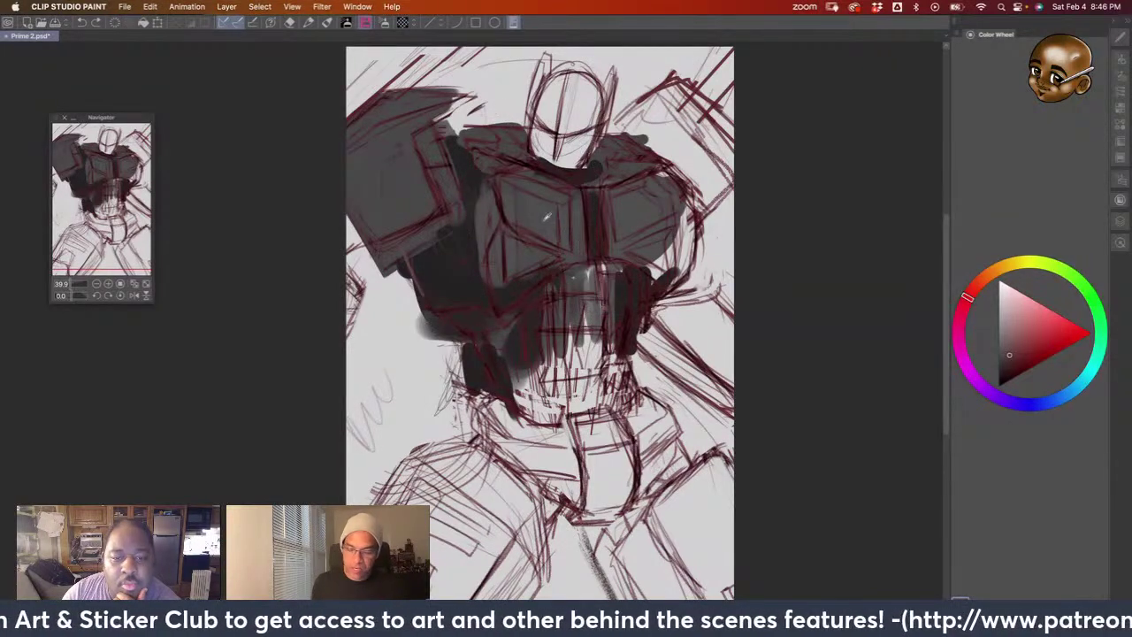
Paint vertical dark grey and near-black strokes down the abdomen segments below the chest
left_click(546, 218, "alt")
left_click_drag(633, 271, 629, 337)
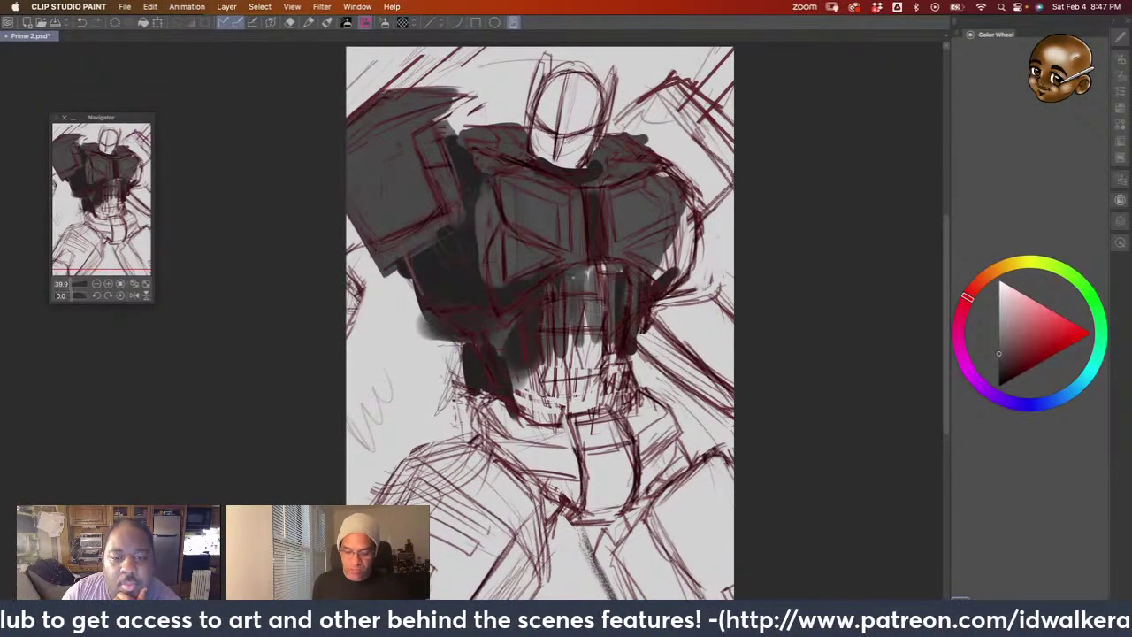
left_click(538, 321, "alt")
left_click_drag(550, 278, 559, 370)
left_click_drag(617, 269, 617, 345)
left_click_drag(610, 269, 620, 366)
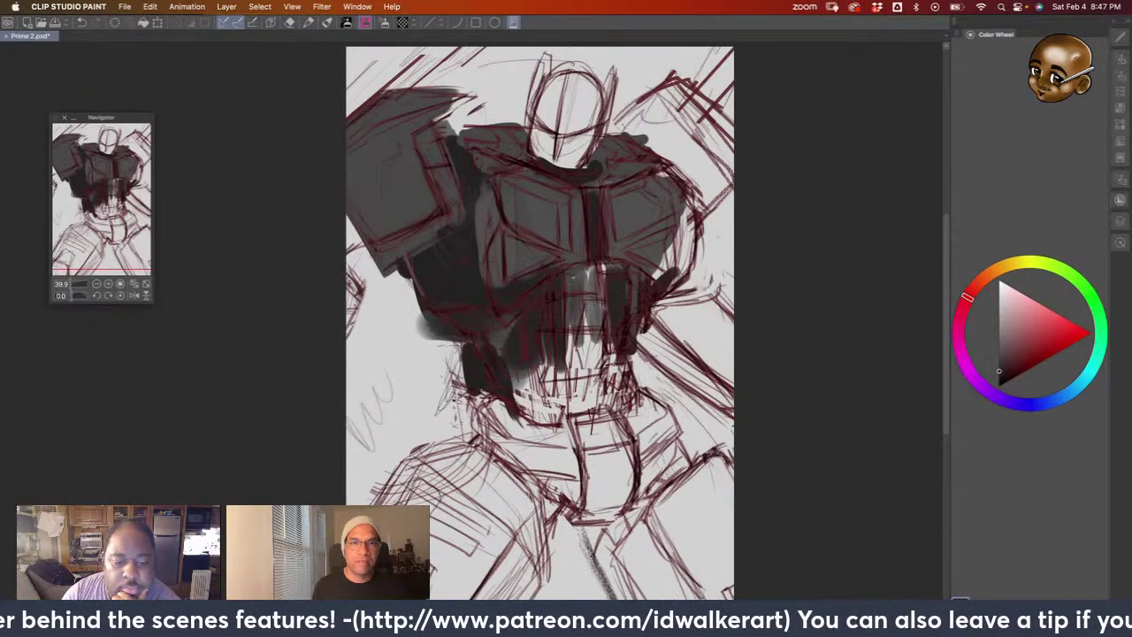
left_click_drag(614, 269, 619, 372)
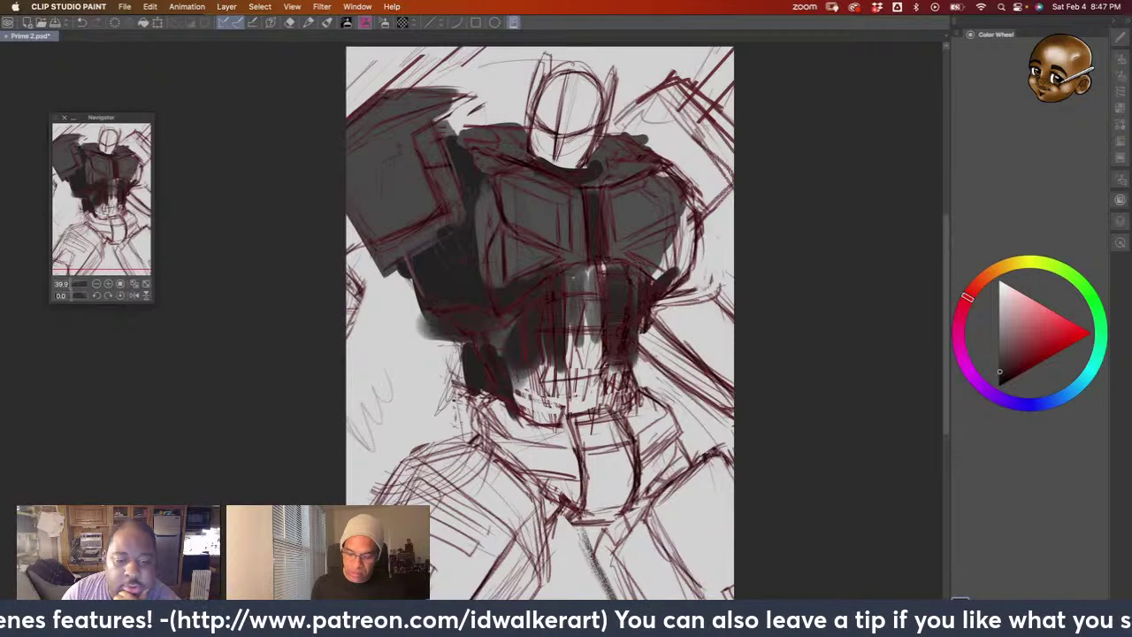
Fill the remaining light areas of the abdomen segments and lower waist with overlapping dark grey strokes
left_click_drag(603, 311, 605, 341)
left_click_drag(635, 278, 637, 300)
left_click_drag(585, 265, 573, 389)
left_click_drag(566, 335, 576, 393)
left_click_drag(555, 282, 563, 364)
left_click_drag(610, 269, 589, 393)
left_click_drag(613, 297, 610, 382)
left_click_drag(560, 333, 548, 423)
left_click_drag(558, 382, 495, 417)
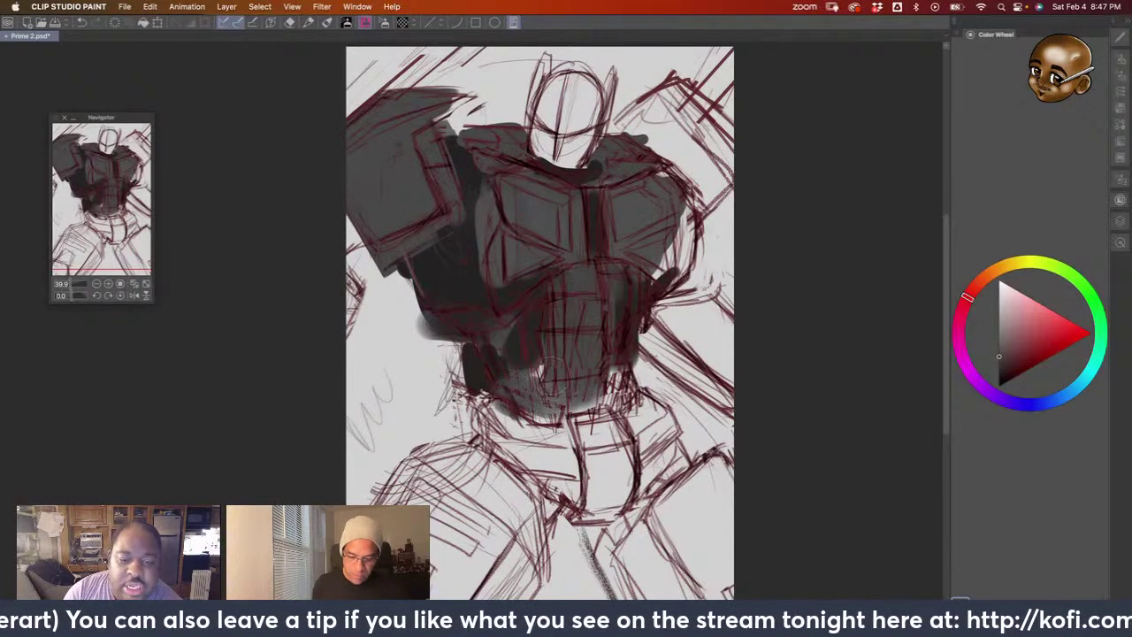
left_click_drag(557, 355, 531, 433)
mouse_move(619, 363)
left_mouse_down()
mouse_move(584, 409)
mouse_move(601, 417)
left_mouse_up()
left_click_drag(618, 406, 582, 444)
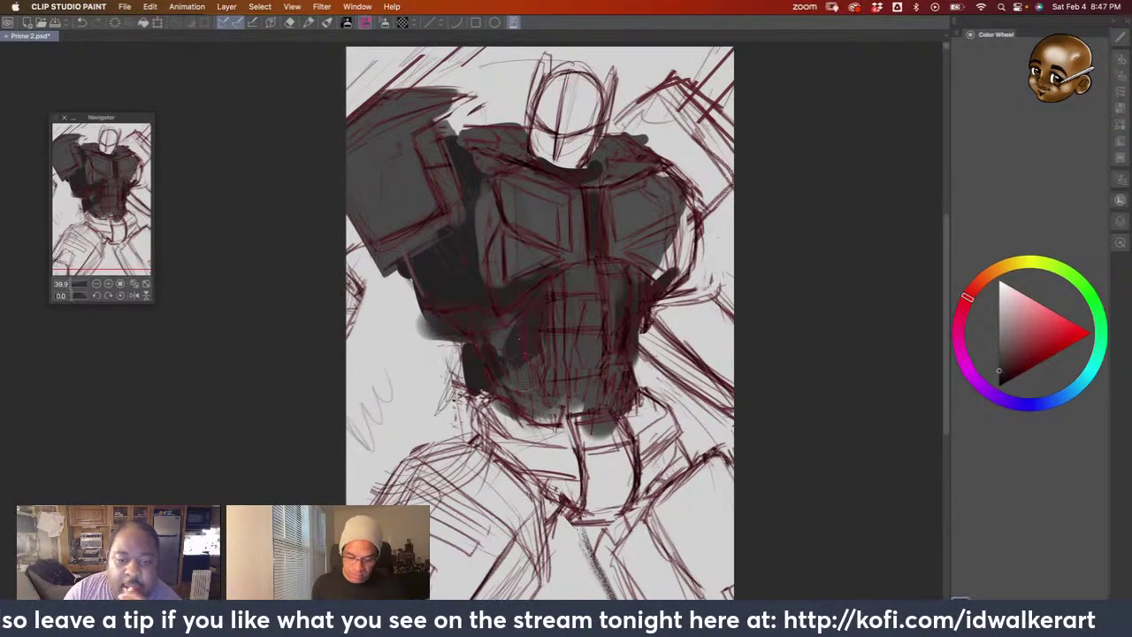
Block in the two slanted hip panels on either side of the crotch panel with near-black strokes
mouse_move(522, 412)
left_mouse_down()
mouse_move(477, 468)
mouse_move(537, 505)
left_mouse_up()
left_click_drag(683, 447, 636, 510)
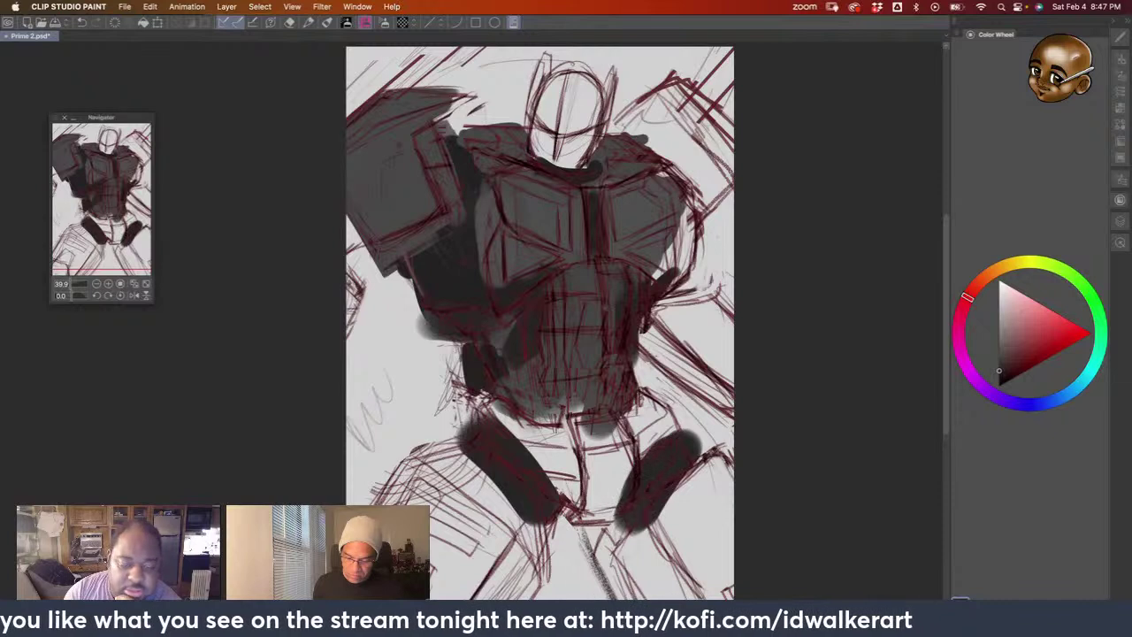
left_click_drag(514, 444, 560, 504)
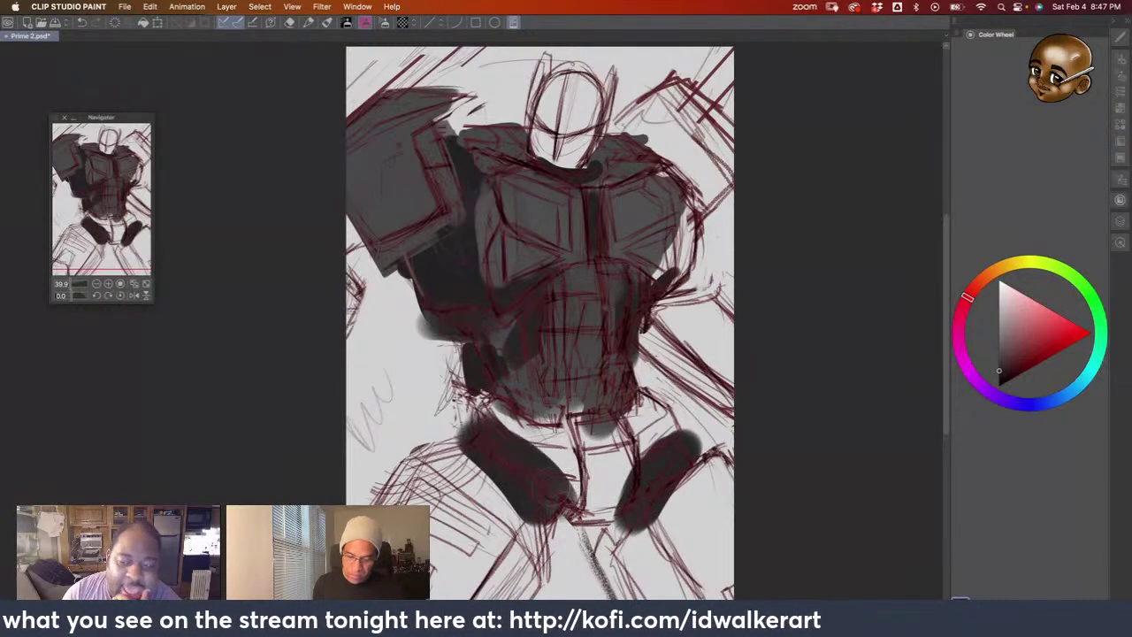
Fill the central crotch panel with dark grey sampled from the chest and darken its lower part with the hip tone
left_click(558, 225, "alt")
mouse_move(582, 426)
left_mouse_down()
mouse_move(627, 432)
mouse_move(590, 444)
mouse_move(594, 511)
mouse_move(617, 506)
mouse_move(593, 509)
left_mouse_up()
left_click(581, 490, "alt")
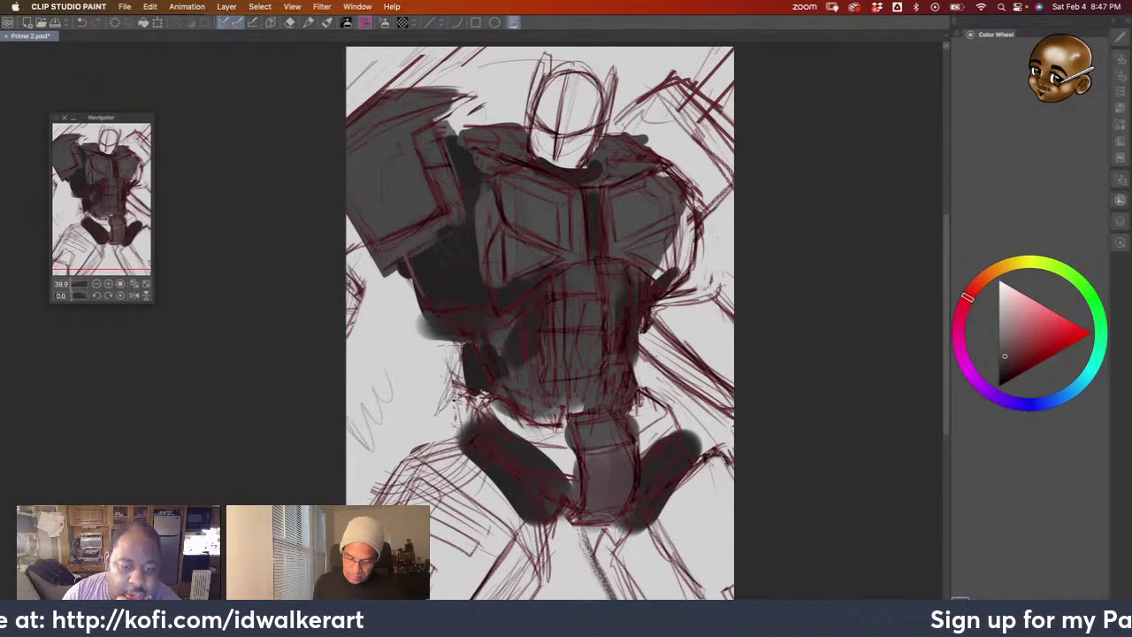
left_click(550, 497, "alt")
mouse_move(594, 462)
left_mouse_down()
mouse_move(588, 511)
mouse_move(617, 460)
mouse_move(598, 518)
left_mouse_up()
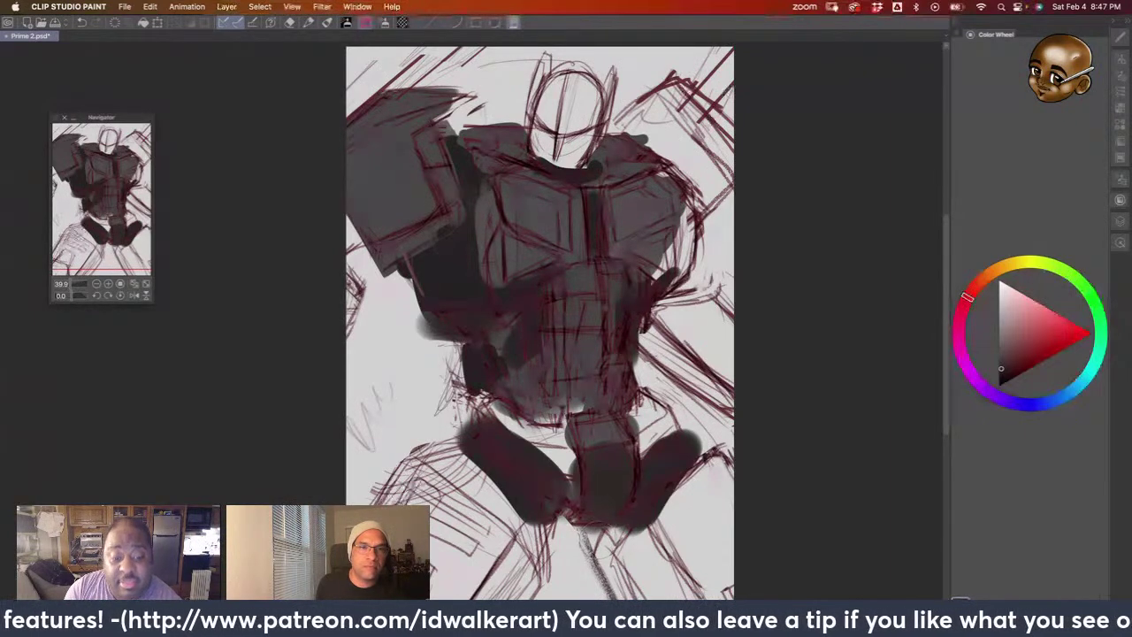
key("super+z")
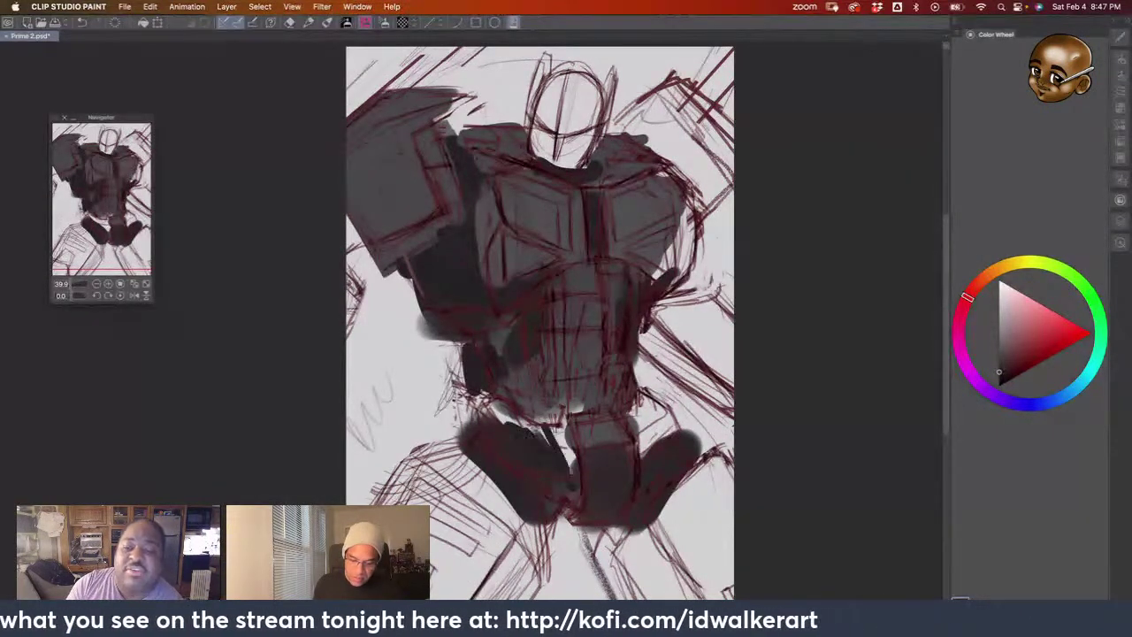
Fill the gap between the waist and left hip with near-black, and paint dark grey along the upper hip plate
left_click_drag(529, 428, 559, 449)
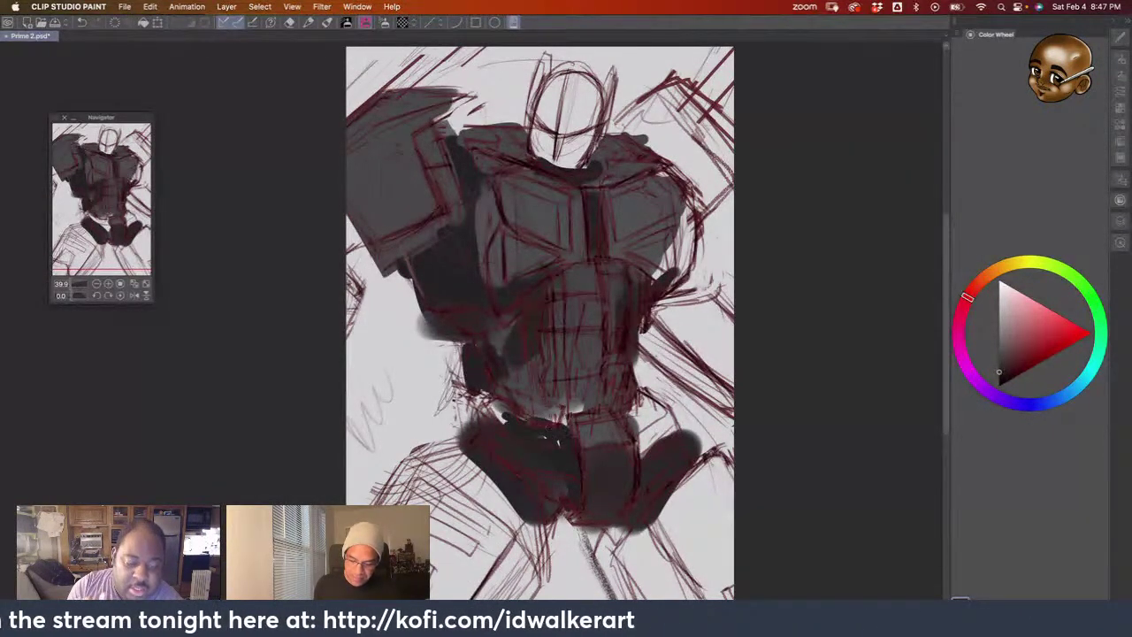
left_click_drag(504, 415, 559, 442)
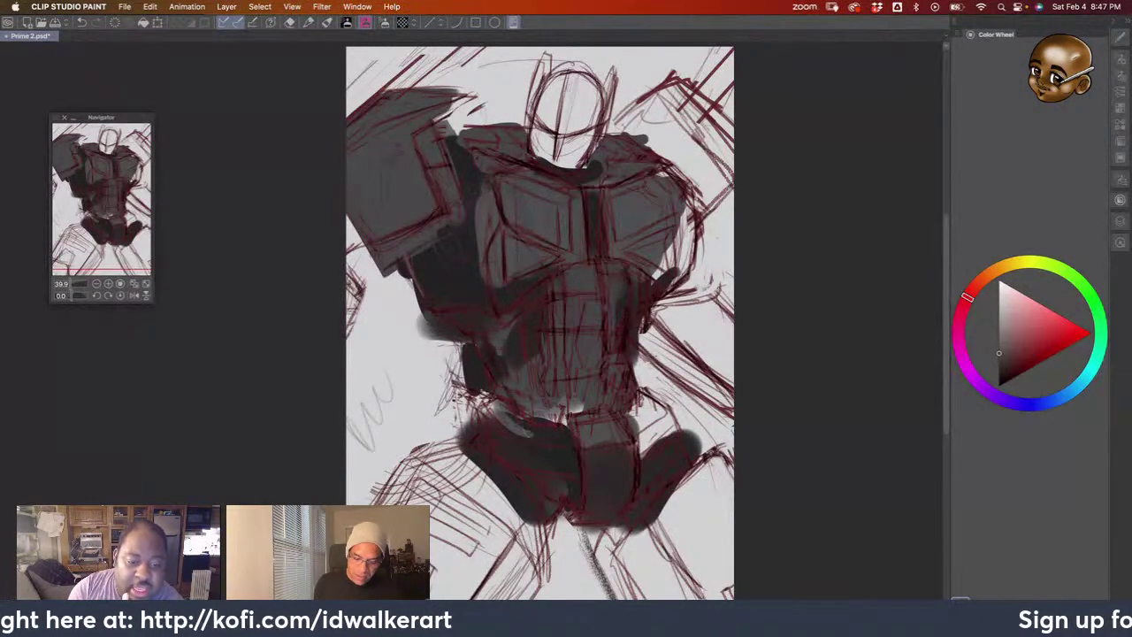
left_click_drag(496, 415, 575, 469)
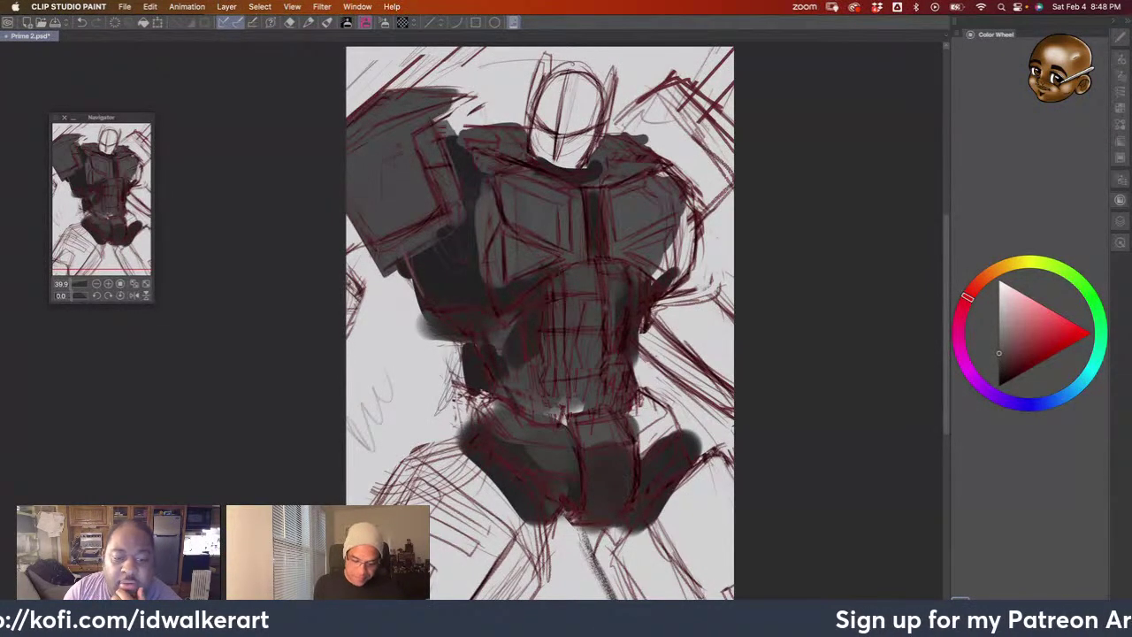
left_click_drag(500, 438, 535, 460)
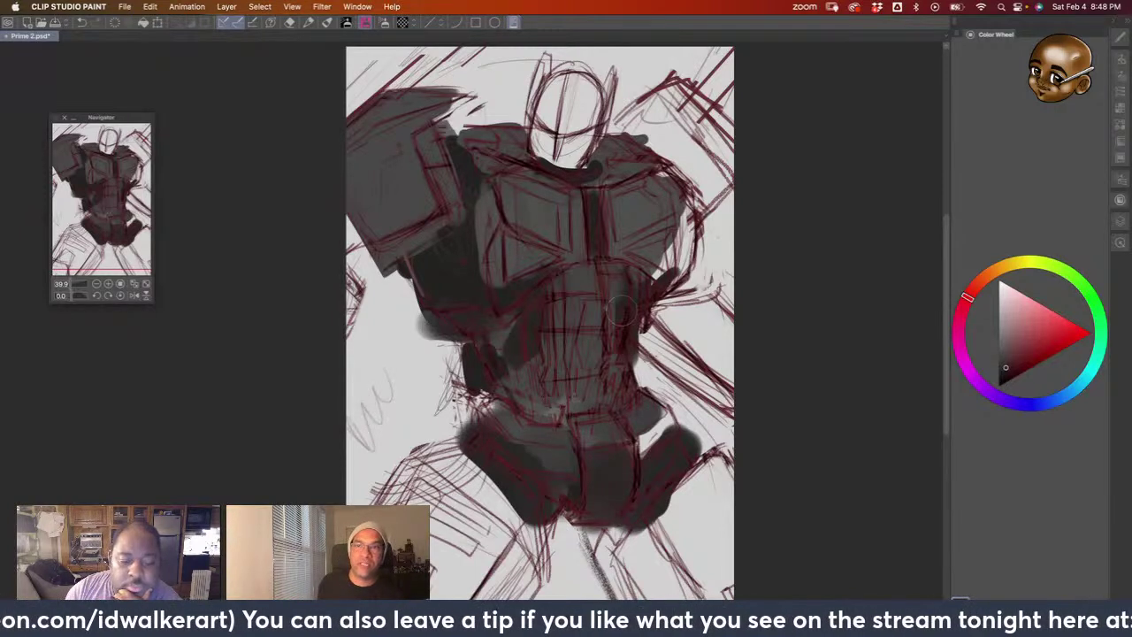
key("ctrl+z")
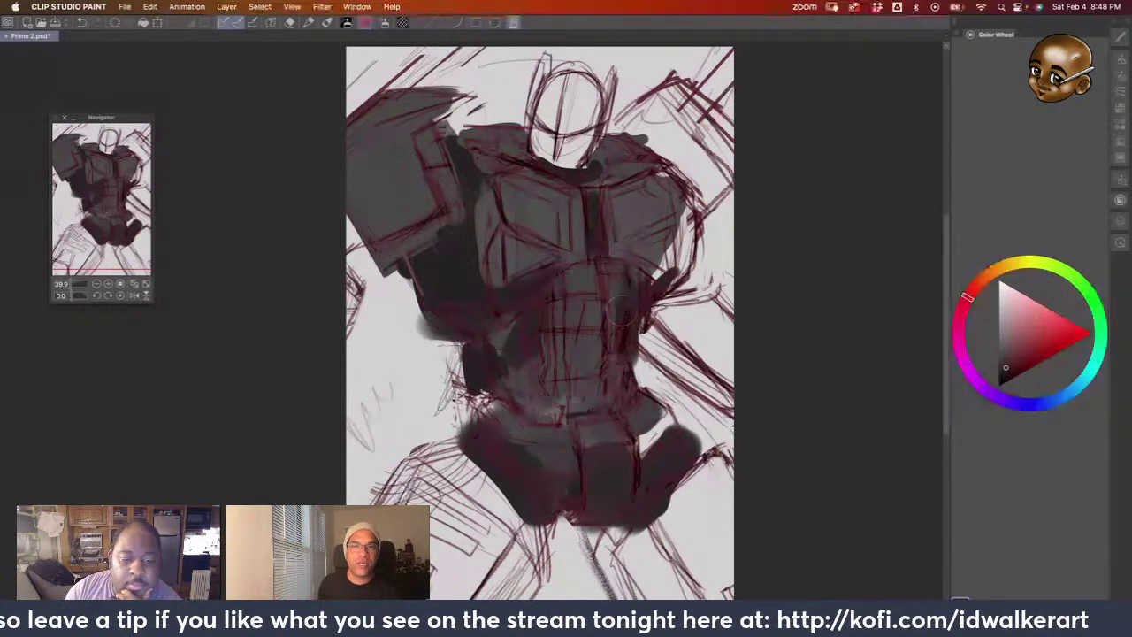
key("ctrl+y")
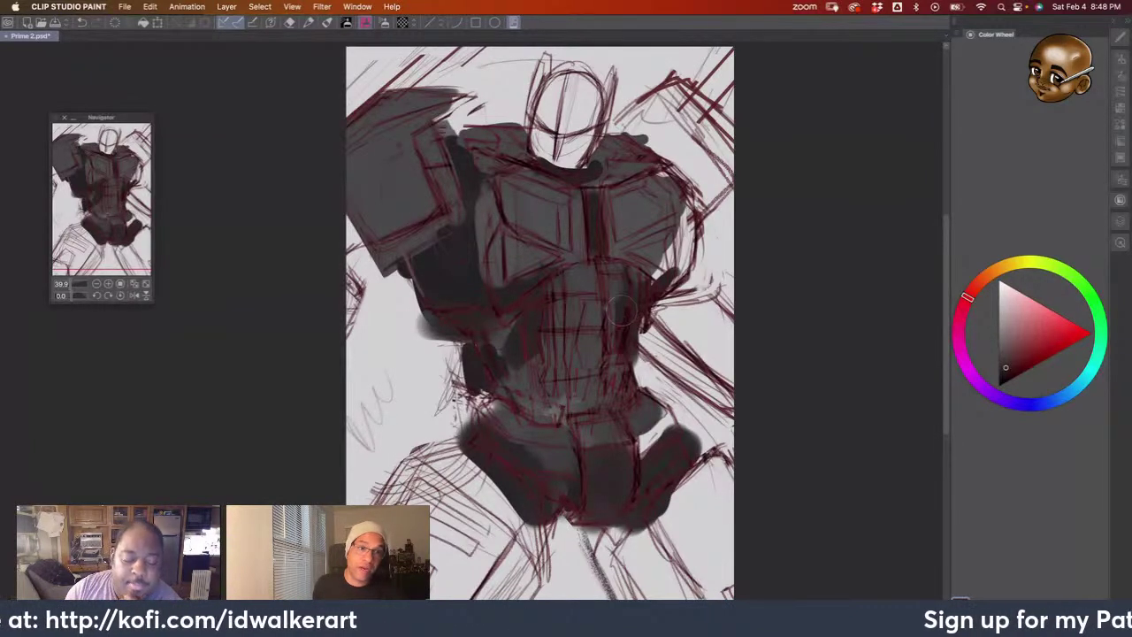
key("ctrl+z")
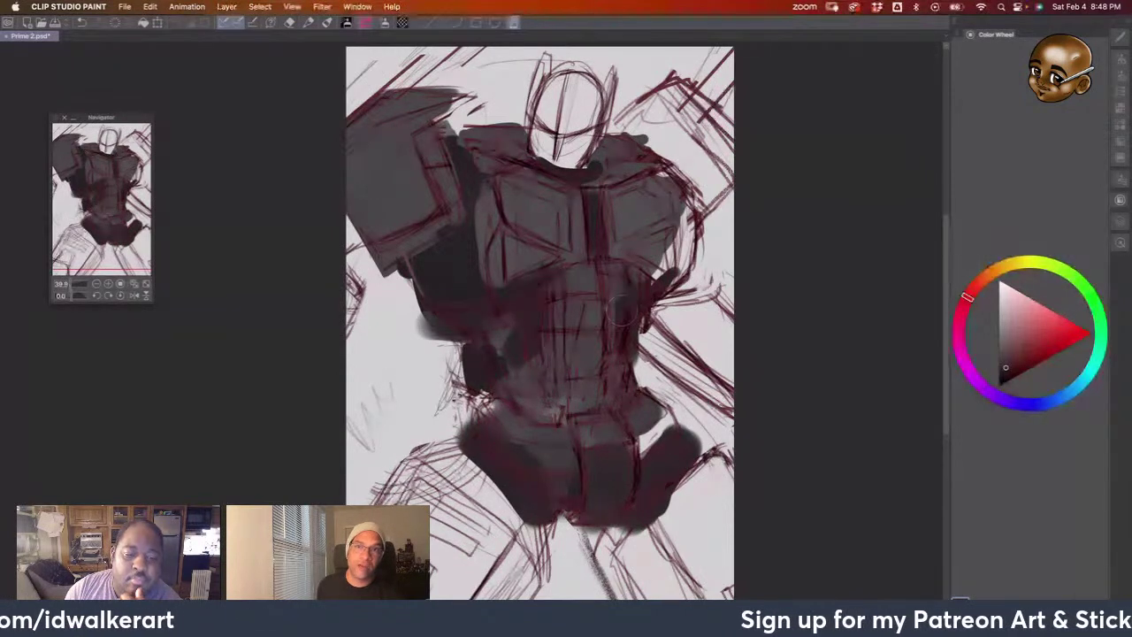
key("ctrl+y")
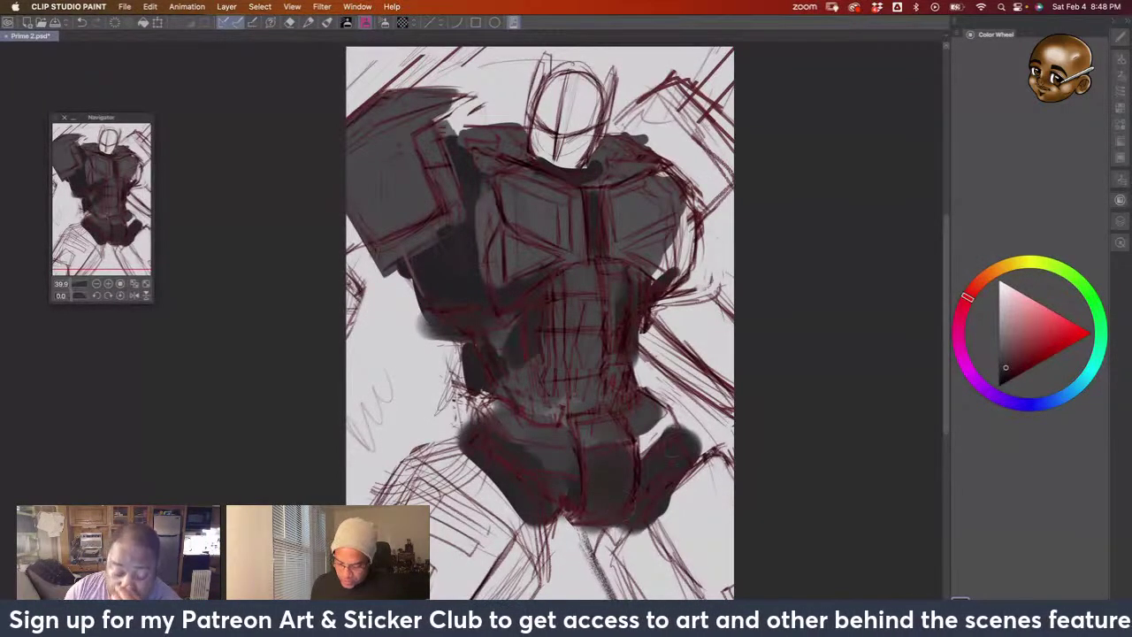
Fill the right hip panel with dark tones and block in the left thigh with broad near-black strokes
left_click(653, 412, "alt")
mouse_move(658, 408)
left_mouse_down()
mouse_move(639, 431)
mouse_move(640, 455)
mouse_move(674, 500)
left_mouse_up()
left_click(521, 495, "alt")
left_click_drag(437, 469, 403, 497)
left_click_drag(477, 464, 436, 536)
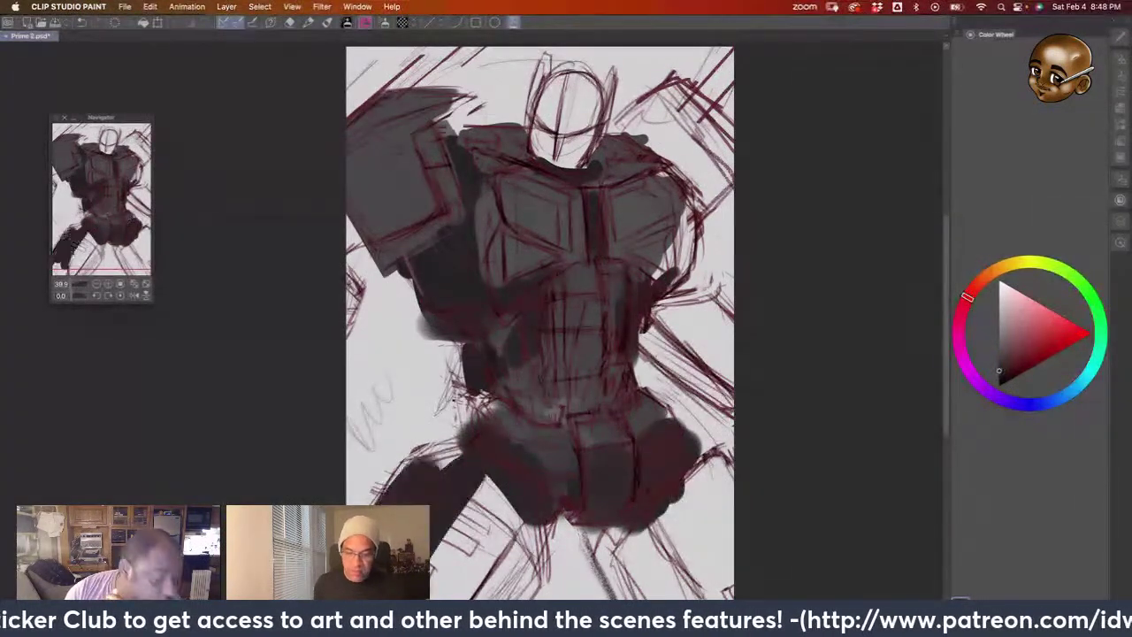
left_click_drag(653, 508, 648, 444)
Join the left thigh to the hip with near-black and darken the arm edge below the left shoulder armour
left_click_drag(675, 357, 564, 370)
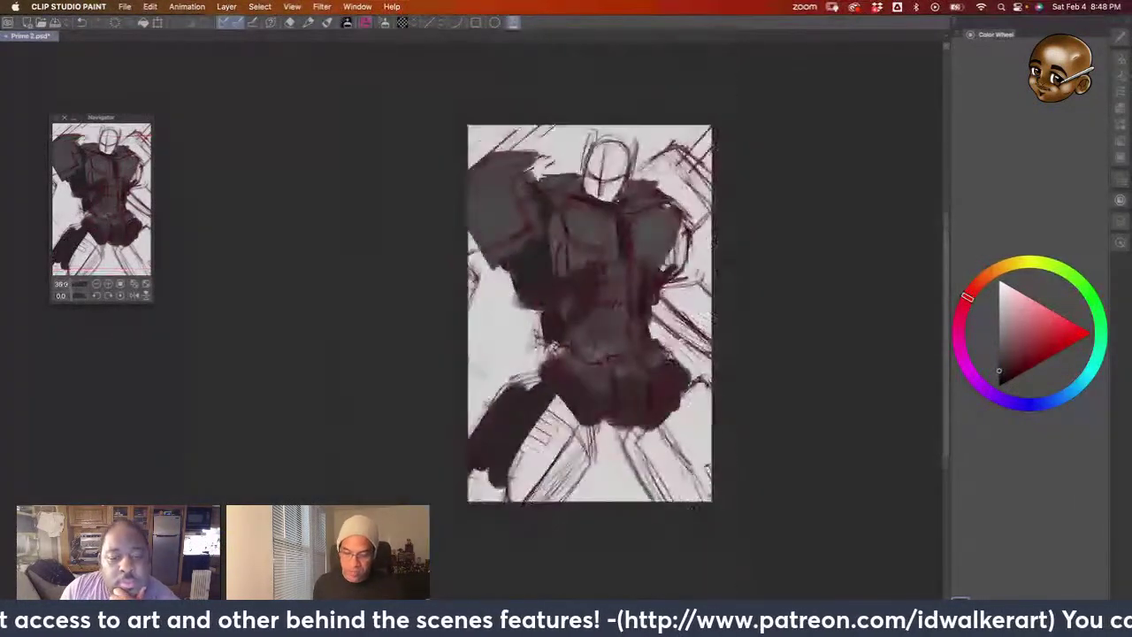
scroll(685, 345, "up", 3)
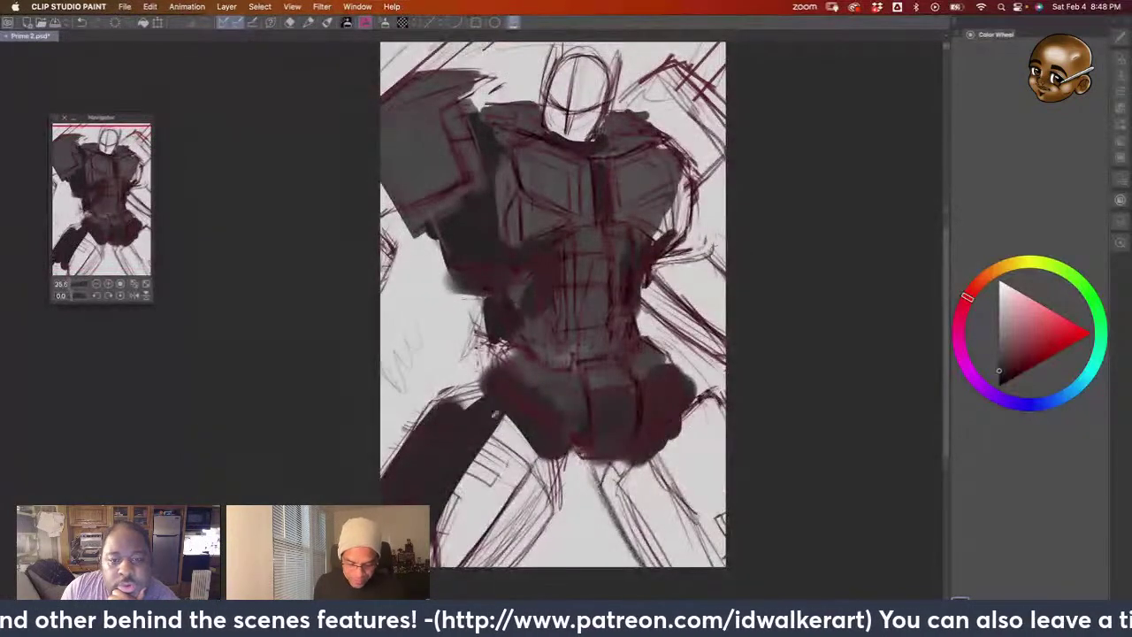
left_click_drag(491, 412, 469, 402)
mouse_move(503, 417)
left_mouse_down()
mouse_move(506, 440)
mouse_move(460, 529)
mouse_move(495, 531)
left_mouse_up()
key("super+z")
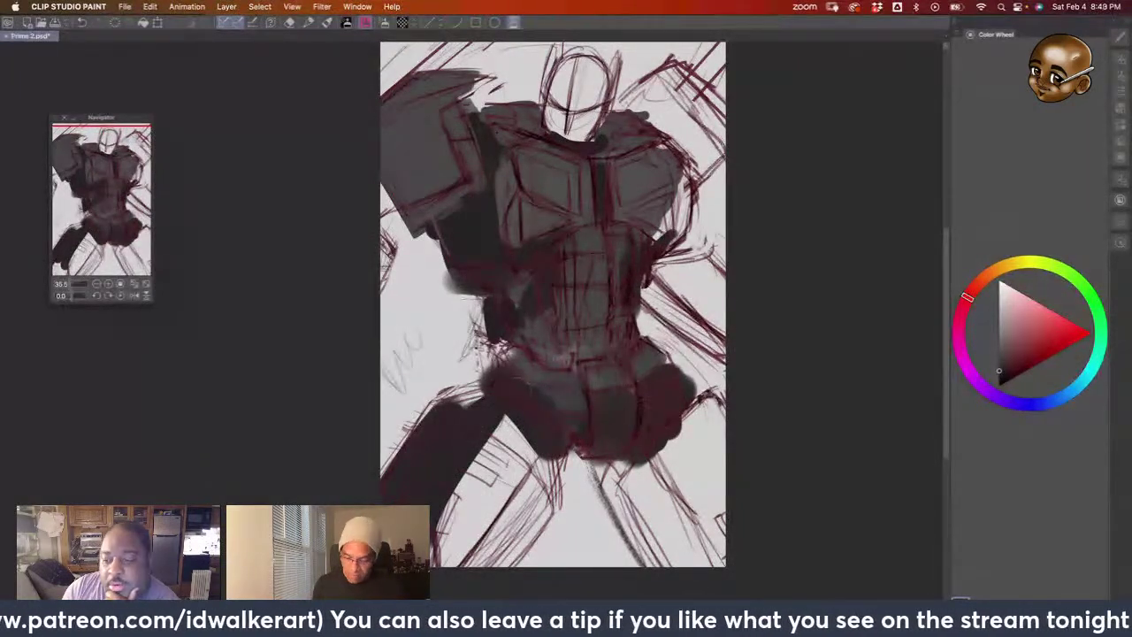
mouse_move(384, 207)
left_mouse_down()
mouse_move(395, 232)
mouse_move(417, 235)
mouse_move(407, 247)
left_mouse_up()
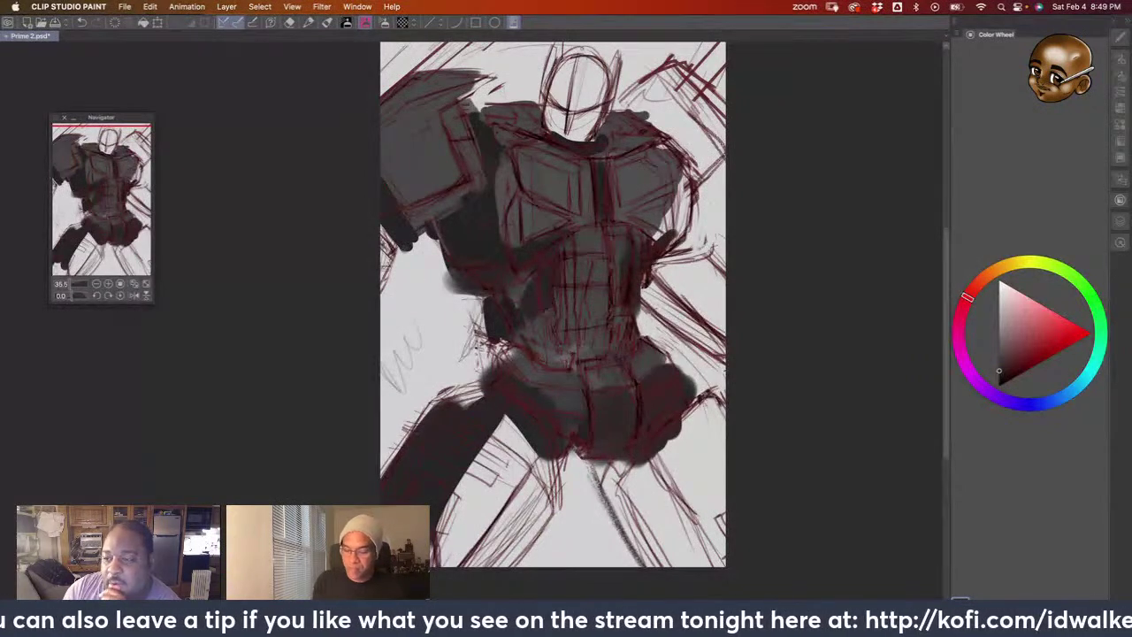
Paint a near-black arm edge and dark grey chest side on the right, and add near-black strokes beneath the crotch panel
left_click_drag(718, 177, 680, 262)
left_click(651, 180, "alt")
mouse_move(681, 185)
left_mouse_down()
mouse_move(658, 236)
mouse_move(683, 170)
mouse_move(655, 242)
left_mouse_up()
mouse_move(665, 149)
left_mouse_down()
mouse_move(688, 205)
mouse_move(663, 256)
left_mouse_up()
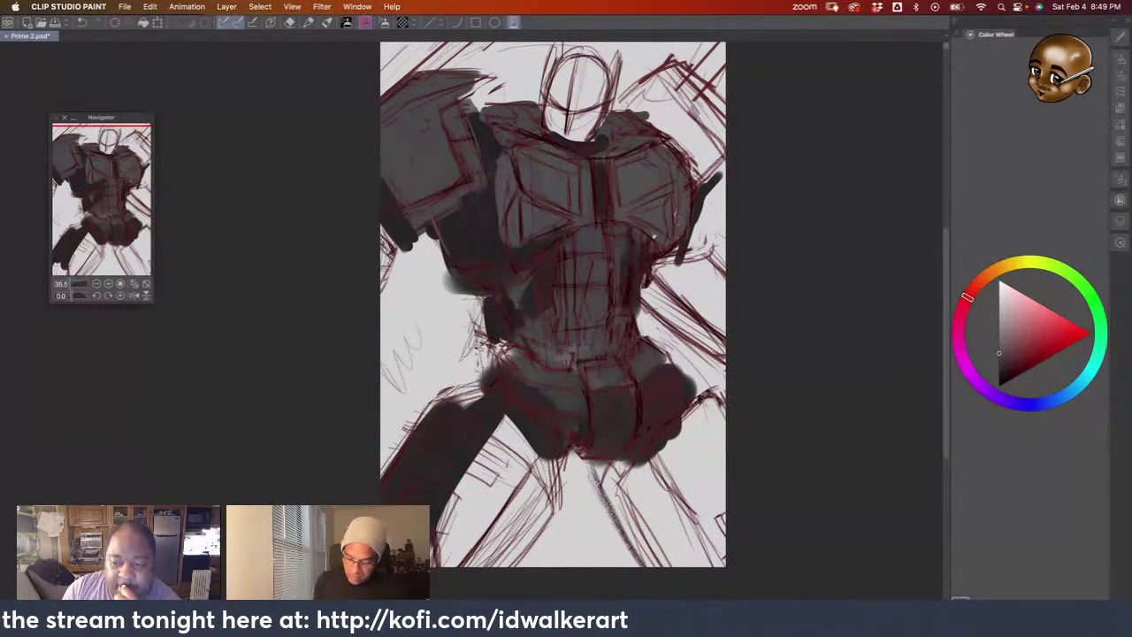
left_click(449, 470, "alt")
mouse_move(629, 455)
left_mouse_down()
mouse_move(604, 479)
mouse_move(581, 440)
mouse_move(617, 462)
left_mouse_up()
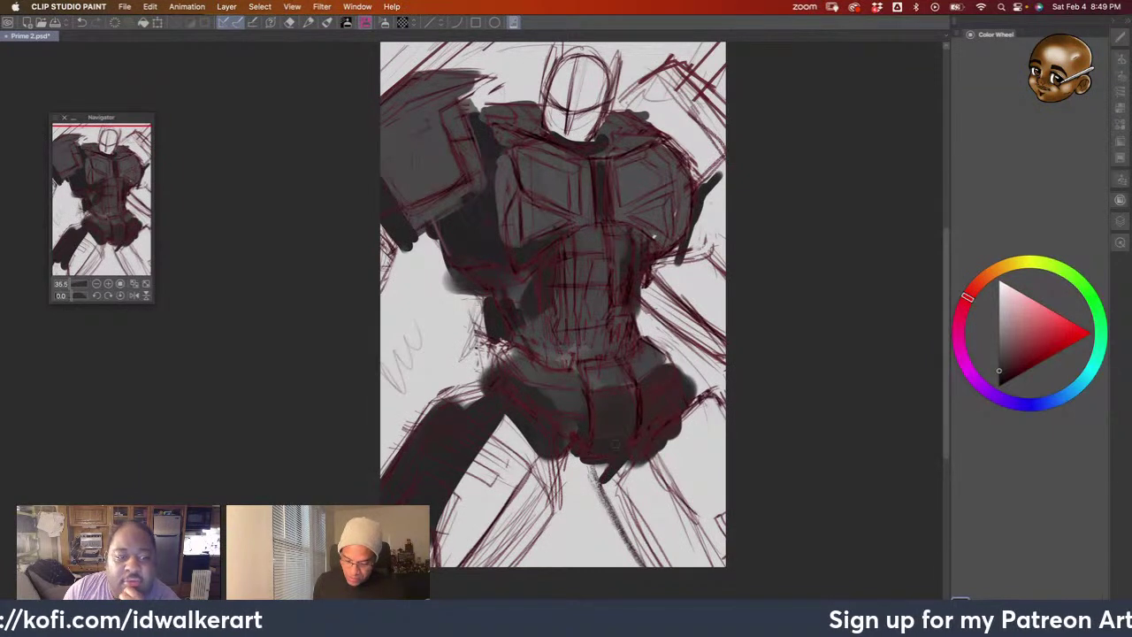
Recolour the red sketch lines on the Layer 1 Copy 5 copy layer with broad strokes of near-black
left_click(1119, 221)
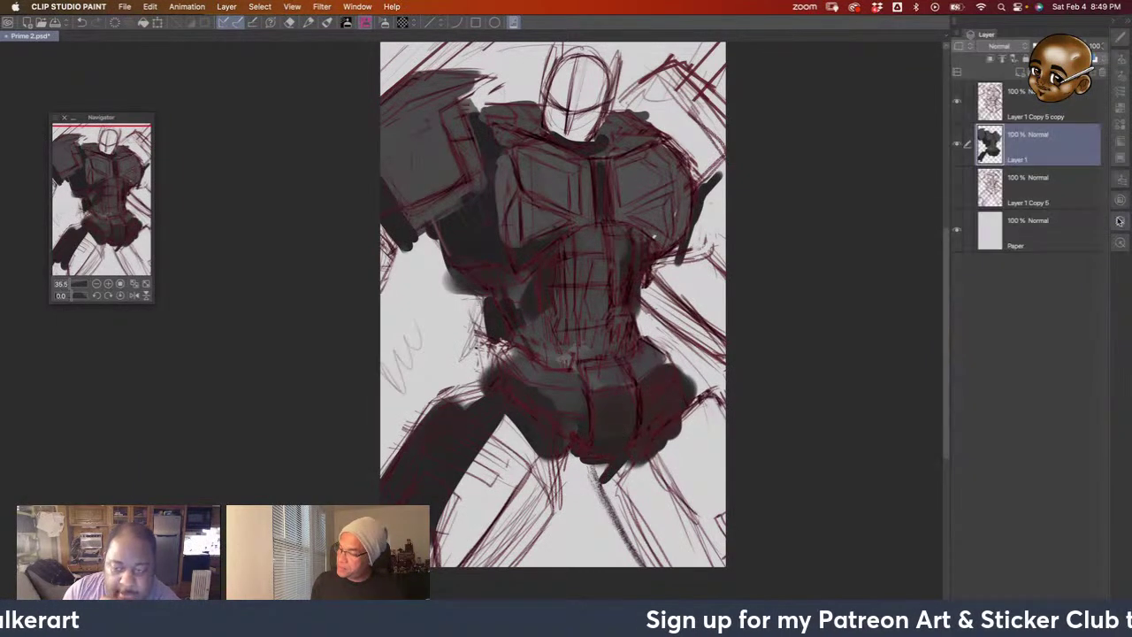
left_click(1046, 111)
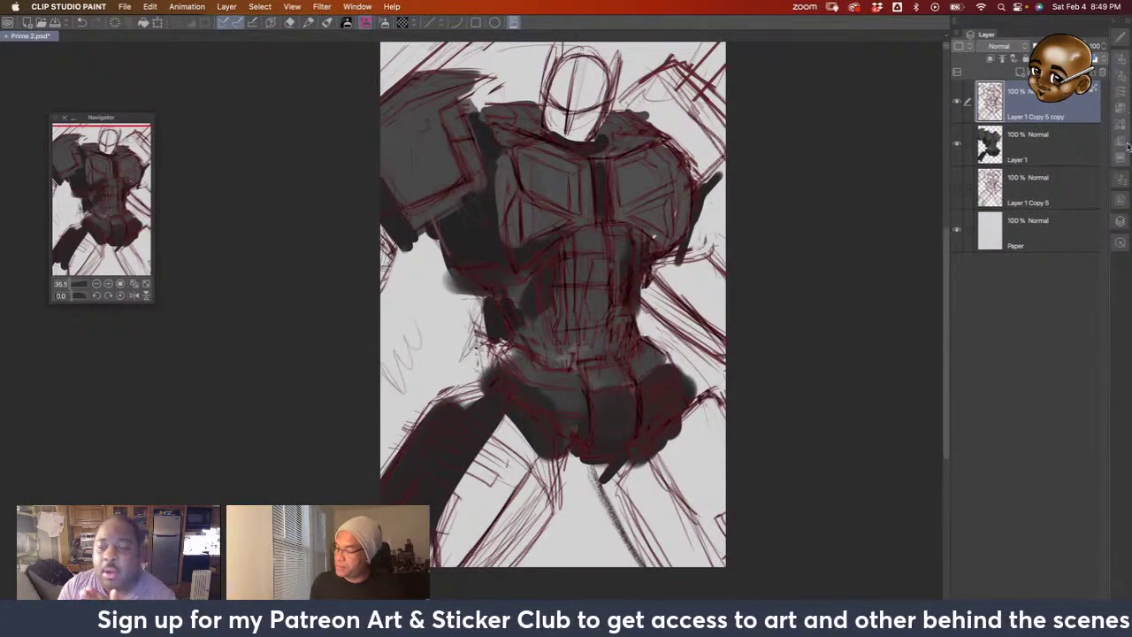
left_click(1120, 199)
mouse_move(1006, 365)
left_mouse_down()
mouse_move(999, 380)
mouse_move(993, 367)
left_mouse_up()
mouse_move(651, 287)
left_mouse_down()
mouse_move(617, 354)
mouse_move(580, 346)
mouse_move(535, 442)
mouse_move(584, 482)
mouse_move(690, 522)
left_mouse_up()
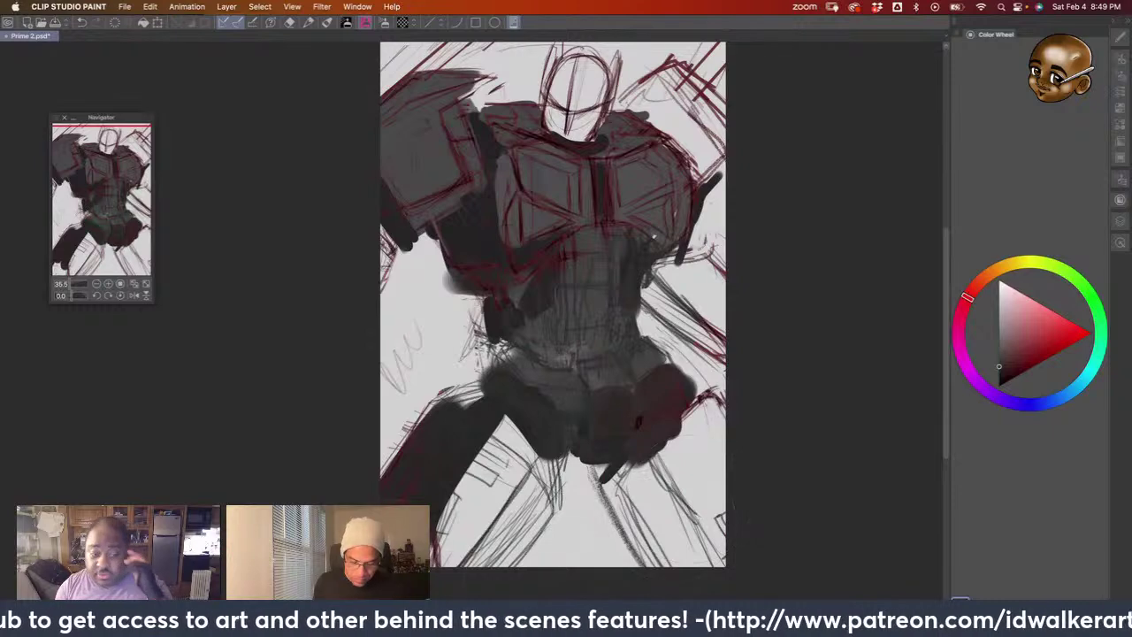
mouse_move(638, 181)
left_mouse_down()
mouse_move(660, 159)
mouse_move(557, 177)
mouse_move(482, 257)
mouse_move(433, 97)
mouse_move(398, 122)
mouse_move(389, 115)
left_mouse_up()
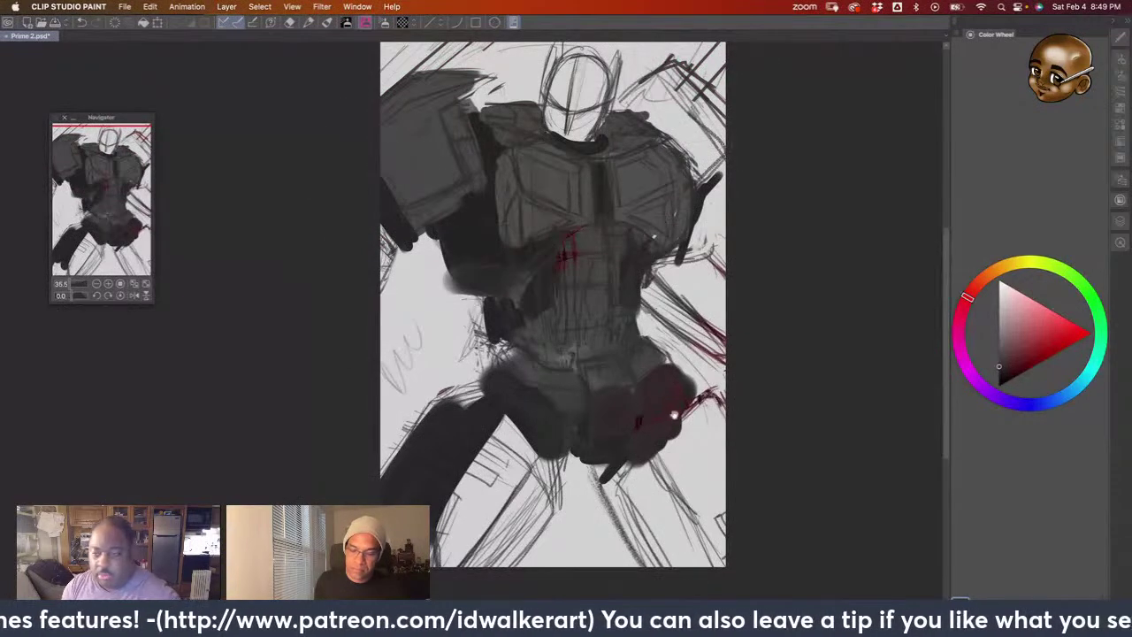
left_click_drag(675, 416, 673, 471)
left_click_drag(572, 285, 578, 305)
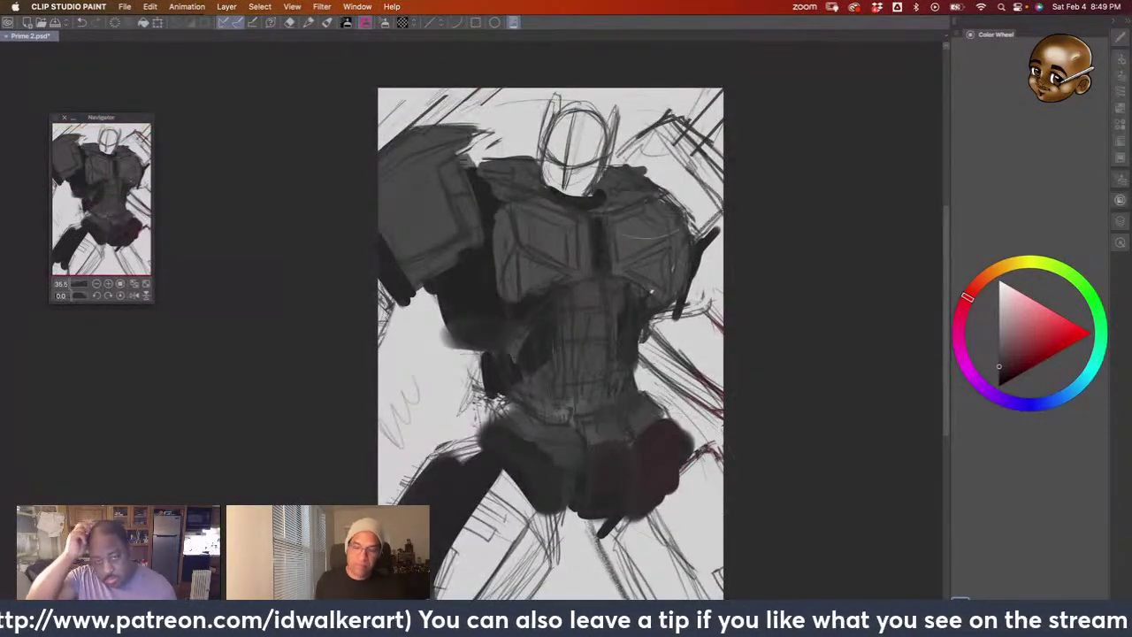
scroll(543, 319, "down", 2)
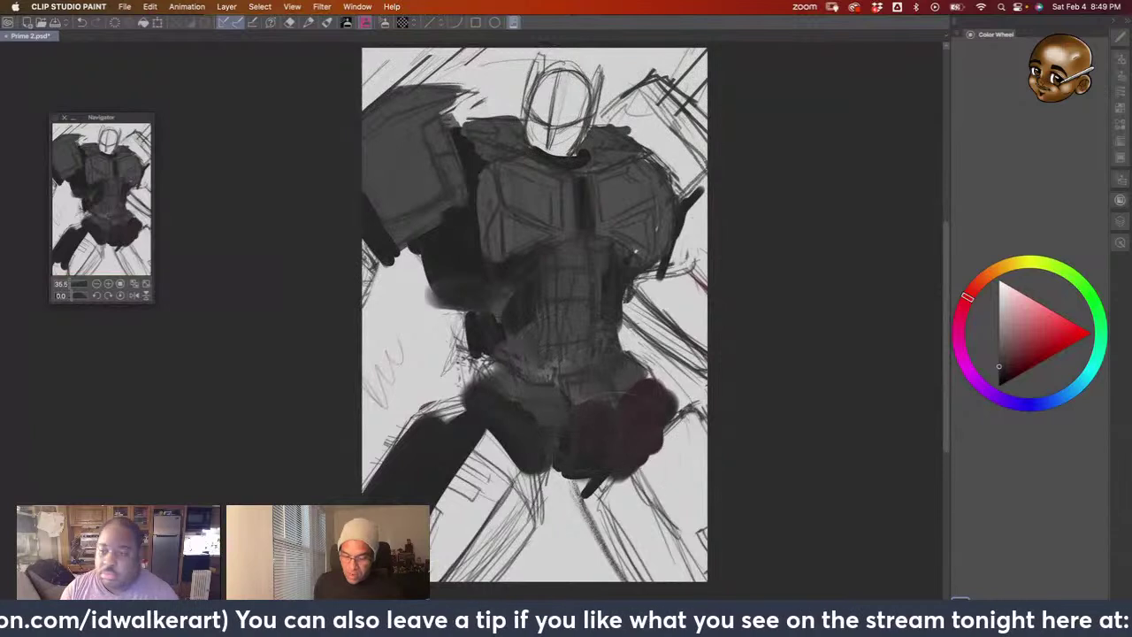
Switch to Layer 1 and block in the left thigh armour with dark grey
left_click(1120, 221)
left_click(1052, 157)
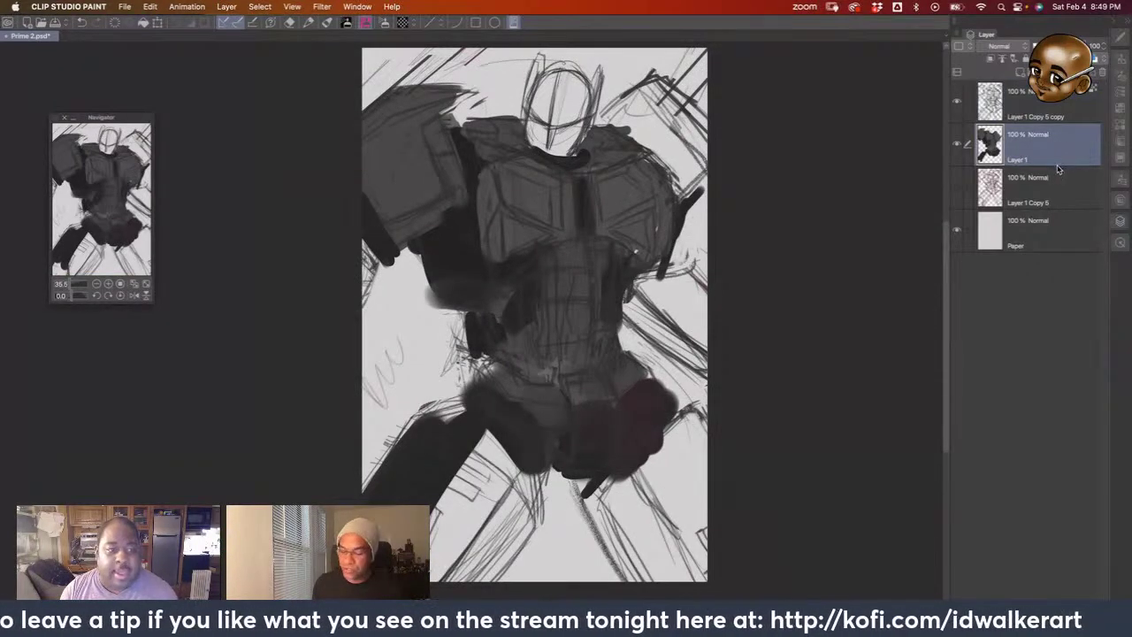
left_click_drag(639, 421, 632, 421)
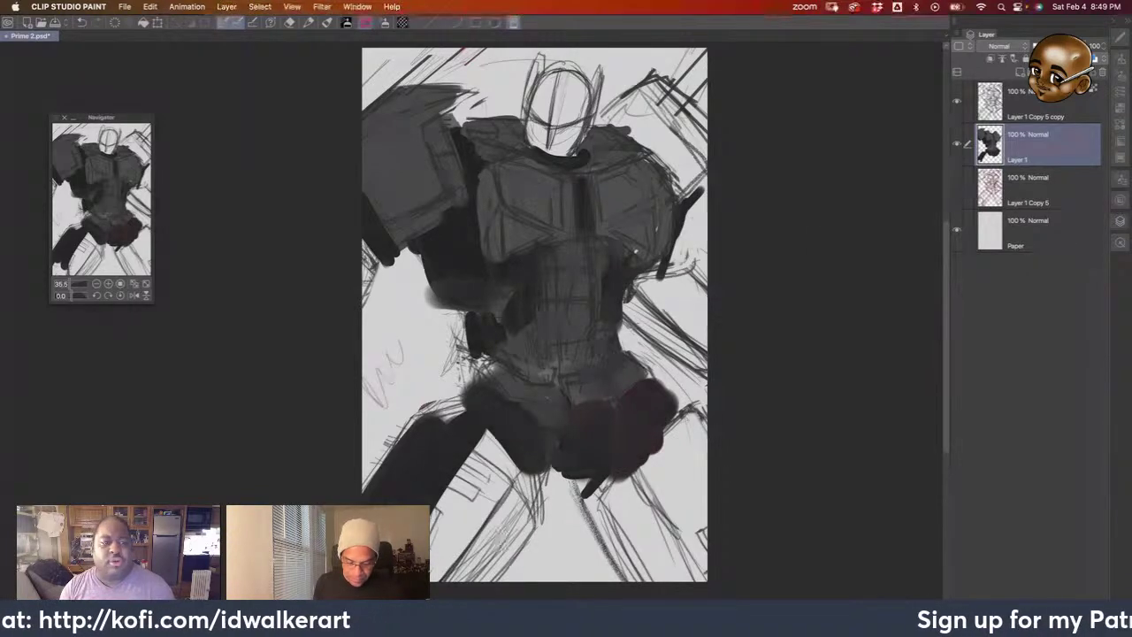
mouse_move(491, 478)
left_mouse_down()
mouse_move(443, 552)
mouse_move(455, 491)
mouse_move(425, 459)
mouse_move(376, 475)
mouse_move(502, 507)
mouse_move(483, 483)
left_mouse_up()
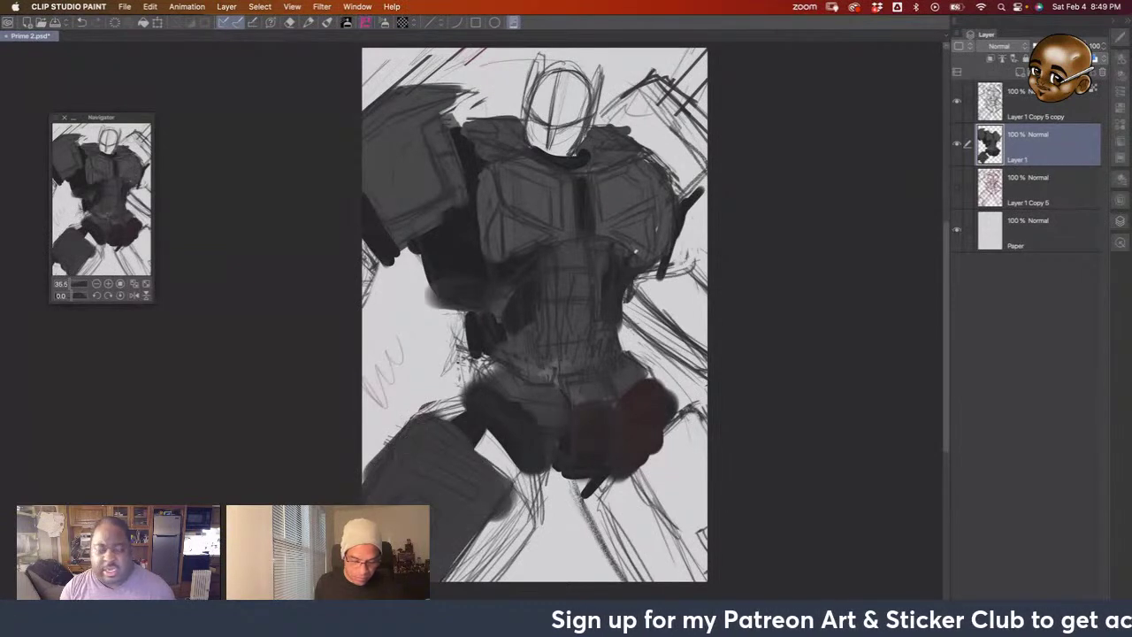
mouse_move(372, 476)
left_mouse_down()
mouse_move(405, 428)
mouse_move(376, 471)
left_mouse_up()
key("space")
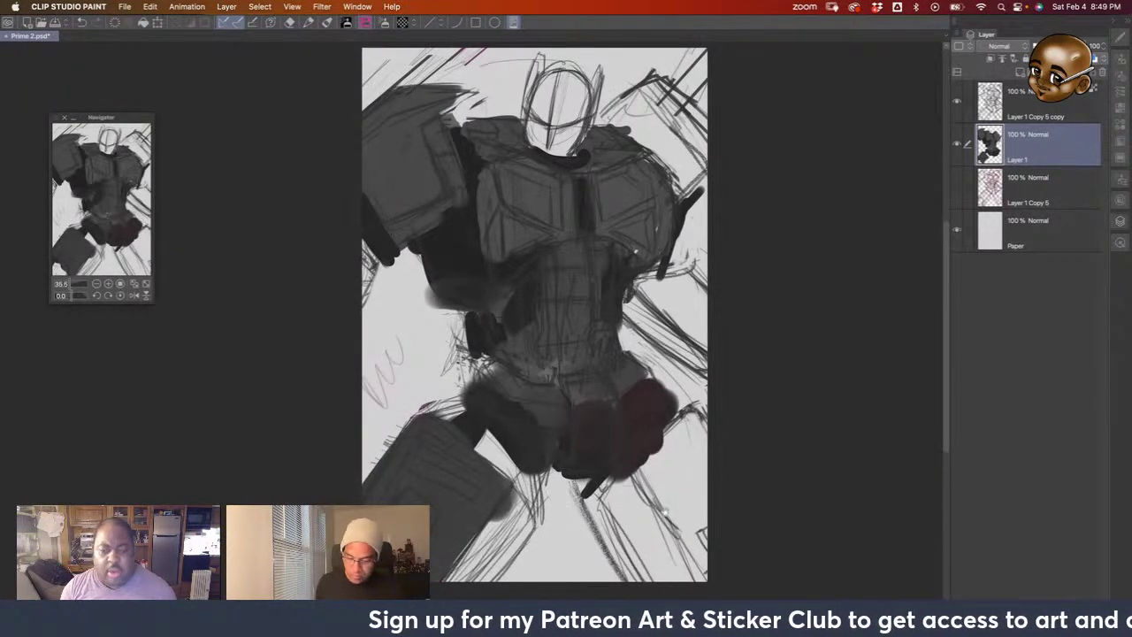
Block in the outer right thigh armour with dark grey strokes
left_click_drag(531, 319, 510, 277)
left_click_drag(672, 375, 629, 435)
mouse_move(681, 407)
left_mouse_down()
mouse_move(644, 427)
mouse_move(671, 436)
mouse_move(634, 438)
mouse_move(683, 469)
left_mouse_up()
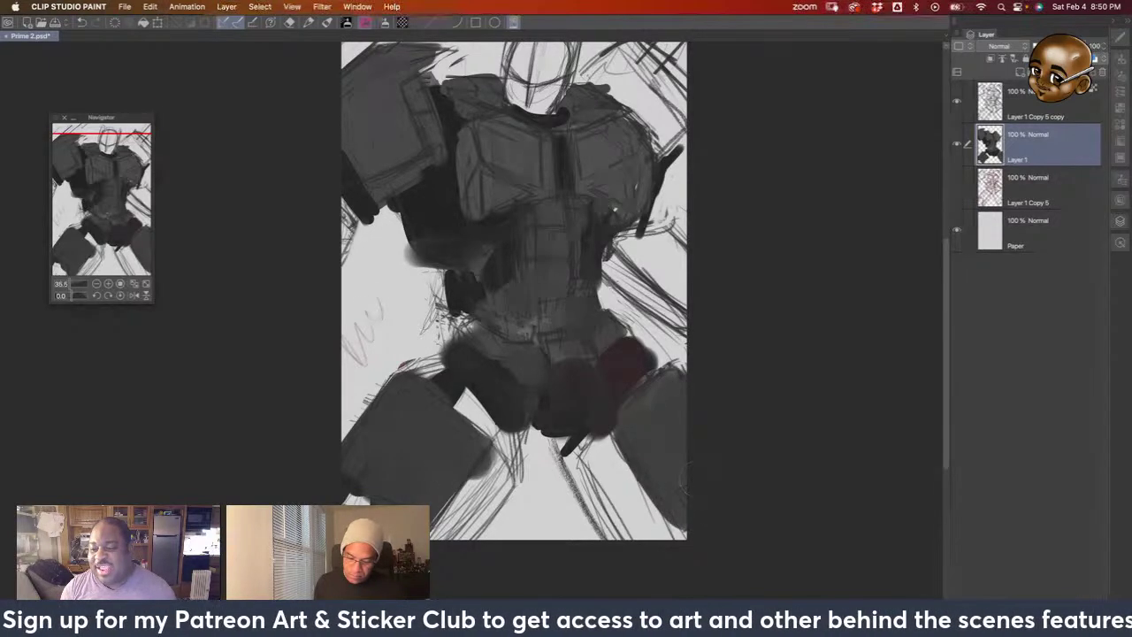
Shade the inner side of the right thigh near-black and touch up its upper edge where it meets the hip
left_click_drag(566, 447, 637, 535)
left_click_drag(619, 429, 584, 531)
left_click_drag(681, 459, 641, 535)
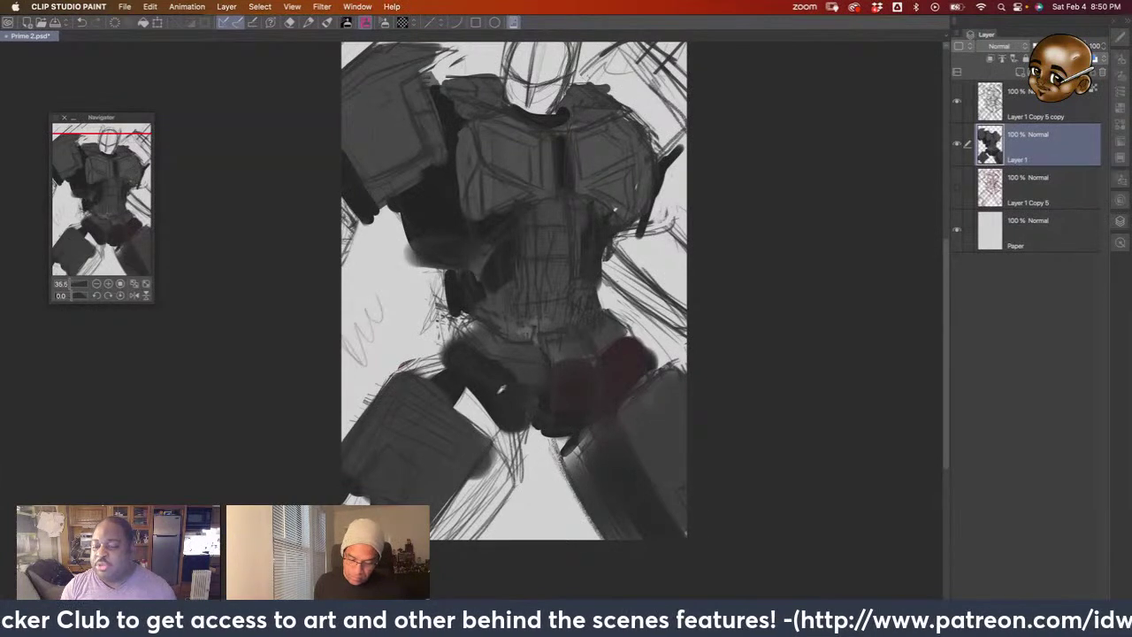
mouse_move(660, 375)
left_mouse_down()
mouse_move(623, 411)
mouse_move(635, 386)
left_mouse_up()
left_click_drag(561, 446, 591, 427)
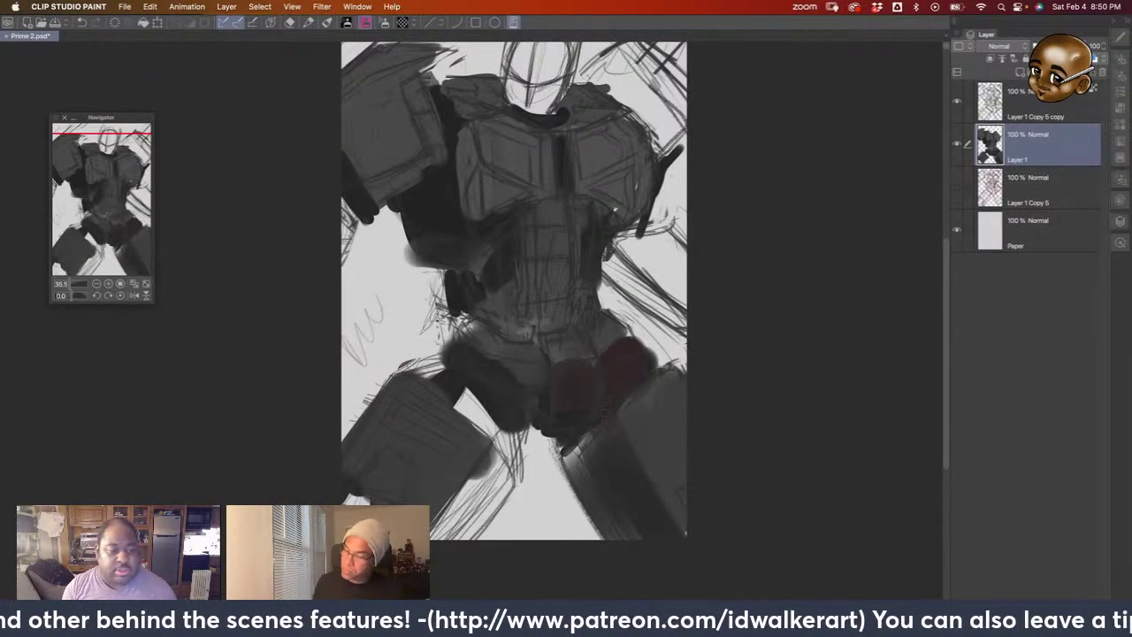
Pick a slightly darker near-black and shade the inner side of the left thigh, then deepen the inner right thigh
left_click(1120, 200)
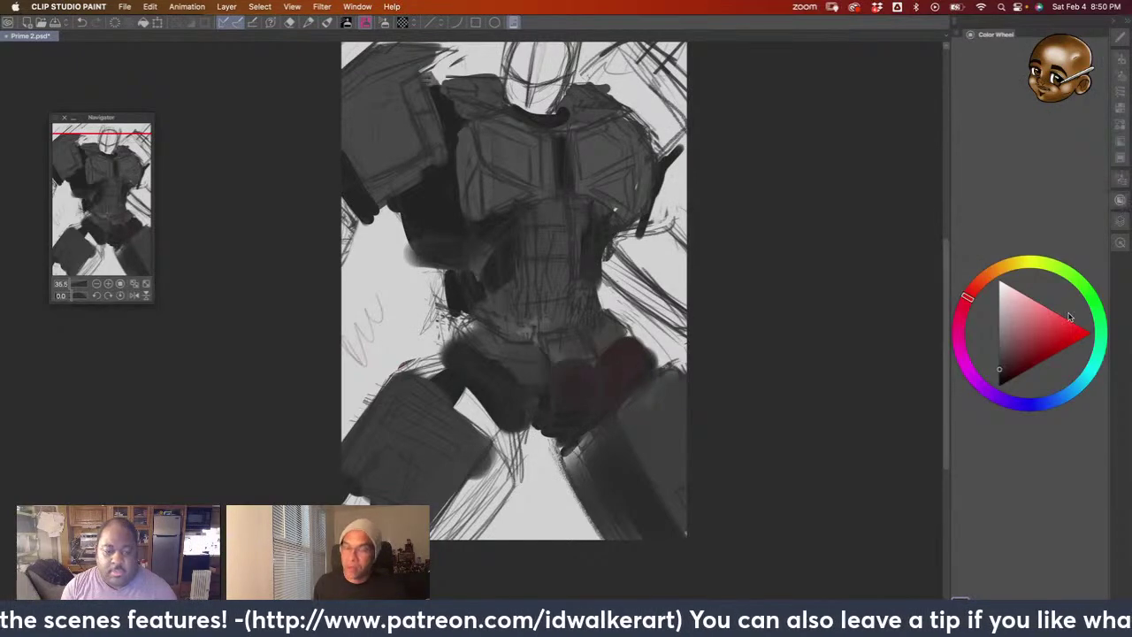
left_click_drag(1011, 374, 999, 371)
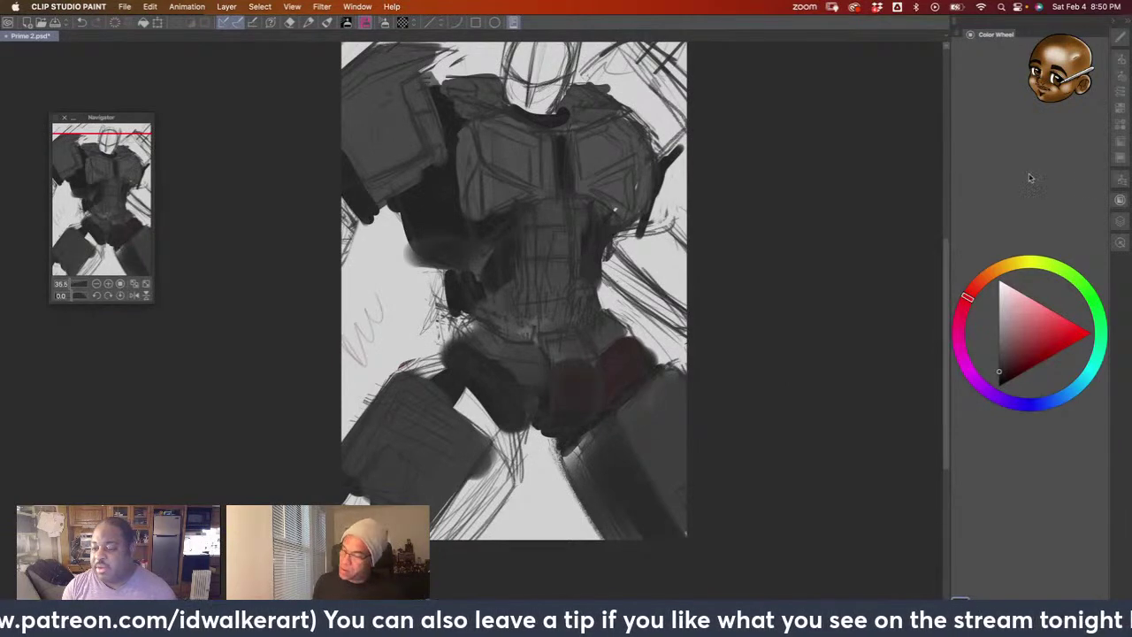
left_click(1120, 221)
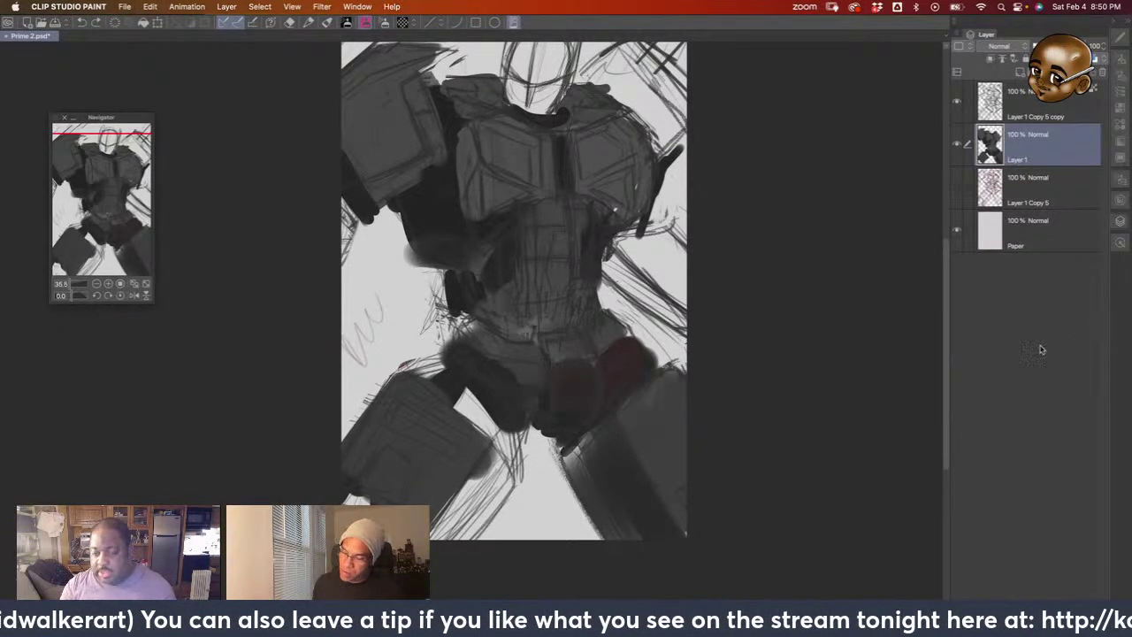
left_click(1119, 222)
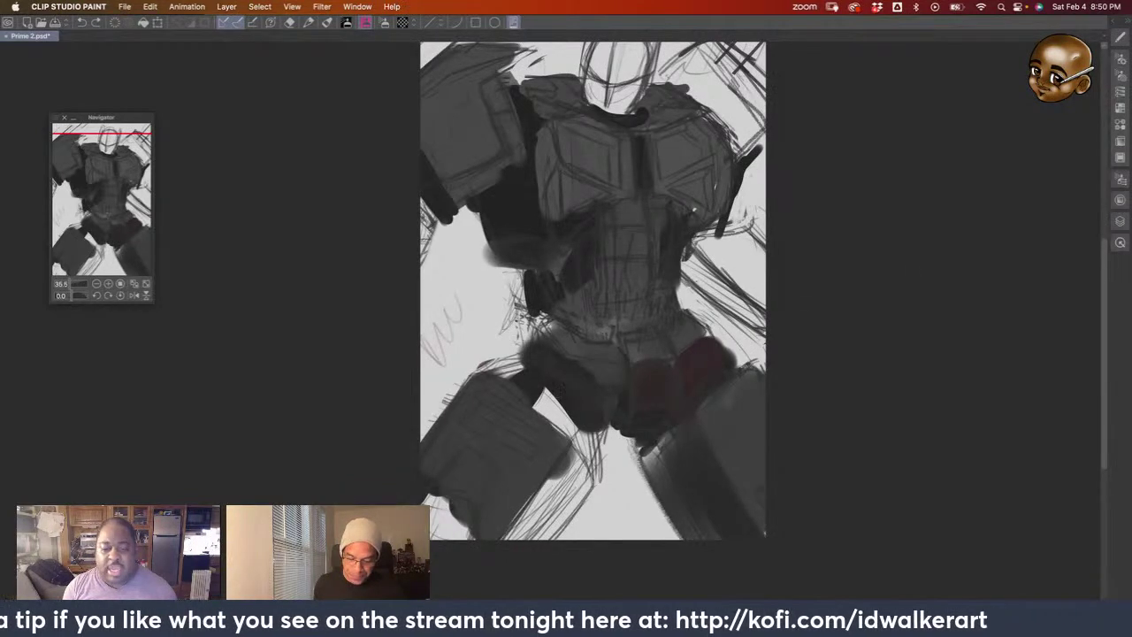
mouse_move(548, 392)
left_mouse_down()
mouse_move(597, 482)
mouse_move(580, 453)
mouse_move(596, 483)
mouse_move(513, 538)
left_mouse_up()
mouse_move(580, 454)
left_mouse_down()
mouse_move(527, 541)
mouse_move(541, 537)
mouse_move(547, 492)
mouse_move(534, 538)
mouse_move(551, 540)
mouse_move(519, 506)
left_mouse_up()
left_click_drag(698, 451, 640, 536)
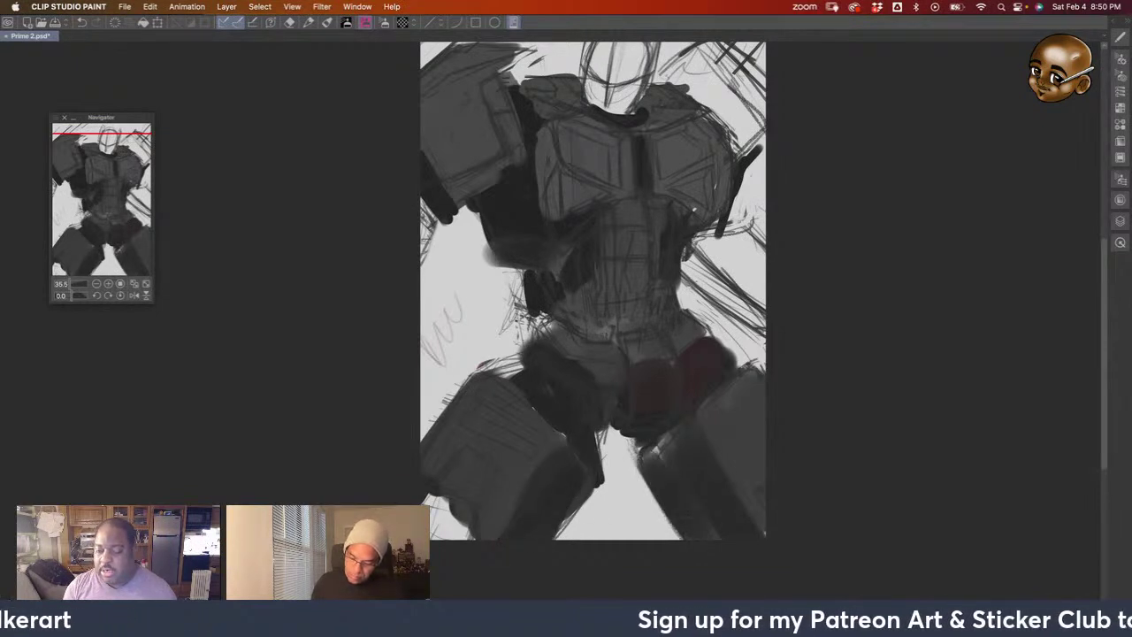
left_click_drag(688, 428, 653, 466)
left_click_drag(722, 531, 713, 540)
Block in the right shoulder armour with near-black on its underside and dark grey on its outer plate
scroll(597, 319, "up", 4)
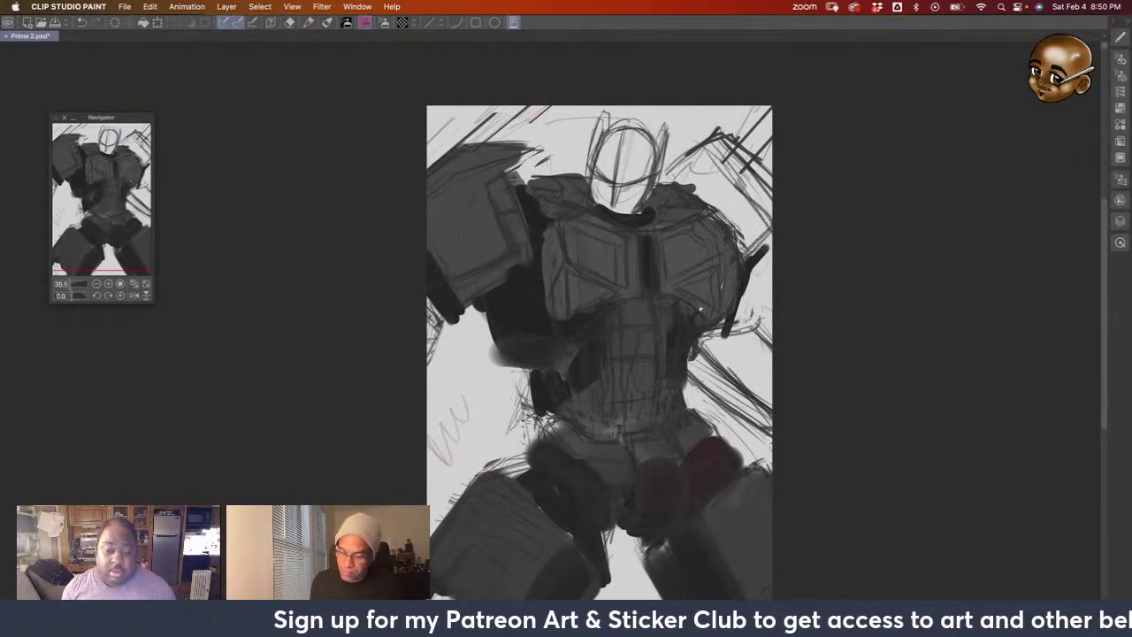
mouse_move(687, 167)
left_mouse_down()
mouse_move(727, 225)
mouse_move(697, 161)
mouse_move(764, 205)
mouse_move(762, 179)
mouse_move(706, 142)
mouse_move(768, 226)
left_mouse_up()
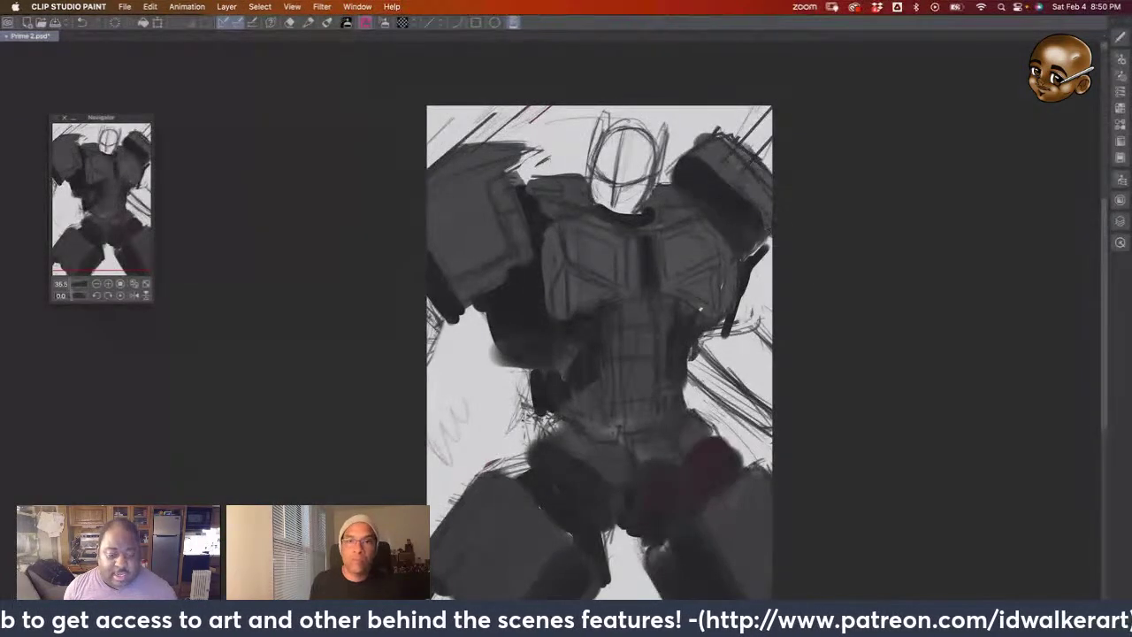
mouse_move(718, 130)
left_mouse_down()
mouse_move(665, 180)
mouse_move(675, 176)
left_mouse_up()
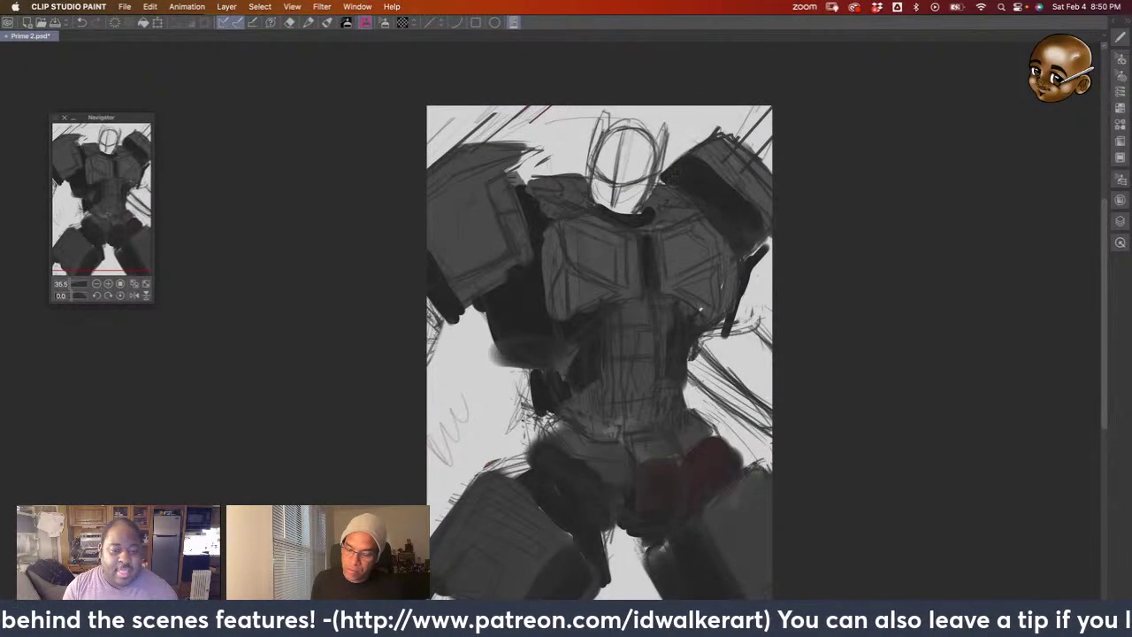
mouse_move(741, 162)
left_mouse_down()
mouse_move(713, 162)
mouse_move(732, 147)
left_mouse_up()
left_click_drag(765, 237, 771, 280)
Block in the right forearm beside the waist, using dark grey for the upper plate and near-black for the lower part
mouse_move(769, 319)
left_mouse_down()
mouse_move(740, 378)
mouse_move(711, 385)
left_mouse_up()
left_click_drag(716, 345, 754, 385)
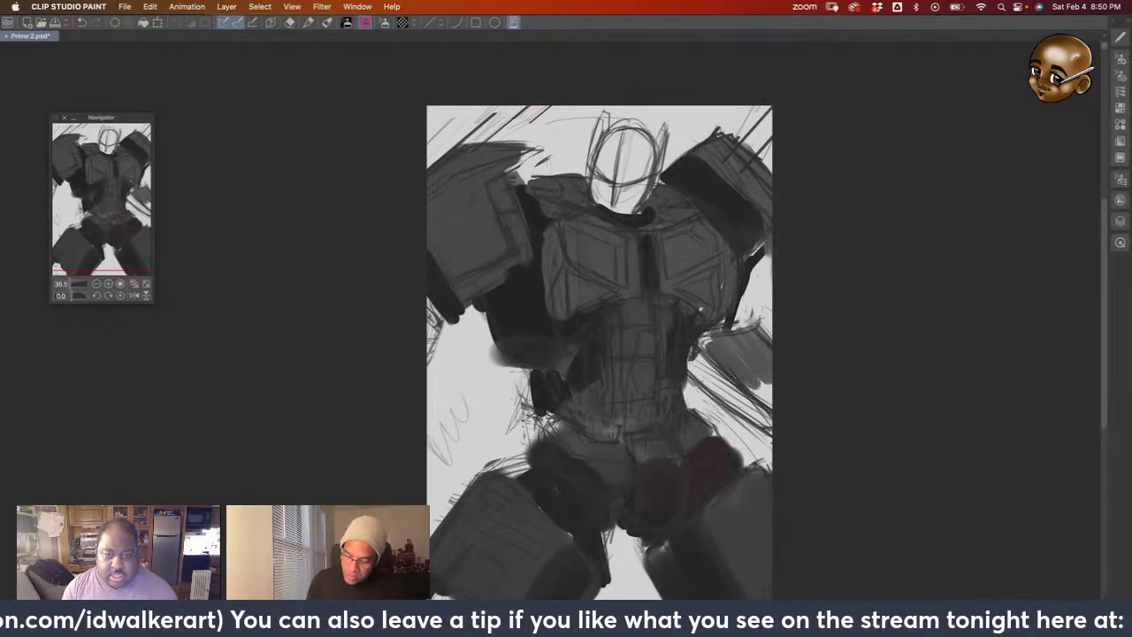
mouse_move(693, 361)
left_mouse_down()
mouse_move(729, 399)
mouse_move(692, 374)
left_mouse_up()
left_click_drag(741, 336, 695, 394)
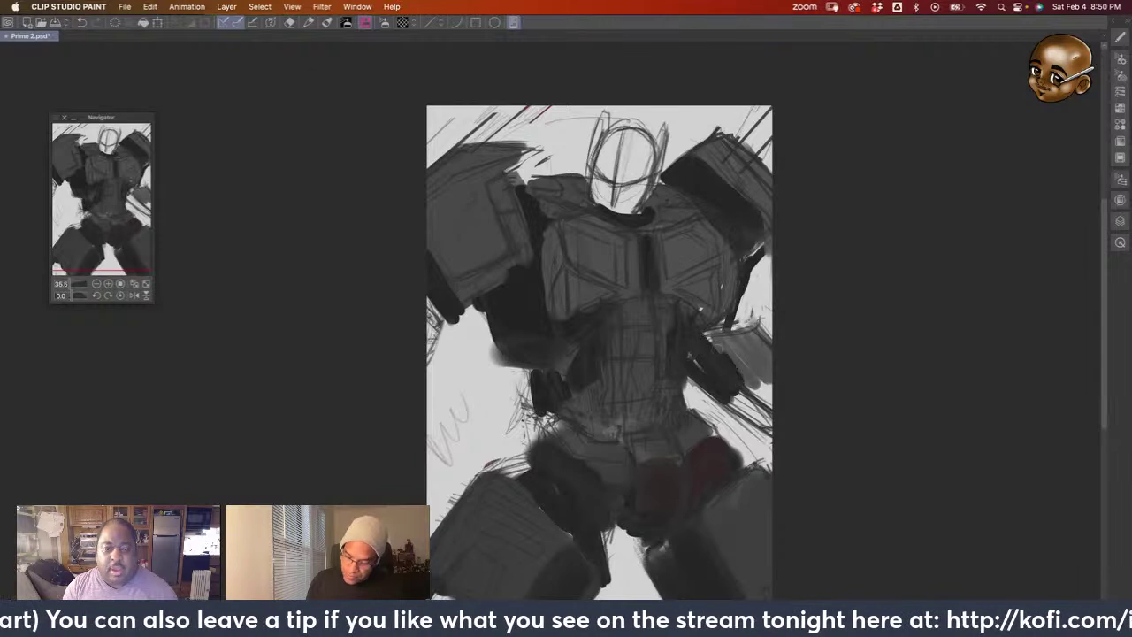
mouse_move(770, 386)
left_mouse_down()
mouse_move(730, 428)
mouse_move(748, 418)
left_mouse_up()
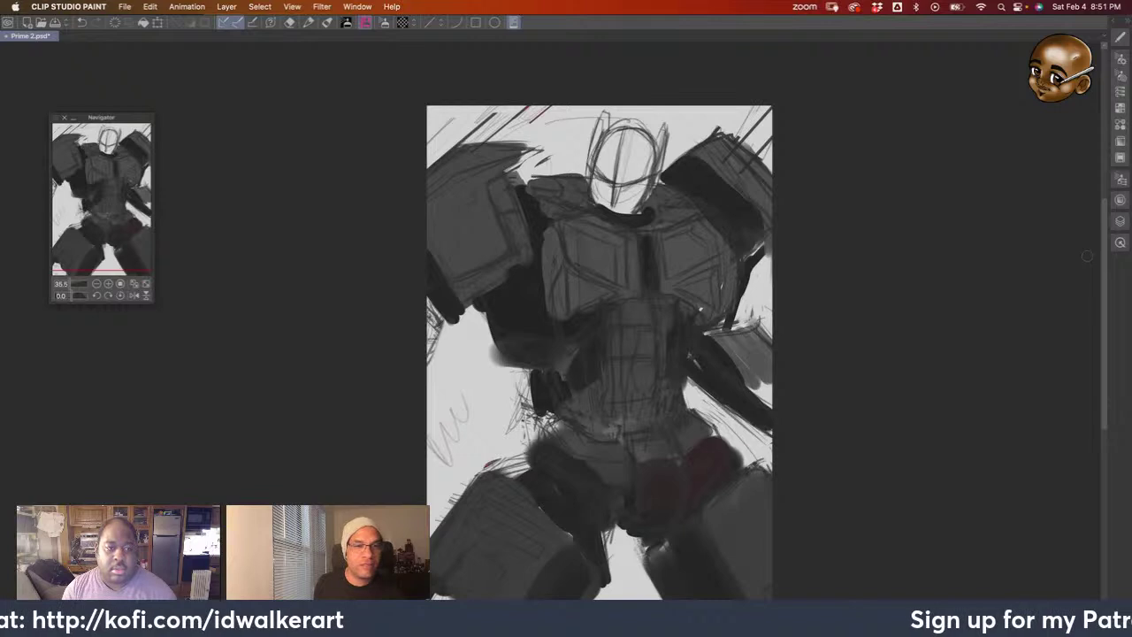
Erase the soft paint edge around the left elbow and shoulder underside, and fill the left shoulder armour's pointed tip with dark grey
left_click(1119, 220)
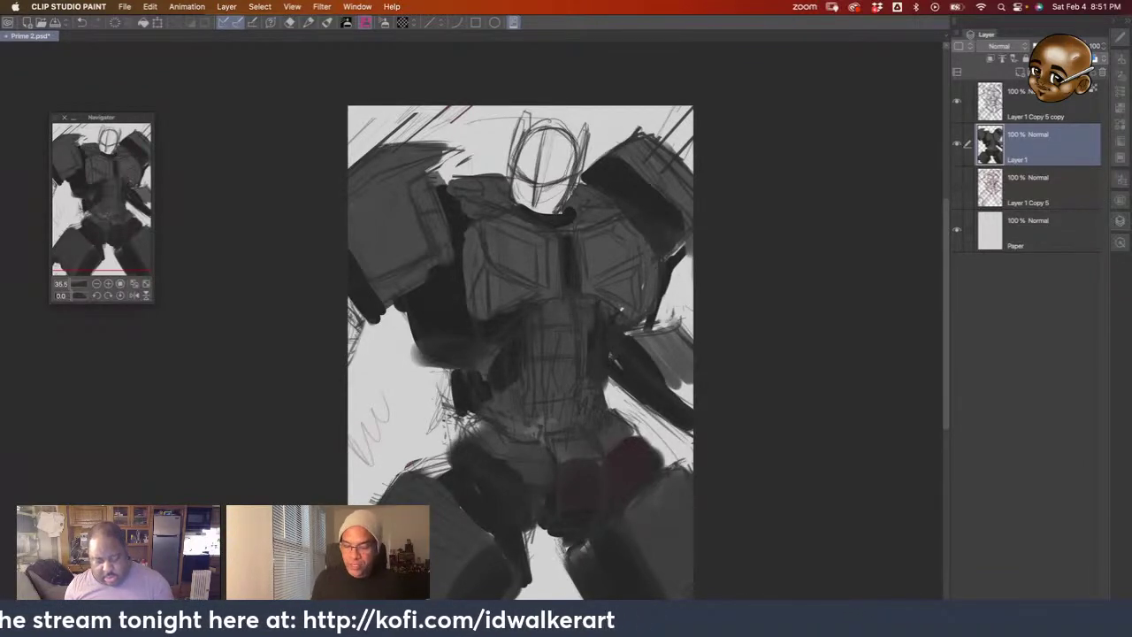
key("super+space")
left_click_drag(634, 315, 640, 412)
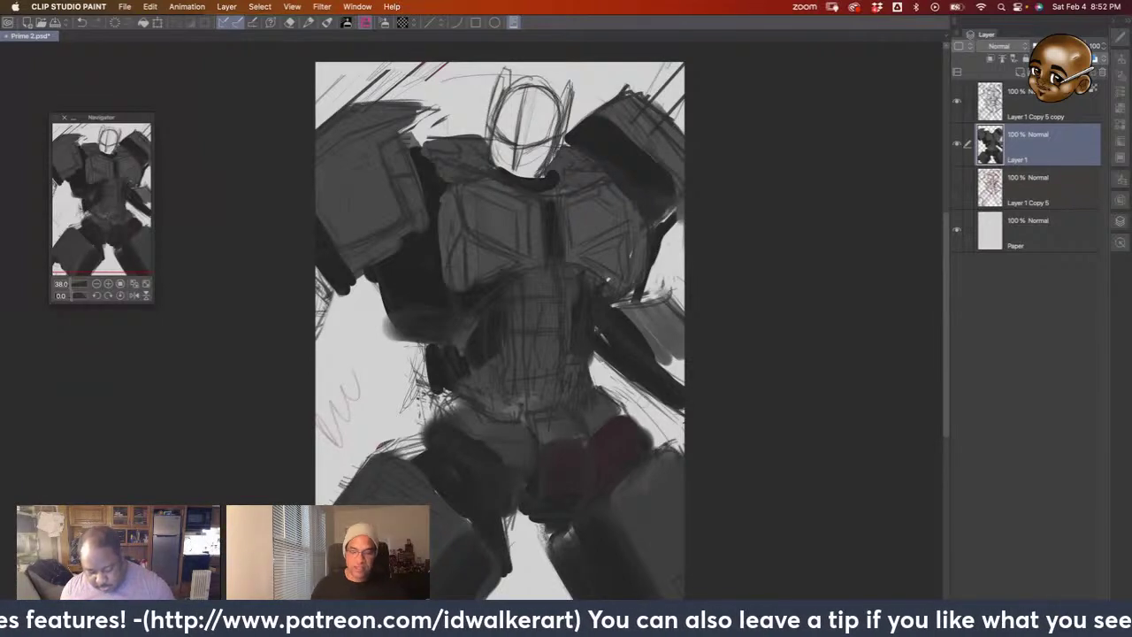
key("e")
mouse_move(383, 320)
left_mouse_down()
mouse_move(386, 336)
mouse_move(423, 344)
left_mouse_up()
mouse_move(373, 282)
left_mouse_down()
mouse_move(338, 288)
mouse_move(375, 276)
left_mouse_up()
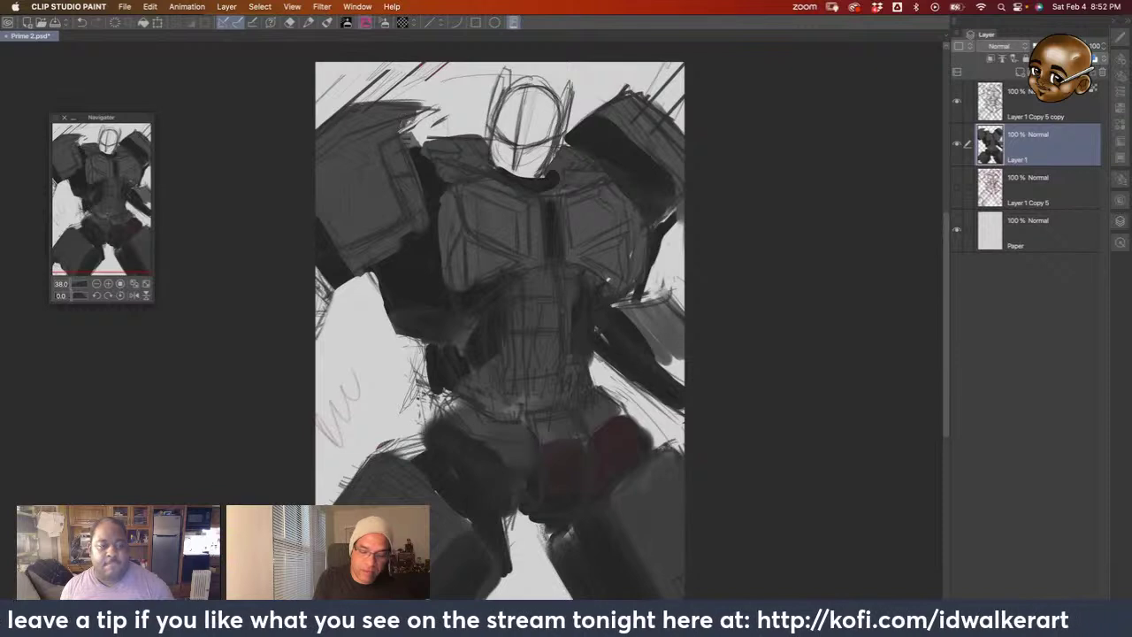
left_click_drag(411, 124, 437, 115)
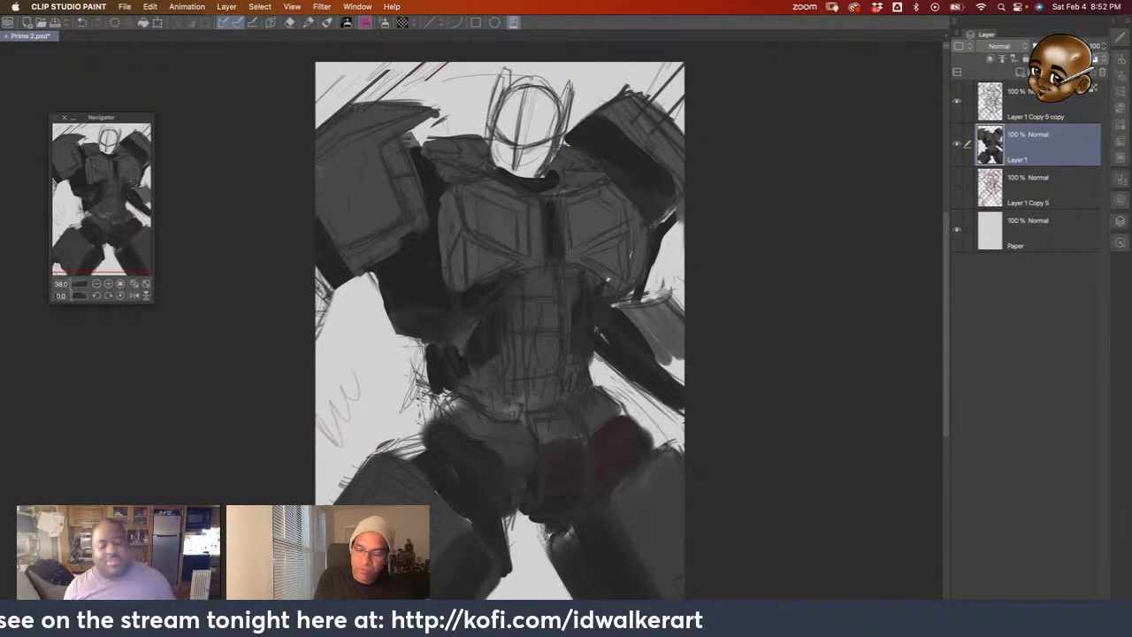
Refine the outer edges of both chest plates with dark grey and touch up the collar beneath the head
scroll(628, 373, "down", 1)
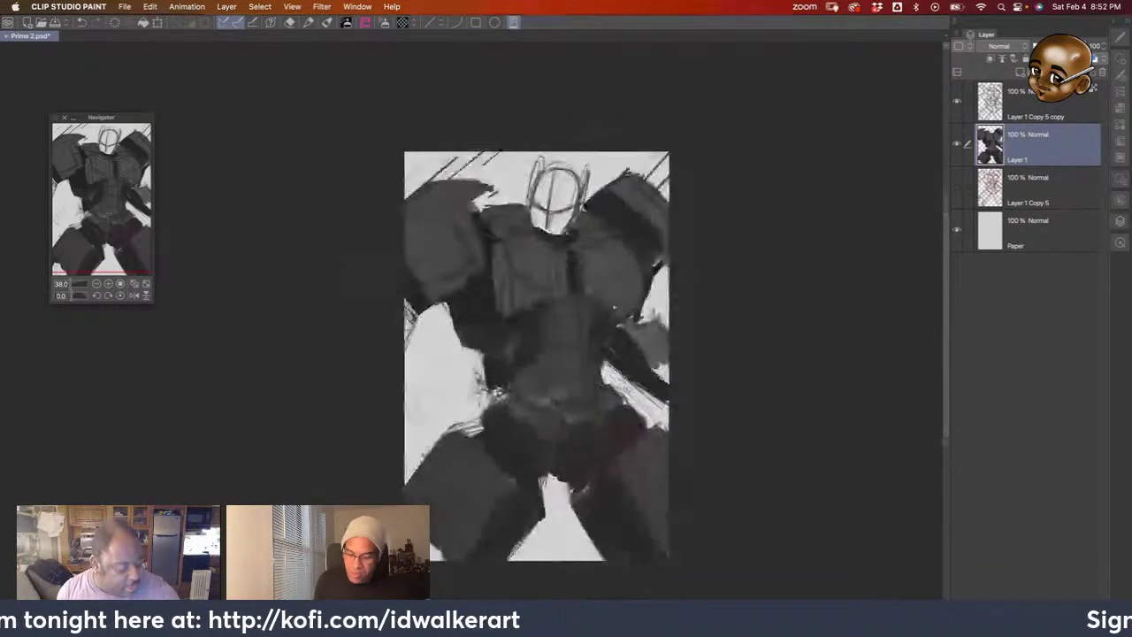
scroll(639, 390, "up", 2)
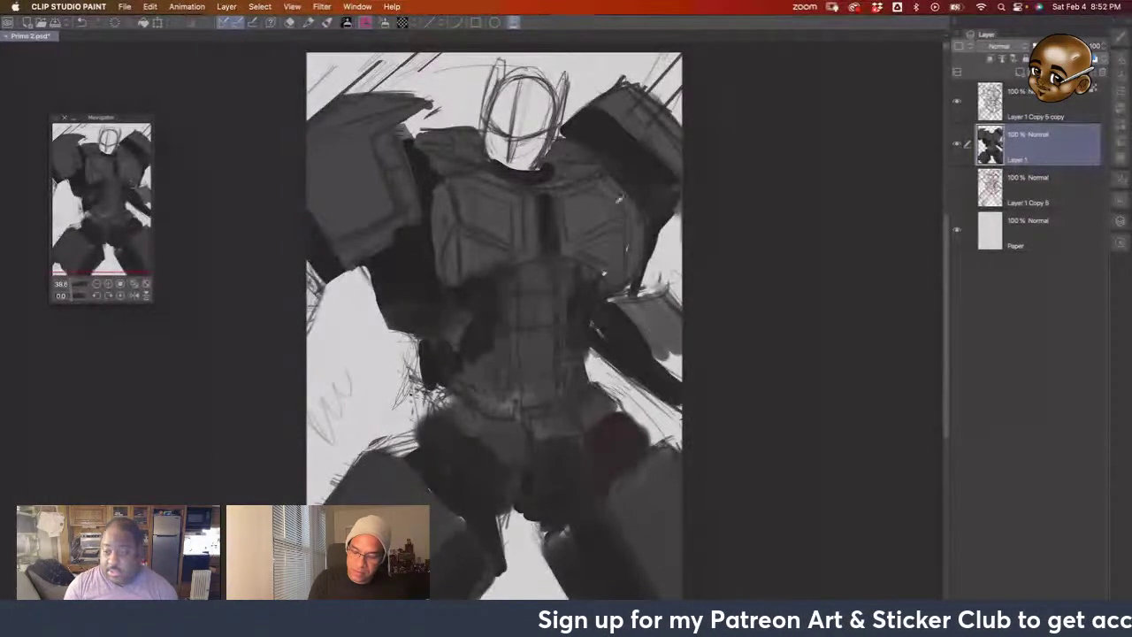
mouse_move(624, 172)
left_mouse_down()
mouse_move(645, 200)
mouse_move(639, 281)
left_mouse_up()
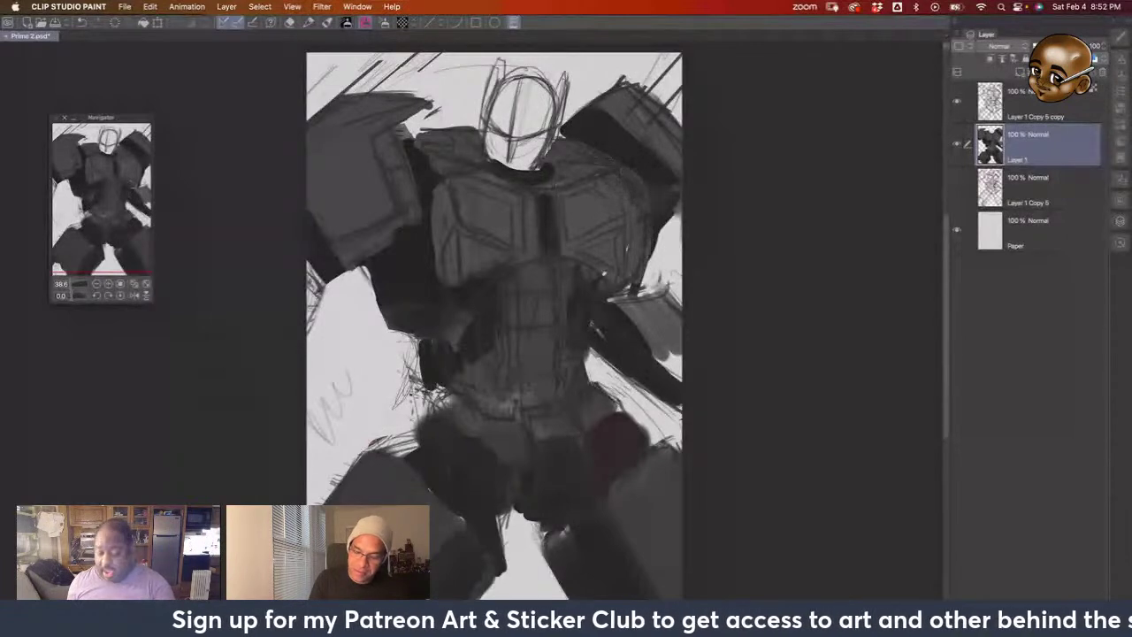
mouse_move(433, 188)
left_mouse_down()
mouse_move(432, 265)
mouse_move(481, 273)
mouse_move(465, 298)
mouse_move(445, 299)
mouse_move(499, 285)
left_mouse_up()
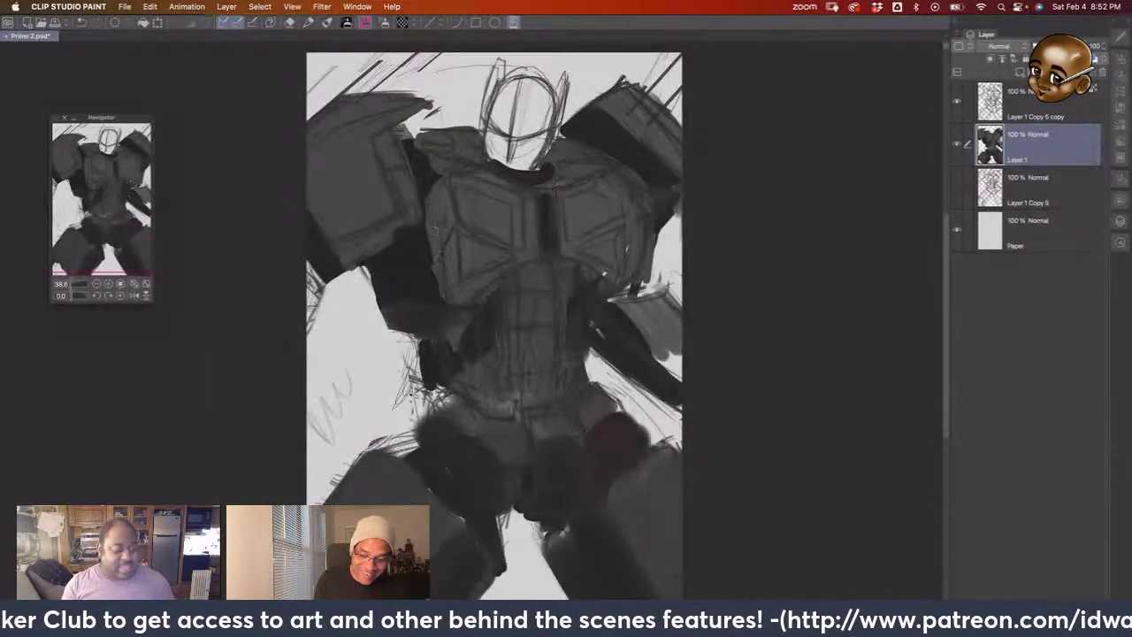
mouse_move(434, 192)
left_mouse_down()
mouse_move(445, 302)
mouse_move(434, 175)
mouse_move(427, 209)
mouse_move(435, 179)
left_mouse_up()
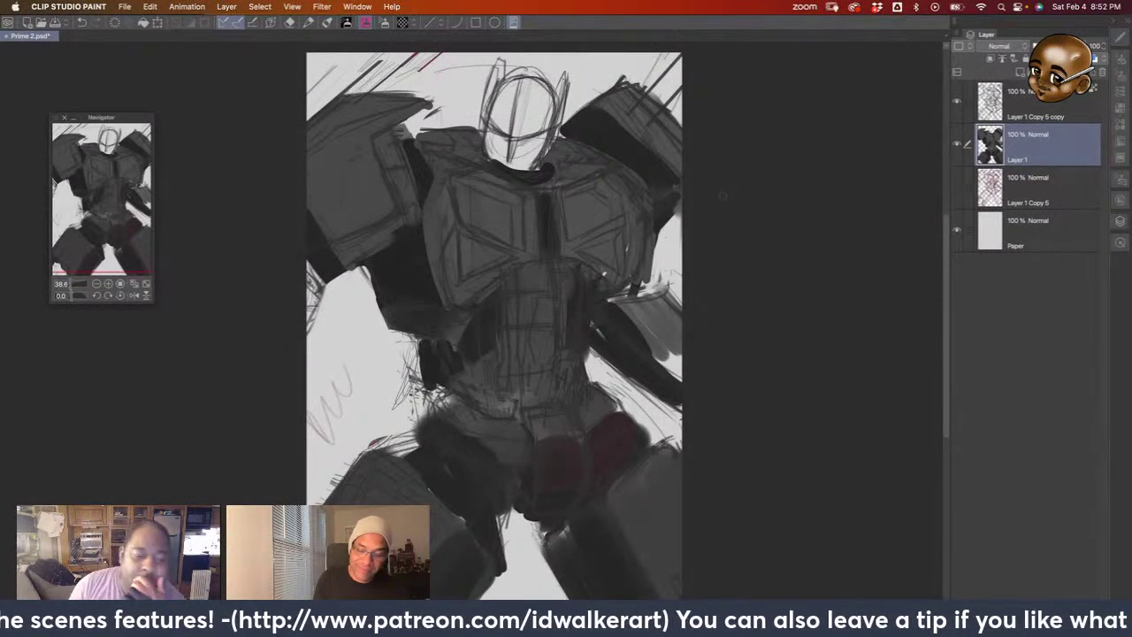
mouse_move(555, 160)
left_mouse_down()
mouse_move(537, 182)
mouse_move(547, 187)
left_mouse_up()
mouse_move(493, 159)
left_mouse_down()
mouse_move(532, 171)
mouse_move(541, 160)
left_mouse_up()
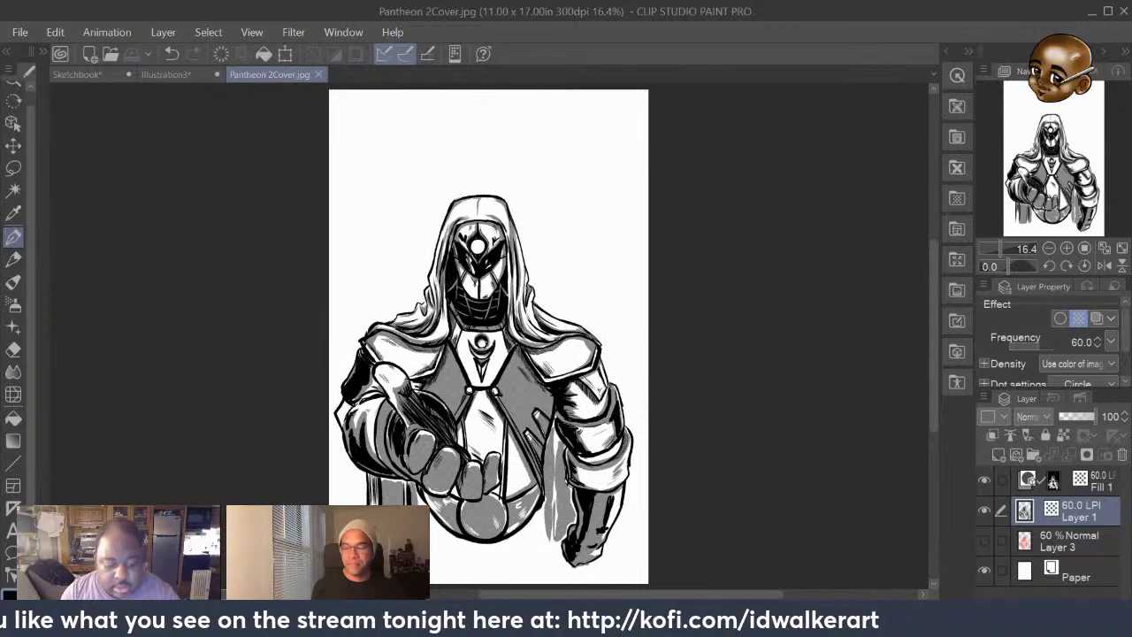
Switch to Pantheon 2Cover.jpg and examine the hooded figure's inks and grey tones, from the full figure to close-up
left_click_drag(934, 320, 938, 355)
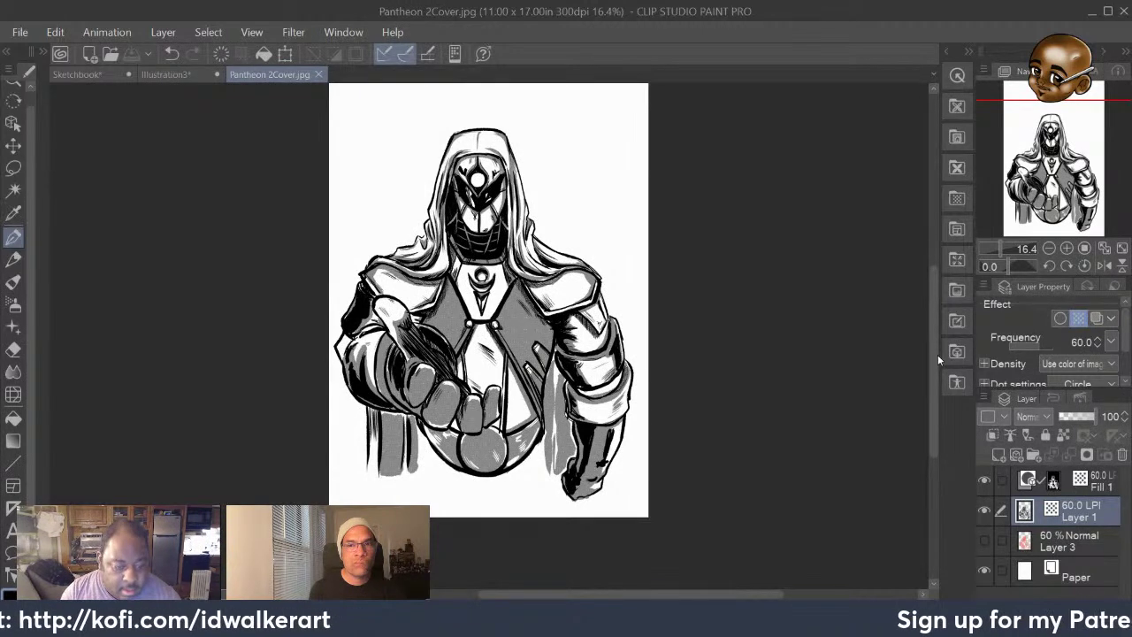
mouse_move(543, 595)
left_mouse_down()
mouse_move(566, 596)
mouse_move(550, 598)
left_mouse_up()
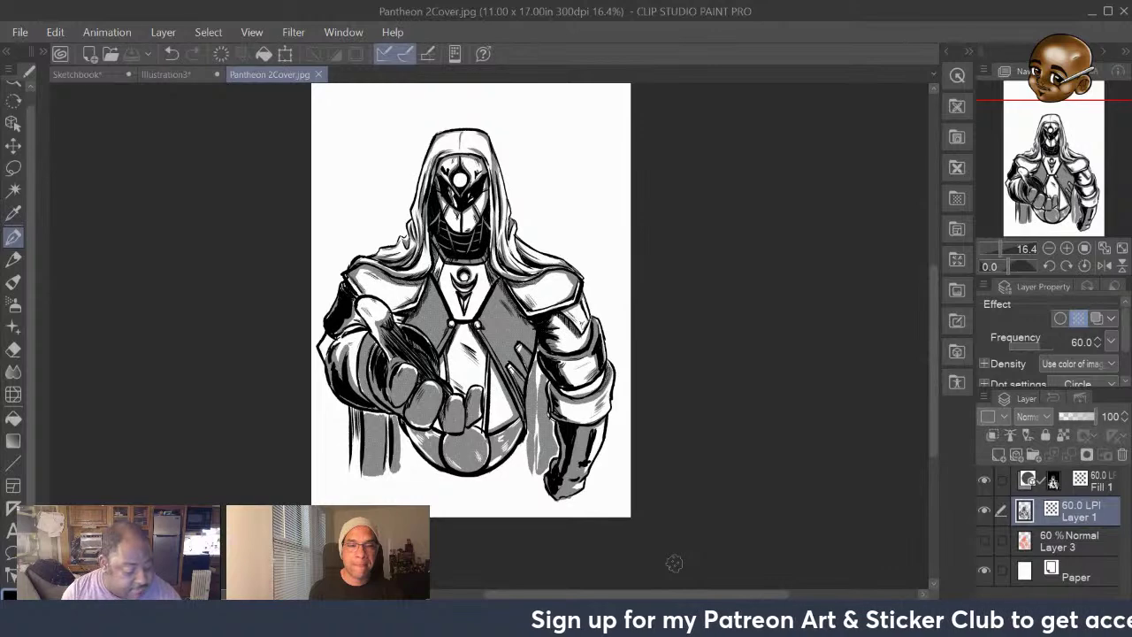
scroll(674, 563, "up", 2)
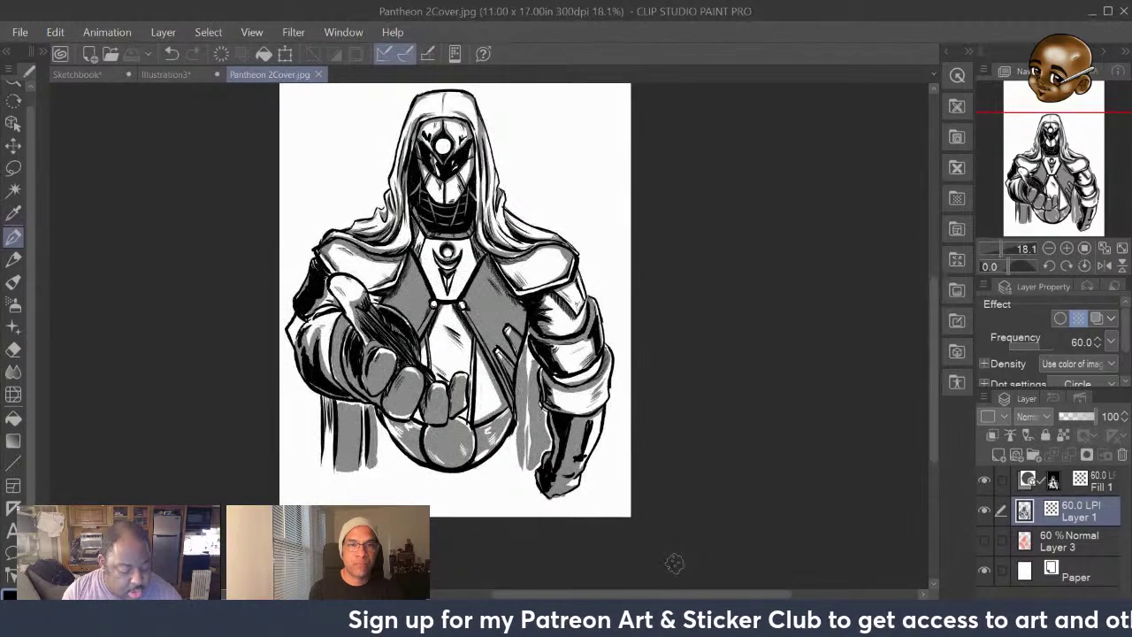
scroll(674, 564, "up", 2)
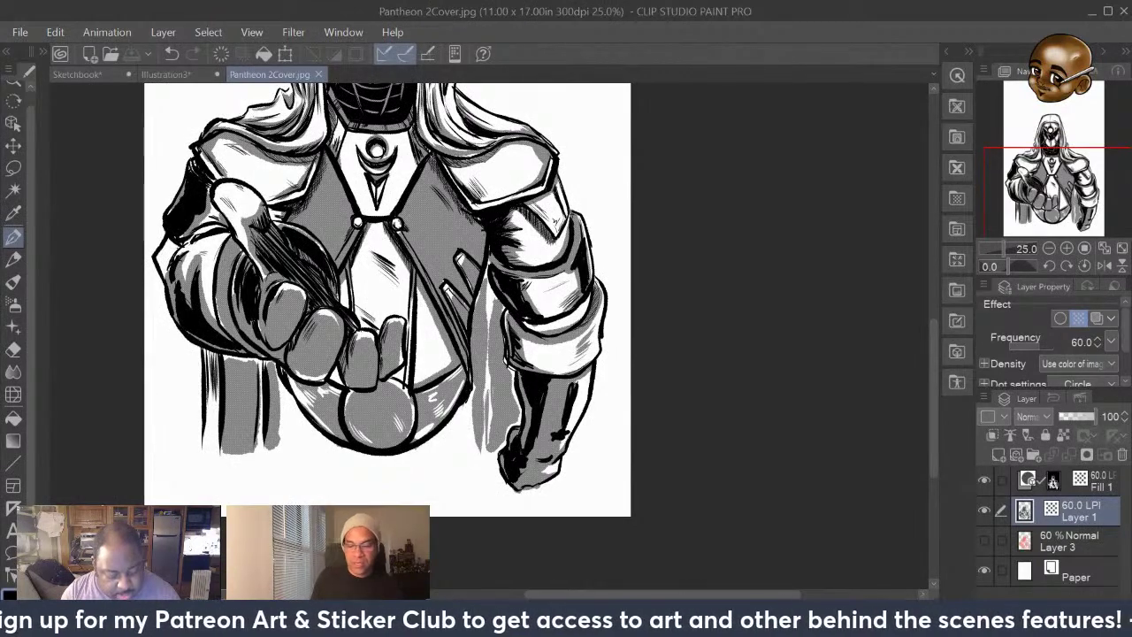
left_click_drag(633, 594, 609, 594)
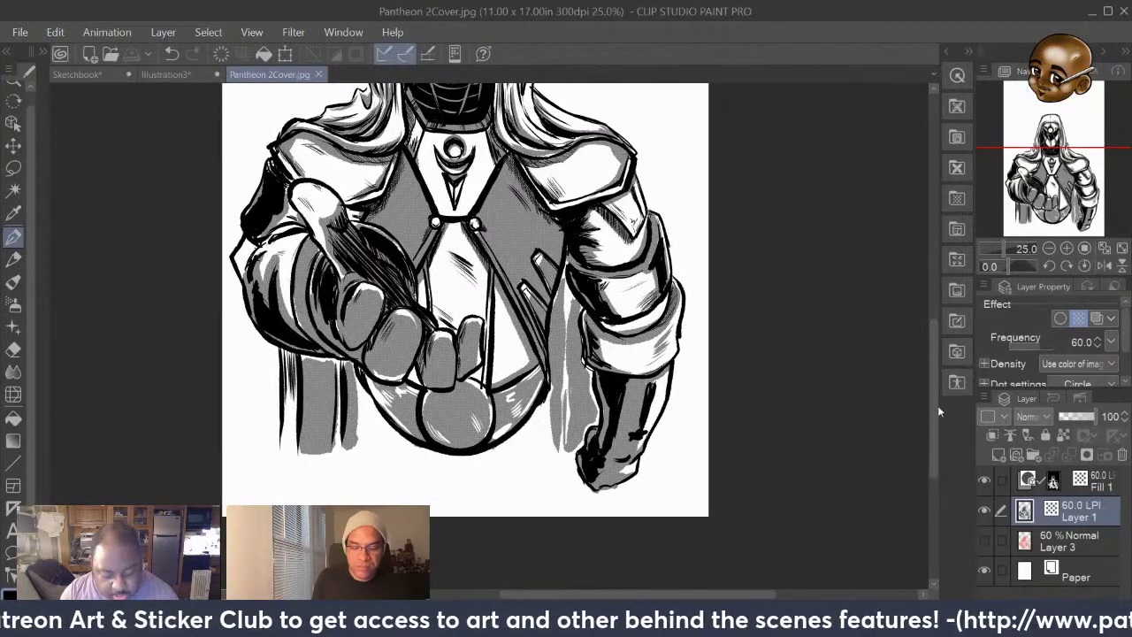
left_click_drag(935, 405, 916, 351)
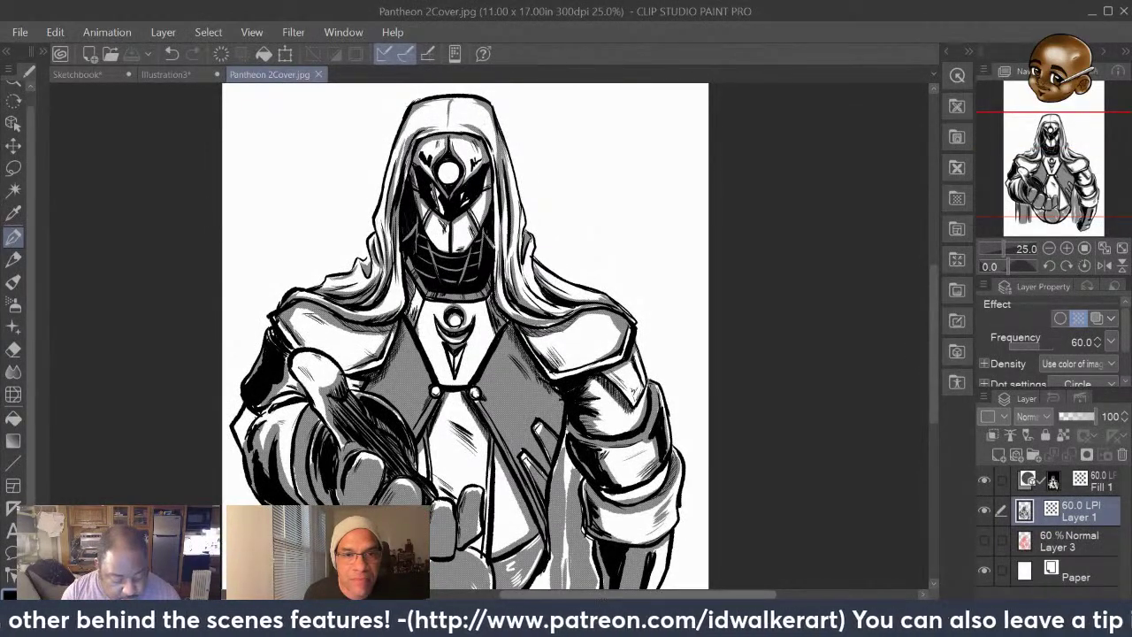
left_click_drag(607, 595, 579, 597)
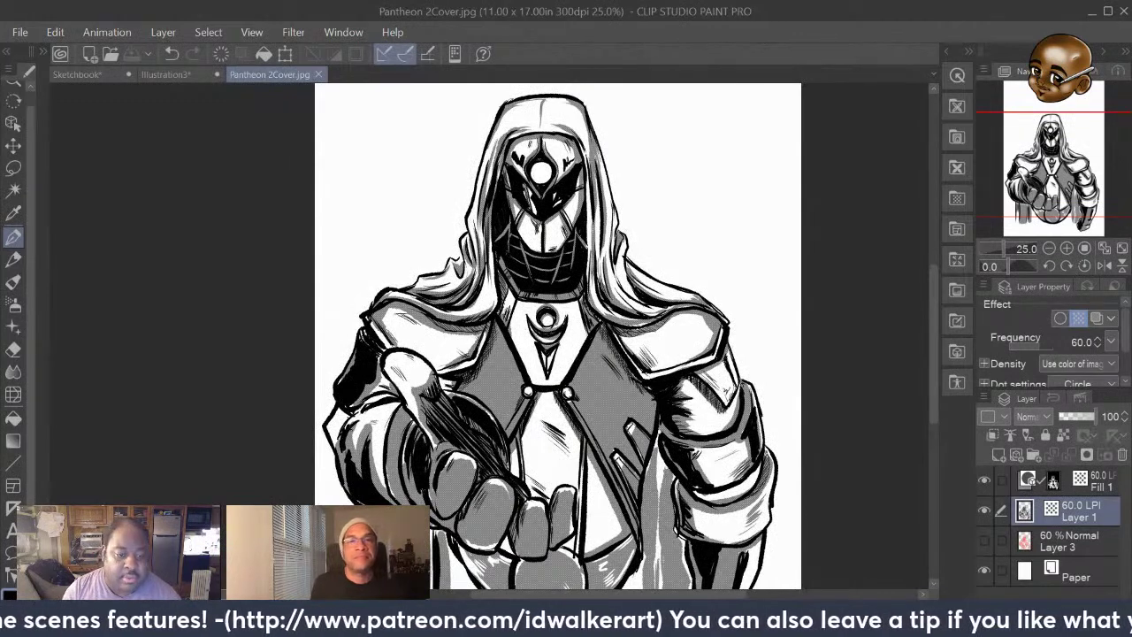
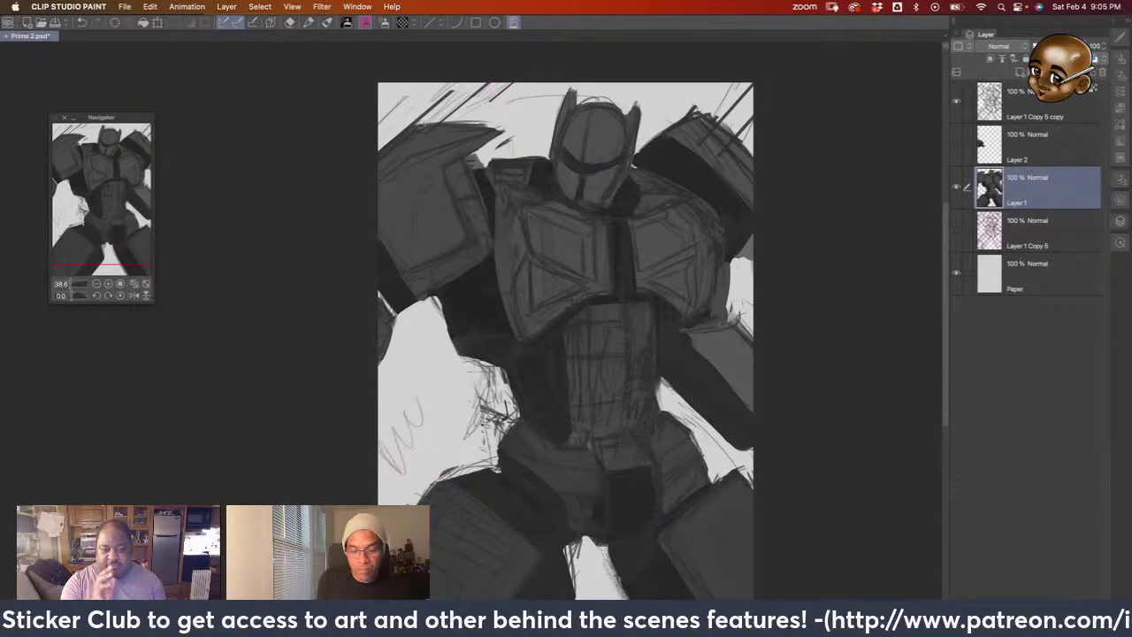
Add a new layer clipped to Layer 1 and brush soft dark-grey shading over the upper arm below the left shoulder armour
mouse_move(417, 123)
left_mouse_down()
mouse_move(506, 130)
mouse_move(447, 161)
left_mouse_up()
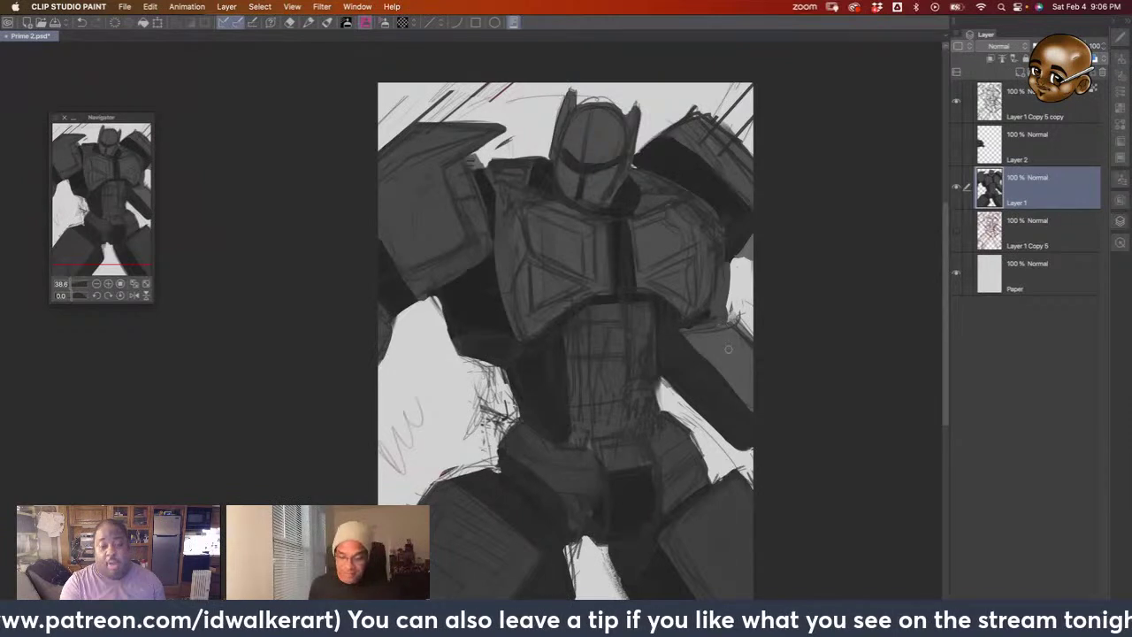
scroll(716, 513, "down", 2)
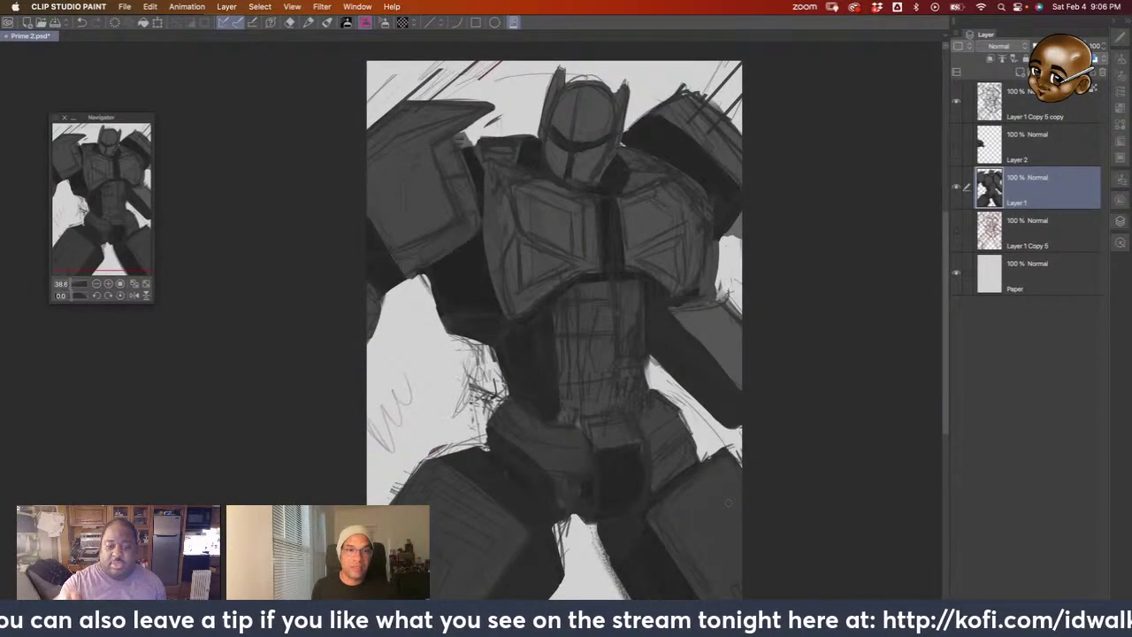
left_click(1026, 69)
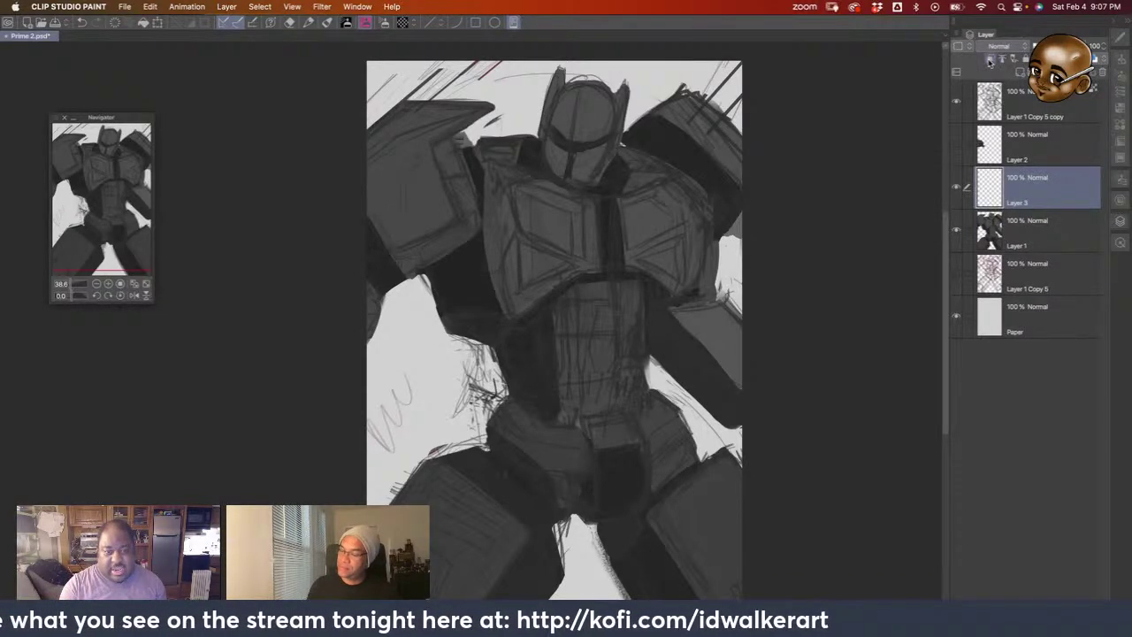
left_click(989, 56)
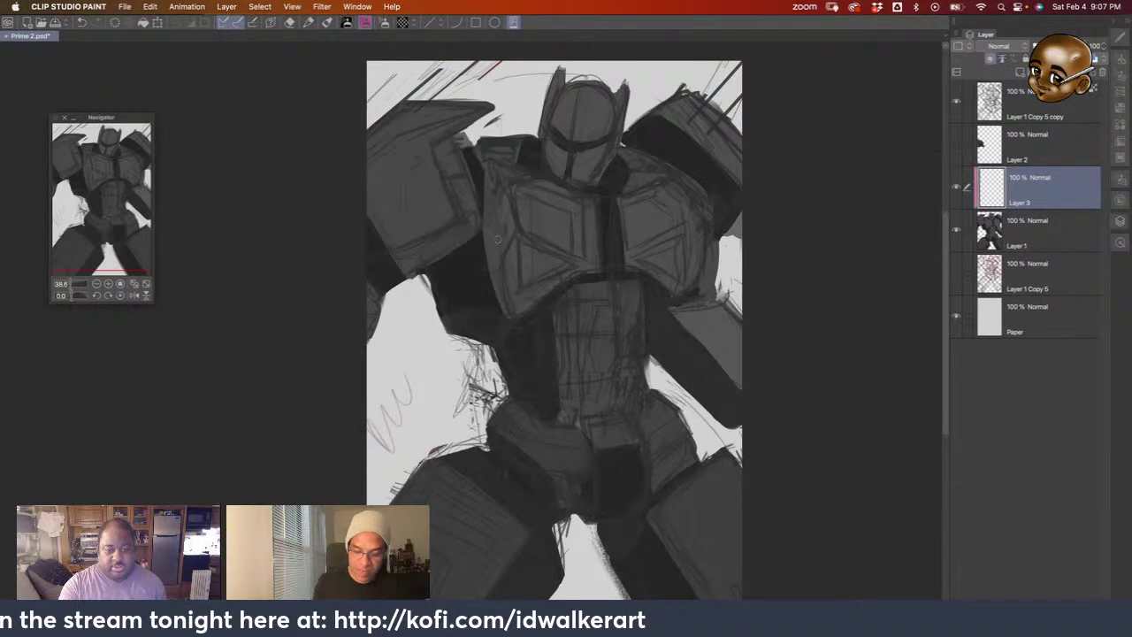
left_click_drag(481, 265, 475, 299)
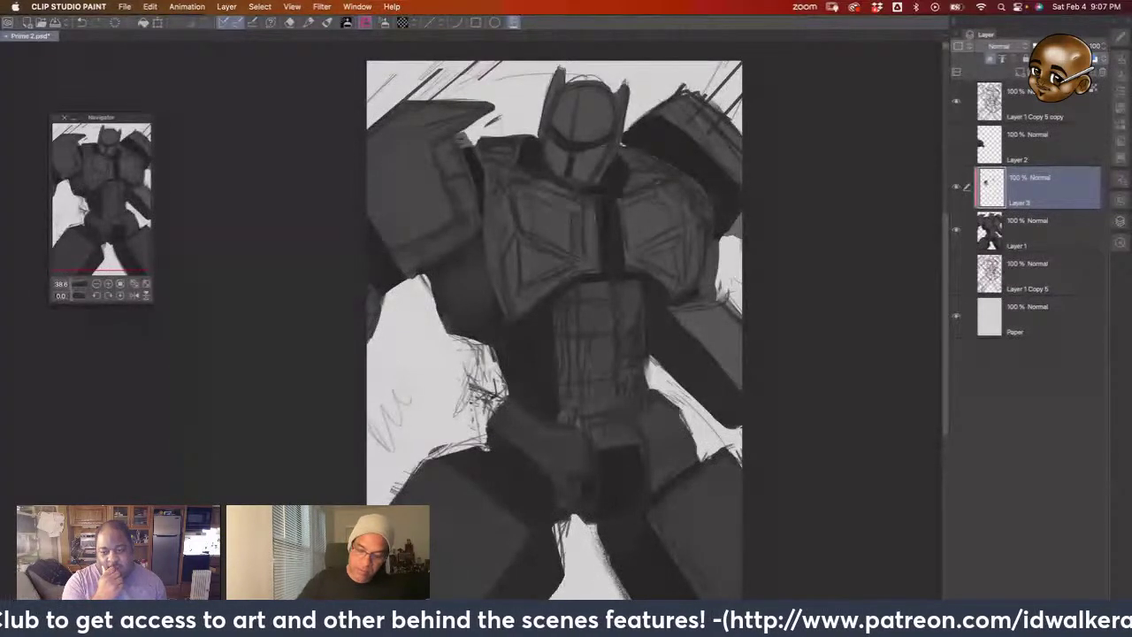
Paint near-black shadows along the upper edges of both chest windows and a short dark band across the right shoulder armour
mouse_move(522, 189)
left_mouse_down()
mouse_move(577, 207)
mouse_move(565, 210)
left_mouse_up()
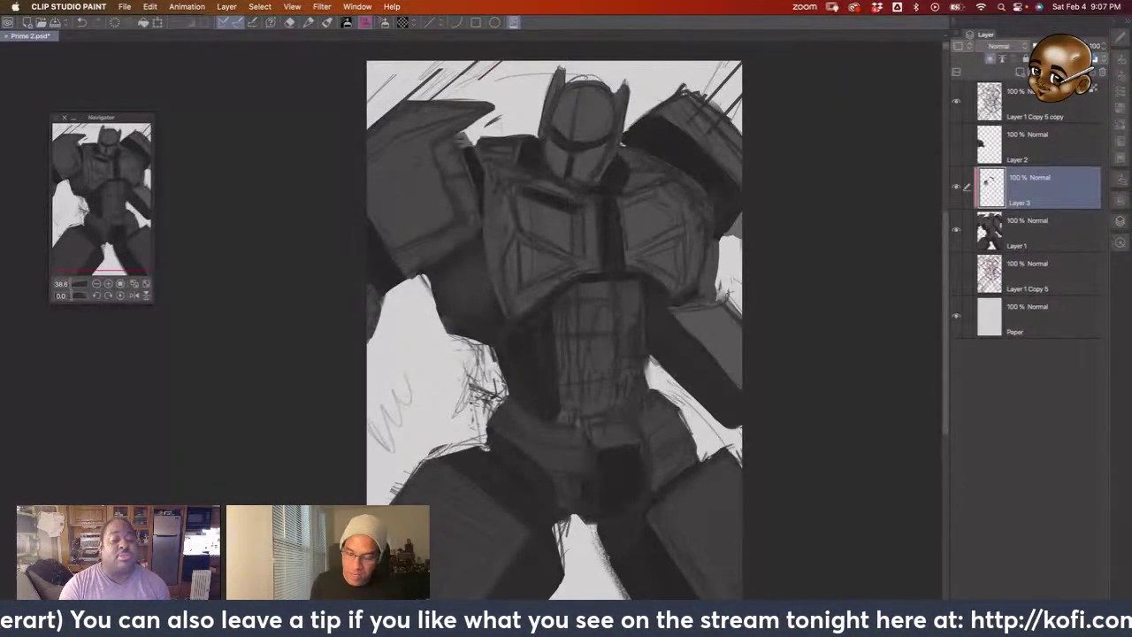
left_click_drag(644, 203, 624, 200)
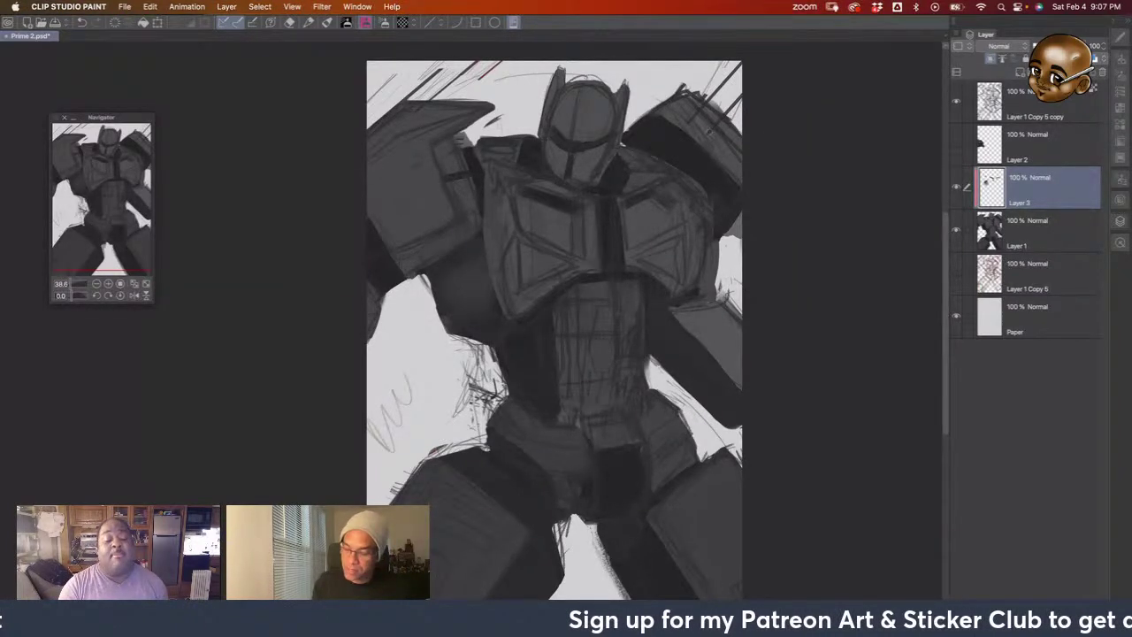
left_click_drag(724, 124, 714, 138)
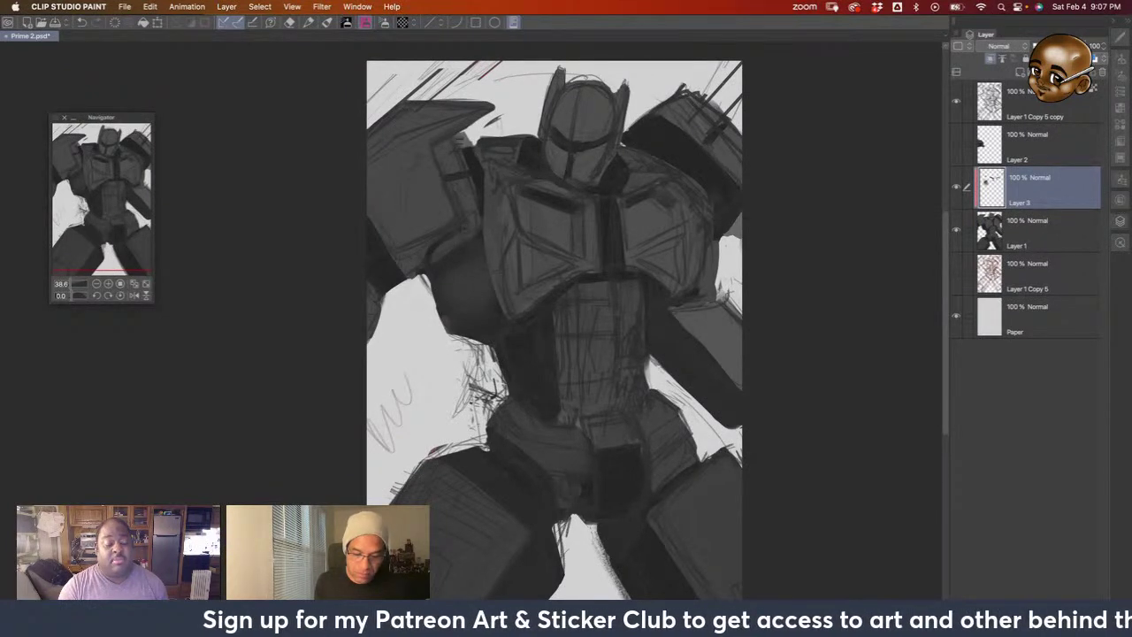
Draw dark panel lines on the left shoulder armour, including its square inset and upper edge, and along the right forearm plate
mouse_move(462, 234)
left_mouse_down()
mouse_move(432, 260)
mouse_move(466, 228)
left_mouse_up()
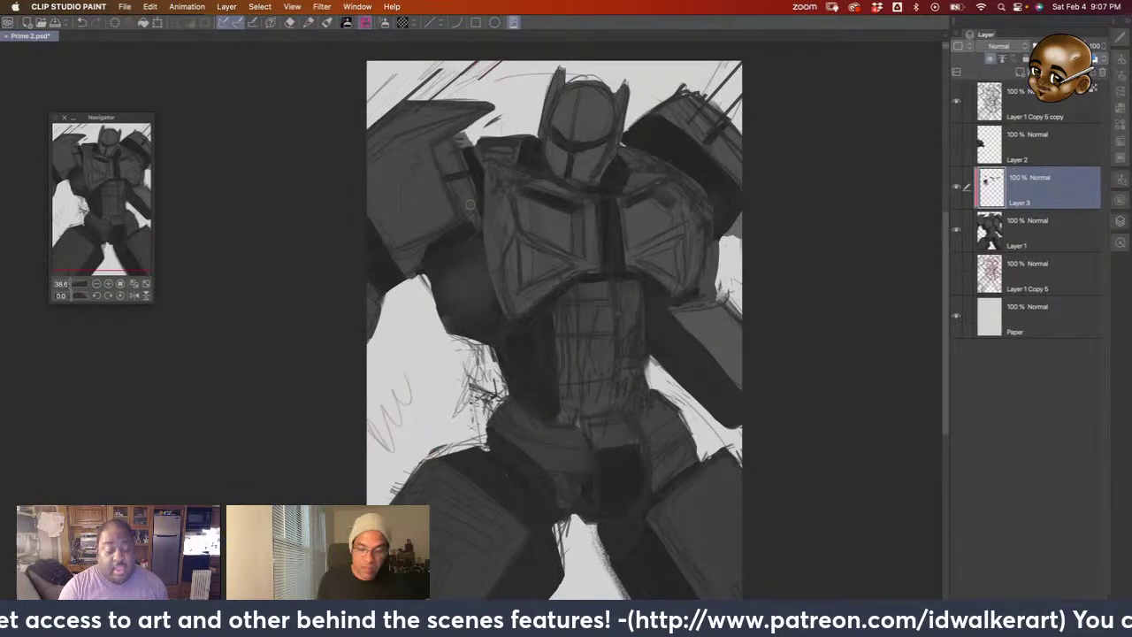
mouse_move(436, 163)
left_mouse_down()
mouse_move(382, 187)
mouse_move(408, 243)
left_mouse_up()
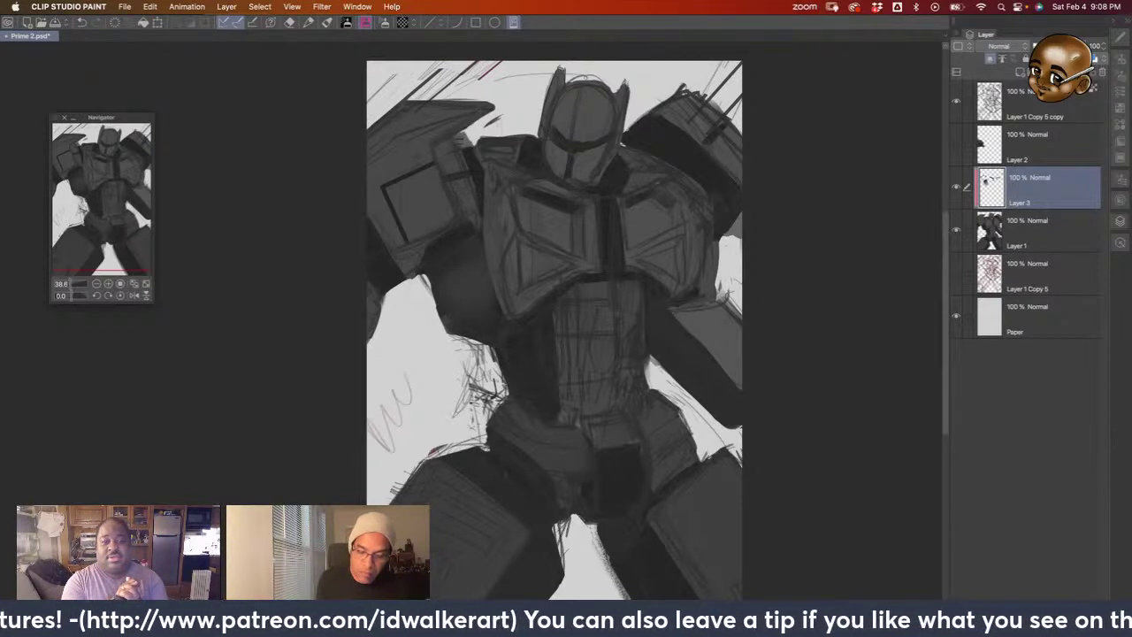
mouse_move(492, 106)
left_mouse_down()
mouse_move(398, 140)
mouse_move(362, 172)
left_mouse_up()
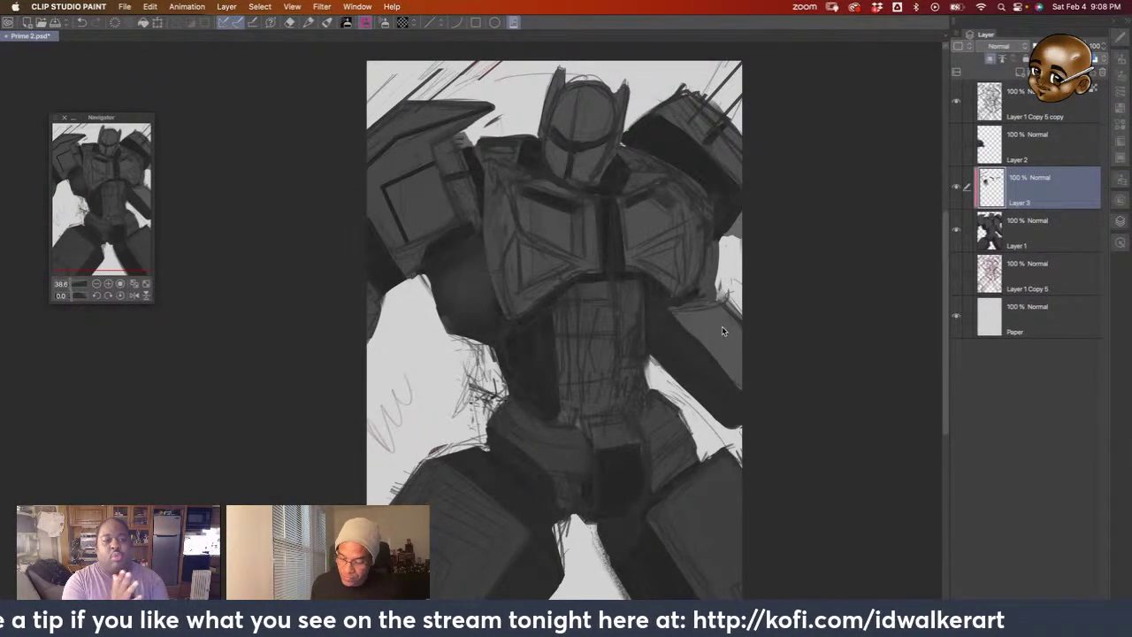
mouse_move(712, 314)
left_mouse_down()
mouse_move(736, 363)
mouse_move(759, 378)
left_mouse_up()
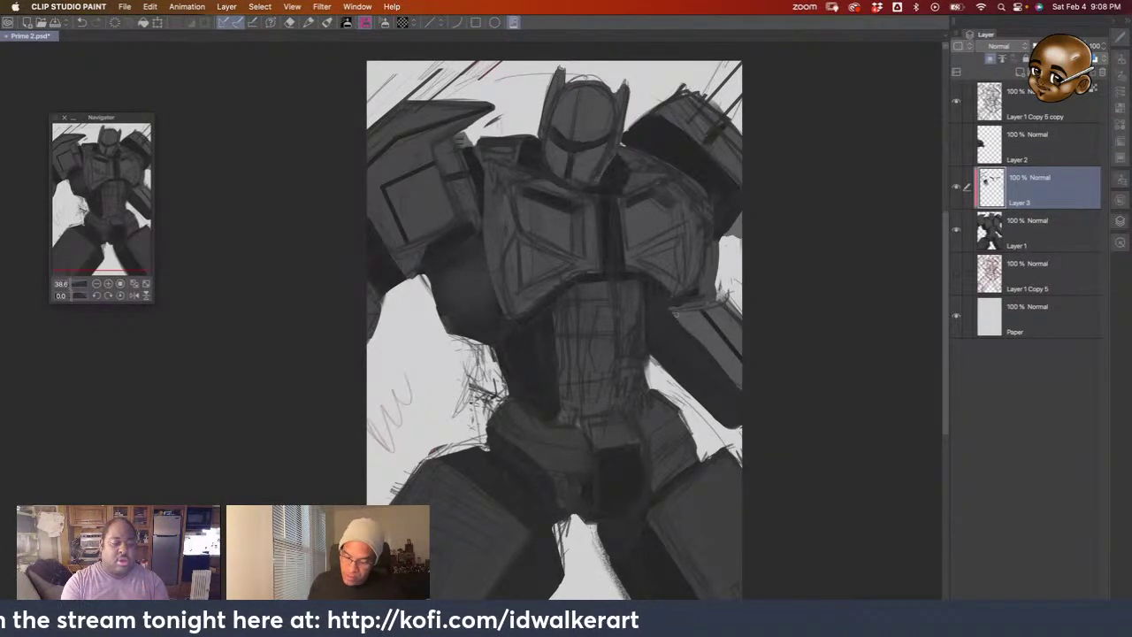
mouse_move(672, 314)
left_mouse_down()
mouse_move(752, 403)
mouse_move(741, 387)
left_mouse_up()
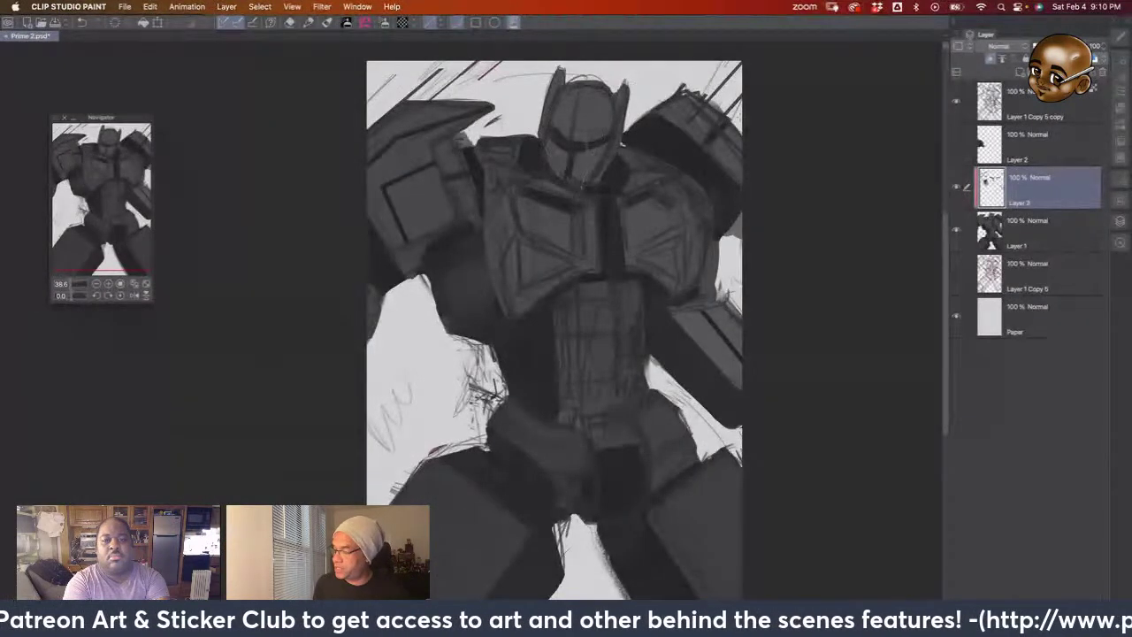
Add a new unclipped layer above Layer 3
left_click(1019, 73)
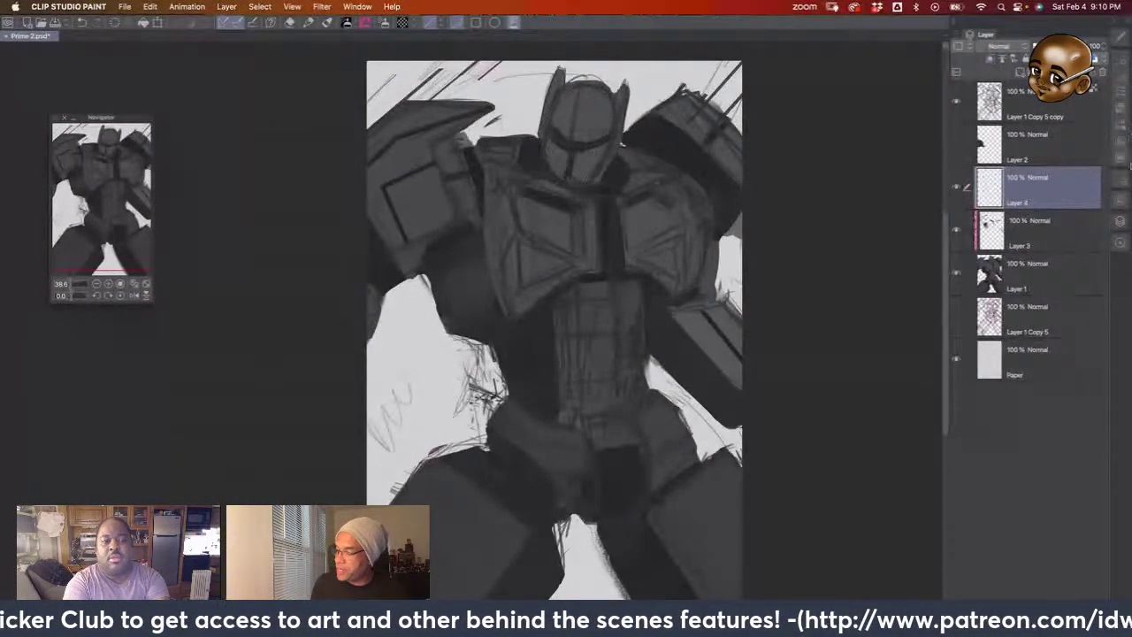
left_click(1119, 202)
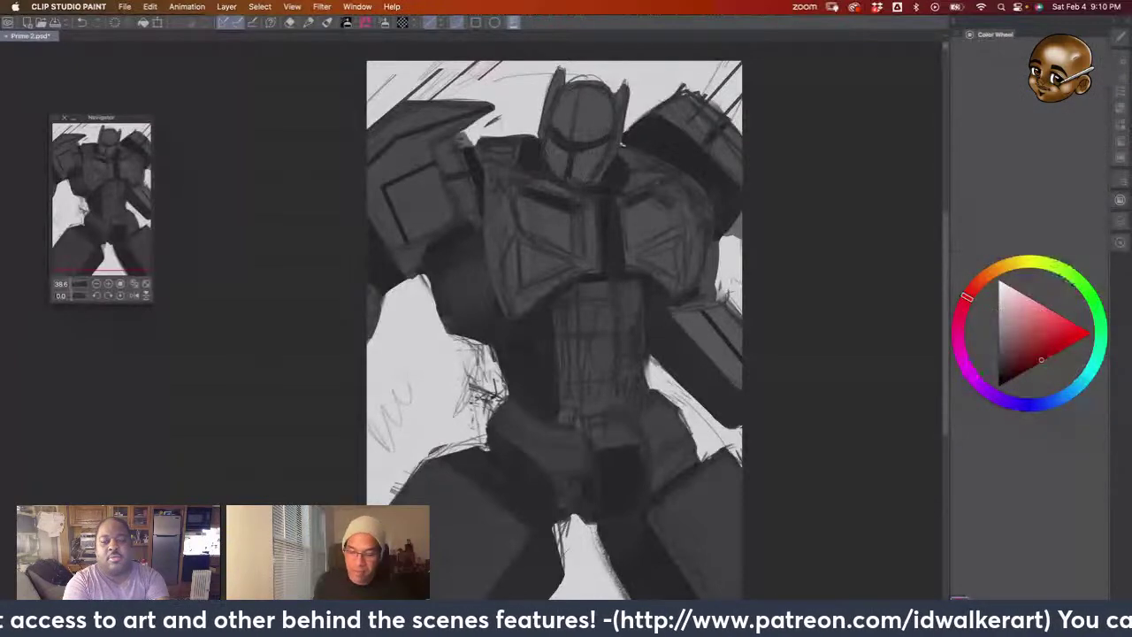
mouse_move(509, 76)
left_mouse_down()
mouse_move(591, 241)
mouse_move(599, 325)
left_mouse_up()
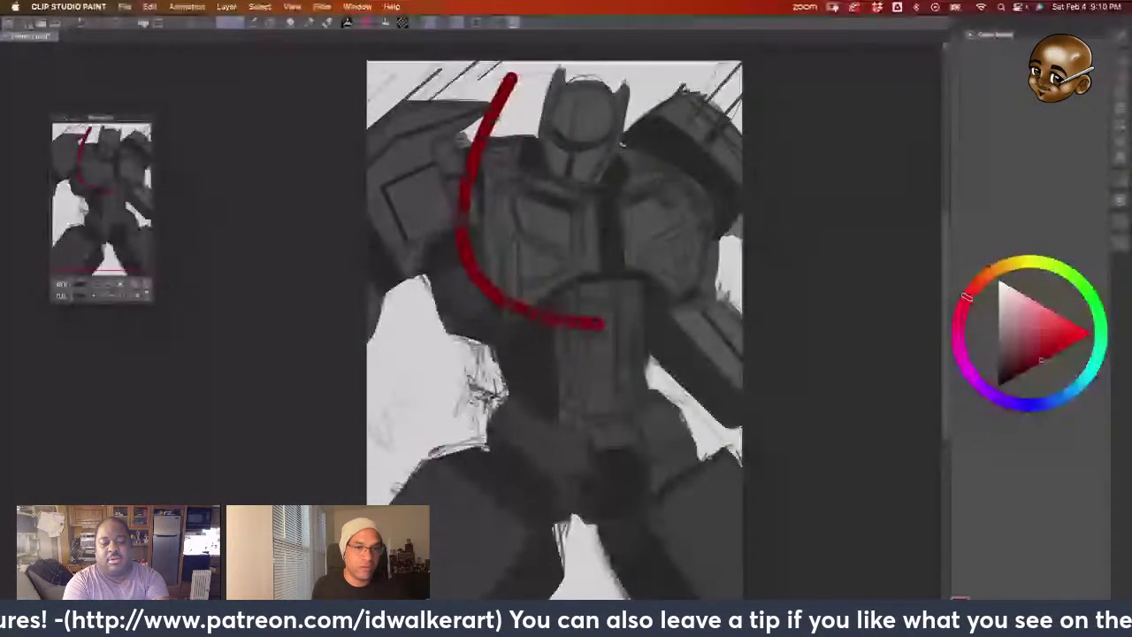
key("super+z")
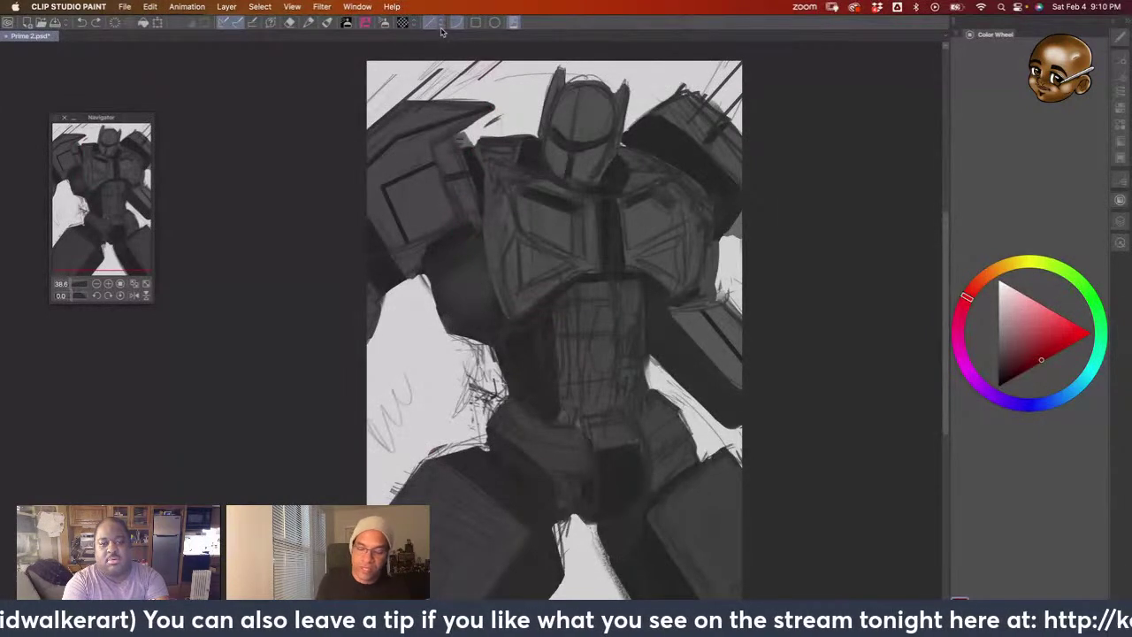
mouse_move(520, 83)
left_mouse_down()
mouse_move(557, 216)
mouse_move(529, 381)
left_mouse_up()
left_click_drag(639, 203, 644, 362)
key("super+z")
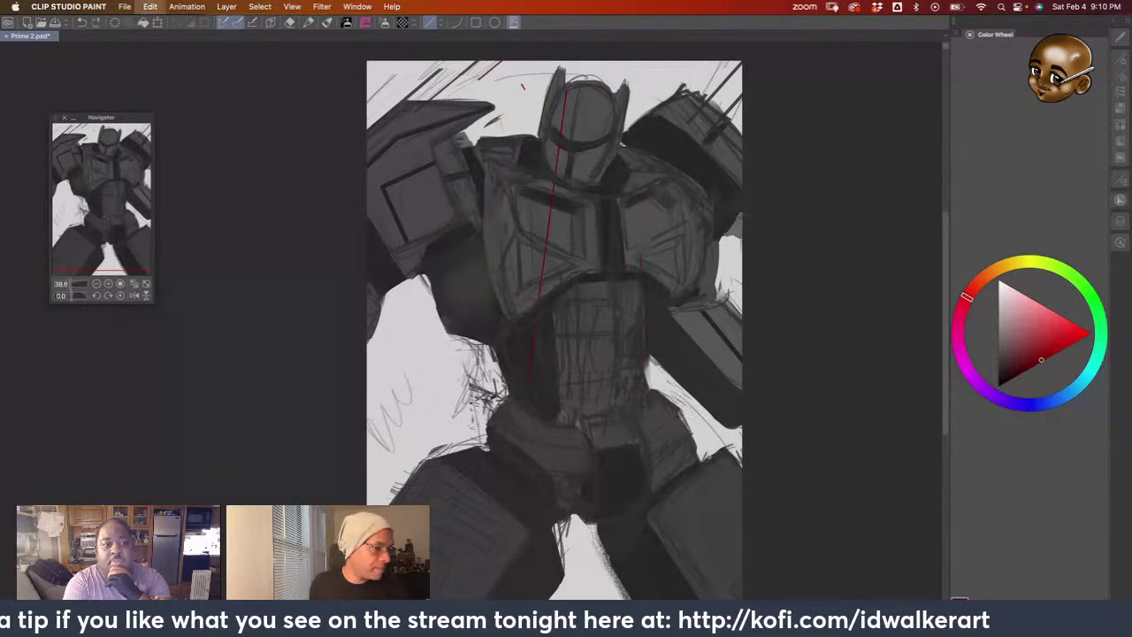
key("super+z")
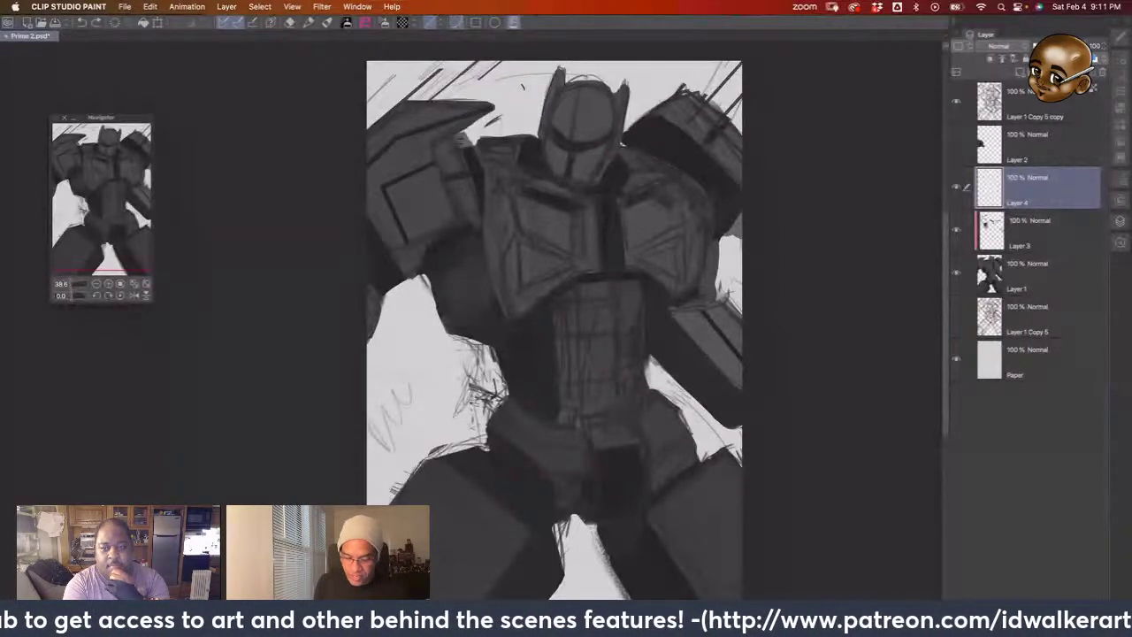
mouse_move(480, 158)
left_mouse_down()
mouse_move(509, 318)
mouse_move(479, 157)
left_mouse_up()
key("super+z")
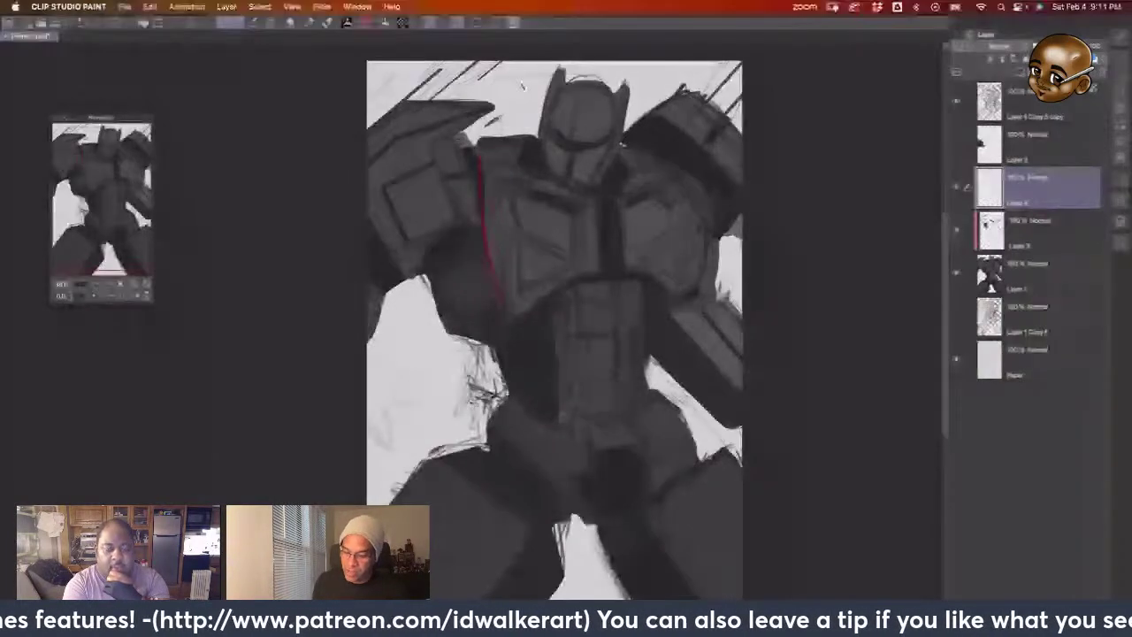
left_click_drag(705, 186, 693, 282)
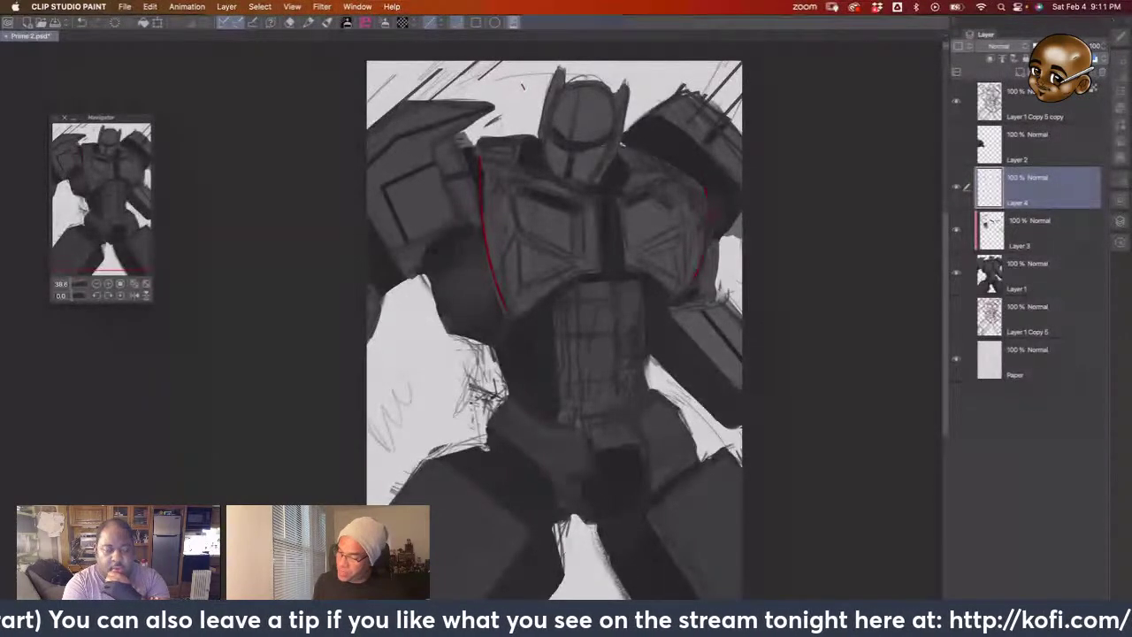
left_click_drag(459, 283, 537, 438)
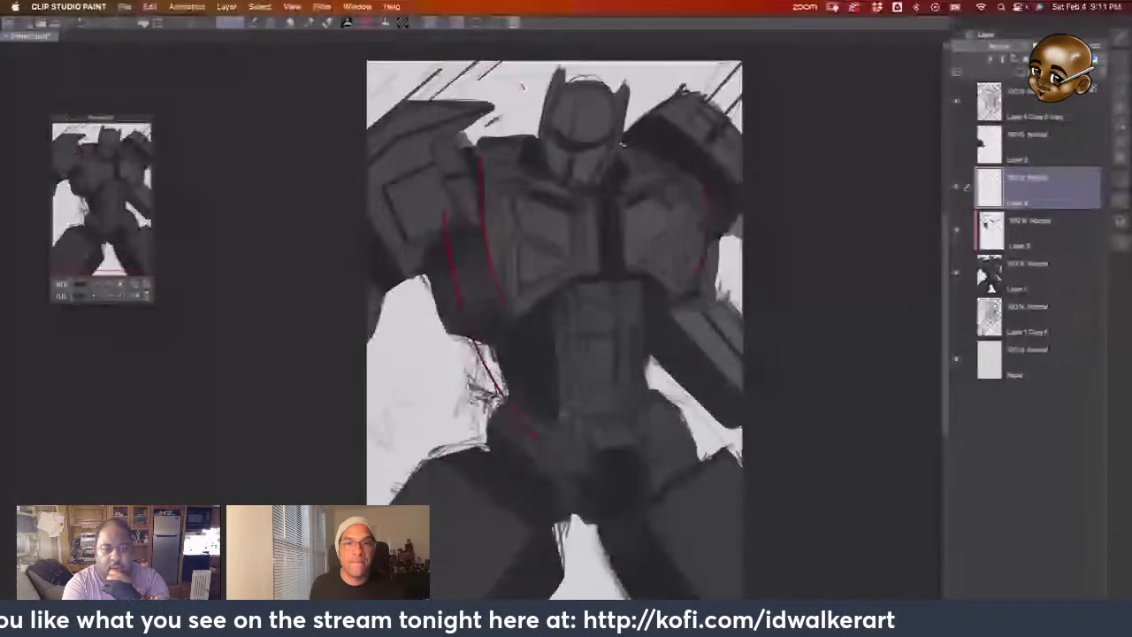
key("super+z")
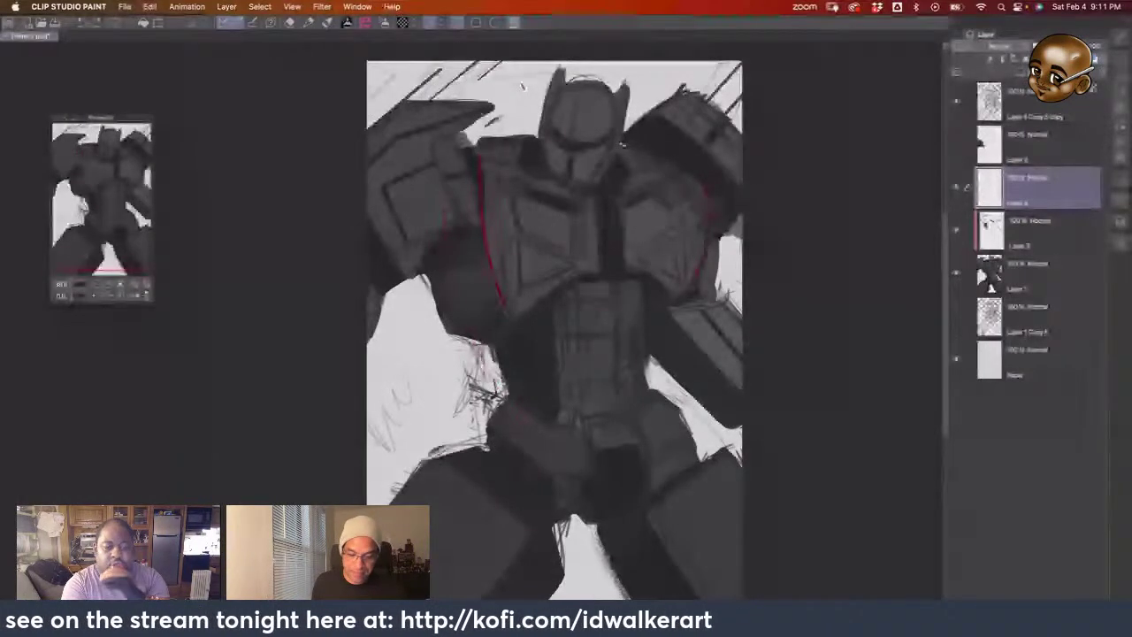
left_click_drag(482, 175, 507, 304)
key("super+z")
key("super+z")
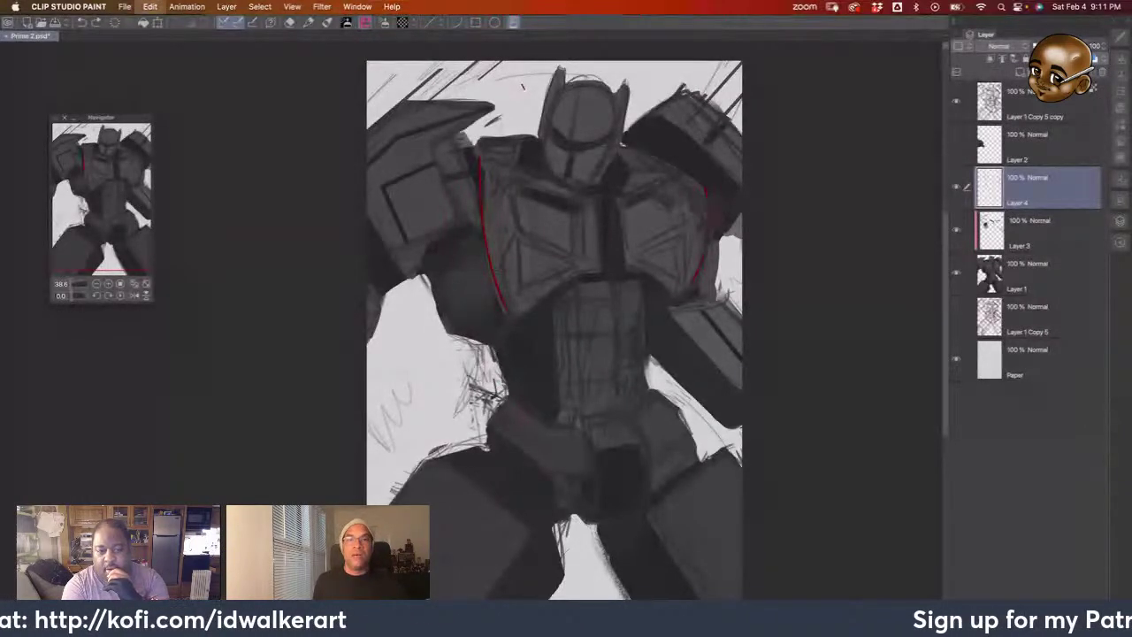
key("super+z")
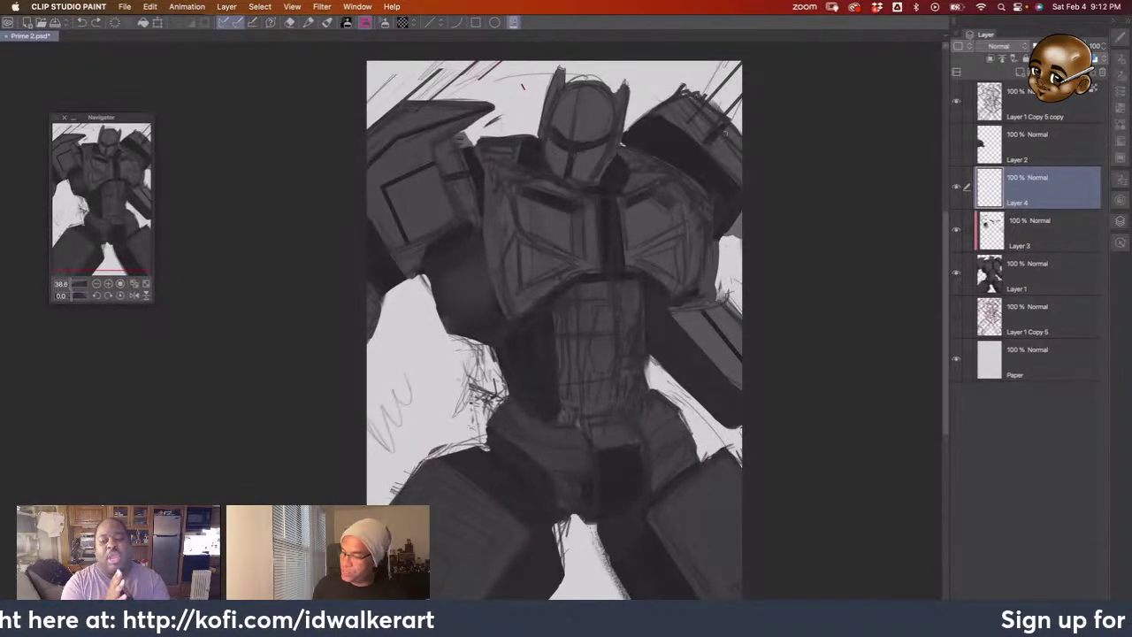
Choose a neutral mid-grey and paint three parallel diagonal stripes on the left upper arm beside the chest plate
left_click(1119, 201)
left_click_drag(1007, 377, 984, 413)
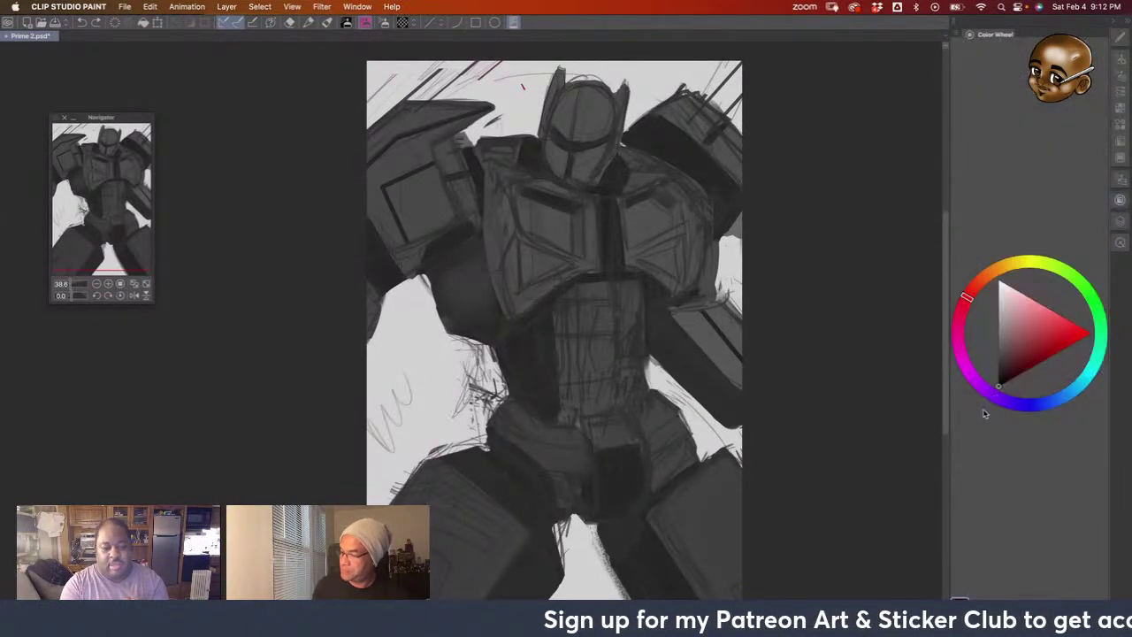
left_click(1119, 222)
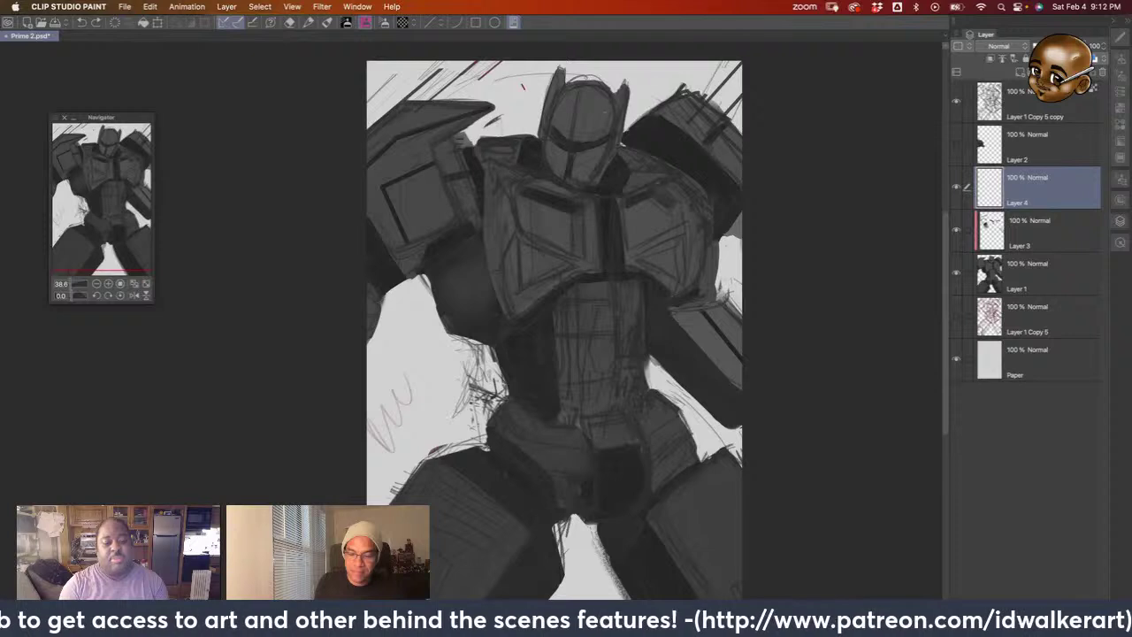
left_click(1120, 200)
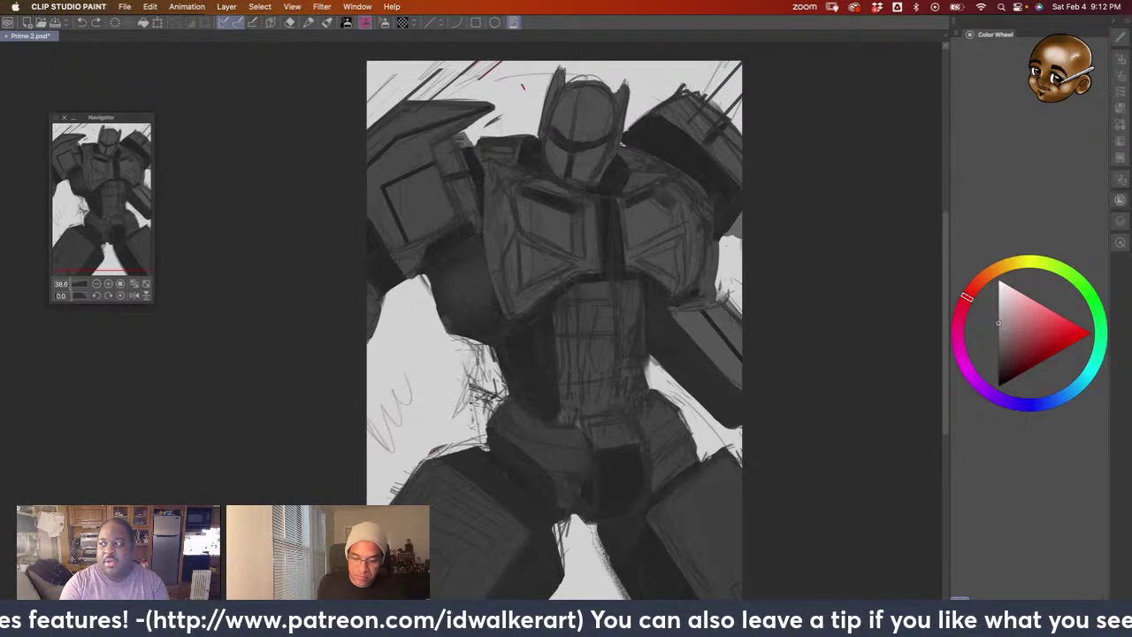
left_click_drag(481, 235, 451, 269)
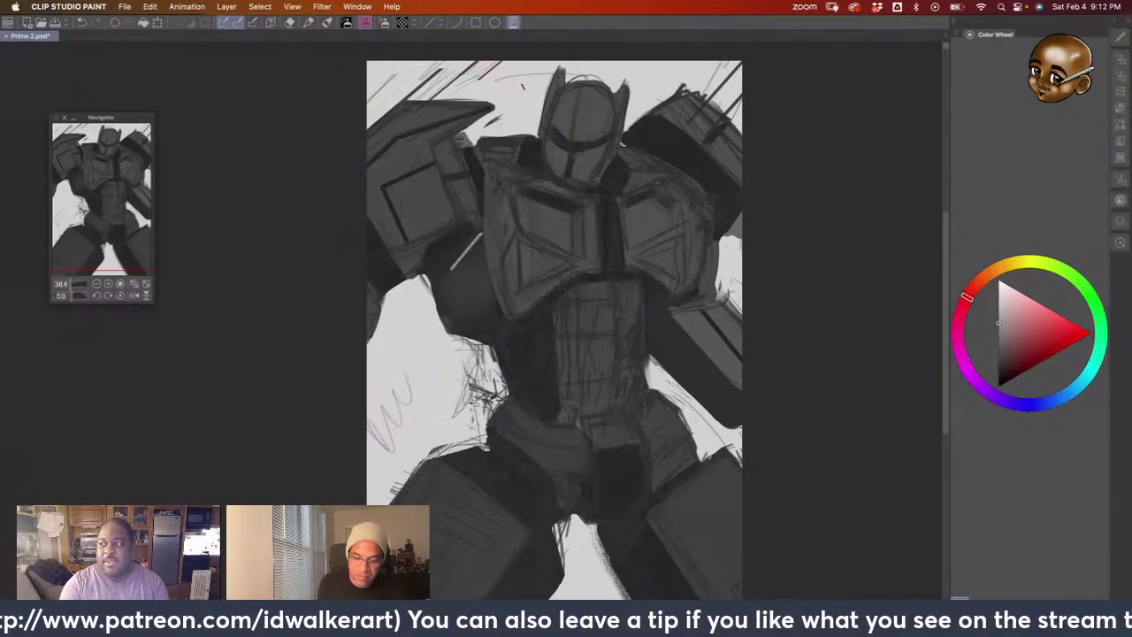
key("super+z")
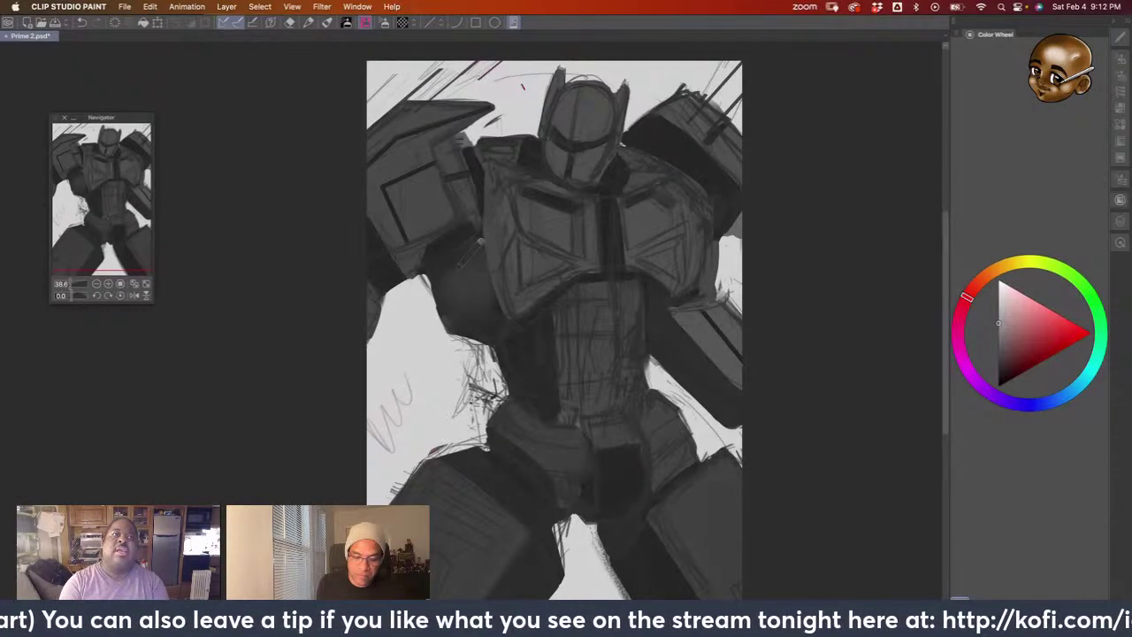
key("super+shift+z")
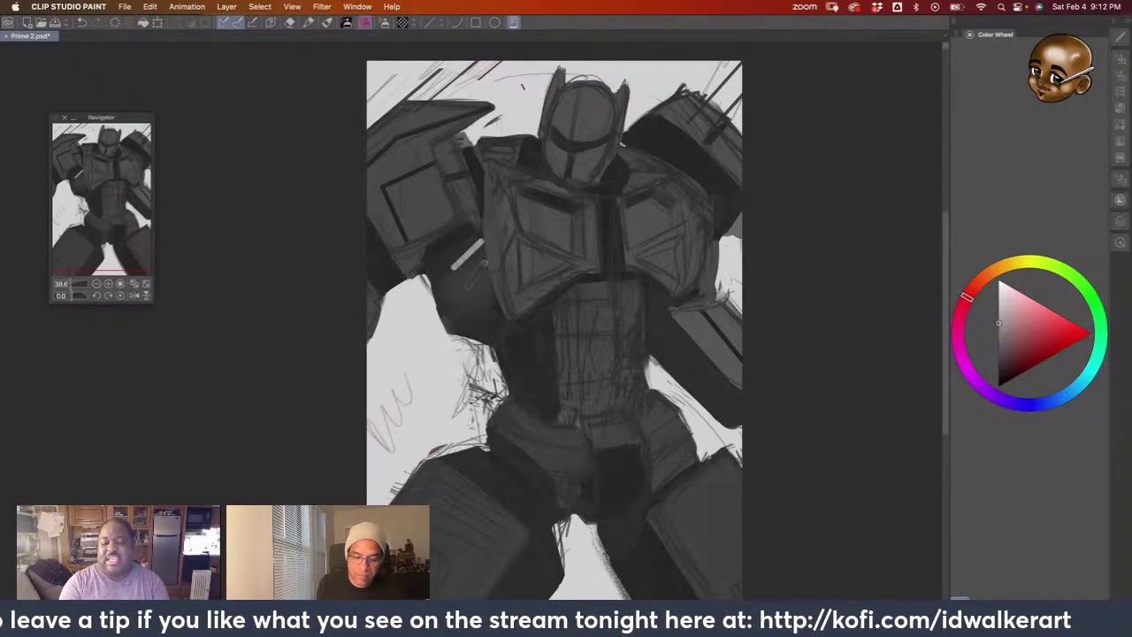
mouse_move(486, 262)
left_mouse_down()
mouse_move(461, 284)
mouse_move(468, 306)
left_mouse_up()
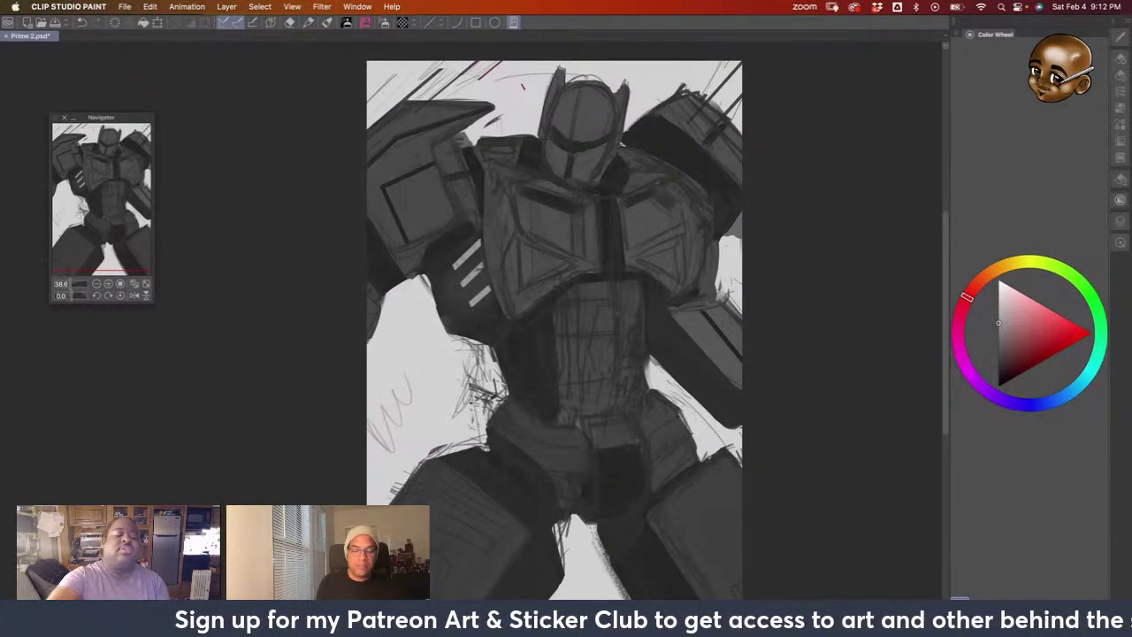
Show the layer list and repaint the uppermost grey stripe on the left upper arm as a thinner, shaded bar
left_click(1120, 221)
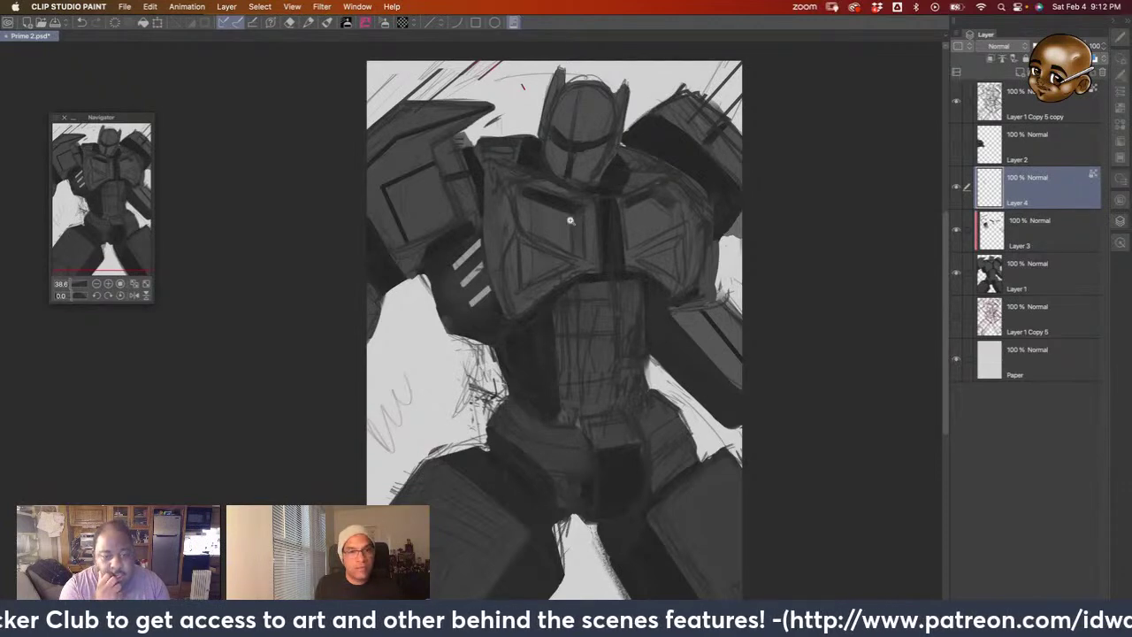
scroll(589, 218, "up", 3)
left_click_drag(618, 416, 734, 403)
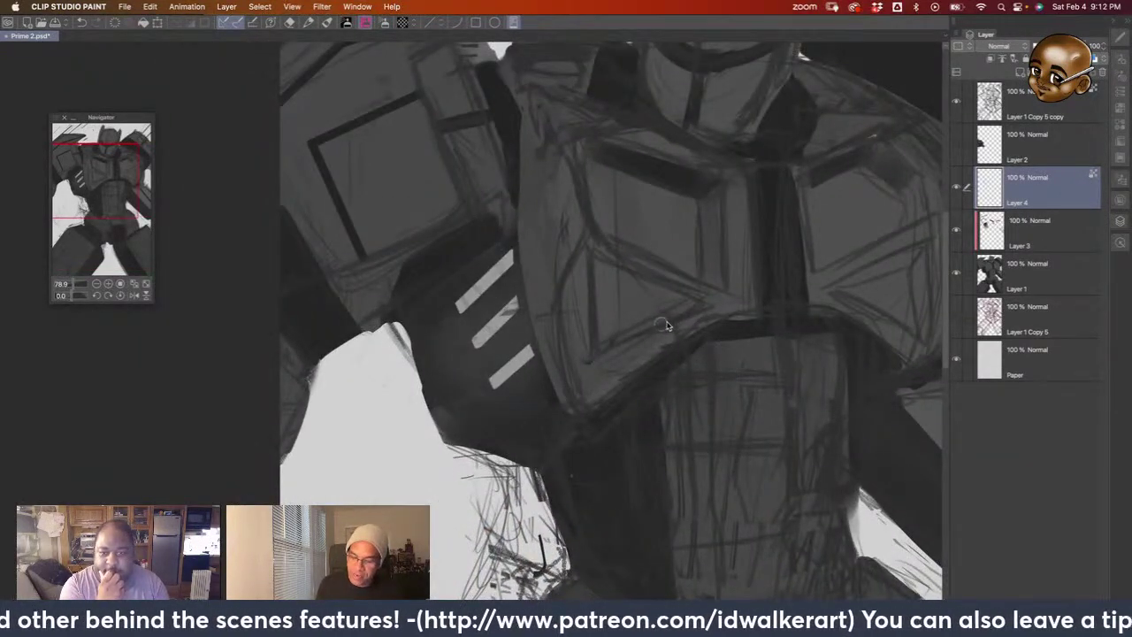
left_click_drag(512, 262, 465, 306)
mouse_move(513, 254)
left_mouse_down()
mouse_move(457, 303)
mouse_move(476, 345)
left_mouse_up()
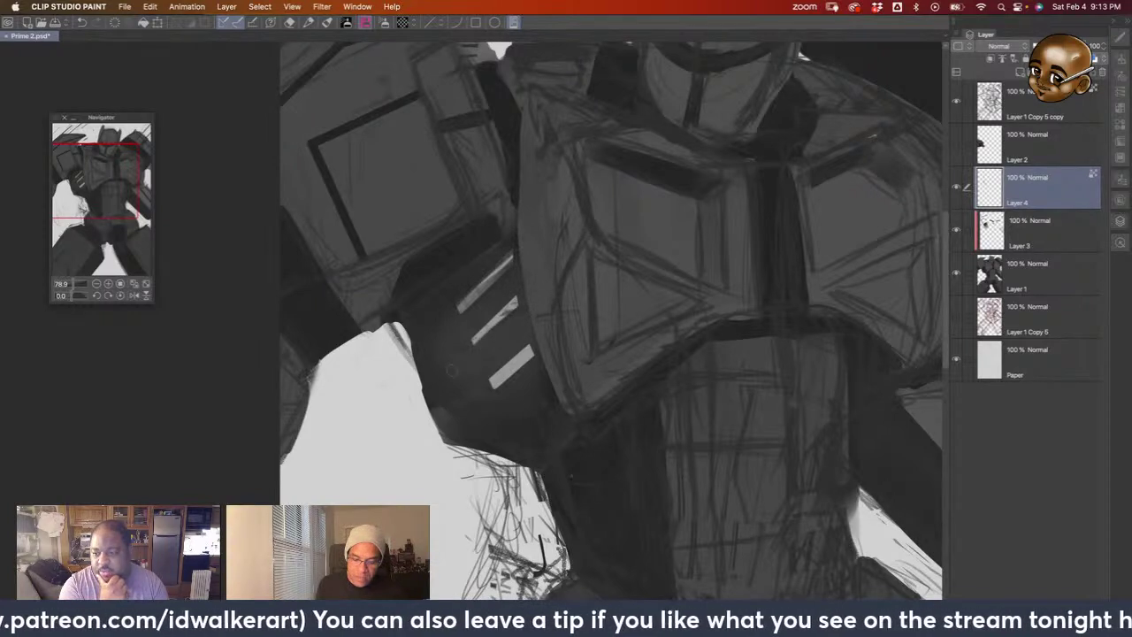
Slim and shade the middle and lowest stripes on the left upper arm so they read as thin metal slats
left_click_drag(516, 308, 474, 346)
left_click_drag(517, 297, 491, 320)
left_click_drag(513, 301, 478, 333)
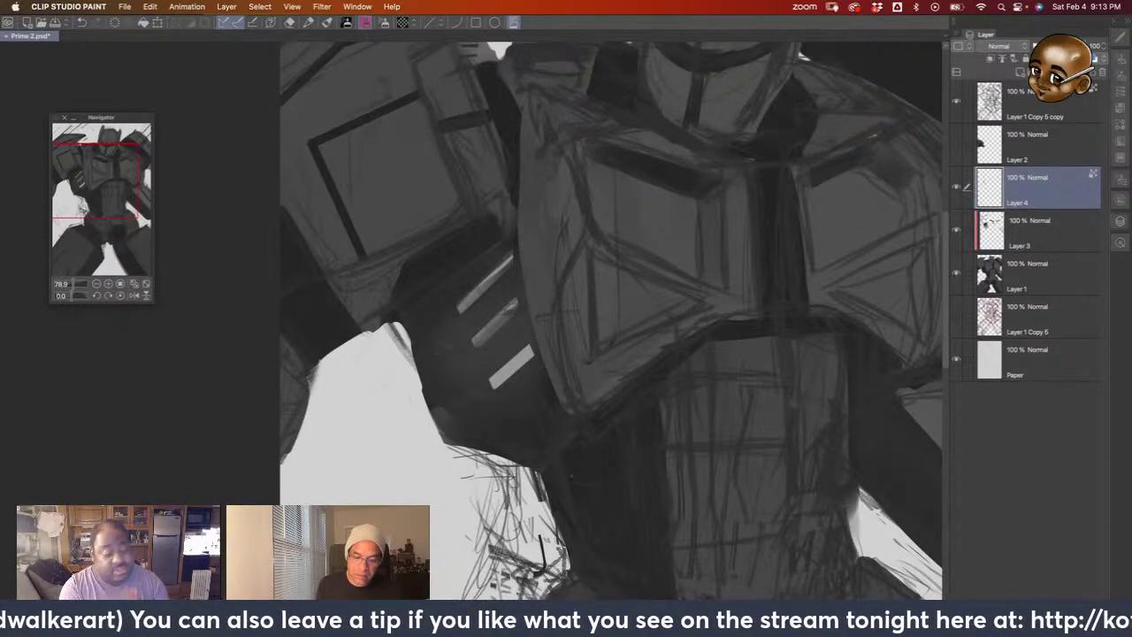
left_click_drag(520, 303, 476, 345)
left_click_drag(515, 263, 462, 311)
left_click_drag(532, 356, 490, 384)
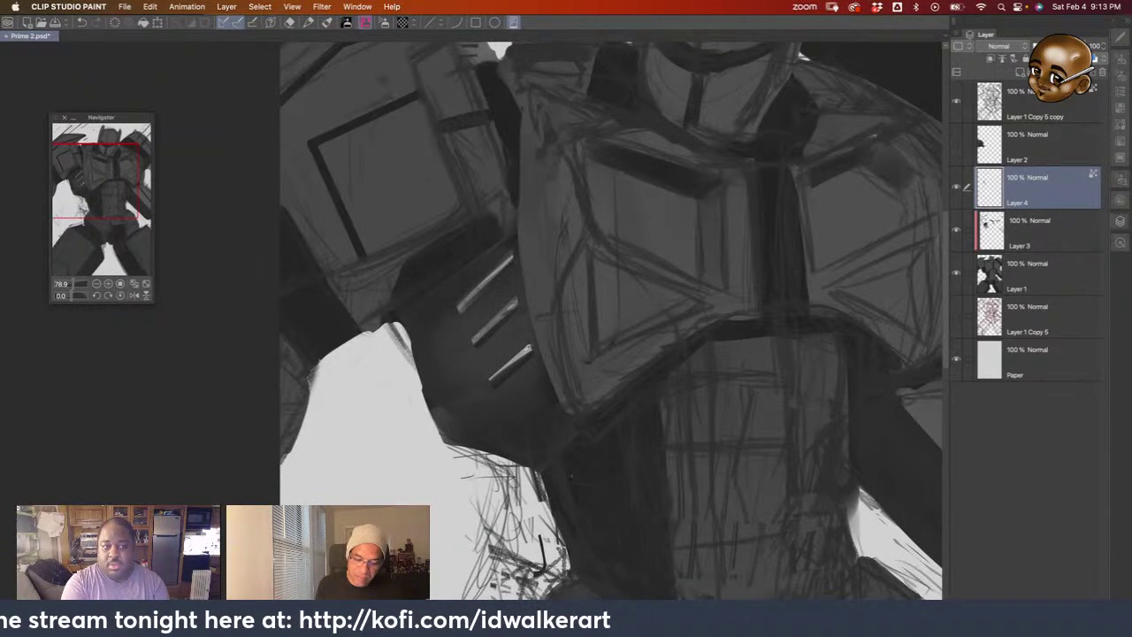
left_click_drag(531, 346, 492, 382)
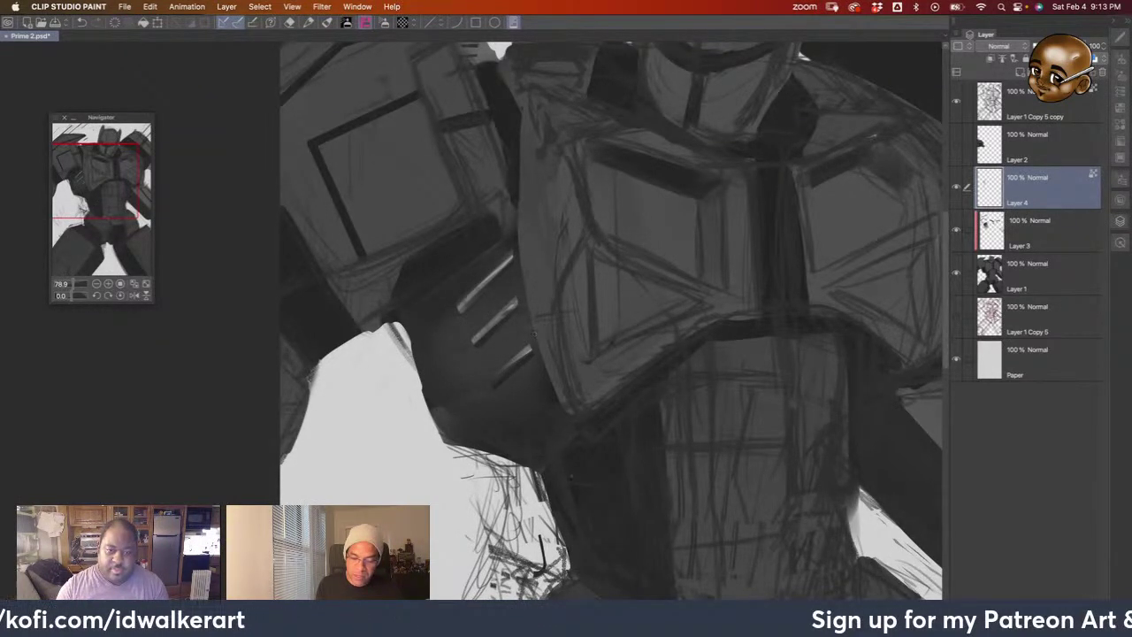
Select the lowest arm stripe, move it up closer to the middle stripe, and deselect it
key("m")
mouse_move(536, 324)
left_mouse_down()
mouse_move(478, 405)
mouse_move(547, 316)
left_mouse_up()
key("super+t")
left_click_drag(553, 379, 549, 368)
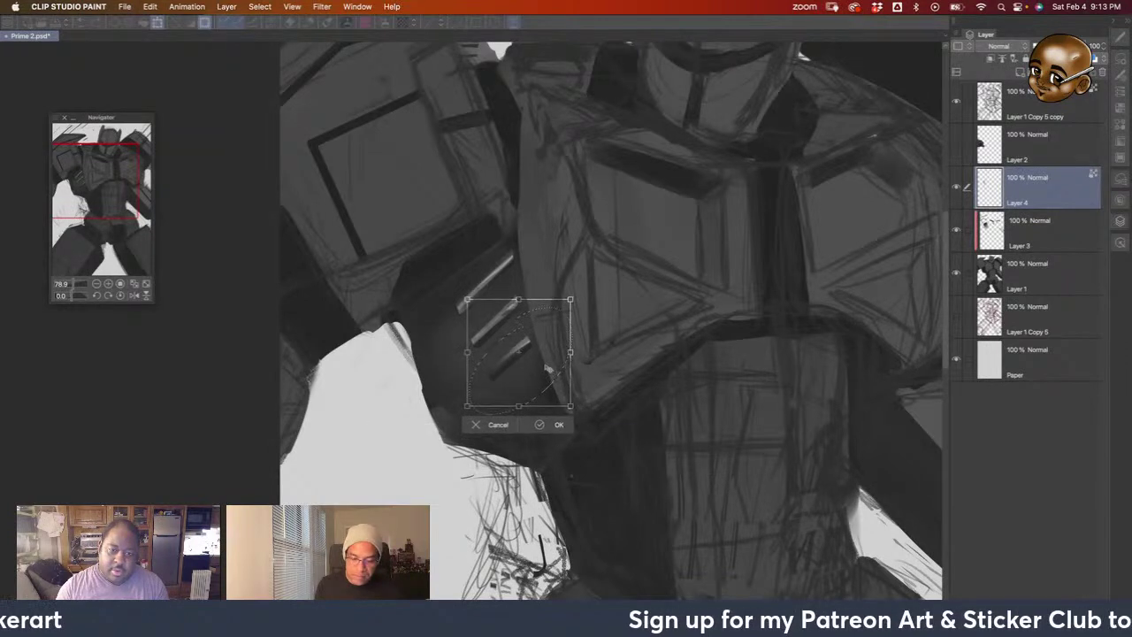
left_click(541, 425)
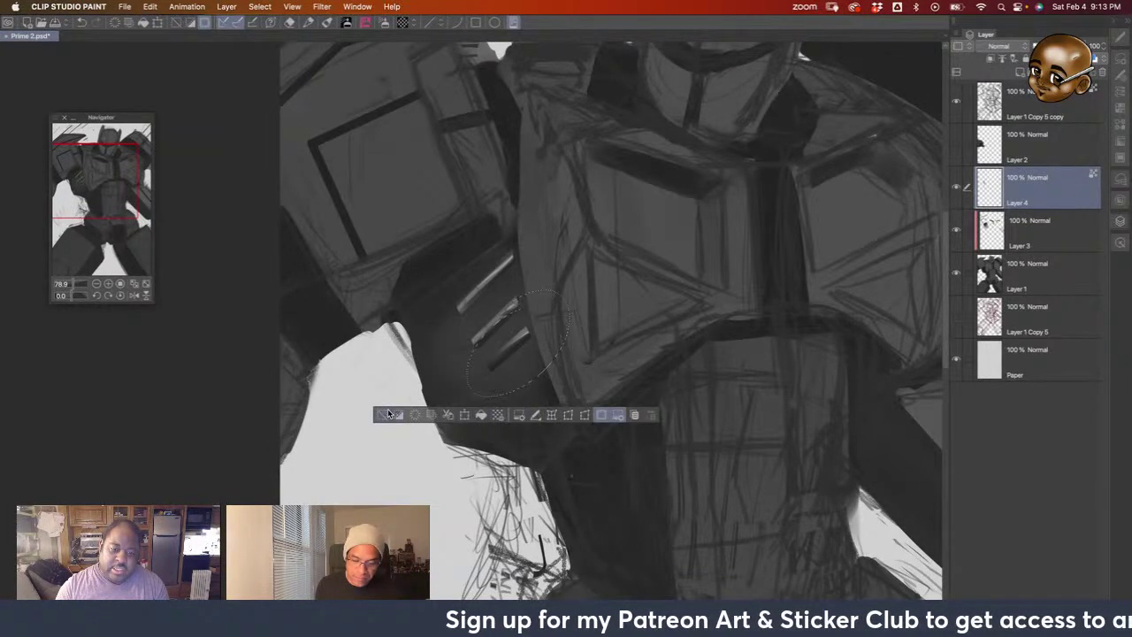
left_click(384, 415)
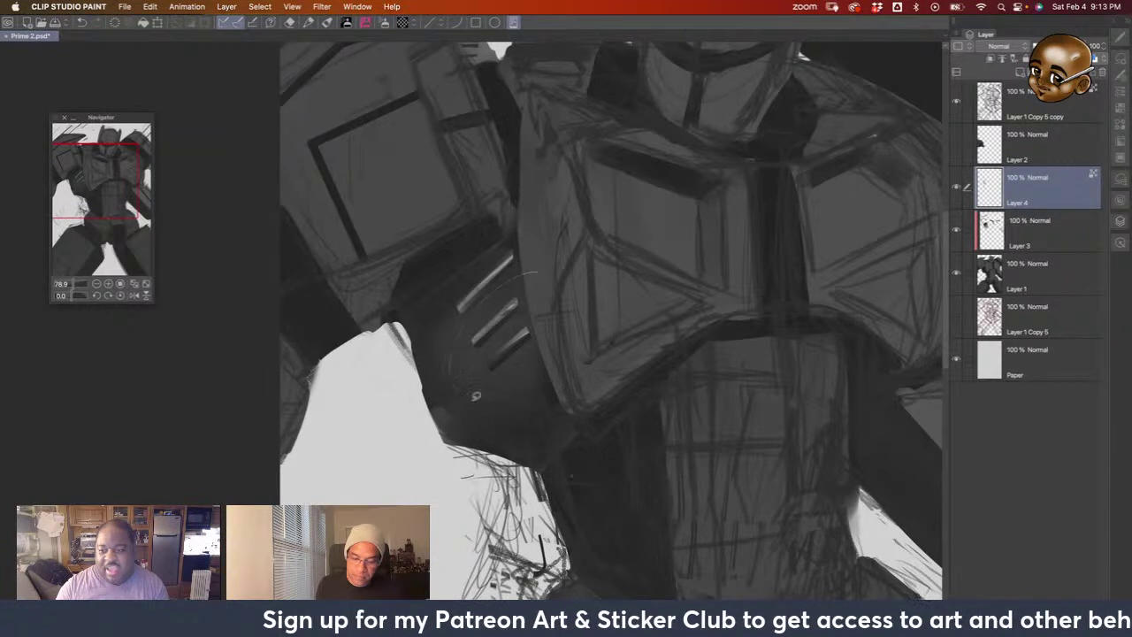
Shift the lower arm stripes slightly up towards the uppermost one to even their spacing, and clear the selection
key("ctrl+z")
key("ctrl+t")
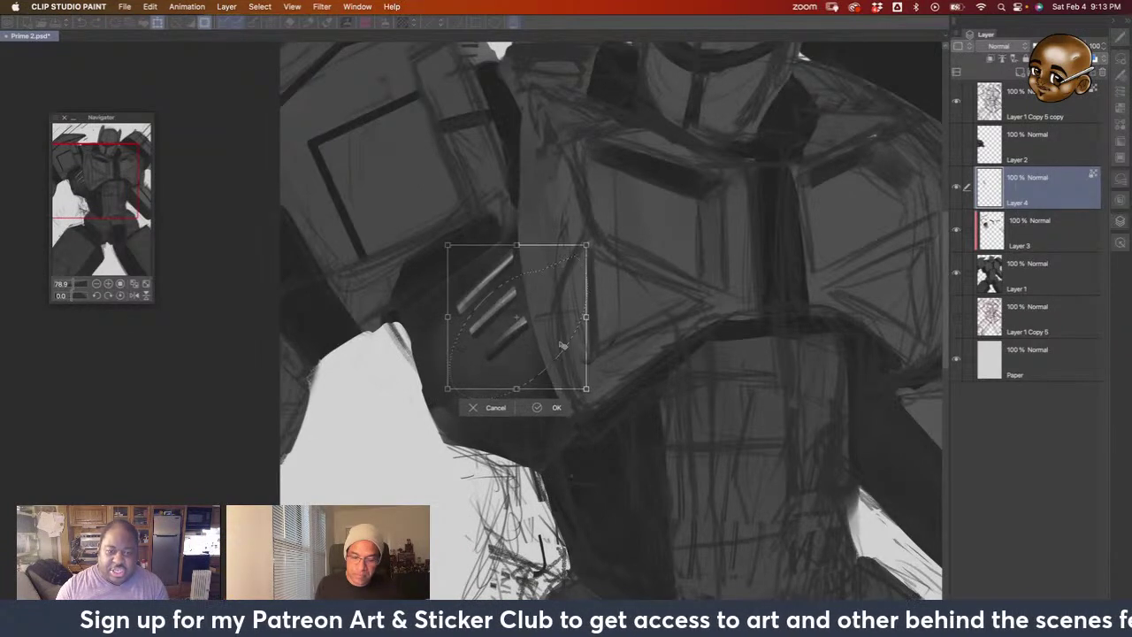
left_click(540, 407)
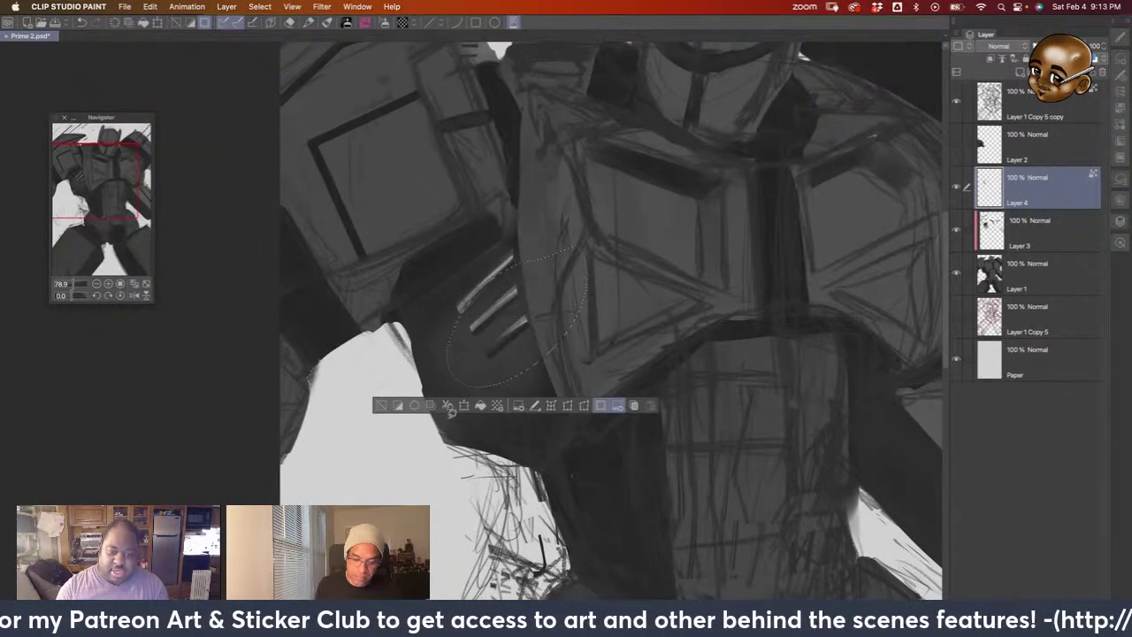
left_click(383, 405)
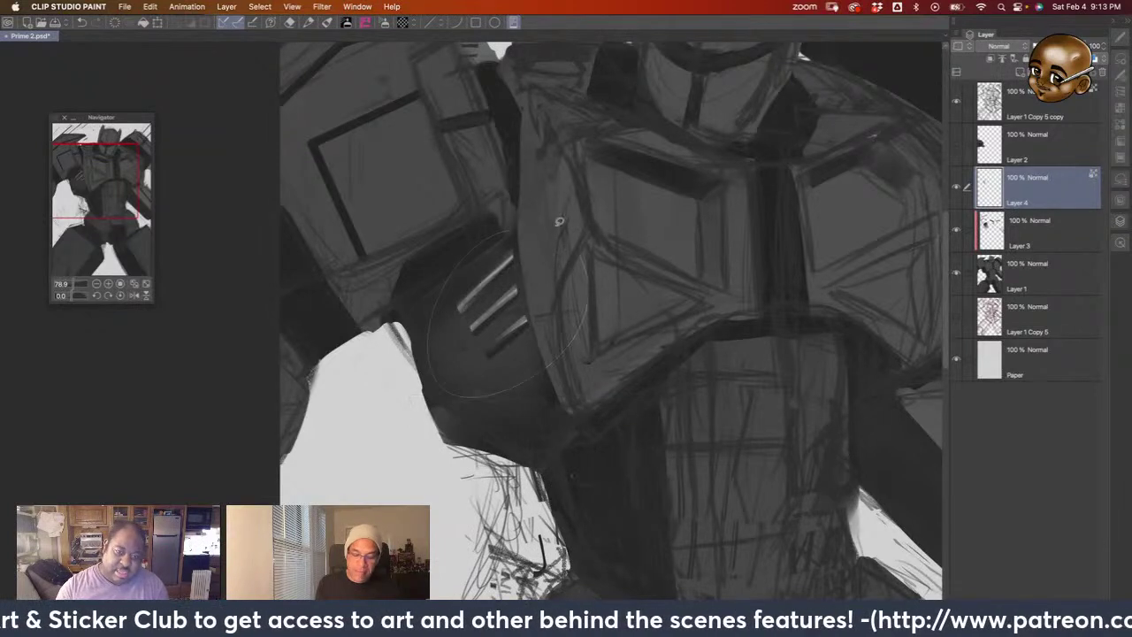
Duplicate the three arm stripes onto a new layer and try to move and rotate the copy further down the arm
left_click_drag(559, 221, 491, 230)
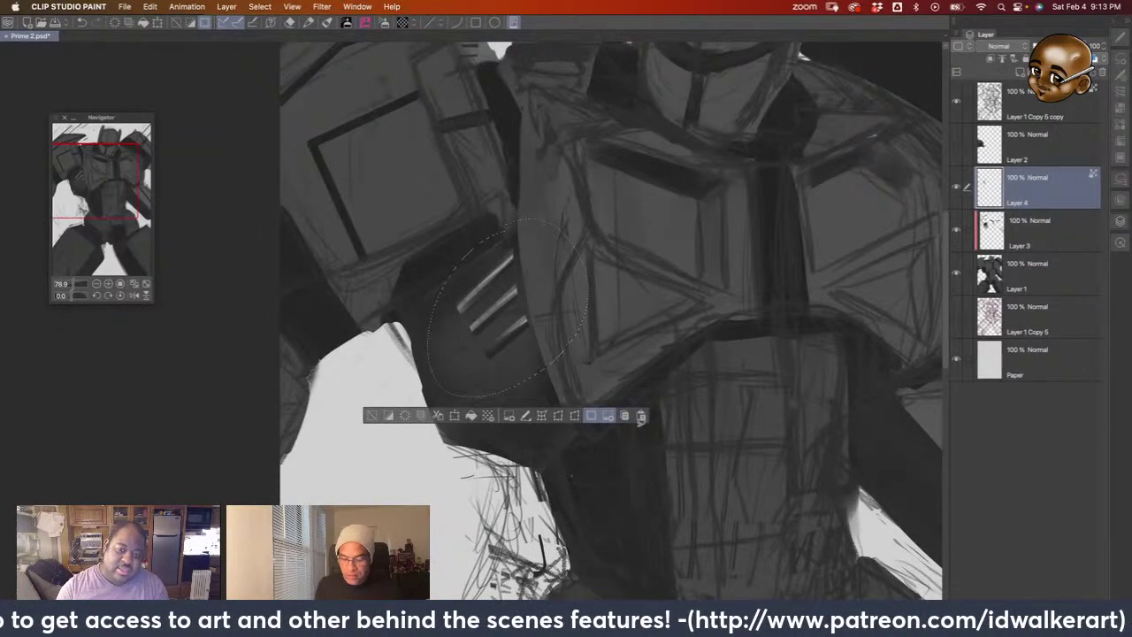
left_click(640, 416)
key("super+t")
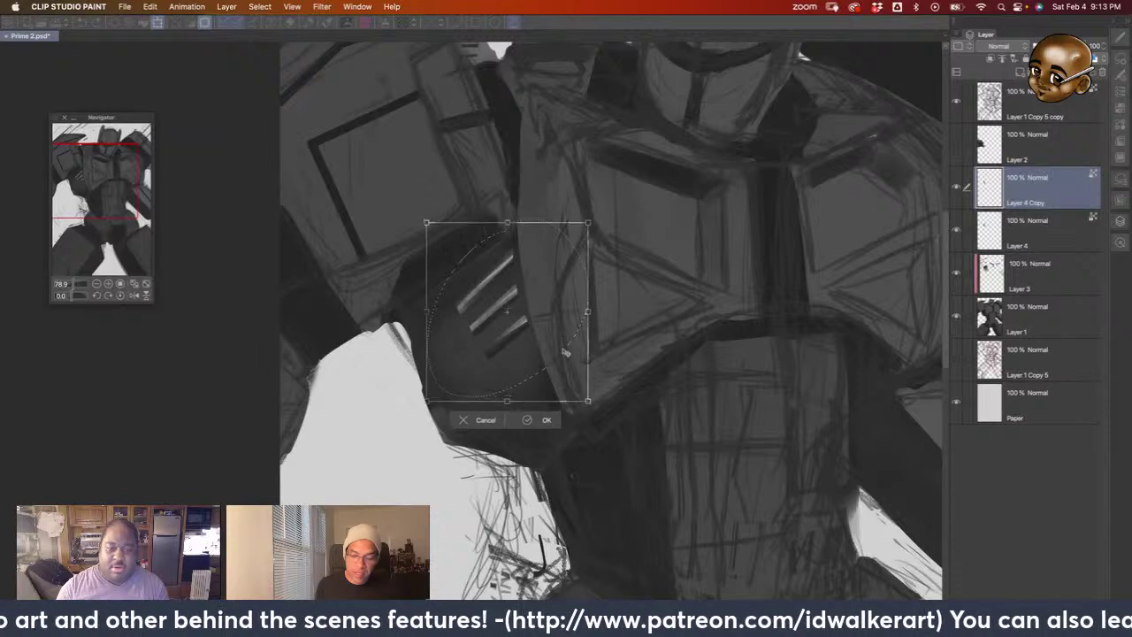
left_click_drag(565, 353, 650, 408)
left_click_drag(579, 443, 587, 440)
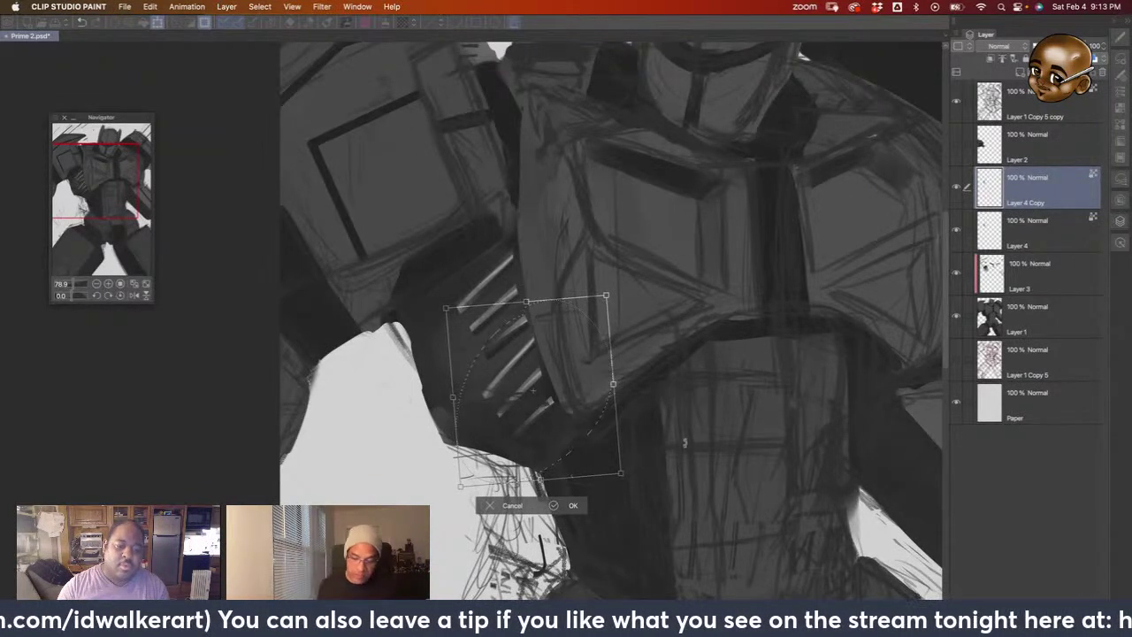
left_click_drag(682, 440, 684, 445)
left_click_drag(564, 445, 638, 457)
left_click(530, 493)
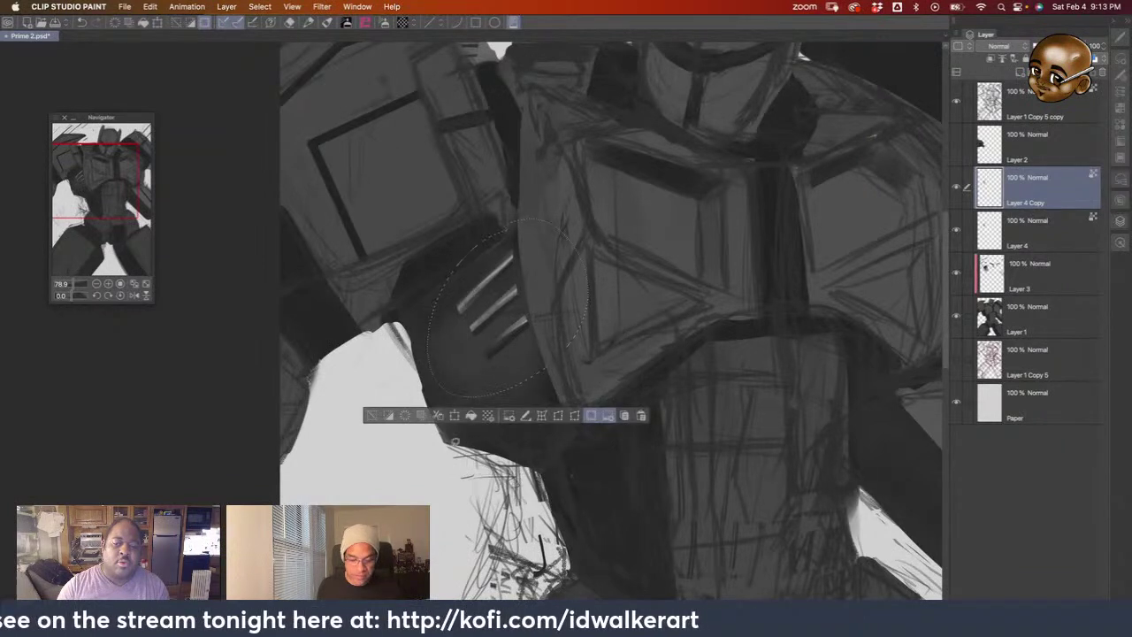
left_click(376, 414)
Delete the Layer 4 Copy layer and hide Layer 4 with the original stripes
left_click(956, 188)
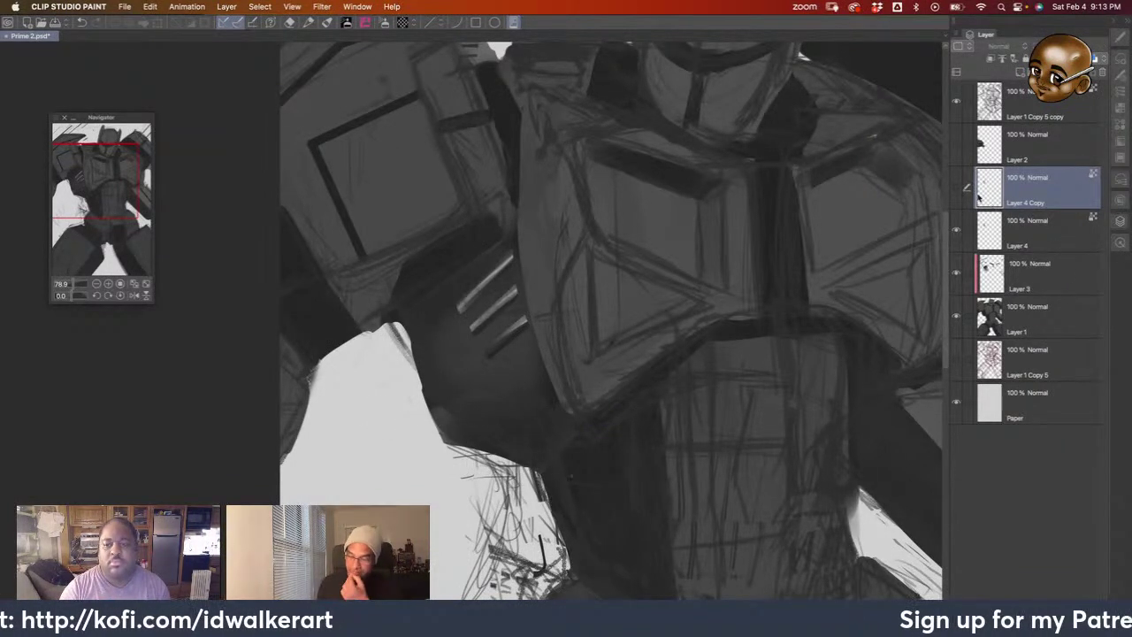
left_click(957, 229)
left_click(1105, 75)
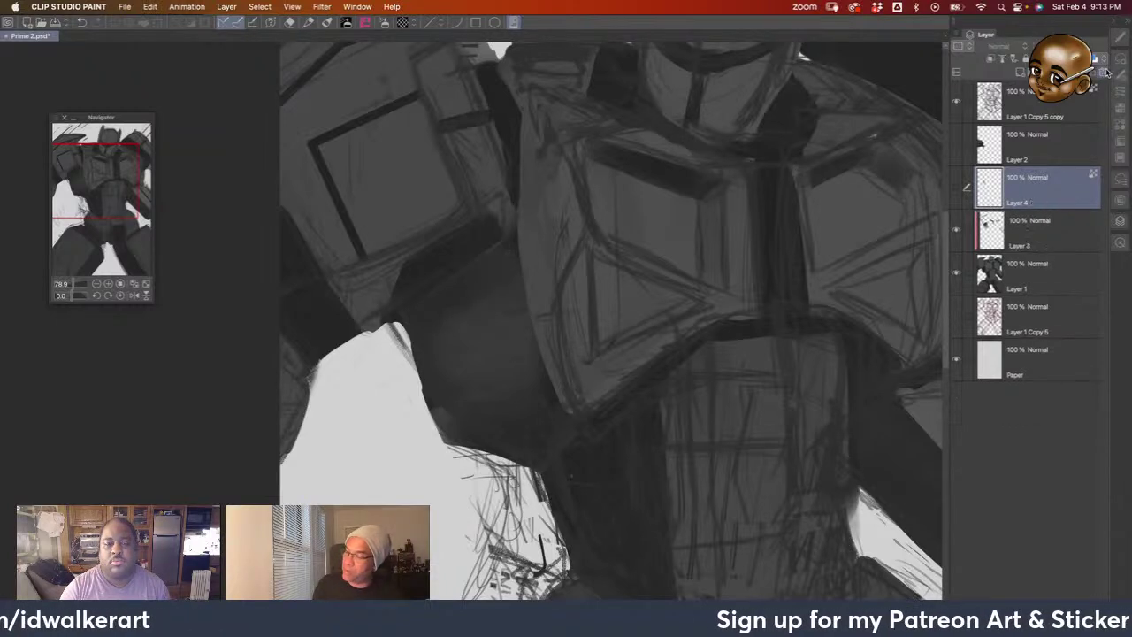
key("F1")
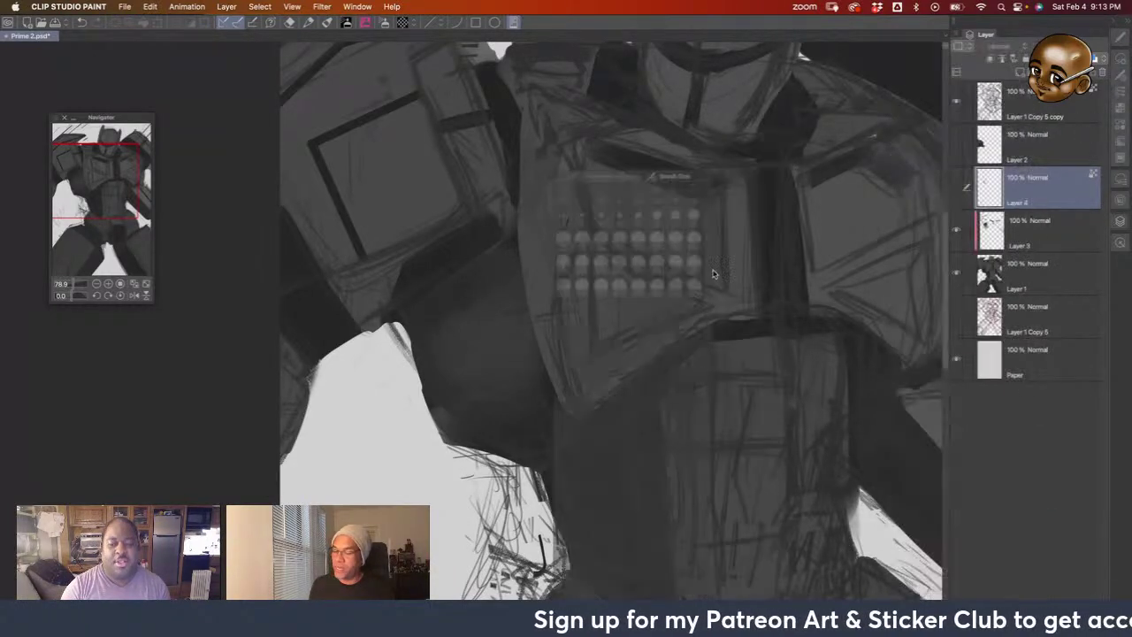
right_click(678, 274)
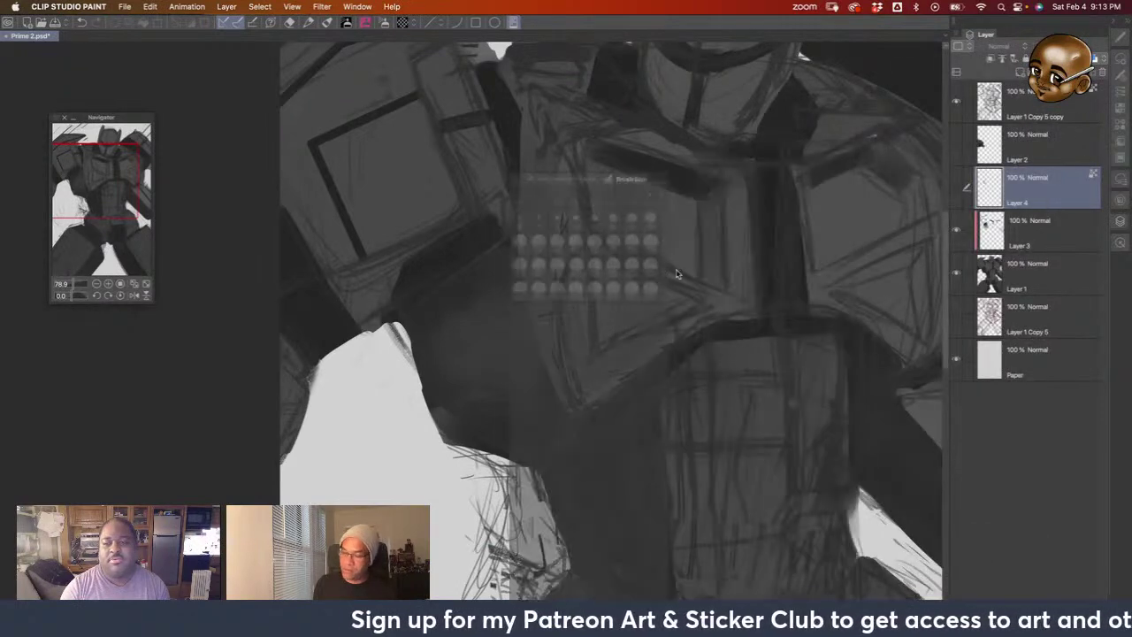
right_click(698, 153)
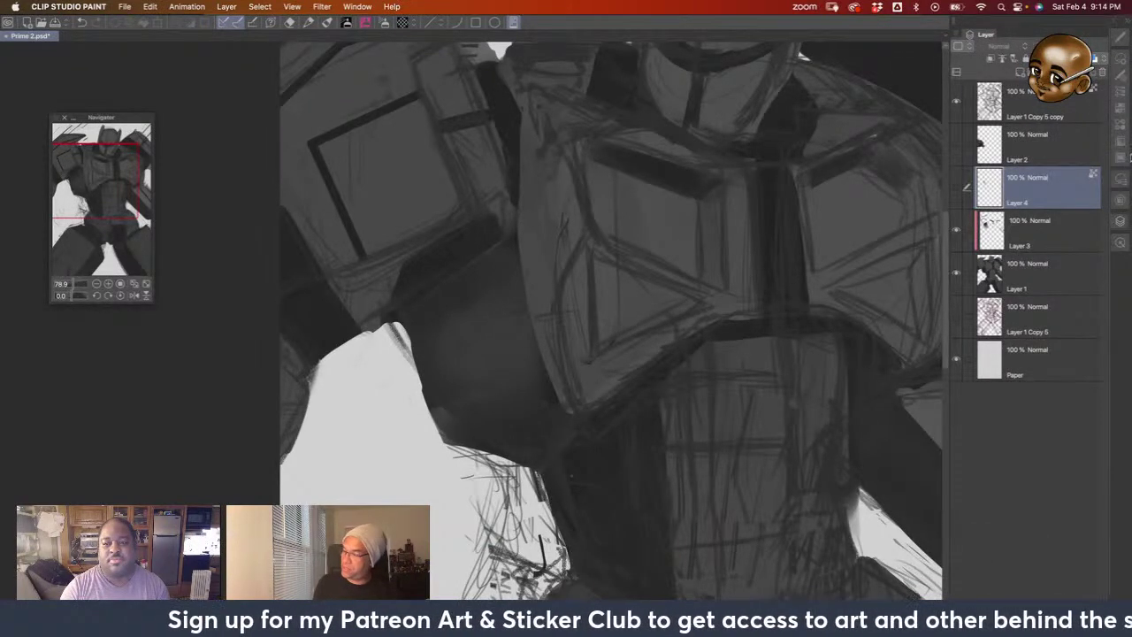
left_click(1121, 181)
left_click(1121, 79)
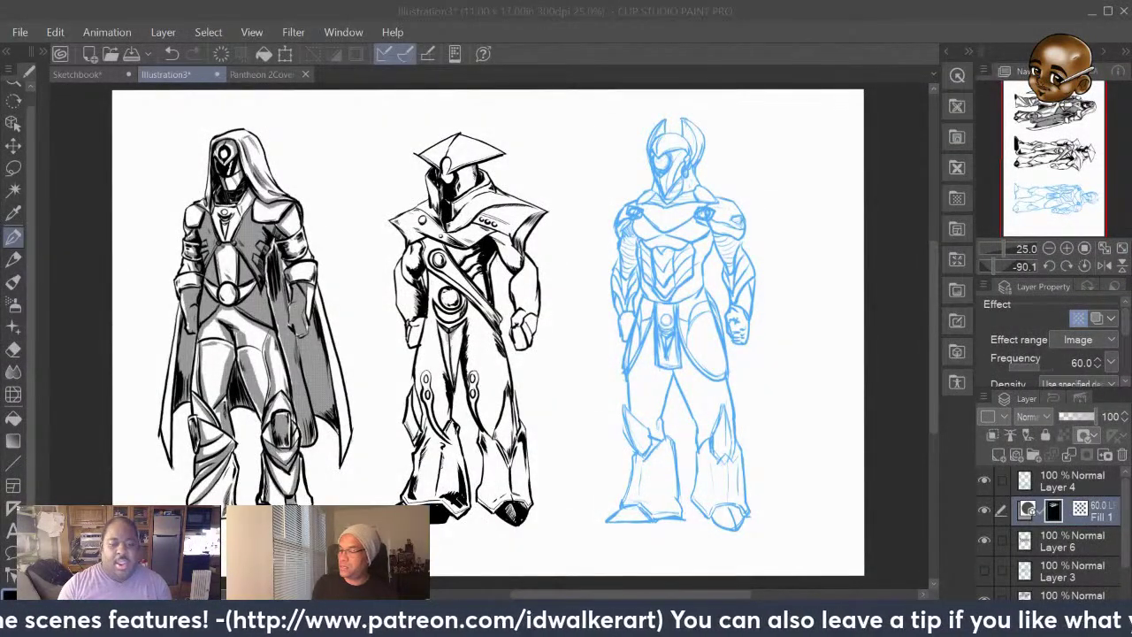
left_click(161, 336)
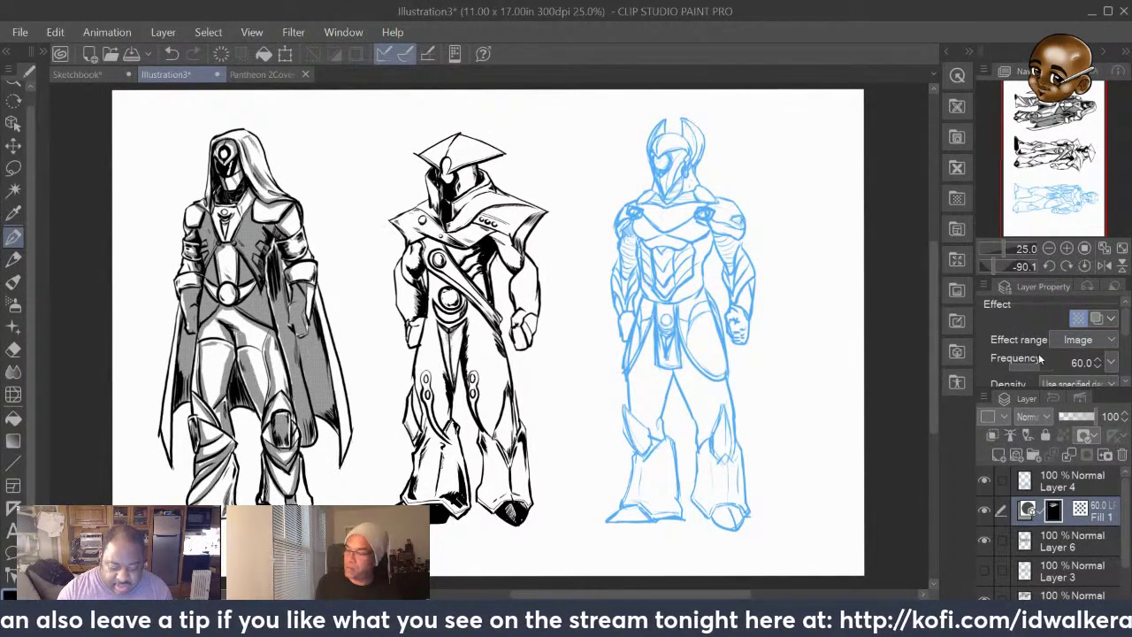
scroll(1039, 353, "down", 2)
scroll(1039, 353, "up", 2)
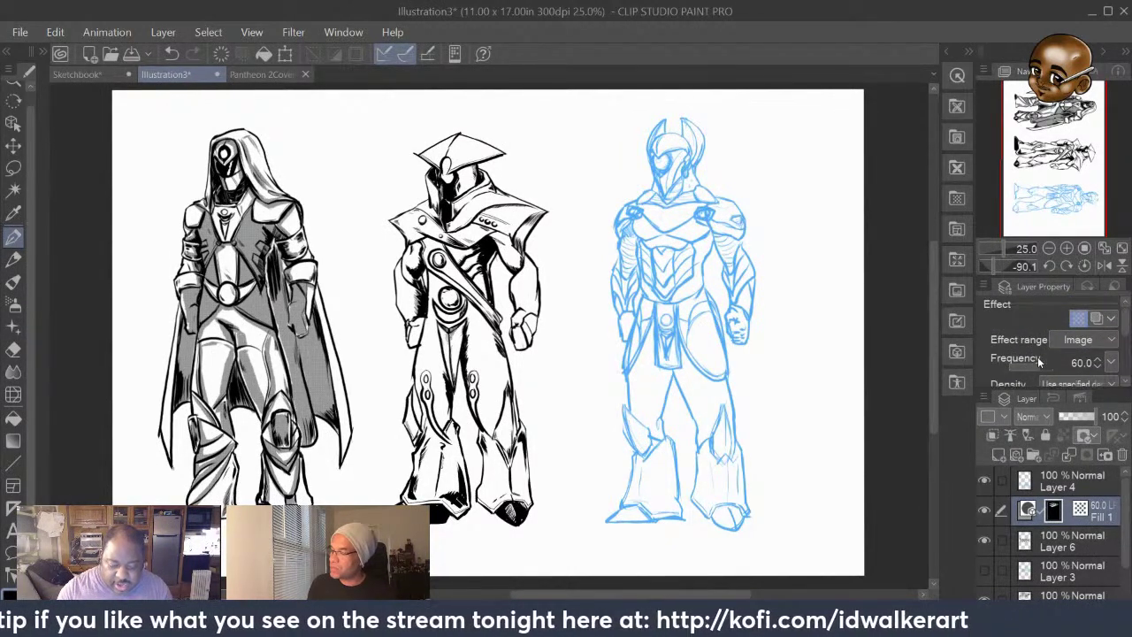
left_click(982, 288)
left_click(982, 284)
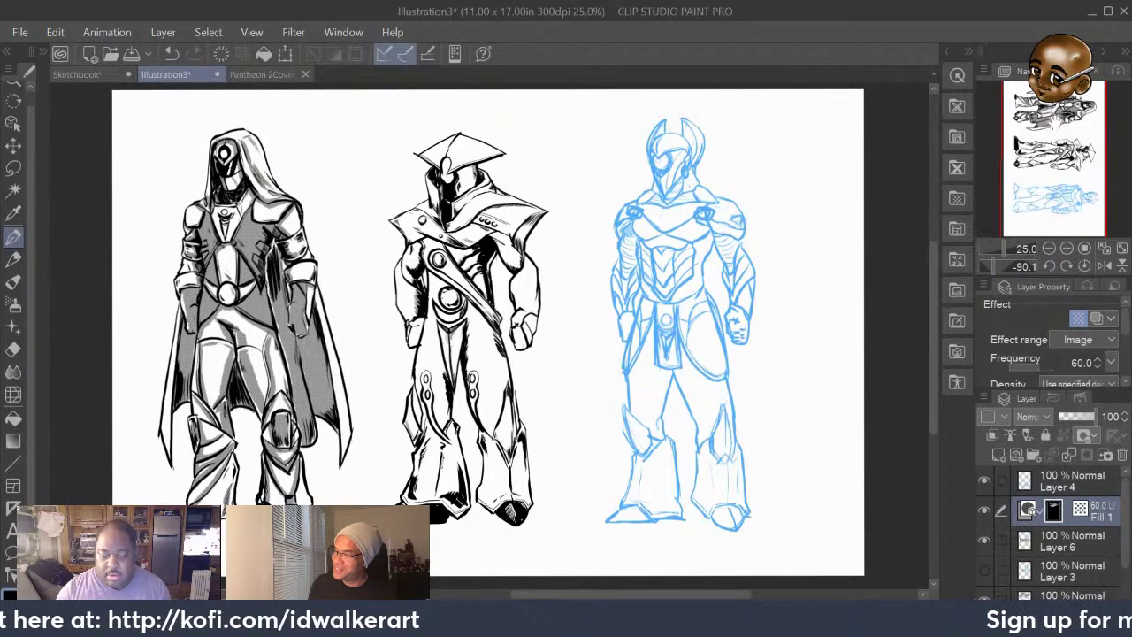
Expand the Quick Access palette in the Illustration3 window to view its Set 1 commands, and collapse it again
left_click(969, 53)
left_click(967, 53)
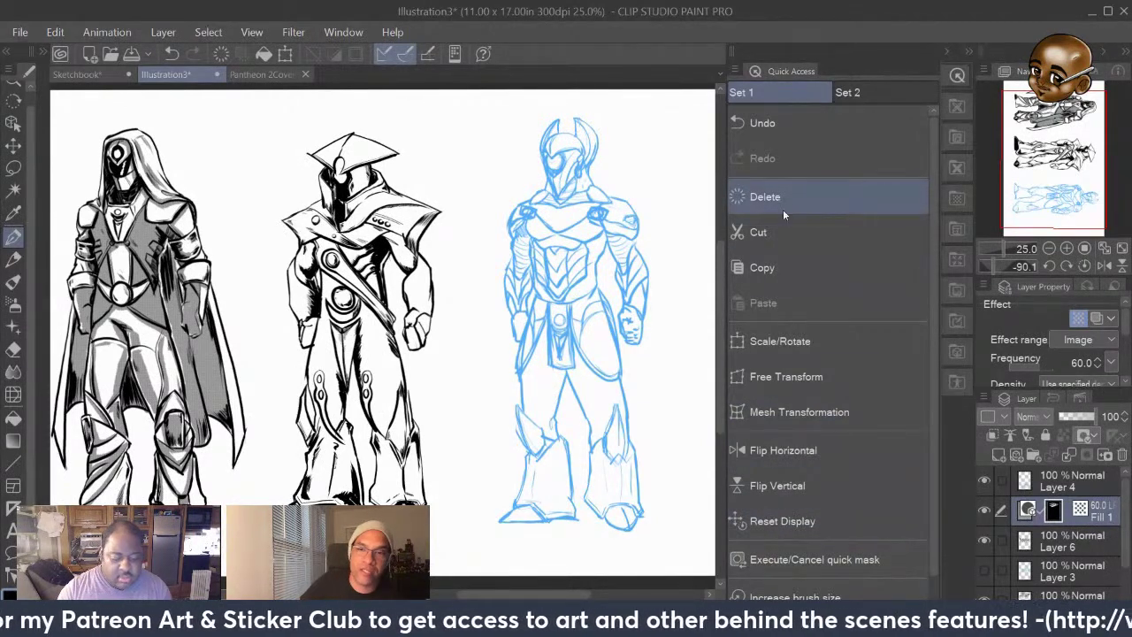
left_click(946, 53)
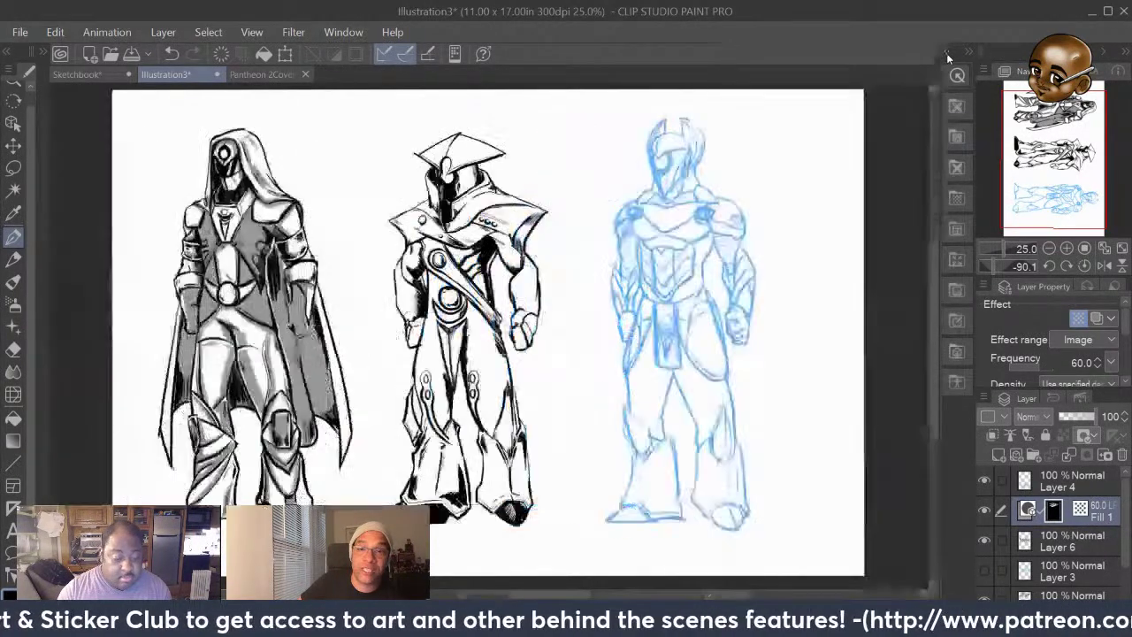
Collapse the Navigator and Layer palettes to icons, detach the Color pattern material palette from its dock, and close it
left_click(1105, 55)
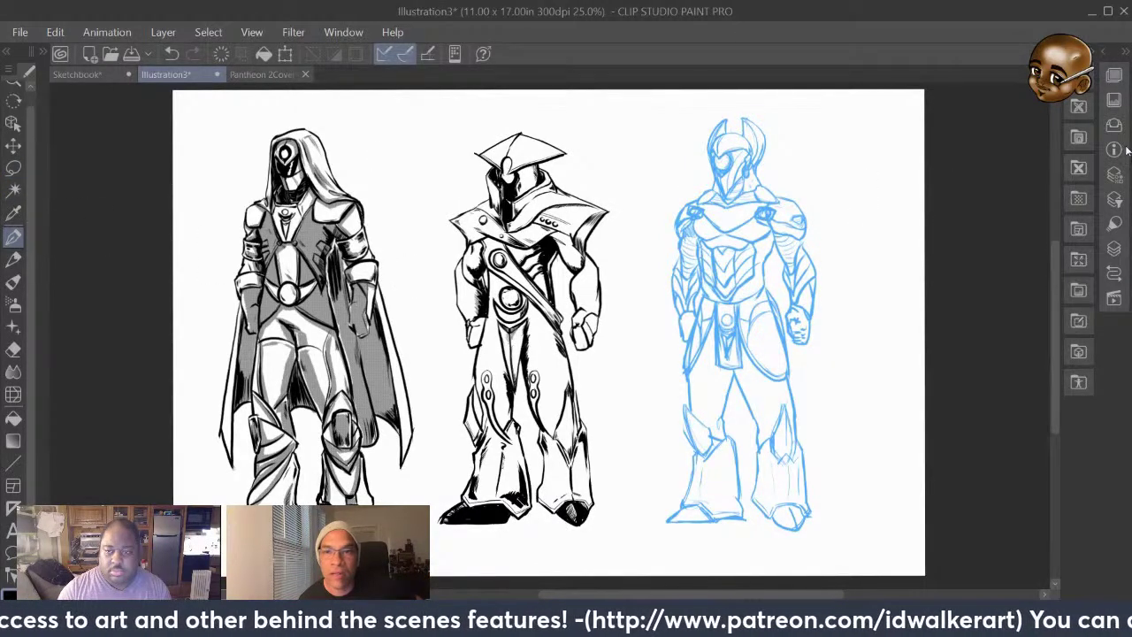
left_click(1081, 113)
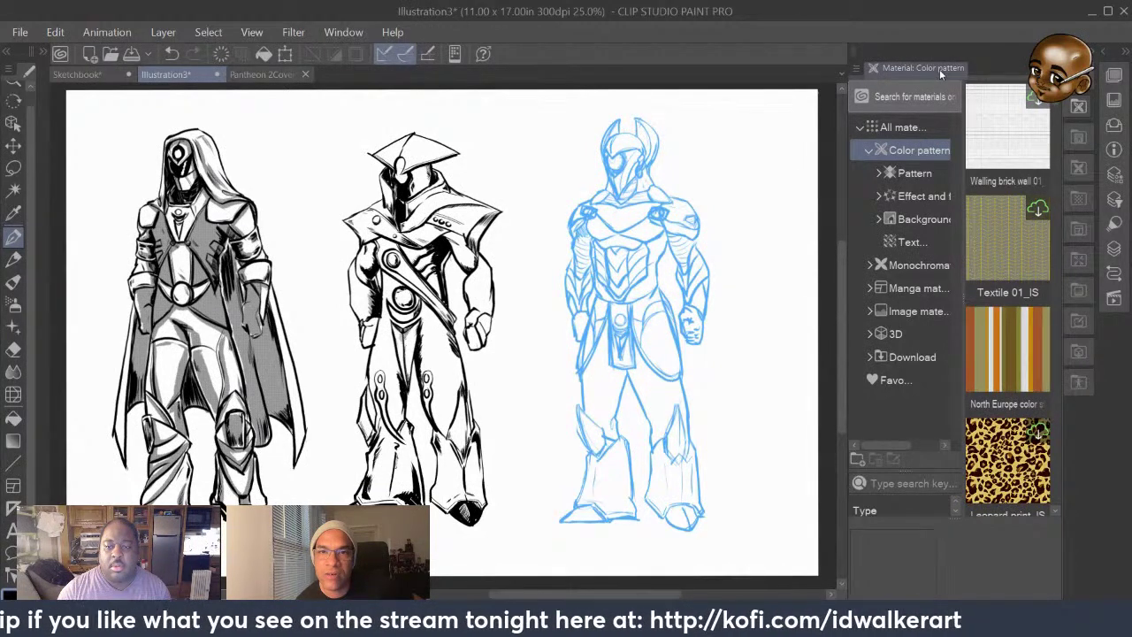
left_click_drag(936, 69, 541, 25)
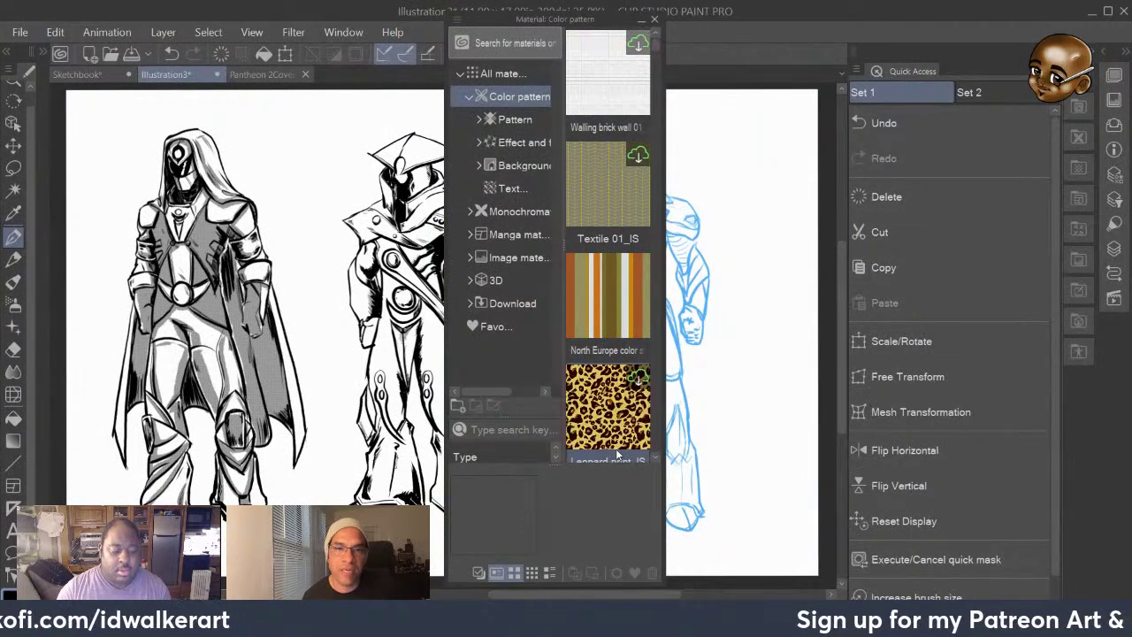
left_click(655, 21)
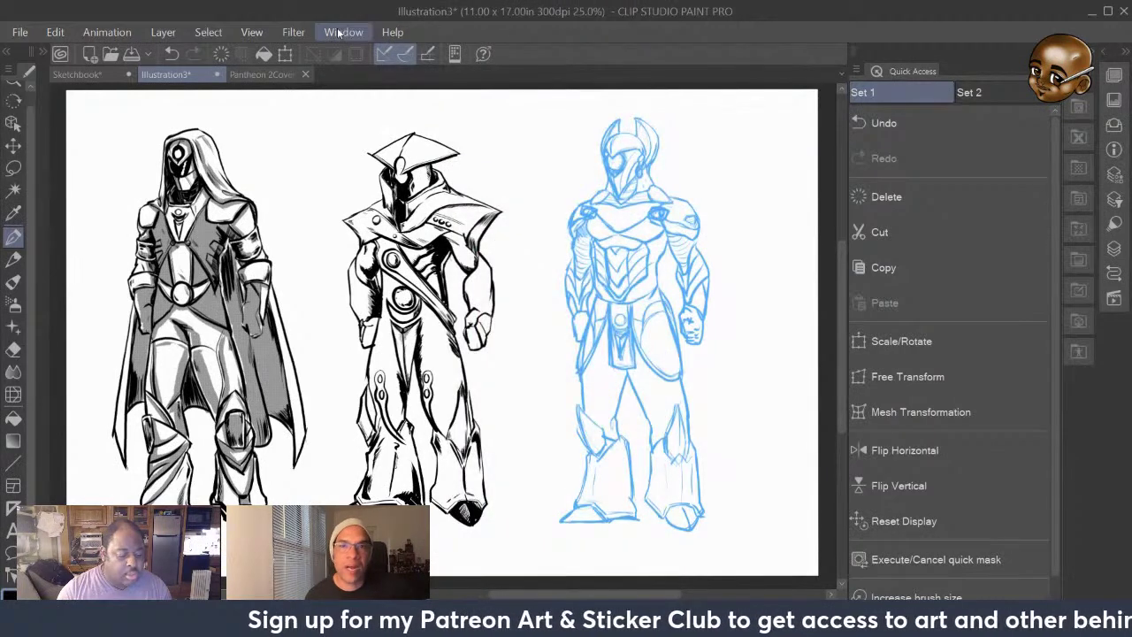
Examine the list of available palettes and workspace options, and close it without changing any of them
left_click(341, 32)
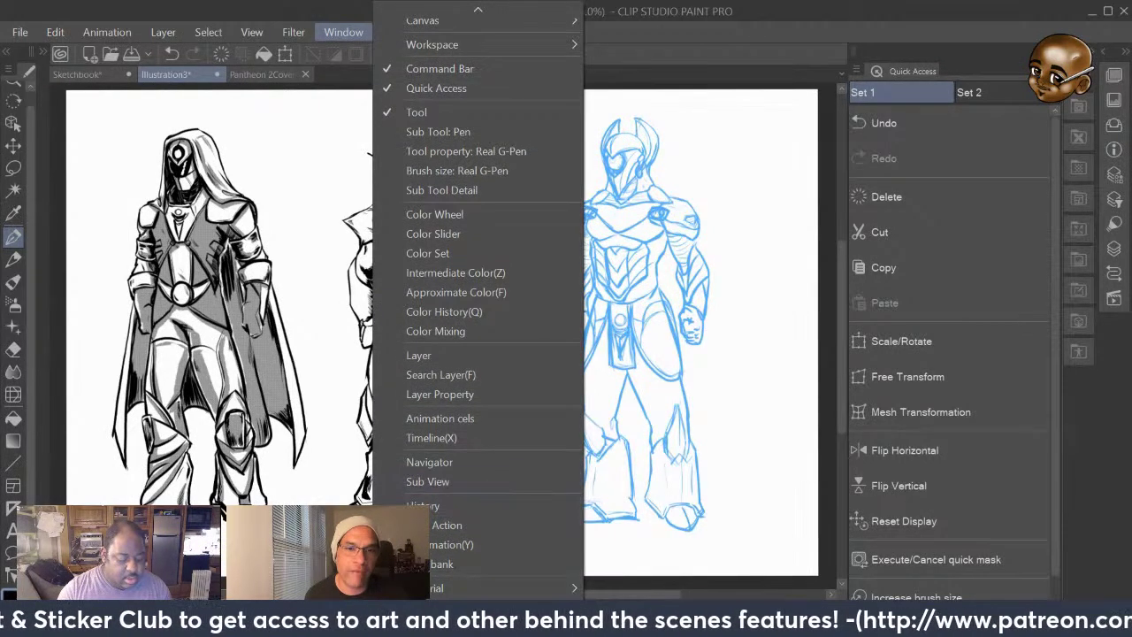
scroll(480, 584, "down", 1)
scroll(487, 593, "down", 2)
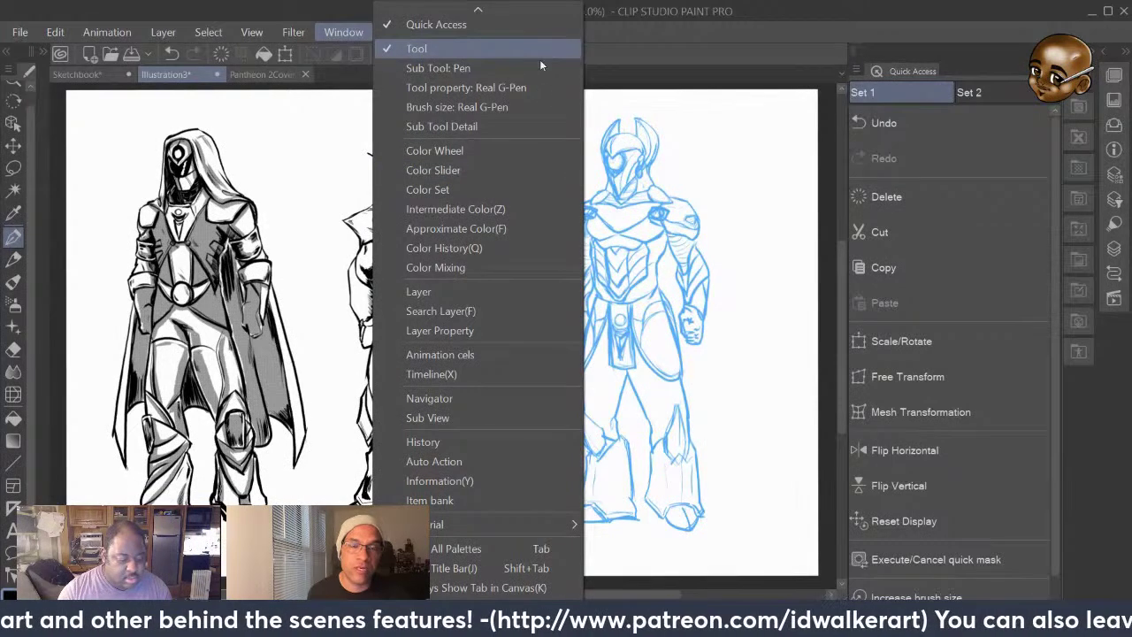
mouse_move(480, 6)
mouse_move(463, 39)
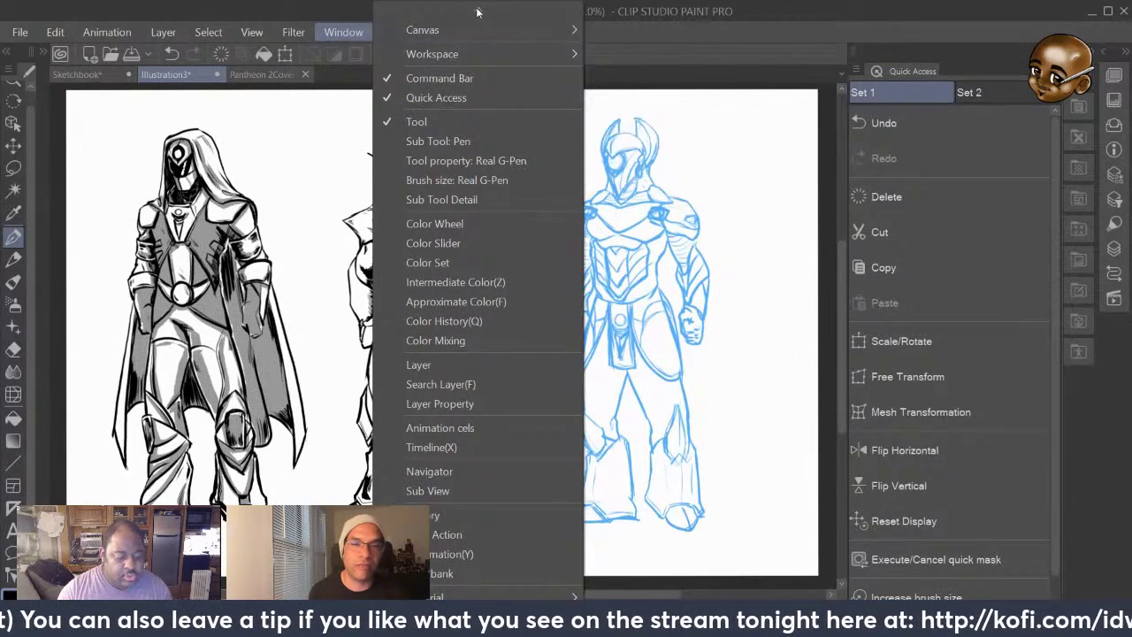
left_click(735, 39)
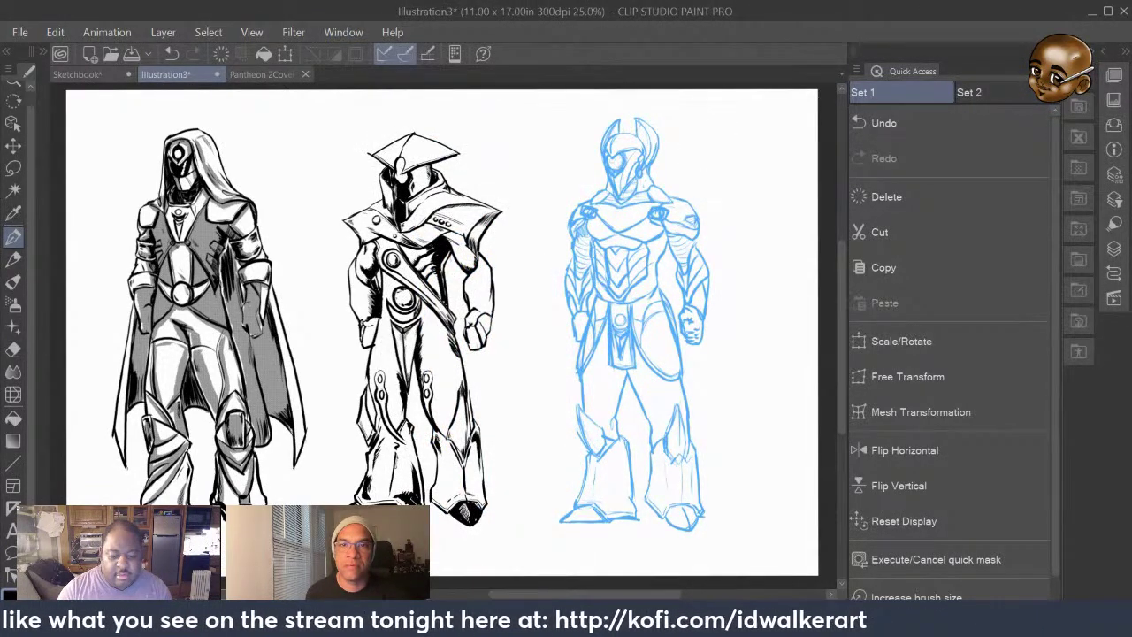
Switch Quick Access to Set 2 and back to Set 1, collapse it, and expand the Navigator and Layer palettes again
left_click(989, 89)
left_click(934, 94)
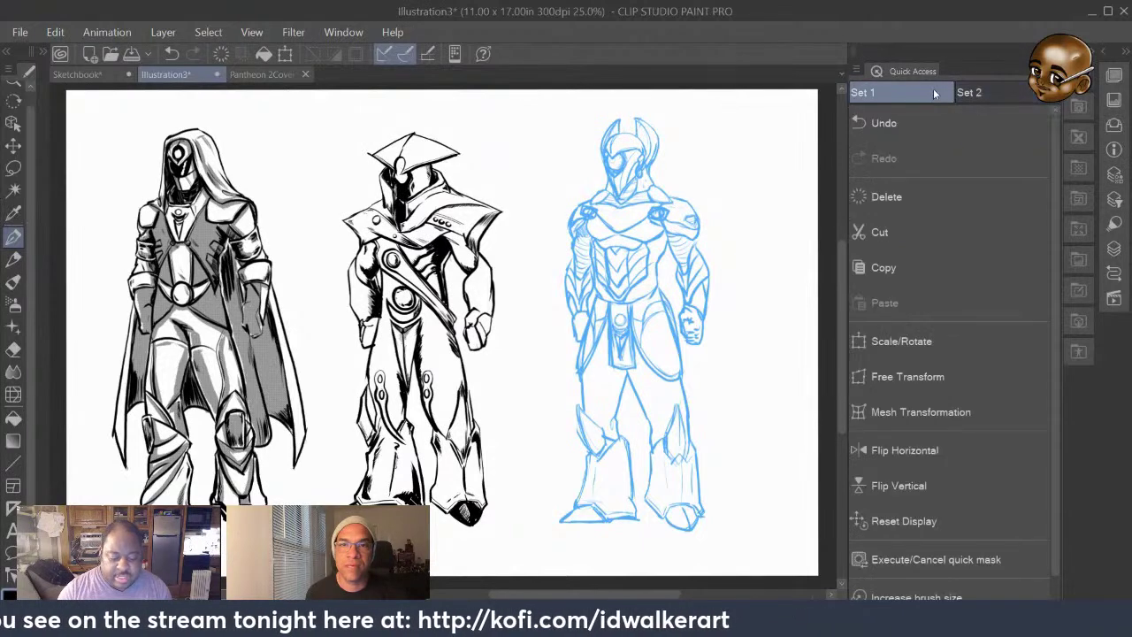
left_click(1054, 53)
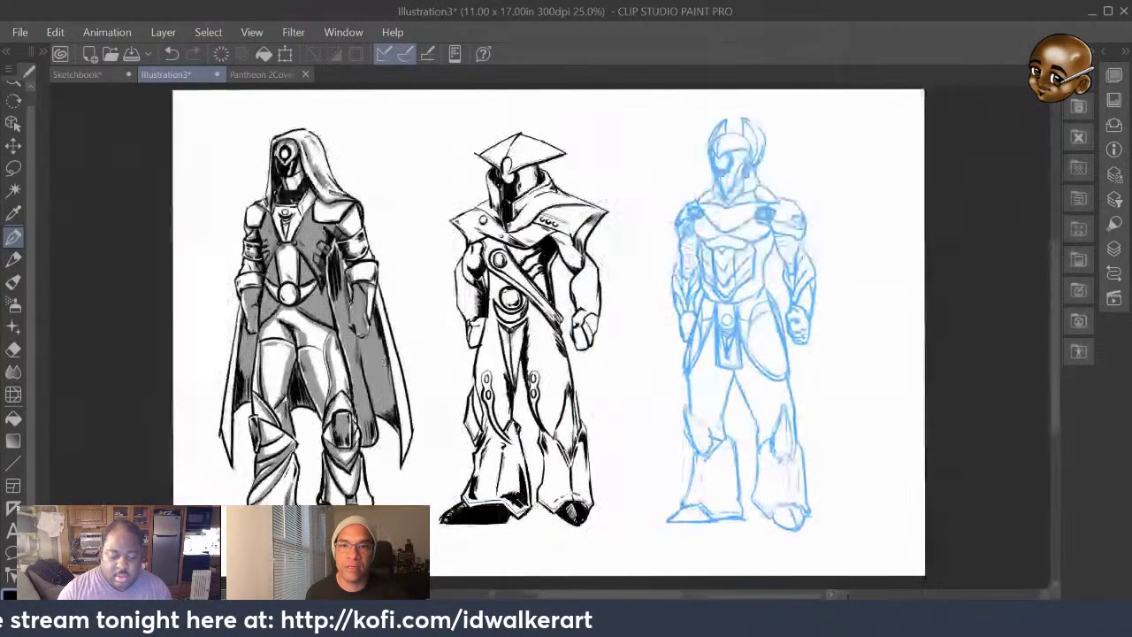
left_click(1107, 55)
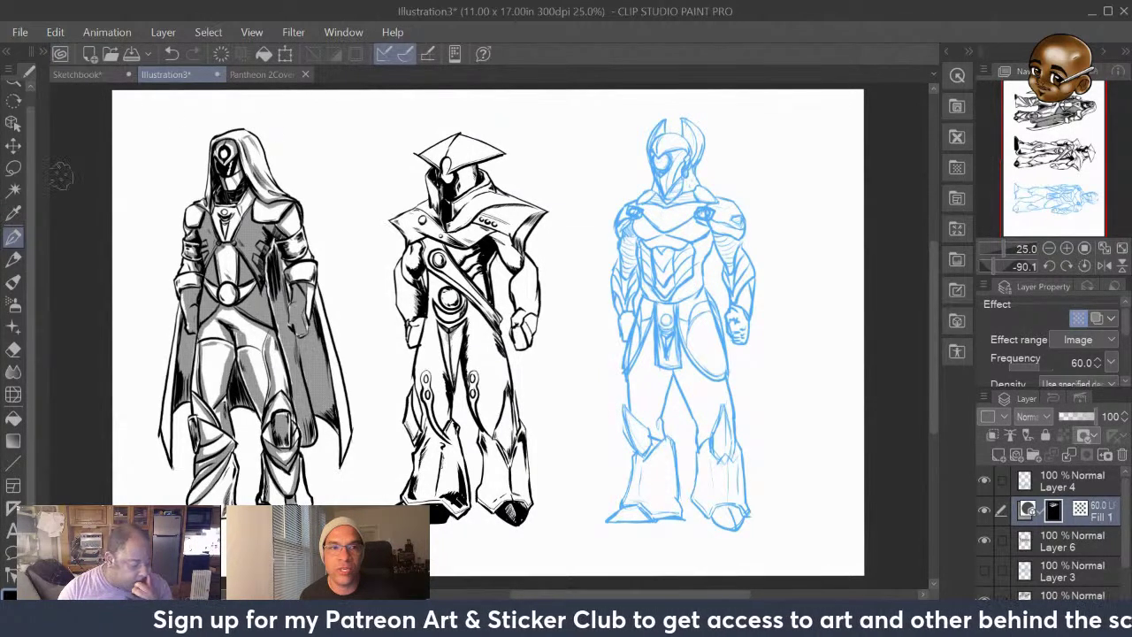
Choose the Pencil tool and expand the collapsed Sub Tool, Tool property, Brush size and colour palettes
left_click(12, 239)
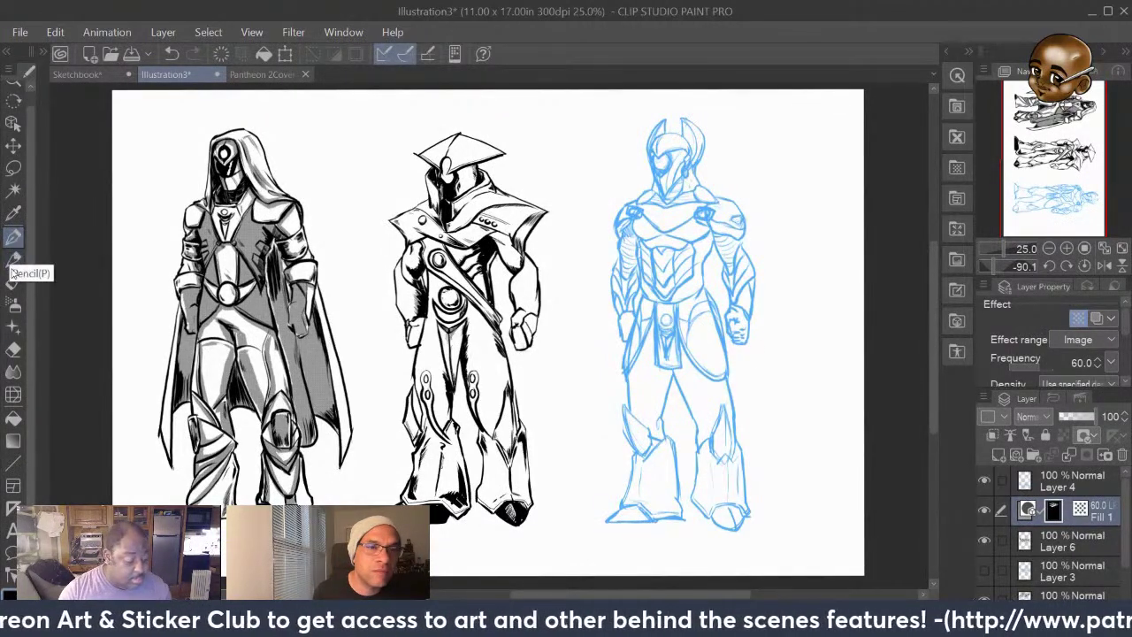
left_click(14, 258)
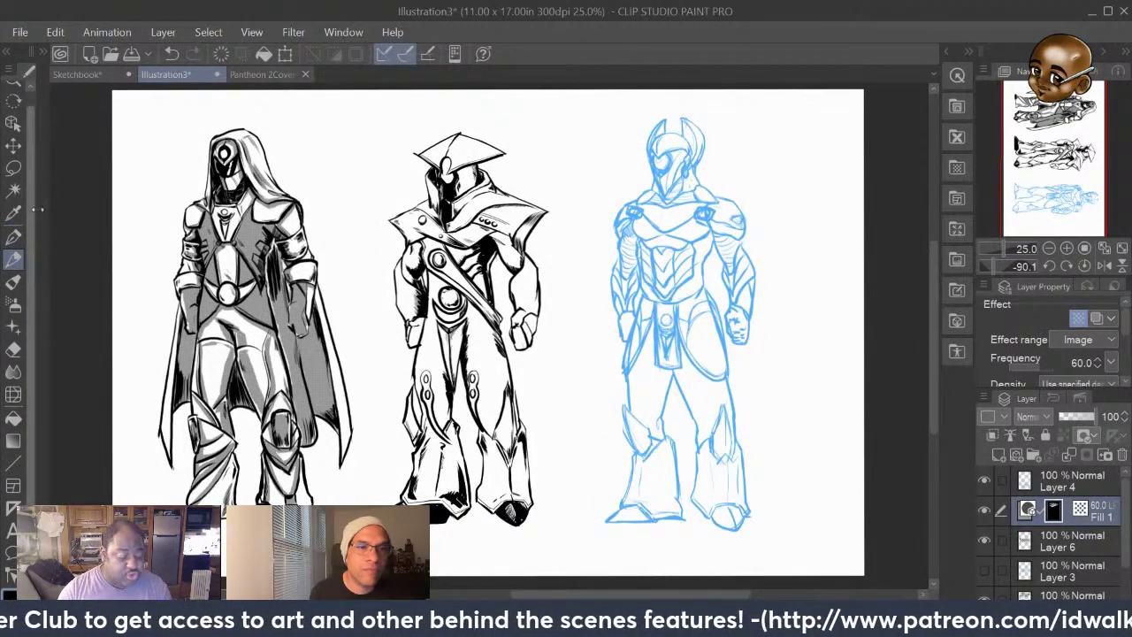
left_click(39, 55)
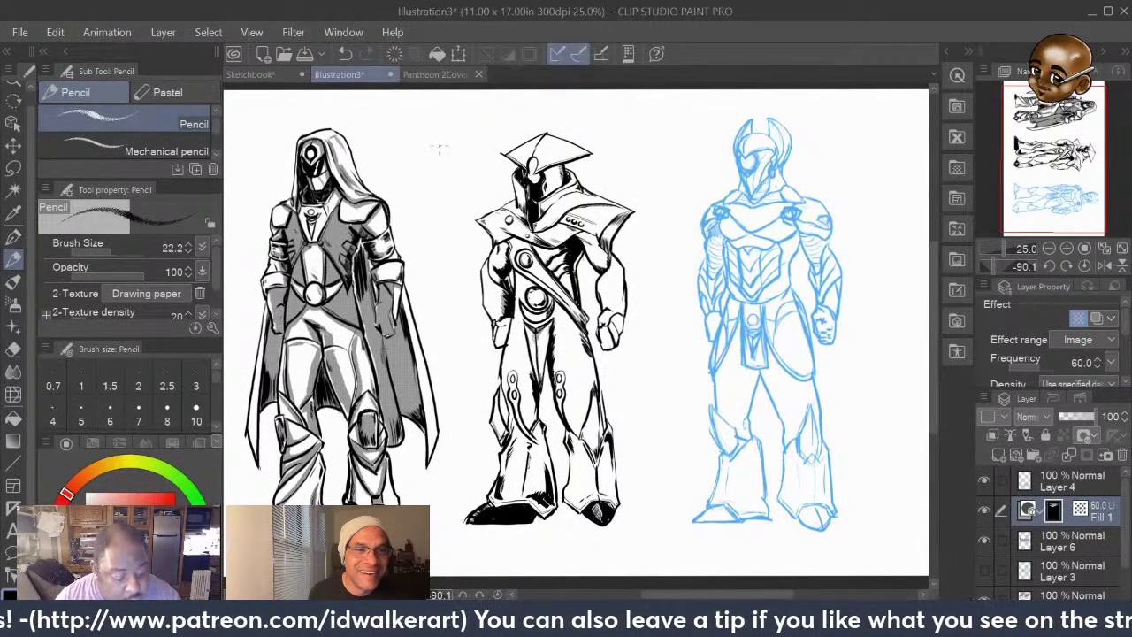
Scribble two test patches with the Pencil on the Fill 1 layer beside the hooded figure, and undo both
mouse_move(433, 181)
left_mouse_down()
mouse_move(405, 139)
mouse_move(414, 161)
mouse_move(396, 149)
left_mouse_up()
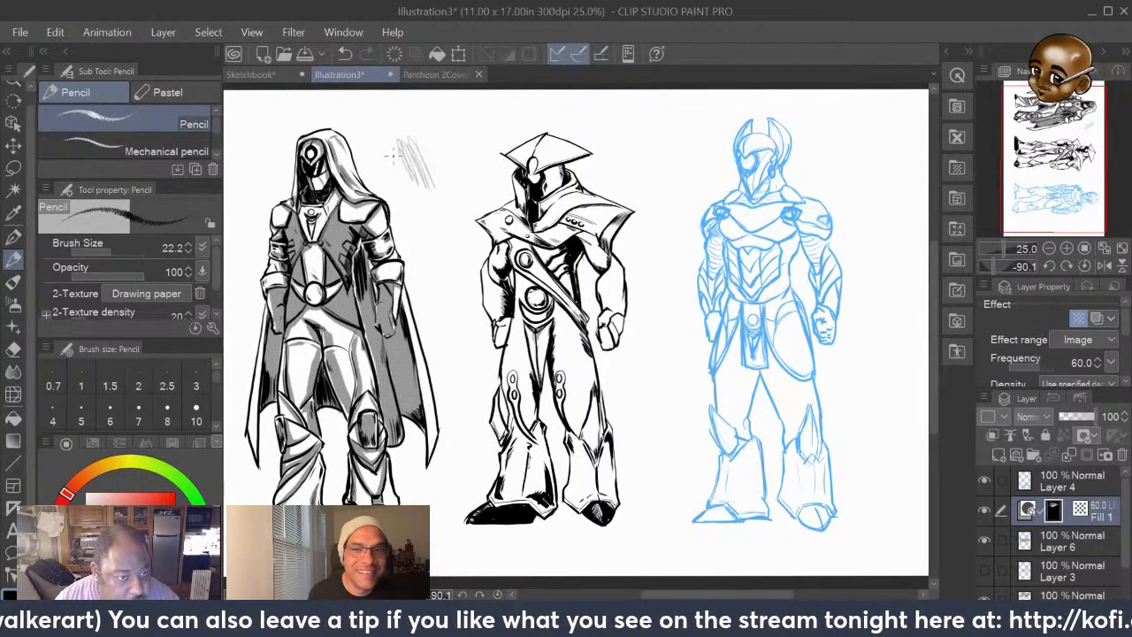
mouse_move(438, 184)
left_mouse_down()
mouse_move(412, 141)
mouse_move(386, 152)
left_mouse_up()
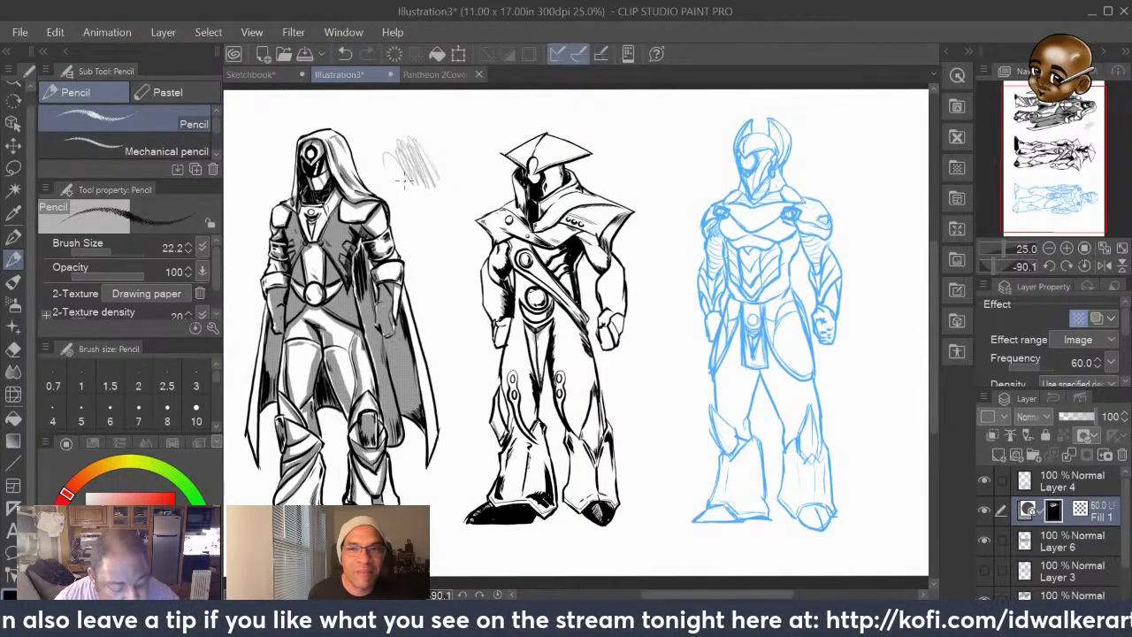
scroll(386, 152, "up", 2)
scroll(423, 151, "up", 6)
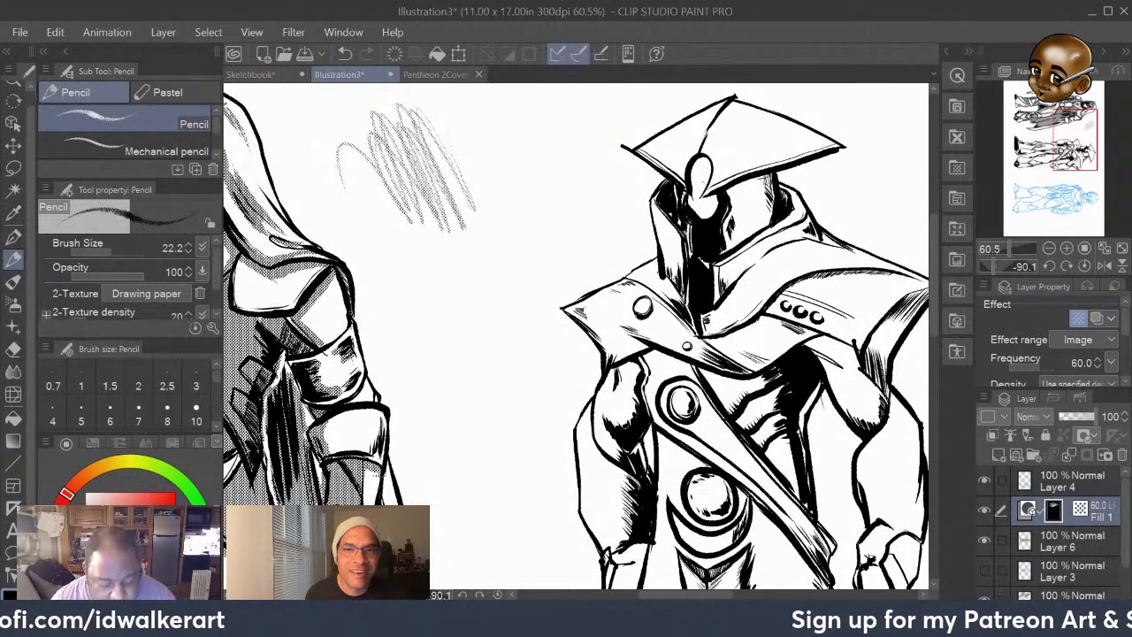
left_click(345, 55)
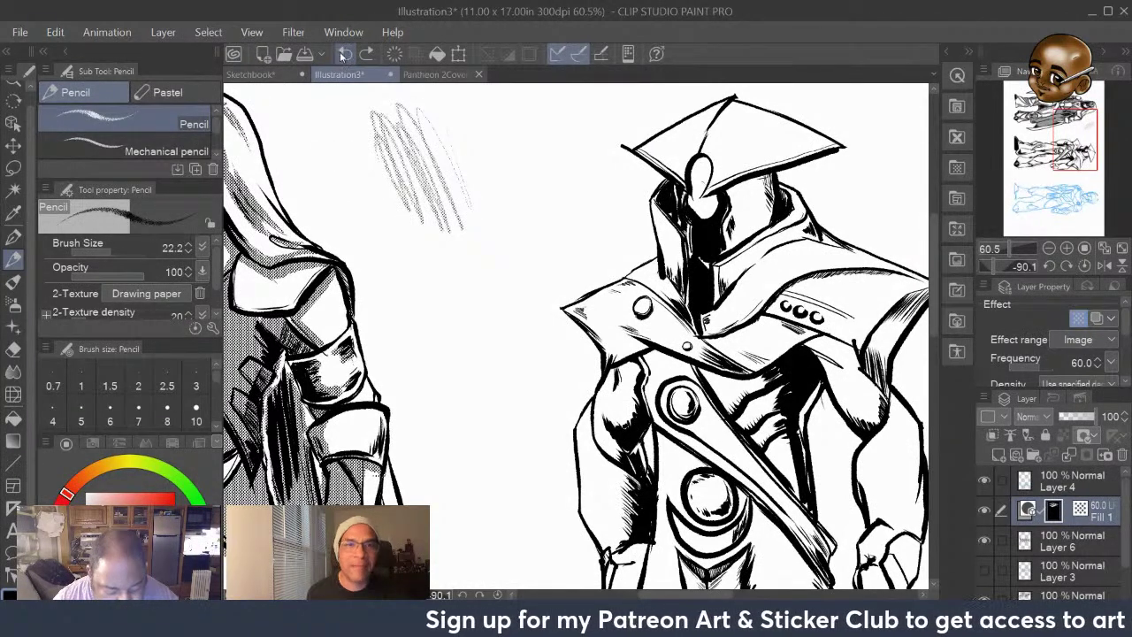
left_click(344, 55)
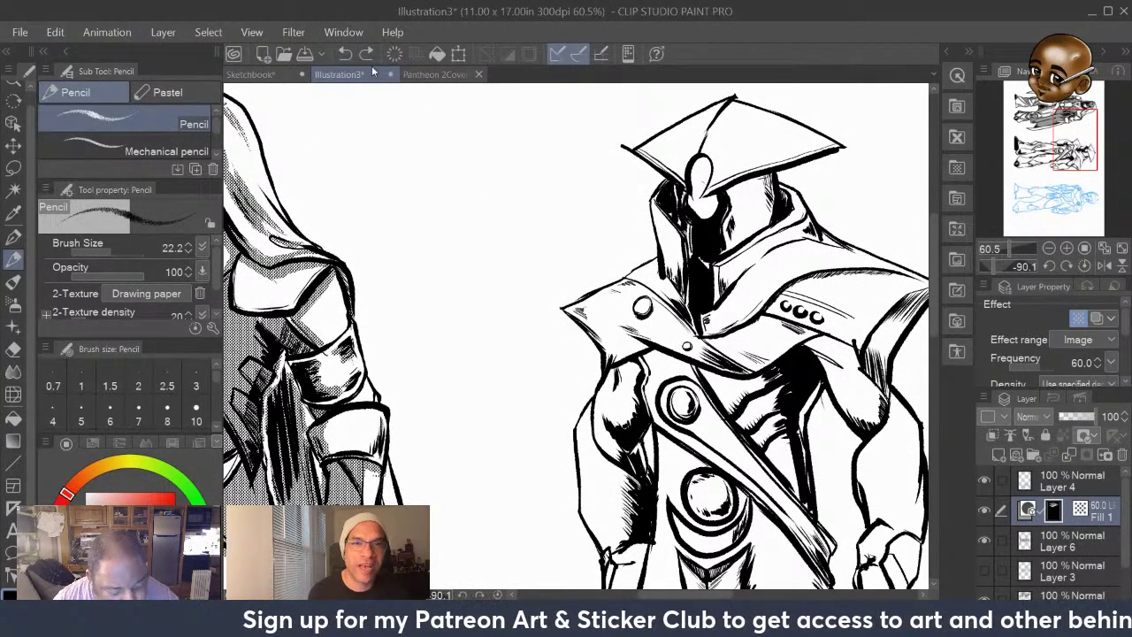
Select Layer 4, scribble a test patch with the Pencil between the two inked figures, and undo it
left_click(1047, 478)
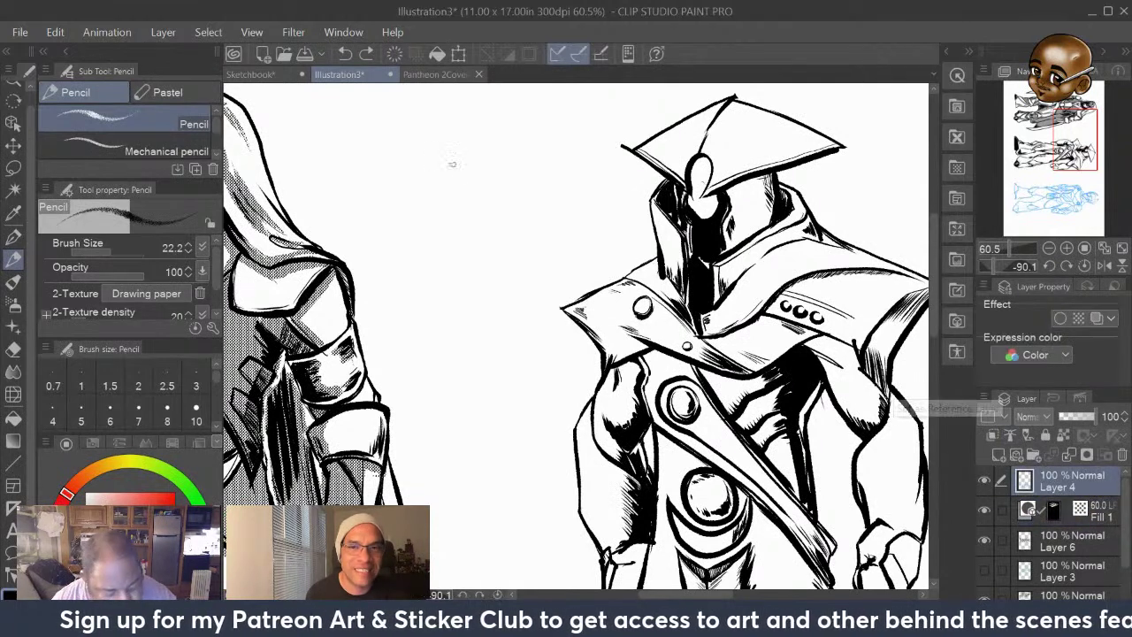
mouse_move(452, 174)
left_mouse_down()
mouse_move(462, 203)
mouse_move(447, 226)
mouse_move(365, 196)
mouse_move(470, 270)
mouse_move(403, 231)
mouse_move(431, 294)
left_mouse_up()
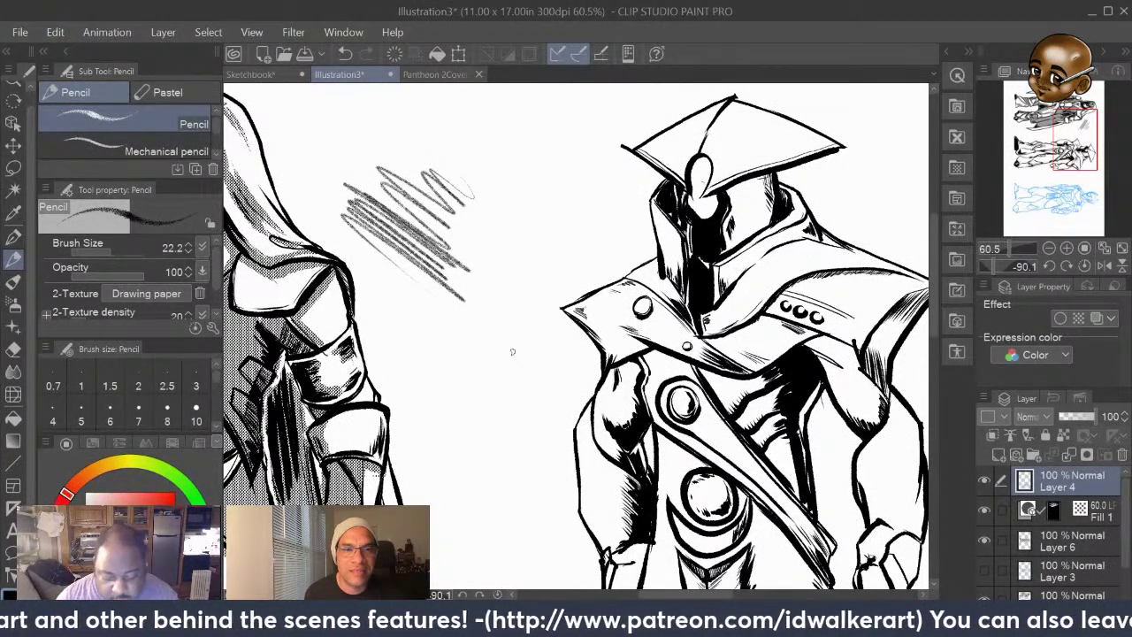
left_click(345, 53)
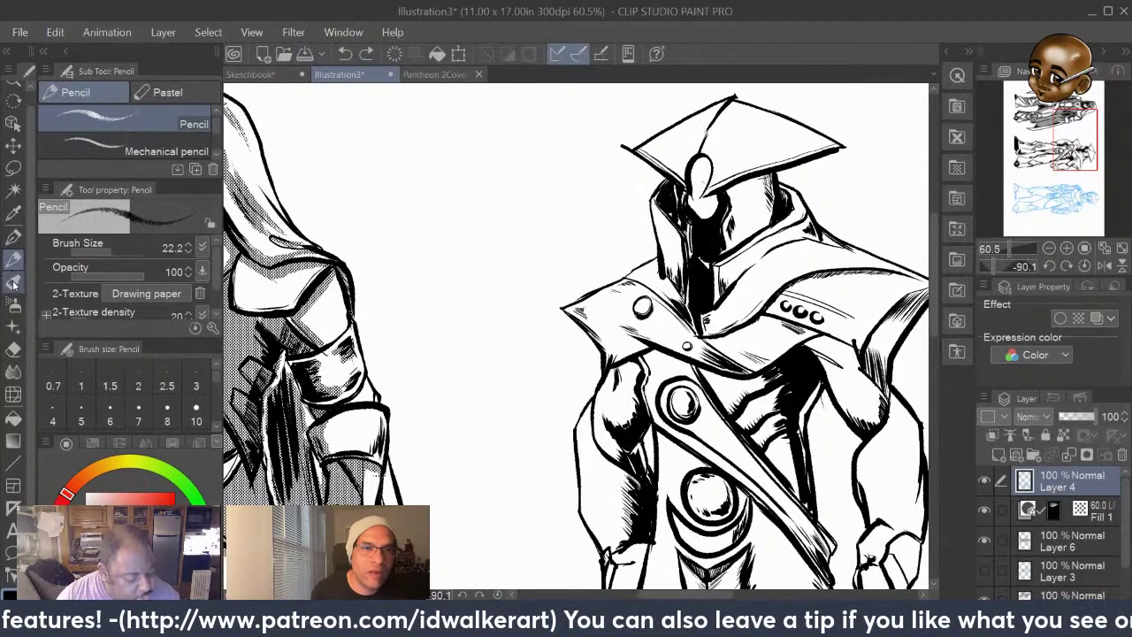
Switch to the Real G-Pen, draw curved test strokes between the two inked figures, and undo all of them
key("b")
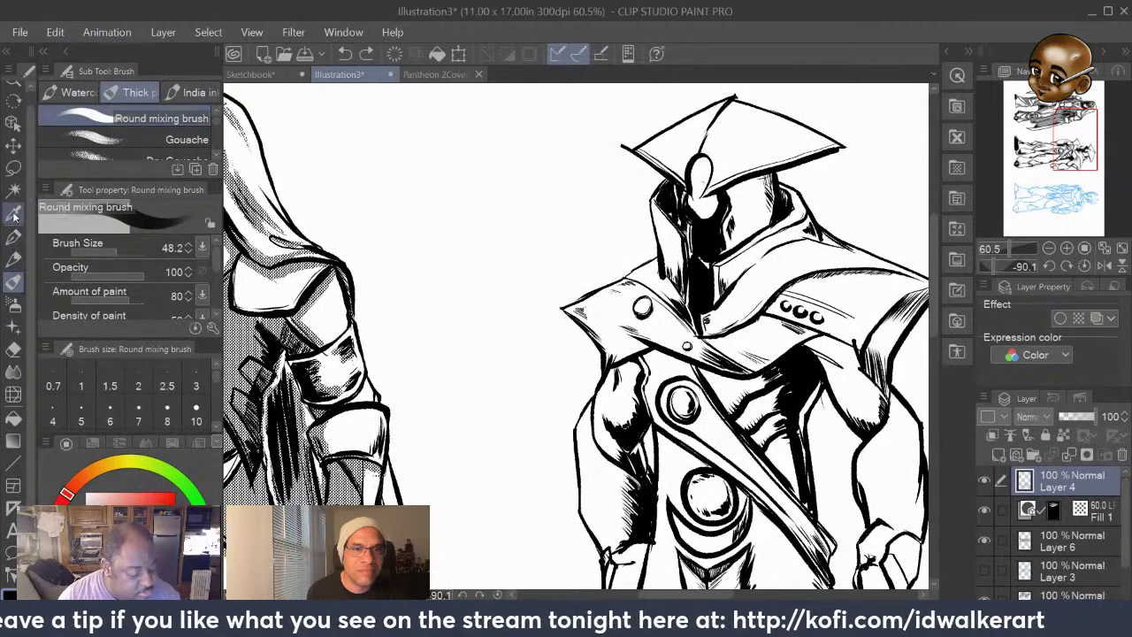
key("p")
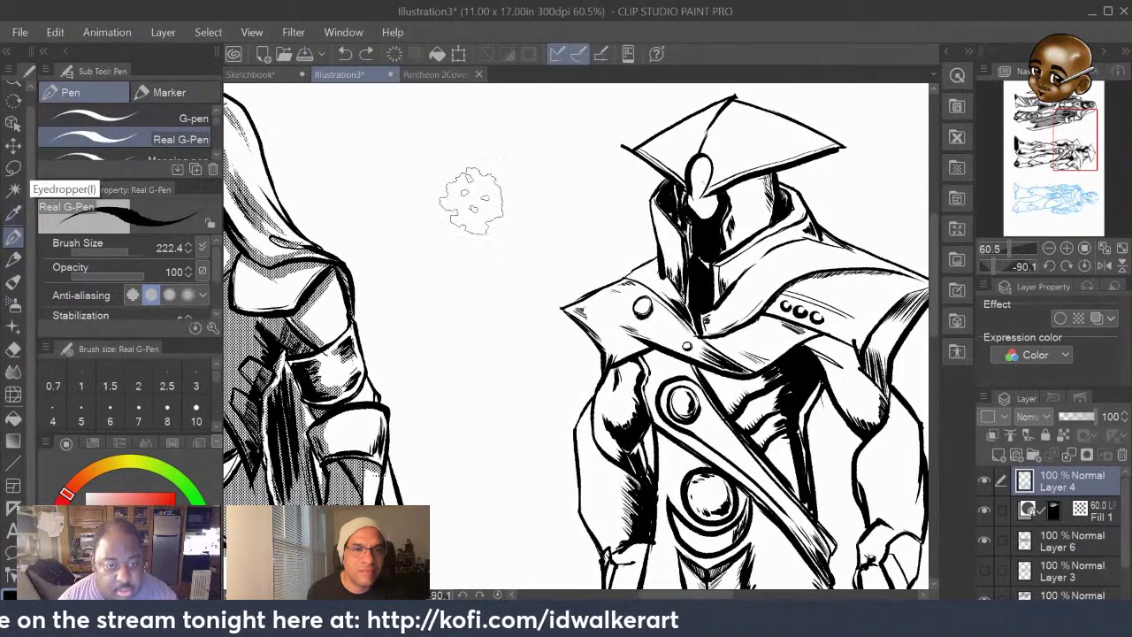
left_click_drag(428, 177, 475, 266)
mouse_move(407, 159)
left_mouse_down()
mouse_move(462, 281)
mouse_move(449, 290)
left_mouse_up()
left_click_drag(363, 159, 442, 296)
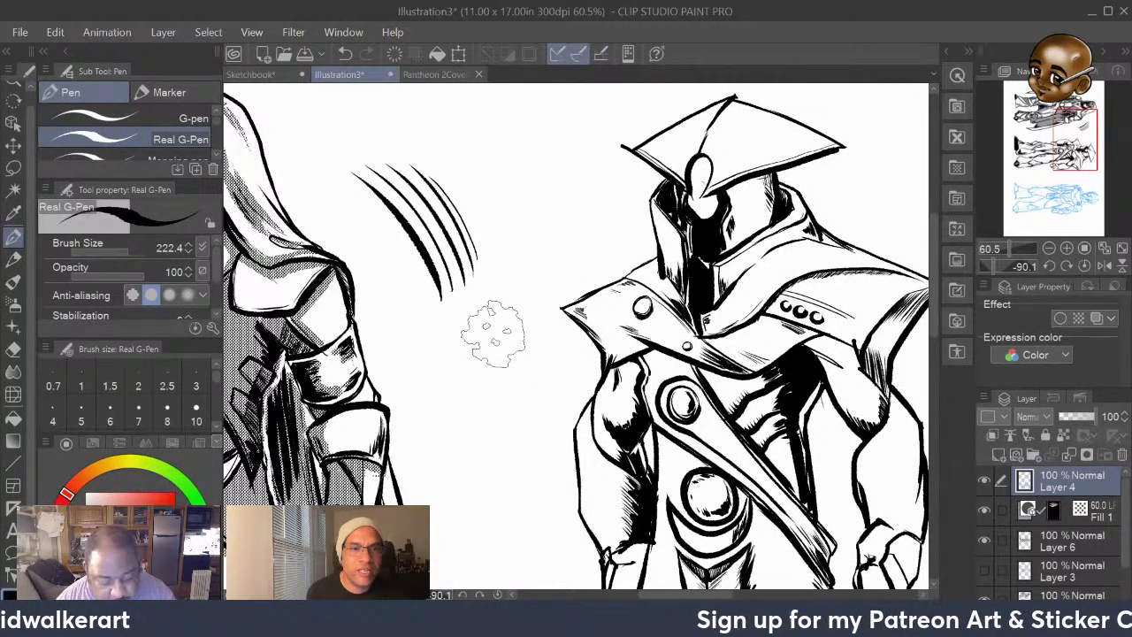
left_click(347, 55)
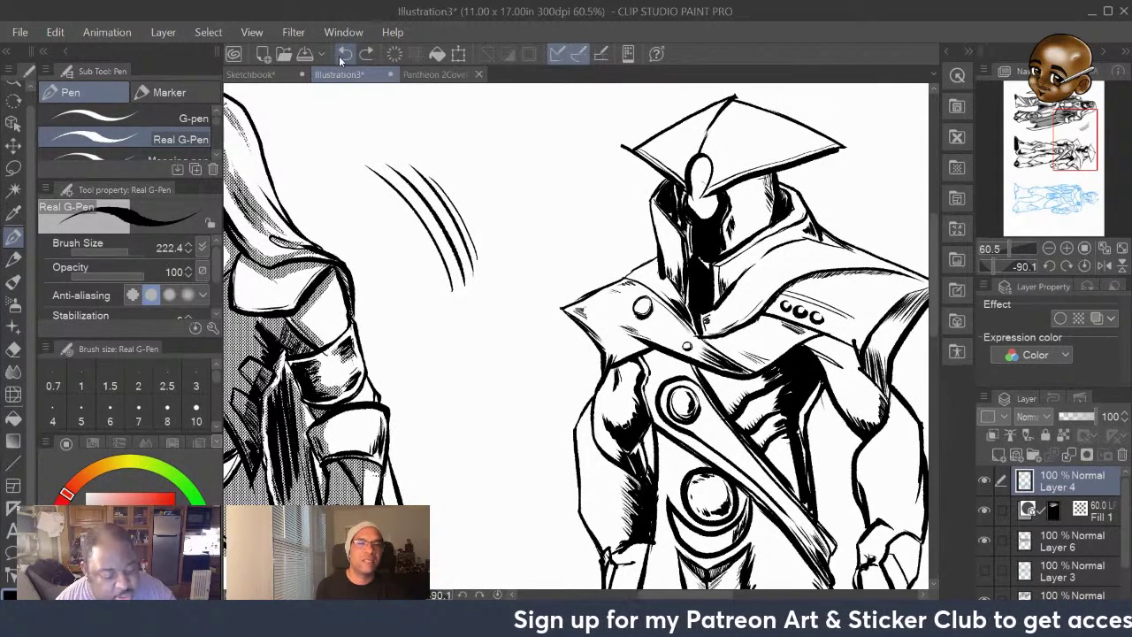
left_click(345, 55)
left_click(346, 55)
left_click(346, 55)
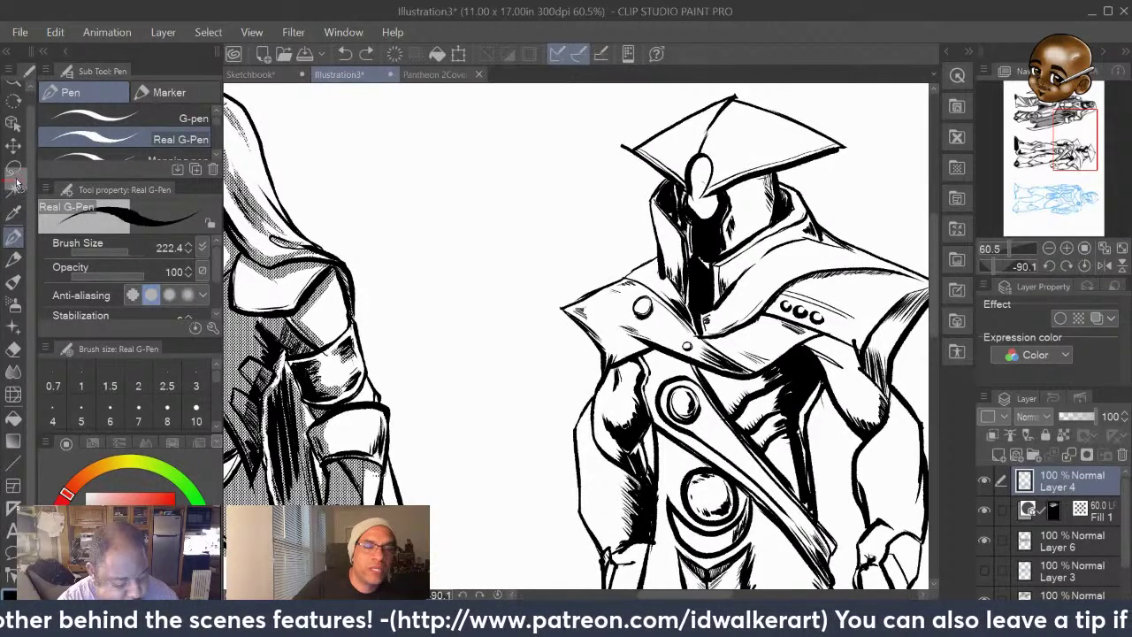
Hide all palettes to give the canvas the full window and restore them, repeating the toggle several times
scroll(13, 106, "up", 1)
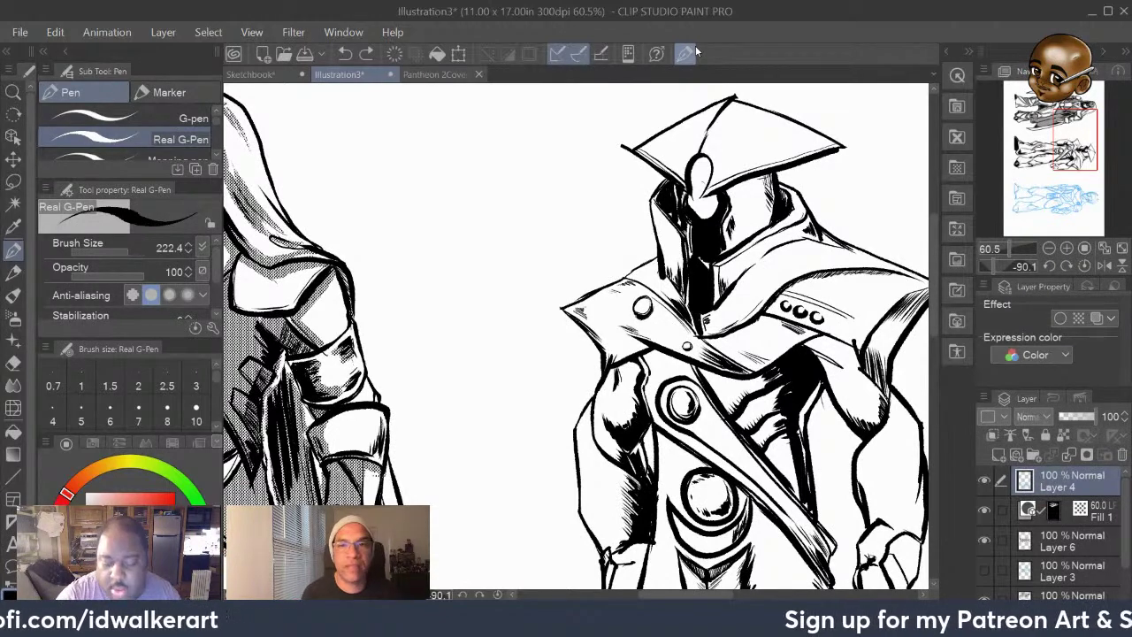
key("Tab")
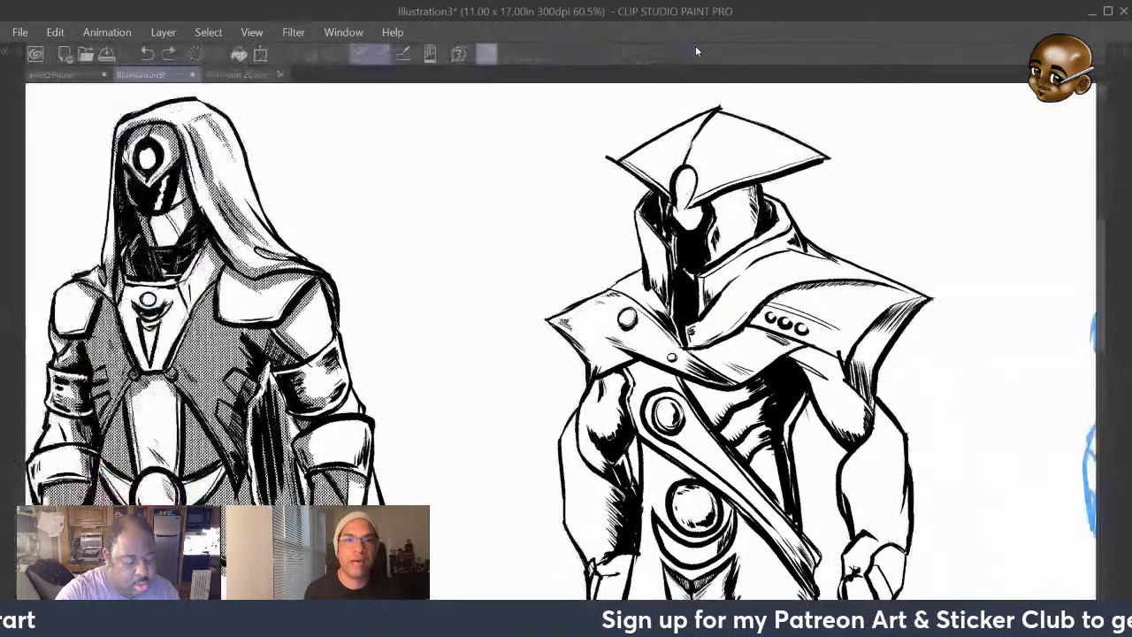
key("Tab")
key("Tab")
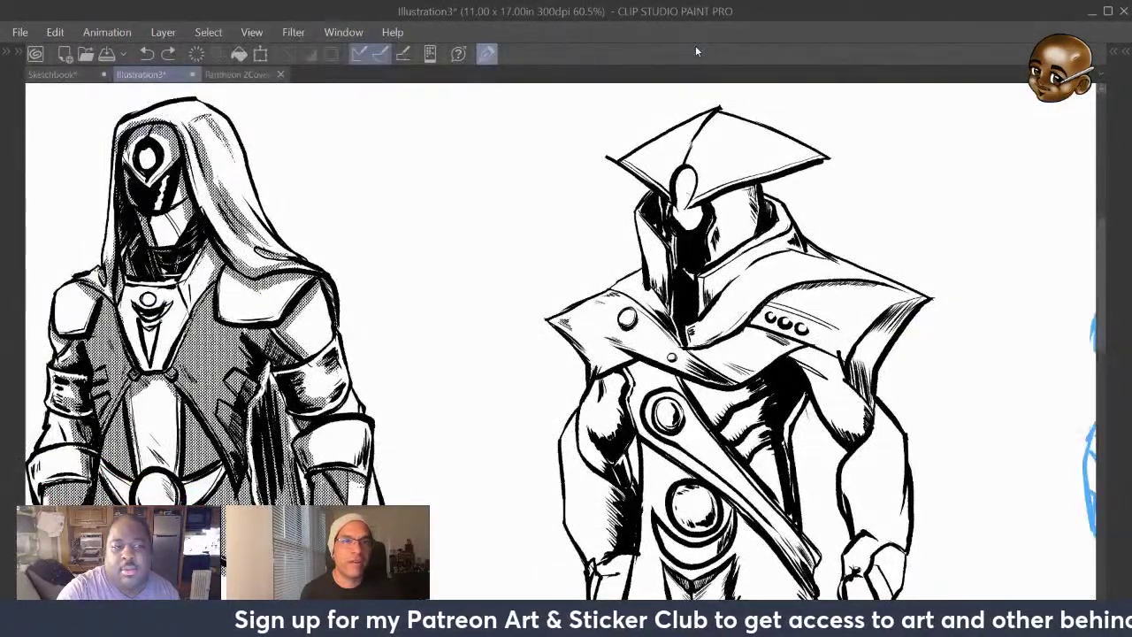
key("Tab")
key("Tab")
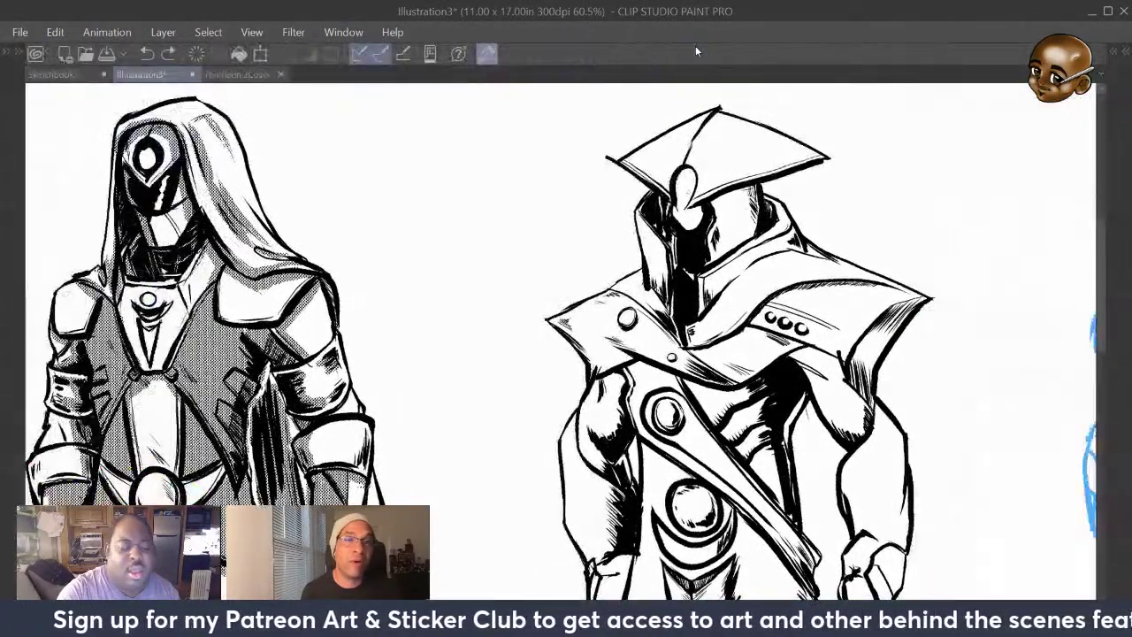
key("Tab")
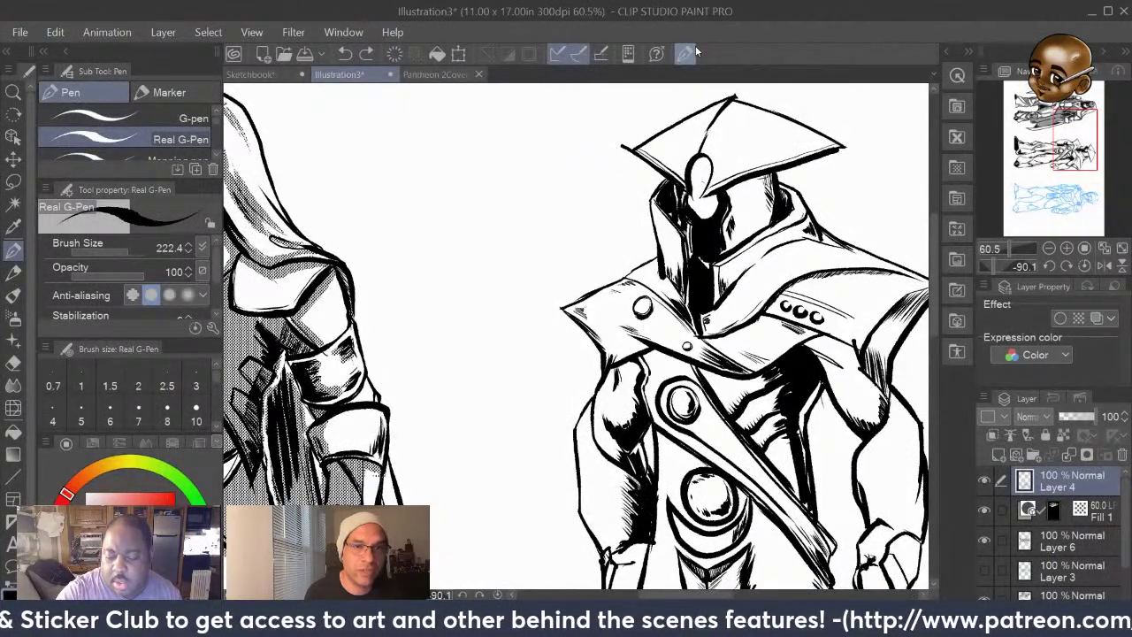
Hide the title bar and menu bar, and restore them
key("shift+Tab")
key("shift+Tab")
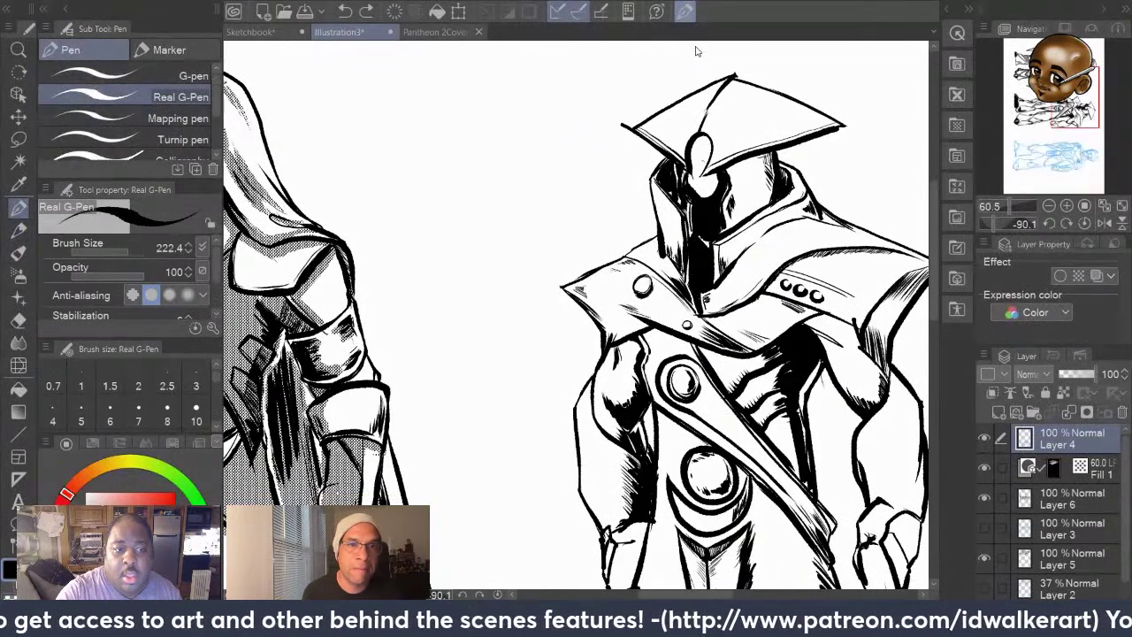
key("shift+Tab")
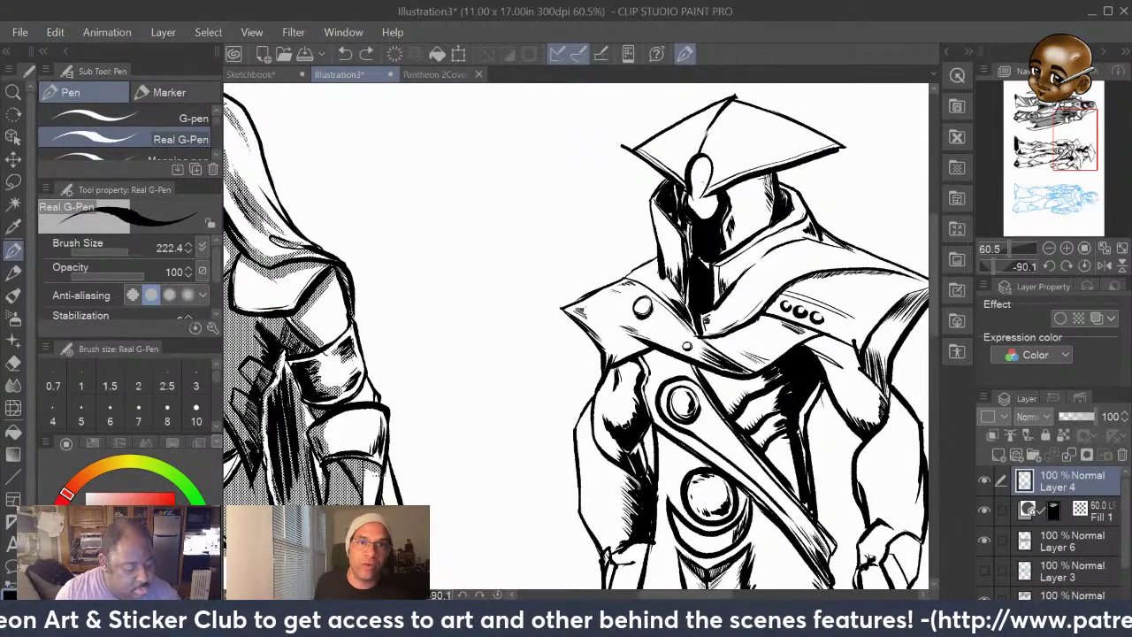
Examine the Color Wheel palette's options without changing any, and collapse the Sub Tool, brush and colour palettes to icons
left_click(64, 52)
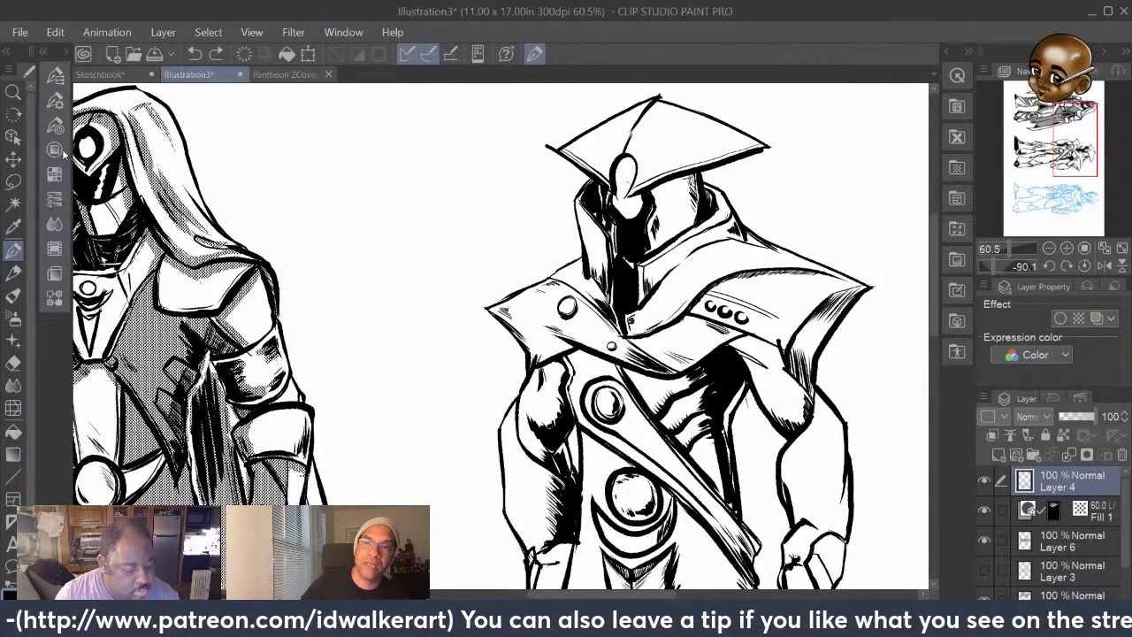
left_click_drag(36, 188, 221, 177)
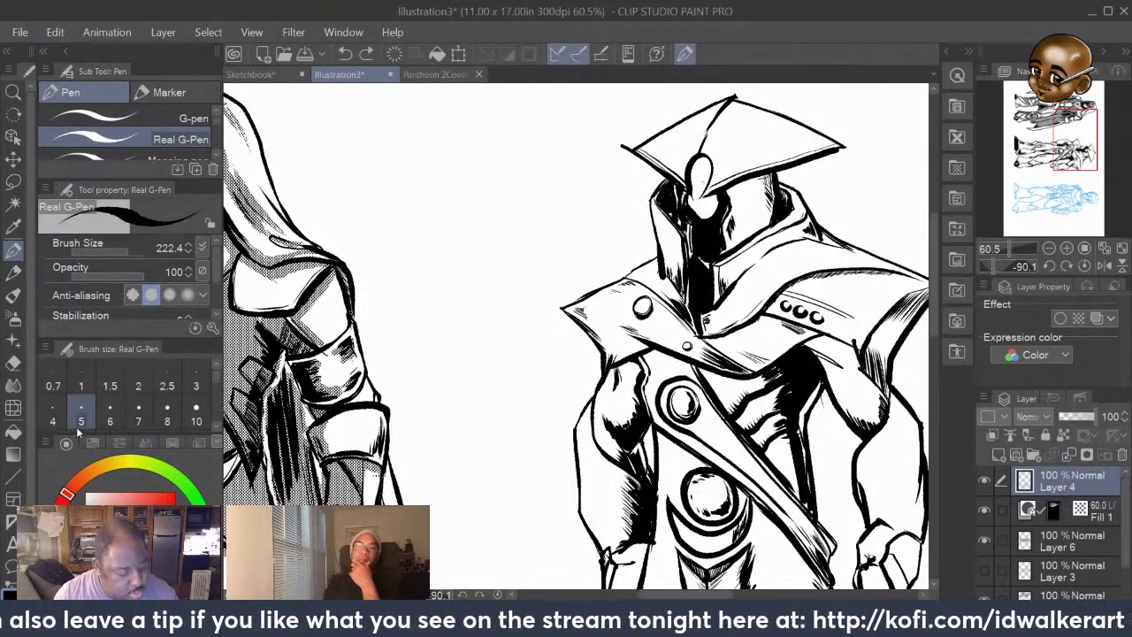
left_click(47, 443)
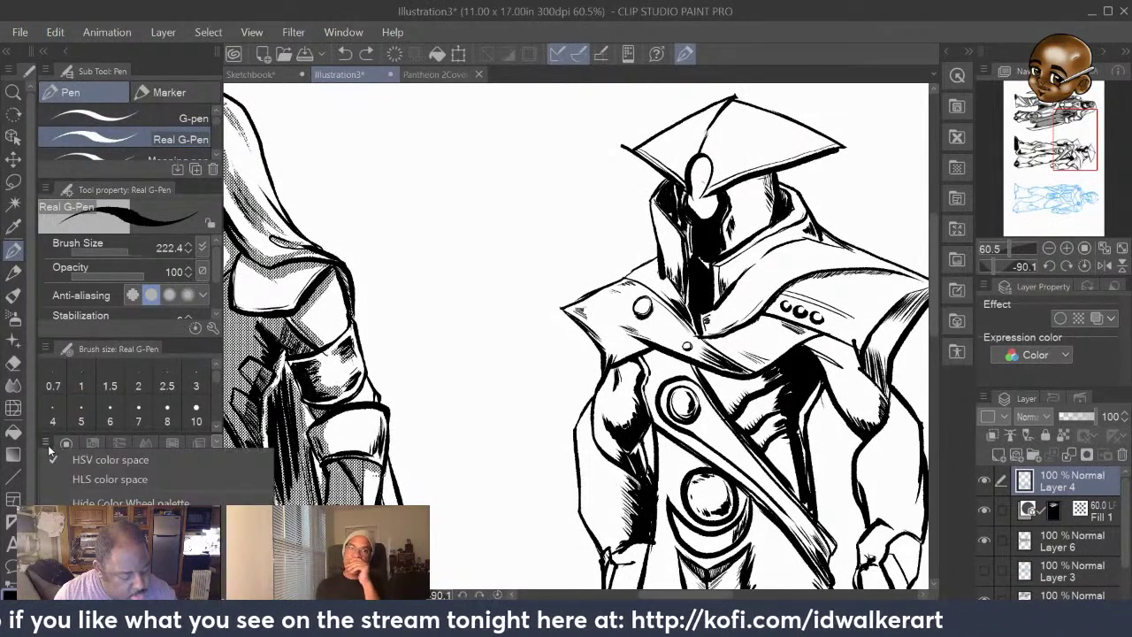
left_click(49, 446)
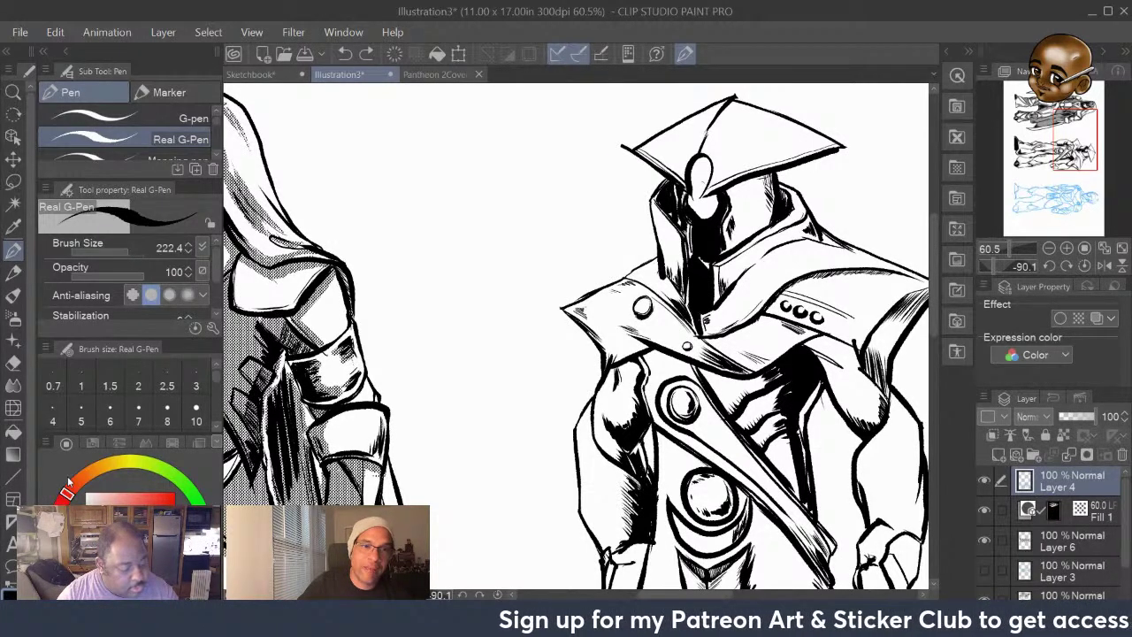
left_click(62, 55)
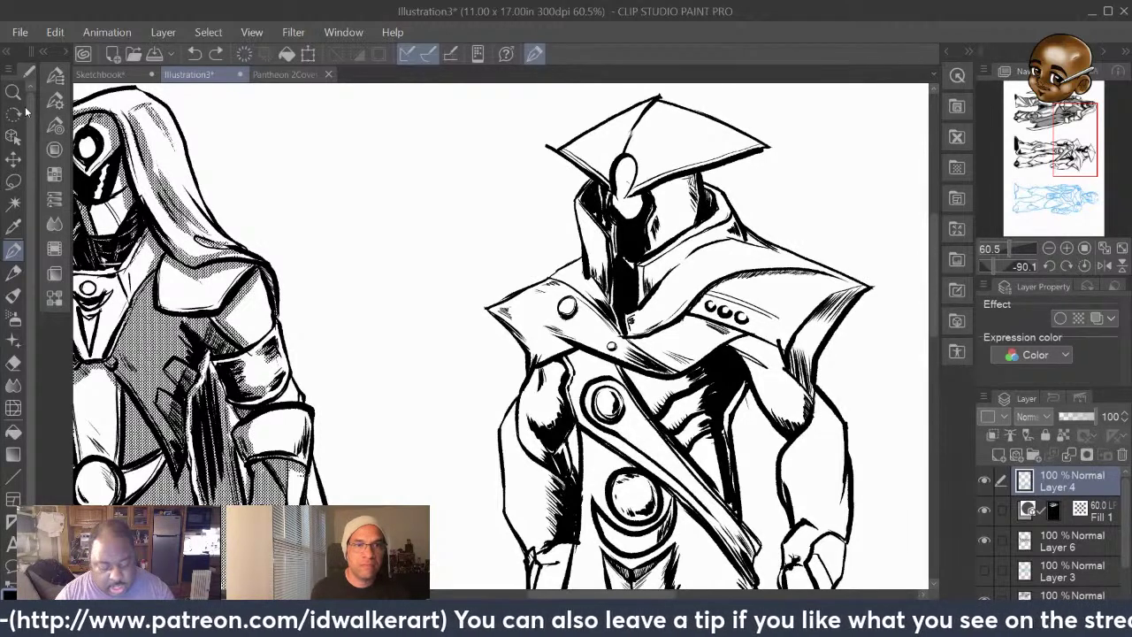
Draw a group of curved hatching strokes with the Real G-Pen between the two inked figures on Layer 4
mouse_move(451, 261)
left_mouse_down()
mouse_move(410, 192)
mouse_move(394, 195)
left_mouse_up()
mouse_move(429, 270)
left_mouse_down()
mouse_move(372, 180)
mouse_move(347, 170)
left_mouse_up()
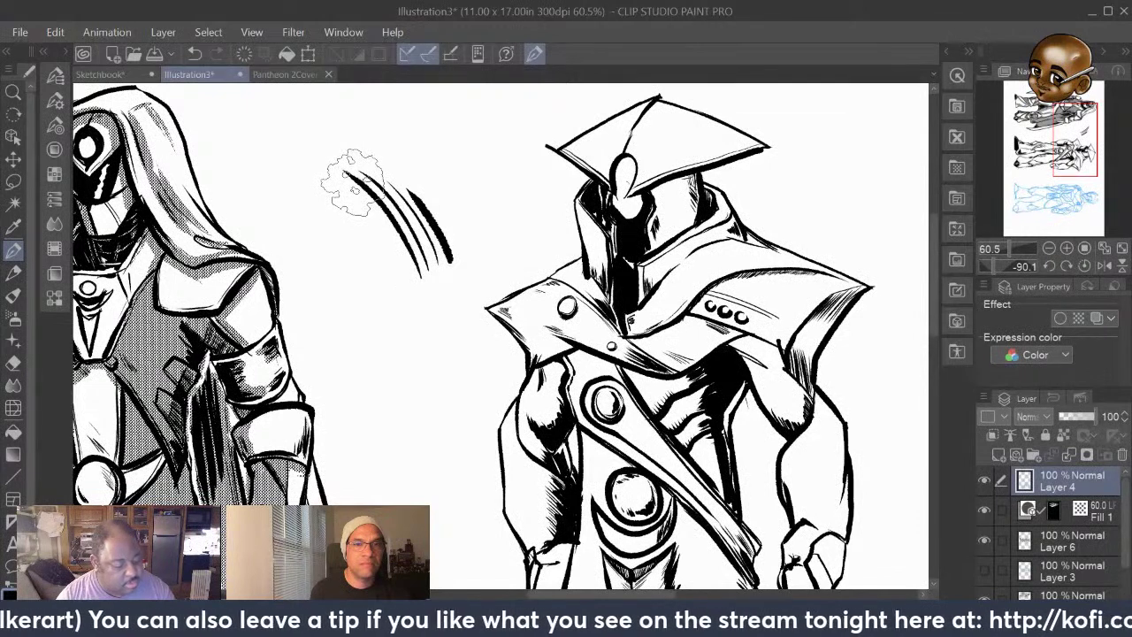
Enclose the new hatching strokes in a lasso selection and shift them slightly with Scale/Rotate
left_click(21, 177)
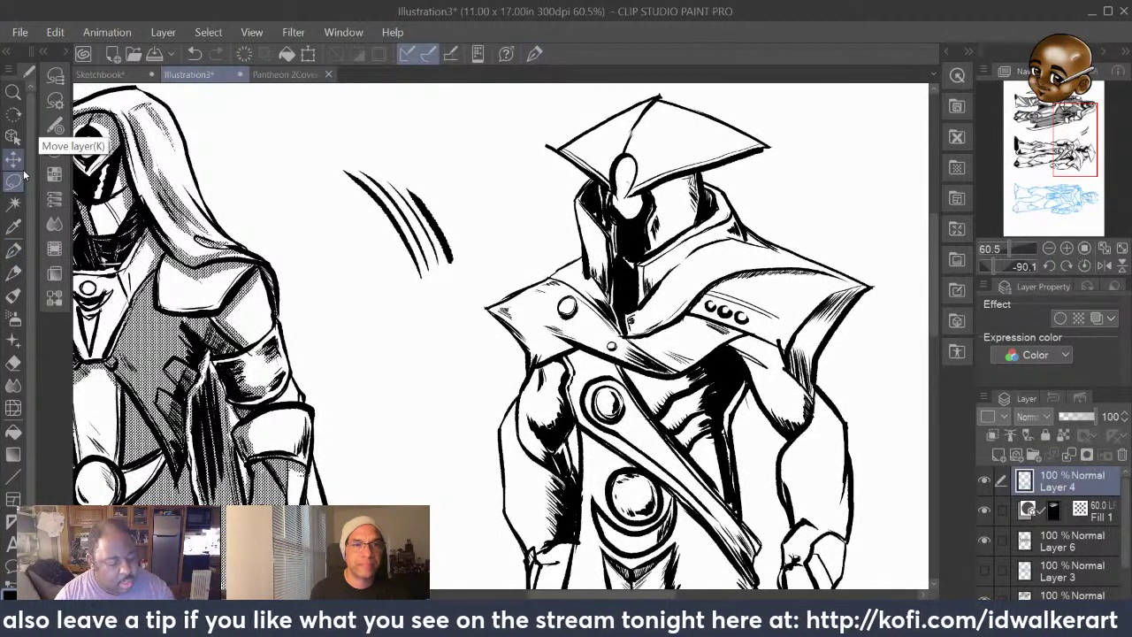
mouse_move(440, 170)
left_mouse_down()
mouse_move(391, 144)
mouse_move(311, 182)
mouse_move(383, 289)
mouse_move(470, 255)
mouse_move(458, 185)
mouse_move(431, 149)
left_mouse_up()
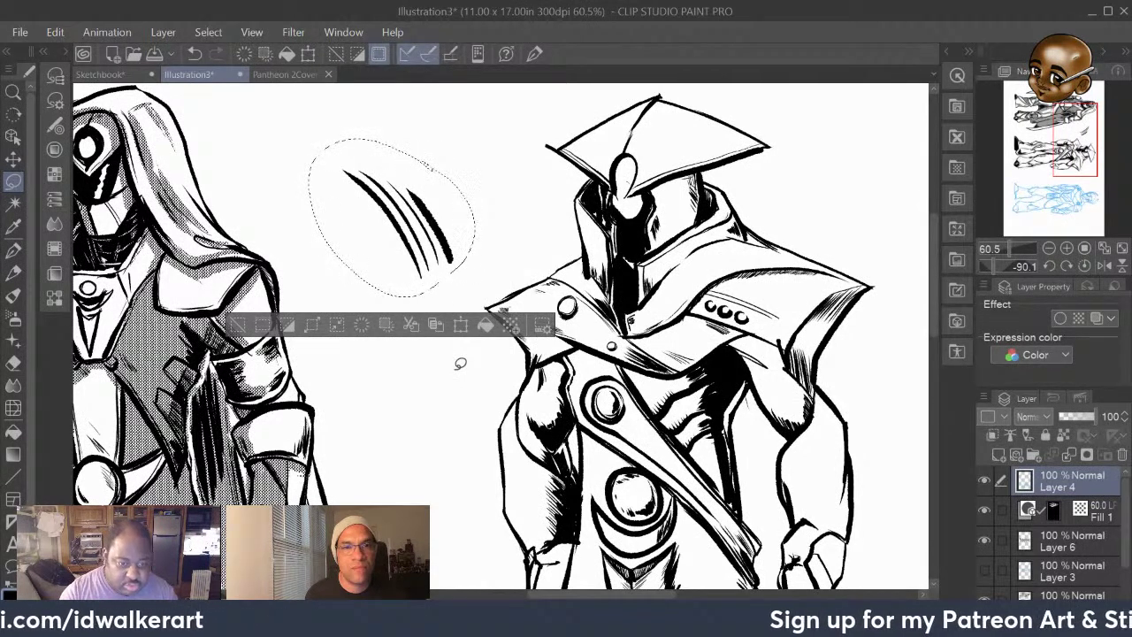
mouse_move(392, 245)
left_mouse_down()
mouse_move(336, 230)
mouse_move(399, 260)
mouse_move(374, 227)
mouse_move(331, 262)
mouse_move(405, 270)
mouse_move(415, 258)
left_mouse_up()
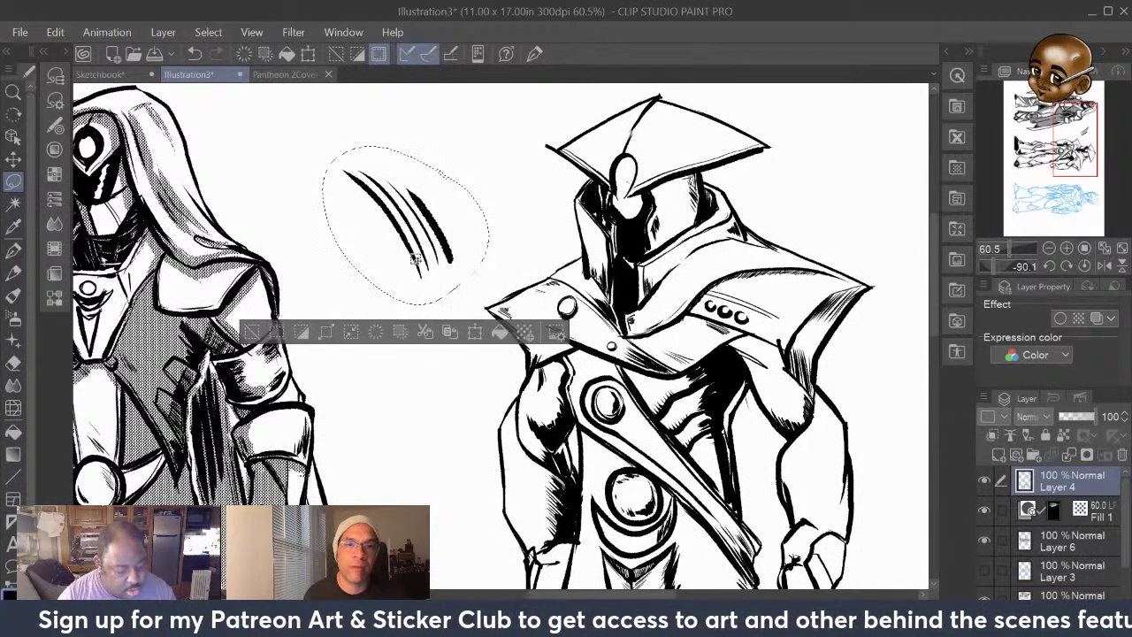
left_click(476, 332)
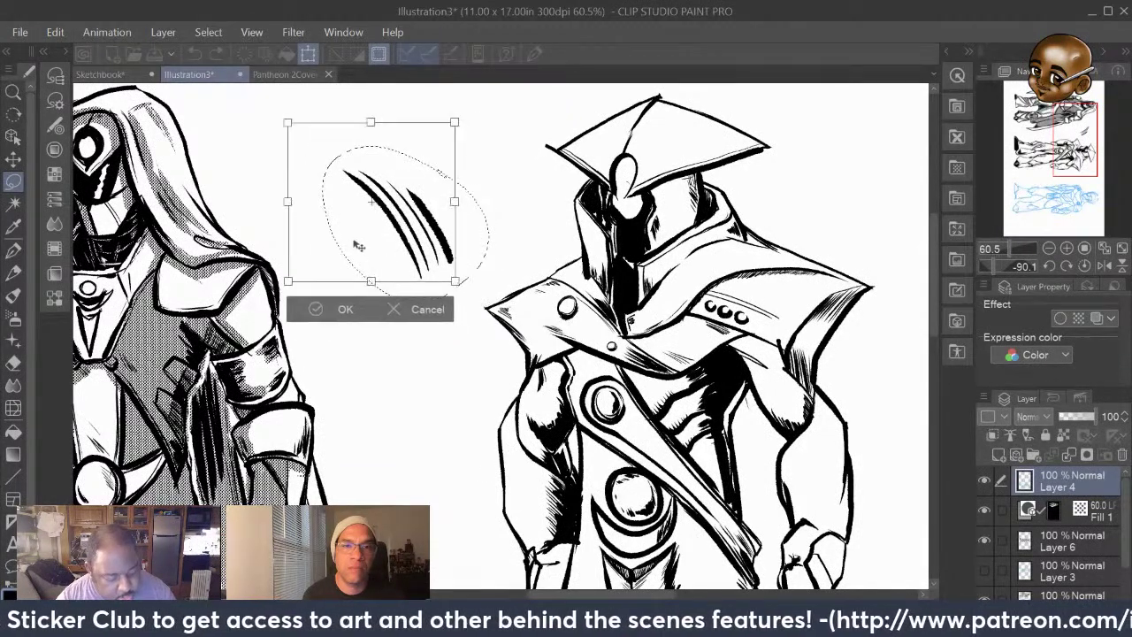
mouse_move(358, 247)
left_mouse_down()
mouse_move(317, 232)
mouse_move(395, 263)
mouse_move(401, 251)
left_mouse_up()
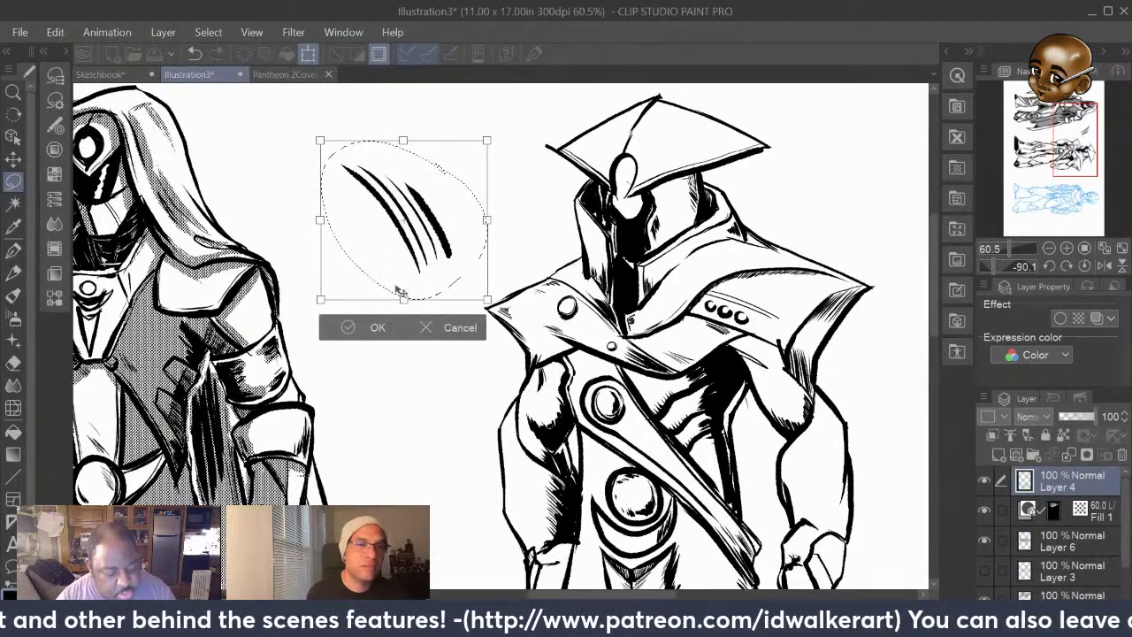
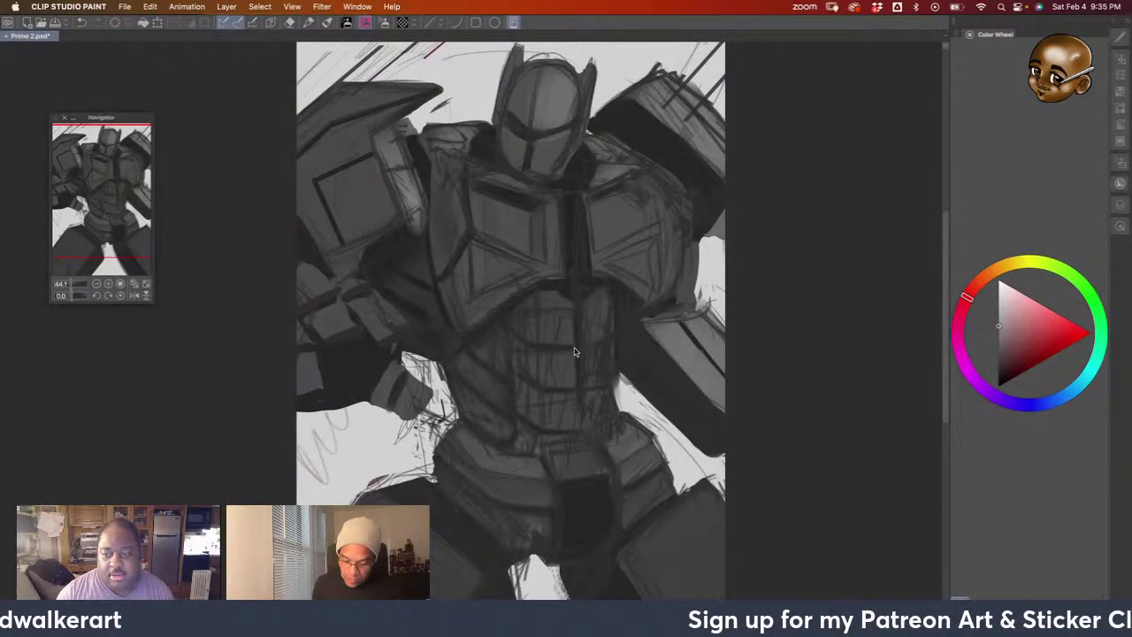
Paint thin light edge strokes along the robot's abdominal plates and waistline, and undo the last stroke
mouse_move(574, 352)
left_mouse_down()
mouse_move(555, 352)
mouse_move(574, 352)
left_mouse_up()
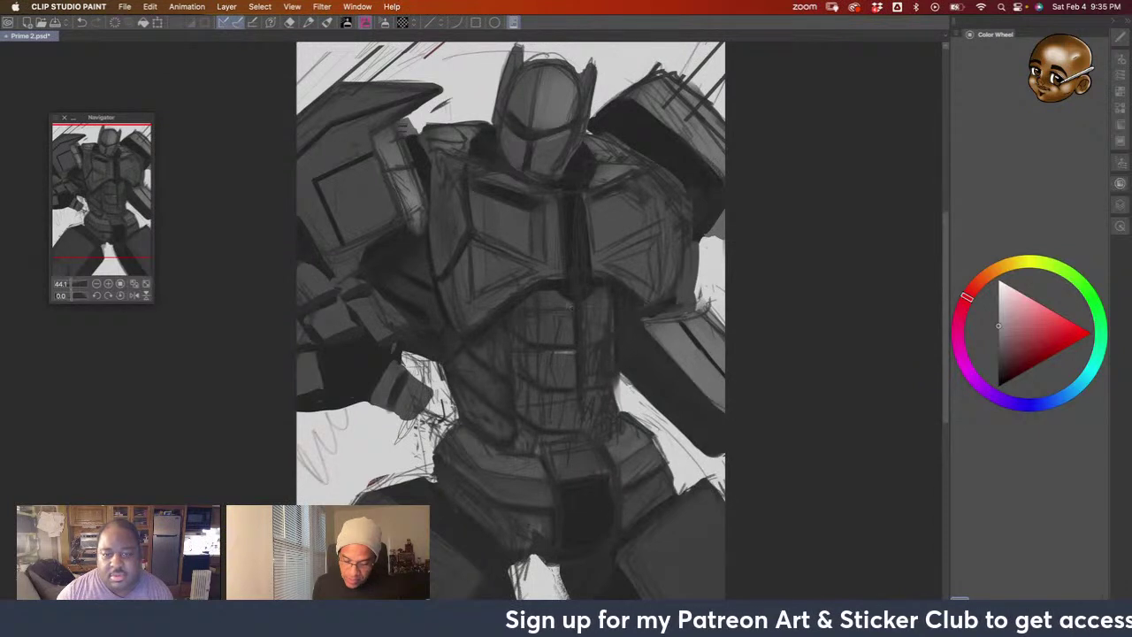
left_click_drag(566, 311, 553, 311)
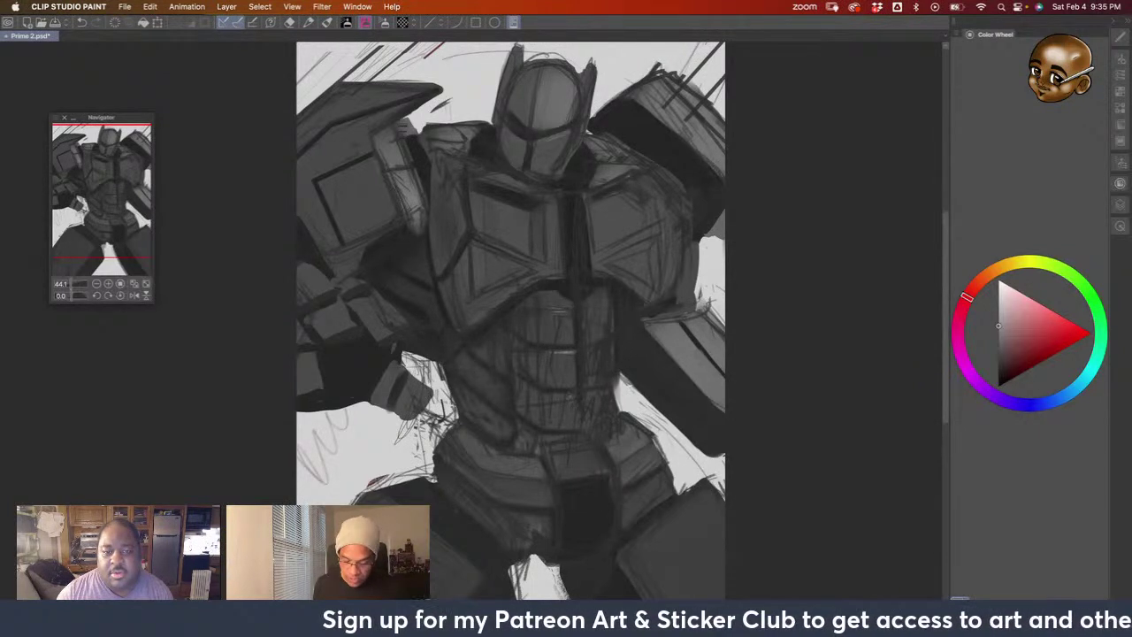
mouse_move(577, 393)
left_mouse_down()
mouse_move(543, 393)
mouse_move(607, 391)
left_mouse_up()
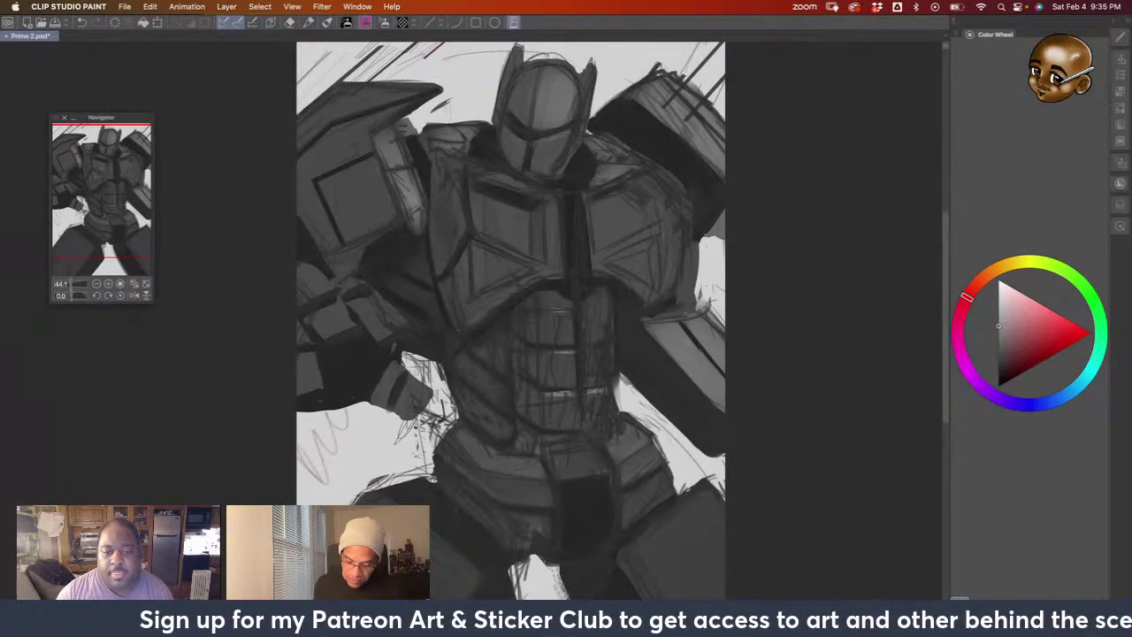
mouse_move(589, 433)
left_mouse_down()
mouse_move(608, 426)
mouse_move(545, 440)
left_mouse_up()
left_click_drag(613, 431, 623, 425)
key("super+z")
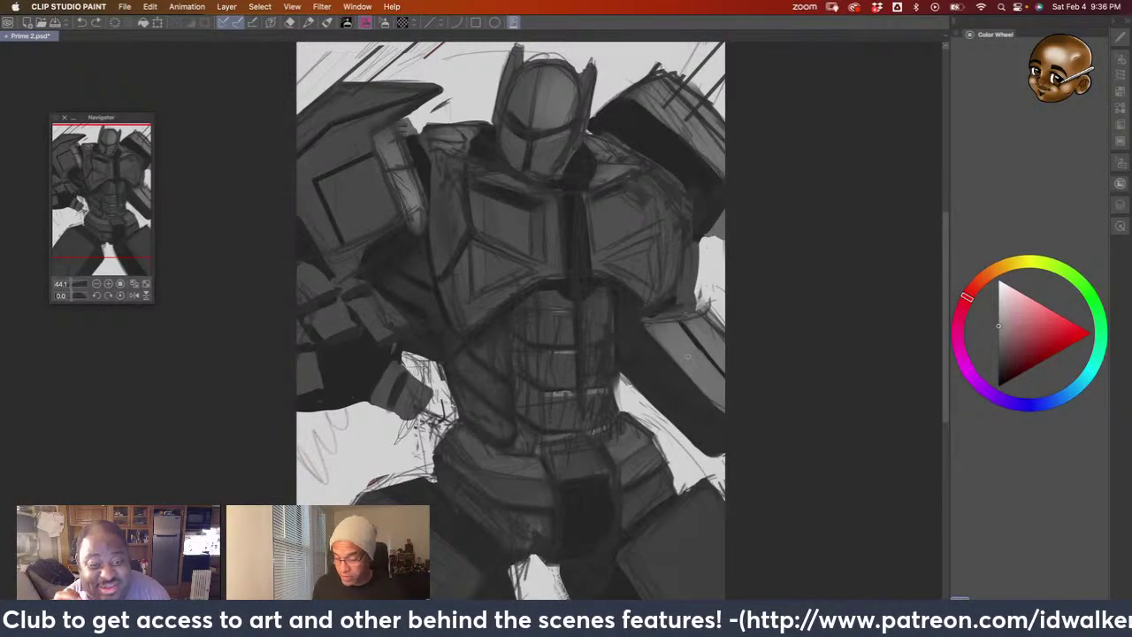
Paint a mid-grey plane along the dark underside of the robot's forearm on the picture's right
mouse_move(634, 356)
left_mouse_down()
mouse_move(624, 364)
mouse_move(706, 424)
left_mouse_up()
left_click_drag(659, 374, 695, 423)
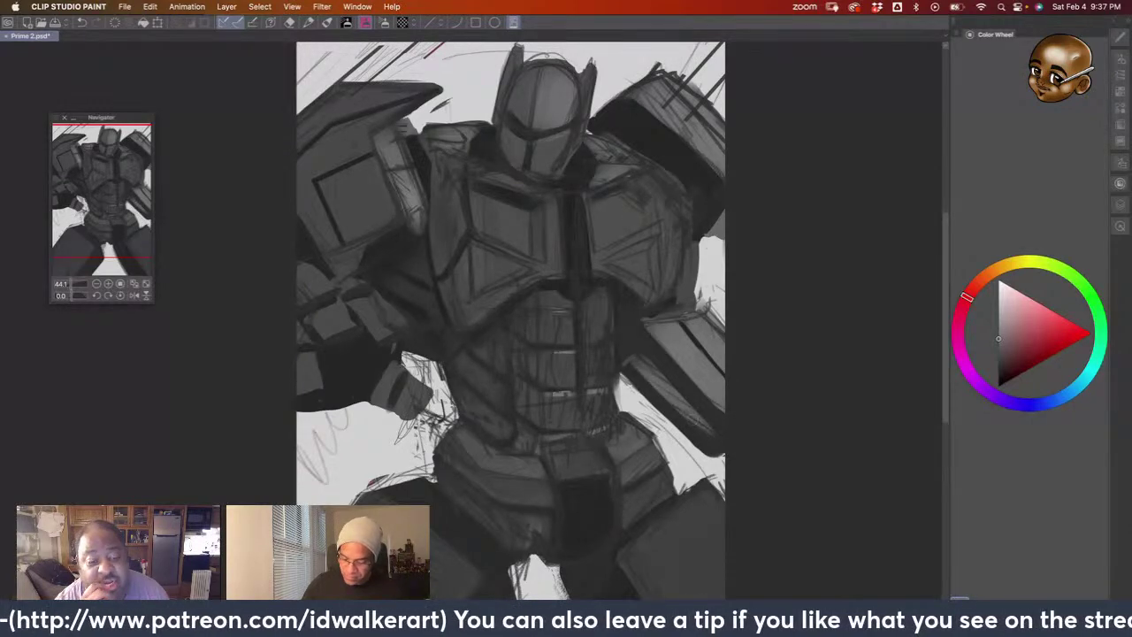
left_click_drag(652, 392, 700, 434)
left_click_drag(665, 378, 711, 425)
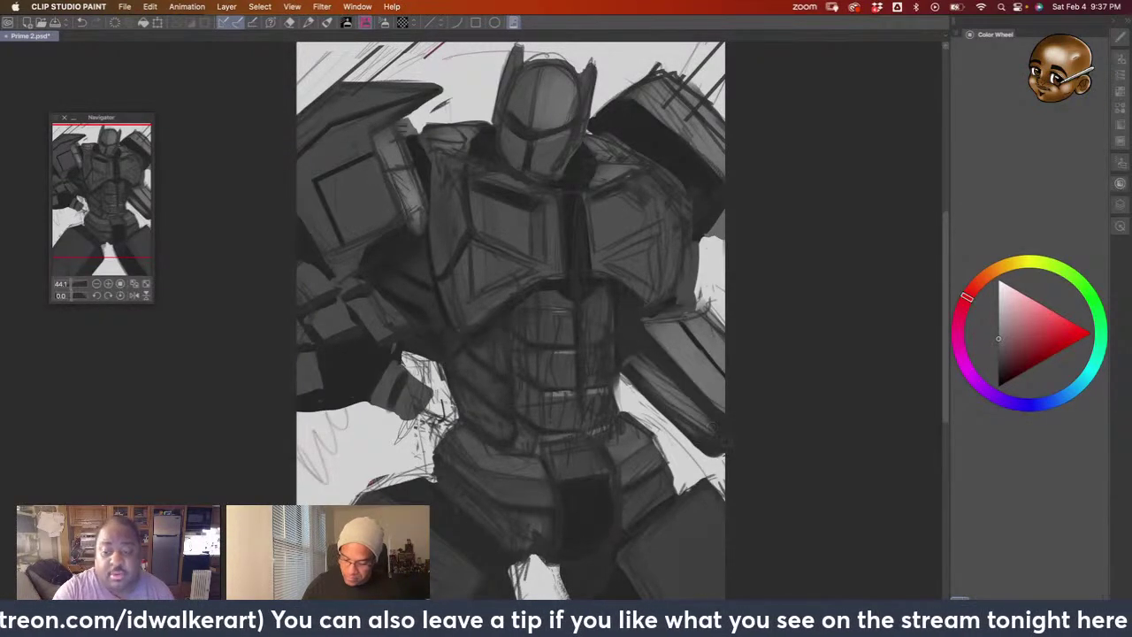
mouse_move(630, 365)
left_mouse_down()
mouse_move(718, 449)
mouse_move(723, 440)
left_mouse_up()
left_click(635, 367, "alt")
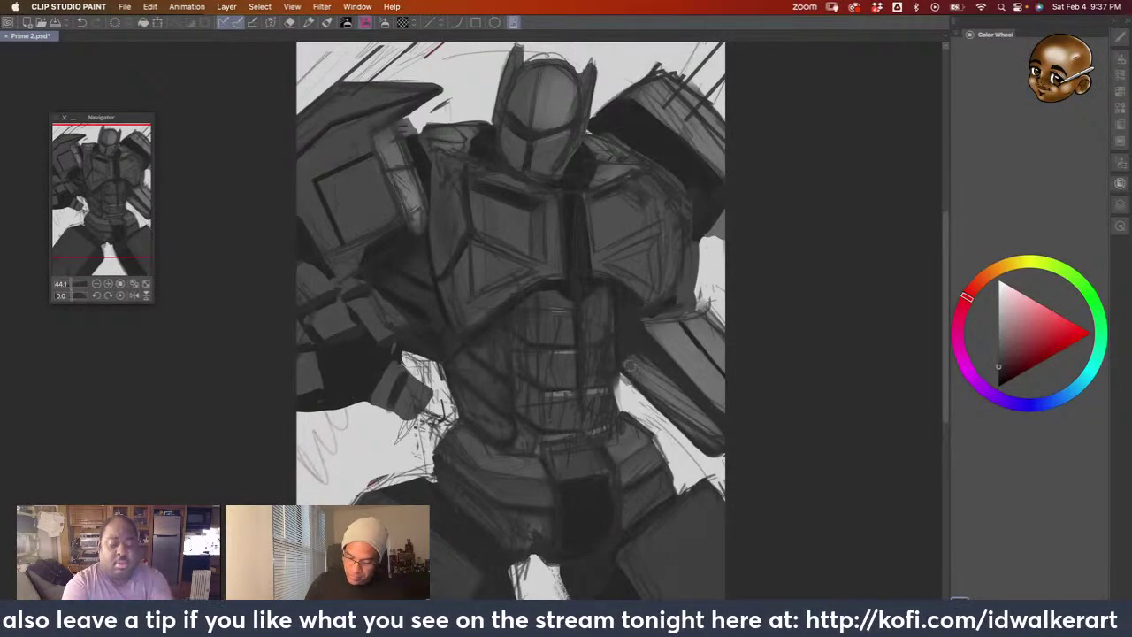
Refine the shading of the right forearm's underside with darker grey strokes and add small marks along its upper edge
left_click_drag(701, 414, 706, 428)
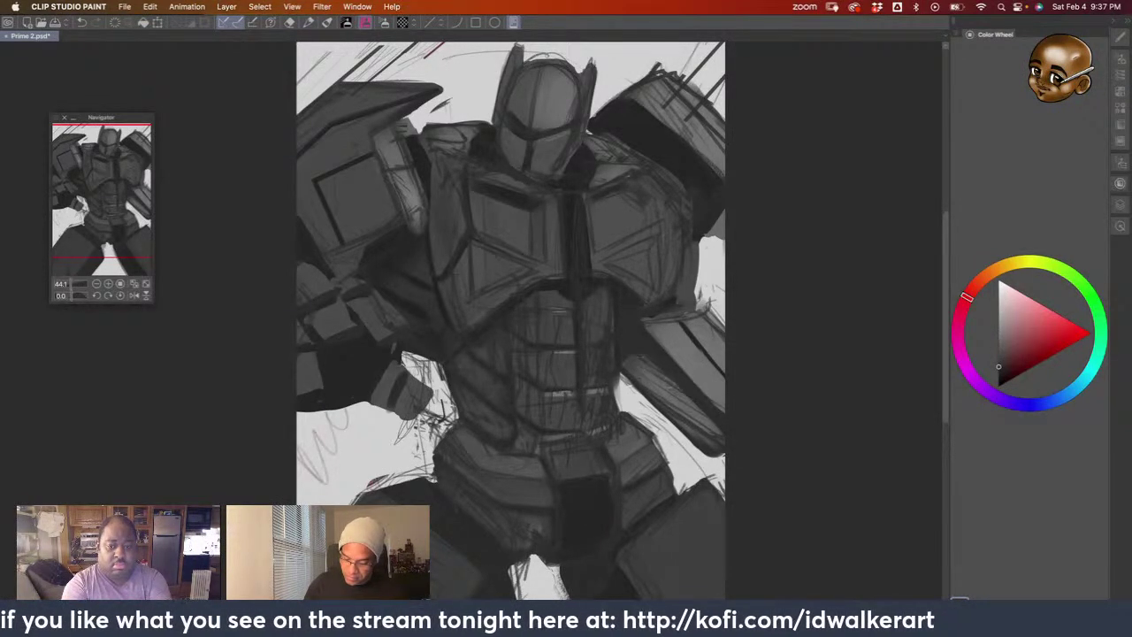
left_click_drag(663, 376, 720, 428)
mouse_move(656, 380)
left_mouse_down()
mouse_move(695, 418)
mouse_move(678, 409)
left_mouse_up()
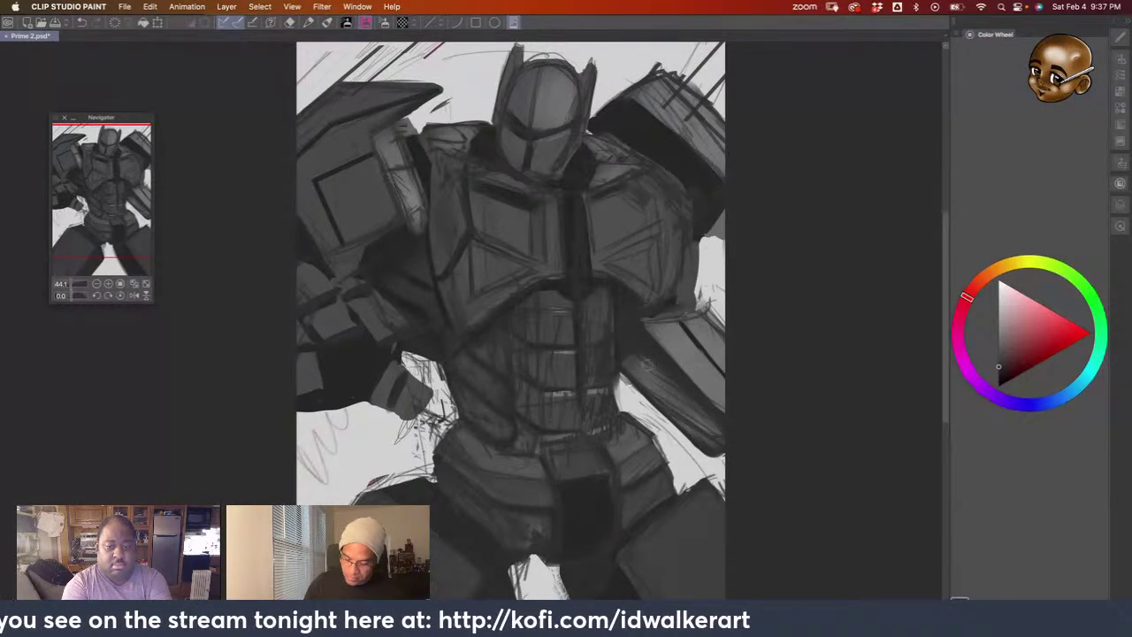
left_click(649, 366, "alt")
mouse_move(656, 372)
left_mouse_down()
mouse_move(701, 418)
mouse_move(653, 375)
mouse_move(697, 439)
left_mouse_up()
mouse_move(620, 356)
left_mouse_down()
mouse_move(635, 373)
mouse_move(662, 374)
mouse_move(637, 355)
left_mouse_up()
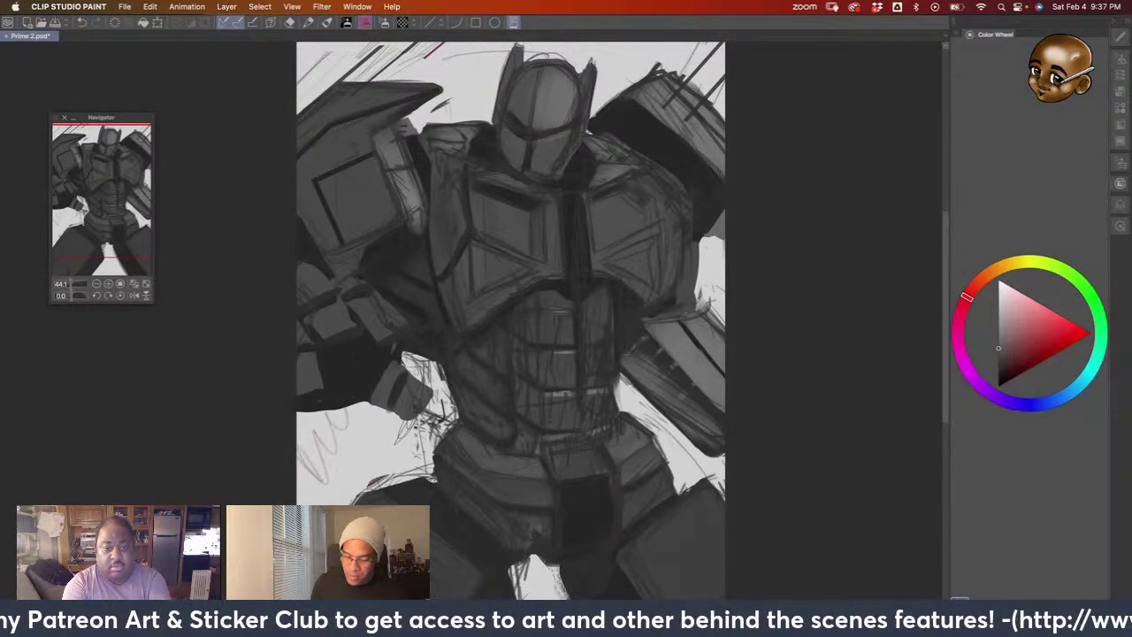
Sample a dark grey and draw panel lines on the lighter upper plate of the right forearm
left_click(682, 370, "alt")
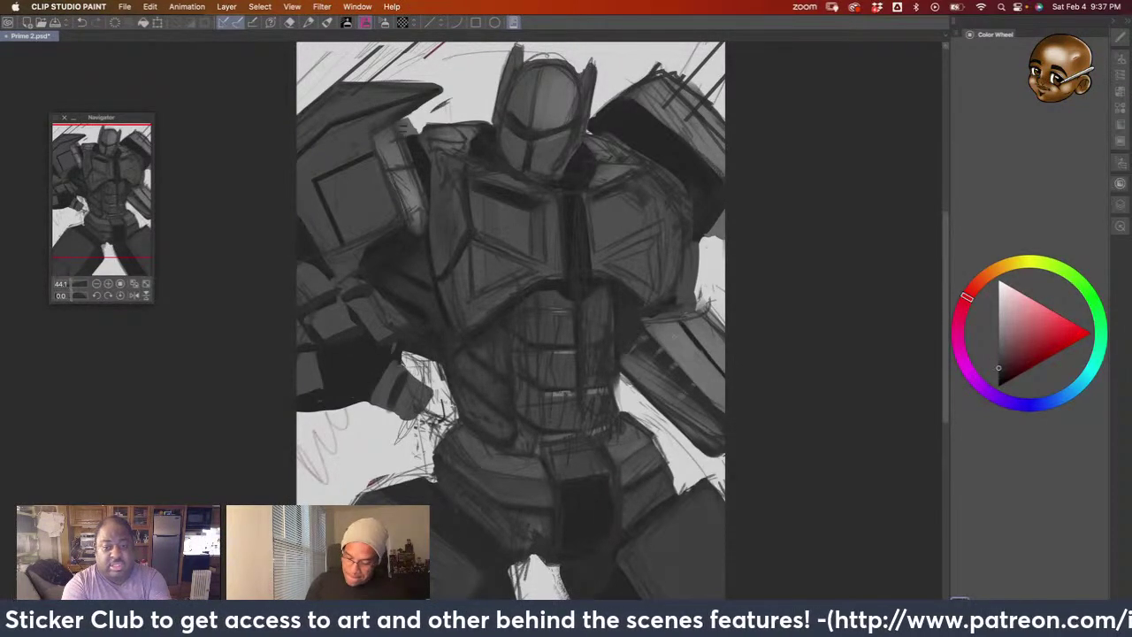
mouse_move(674, 340)
left_mouse_down()
mouse_move(688, 356)
mouse_move(698, 348)
left_mouse_up()
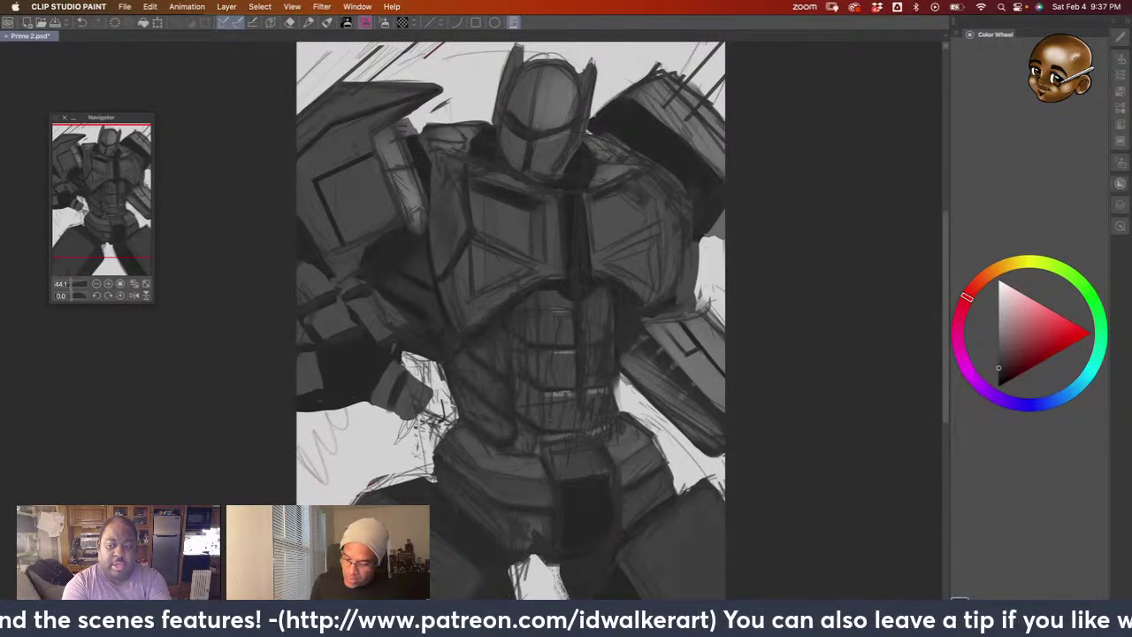
left_click_drag(695, 364, 705, 356)
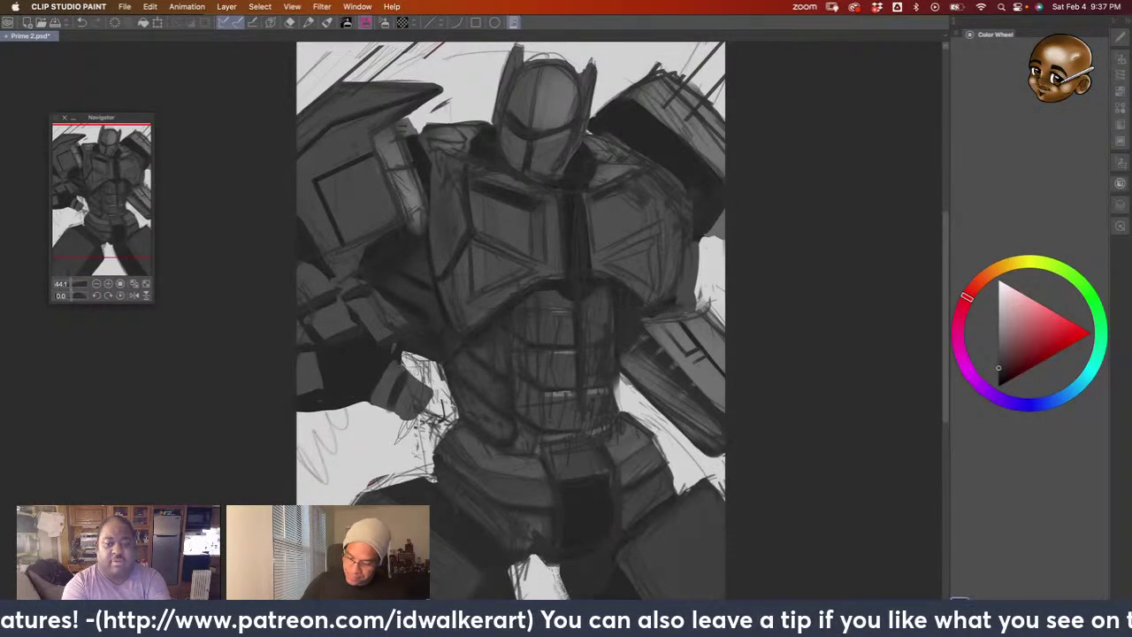
left_click_drag(712, 382, 725, 402)
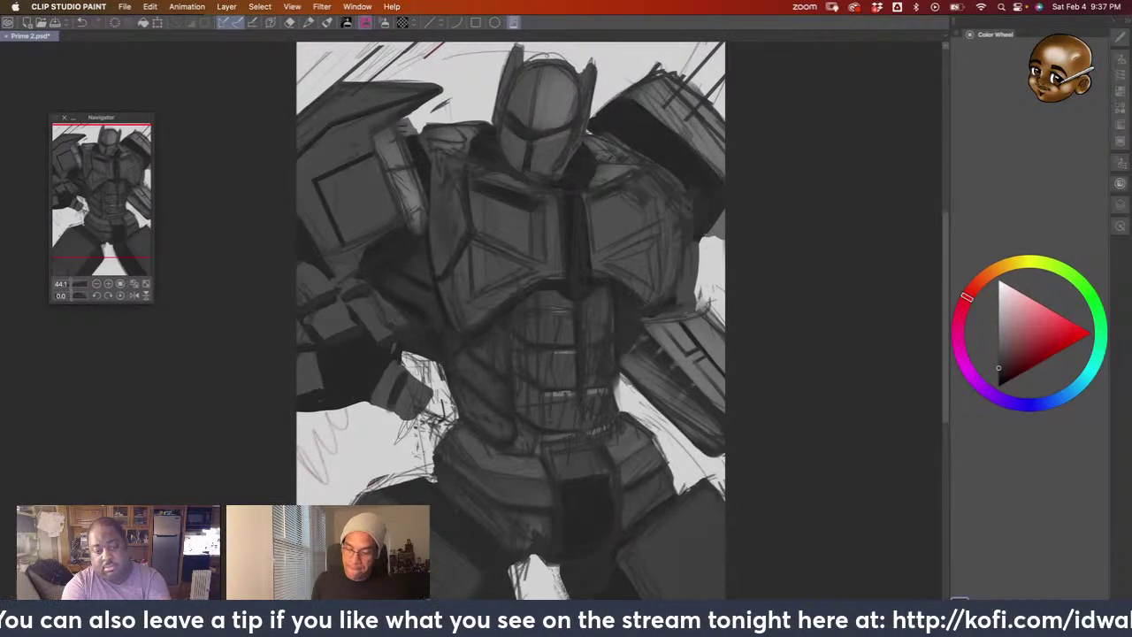
Sample greys from the artwork and paint a dark shadow band along the top of the right chest window
left_click(397, 148, "alt")
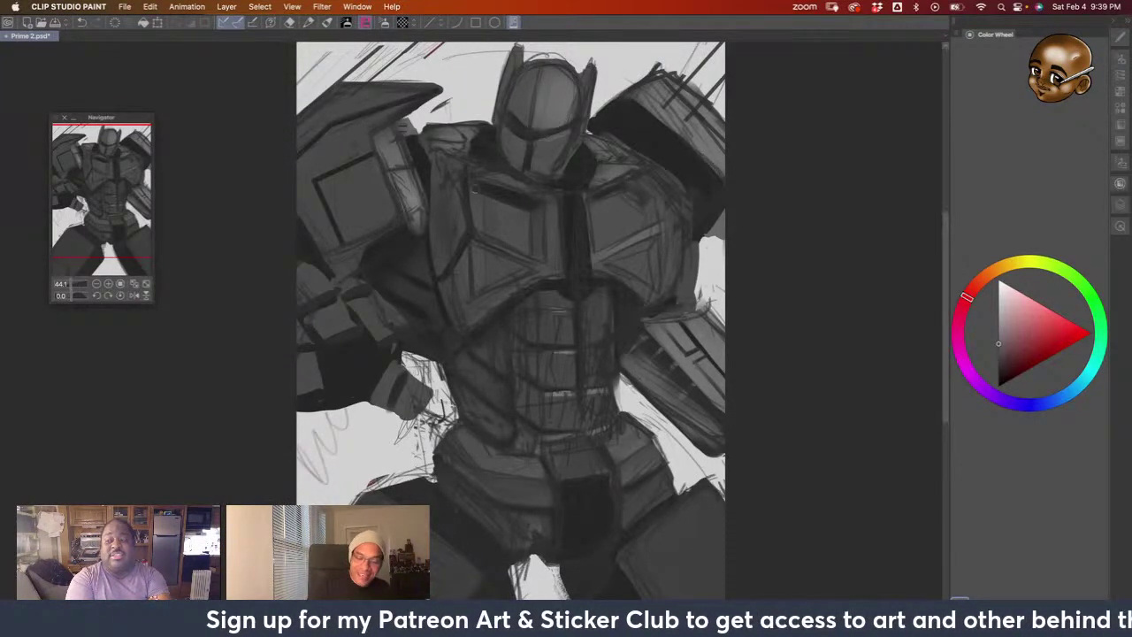
left_click(524, 197, "alt")
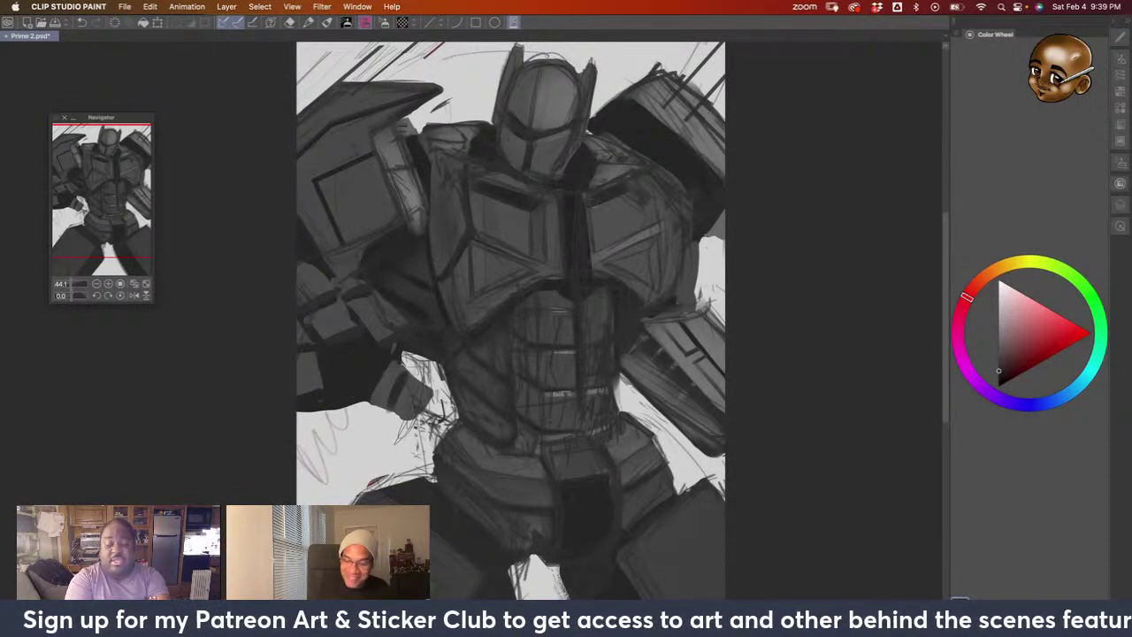
left_click_drag(587, 207, 645, 176)
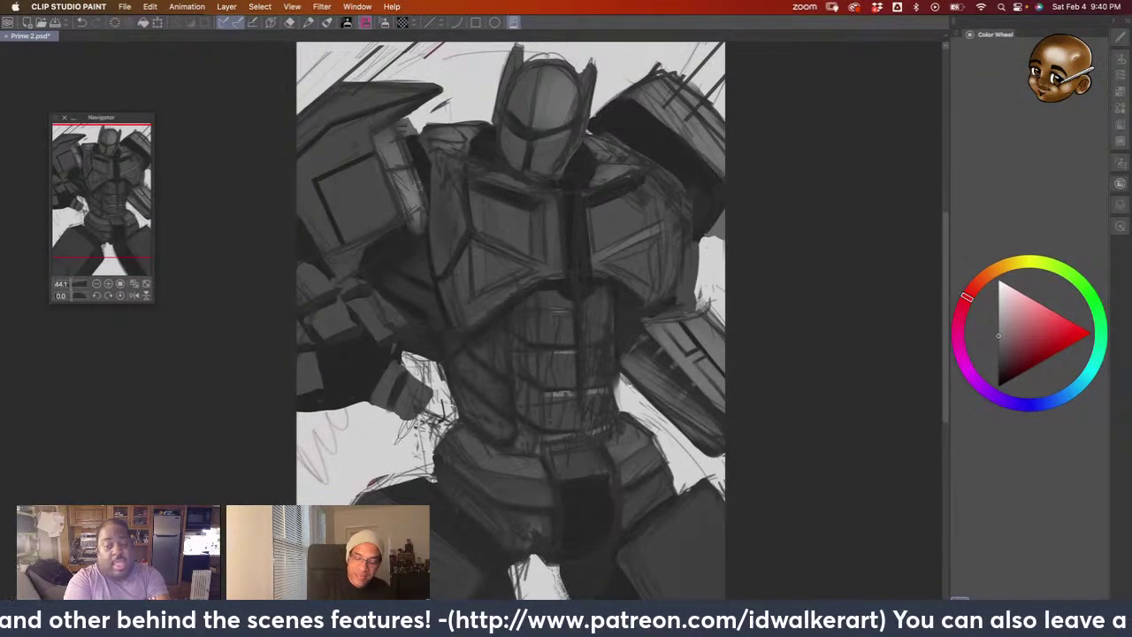
Highlight the diagonal strut and inner vertical frame of the left chest panel with lighter grey, toning down the frame stroke
left_click(419, 186, "alt")
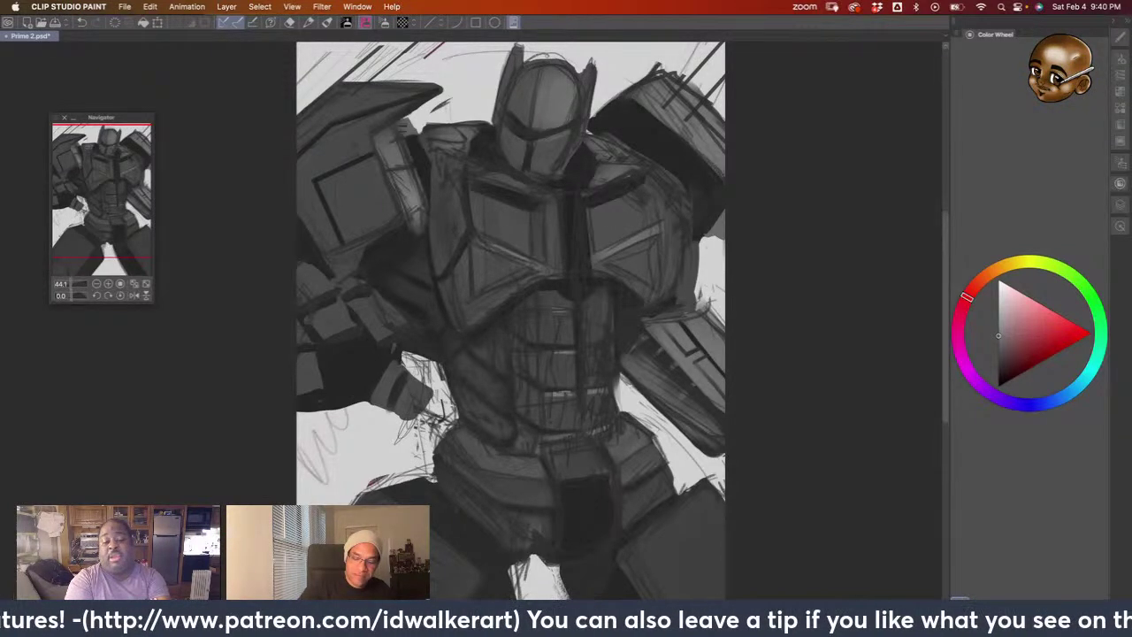
left_click_drag(492, 244, 542, 271)
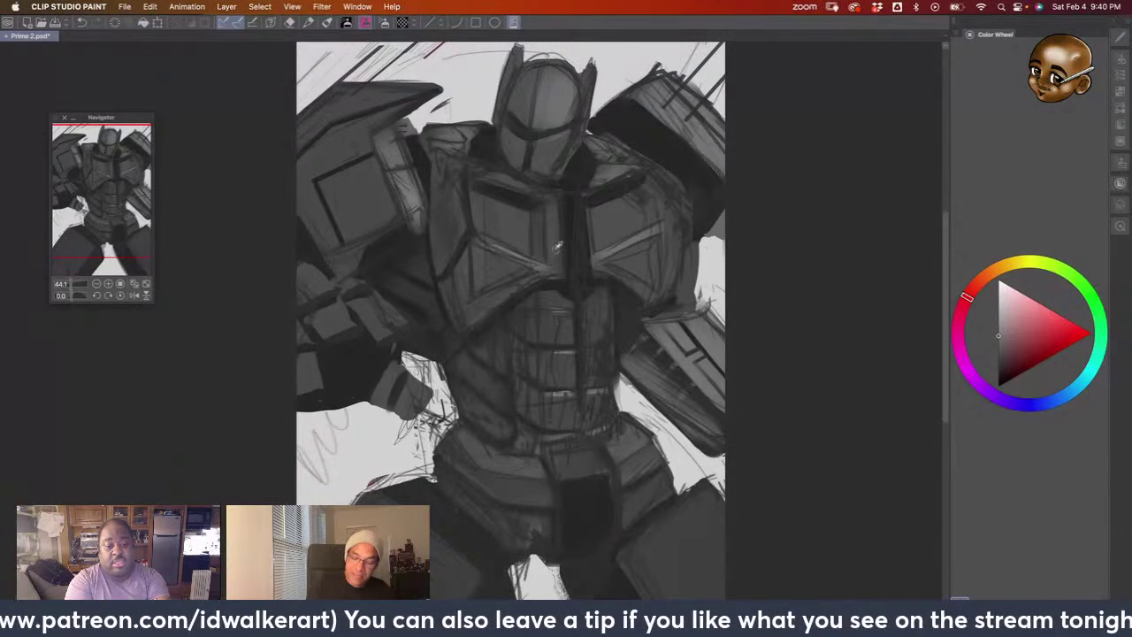
left_click_drag(556, 213, 552, 251)
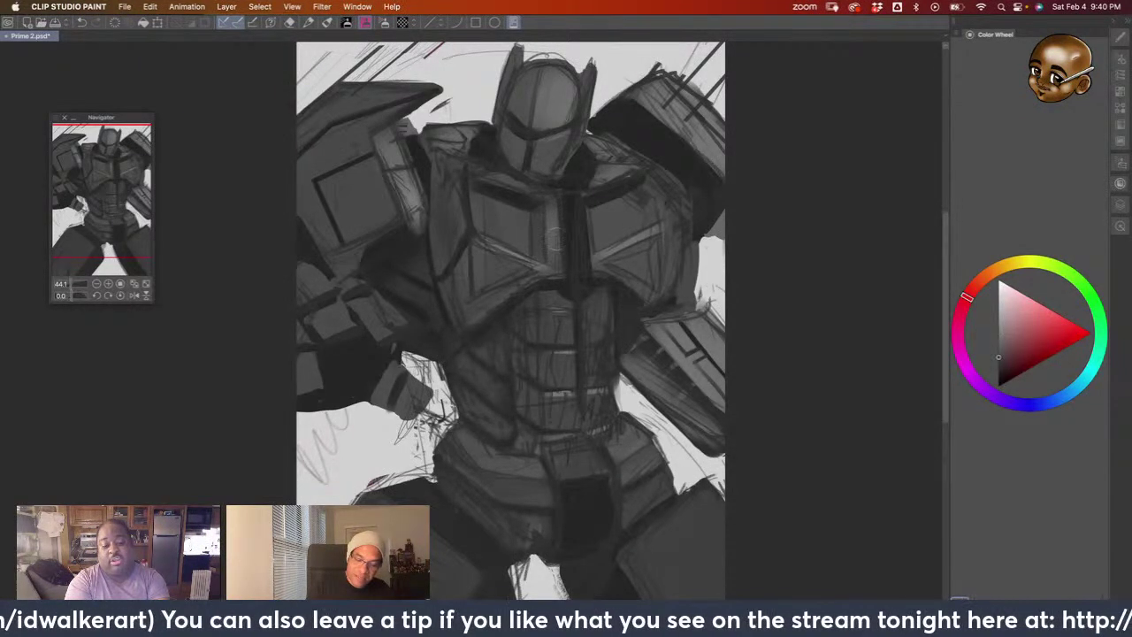
left_click_drag(564, 236, 552, 210)
left_click_drag(552, 211, 551, 201)
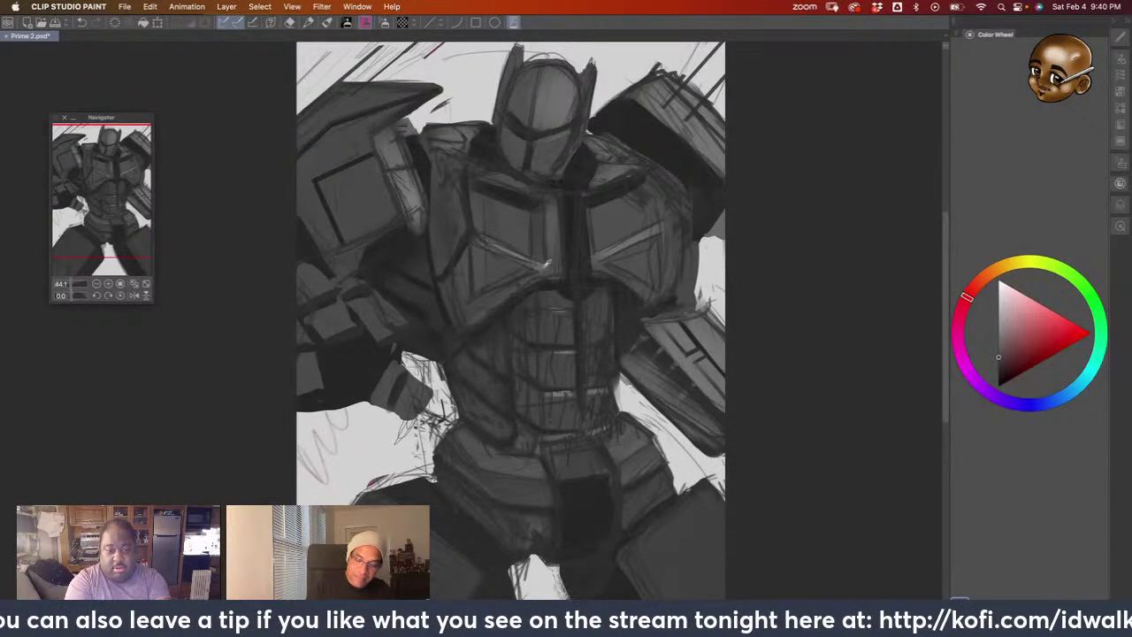
left_click_drag(547, 263, 553, 212)
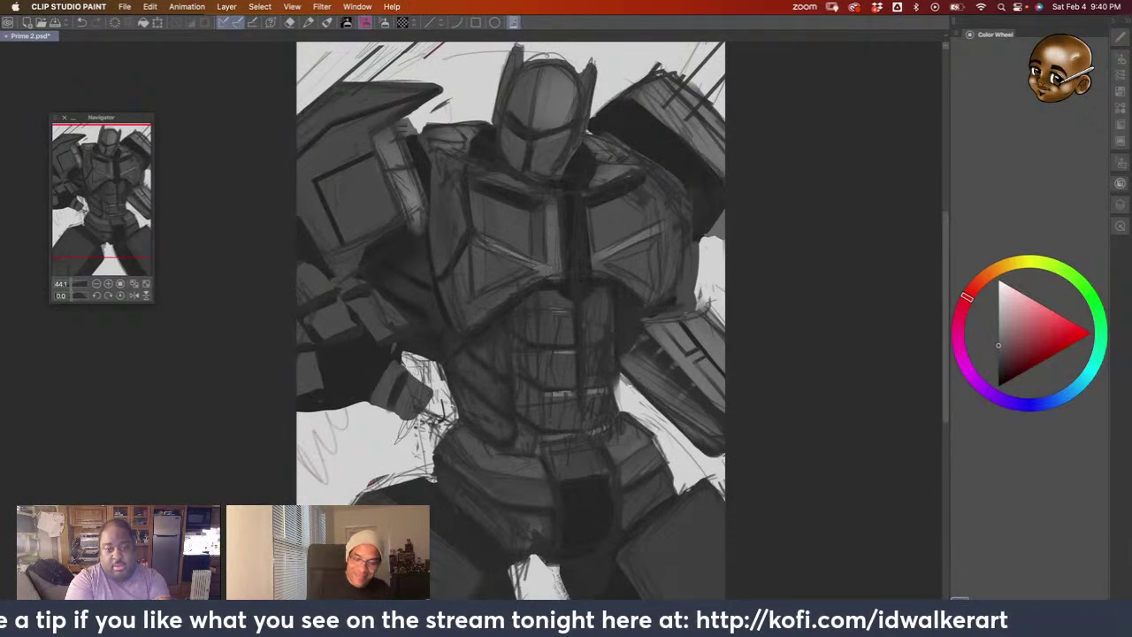
Paint a lighter inner frame edge on the right chest window and undo the last strokes around the window
left_click_drag(589, 211, 597, 246)
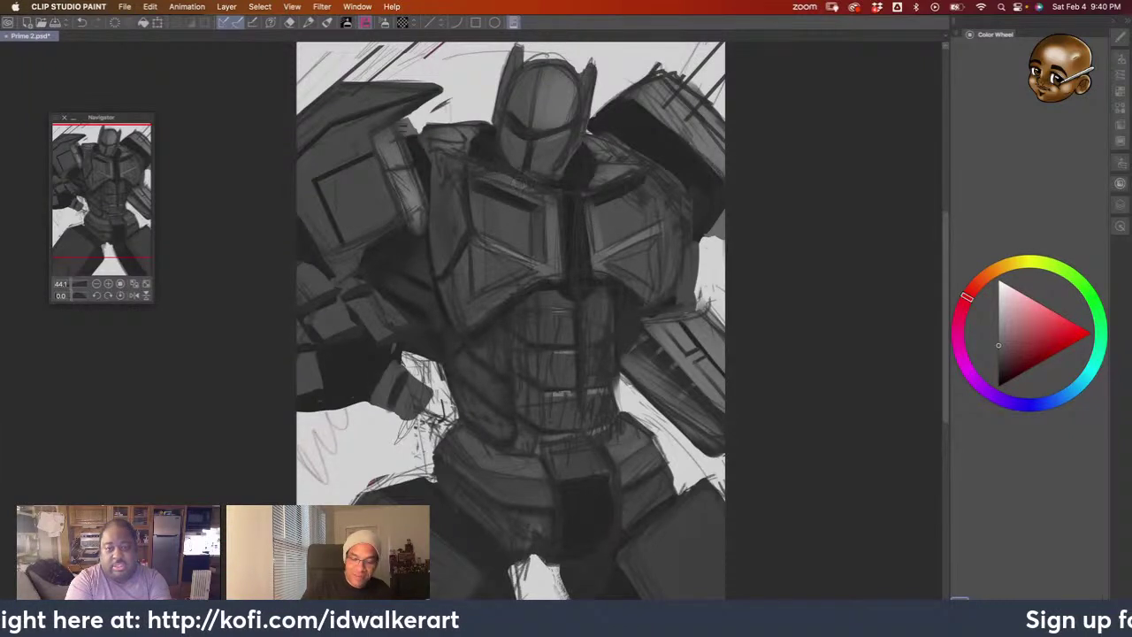
key("super+z")
key("super+z")
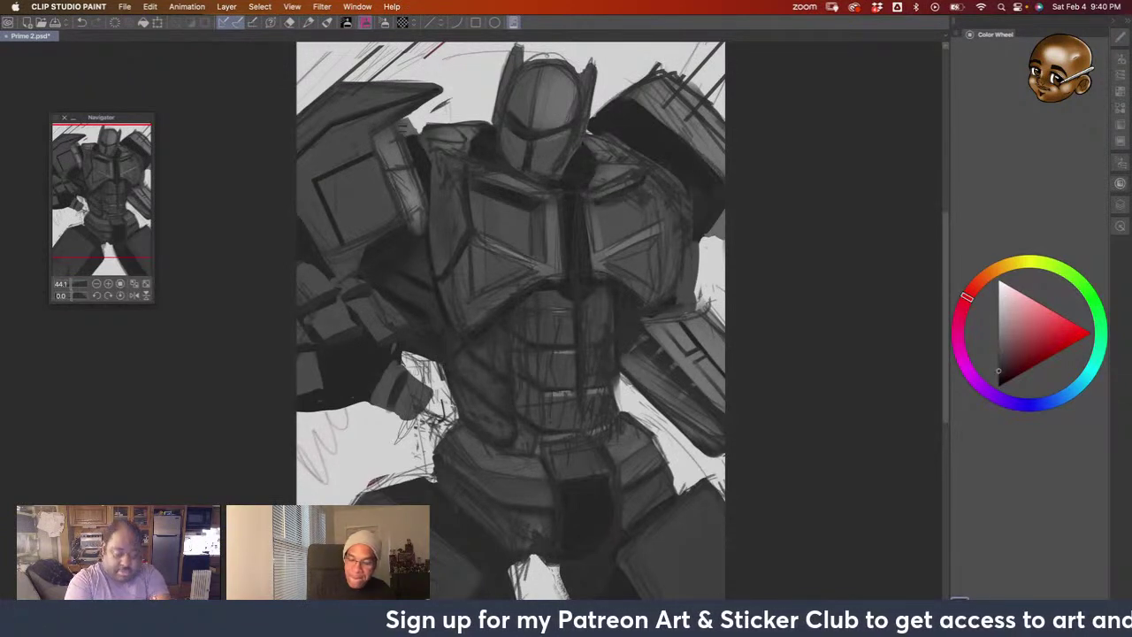
key("super+z")
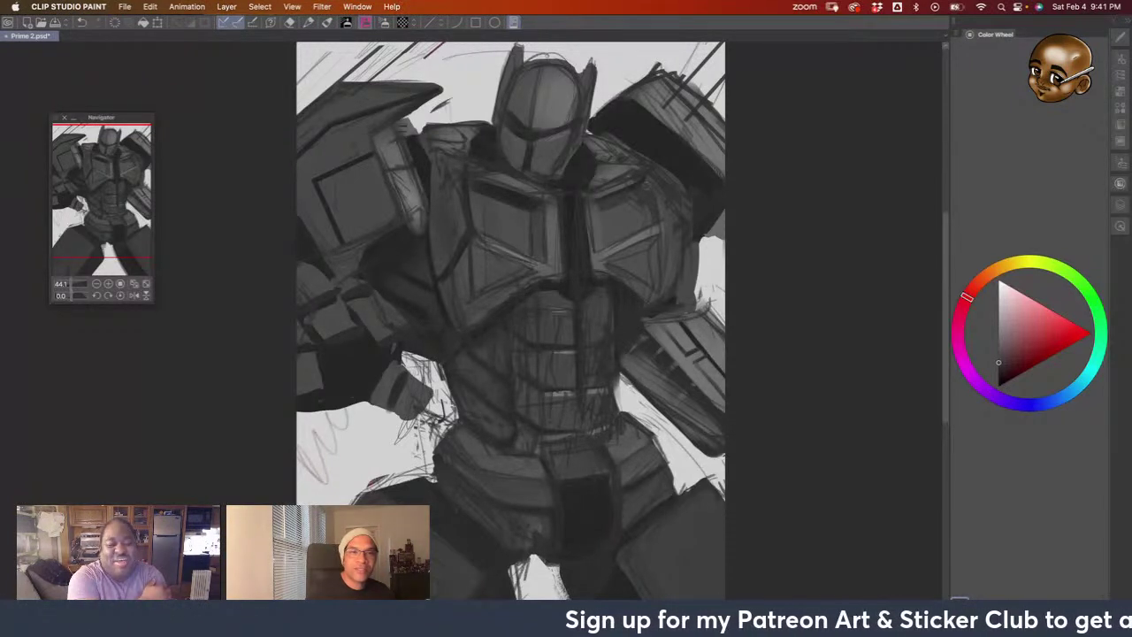
Sample greys from the chest and shoulder and lighten the outer frame edge of the left chest window
left_click(624, 210, "alt")
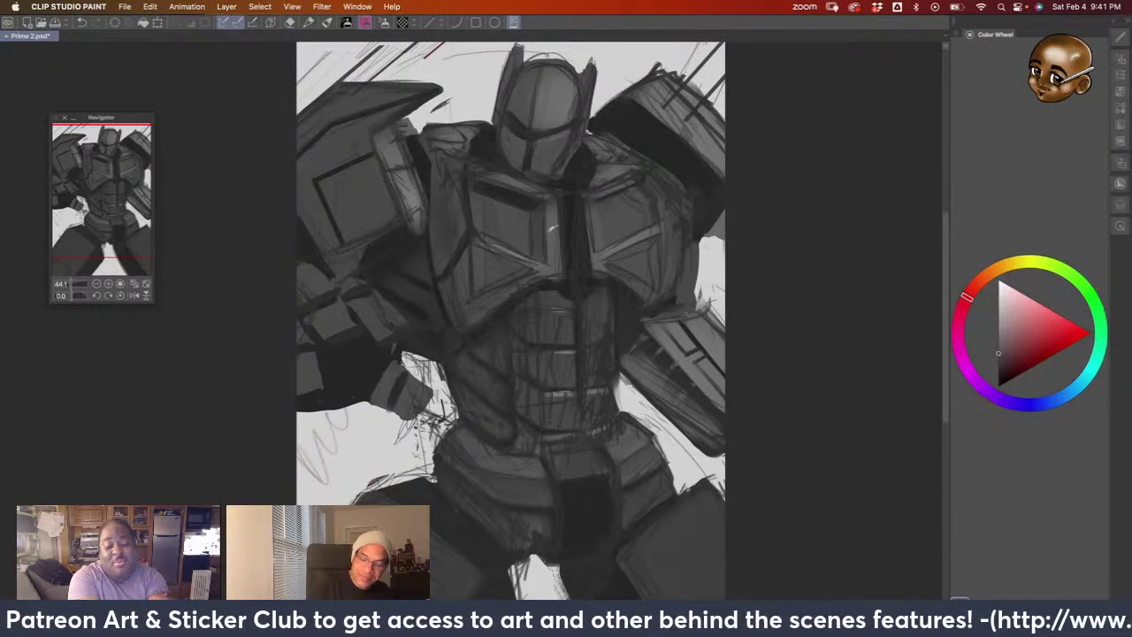
left_click(552, 229, "alt")
left_click_drag(473, 192, 479, 221)
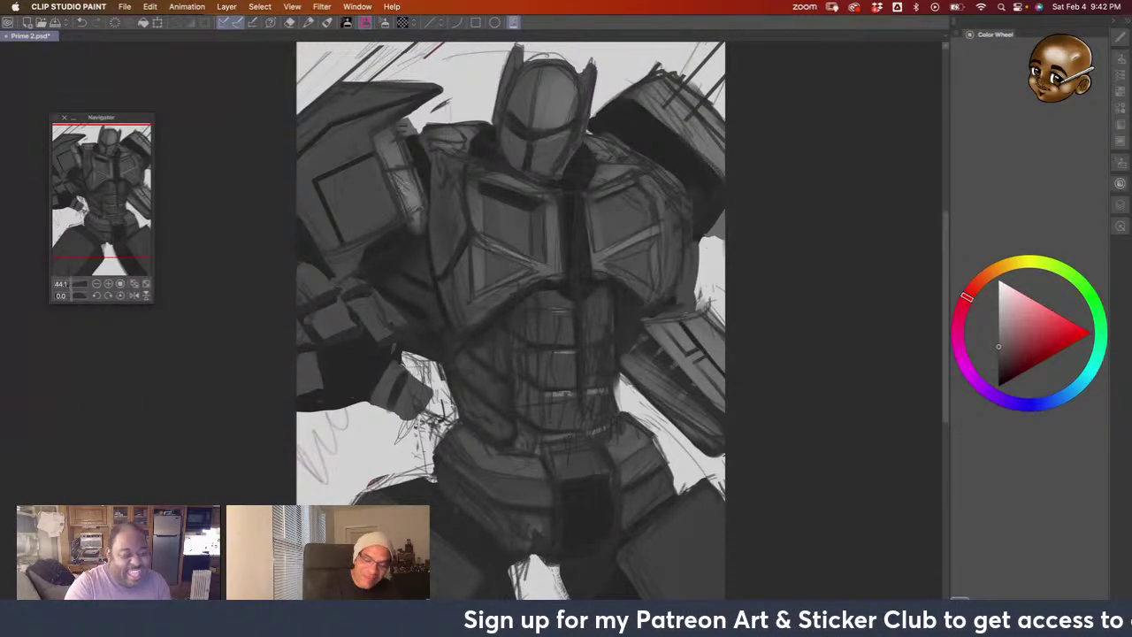
left_click(418, 192, "alt")
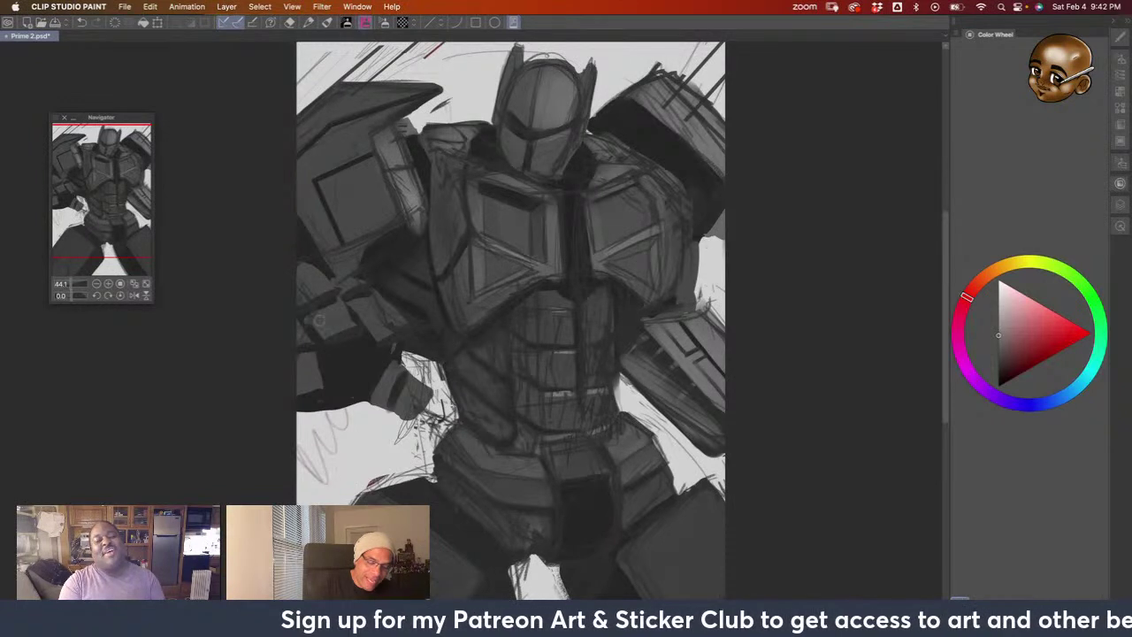
left_click(407, 174, "alt")
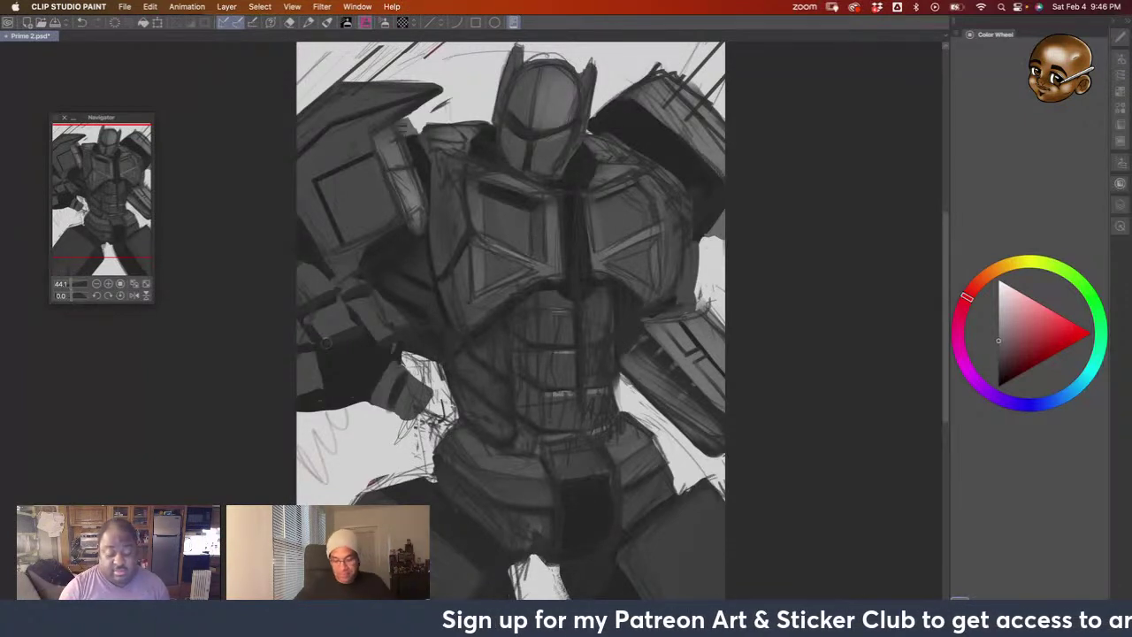
Sample a grey from the artwork and shade the glass of the left chest window below its dark top band
scroll(326, 343, "down", 2)
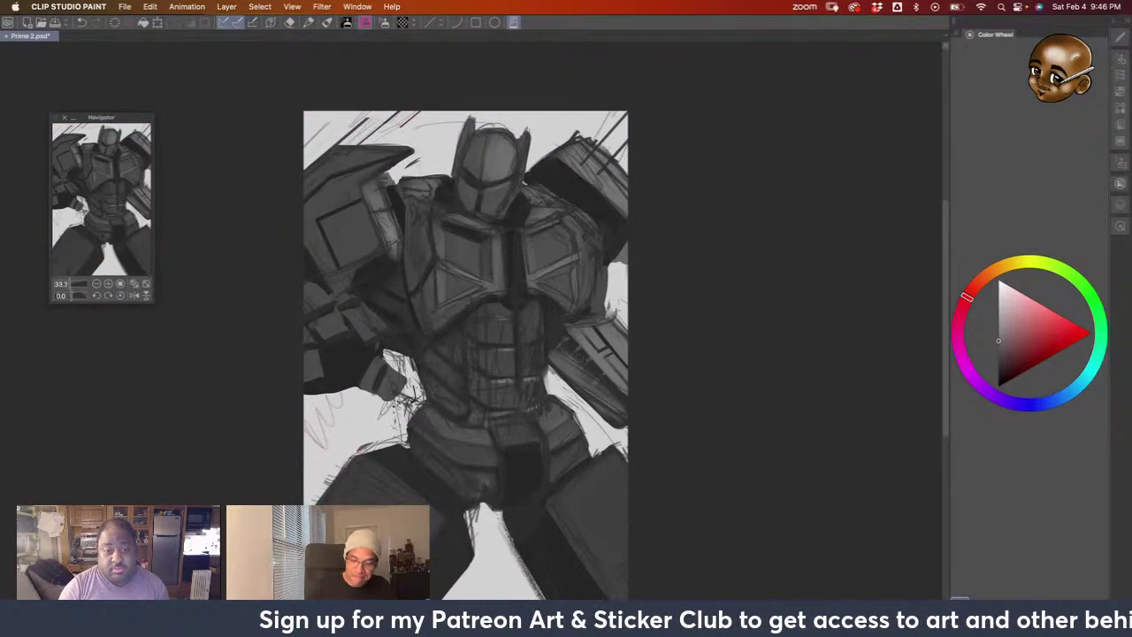
left_click_drag(581, 355, 683, 308)
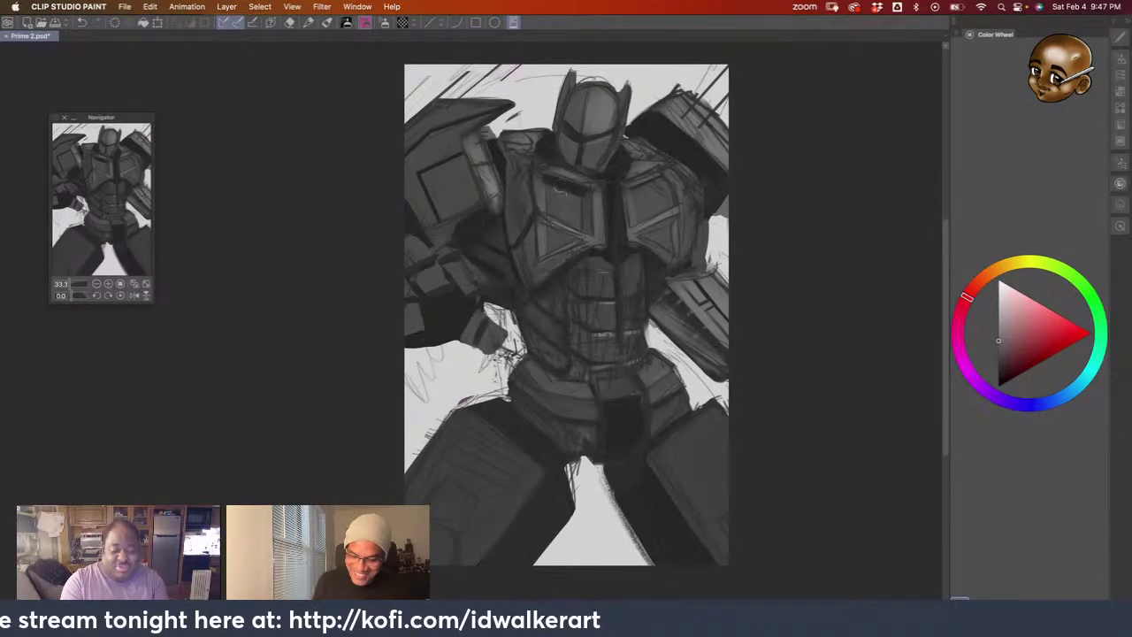
left_click(575, 109, "alt")
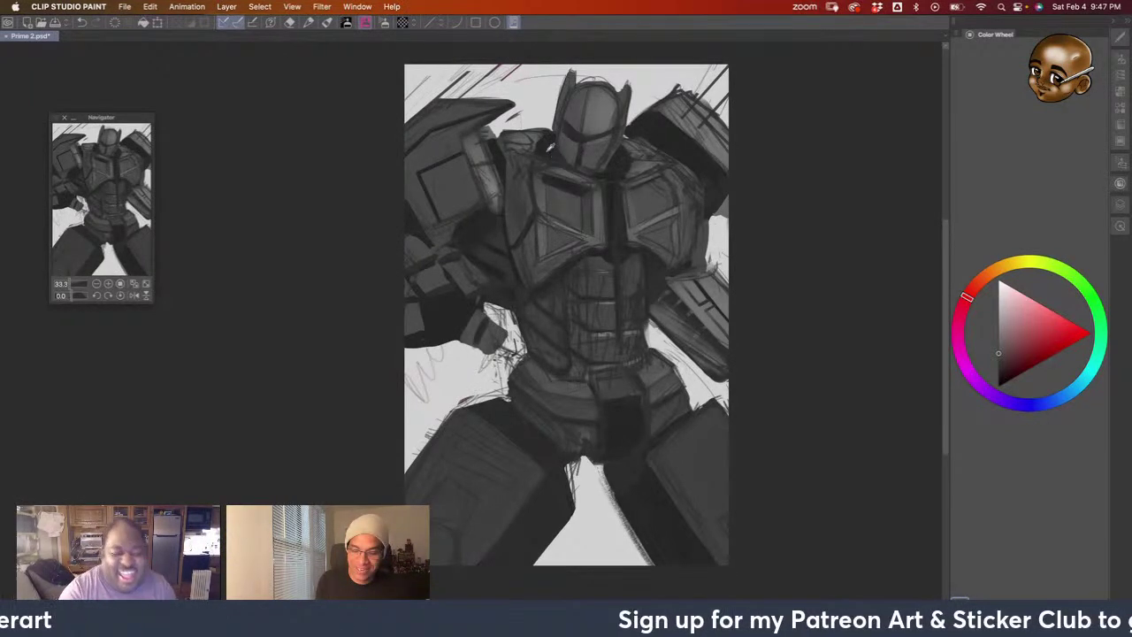
left_click(548, 199, "alt")
mouse_move(546, 196)
left_mouse_down()
mouse_move(557, 189)
mouse_move(563, 210)
left_mouse_up()
left_click(569, 205, "alt")
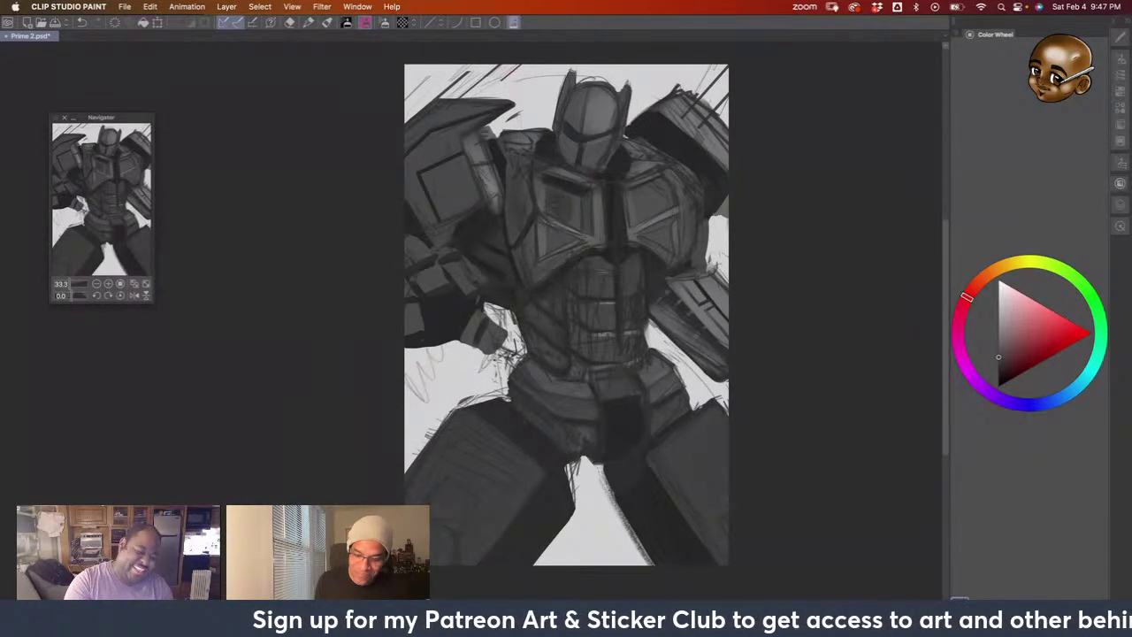
Blend sampled greys across the left chest window's interior and reinforce the dark shadow along its top edge
left_click(572, 217, "alt")
left_click_drag(573, 219, 545, 192)
left_click(546, 190, "alt")
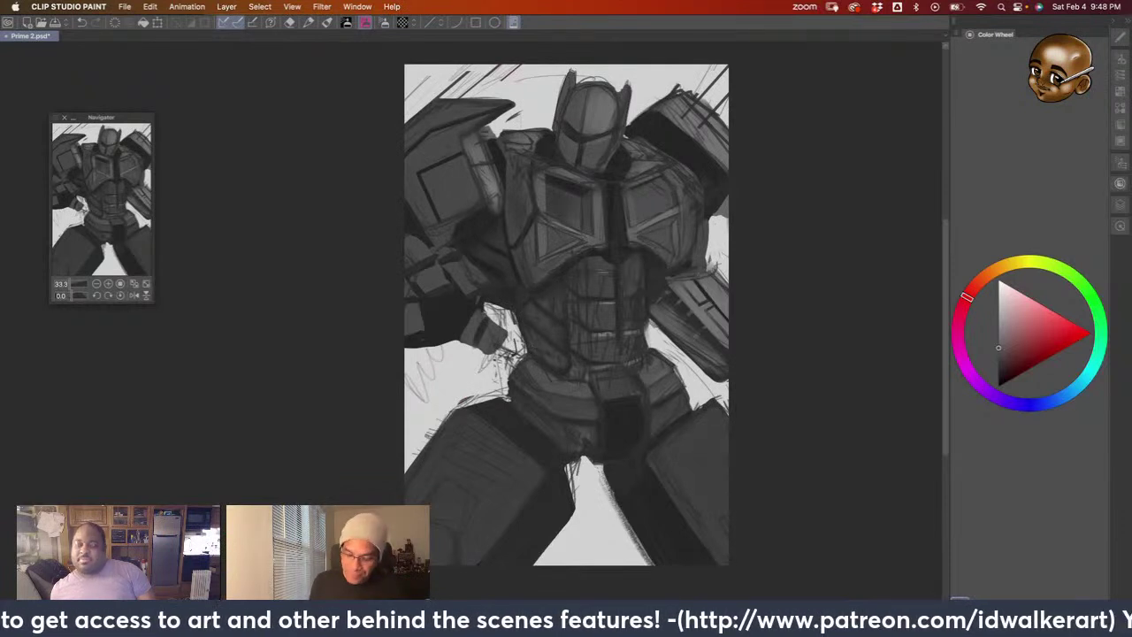
left_click(576, 207, "alt")
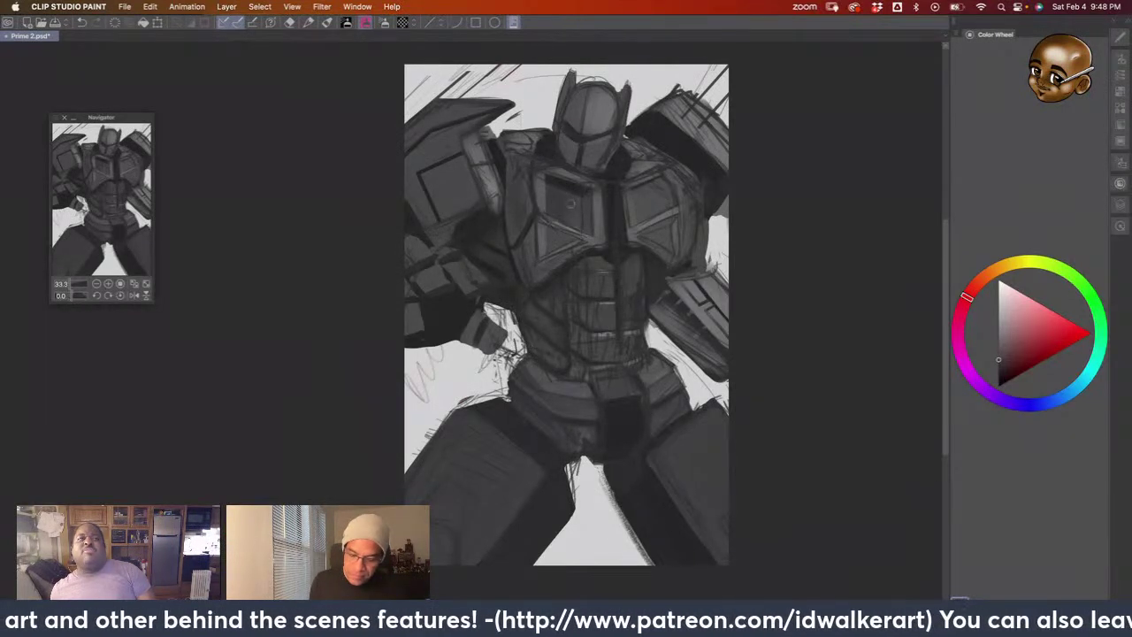
left_click(574, 184, "alt")
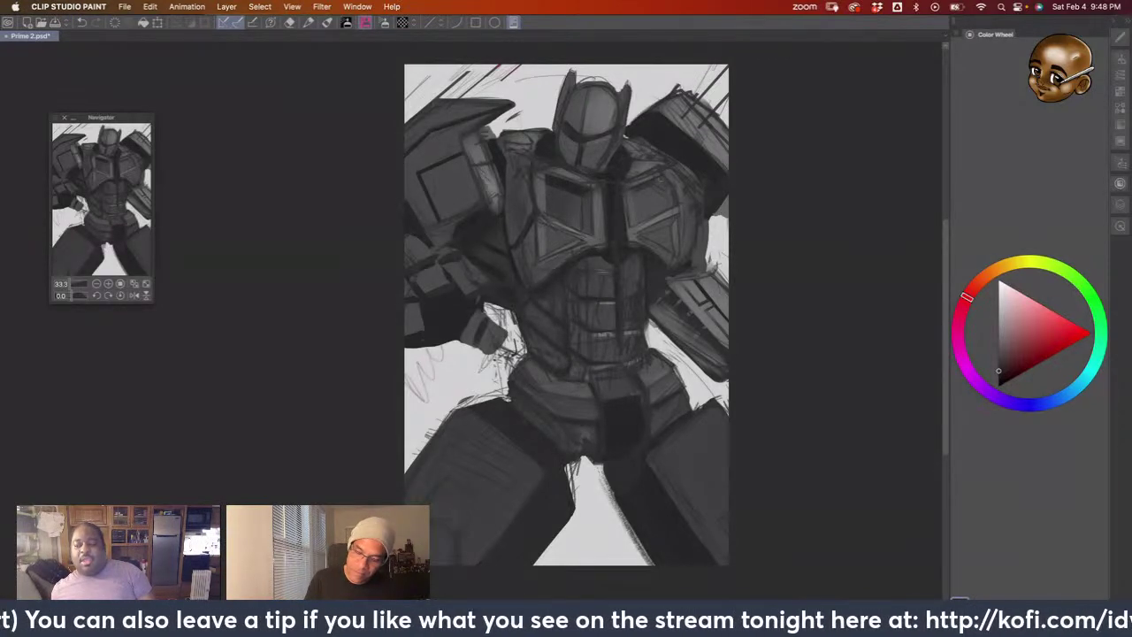
Shade the upper area and outer corner of the right chest window, softening the tones with a different brush
left_click(655, 190, "alt")
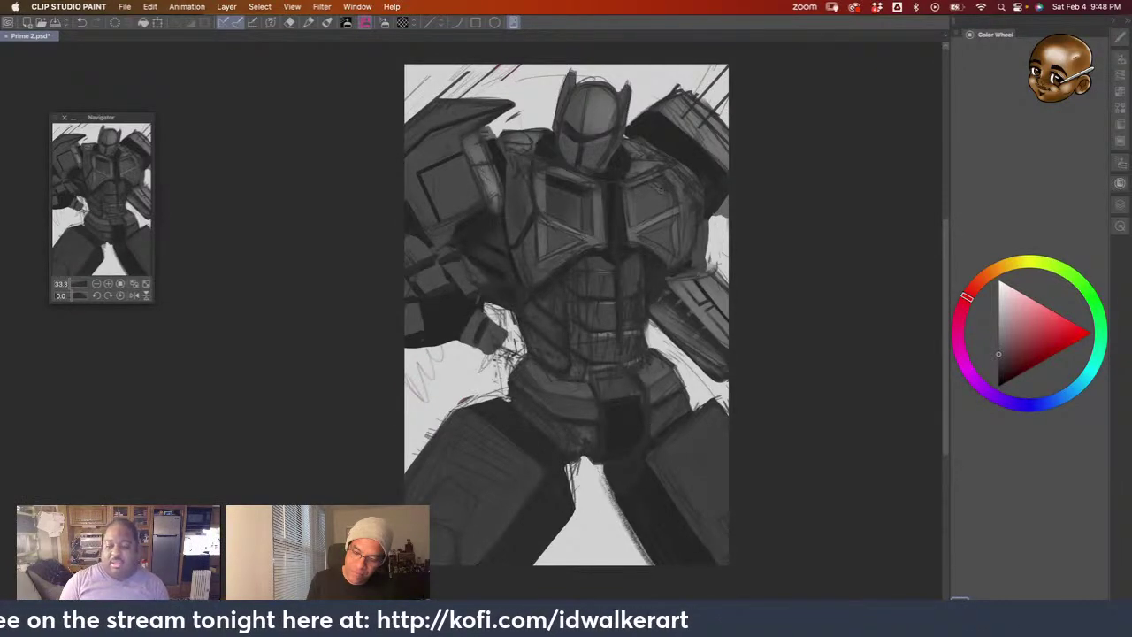
left_click(672, 180, "alt")
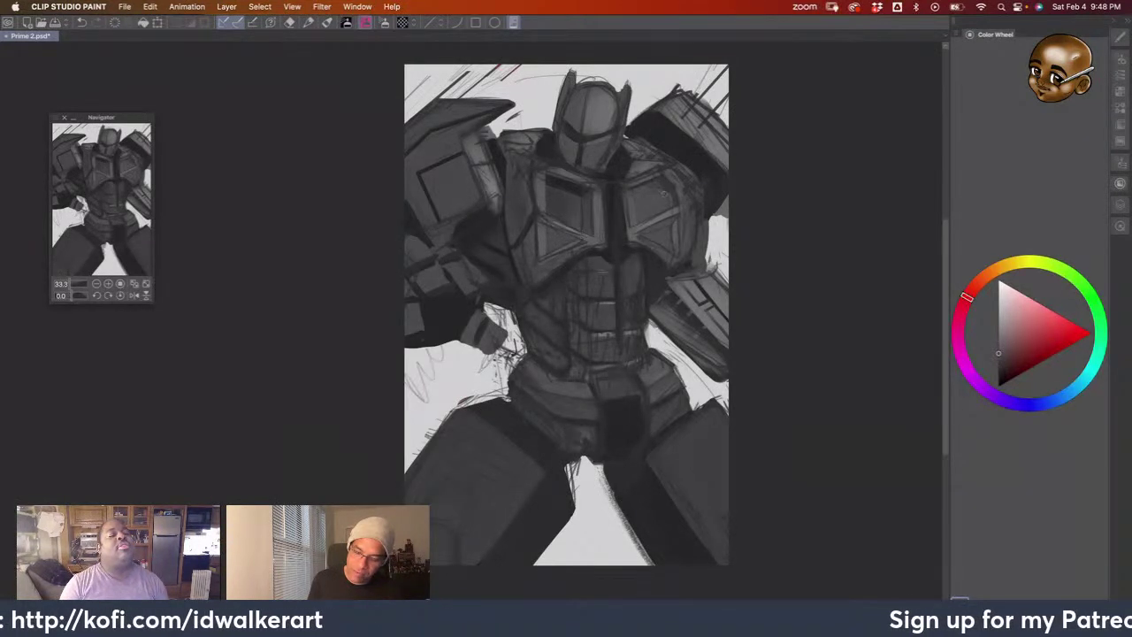
left_click(683, 188, "alt")
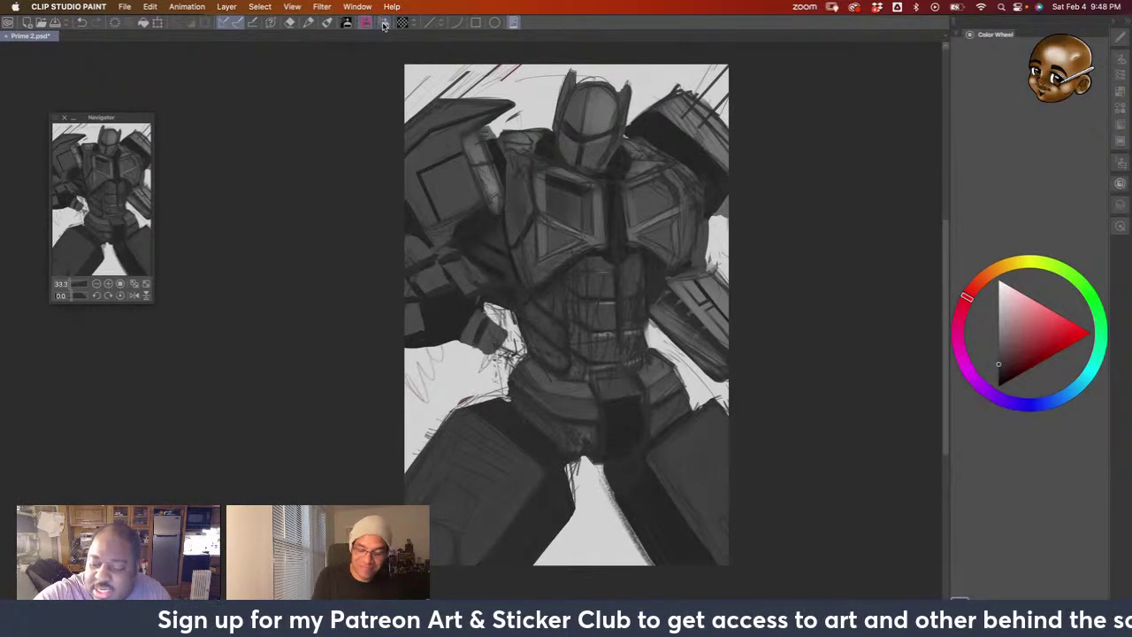
left_click(554, 143, "alt")
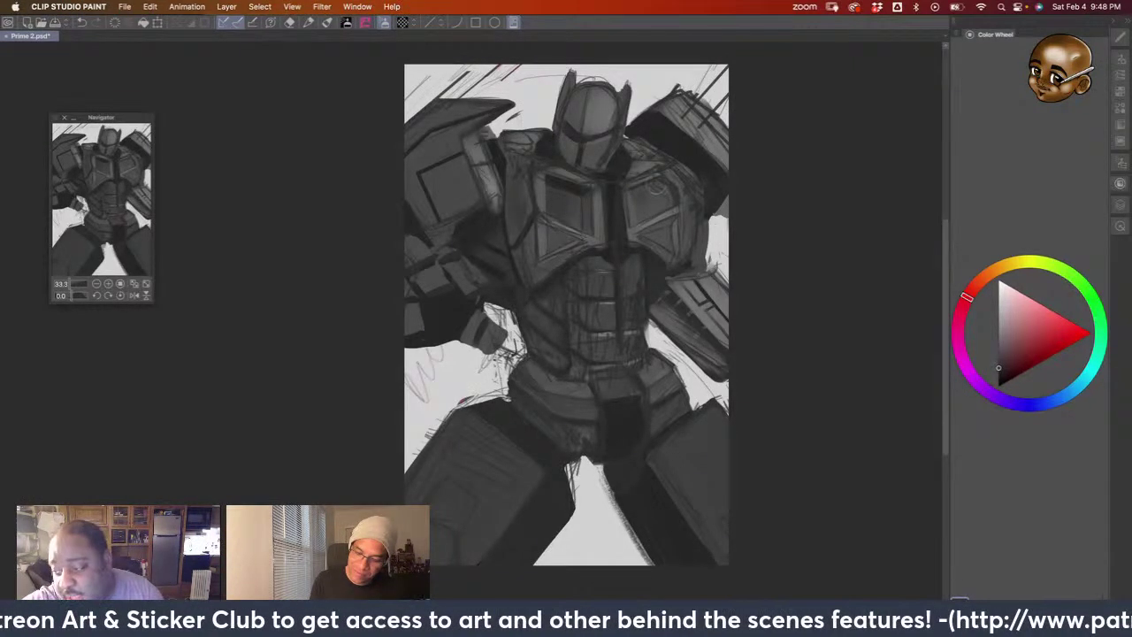
left_click(662, 200, "alt")
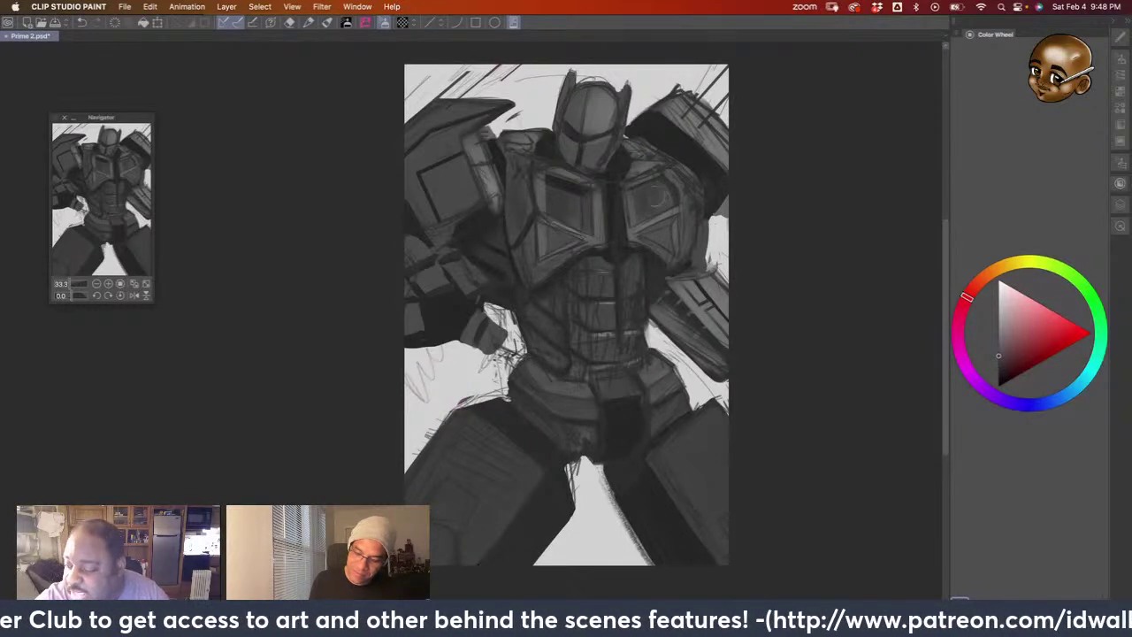
left_click(365, 23)
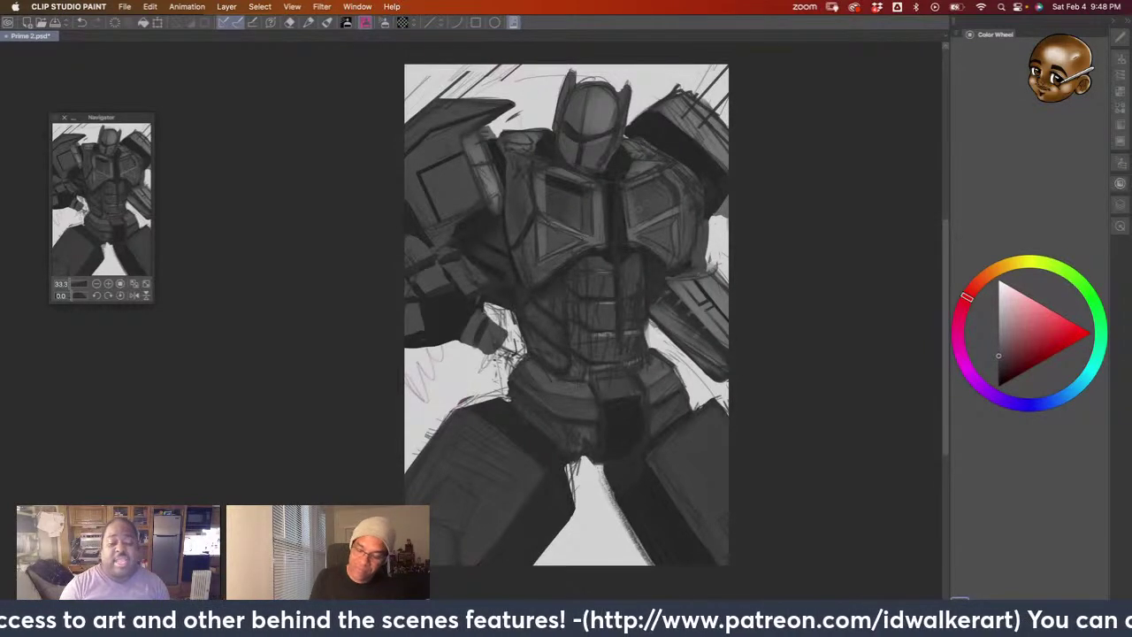
Sample greys from the left chest window and paint them along the right window's inner side and lower frame
left_click(632, 204, "alt")
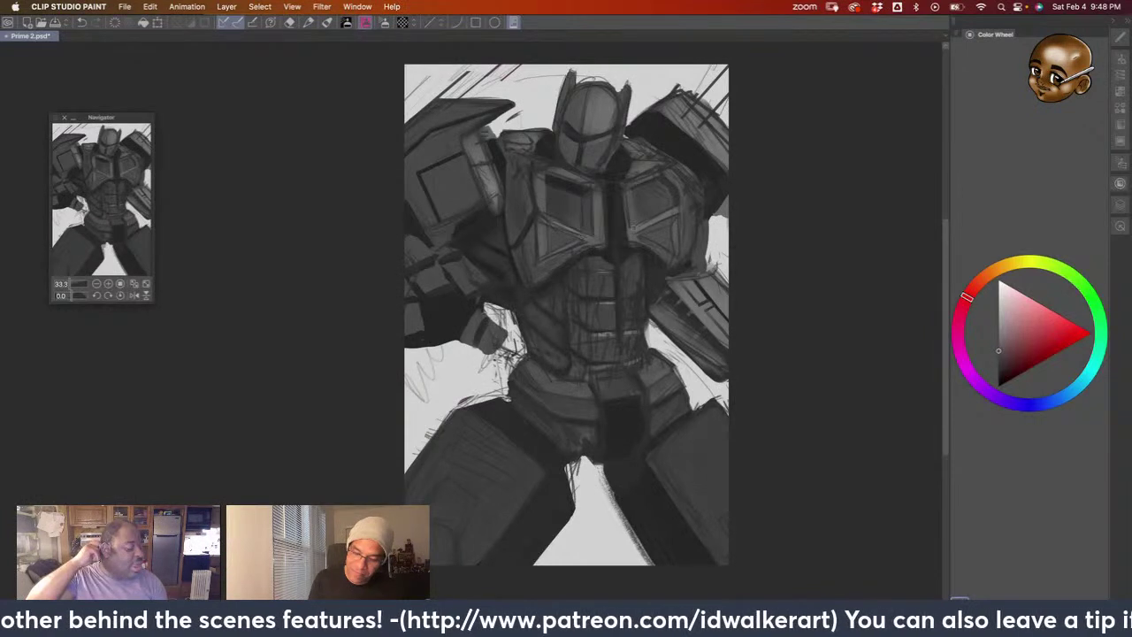
left_click(544, 187, "alt")
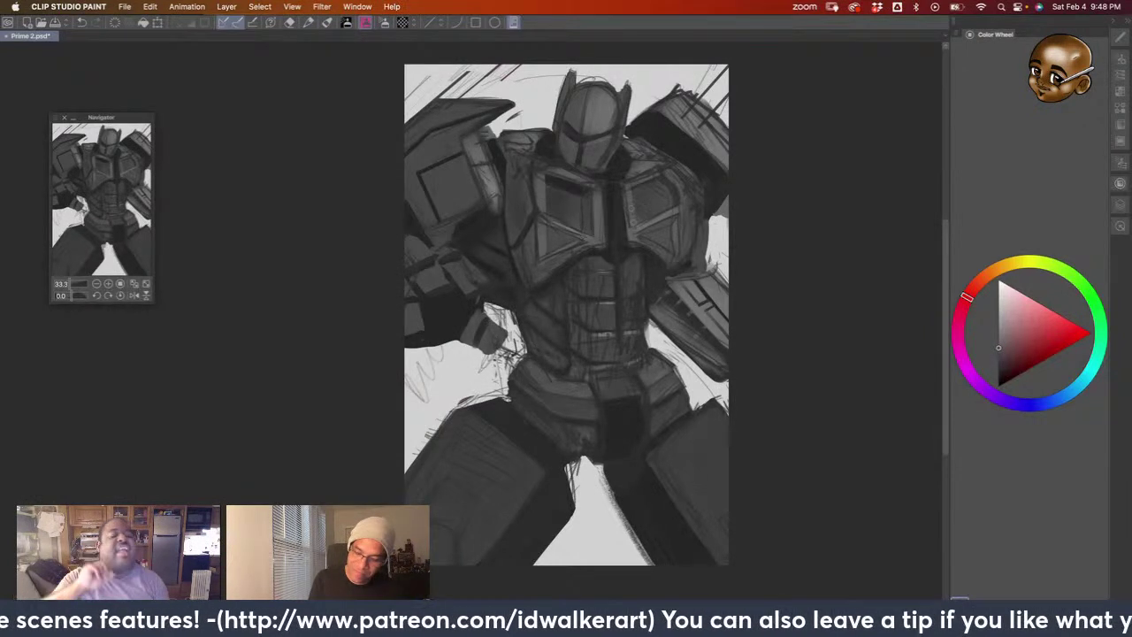
mouse_move(635, 200)
left_mouse_down()
mouse_move(637, 222)
mouse_move(628, 219)
mouse_move(657, 212)
left_mouse_up()
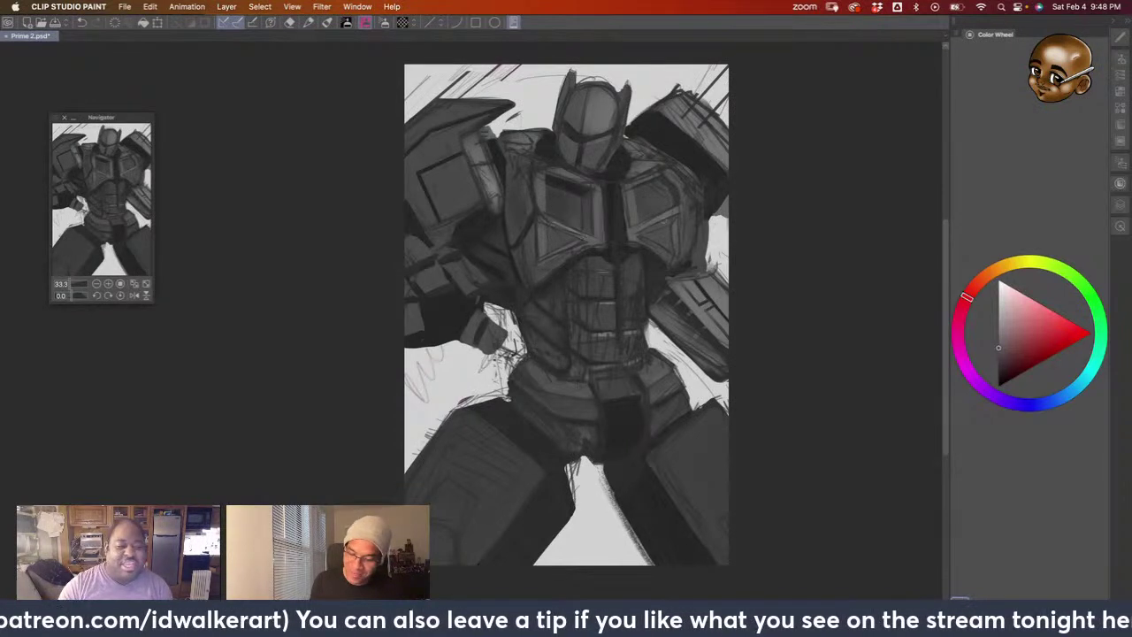
left_click(566, 198, "alt")
mouse_move(669, 228)
left_mouse_down()
mouse_move(644, 237)
mouse_move(671, 240)
mouse_move(661, 236)
left_mouse_up()
left_click(671, 219, "alt")
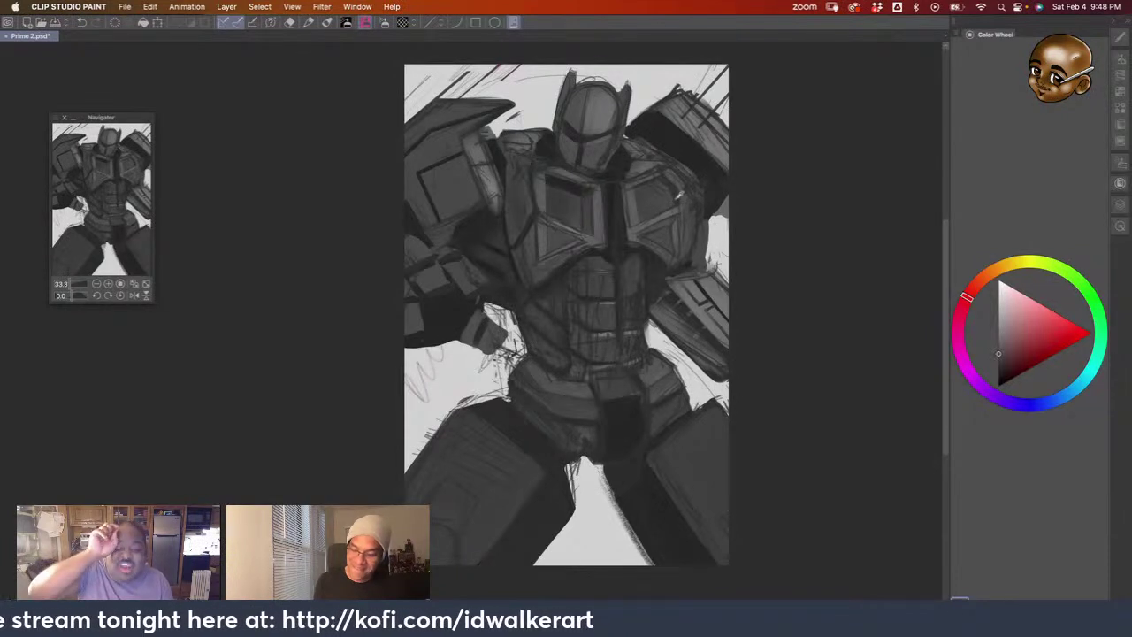
Refine the right chest window's outer corner and diagonal strut, and darken the triangular panel beneath it
left_click(679, 196, "alt")
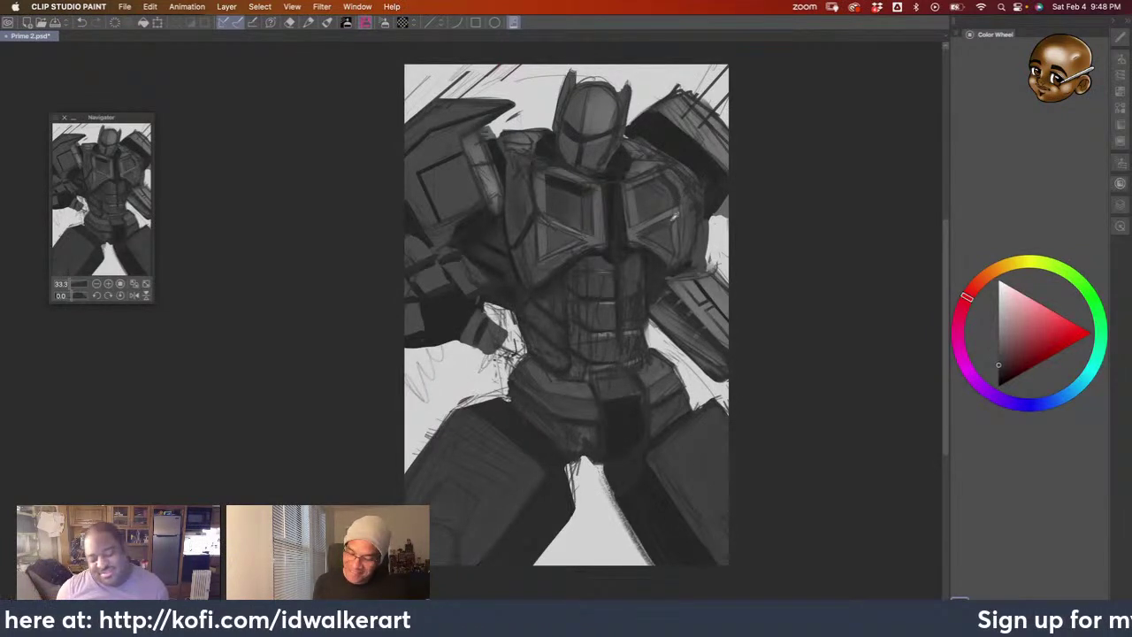
left_click(674, 218, "alt")
left_click(666, 234, "alt")
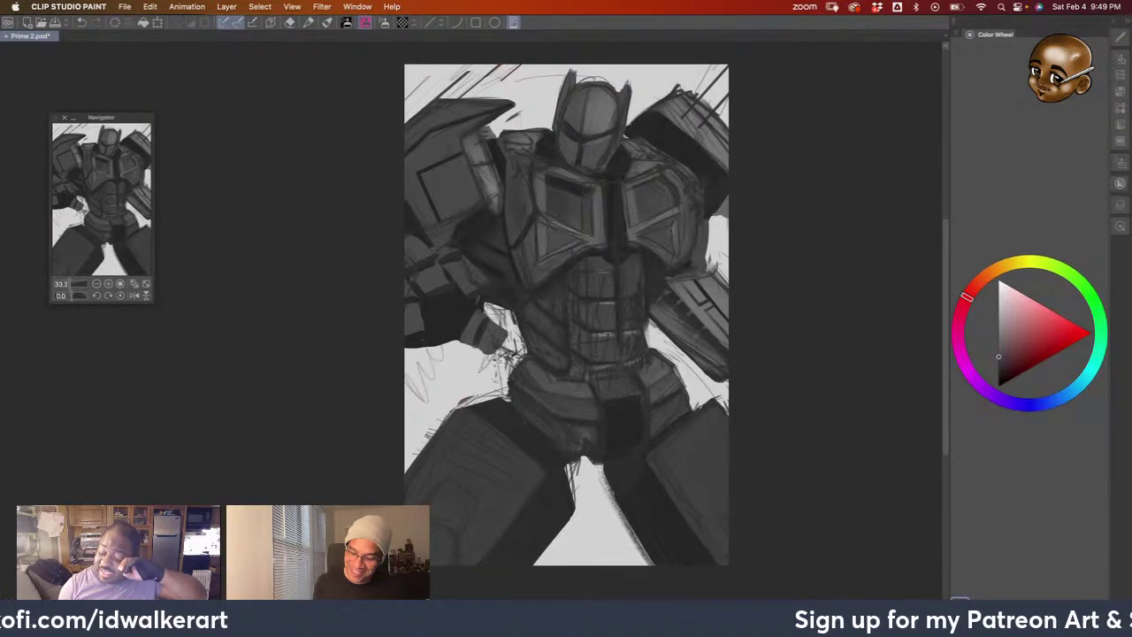
left_click(679, 229, "alt")
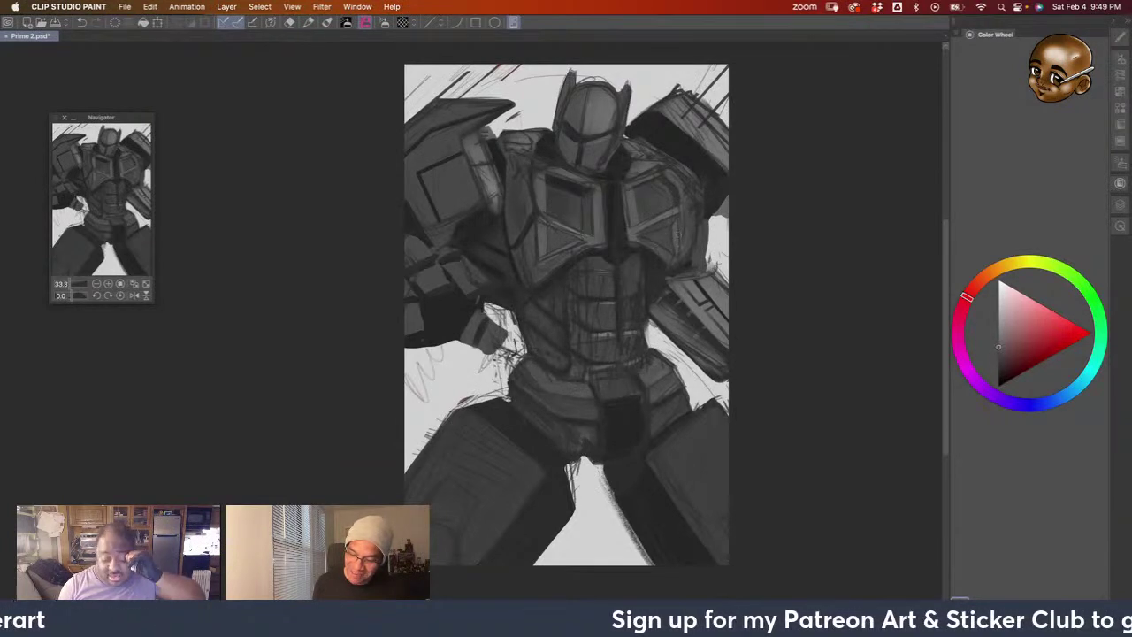
left_click(644, 208, "alt")
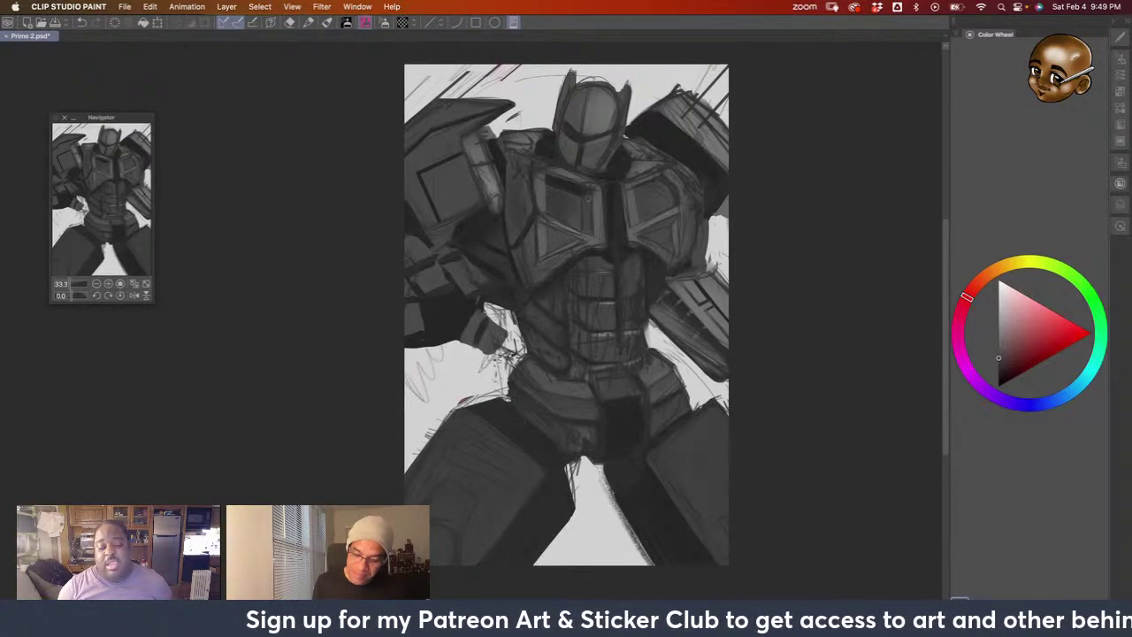
Sample a dark grey from the chest and darken the triangular panel below the left chest window
left_click(526, 201, "alt")
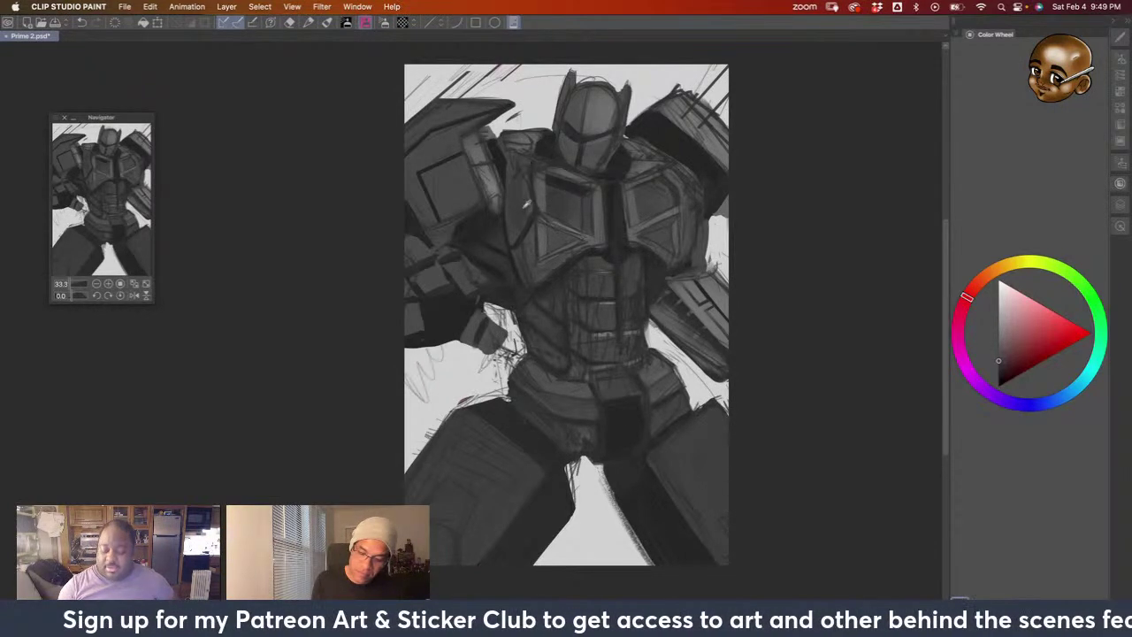
mouse_move(555, 226)
left_mouse_down()
mouse_move(549, 237)
mouse_move(573, 240)
left_mouse_up()
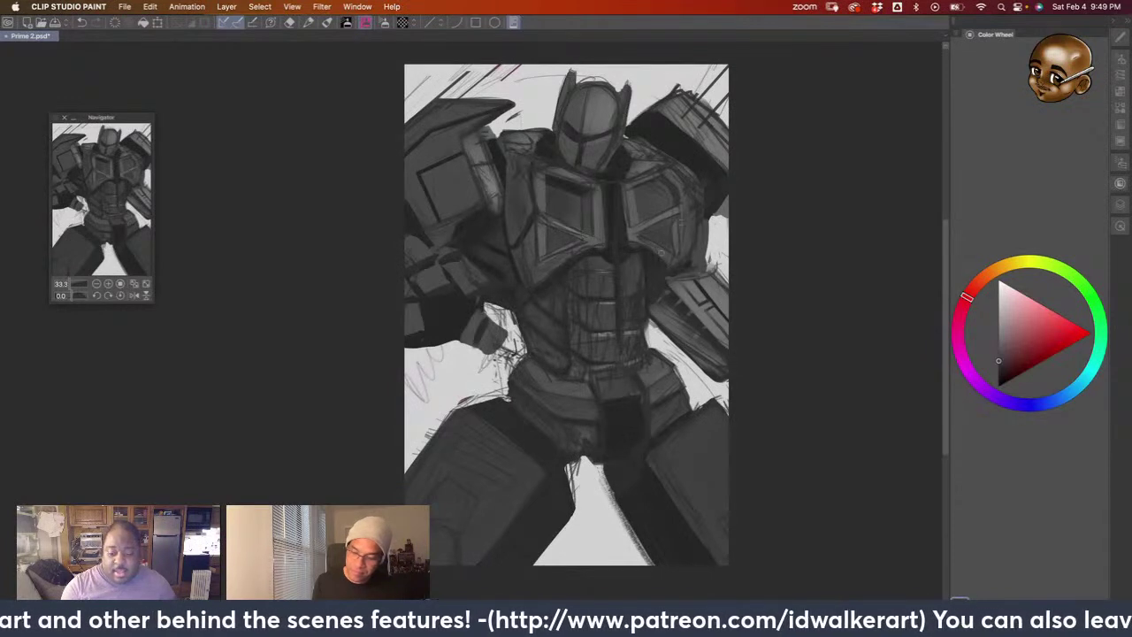
Sample dark greys and define the lower edge of the right chest panel beneath its triangular section
left_click(698, 154, "alt")
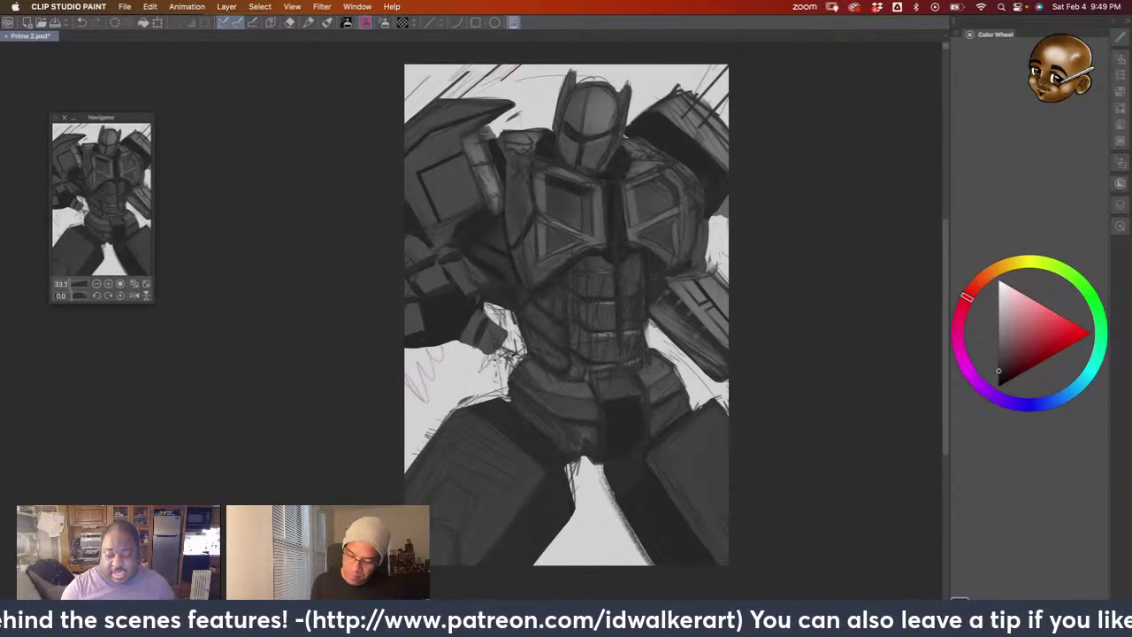
left_click(673, 254, "alt")
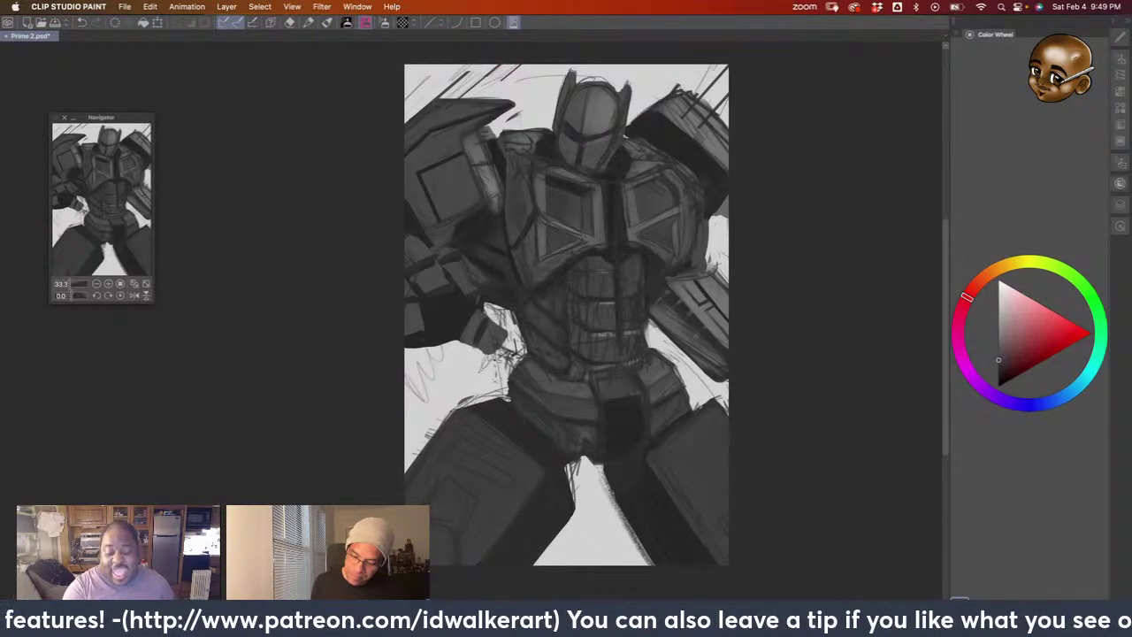
left_click(669, 252, "alt")
left_click(660, 259, "alt")
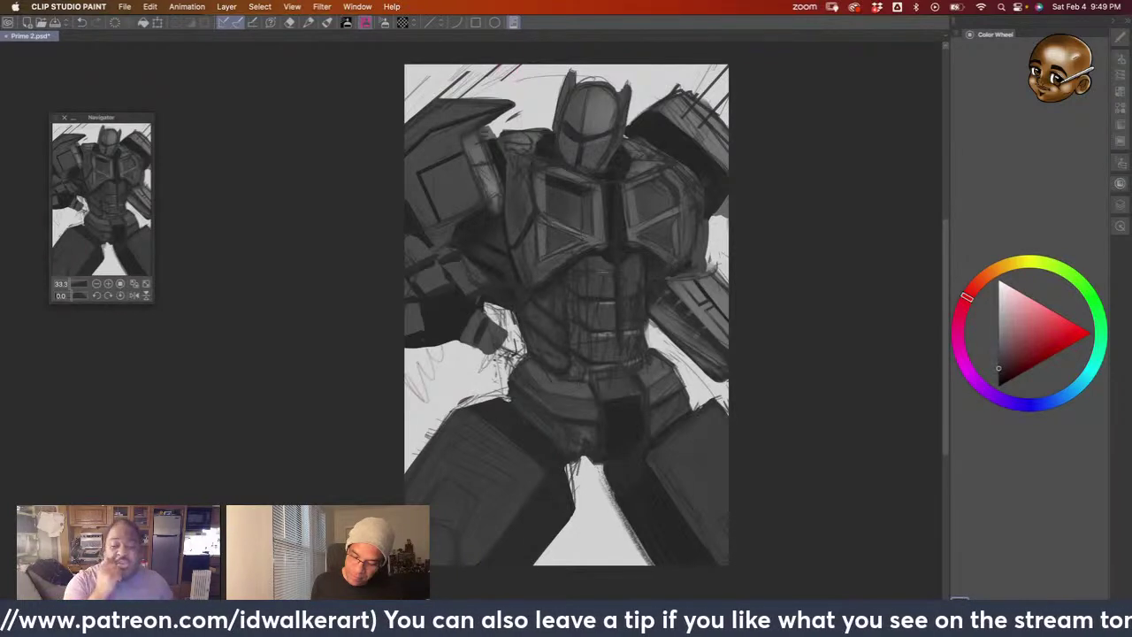
left_click(665, 252, "alt")
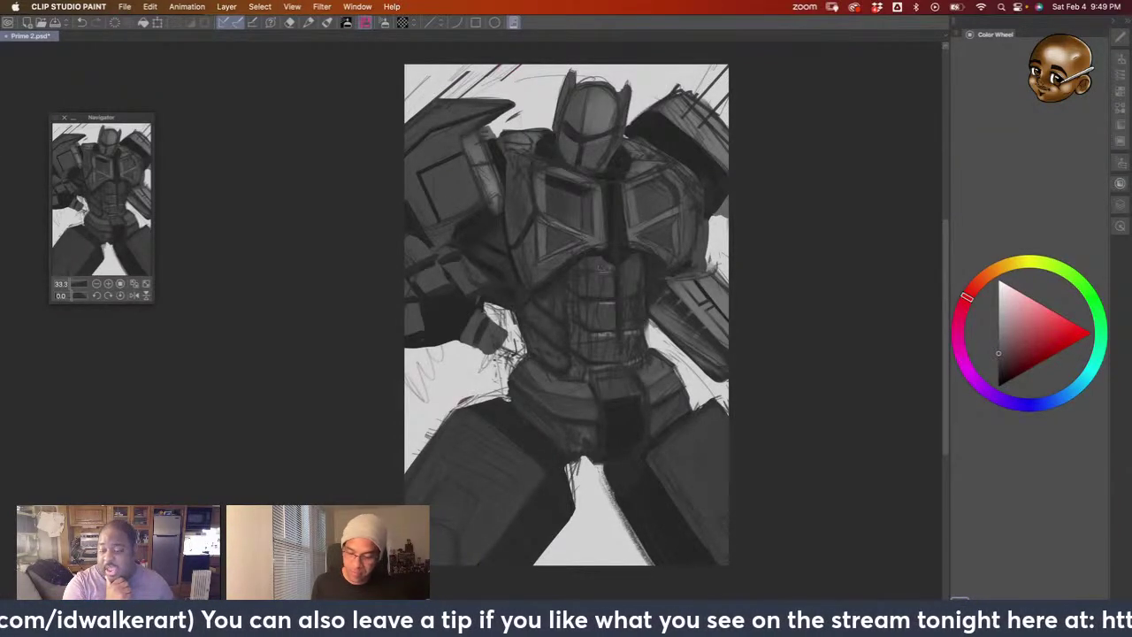
Darken the abdomen's centre seam and the gaps between its plates, and paint lighter grey strokes on its left side bands
left_click(614, 255, "alt")
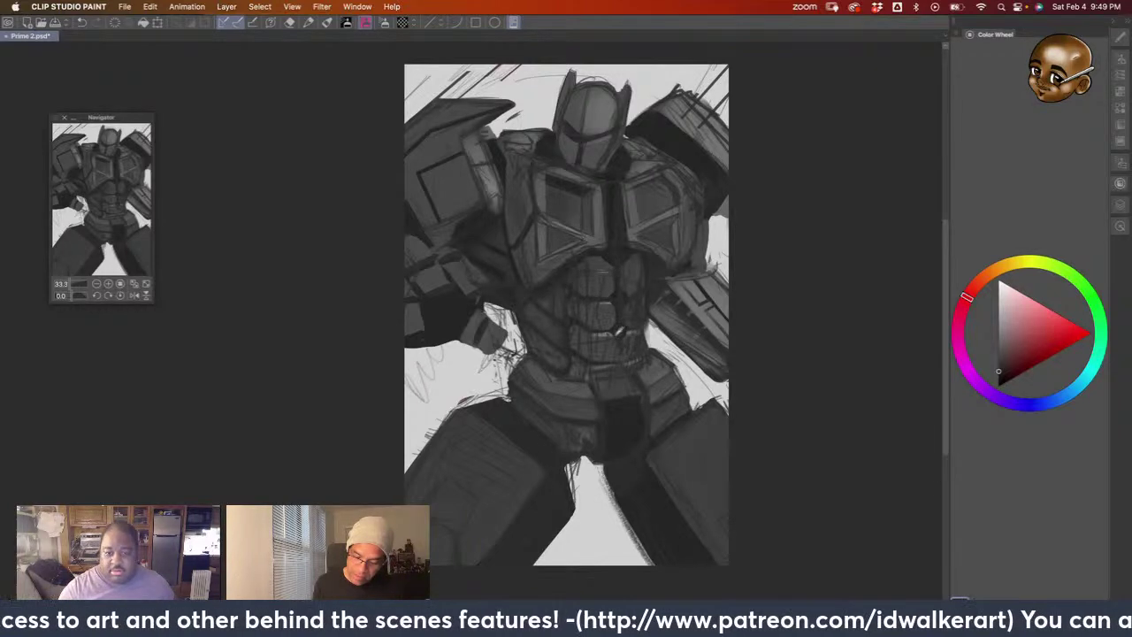
left_click(607, 332, "alt")
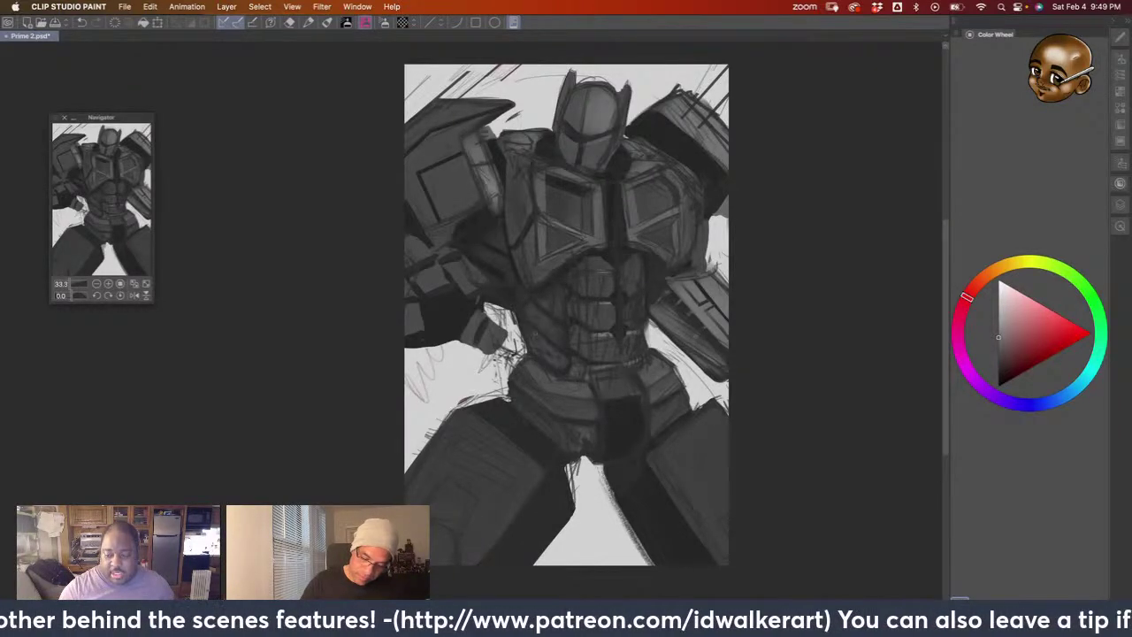
left_click_drag(536, 334, 551, 346)
left_click_drag(536, 306, 549, 320)
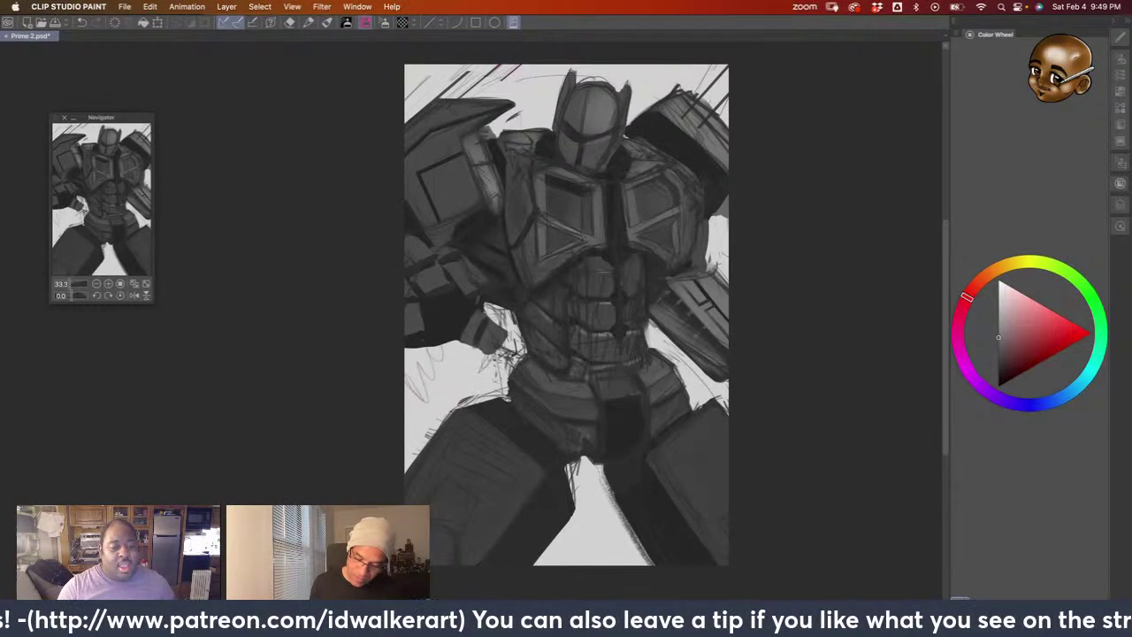
Paint dark separations along the left edge of the abdominal plates and shade the top plate under the chest
left_click(579, 318, "alt")
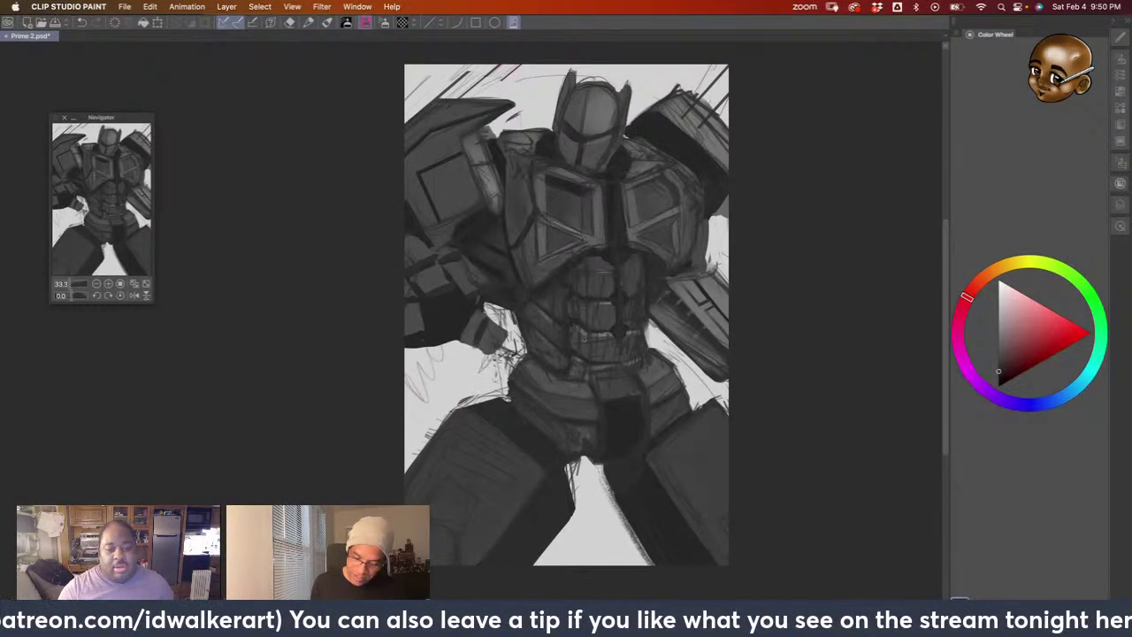
left_click_drag(583, 327, 582, 354)
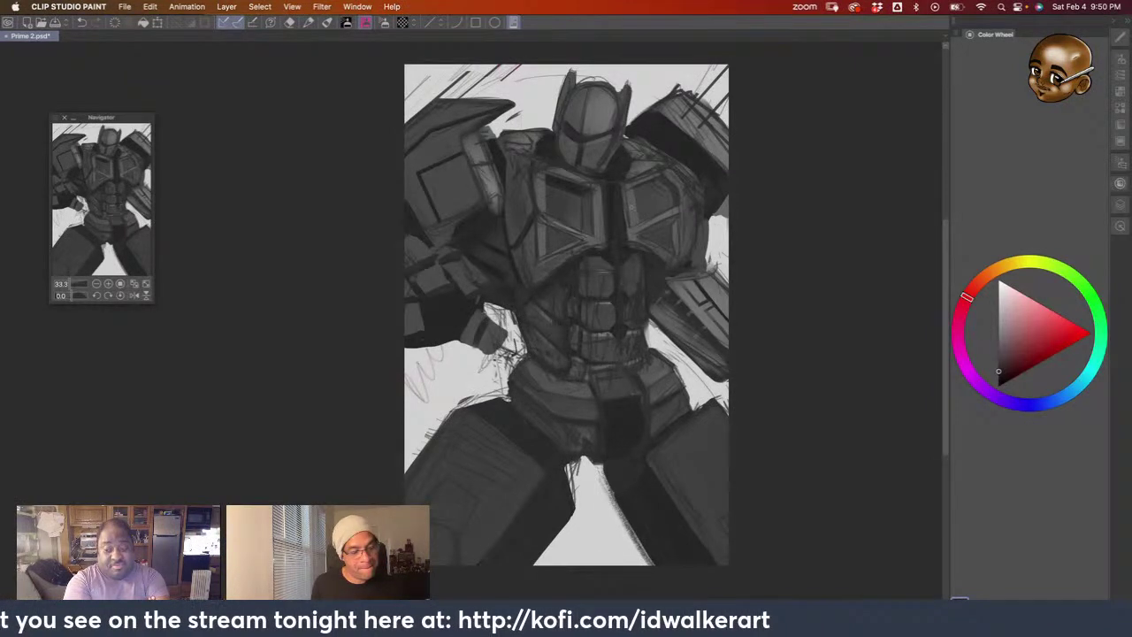
left_click(554, 303, "alt")
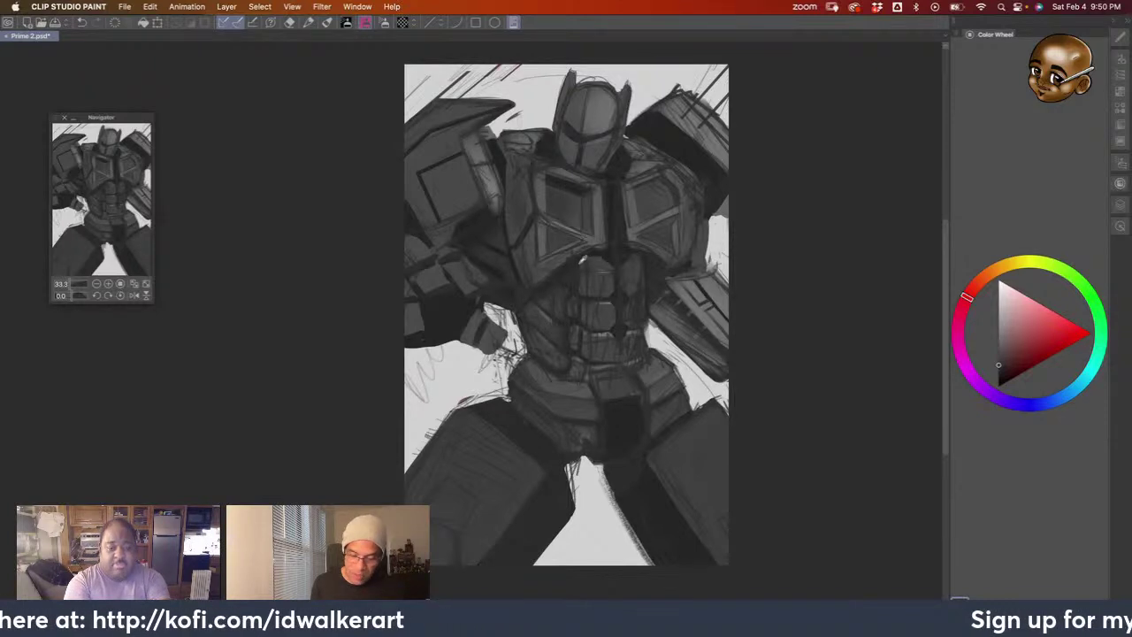
left_click(585, 261, "alt")
left_click(590, 278, "alt")
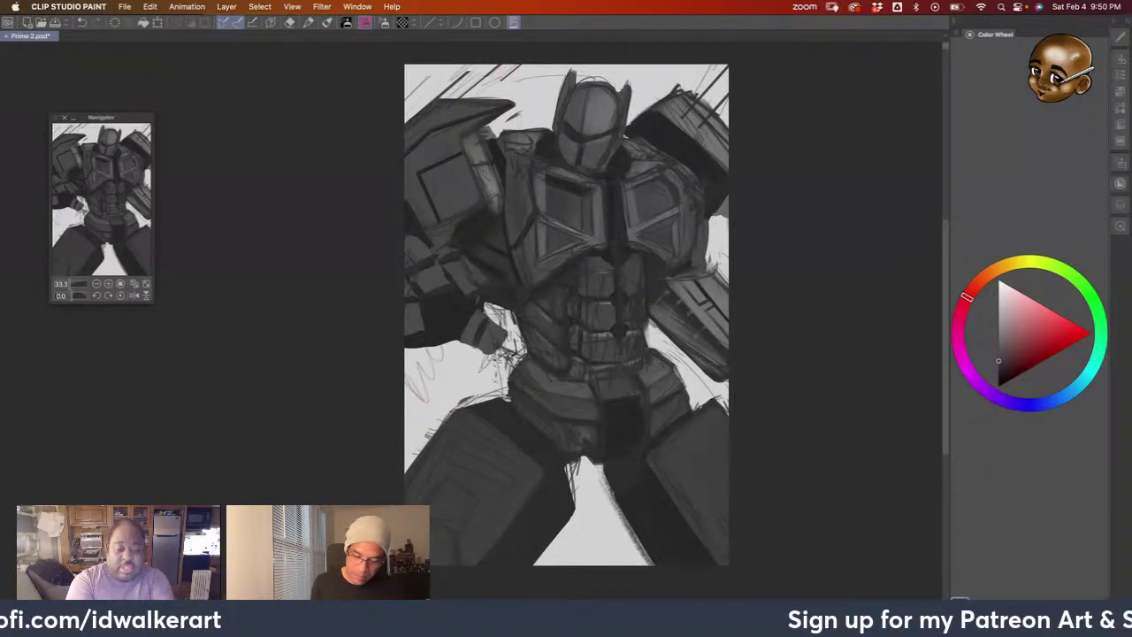
left_click(605, 249, "alt")
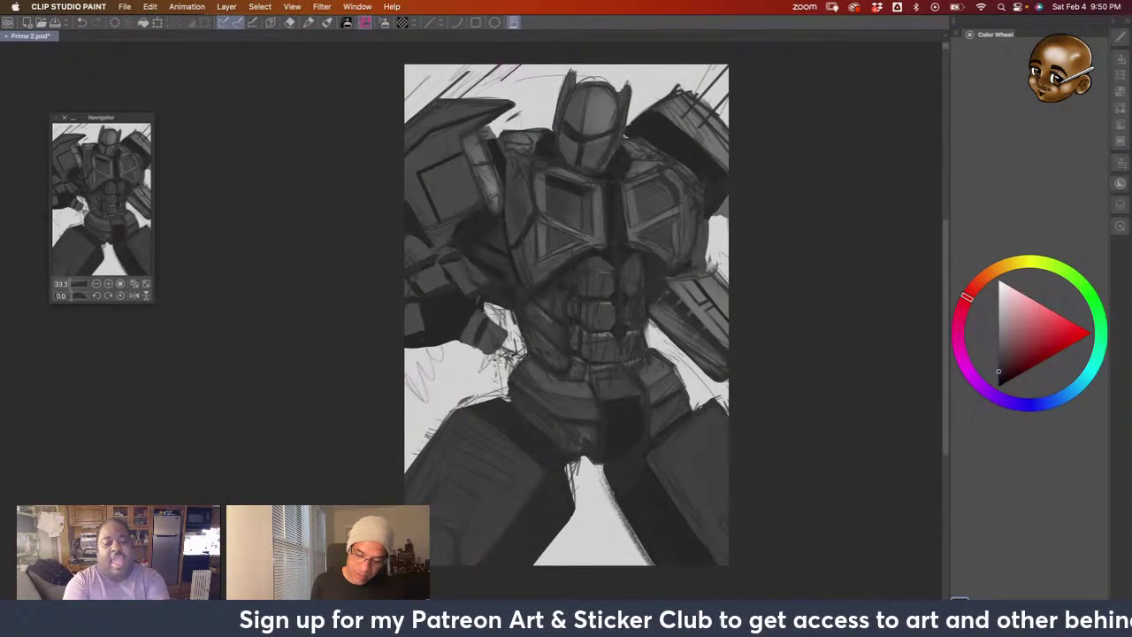
Sample dark greys from the abdomen and refine the shading and separations of the bands along its left side
left_click(568, 289, "alt")
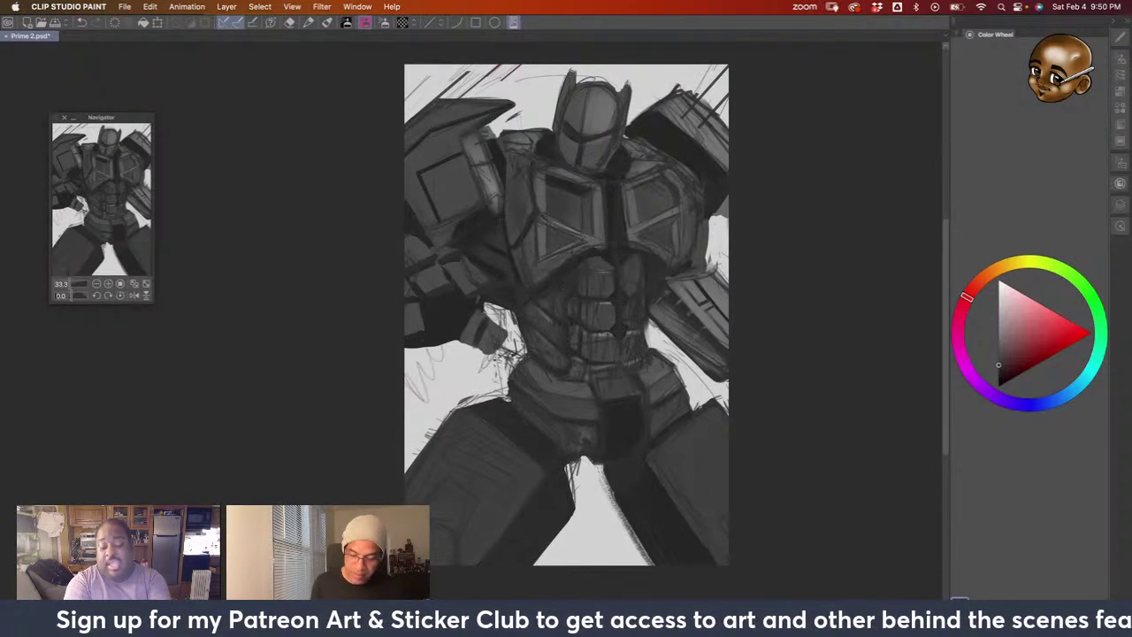
left_click(567, 284, "alt")
left_click(503, 268, "alt")
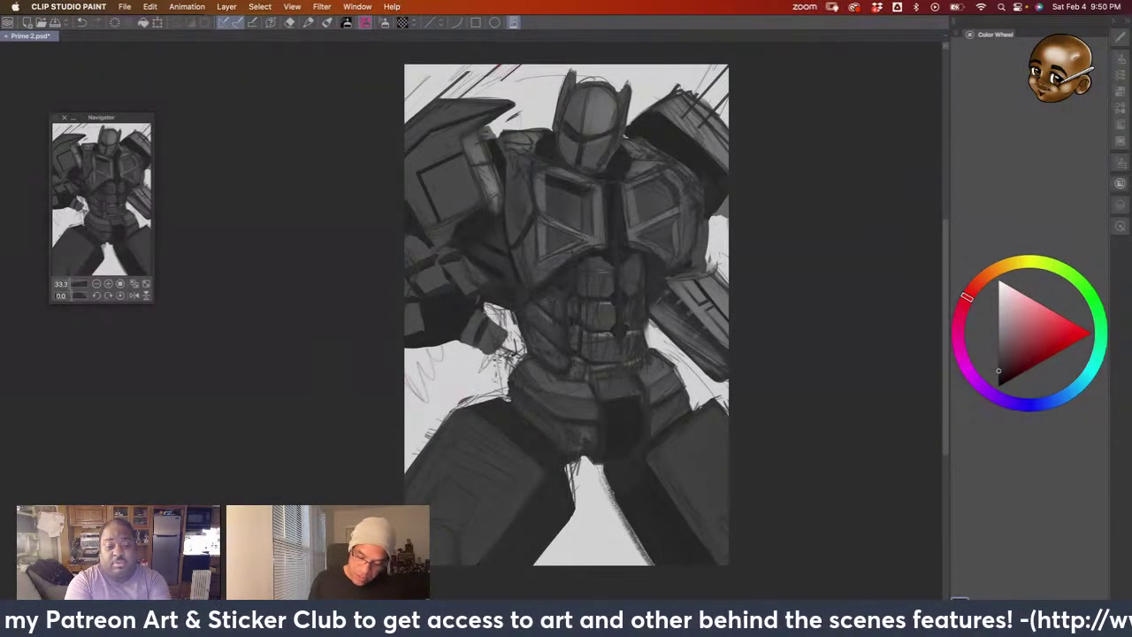
left_click_drag(532, 304, 559, 329)
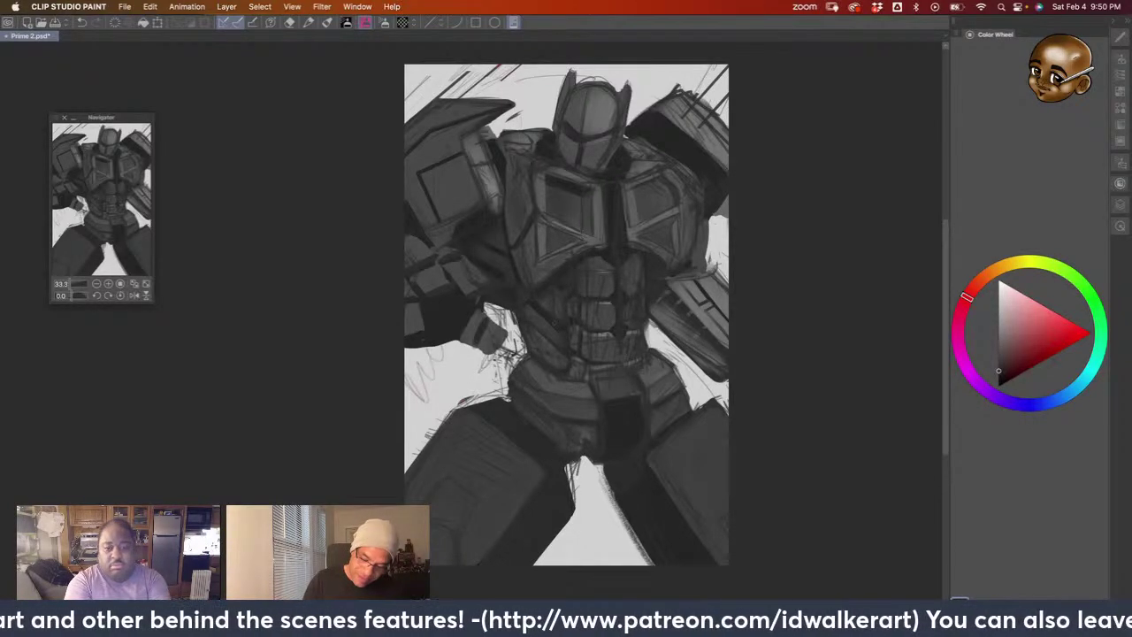
left_click(554, 336, "alt")
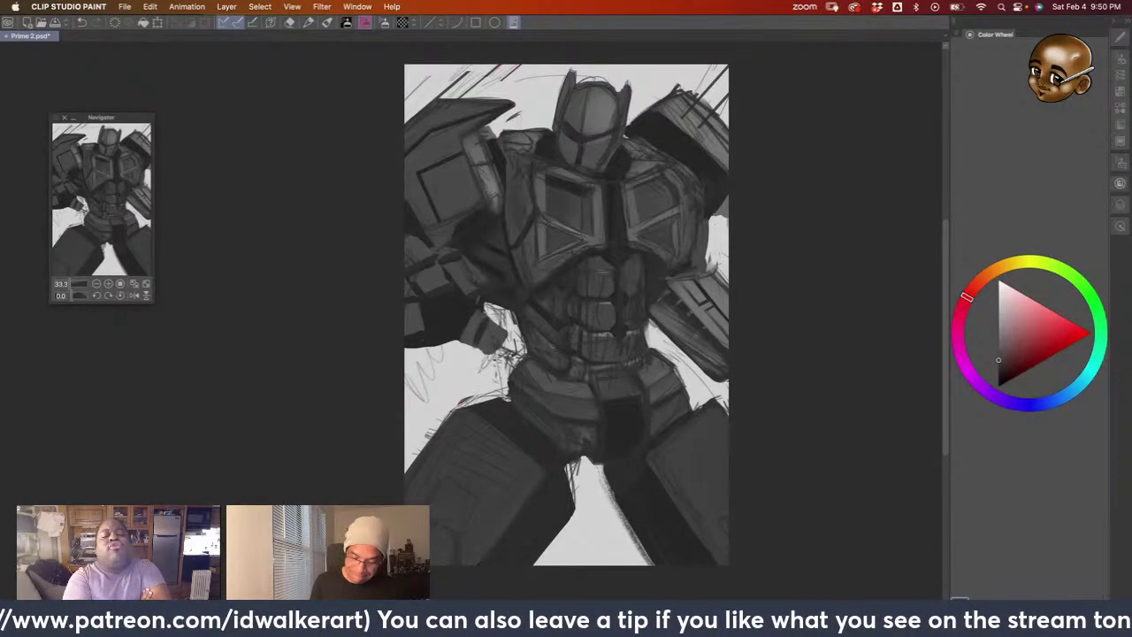
left_click(553, 311, "alt")
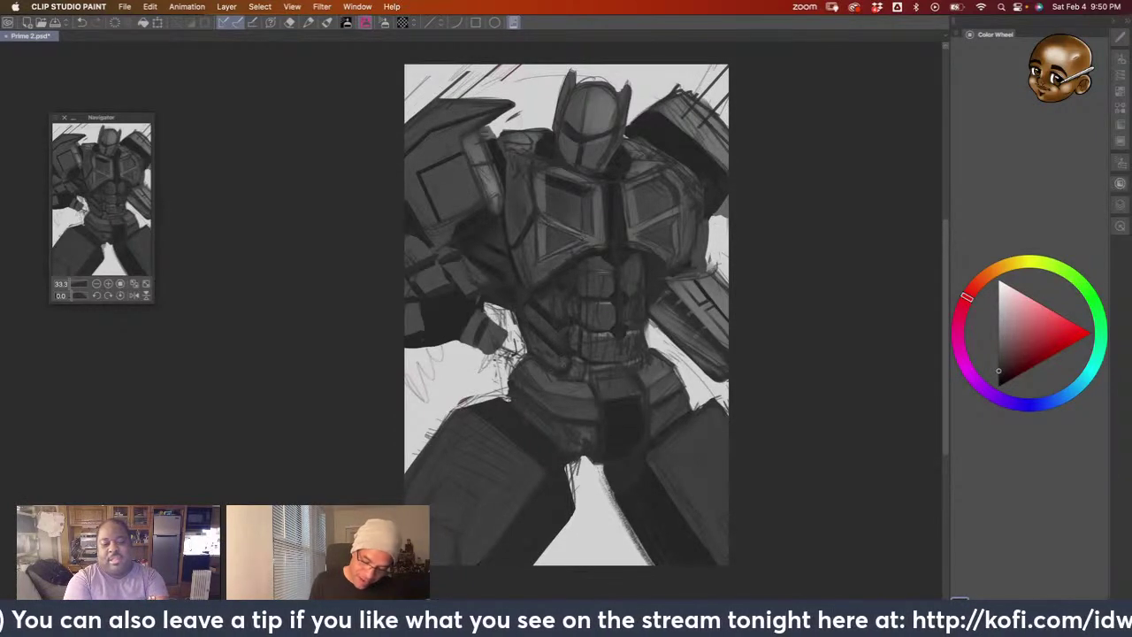
left_click(563, 360, "alt")
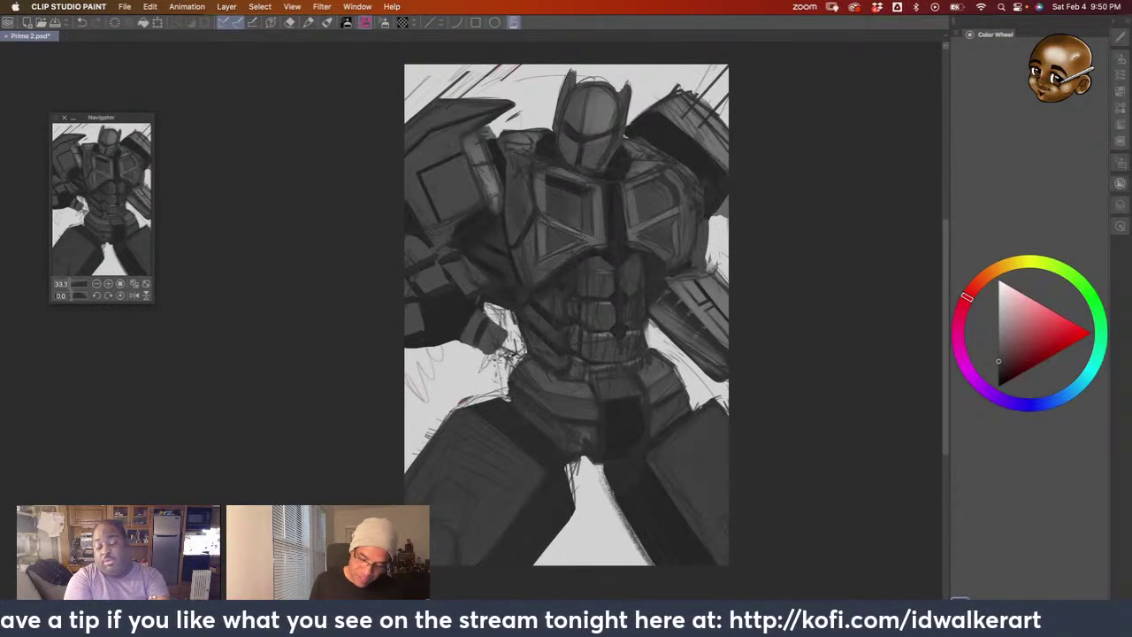
left_click(545, 357, "alt")
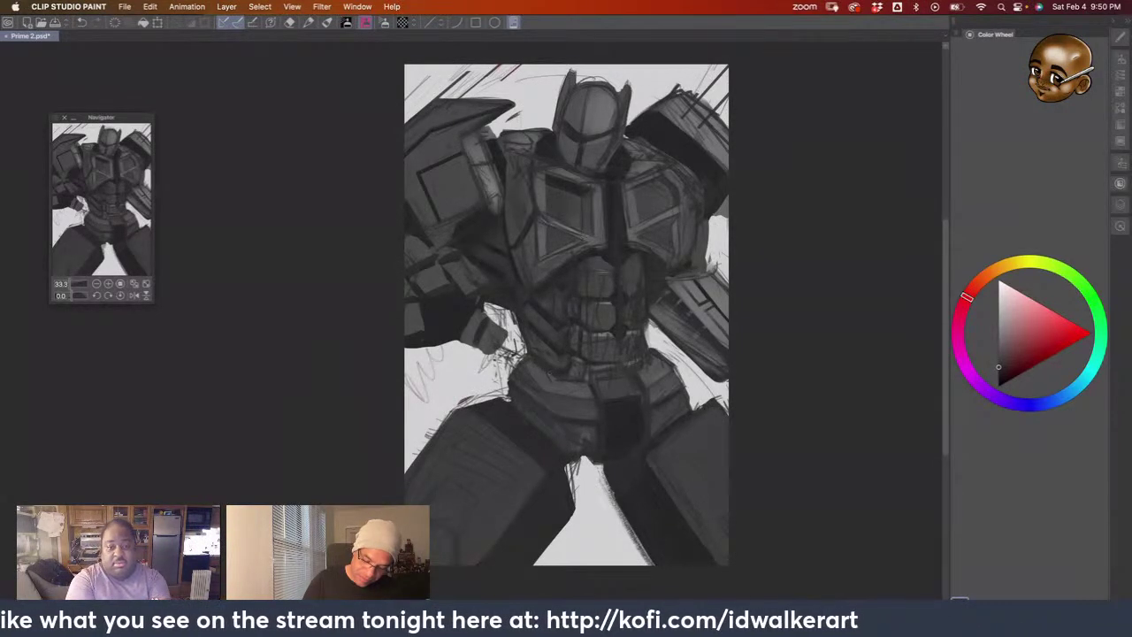
Sample lighter and darker greys around the waist and refine the shaded bands on the left hip plate
left_click(573, 381, "alt")
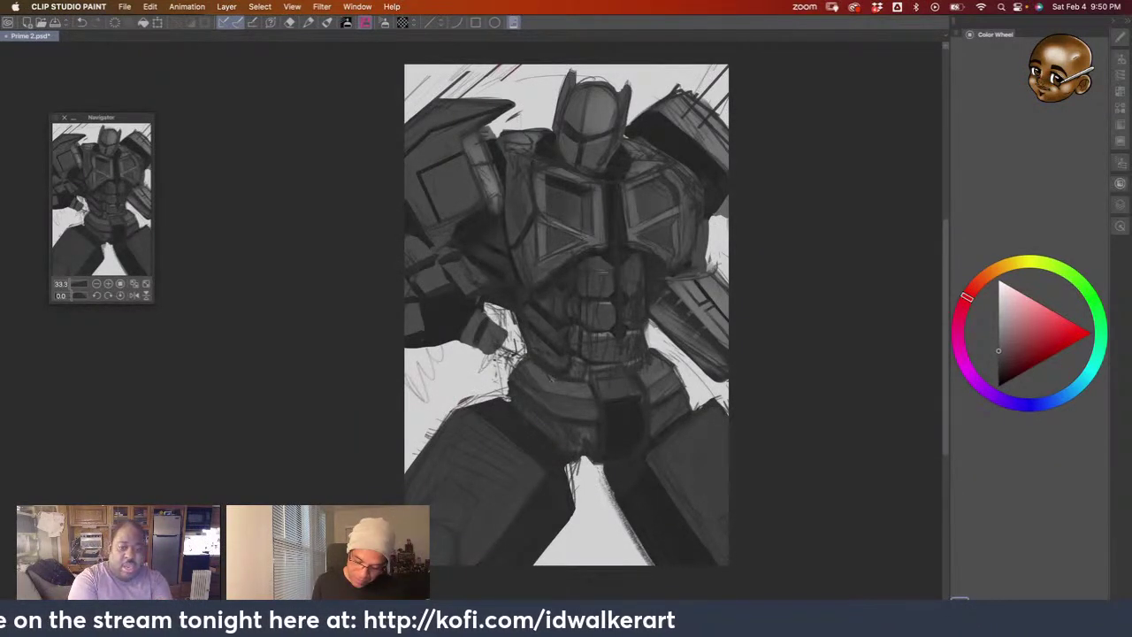
left_click(579, 417, "alt")
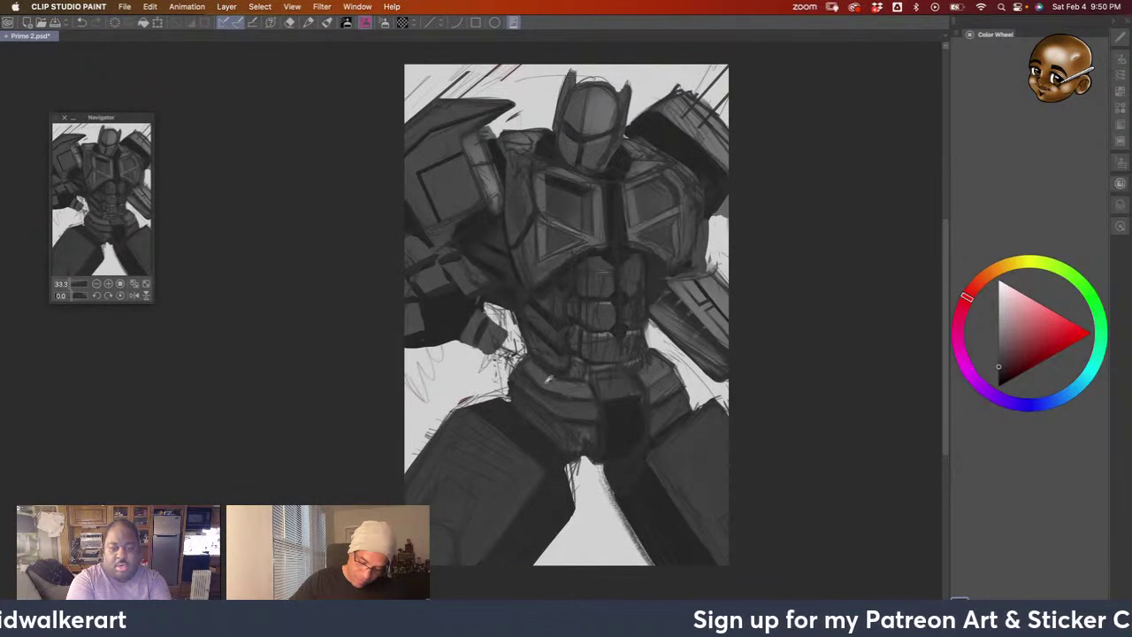
left_click(548, 379, "alt")
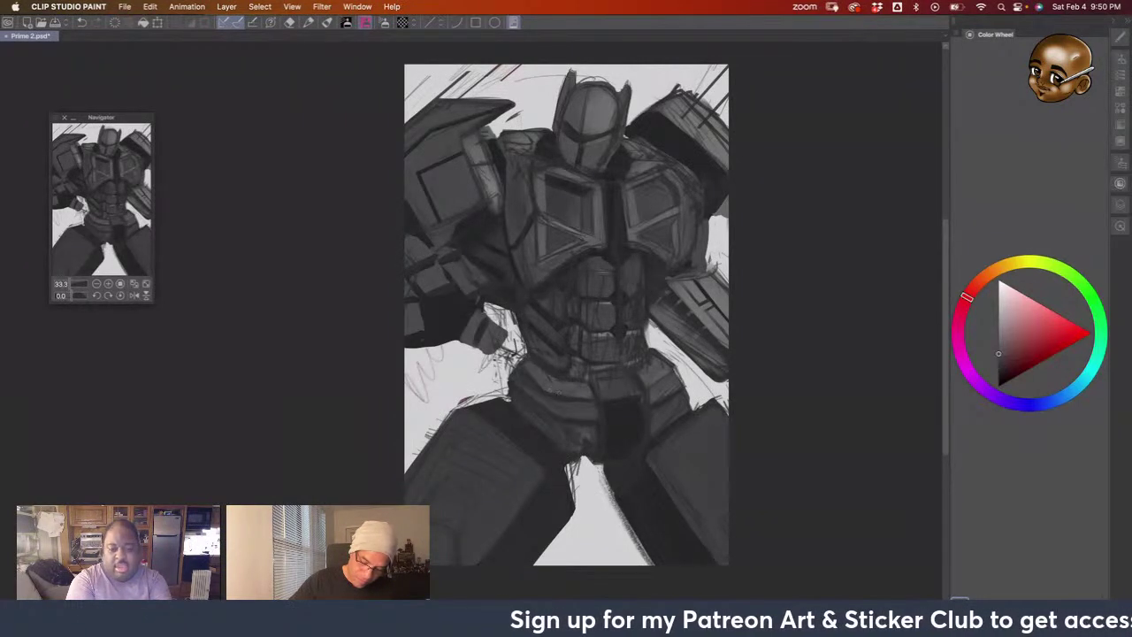
left_click(564, 394, "alt")
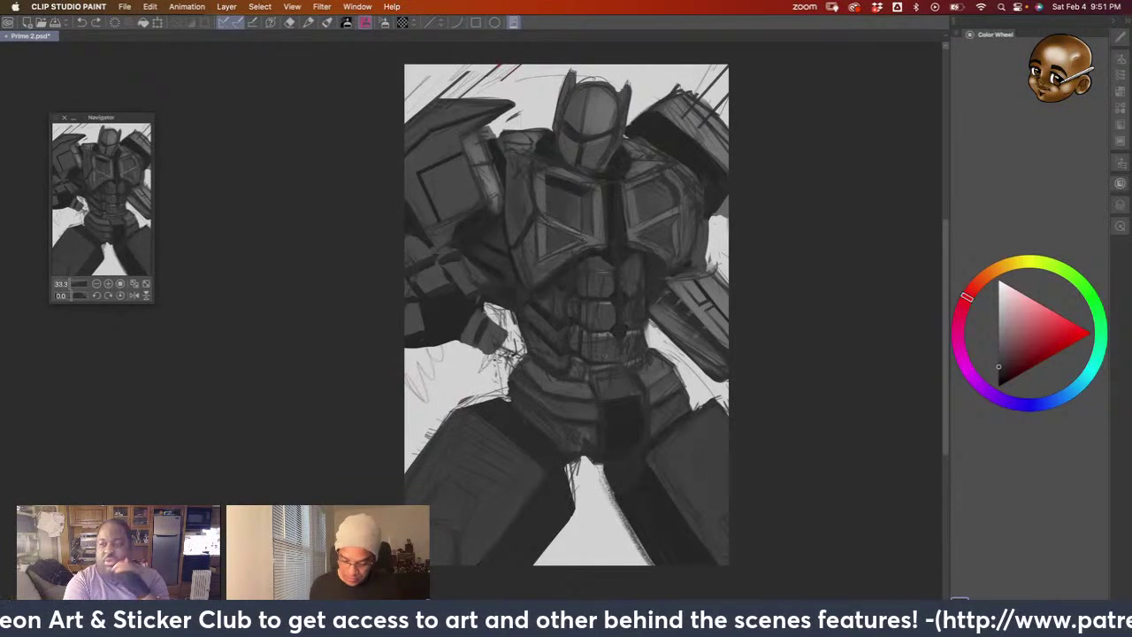
Define the left edge of the dark pelvis panel and refine the belt plate above it with sampled greys
left_click(617, 389, "alt")
left_click_drag(603, 401, 605, 421)
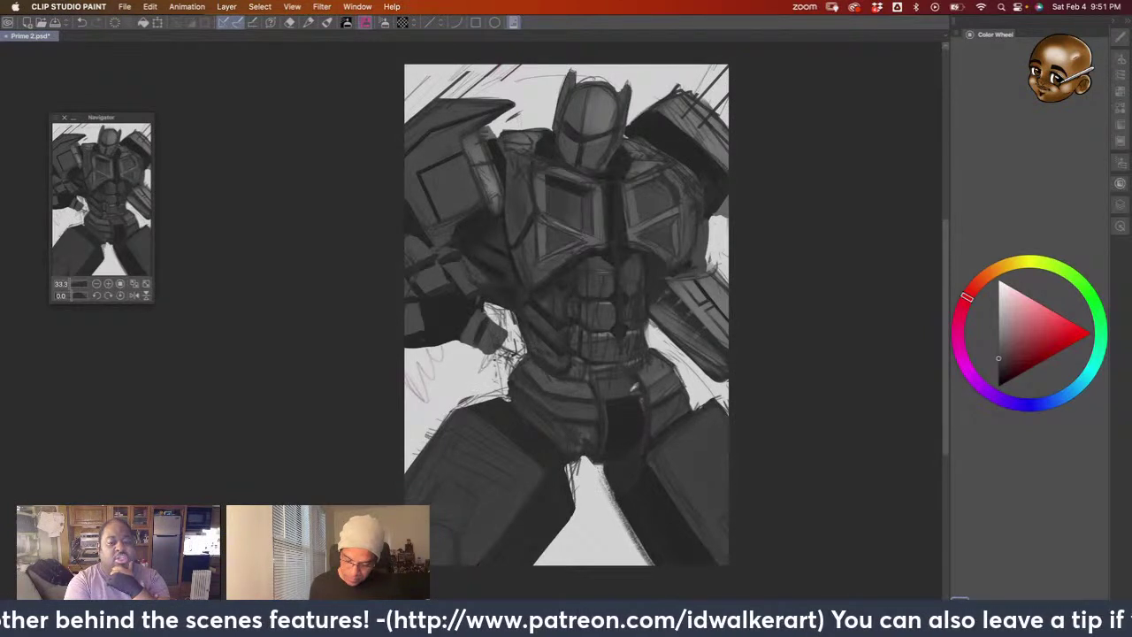
left_click(655, 375, "alt")
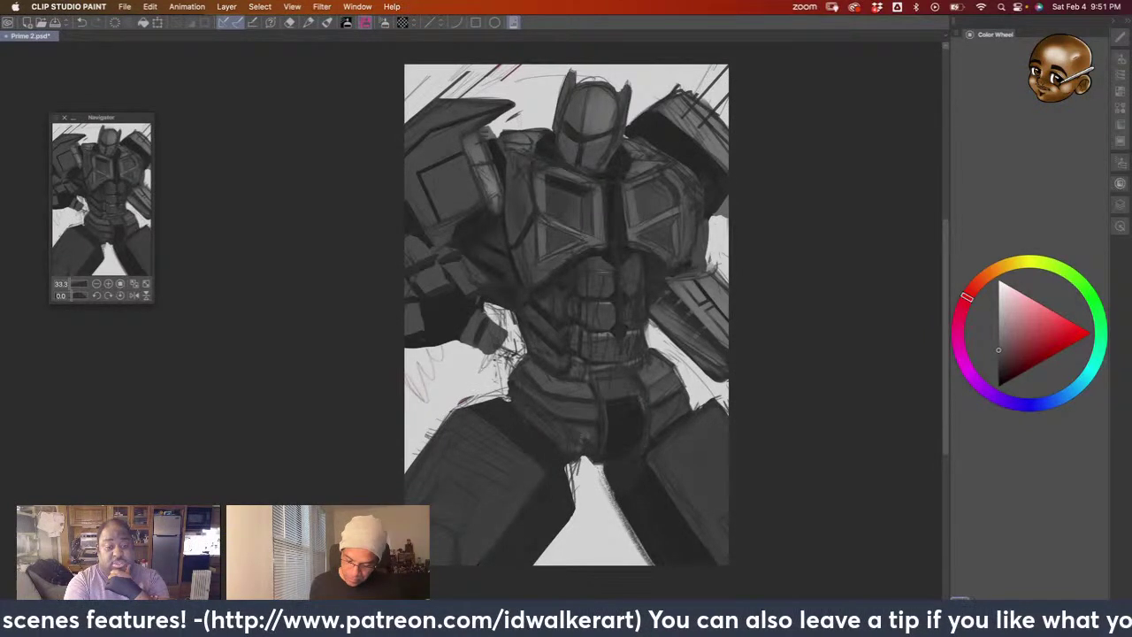
mouse_move(605, 398)
left_mouse_down()
mouse_move(630, 395)
mouse_move(607, 393)
mouse_move(621, 386)
left_mouse_up()
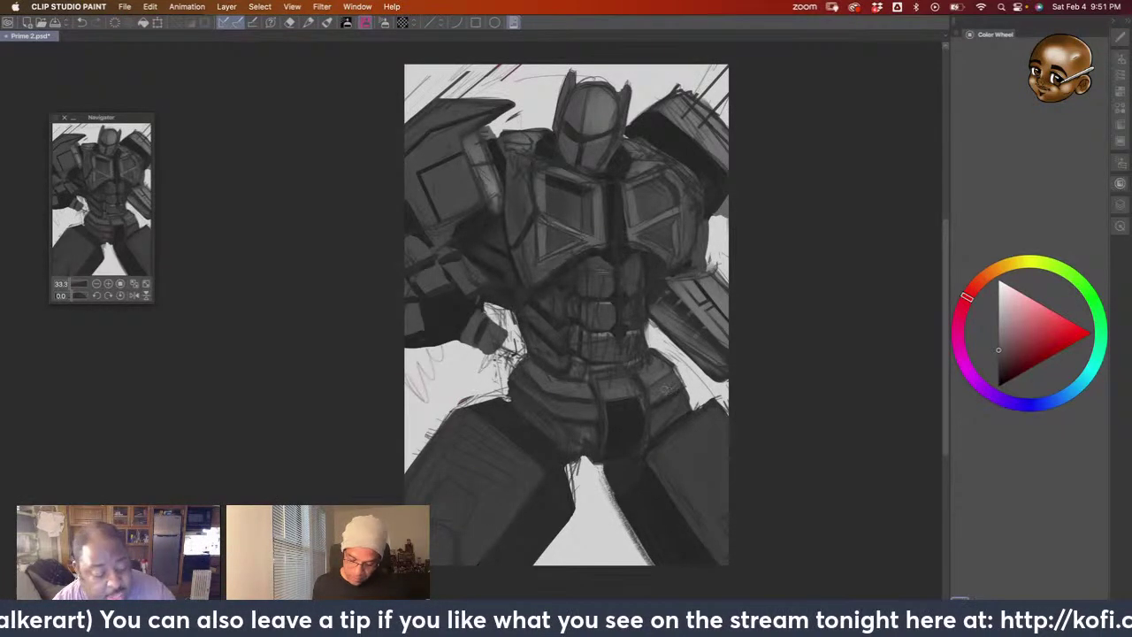
left_click(613, 387, "alt")
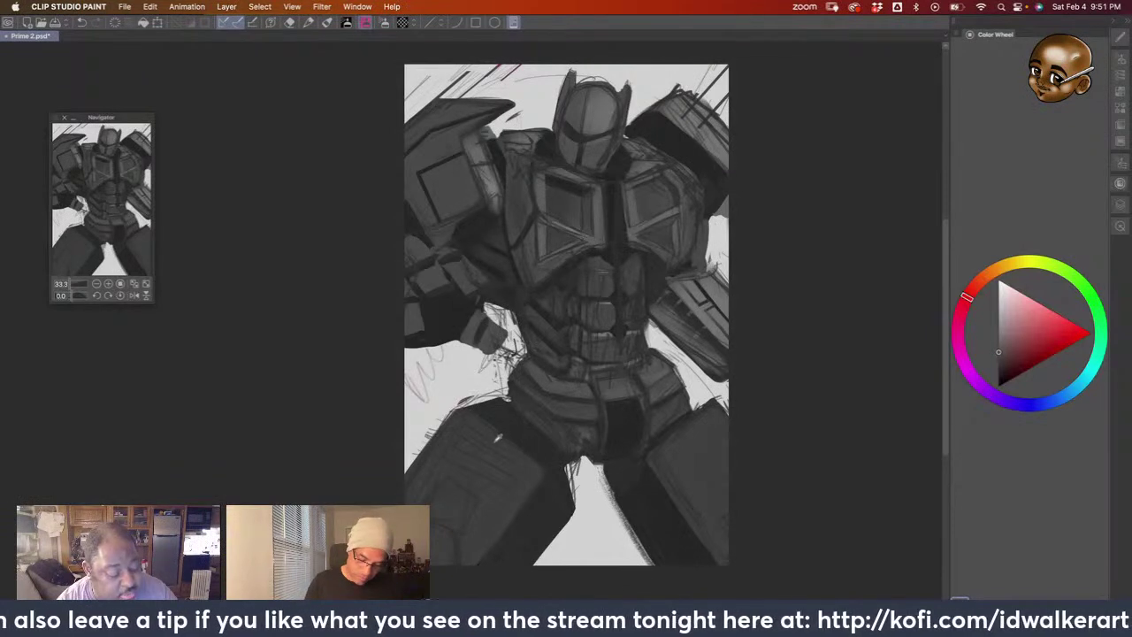
Sample thigh greys, paint a dark angular recess on the left thigh, and darken the outer edge of the right thigh
left_click(500, 440, "alt")
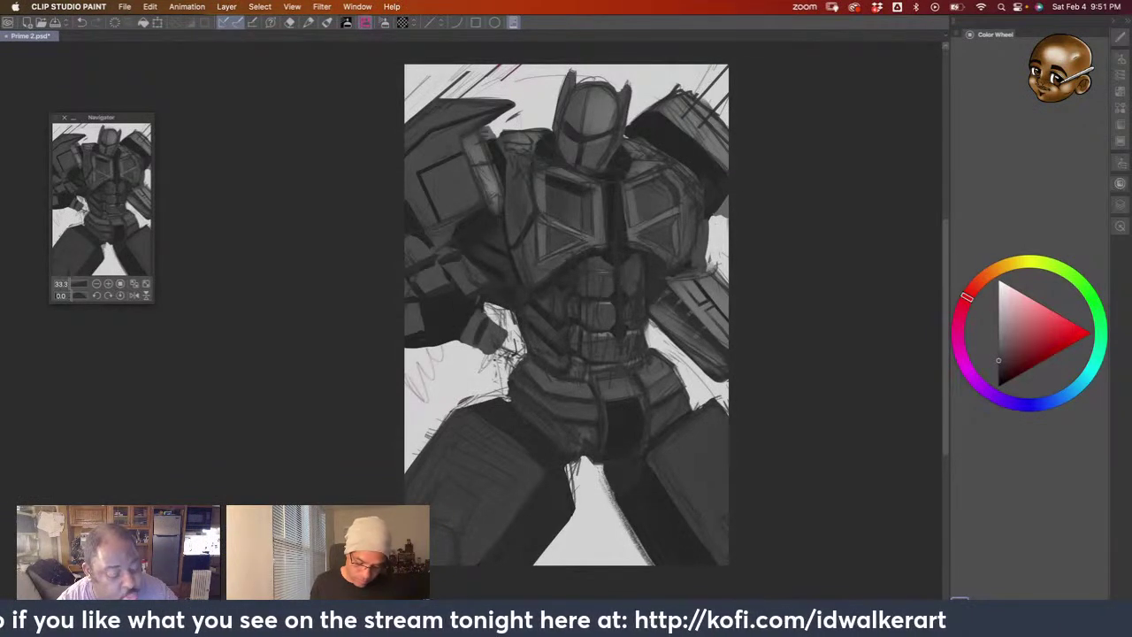
left_click(515, 416, "alt")
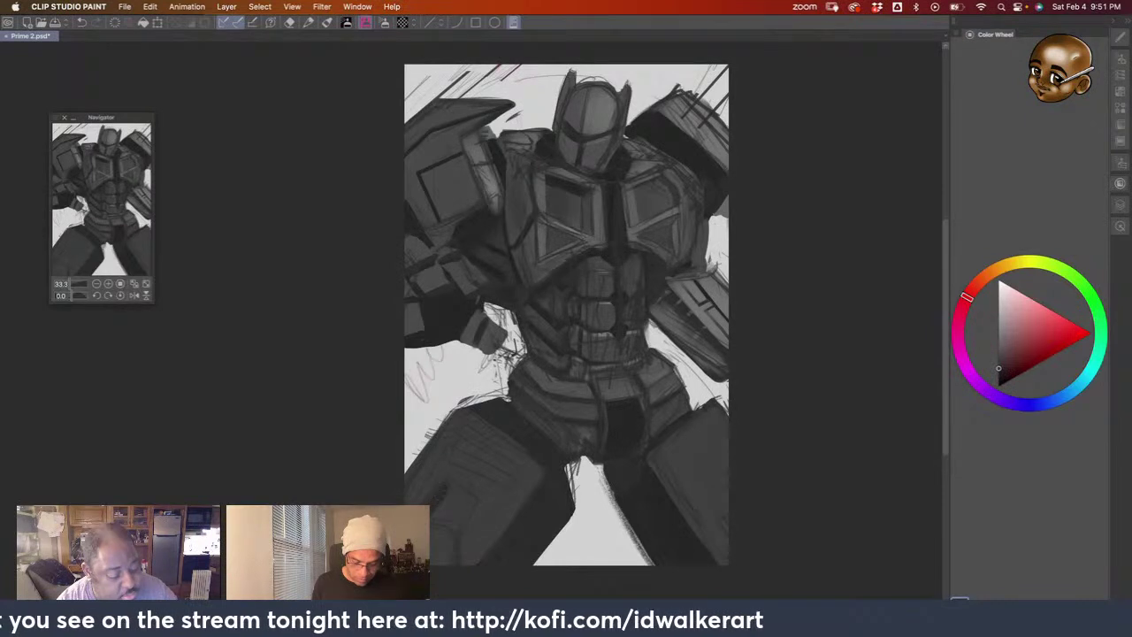
mouse_move(444, 486)
left_mouse_down()
mouse_move(468, 497)
mouse_move(457, 530)
mouse_move(437, 507)
left_mouse_up()
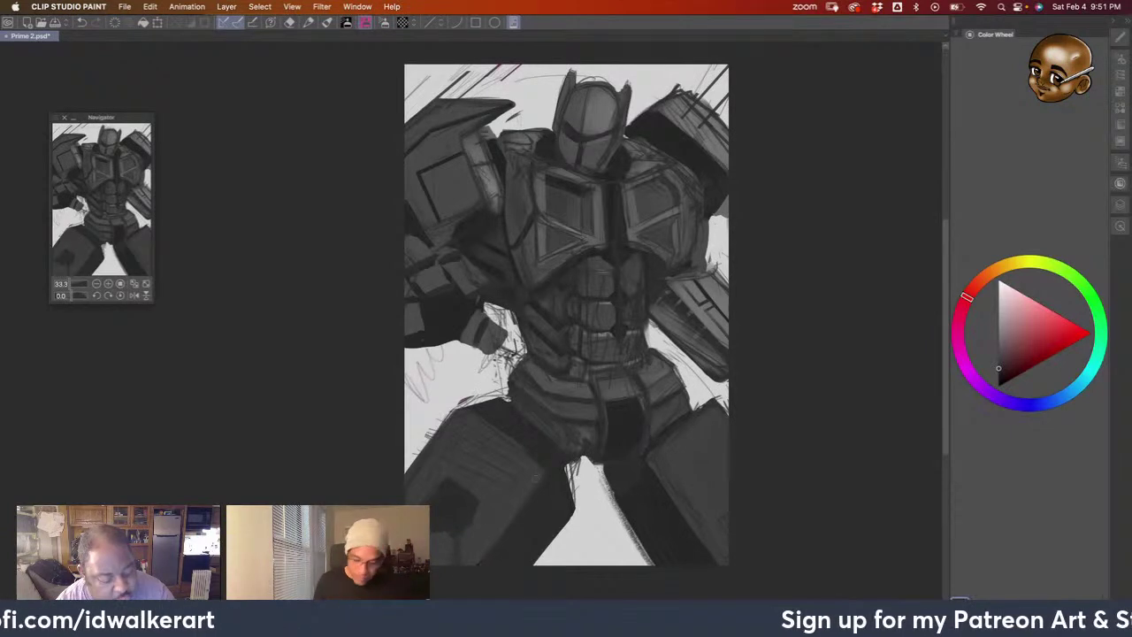
left_click(440, 535, "alt")
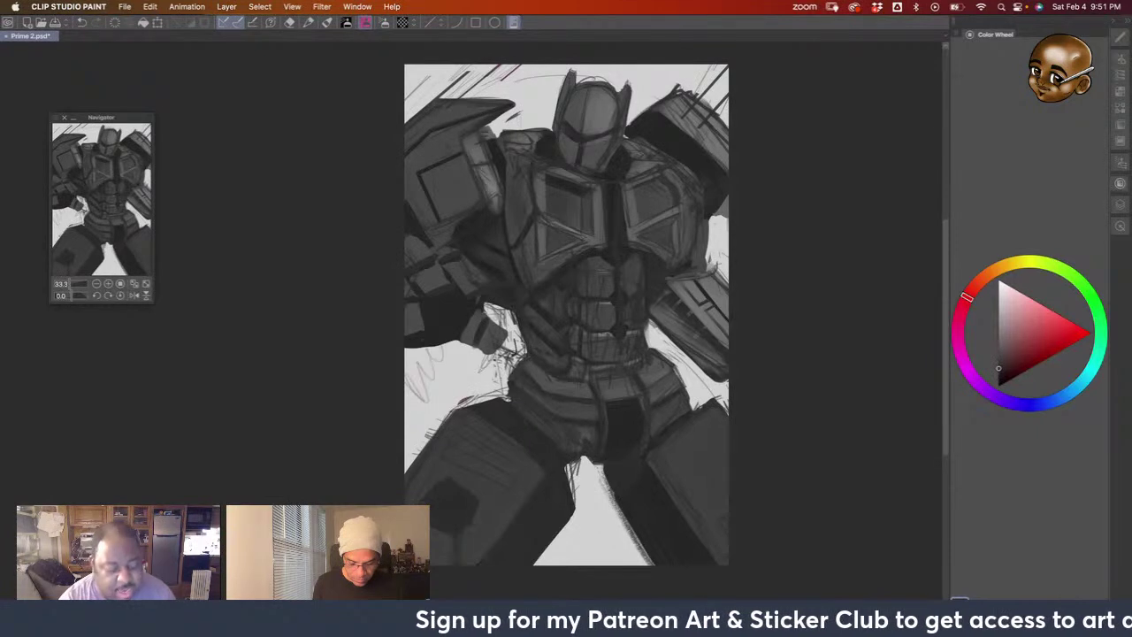
left_click(485, 512, "alt")
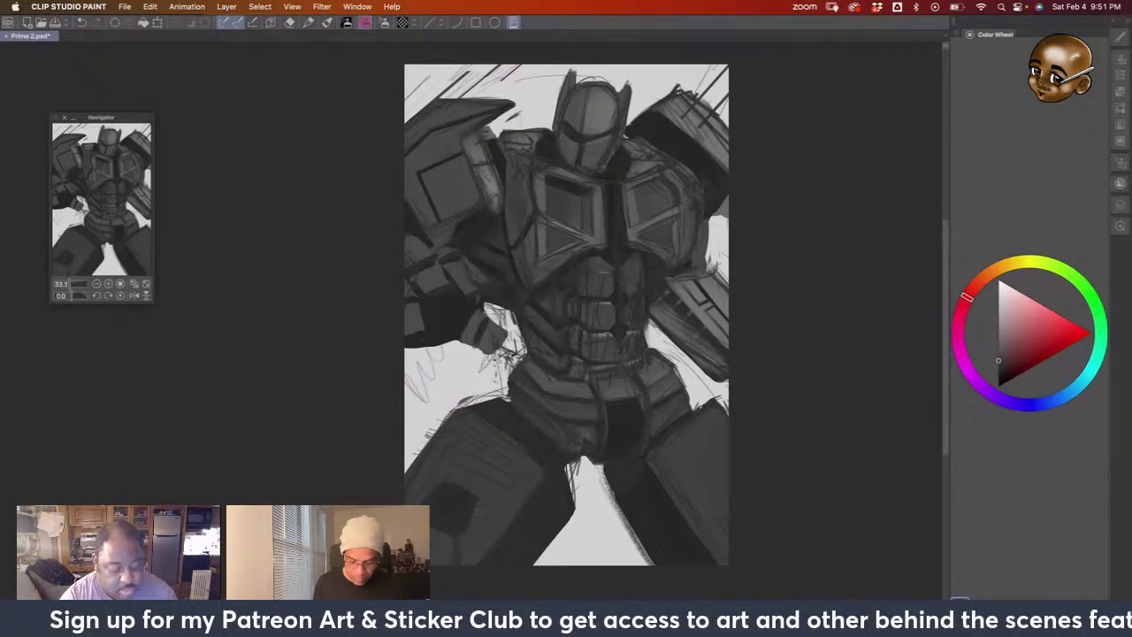
left_click(447, 506, "alt")
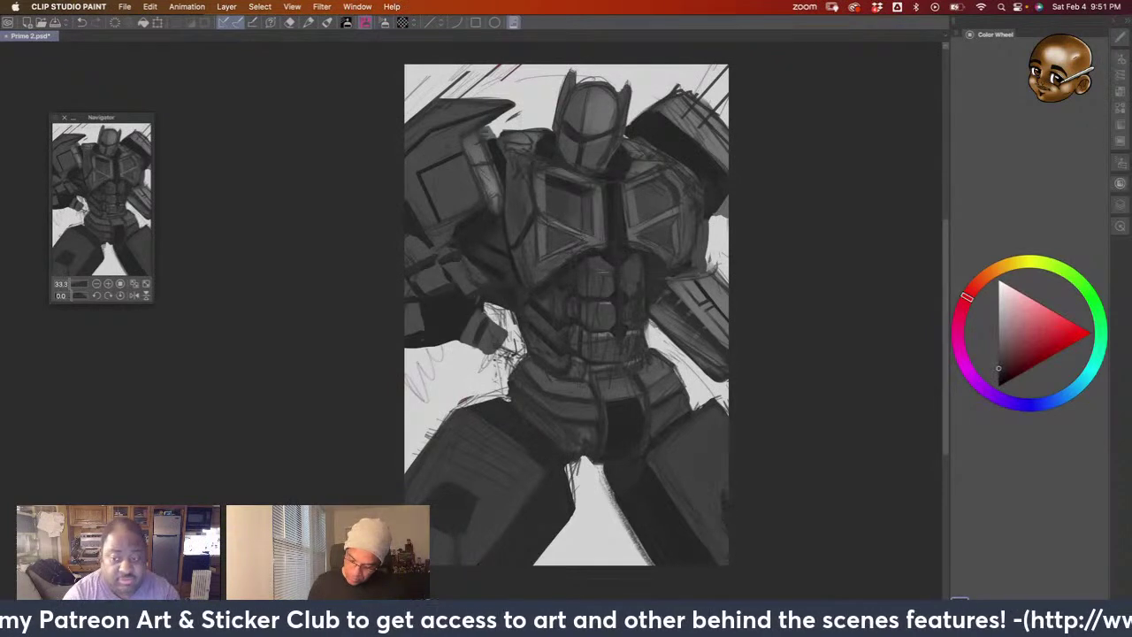
left_click_drag(718, 486, 726, 546)
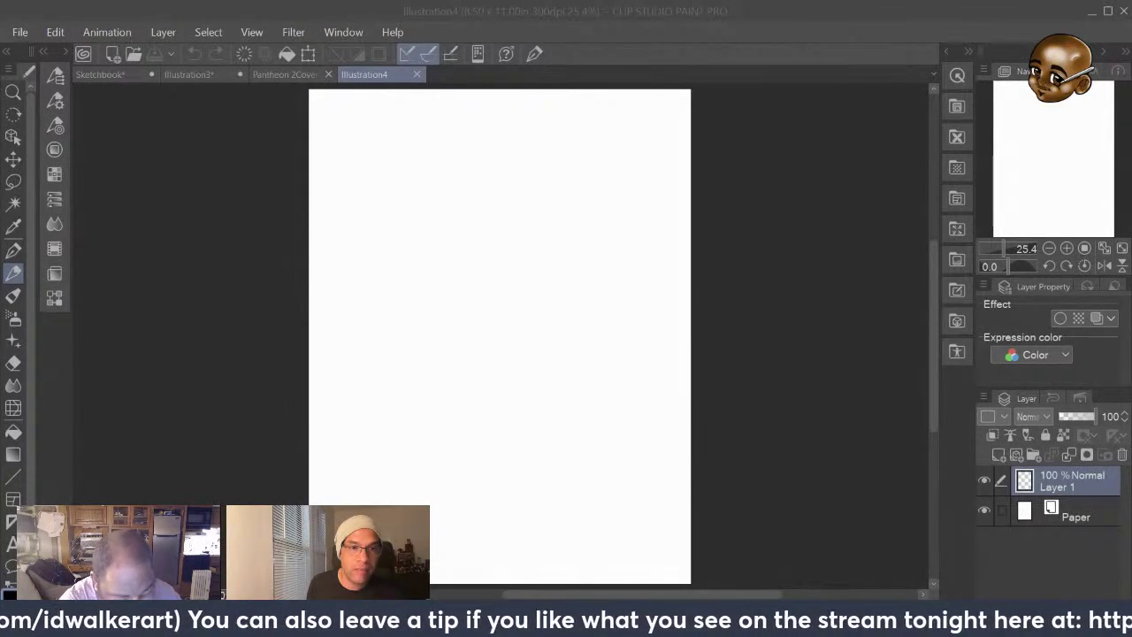
Draw four closed freeform outlines on the blank Illustration4 canvas: a pear shape, a pointed fan shape, a rounded blob and a skewed four-sided shape
mouse_move(934, 337)
left_mouse_down()
mouse_move(935, 322)
mouse_move(934, 334)
left_mouse_up()
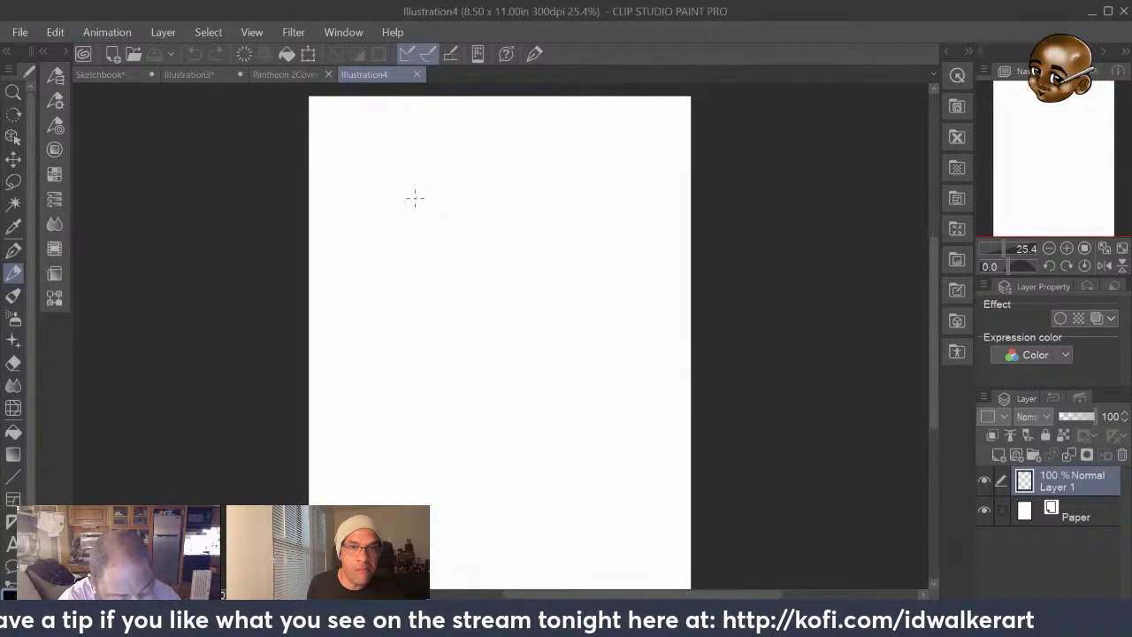
scroll(414, 196, "up", 3)
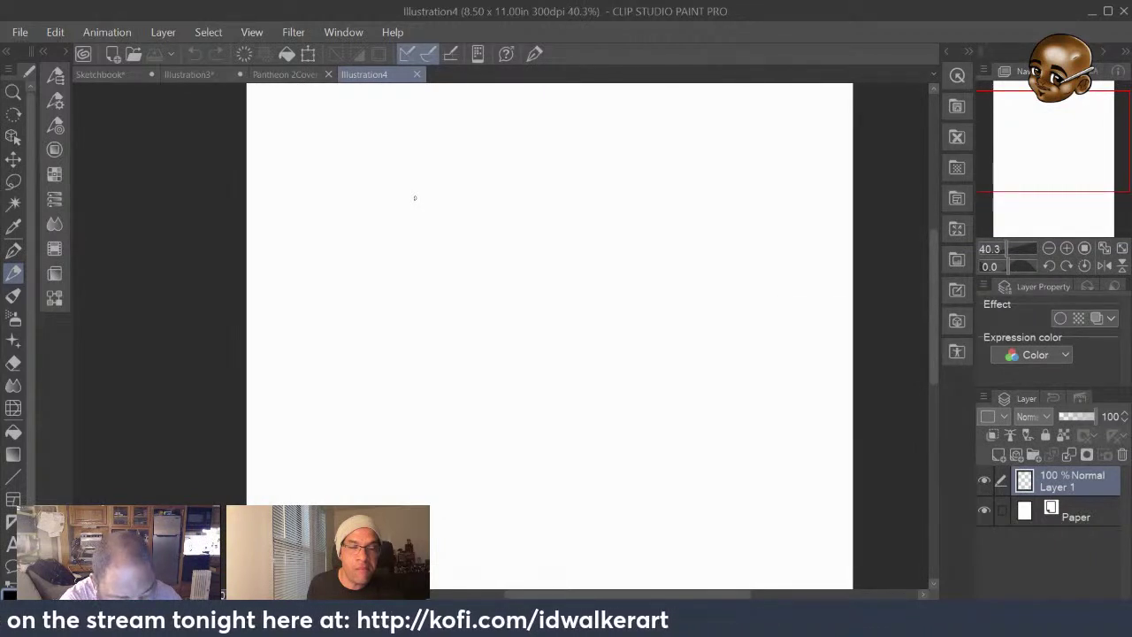
mouse_move(617, 597)
left_mouse_down()
mouse_move(636, 597)
mouse_move(621, 598)
left_mouse_up()
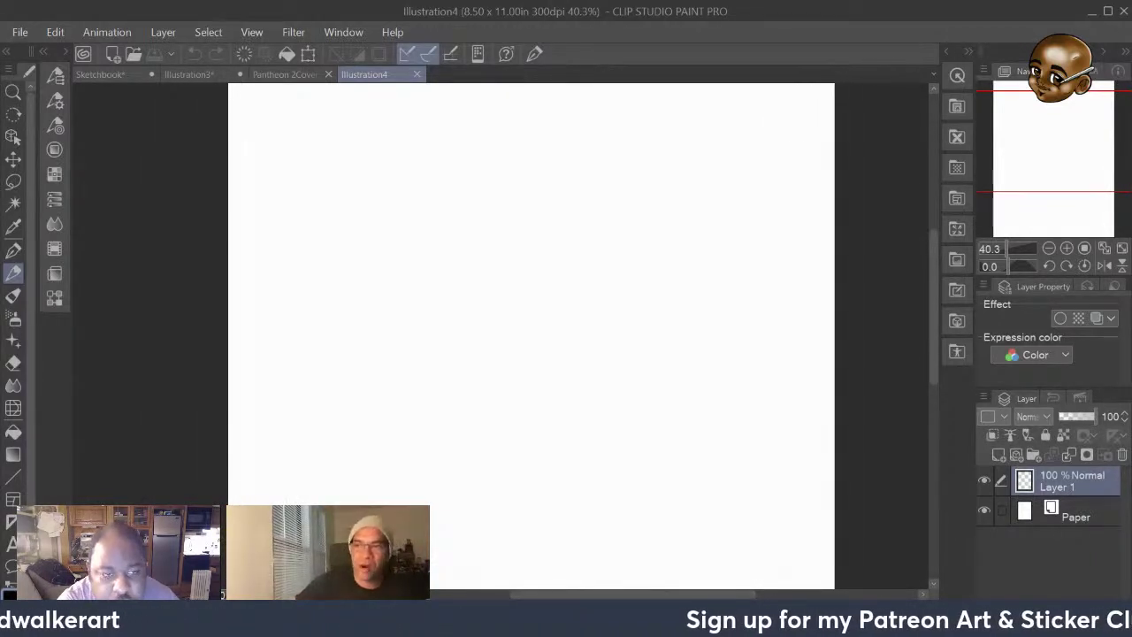
mouse_move(543, 131)
left_mouse_down()
mouse_move(498, 116)
mouse_move(500, 294)
mouse_move(629, 215)
mouse_move(534, 122)
left_mouse_up()
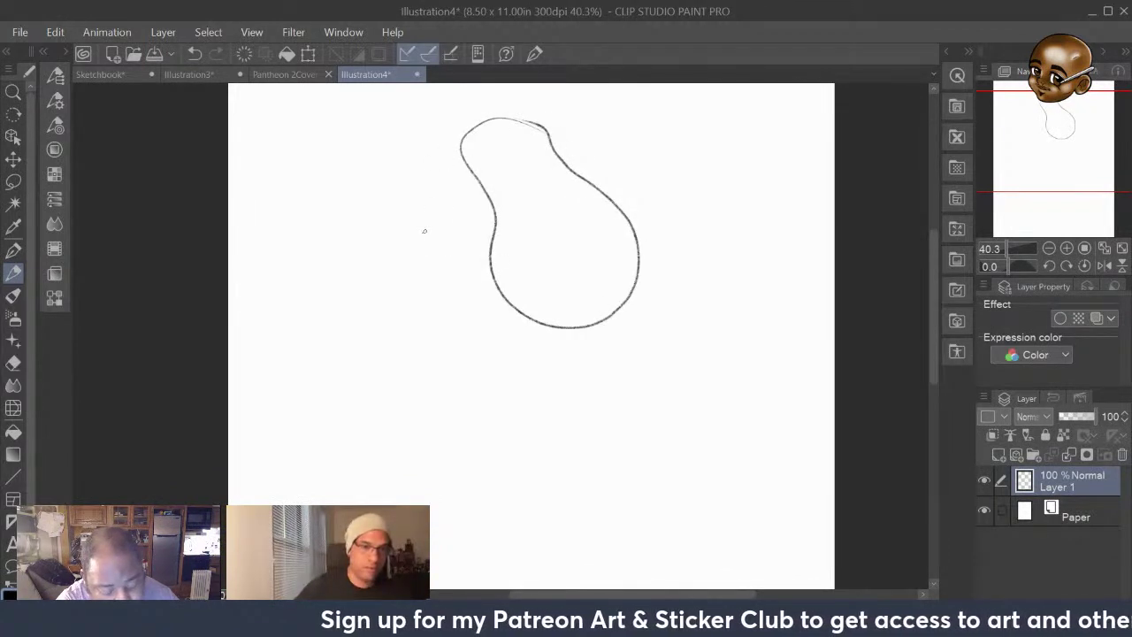
mouse_move(295, 285)
left_mouse_down()
mouse_move(359, 187)
mouse_move(434, 325)
mouse_move(322, 426)
mouse_move(283, 374)
mouse_move(264, 288)
mouse_move(295, 281)
left_mouse_up()
mouse_move(743, 400)
left_mouse_down()
mouse_move(665, 396)
mouse_move(689, 549)
mouse_move(795, 516)
mouse_move(731, 397)
left_mouse_up()
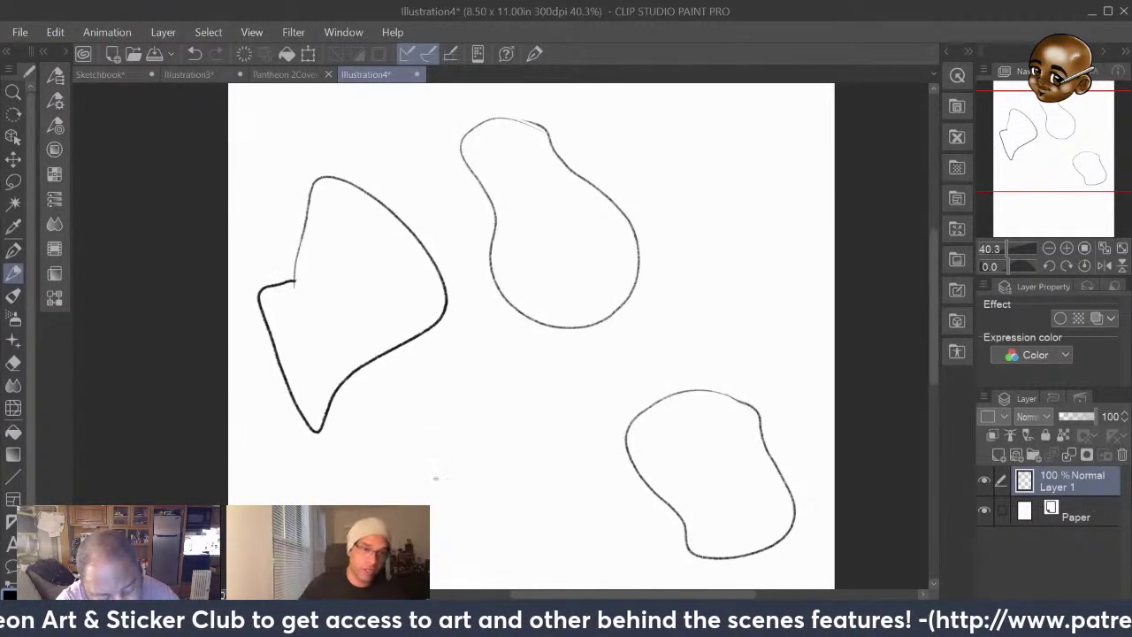
mouse_move(412, 498)
left_mouse_down()
mouse_move(557, 431)
mouse_move(574, 559)
mouse_move(431, 529)
left_mouse_up()
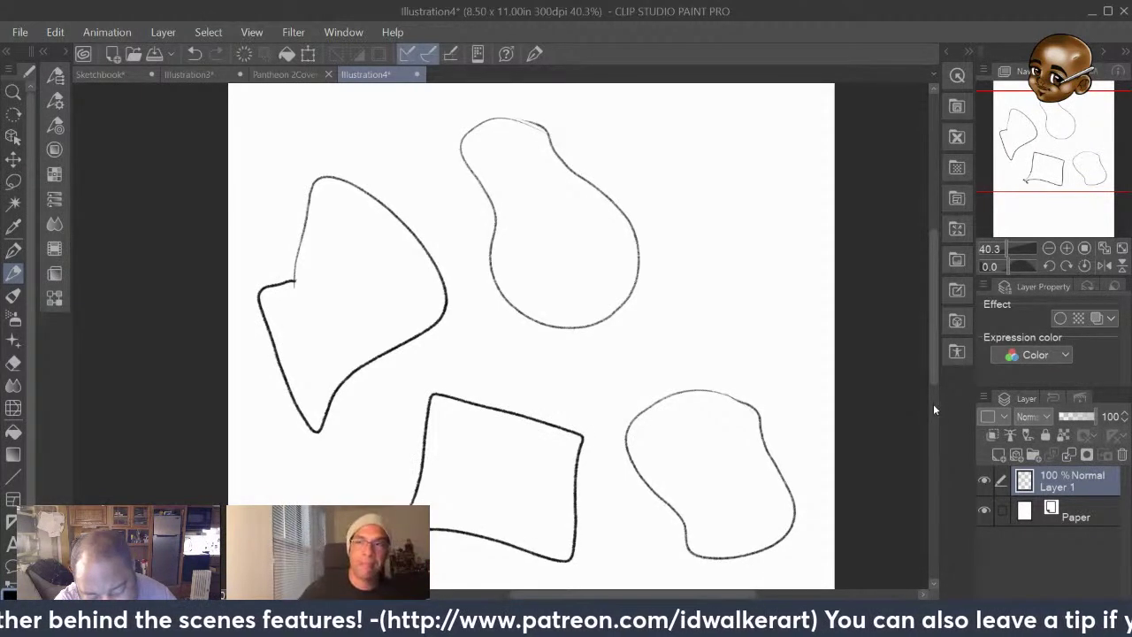
Draw a notched oval and a hooked S-like outline on the lower page, plus an angular notched outline in its upper right area
left_click_drag(936, 384, 927, 469)
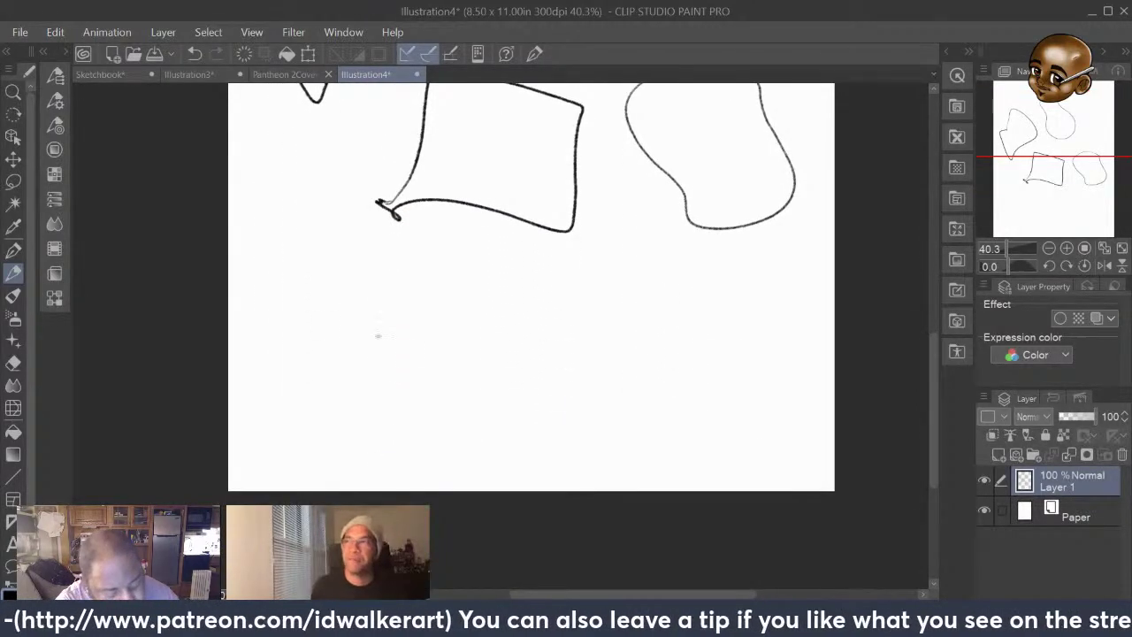
mouse_move(421, 296)
left_mouse_down()
mouse_move(356, 358)
mouse_move(465, 435)
mouse_move(523, 348)
mouse_move(438, 343)
mouse_move(403, 313)
mouse_move(422, 288)
left_mouse_up()
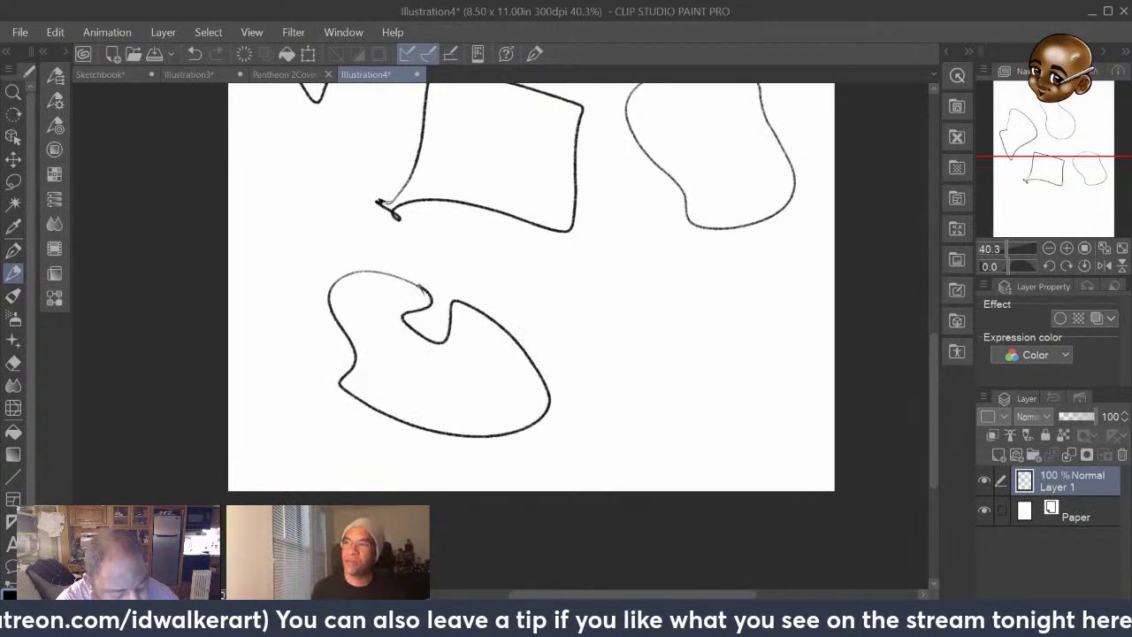
mouse_move(638, 254)
left_mouse_down()
mouse_move(639, 287)
mouse_move(681, 359)
mouse_move(787, 384)
mouse_move(732, 445)
mouse_move(664, 478)
mouse_move(777, 473)
mouse_move(810, 429)
mouse_move(801, 343)
mouse_move(741, 319)
mouse_move(683, 326)
mouse_move(654, 311)
mouse_move(683, 276)
mouse_move(668, 248)
mouse_move(635, 233)
mouse_move(628, 268)
left_mouse_up()
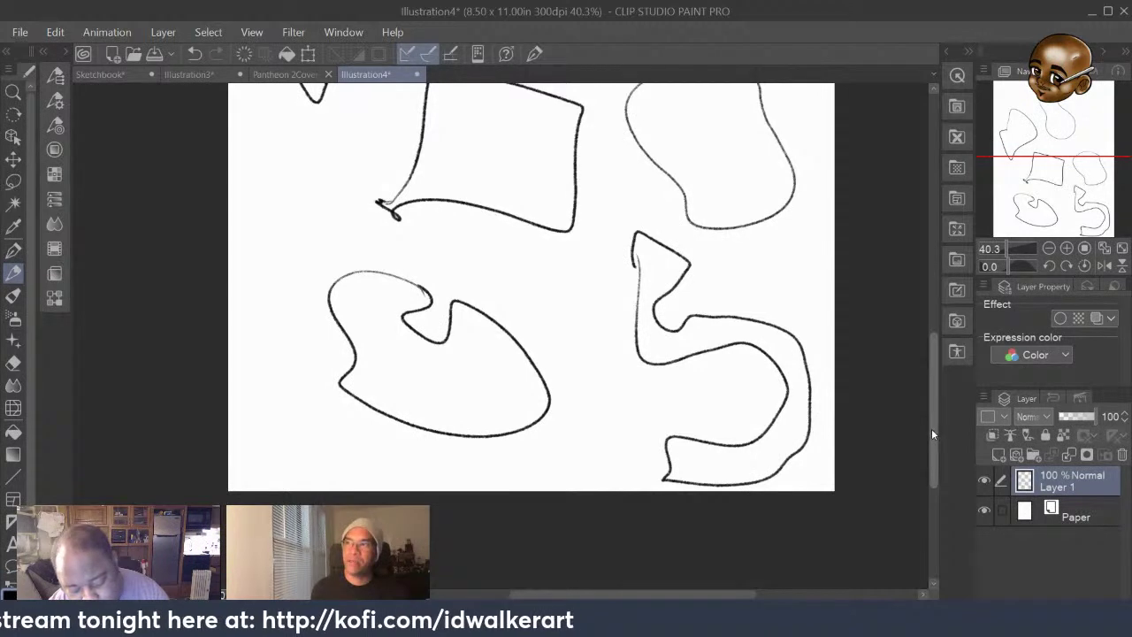
left_click_drag(931, 428, 936, 291)
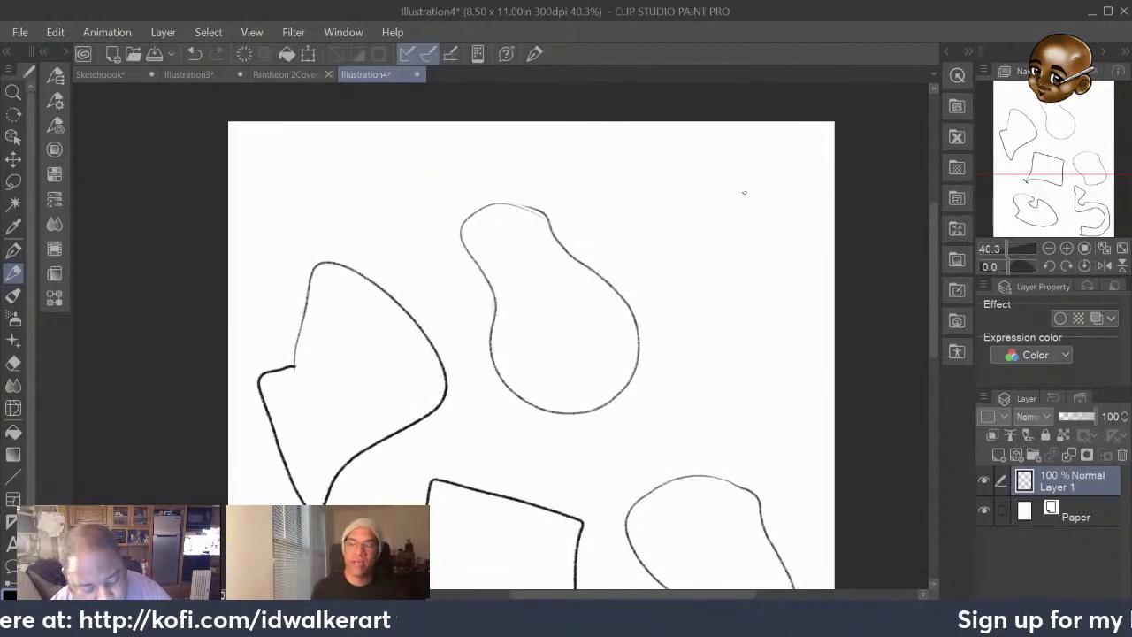
mouse_move(711, 193)
left_mouse_down()
mouse_move(649, 210)
mouse_move(741, 400)
mouse_move(778, 243)
mouse_move(717, 190)
mouse_move(651, 209)
left_mouse_up()
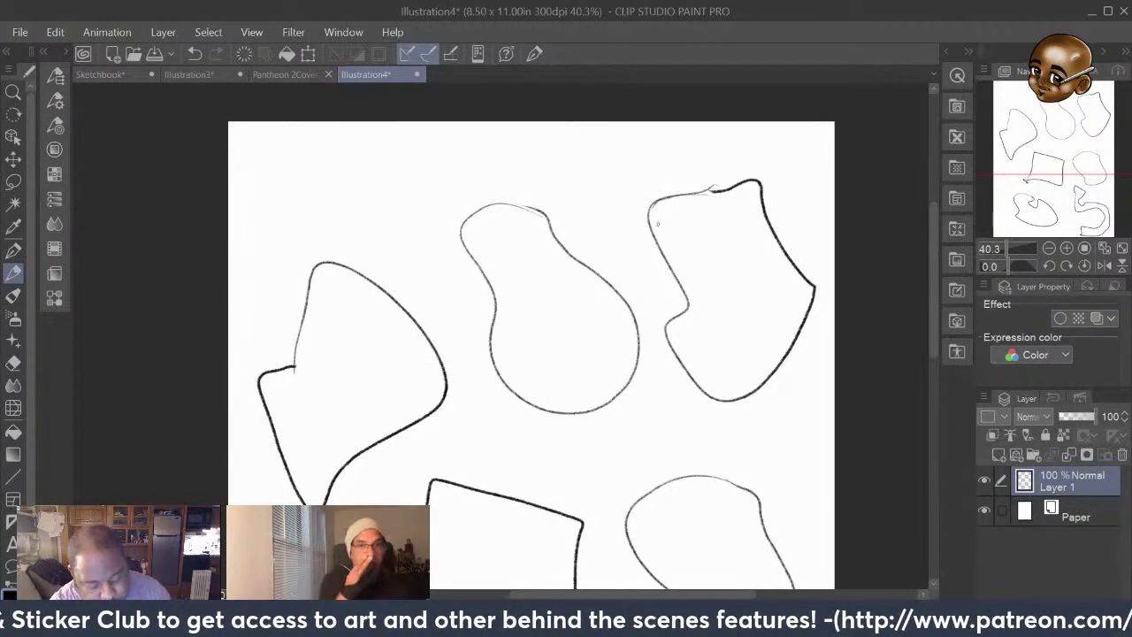
Draw inner plane edges in the pointed fan shape: a ridge from peak to lower tip, a folded notch and a short side edge
mouse_move(632, 597)
left_mouse_down()
mouse_move(653, 597)
mouse_move(637, 597)
left_mouse_up()
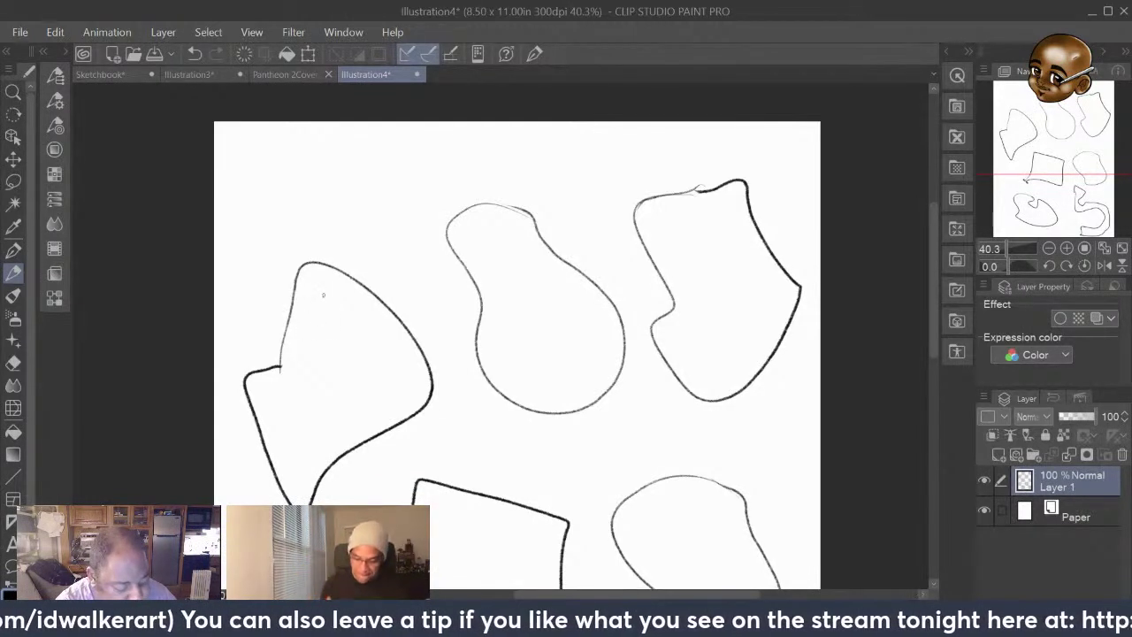
mouse_move(308, 283)
left_mouse_down()
mouse_move(365, 421)
mouse_move(308, 458)
left_mouse_up()
mouse_move(359, 425)
left_mouse_down()
mouse_move(303, 468)
mouse_move(356, 430)
mouse_move(312, 462)
mouse_move(290, 503)
mouse_move(307, 467)
mouse_move(343, 442)
mouse_move(356, 376)
mouse_move(307, 265)
left_mouse_up()
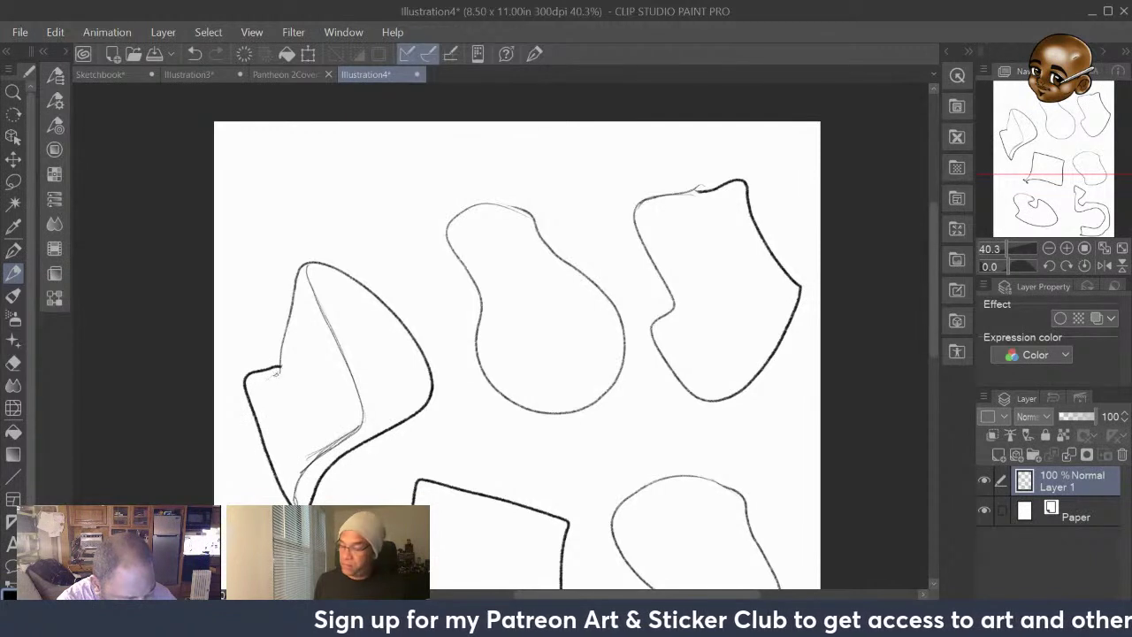
mouse_move(277, 369)
left_mouse_down()
mouse_move(251, 380)
mouse_move(282, 365)
mouse_move(267, 384)
mouse_move(282, 355)
mouse_move(272, 385)
mouse_move(254, 381)
mouse_move(288, 345)
mouse_move(298, 310)
left_mouse_up()
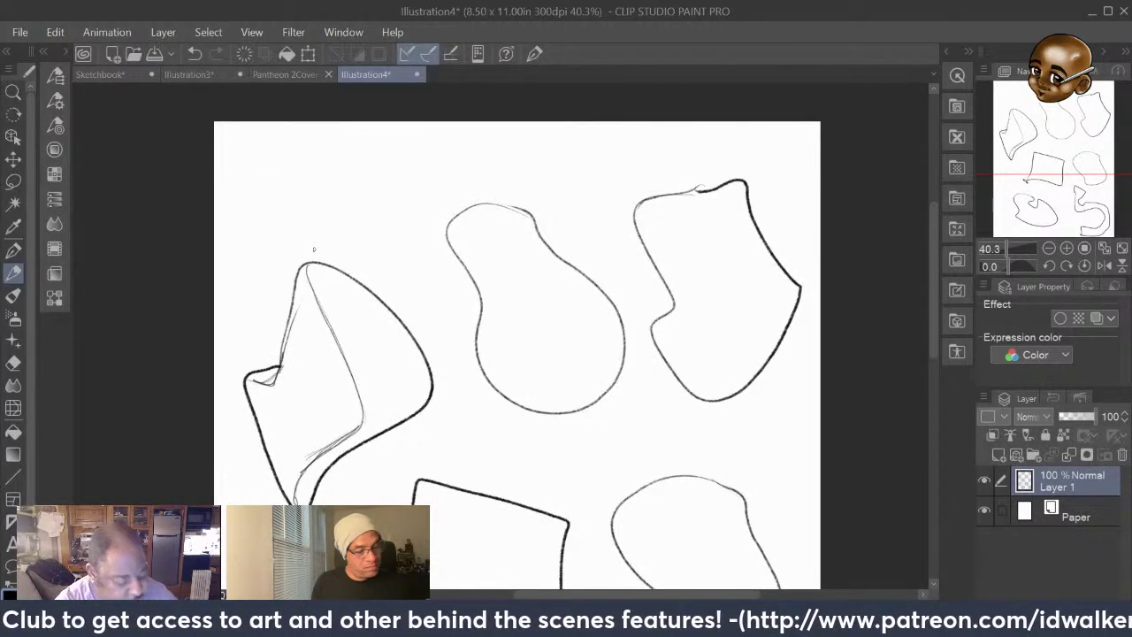
mouse_move(282, 345)
left_mouse_down()
mouse_move(268, 387)
mouse_move(242, 376)
left_mouse_up()
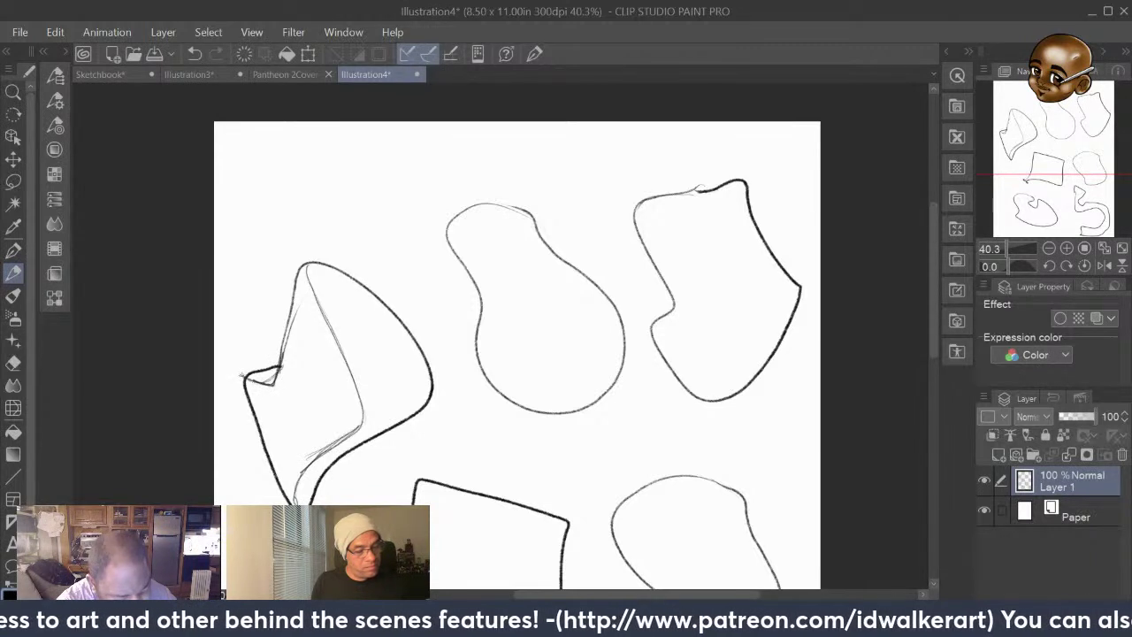
mouse_move(305, 263)
left_mouse_down()
mouse_move(361, 409)
mouse_move(360, 432)
mouse_move(310, 456)
mouse_move(295, 508)
left_mouse_up()
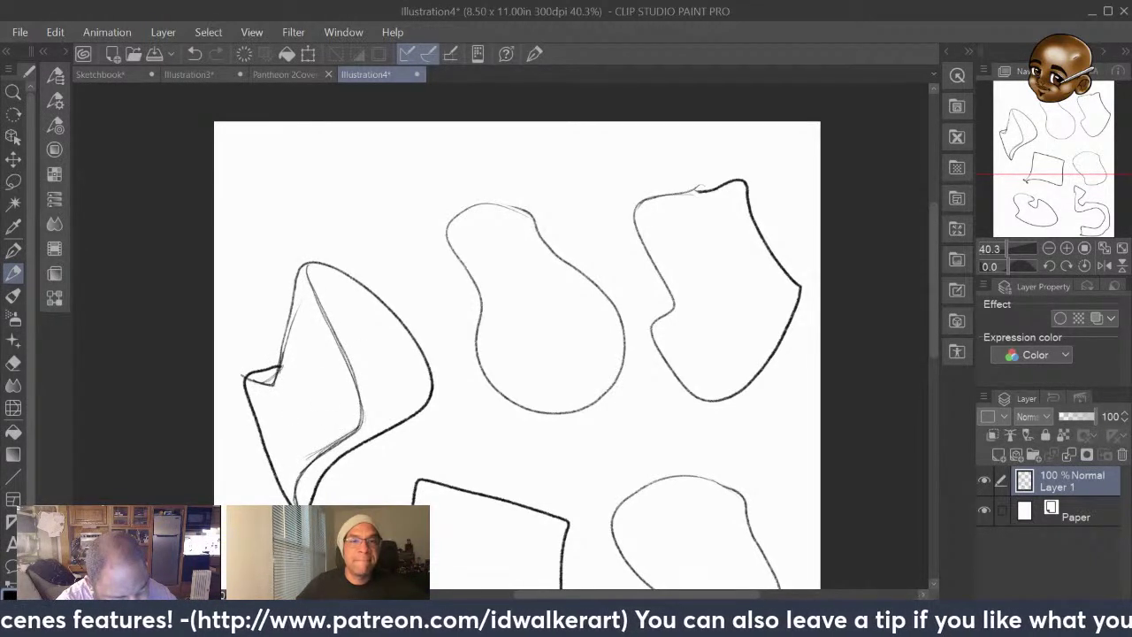
left_click_drag(368, 418, 423, 396)
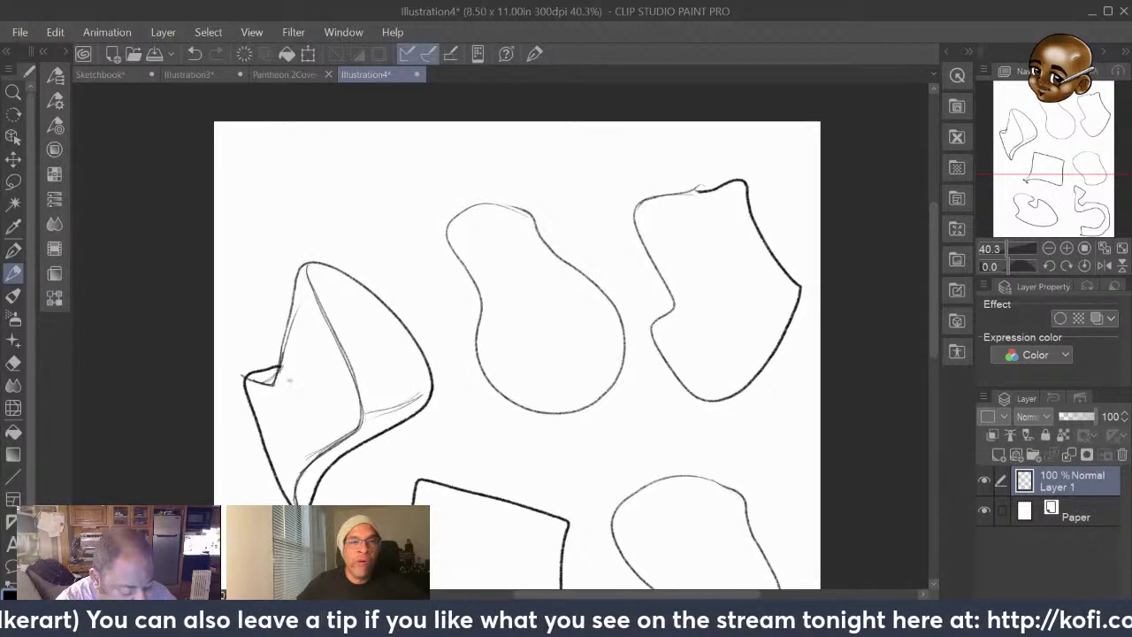
Hatch the fan shape's small notch plane and the curved band along its lower right edge as shadow
left_click_drag(278, 369, 249, 384)
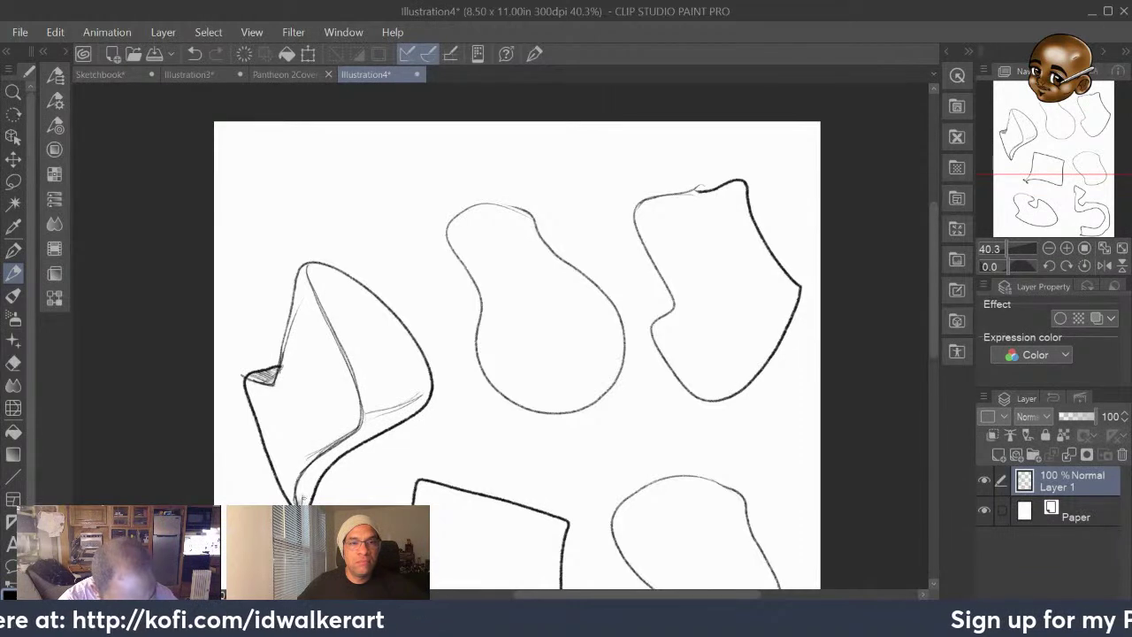
mouse_move(299, 492)
left_mouse_down()
mouse_move(318, 462)
mouse_move(382, 425)
mouse_move(372, 415)
mouse_move(425, 398)
left_mouse_up()
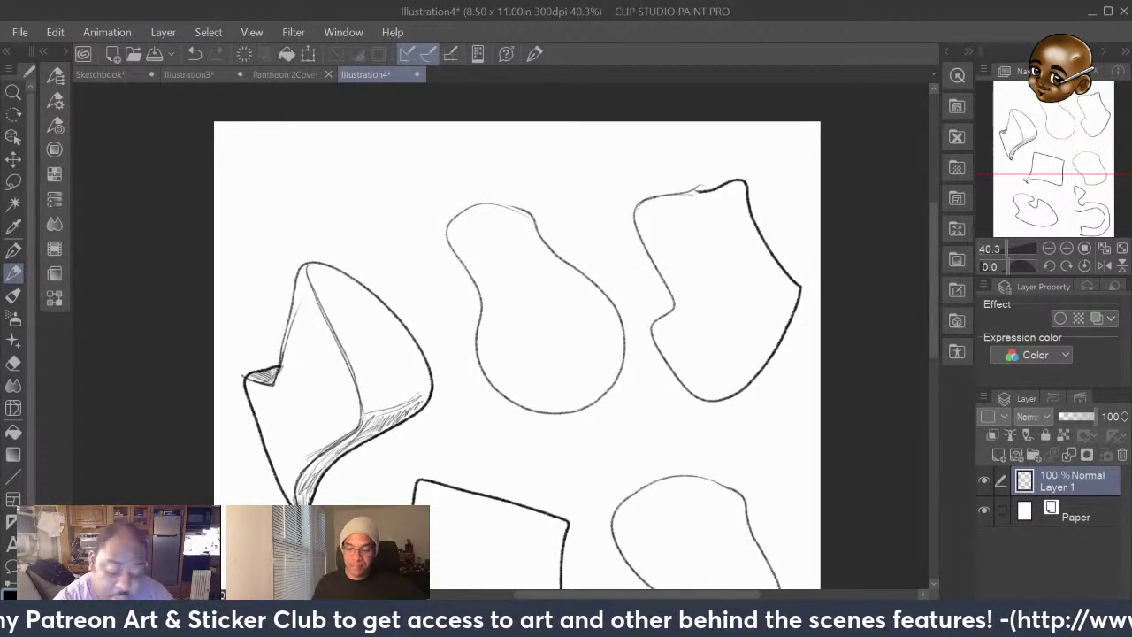
left_click_drag(368, 428, 429, 395)
left_click_drag(401, 422, 413, 411)
left_click_drag(357, 442, 391, 419)
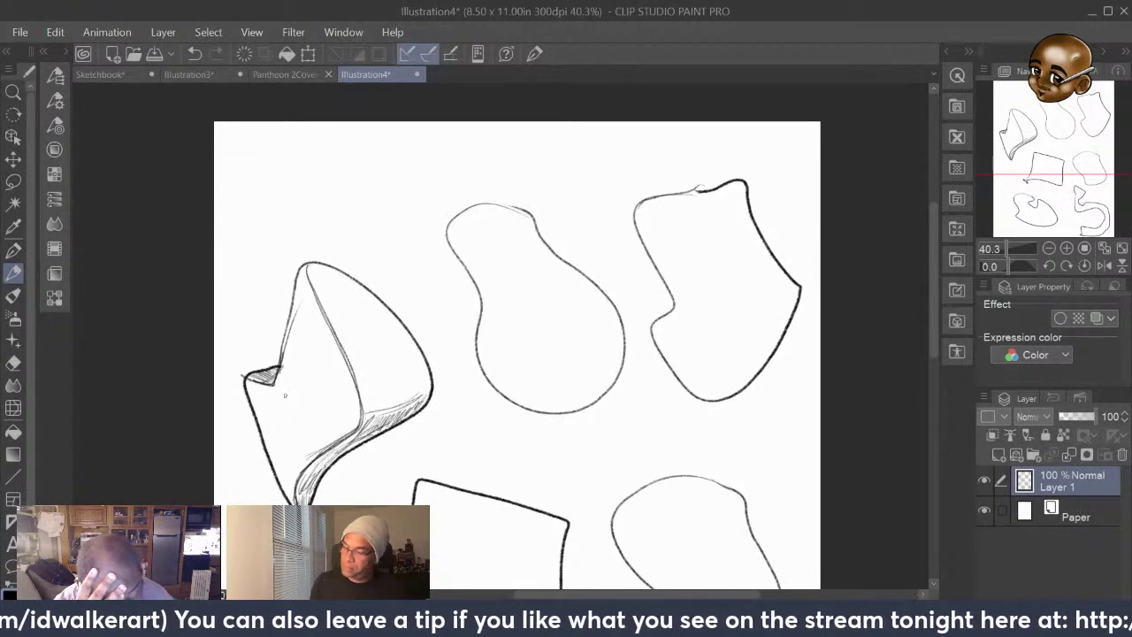
Sketch a curved centre line down the pear shape and wrap cross contours around its neck and wide body
mouse_move(492, 215)
left_mouse_down()
mouse_move(550, 269)
mouse_move(586, 337)
mouse_move(581, 379)
mouse_move(530, 405)
left_mouse_up()
mouse_move(588, 365)
left_mouse_down()
mouse_move(572, 392)
mouse_move(541, 410)
left_mouse_up()
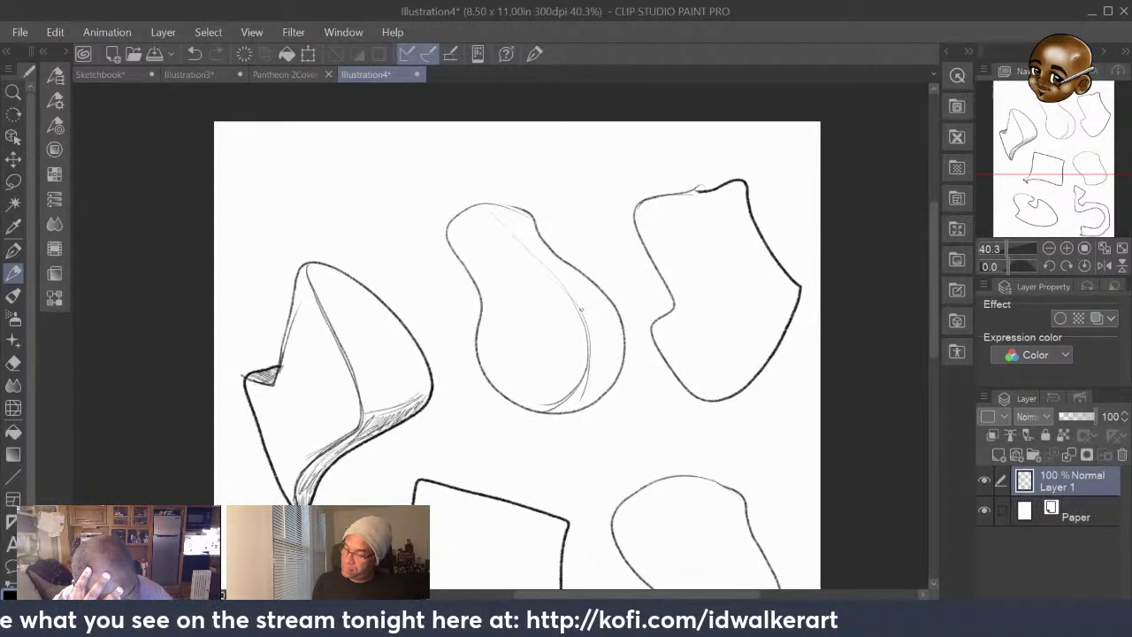
mouse_move(581, 309)
left_mouse_down()
mouse_move(586, 394)
mouse_move(563, 414)
mouse_move(559, 288)
mouse_move(478, 209)
mouse_move(579, 299)
left_mouse_up()
mouse_move(500, 231)
left_mouse_down()
mouse_move(543, 266)
mouse_move(597, 355)
left_mouse_up()
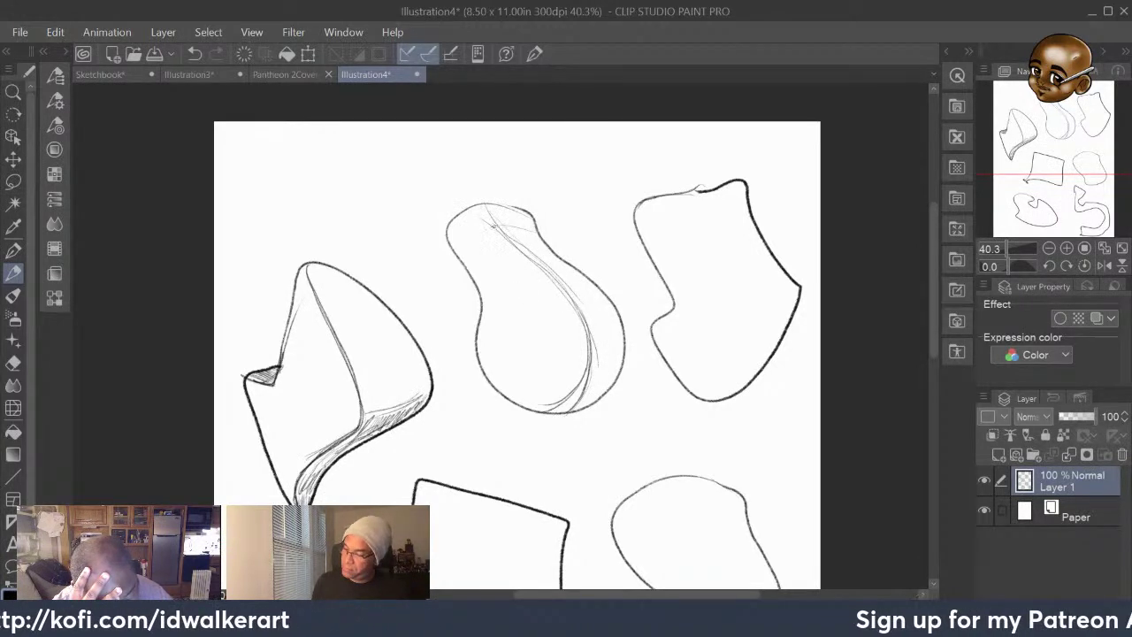
mouse_move(497, 226)
left_mouse_down()
mouse_move(454, 252)
mouse_move(496, 227)
mouse_move(482, 226)
mouse_move(538, 234)
mouse_move(484, 292)
mouse_move(496, 262)
mouse_move(544, 253)
mouse_move(487, 298)
mouse_move(516, 256)
mouse_move(487, 295)
mouse_move(509, 368)
left_mouse_up()
mouse_move(527, 299)
left_mouse_down()
mouse_move(503, 340)
mouse_move(500, 390)
left_mouse_up()
mouse_move(508, 327)
left_mouse_down()
mouse_move(506, 403)
mouse_move(550, 287)
mouse_move(603, 294)
mouse_move(501, 369)
mouse_move(515, 410)
left_mouse_up()
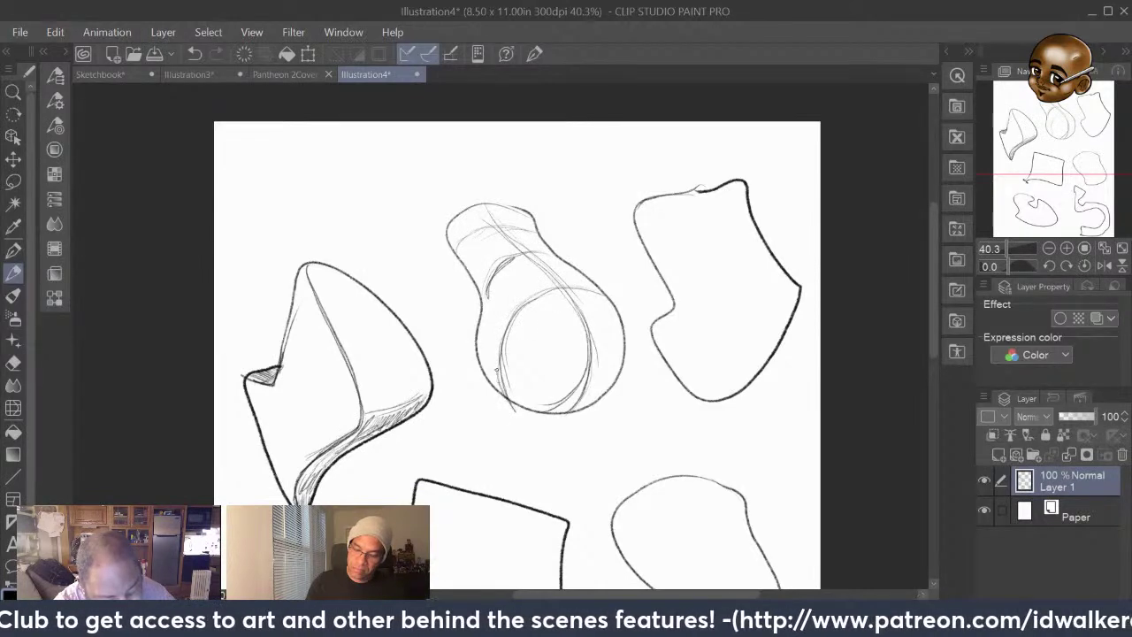
Add a small circle at the pear shape's wide end and darken its centre line and neck contours
left_click_drag(509, 371, 495, 317)
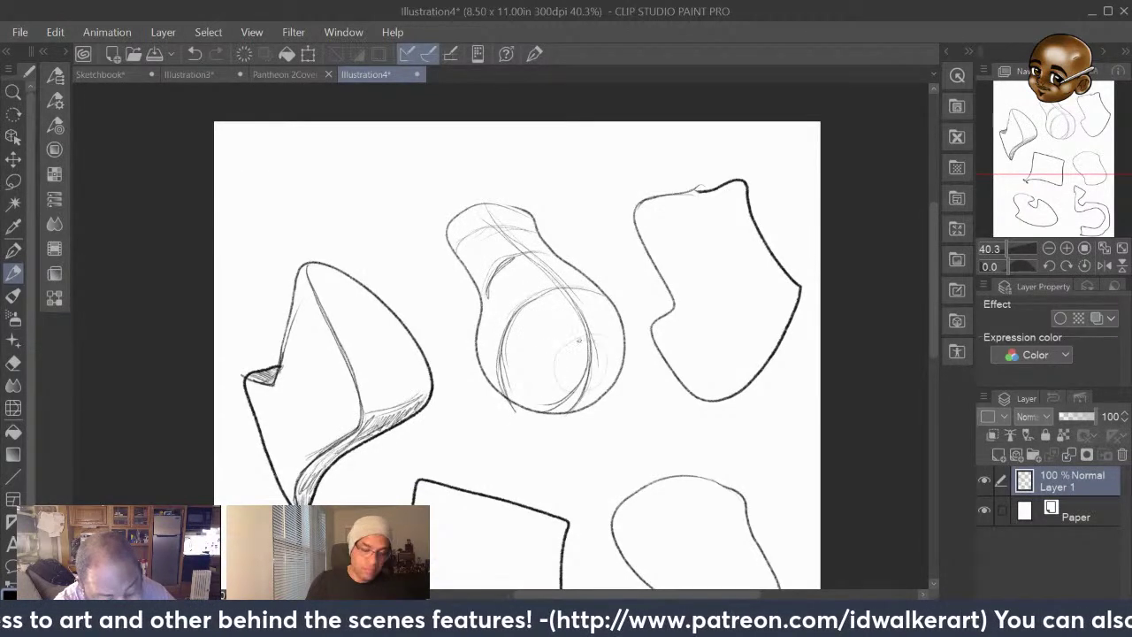
mouse_move(602, 375)
left_mouse_down()
mouse_move(552, 347)
mouse_move(607, 373)
mouse_move(555, 350)
mouse_move(607, 348)
mouse_move(555, 371)
mouse_move(607, 345)
left_mouse_up()
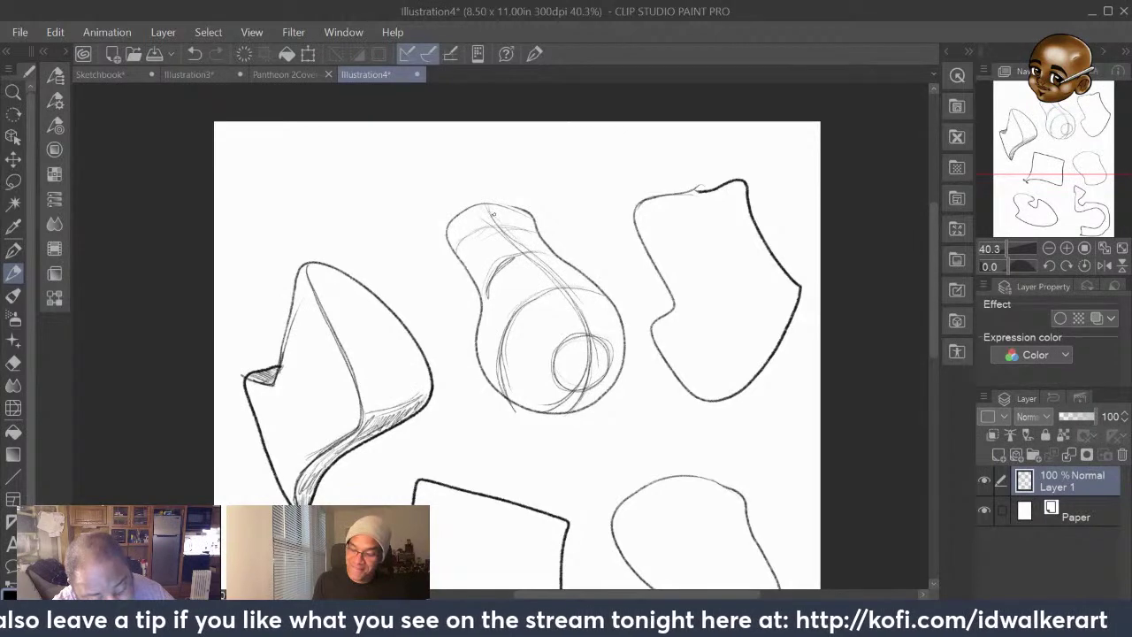
mouse_move(493, 217)
left_mouse_down()
mouse_move(539, 257)
mouse_move(519, 246)
mouse_move(586, 338)
left_mouse_up()
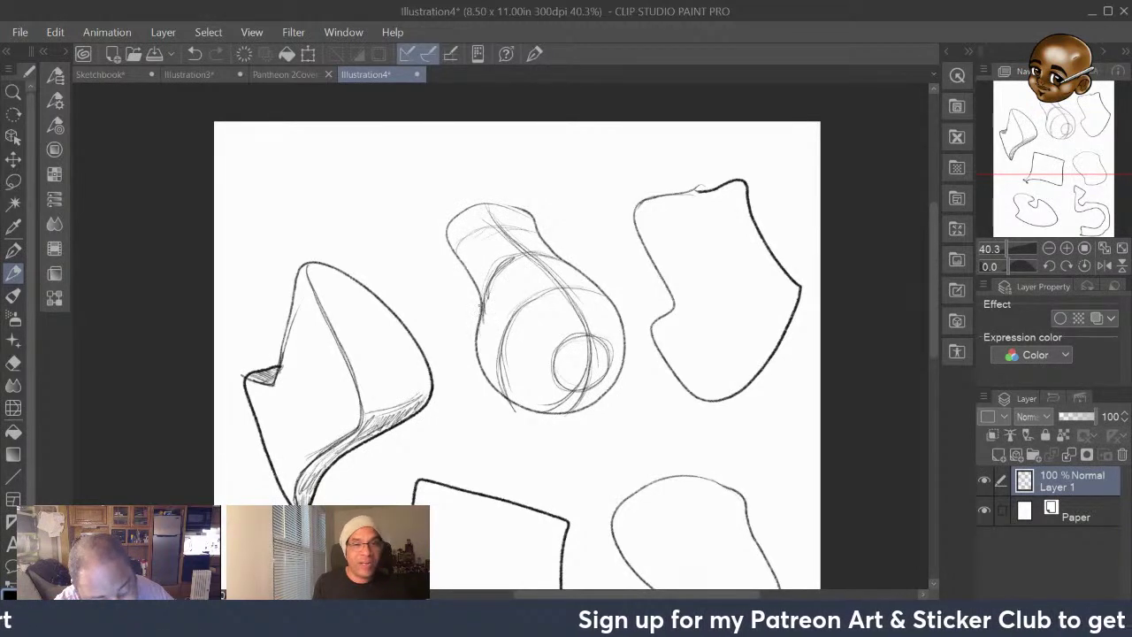
mouse_move(536, 226)
left_mouse_down()
mouse_move(472, 236)
mouse_move(462, 260)
mouse_move(507, 226)
mouse_move(537, 233)
mouse_move(467, 251)
left_mouse_up()
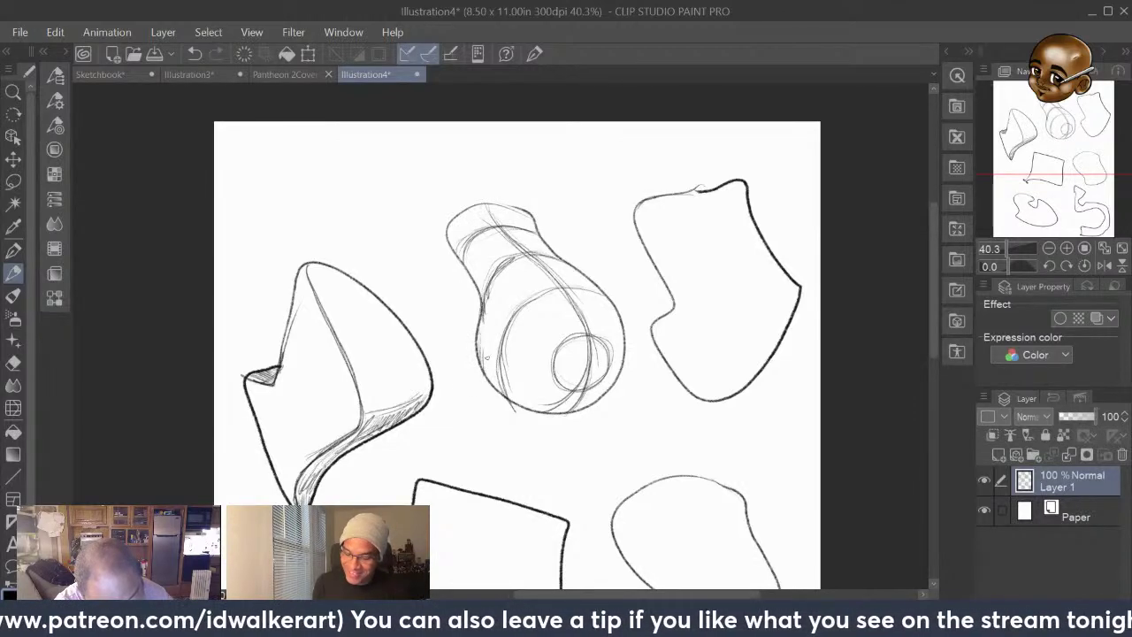
Hatch shadow around the pear shape's rounded underside and up the left side of its neck
mouse_move(493, 364)
left_mouse_down()
mouse_move(520, 404)
mouse_move(513, 394)
mouse_move(558, 410)
mouse_move(610, 384)
left_mouse_up()
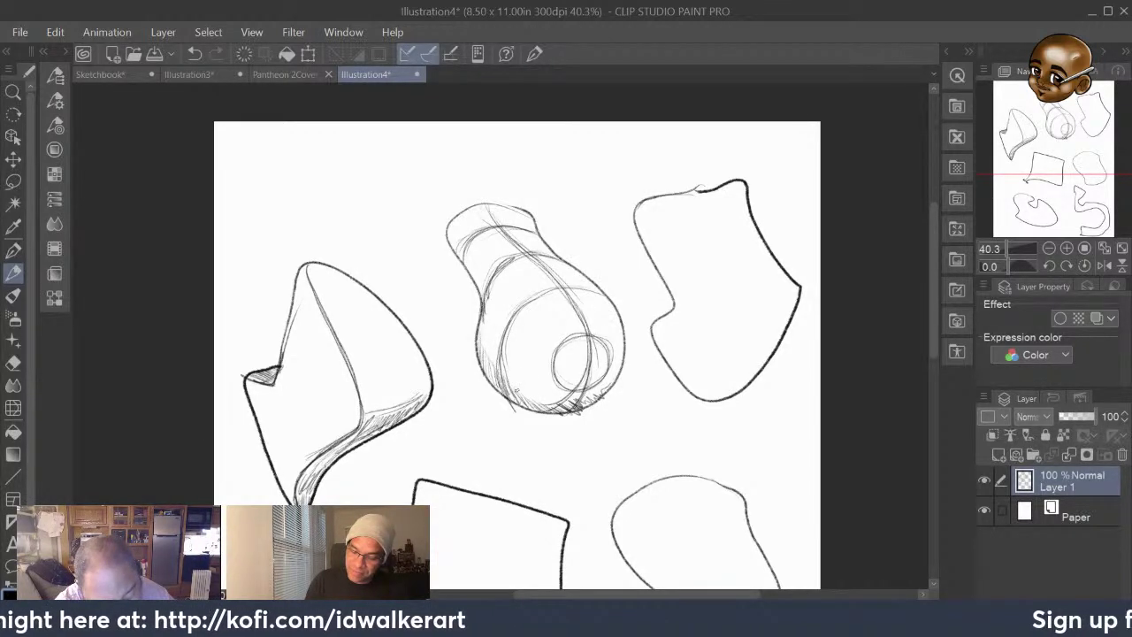
mouse_move(485, 314)
left_mouse_down()
mouse_move(486, 352)
mouse_move(482, 343)
mouse_move(506, 378)
mouse_move(571, 398)
left_mouse_up()
left_click_drag(570, 403, 612, 384)
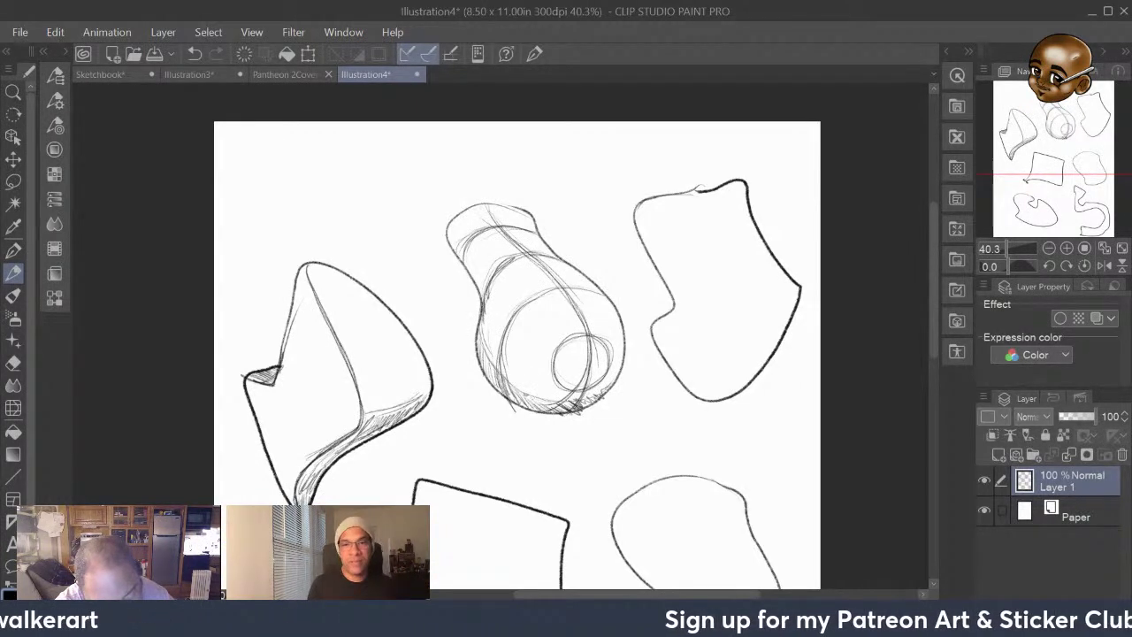
mouse_move(532, 400)
left_mouse_down()
mouse_move(567, 392)
mouse_move(534, 388)
mouse_move(486, 353)
mouse_move(579, 395)
mouse_move(628, 343)
left_mouse_up()
left_click_drag(624, 350, 601, 392)
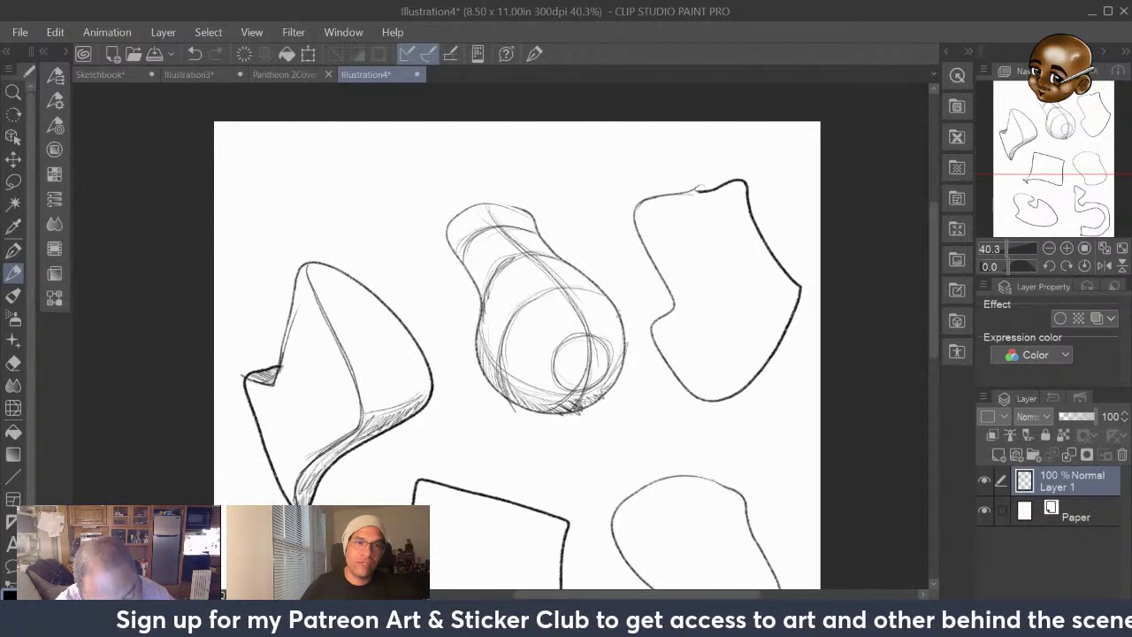
mouse_move(619, 341)
left_mouse_down()
mouse_move(593, 389)
mouse_move(576, 394)
mouse_move(495, 367)
mouse_move(483, 321)
mouse_move(492, 357)
mouse_move(579, 394)
mouse_move(599, 386)
left_mouse_up()
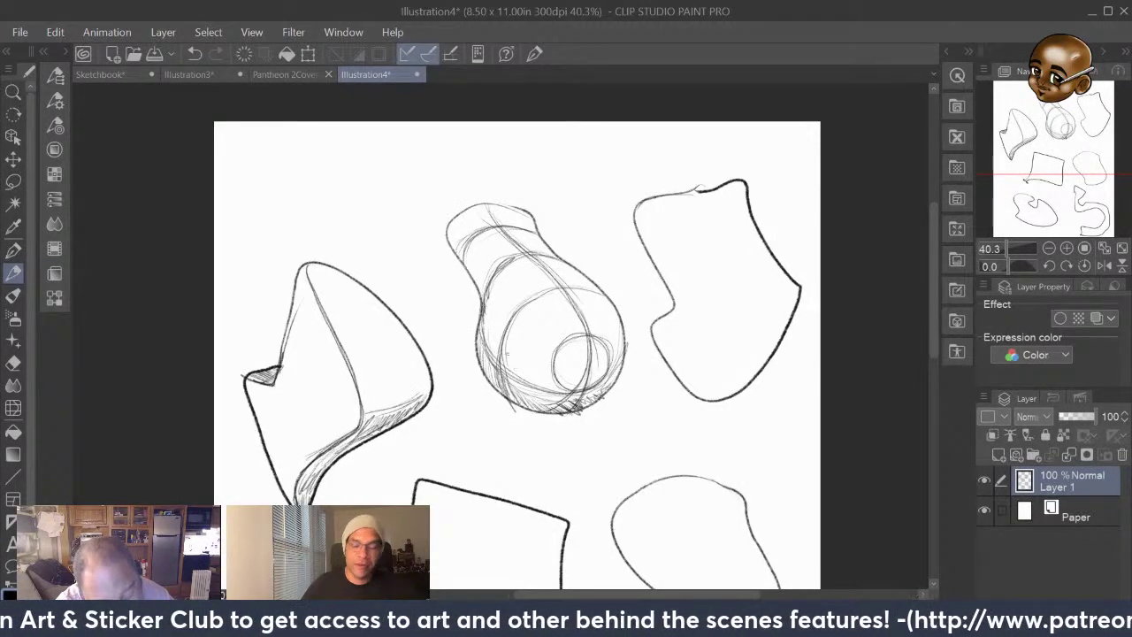
mouse_move(506, 375)
left_mouse_down()
mouse_move(529, 407)
mouse_move(525, 396)
mouse_move(559, 412)
mouse_move(598, 405)
mouse_move(610, 386)
left_mouse_up()
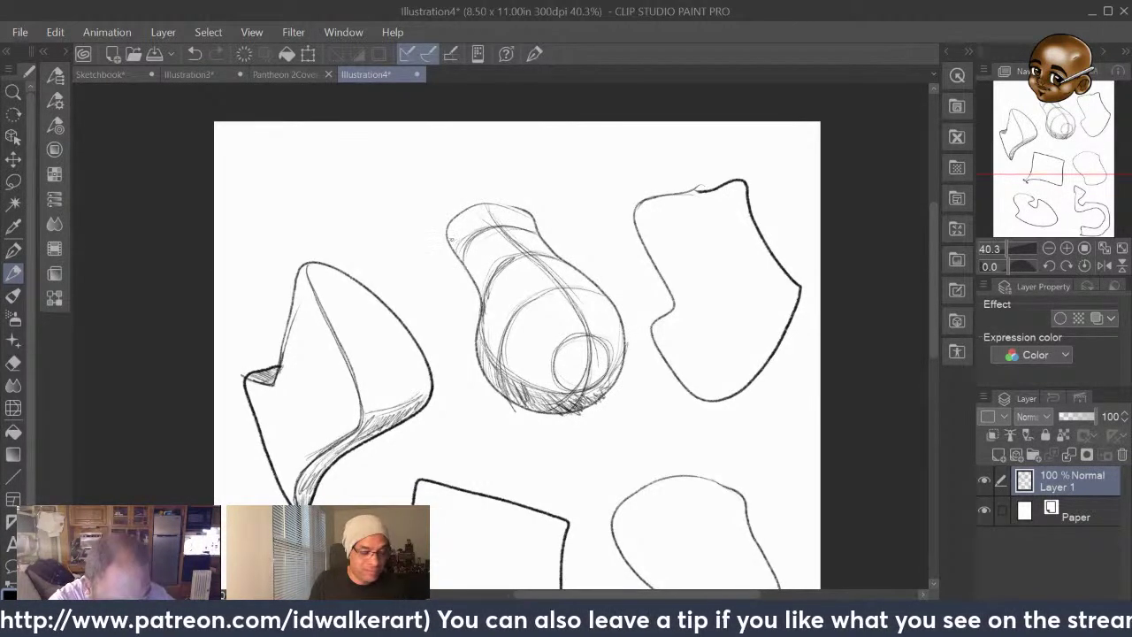
mouse_move(451, 232)
left_mouse_down()
mouse_move(488, 298)
mouse_move(462, 251)
left_mouse_up()
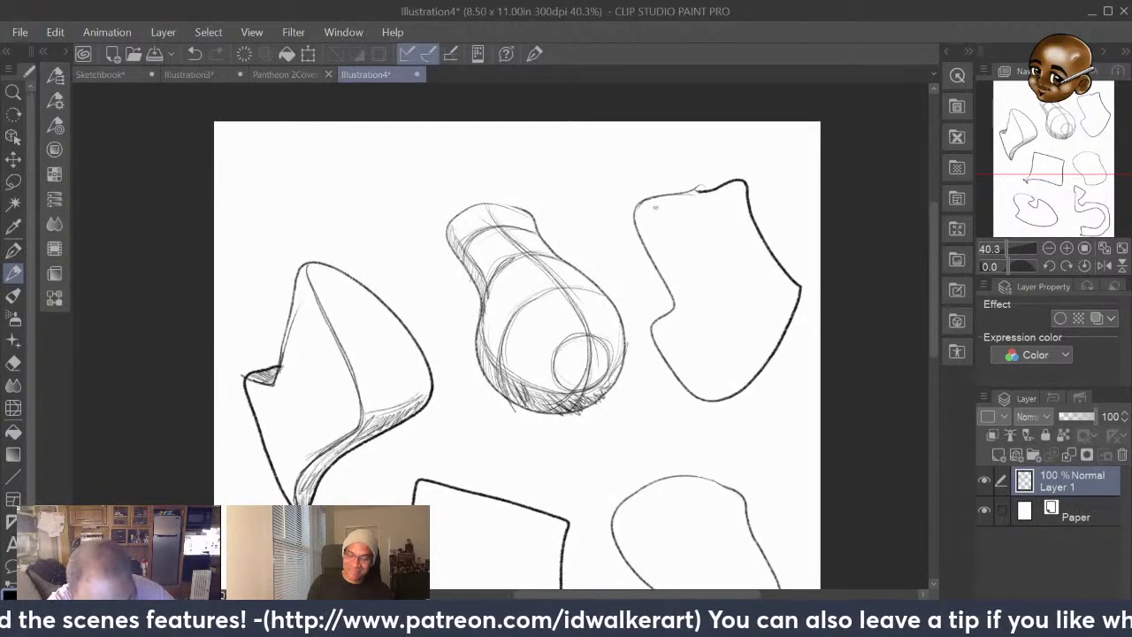
Draw an inner edge parallel to the angular notched outline's left side and hatch the side plane between them
mouse_move(660, 215)
left_mouse_down()
mouse_move(712, 285)
mouse_move(684, 306)
left_mouse_up()
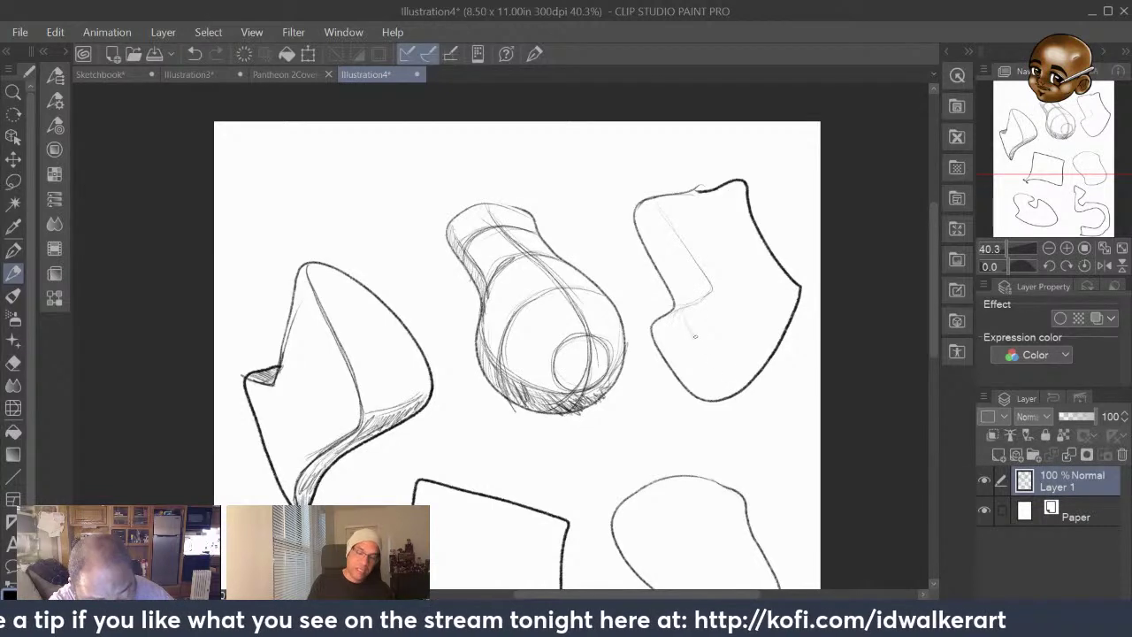
mouse_move(695, 337)
left_mouse_down()
mouse_move(747, 382)
mouse_move(684, 321)
mouse_move(711, 274)
mouse_move(656, 198)
mouse_move(671, 231)
mouse_move(637, 213)
mouse_move(672, 297)
mouse_move(687, 309)
mouse_move(694, 298)
mouse_move(678, 308)
left_mouse_up()
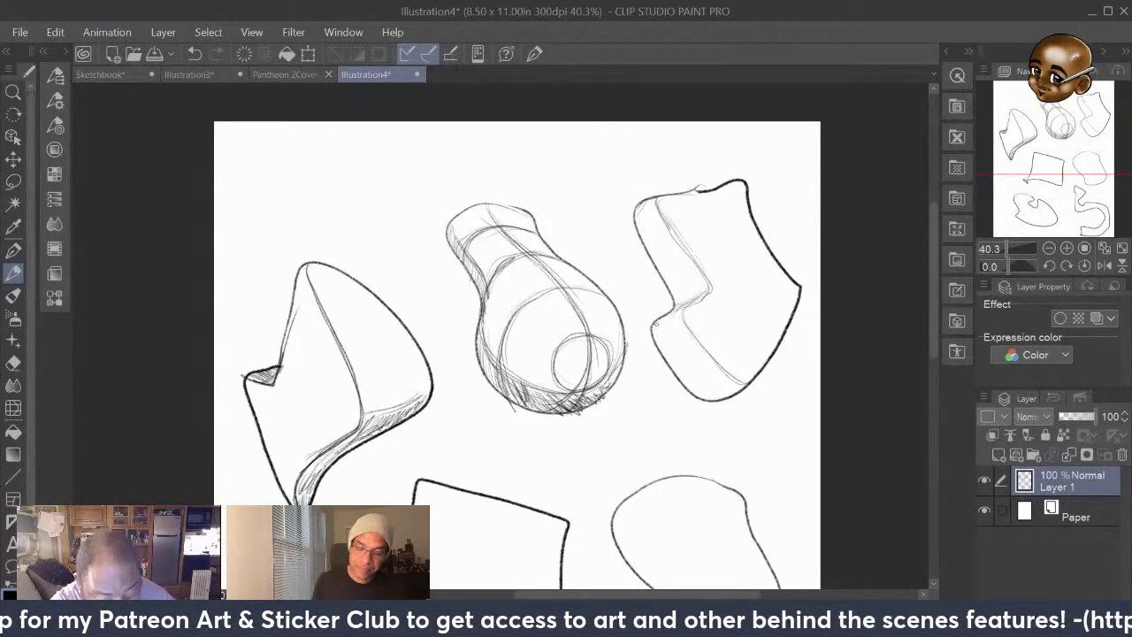
mouse_move(661, 319)
left_mouse_down()
mouse_move(668, 362)
mouse_move(693, 340)
mouse_move(680, 375)
mouse_move(704, 354)
mouse_move(694, 385)
mouse_move(714, 359)
mouse_move(728, 397)
left_mouse_up()
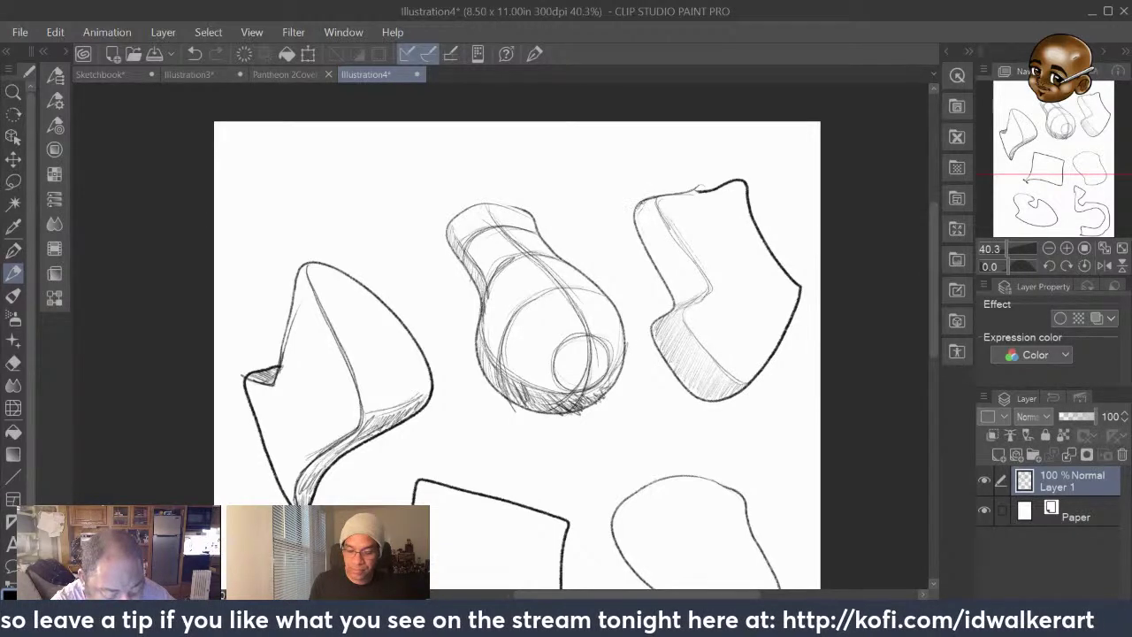
mouse_move(639, 217)
left_mouse_down()
mouse_move(652, 202)
mouse_move(650, 214)
mouse_move(670, 223)
mouse_move(657, 250)
mouse_move(669, 244)
left_mouse_up()
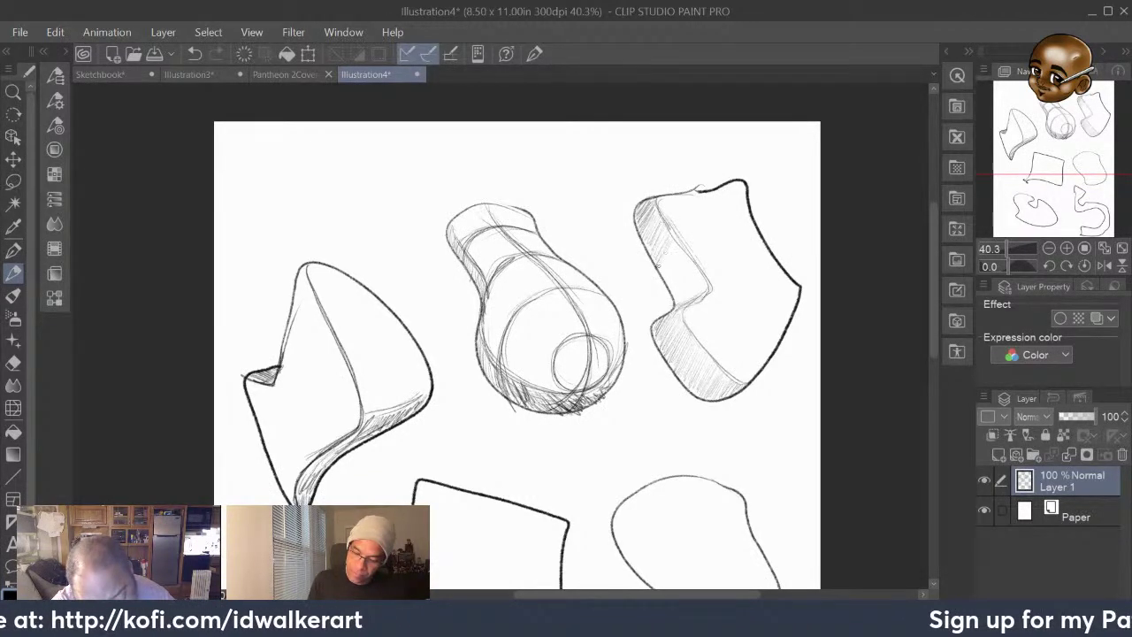
mouse_move(669, 283)
left_mouse_down()
mouse_move(691, 262)
mouse_move(689, 282)
mouse_move(704, 271)
mouse_move(700, 290)
left_mouse_up()
left_click_drag(679, 303, 710, 289)
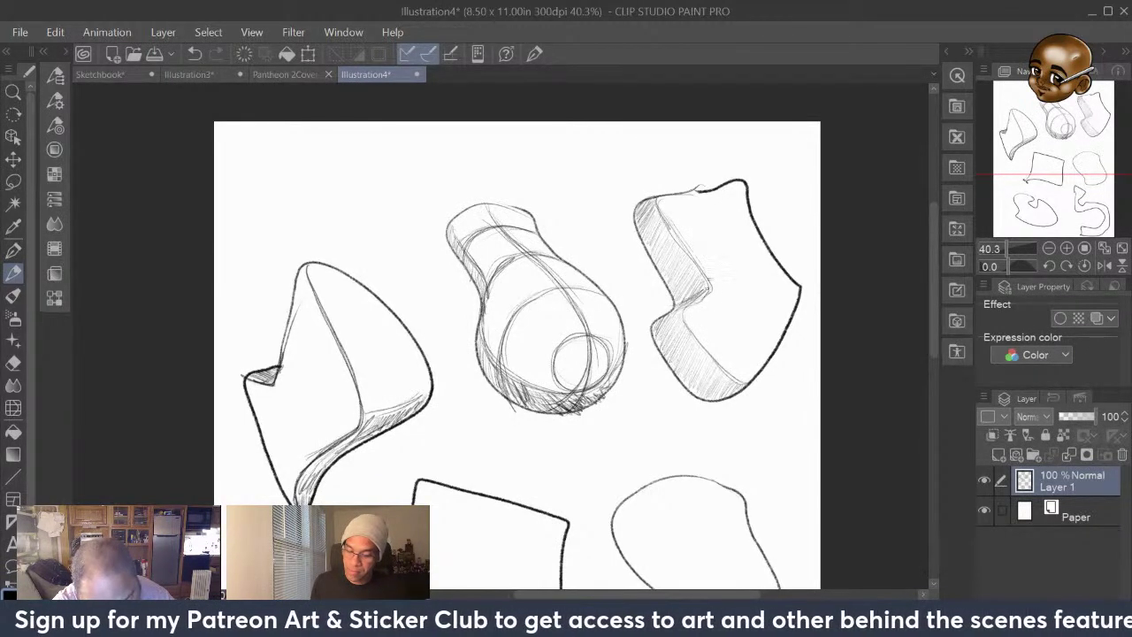
Darken the inner edge of the angular notched shape, including its inside corner and the edge's lower end
mouse_move(655, 203)
left_mouse_down()
mouse_move(702, 272)
mouse_move(676, 238)
mouse_move(707, 283)
left_mouse_up()
left_click_drag(681, 319, 700, 298)
left_click_drag(683, 366, 720, 329)
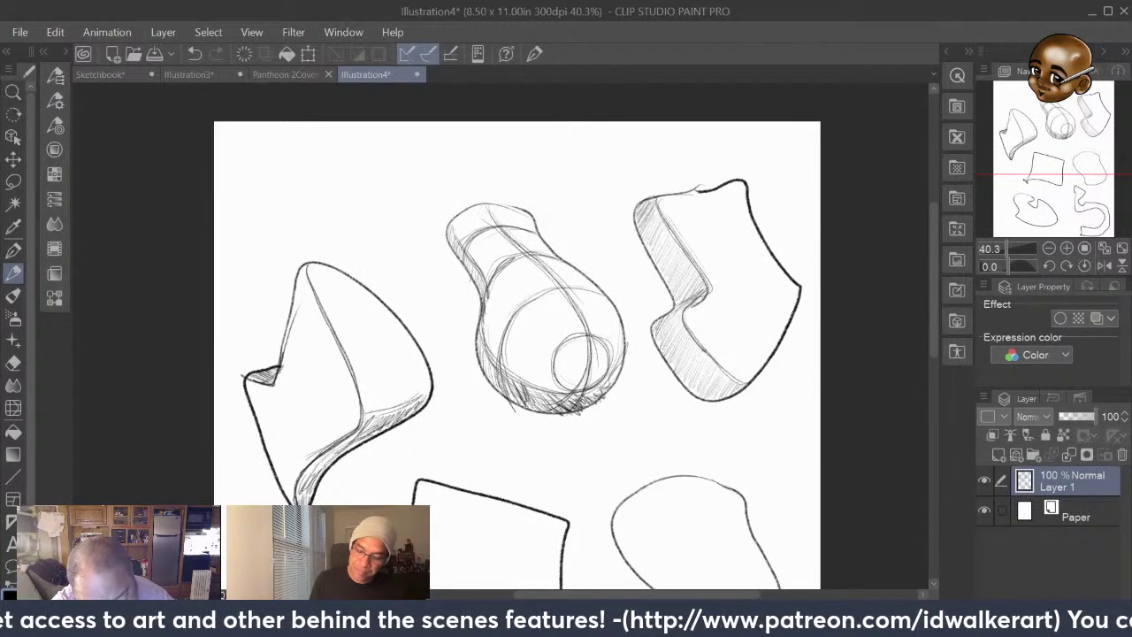
left_click_drag(727, 381, 745, 371)
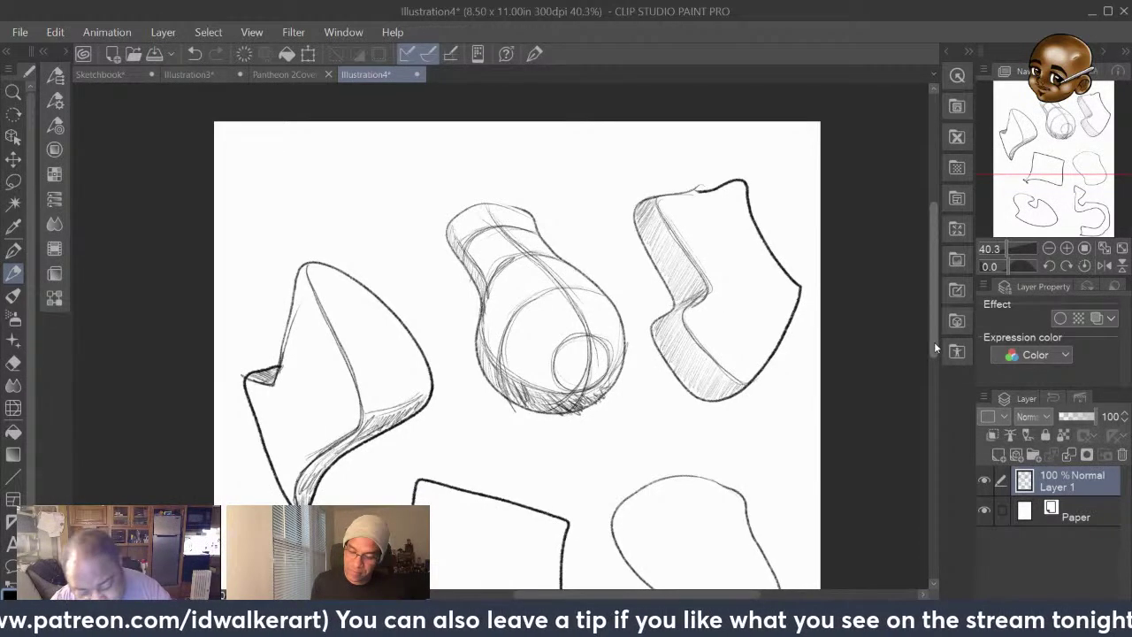
Draw a curved centre line in the rounded blob, a small ellipse at its lower end and a thin inner rim along its right and bottom edges
left_click_drag(934, 341, 934, 398)
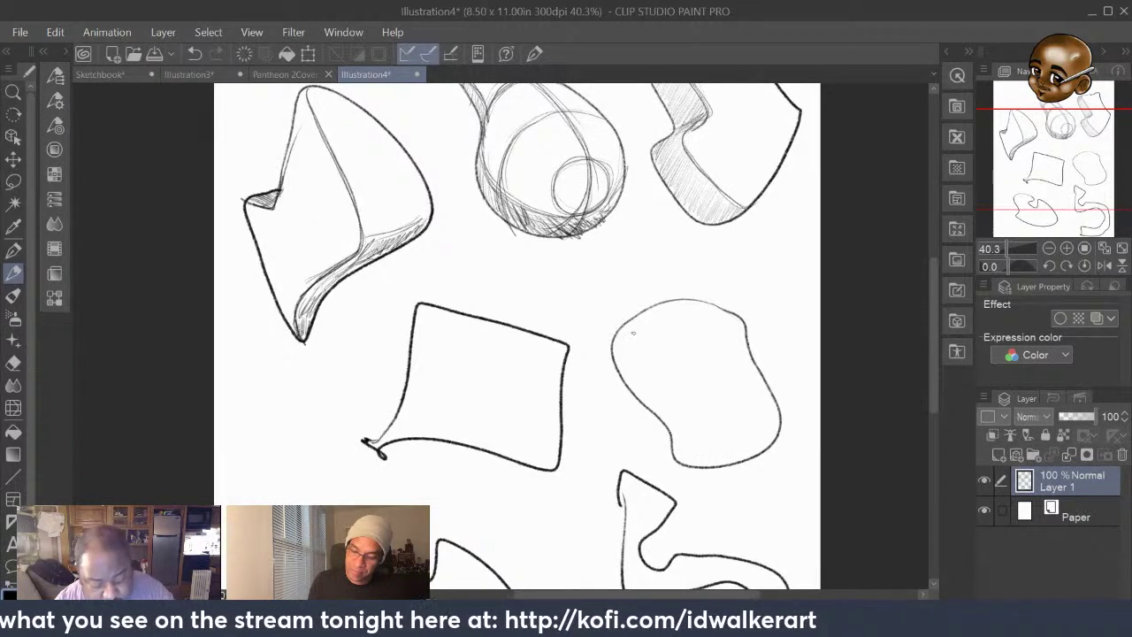
mouse_move(637, 331)
left_mouse_down()
mouse_move(709, 419)
mouse_move(713, 447)
mouse_move(739, 447)
mouse_move(712, 454)
left_mouse_up()
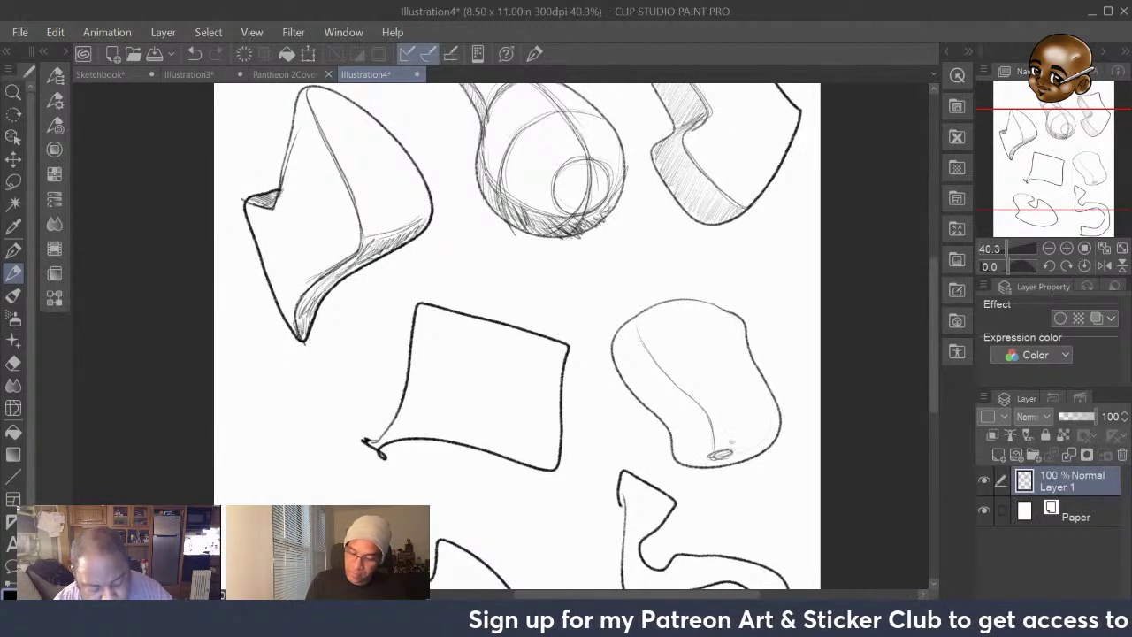
mouse_move(752, 444)
left_mouse_down()
mouse_move(768, 405)
mouse_move(726, 309)
mouse_move(719, 322)
mouse_move(735, 328)
mouse_move(720, 286)
mouse_move(712, 304)
mouse_move(732, 324)
mouse_move(769, 422)
mouse_move(747, 449)
mouse_move(679, 457)
left_mouse_up()
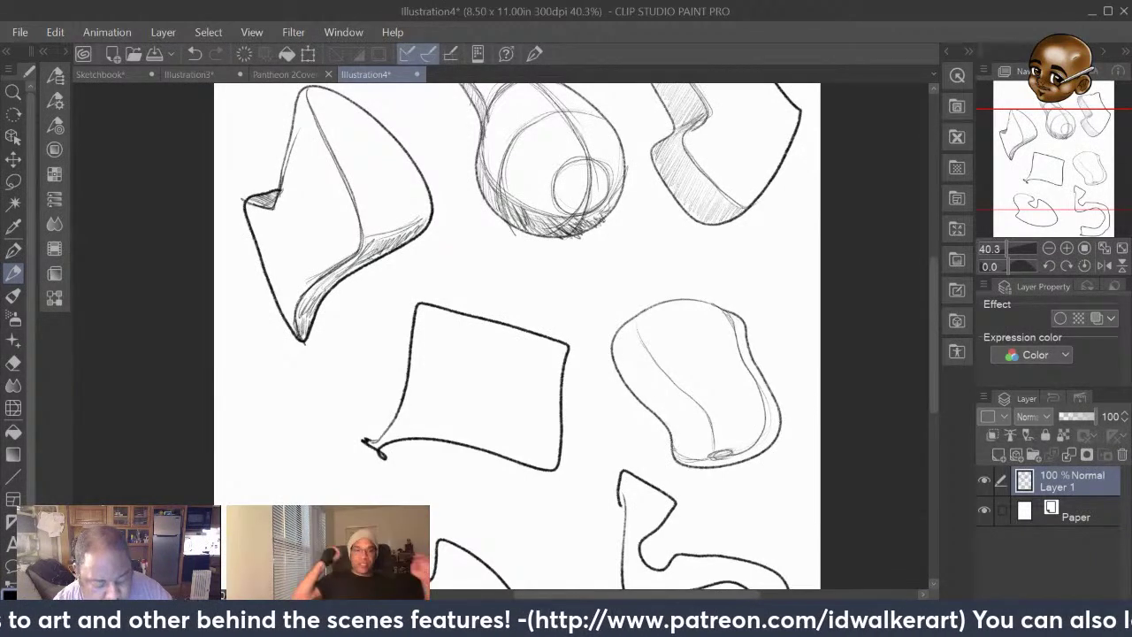
left_click_drag(681, 458, 713, 463)
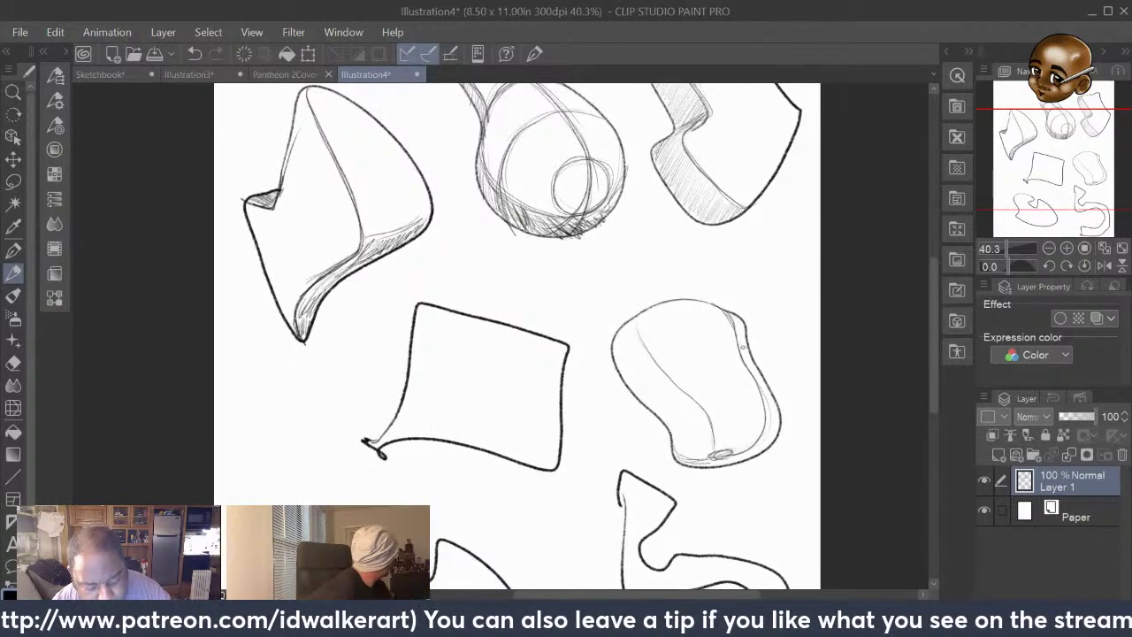
Wrap two curved cross contours across the upper and middle parts of the rounded blob
mouse_move(745, 346)
left_mouse_down()
mouse_move(659, 342)
mouse_move(646, 348)
mouse_move(671, 341)
mouse_move(624, 382)
left_mouse_up()
left_click_drag(674, 342, 651, 350)
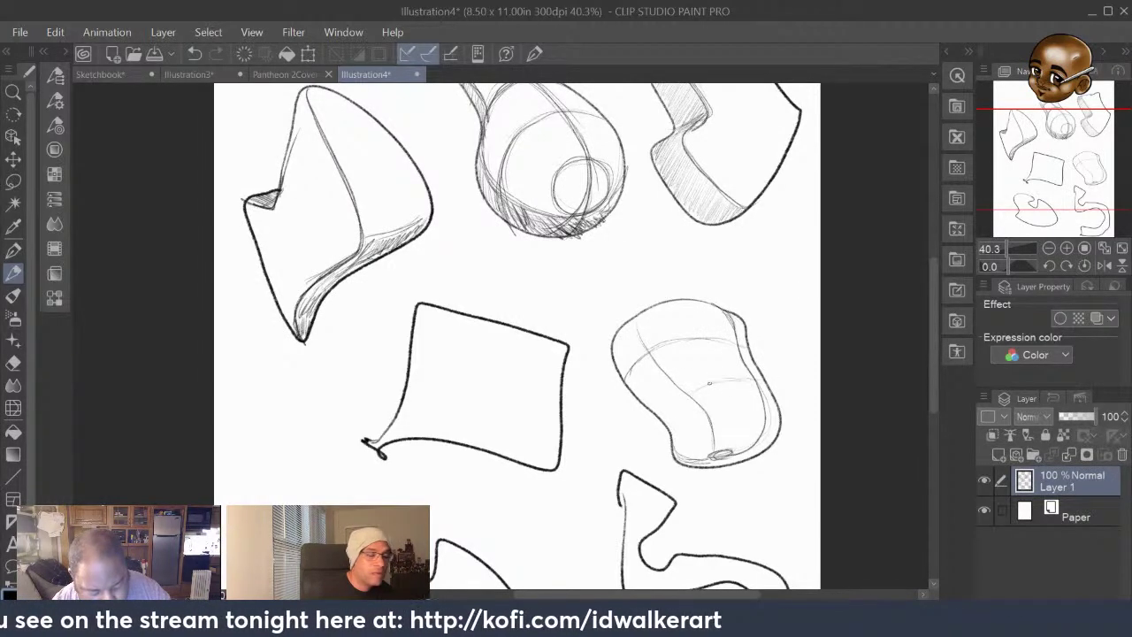
mouse_move(707, 387)
left_mouse_down()
mouse_move(665, 407)
mouse_move(745, 378)
left_mouse_up()
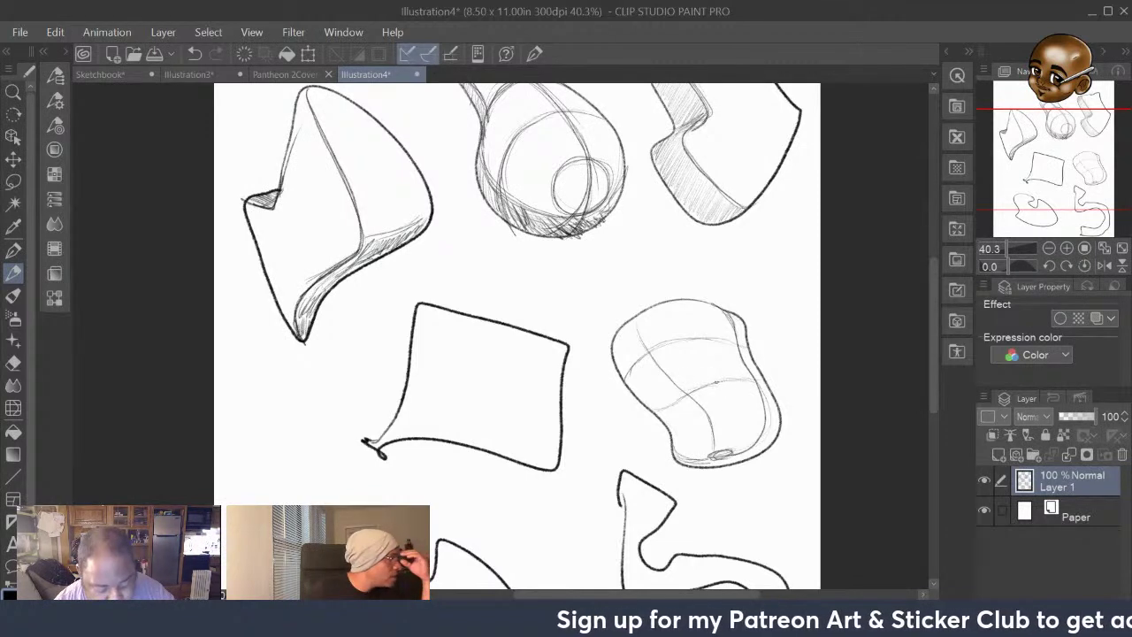
Add a lower cross contour around the rounded blob and hatch the band along its middle contour
mouse_move(707, 383)
left_mouse_down()
mouse_move(662, 409)
mouse_move(764, 379)
left_mouse_up()
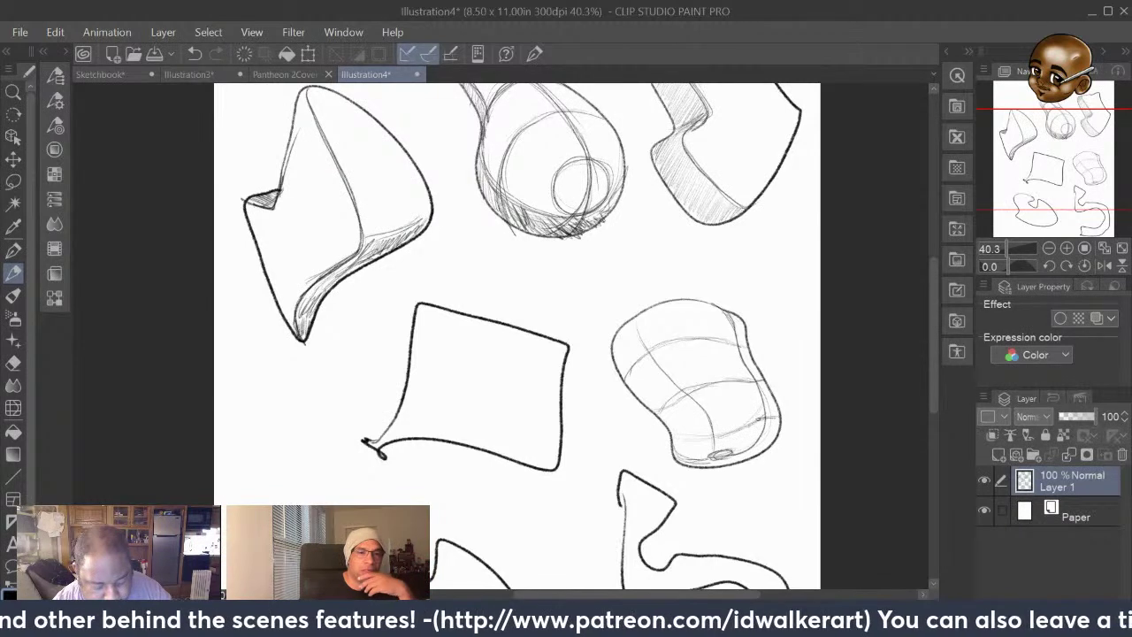
left_click_drag(751, 429, 779, 426)
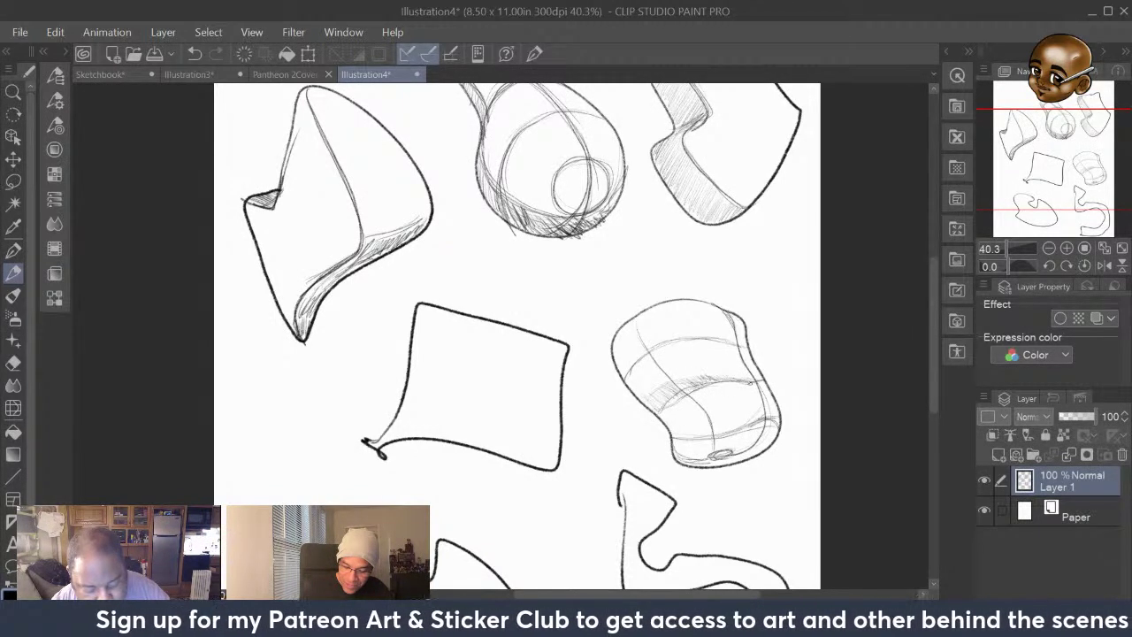
left_click_drag(678, 379, 644, 403)
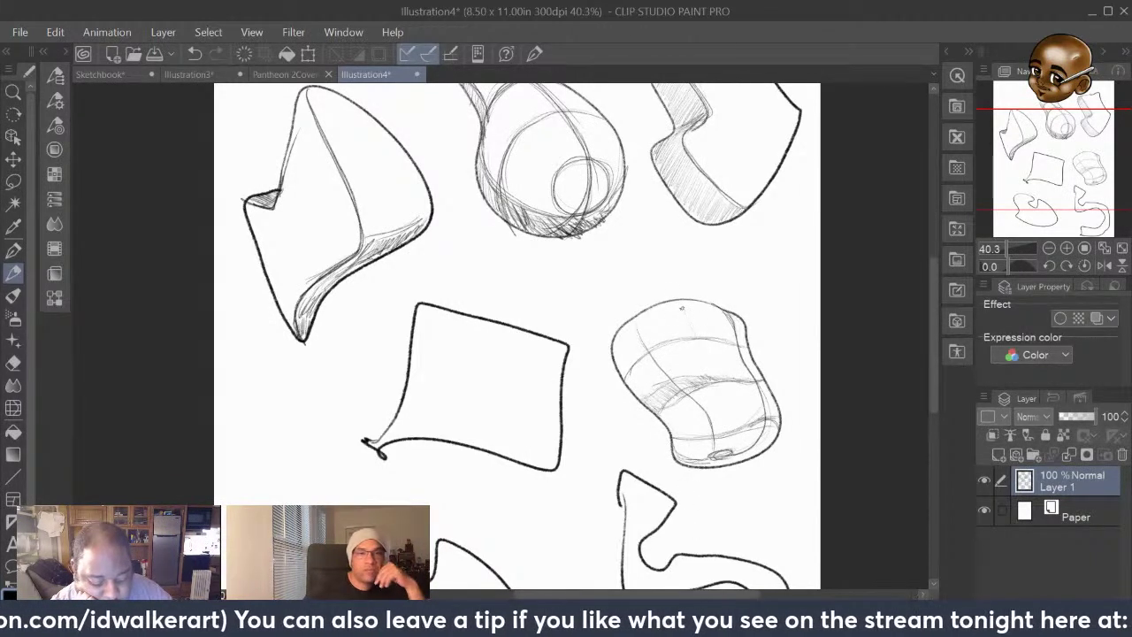
Draw a second lengthwise contour down the rounded blob's right half and reinforce the outline at its lower-left side
left_click_drag(733, 413, 742, 452)
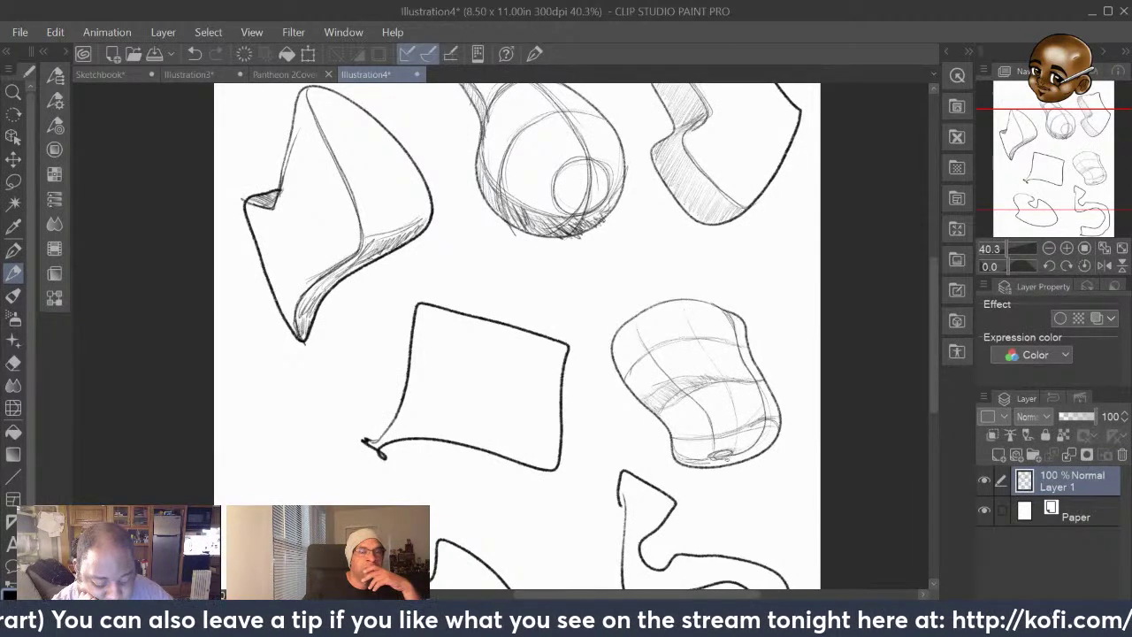
left_click_drag(687, 309, 725, 384)
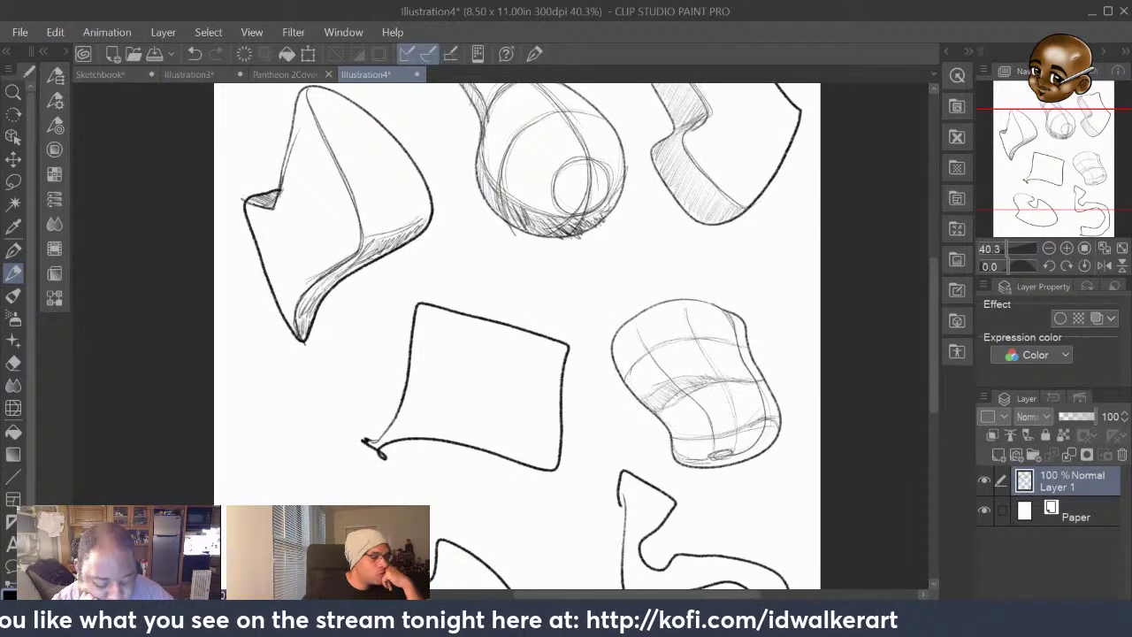
left_click_drag(660, 417, 689, 459)
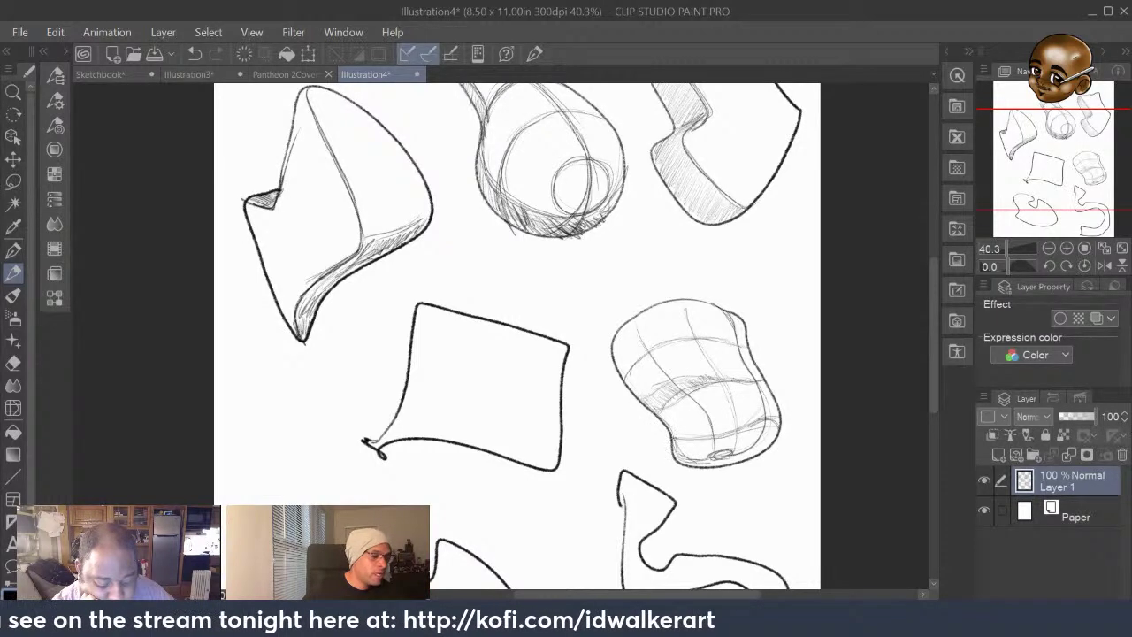
left_click_drag(633, 385, 692, 464)
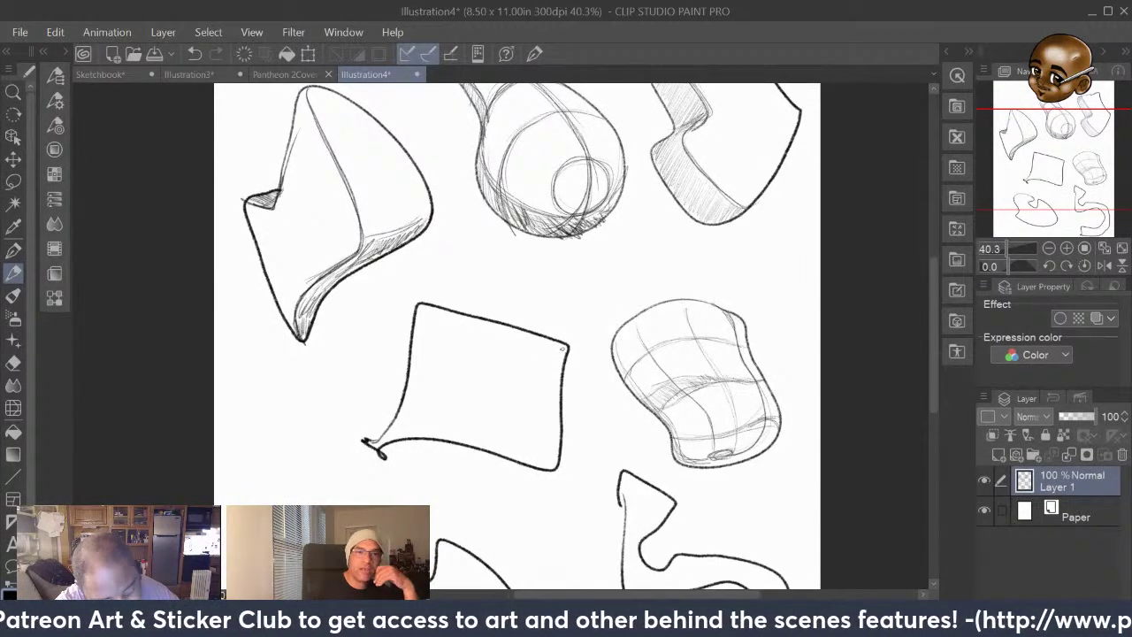
Draw two inner edges in the four-cornered outline, from its upper-right corner and its left side, meeting near the centre
mouse_move(563, 349)
left_mouse_down()
mouse_move(417, 356)
mouse_move(467, 372)
mouse_move(483, 360)
mouse_move(416, 336)
left_mouse_up()
left_click_drag(415, 336, 465, 357)
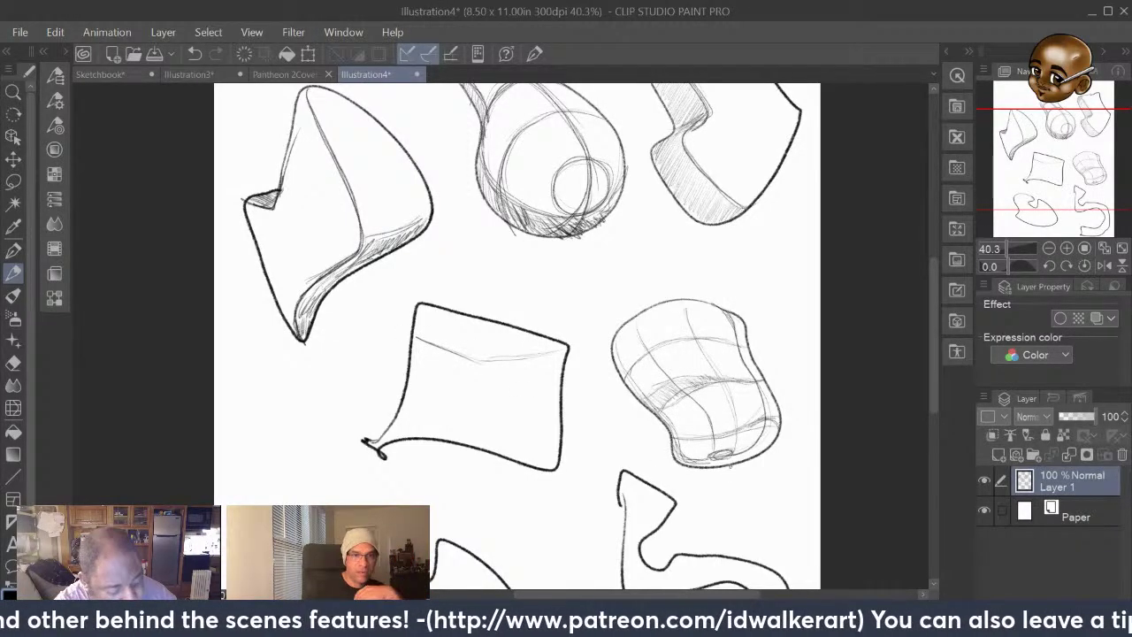
left_click(193, 55)
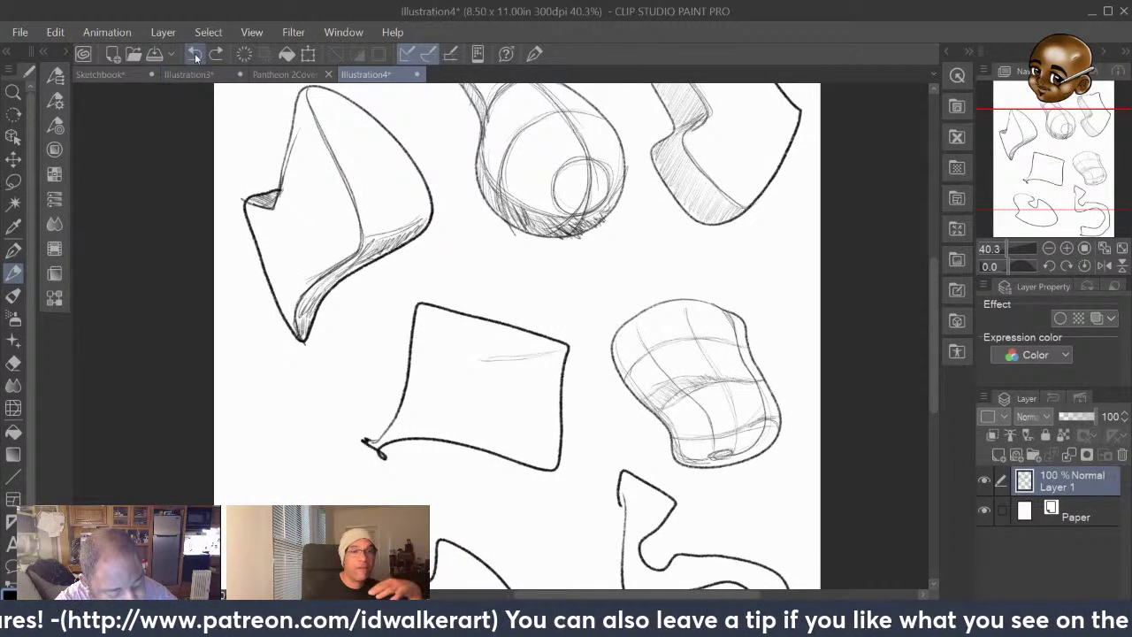
mouse_move(563, 351)
left_mouse_down()
mouse_move(479, 375)
mouse_move(412, 353)
left_mouse_up()
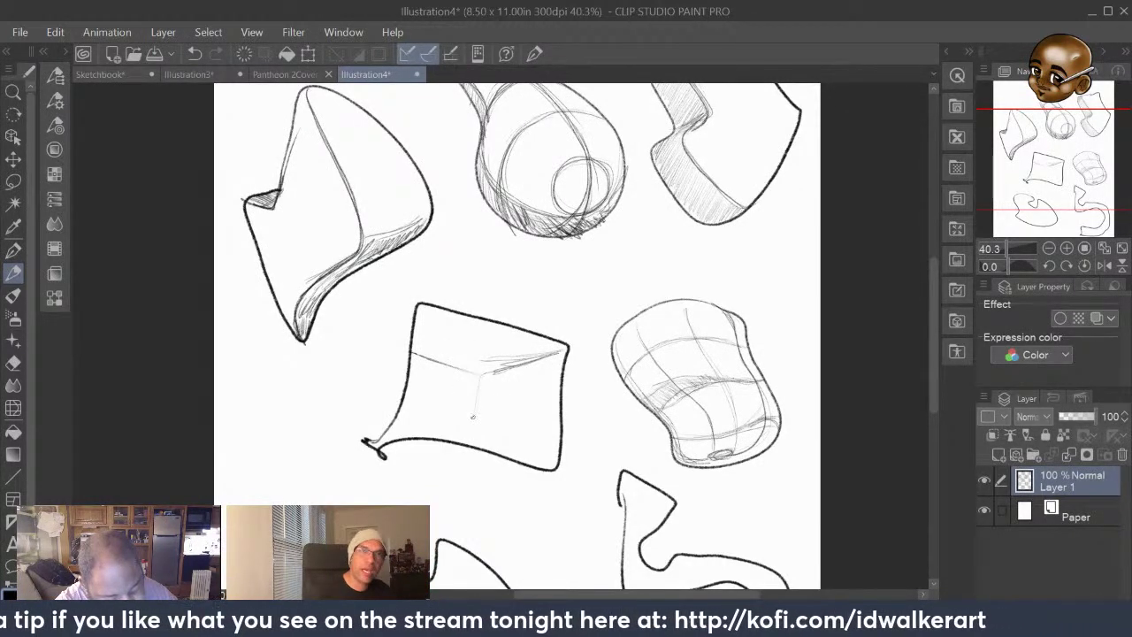
Drop a vertical inner edge from the meeting point and join its lower end to the outline's lower-right and lower-left corners
left_click_drag(477, 374, 478, 425)
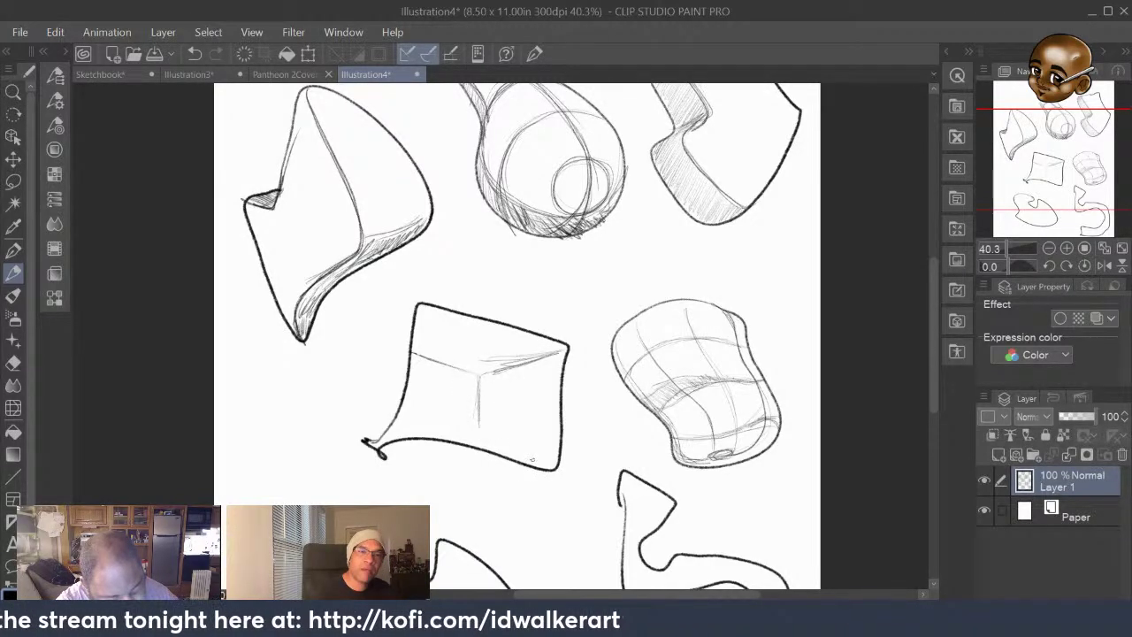
left_click_drag(535, 462, 479, 428)
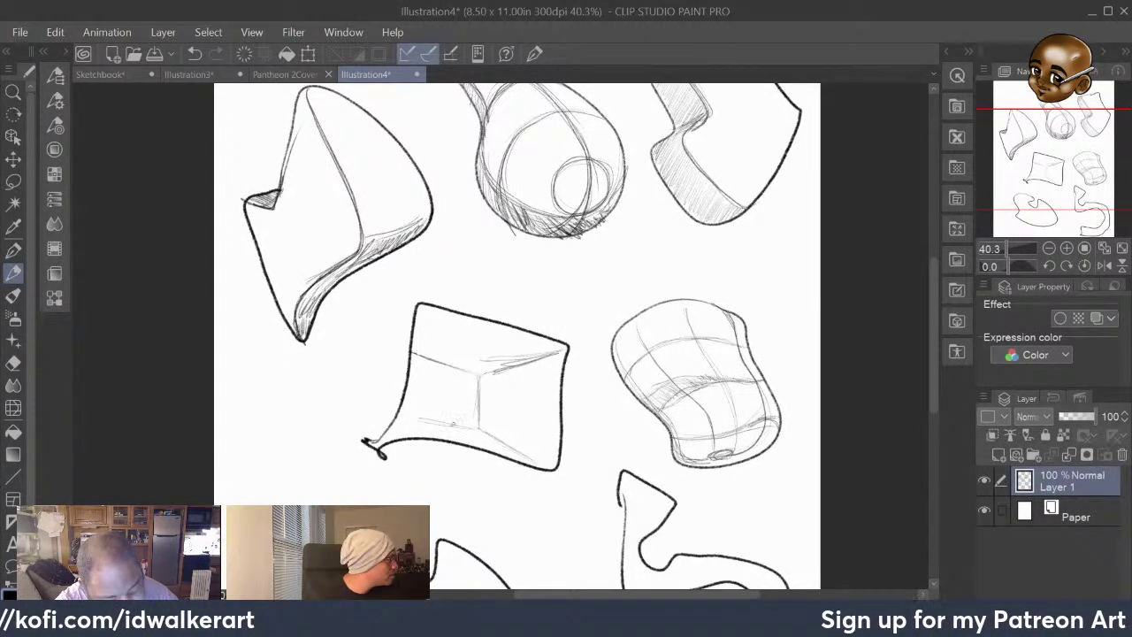
mouse_move(478, 429)
left_mouse_down()
mouse_move(402, 415)
mouse_move(465, 428)
mouse_move(382, 440)
left_mouse_up()
left_click_drag(402, 422, 382, 438)
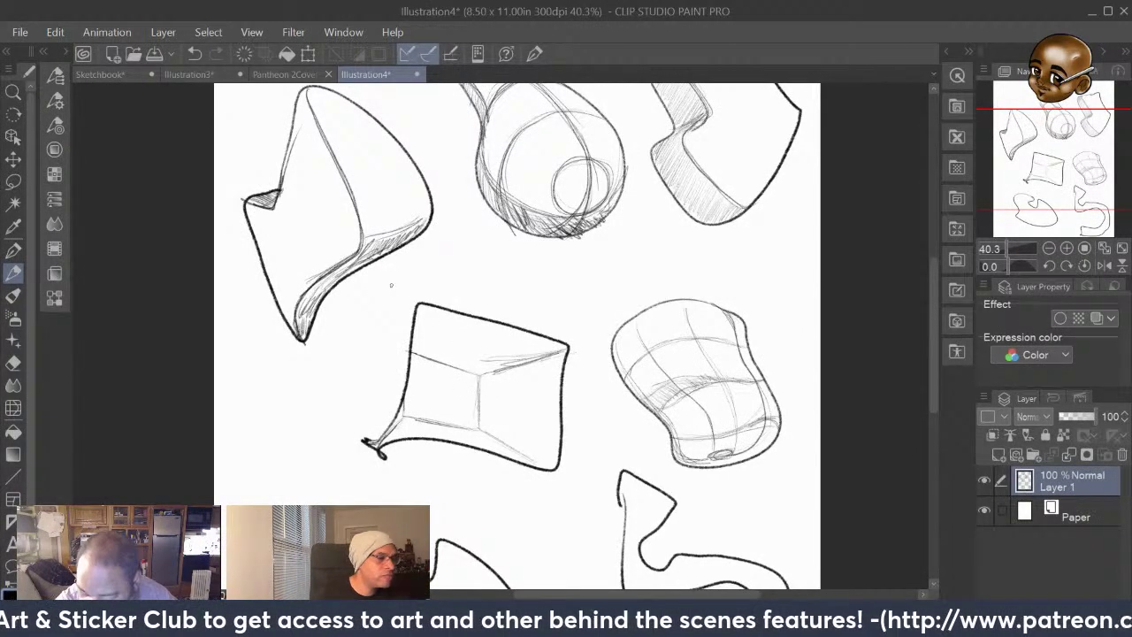
Extend a side panel outward from the four-cornered outline's left edge, with a thin end face at its foot, and reinforce its outer edge
mouse_move(415, 304)
left_mouse_down()
mouse_move(377, 328)
mouse_move(354, 423)
mouse_move(332, 437)
left_mouse_up()
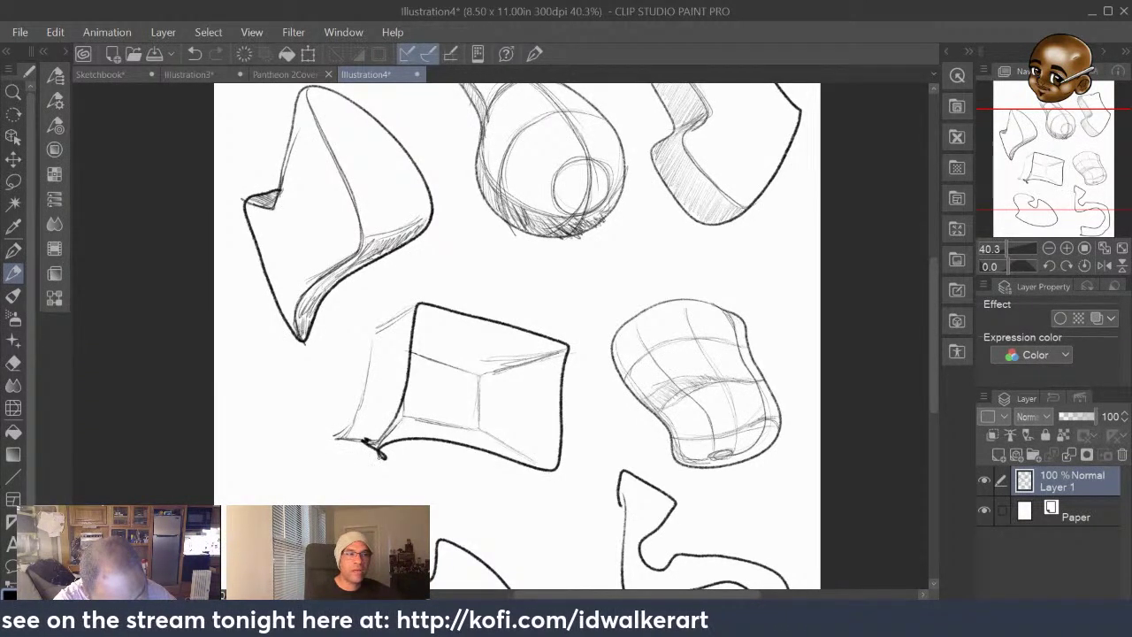
mouse_move(386, 459)
left_mouse_down()
mouse_move(344, 451)
mouse_move(384, 459)
left_mouse_up()
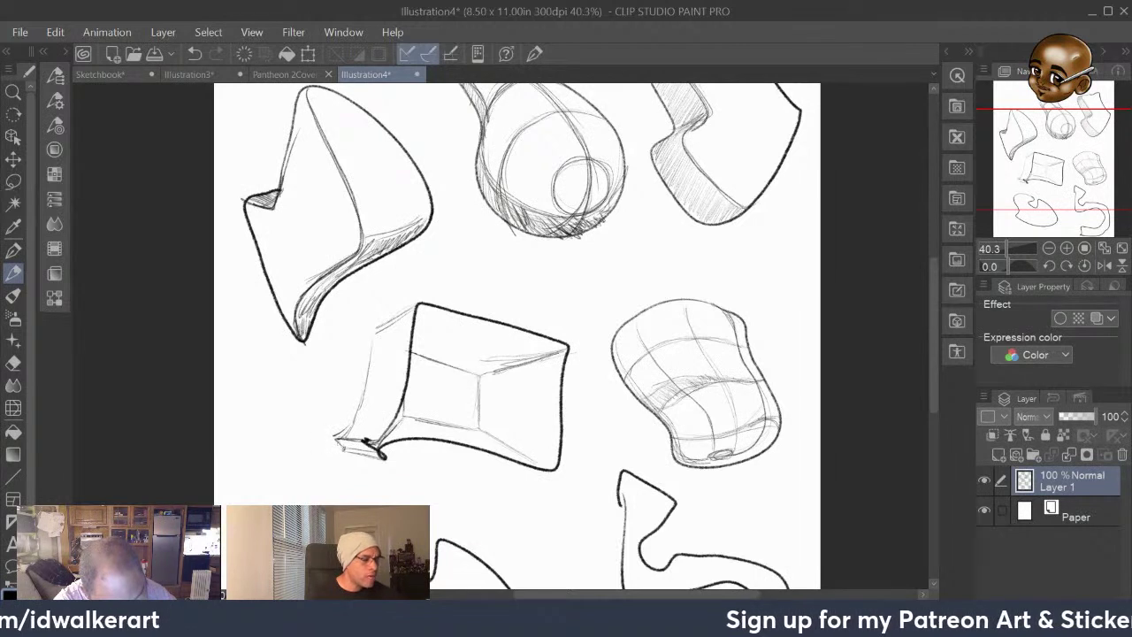
mouse_move(361, 440)
left_mouse_down()
mouse_move(334, 438)
mouse_move(344, 448)
mouse_move(344, 430)
mouse_move(333, 439)
mouse_move(345, 460)
mouse_move(364, 462)
mouse_move(345, 458)
mouse_move(339, 432)
mouse_move(352, 421)
left_mouse_up()
left_click_drag(371, 380, 348, 426)
left_click_drag(377, 354, 368, 378)
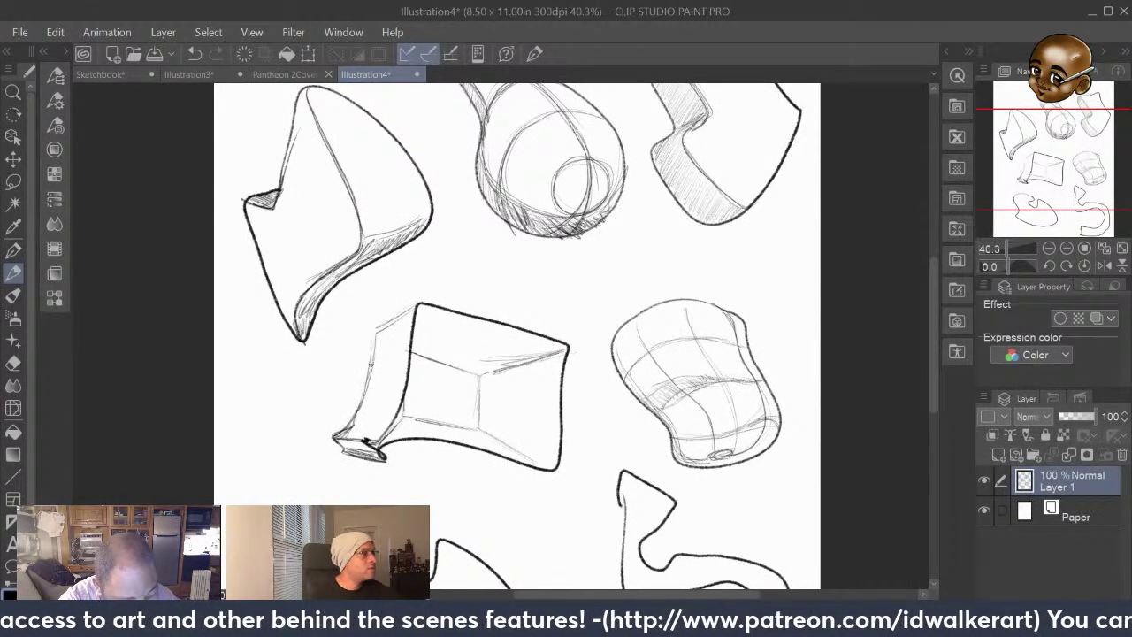
left_click_drag(376, 333, 337, 437)
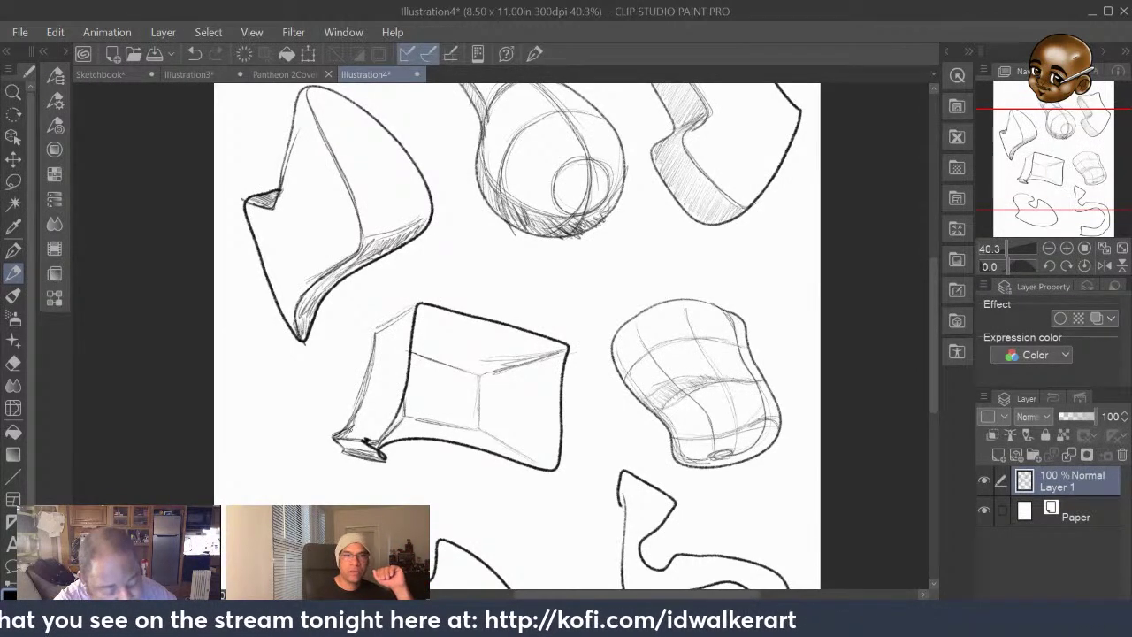
Darken the inner edges of the open box form and the top and outer edges of its left side panel
mouse_move(477, 396)
left_mouse_down()
mouse_move(478, 432)
mouse_move(554, 472)
left_mouse_up()
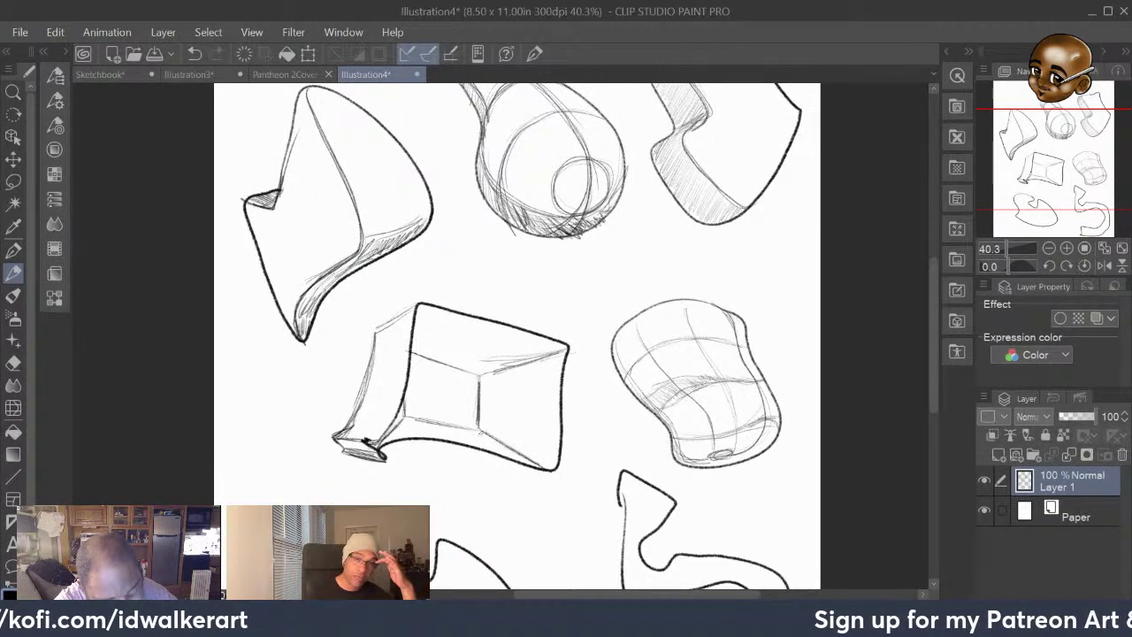
left_click_drag(482, 433, 400, 415)
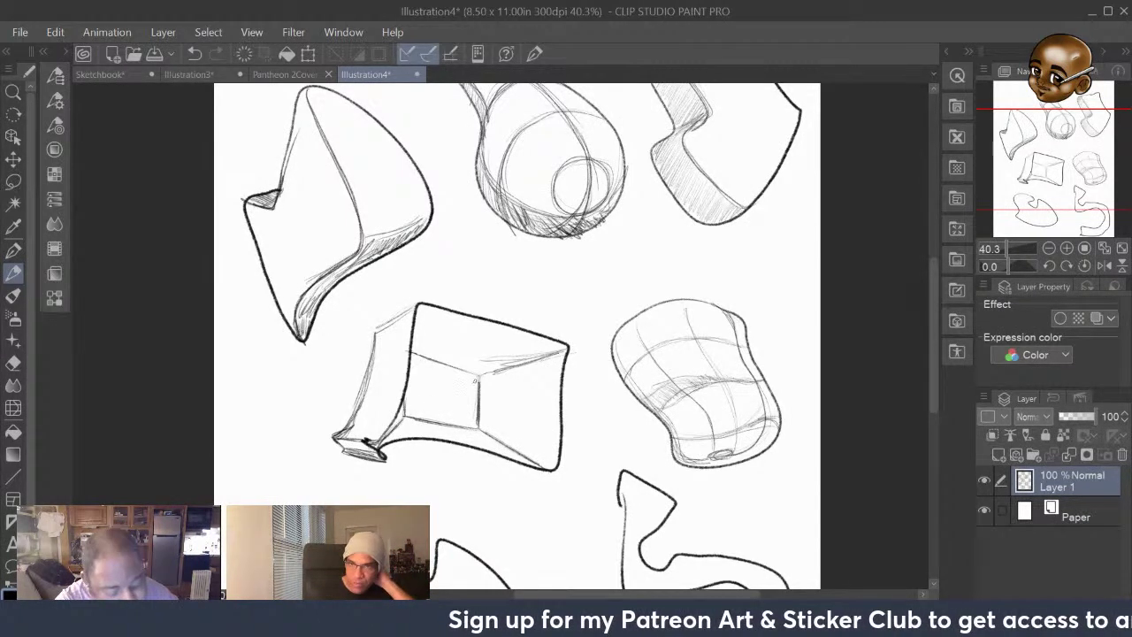
left_click_drag(480, 379, 408, 354)
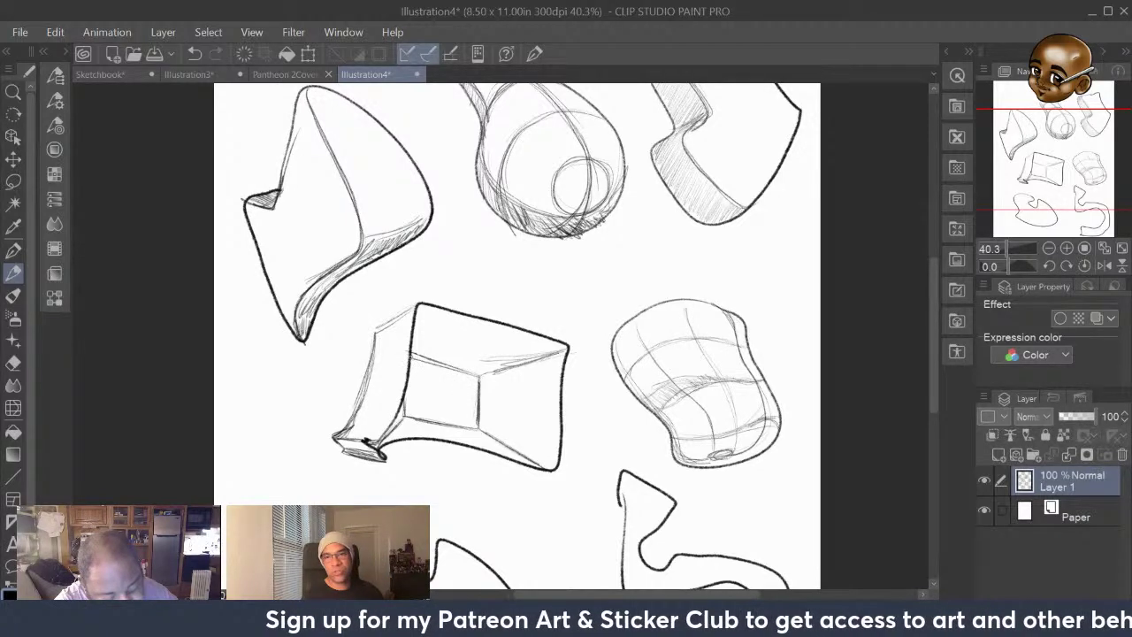
left_click_drag(474, 375, 410, 352)
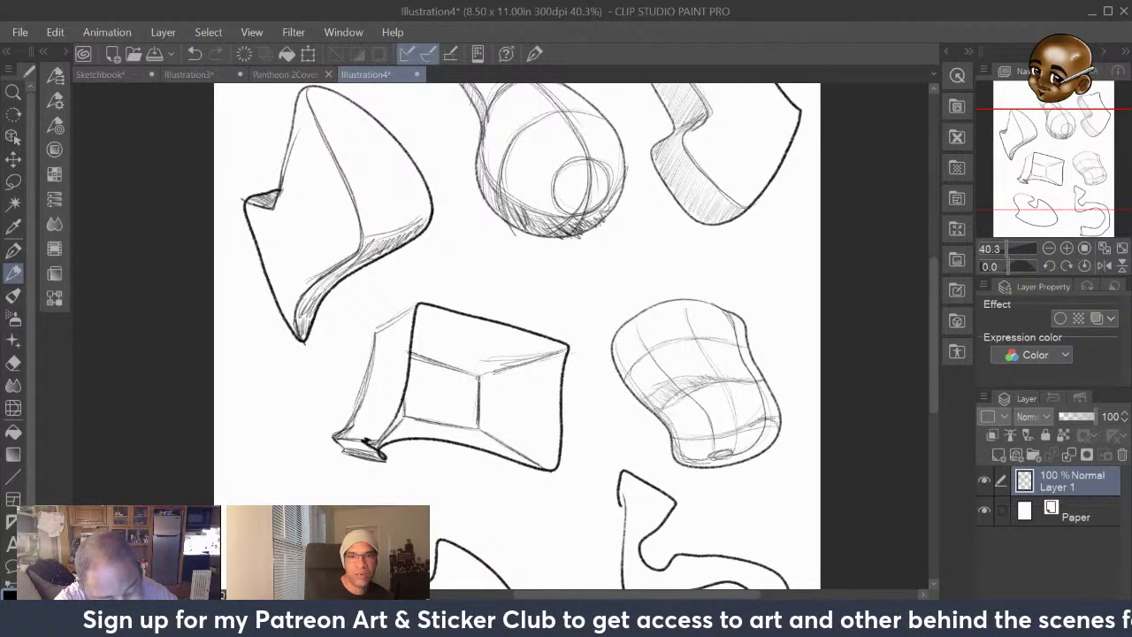
left_click_drag(476, 377, 567, 346)
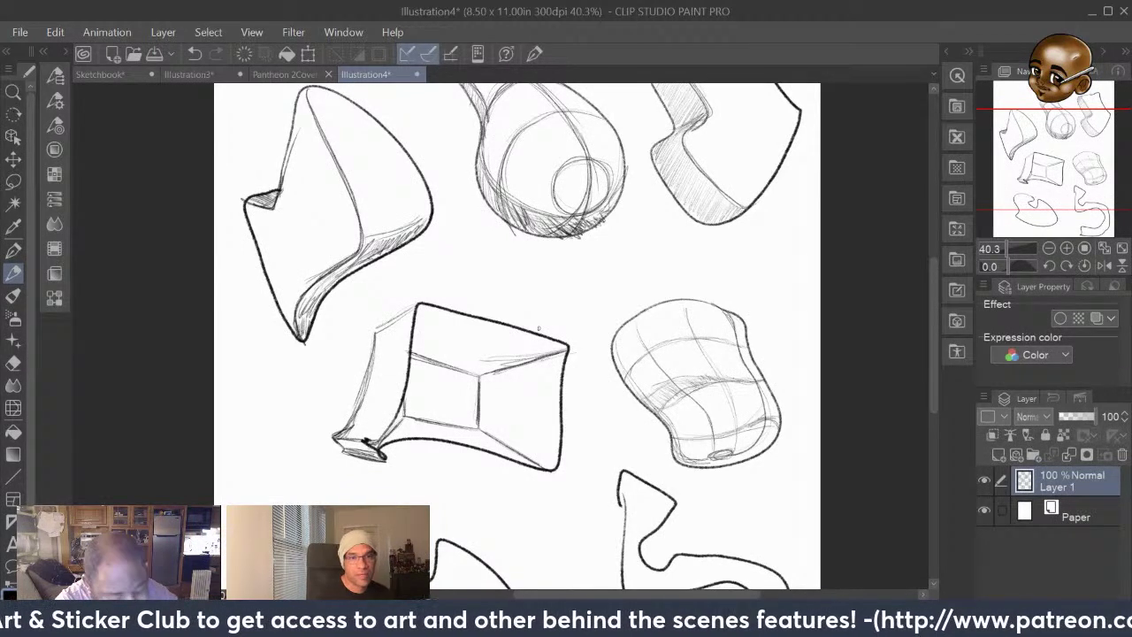
mouse_move(418, 305)
left_mouse_down()
mouse_move(376, 333)
mouse_move(405, 320)
mouse_move(355, 410)
left_mouse_up()
mouse_move(370, 367)
left_mouse_down()
mouse_move(341, 433)
mouse_move(374, 360)
left_mouse_up()
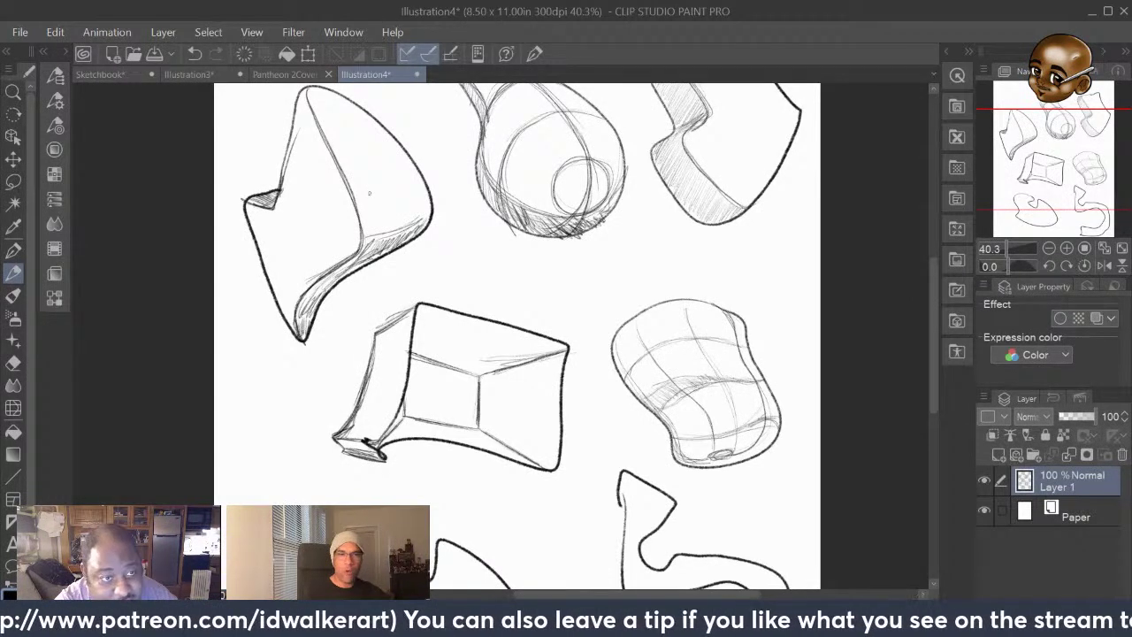
Fill the upper inner plane of the open box form with diagonal hatching
left_click_drag(568, 343, 518, 352)
left_click_drag(541, 329, 504, 357)
left_click_drag(534, 327, 484, 357)
mouse_move(524, 316)
left_mouse_down()
mouse_move(477, 355)
mouse_move(473, 341)
left_mouse_up()
left_click_drag(527, 333, 515, 363)
left_click_drag(461, 315, 514, 356)
left_click_drag(455, 314, 513, 359)
left_click_drag(451, 313, 497, 359)
left_click_drag(434, 309, 492, 359)
mouse_move(423, 310)
left_mouse_down()
mouse_move(486, 361)
mouse_move(416, 327)
left_mouse_up()
mouse_move(490, 340)
left_mouse_down()
mouse_move(454, 370)
mouse_move(424, 366)
mouse_move(435, 356)
left_mouse_up()
mouse_move(471, 343)
left_mouse_down()
mouse_move(435, 366)
mouse_move(414, 363)
left_mouse_up()
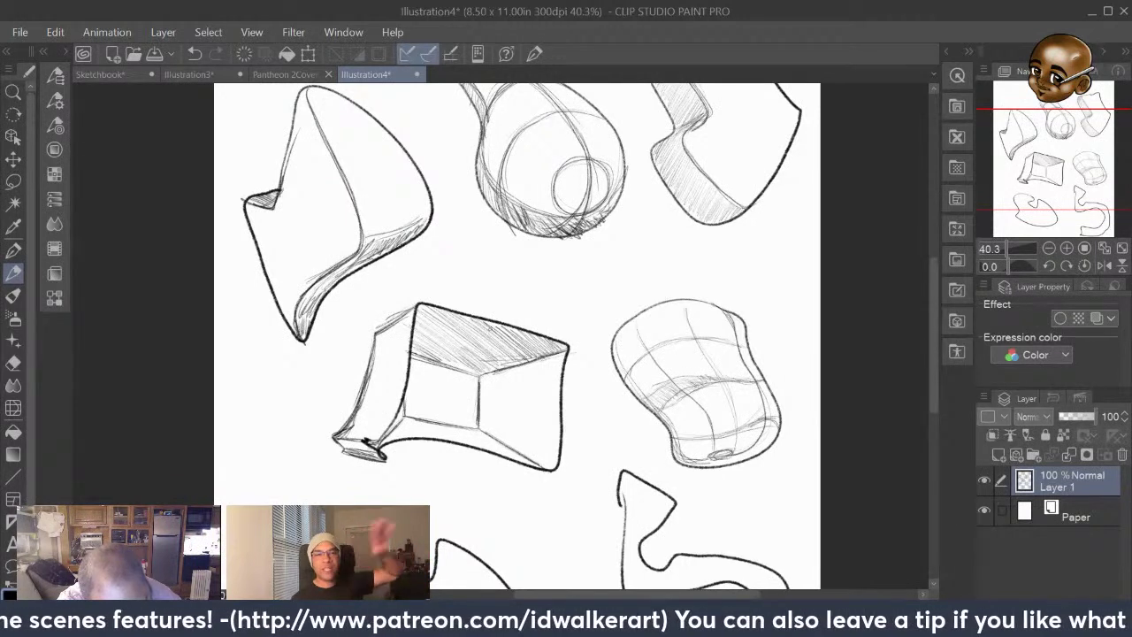
left_click_drag(431, 328, 477, 372)
left_click_drag(427, 340, 464, 370)
left_click_drag(412, 344, 451, 366)
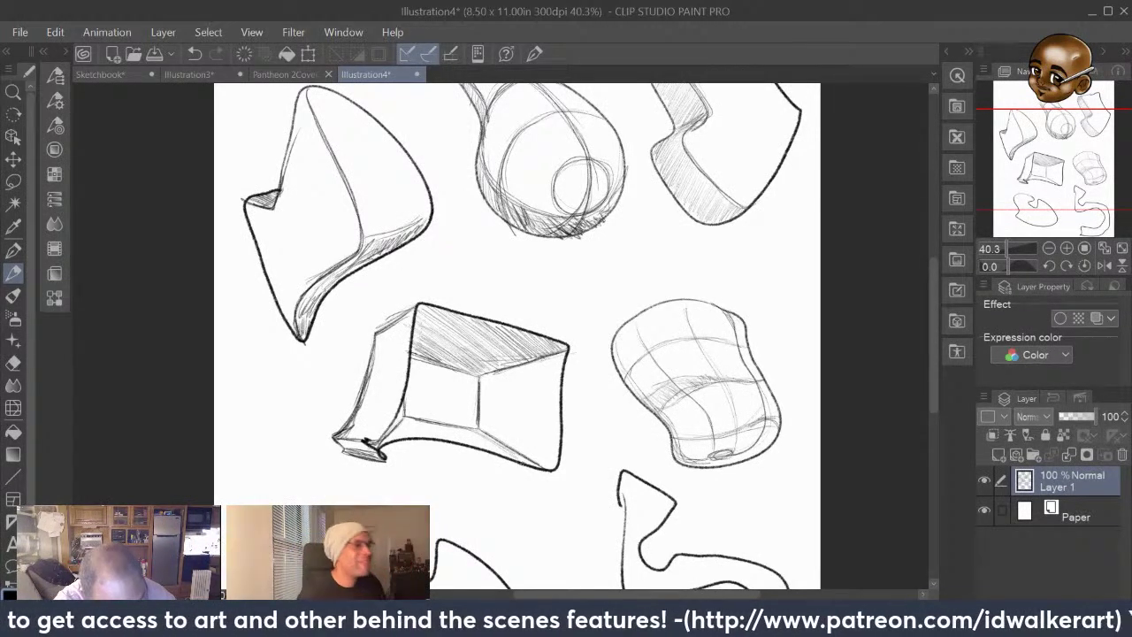
Hatch the narrow lower inner plane of the open box form
mouse_move(496, 447)
left_mouse_down()
mouse_move(405, 417)
mouse_move(416, 430)
mouse_move(383, 444)
mouse_move(420, 418)
mouse_move(536, 435)
left_mouse_up()
left_click_drag(517, 471, 541, 453)
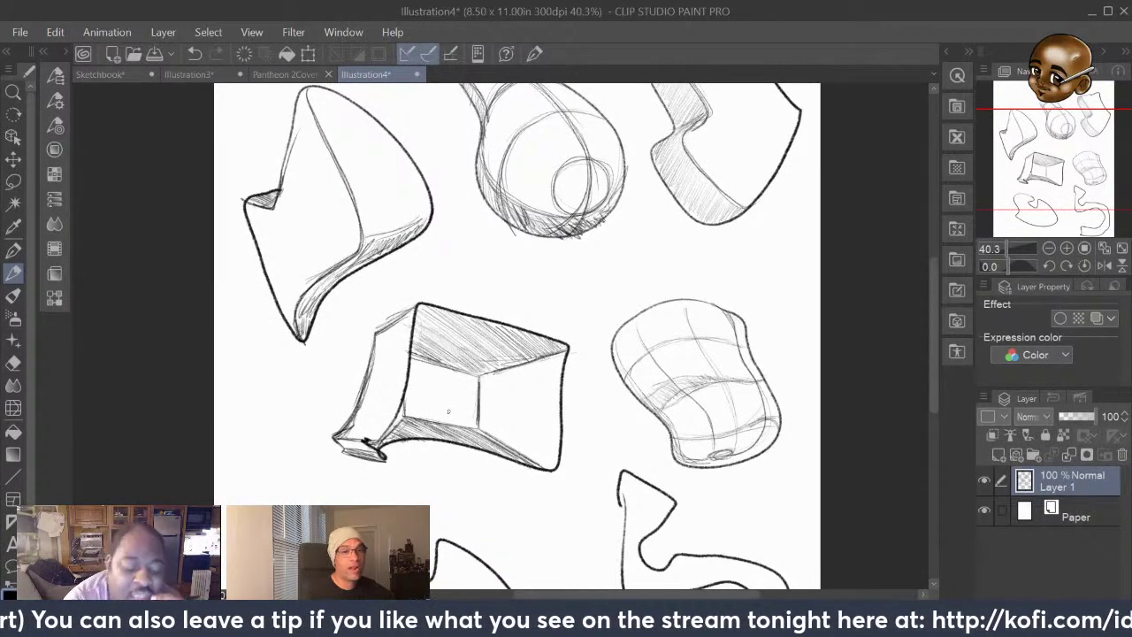
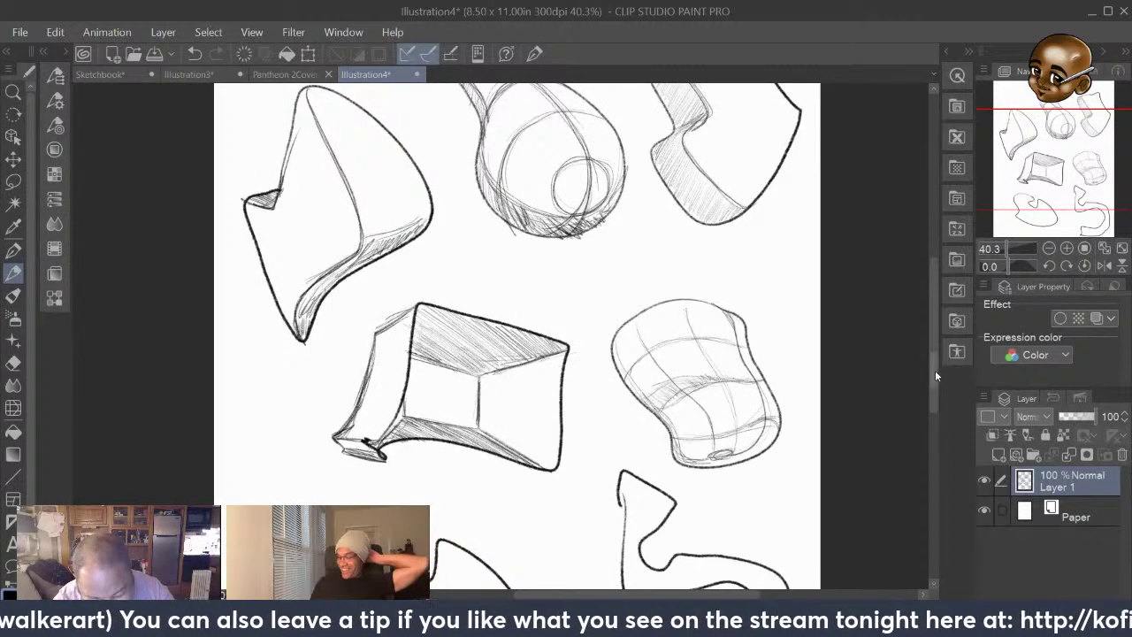
Sketch the side-plane edges of the S-shaped outline along its upper arm, inside its large bend and around its foot
left_click_drag(935, 372, 949, 465)
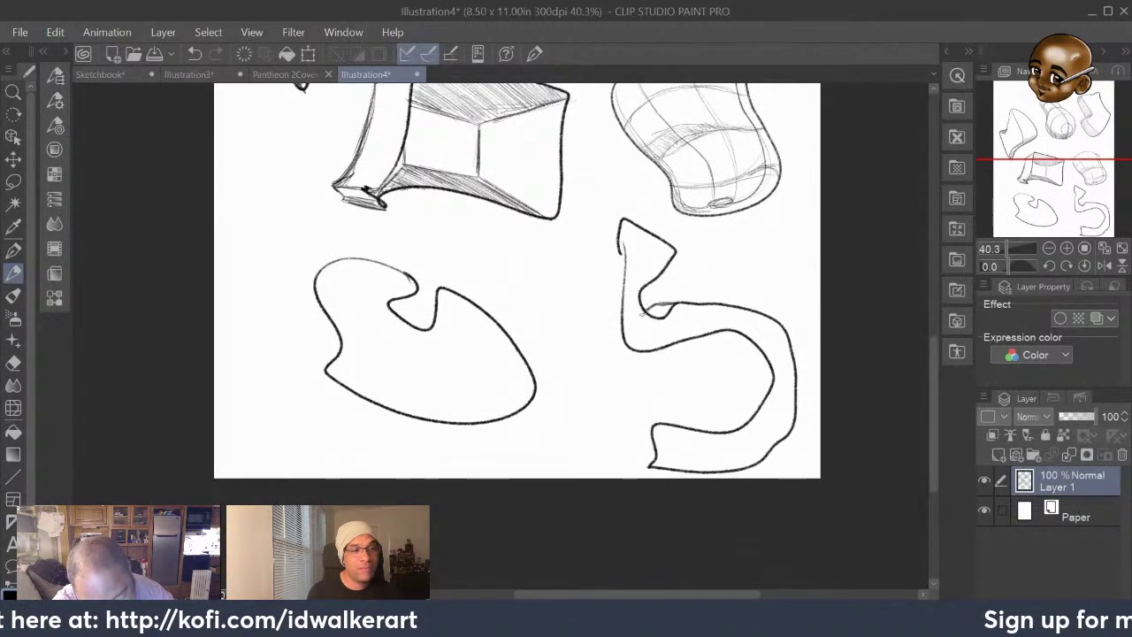
left_click_drag(711, 334, 734, 355)
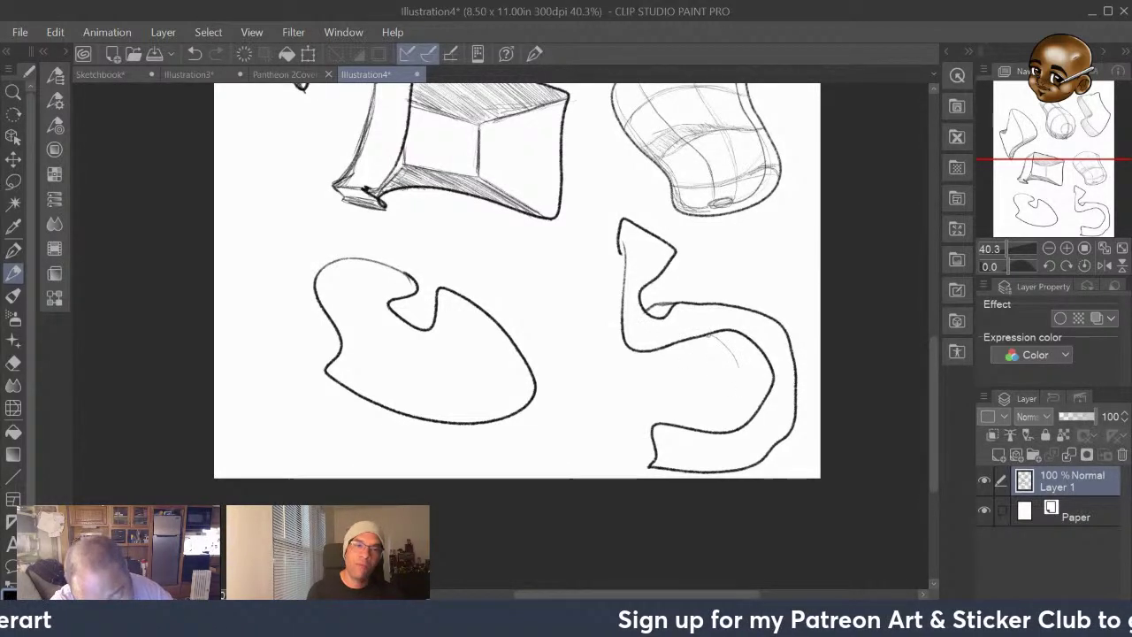
mouse_move(707, 334)
left_mouse_down()
mouse_move(739, 376)
mouse_move(727, 405)
mouse_move(632, 411)
mouse_move(614, 426)
mouse_move(623, 449)
mouse_move(612, 460)
mouse_move(650, 468)
mouse_move(617, 462)
left_mouse_up()
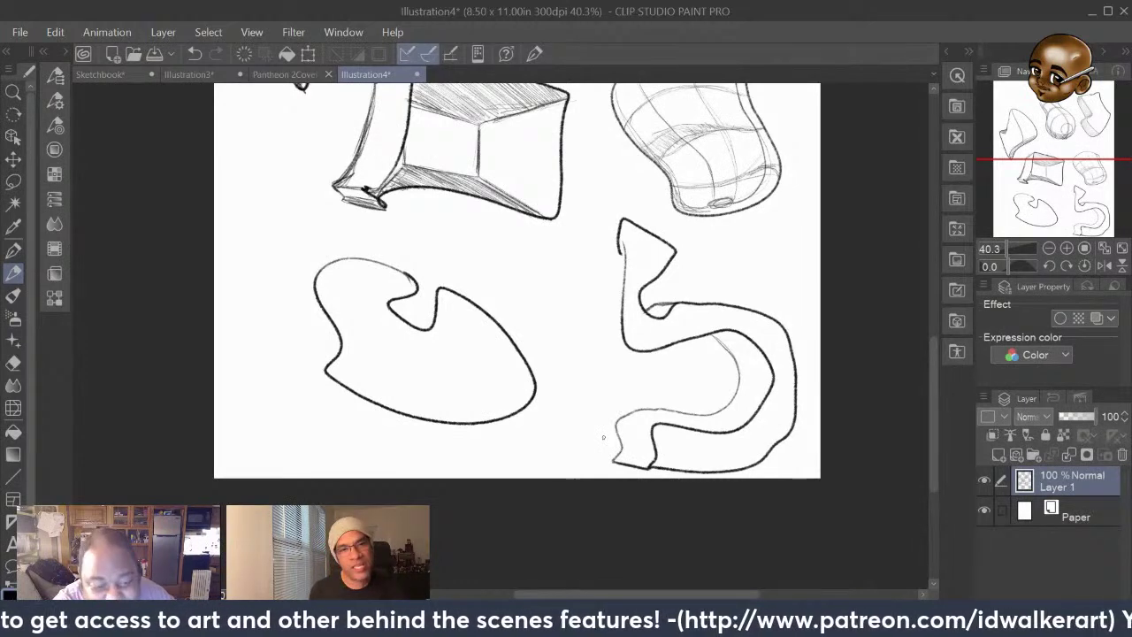
mouse_move(621, 218)
left_mouse_down()
mouse_move(599, 232)
mouse_move(599, 265)
left_mouse_up()
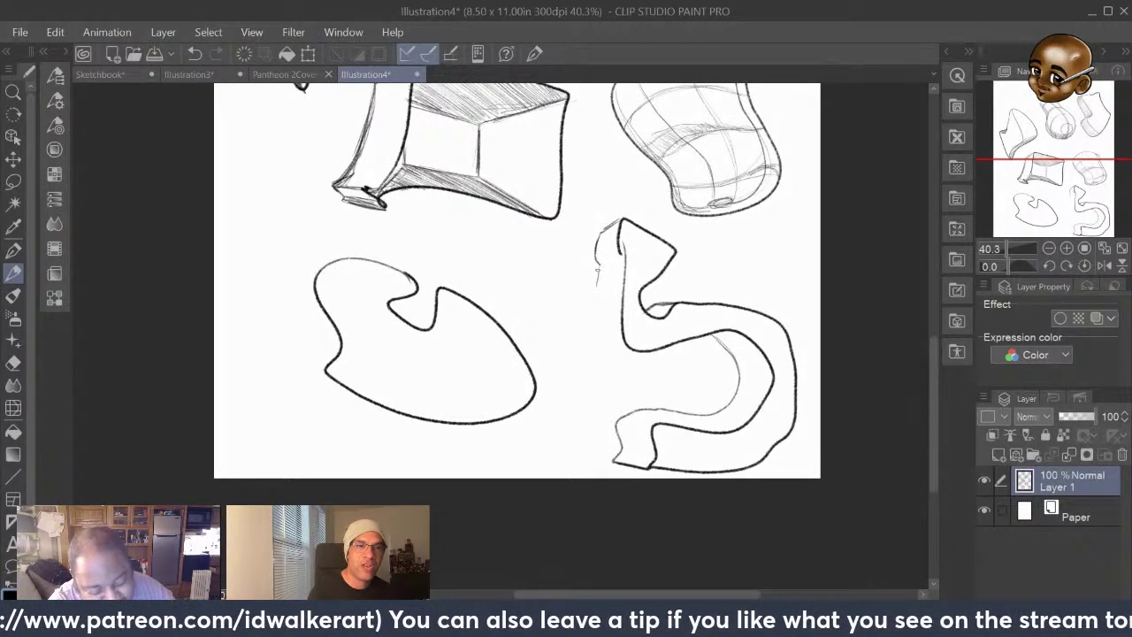
mouse_move(598, 264)
left_mouse_down()
mouse_move(595, 335)
mouse_move(624, 350)
mouse_move(600, 340)
mouse_move(596, 302)
mouse_move(598, 237)
mouse_move(628, 219)
mouse_move(626, 318)
left_mouse_up()
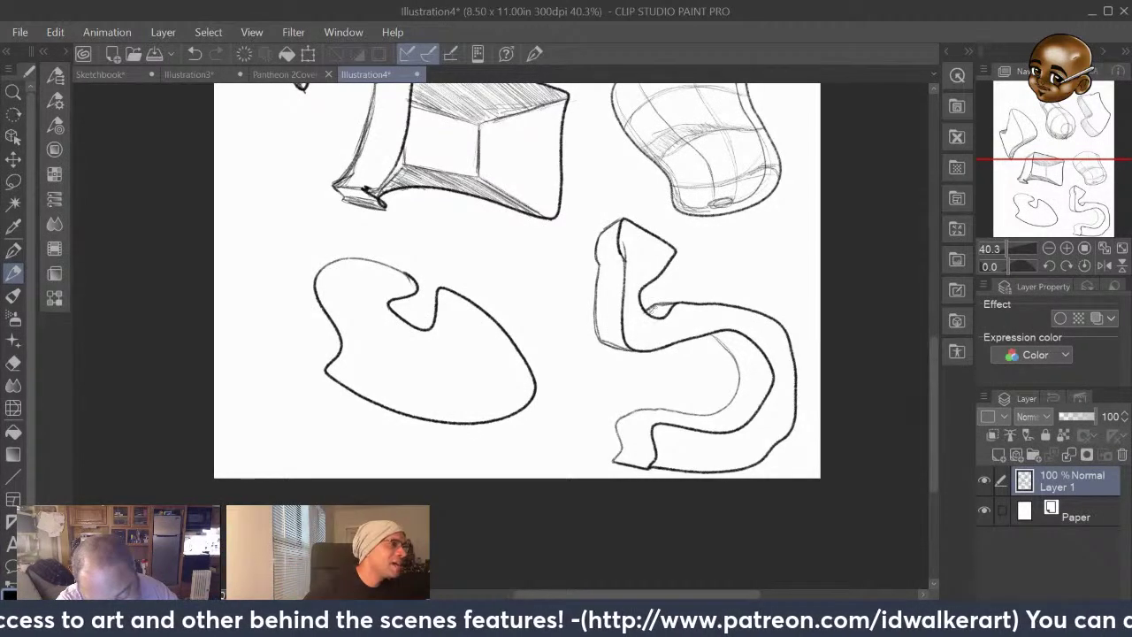
Hatch the small fold in the S-shaped form's notch and the full side plane of its upper arm
mouse_move(649, 313)
left_mouse_down()
mouse_move(667, 305)
mouse_move(651, 315)
left_mouse_up()
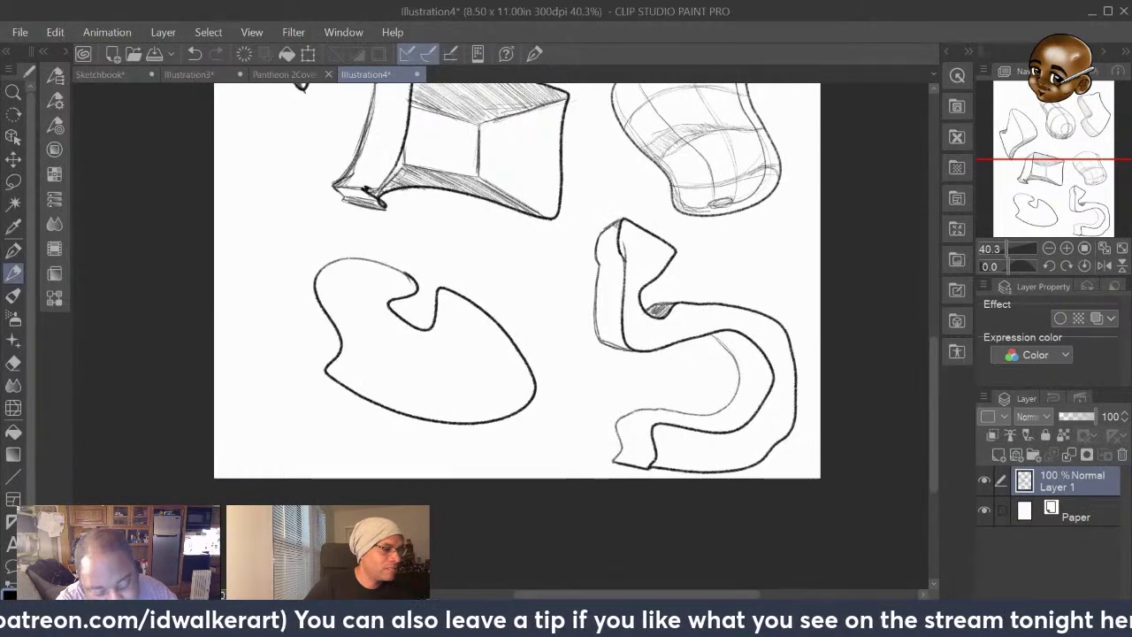
mouse_move(617, 223)
left_mouse_down()
mouse_move(620, 255)
mouse_move(595, 265)
left_mouse_up()
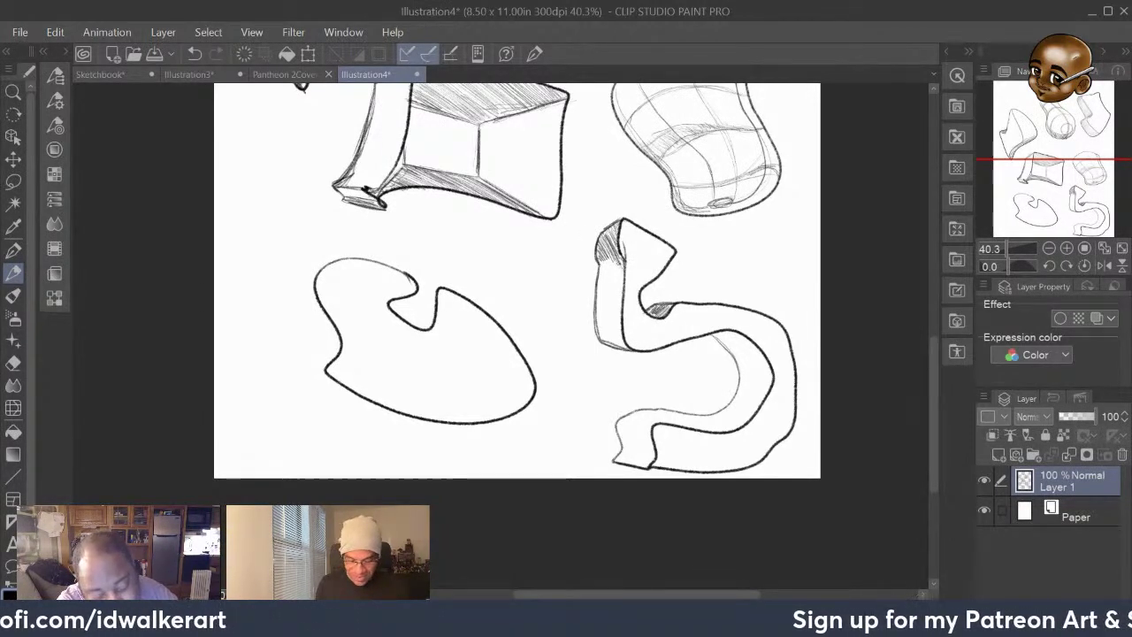
mouse_move(624, 259)
left_mouse_down()
mouse_move(607, 280)
mouse_move(612, 294)
left_mouse_up()
mouse_move(622, 259)
left_mouse_down()
mouse_move(602, 270)
mouse_move(621, 294)
mouse_move(596, 275)
mouse_move(621, 313)
left_mouse_up()
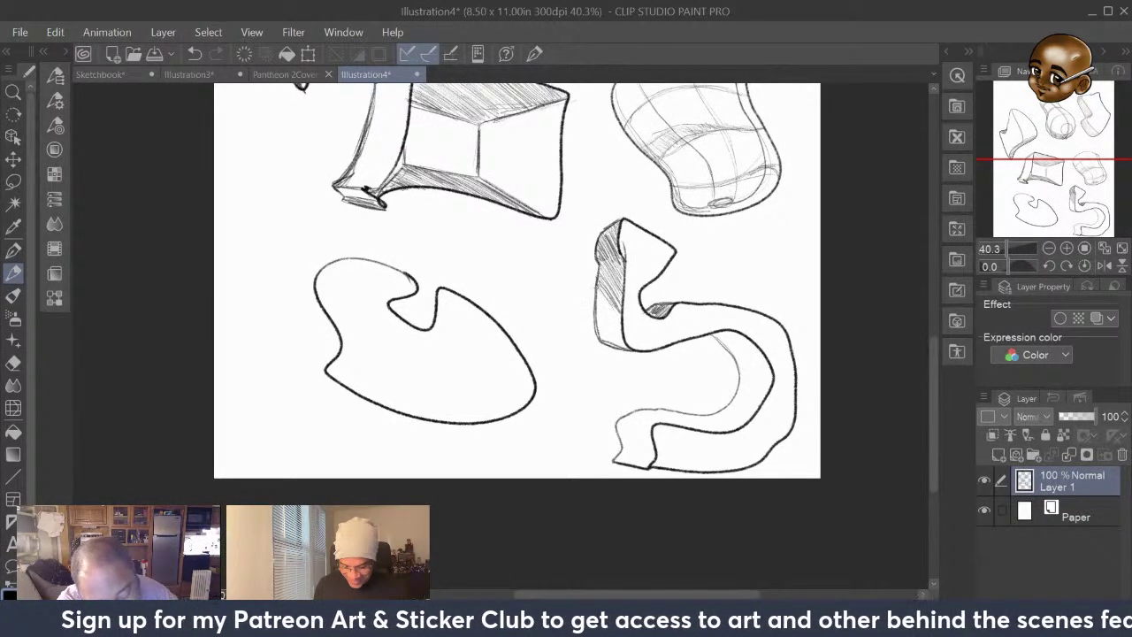
left_click_drag(619, 299, 596, 341)
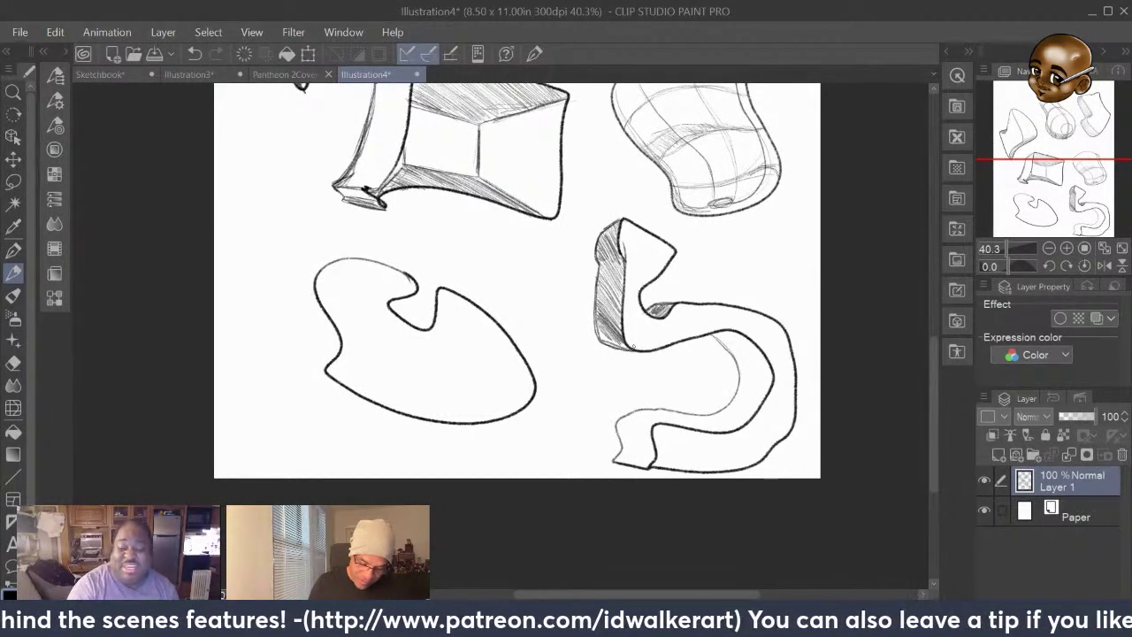
left_click_drag(596, 328, 626, 348)
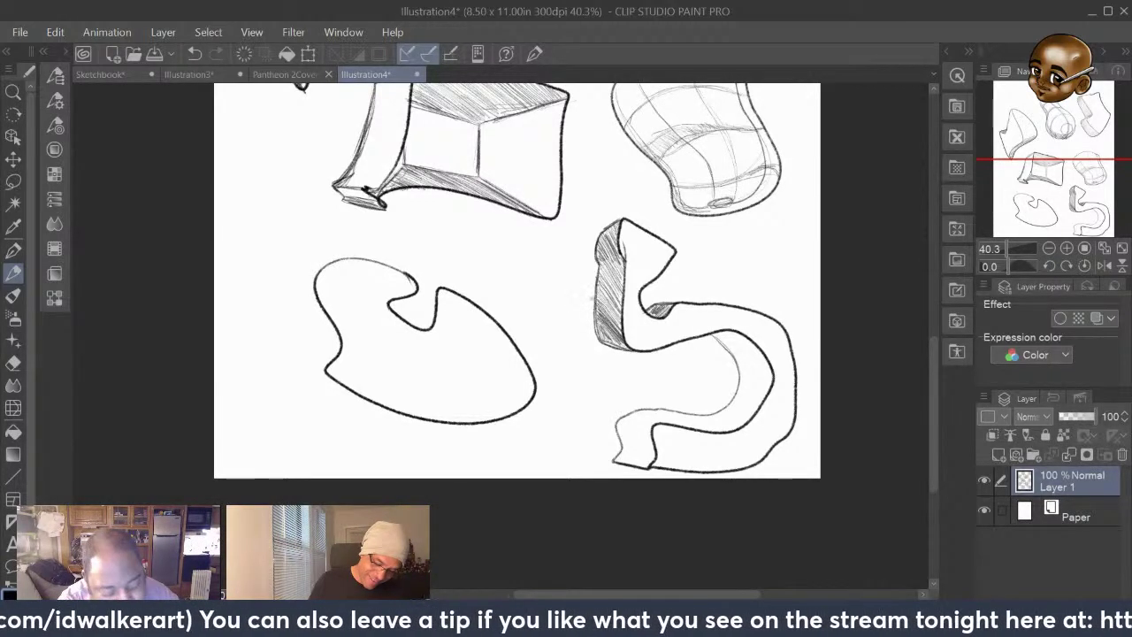
left_click_drag(597, 279, 604, 300)
mouse_move(602, 259)
left_mouse_down()
mouse_move(608, 310)
mouse_move(613, 294)
left_mouse_up()
left_click_drag(608, 279, 624, 331)
left_click_drag(618, 262, 619, 305)
left_click_drag(619, 265, 613, 329)
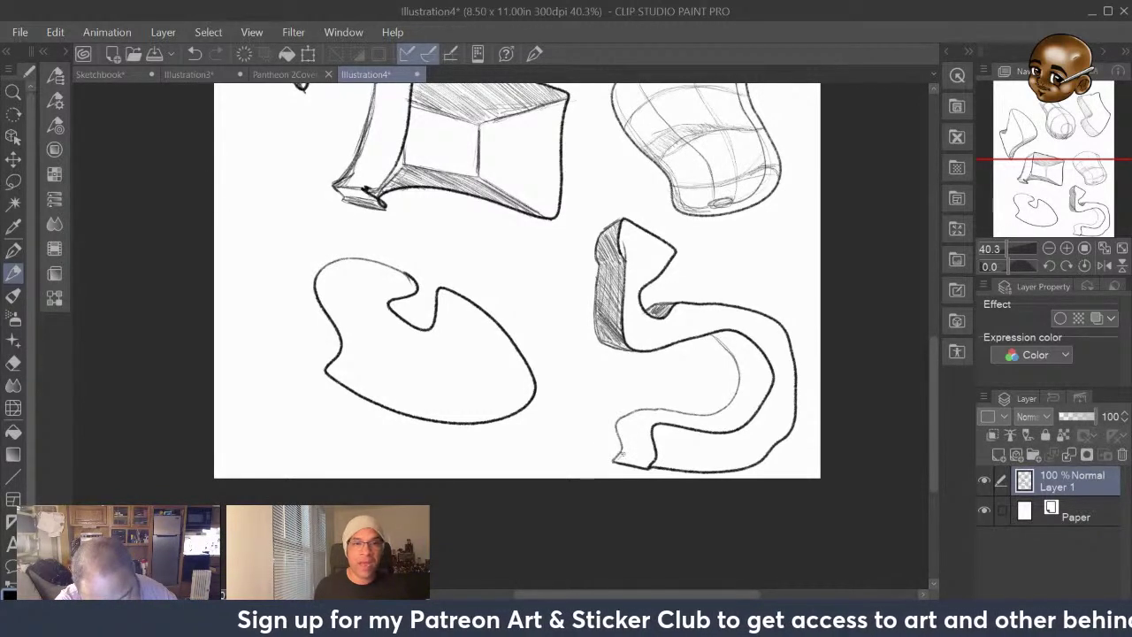
Hatch the end face and the short side plane at the foot of the S-shaped form
mouse_move(617, 464)
left_mouse_down()
mouse_move(632, 425)
mouse_move(641, 452)
left_mouse_up()
left_click_drag(628, 436, 633, 453)
left_click_drag(625, 422, 633, 459)
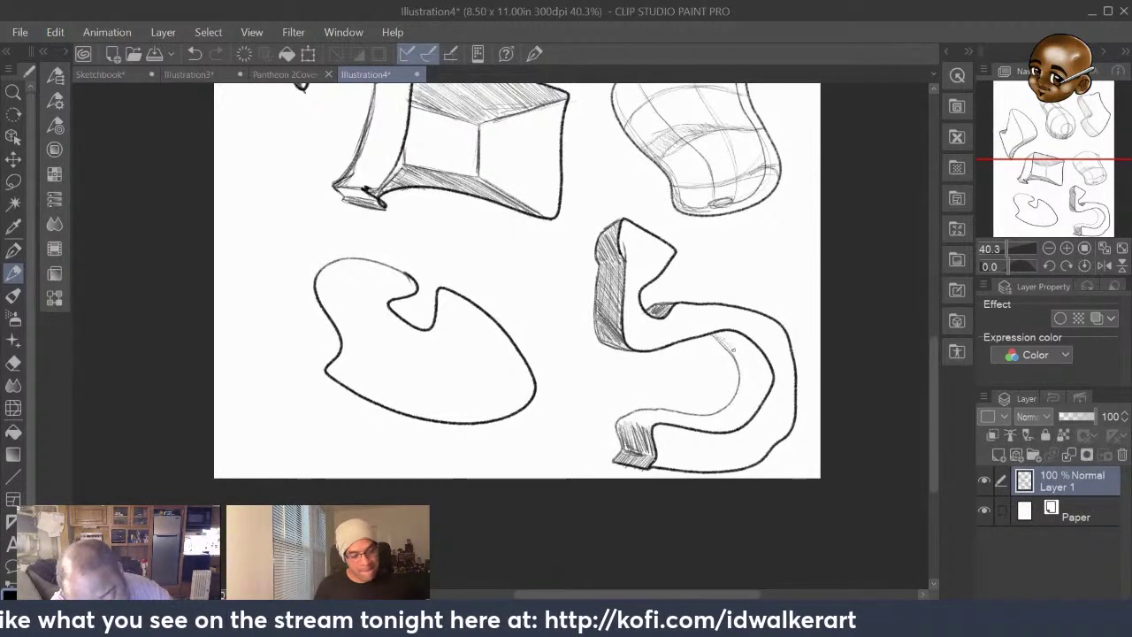
Hatch the side plane inside the S-shaped form's large bend and along its lower arm to the foot
mouse_move(726, 341)
left_mouse_down()
mouse_move(770, 374)
mouse_move(761, 352)
mouse_move(770, 382)
mouse_move(751, 347)
mouse_move(750, 384)
left_mouse_up()
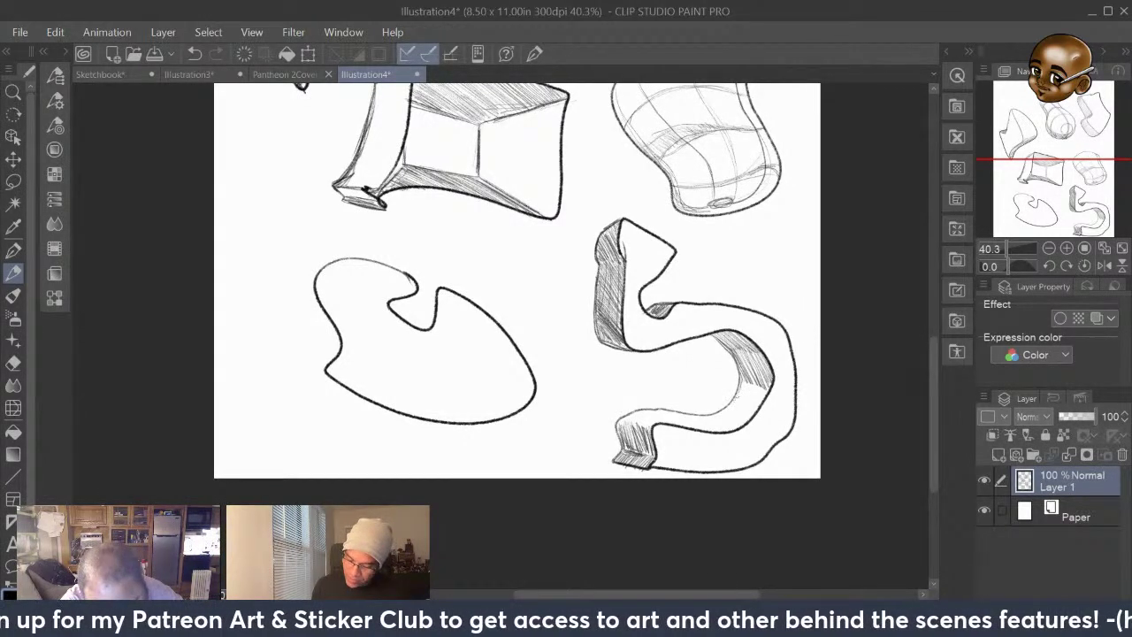
mouse_move(748, 387)
left_mouse_down()
mouse_move(757, 411)
mouse_move(741, 423)
left_mouse_up()
mouse_move(748, 408)
left_mouse_down()
mouse_move(728, 434)
mouse_move(716, 418)
left_mouse_up()
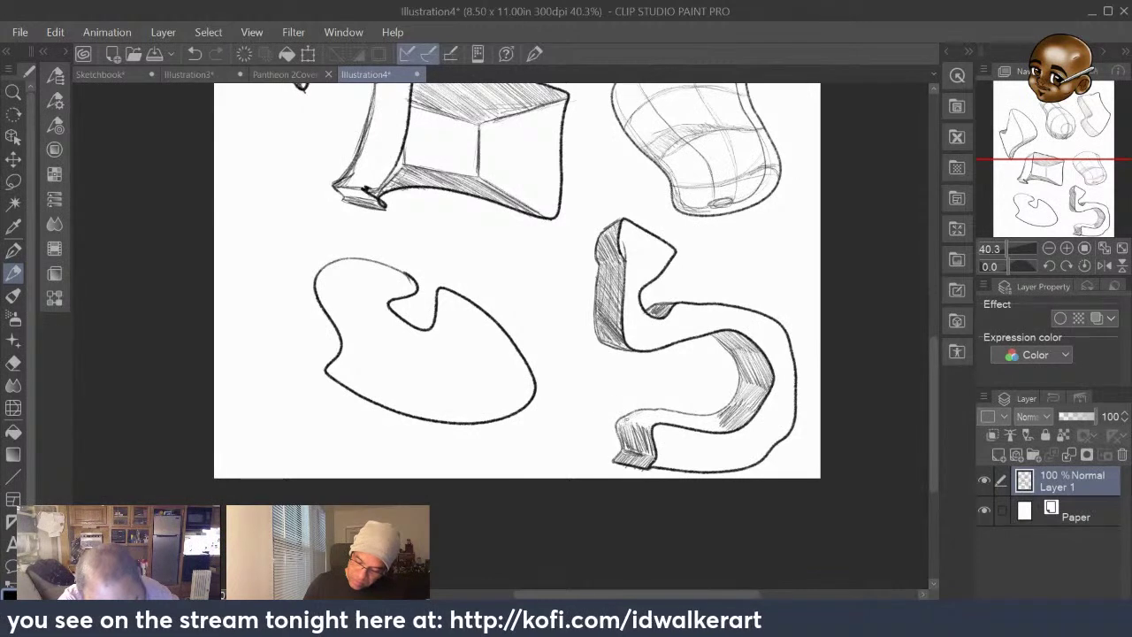
mouse_move(640, 412)
left_mouse_down()
mouse_move(620, 421)
mouse_move(644, 425)
left_mouse_up()
left_click_drag(660, 416, 646, 427)
left_click_drag(663, 417, 648, 428)
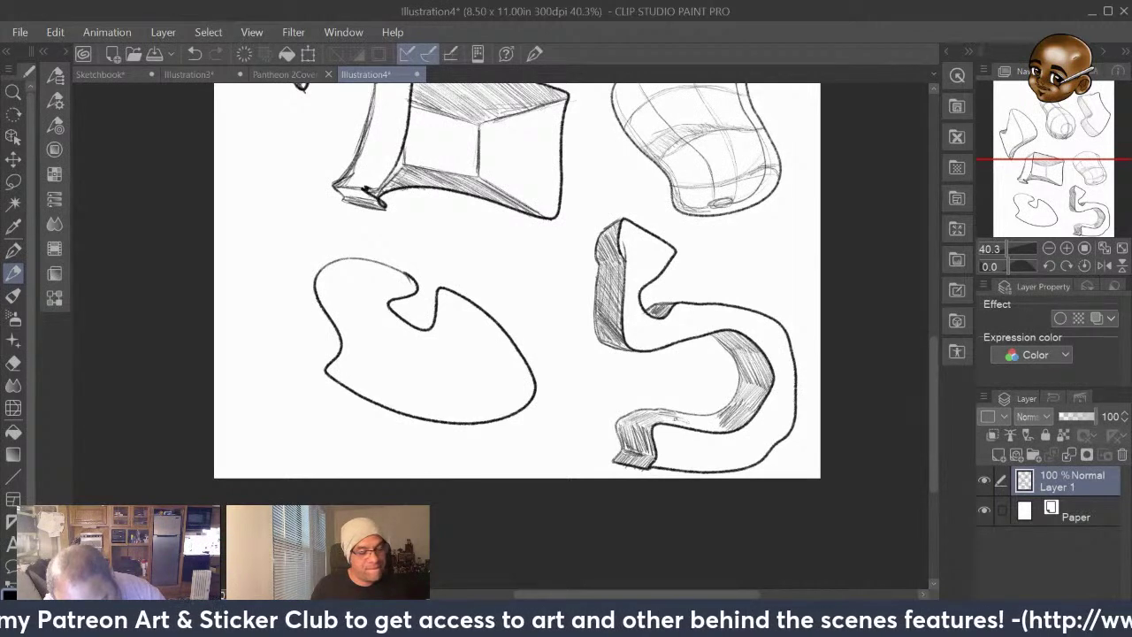
mouse_move(675, 418)
left_mouse_down()
mouse_move(665, 422)
mouse_move(685, 419)
mouse_move(681, 430)
mouse_move(698, 423)
mouse_move(686, 423)
left_mouse_up()
mouse_move(721, 418)
left_mouse_down()
mouse_move(683, 432)
mouse_move(709, 434)
left_mouse_up()
left_click_drag(718, 420, 688, 427)
left_click_drag(726, 413, 687, 420)
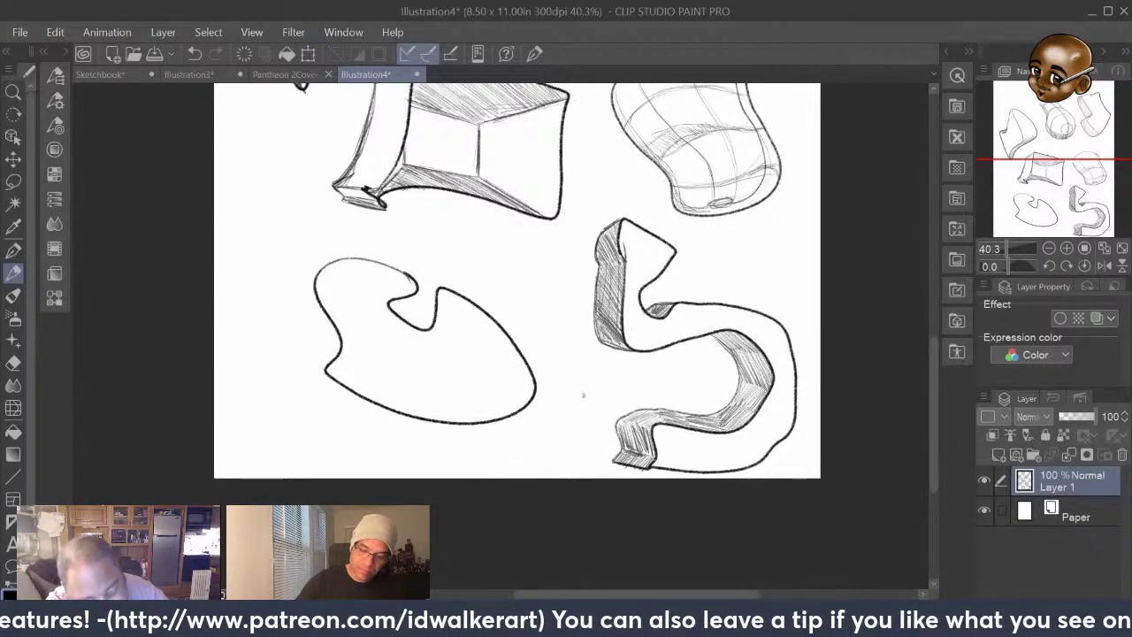
Darken the outer edge of the S-shaped form's lower side plane, from the bend down around the foot
mouse_move(712, 334)
left_mouse_down()
mouse_move(740, 376)
mouse_move(733, 405)
mouse_move(634, 413)
mouse_move(614, 435)
left_mouse_up()
left_click_drag(621, 430, 617, 458)
mouse_move(623, 453)
left_mouse_down()
mouse_move(612, 470)
mouse_move(672, 471)
left_mouse_up()
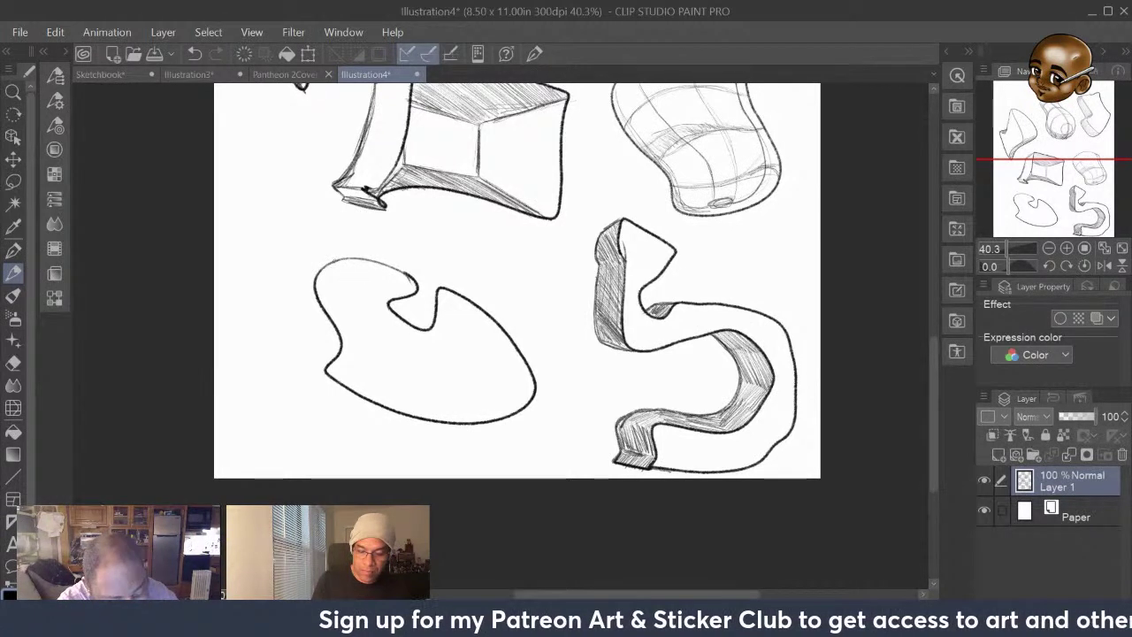
Sketch curved inner edges across the notched rounded outline, with a lengthwise line above its base and a thin rim along its upper lobe
mouse_move(335, 260)
left_mouse_down()
mouse_move(333, 301)
mouse_move(328, 279)
mouse_move(332, 301)
mouse_move(360, 322)
mouse_move(331, 296)
mouse_move(350, 335)
mouse_move(339, 322)
mouse_move(365, 350)
mouse_move(338, 315)
mouse_move(347, 318)
mouse_move(370, 354)
left_mouse_up()
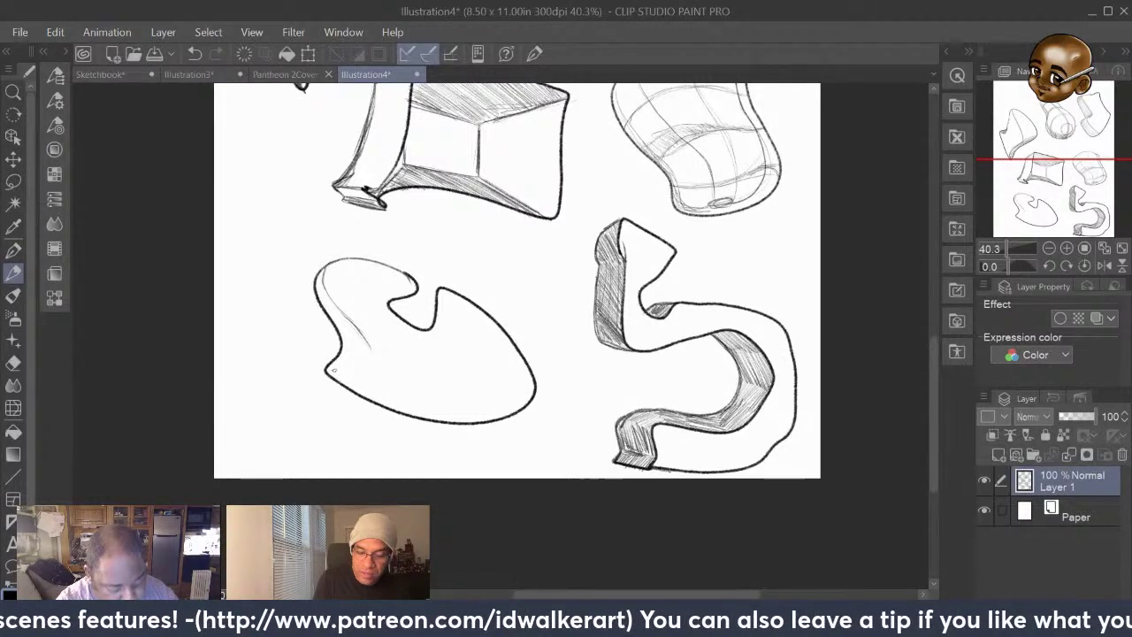
mouse_move(335, 371)
left_mouse_down()
mouse_move(428, 358)
mouse_move(446, 331)
mouse_move(445, 297)
mouse_move(434, 350)
mouse_move(370, 356)
mouse_move(368, 345)
mouse_move(410, 395)
mouse_move(374, 378)
mouse_move(410, 397)
mouse_move(514, 414)
mouse_move(455, 410)
left_mouse_up()
mouse_move(379, 380)
left_mouse_down()
mouse_move(442, 410)
mouse_move(506, 418)
left_mouse_up()
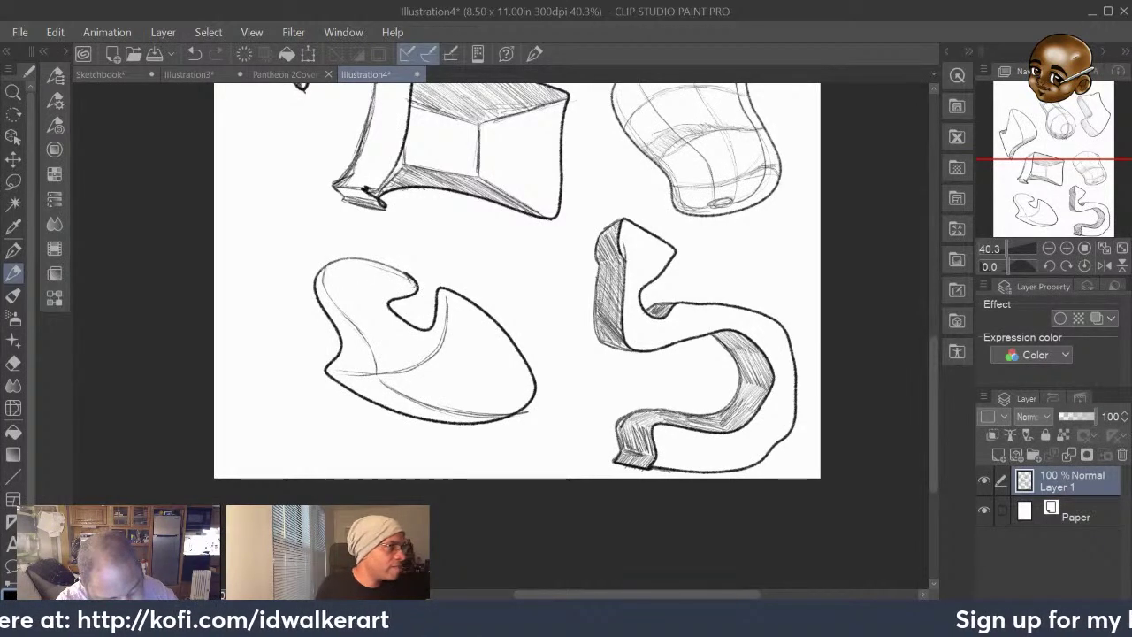
mouse_move(340, 266)
left_mouse_down()
mouse_move(319, 279)
mouse_move(343, 265)
mouse_move(414, 284)
mouse_move(405, 280)
left_mouse_up()
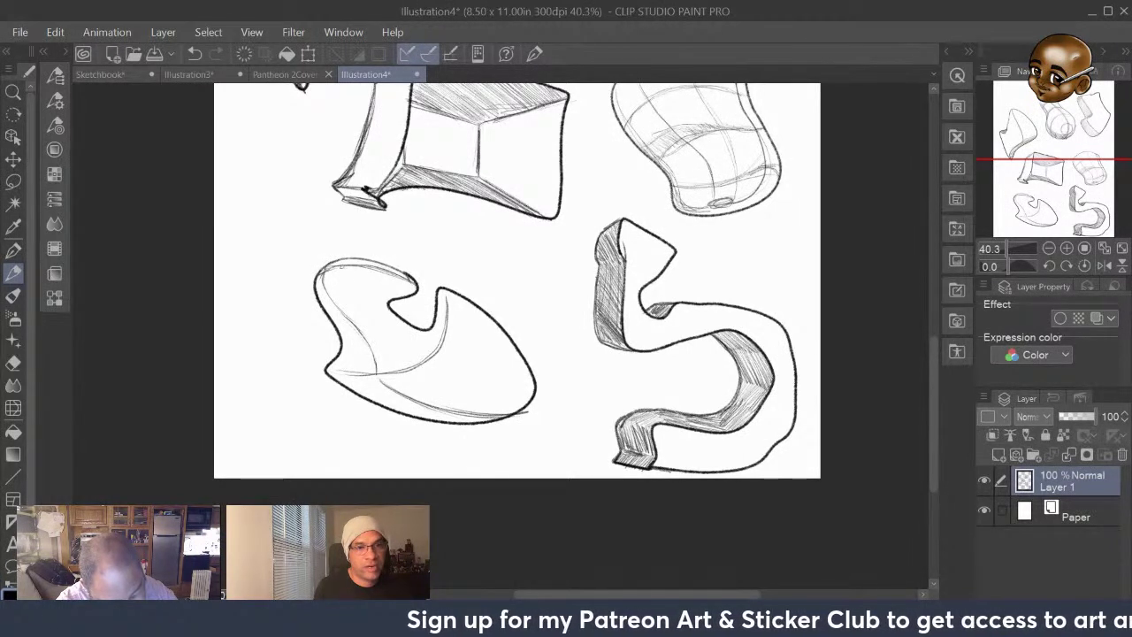
left_click_drag(330, 270, 317, 282)
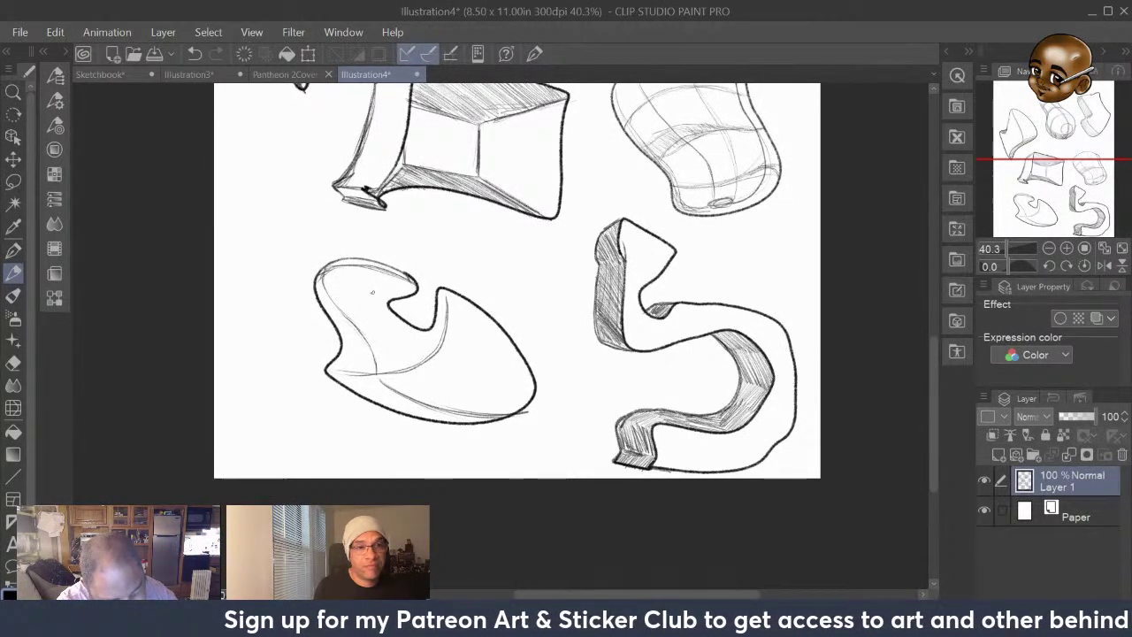
Add cross contours running from the notched form's upper lobe down to its inner edge, and restate the line at the notch's tip
left_click_drag(370, 299, 418, 368)
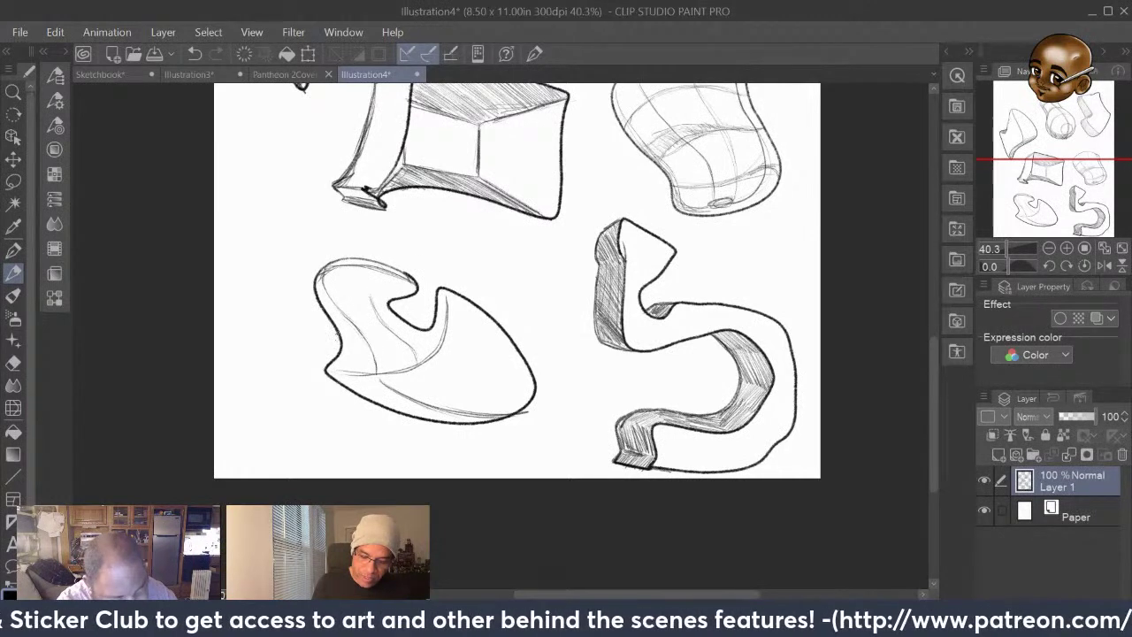
left_click_drag(346, 346, 345, 372)
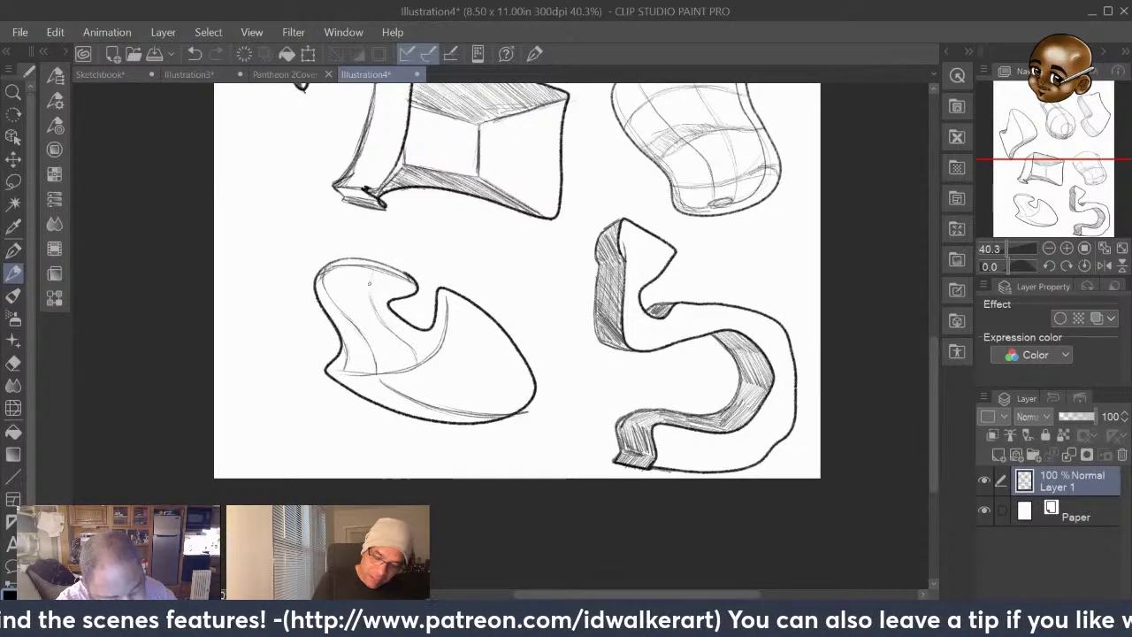
mouse_move(370, 287)
left_mouse_down()
mouse_move(371, 260)
mouse_move(371, 321)
mouse_move(368, 300)
mouse_move(394, 331)
mouse_move(366, 315)
mouse_move(415, 366)
left_mouse_up()
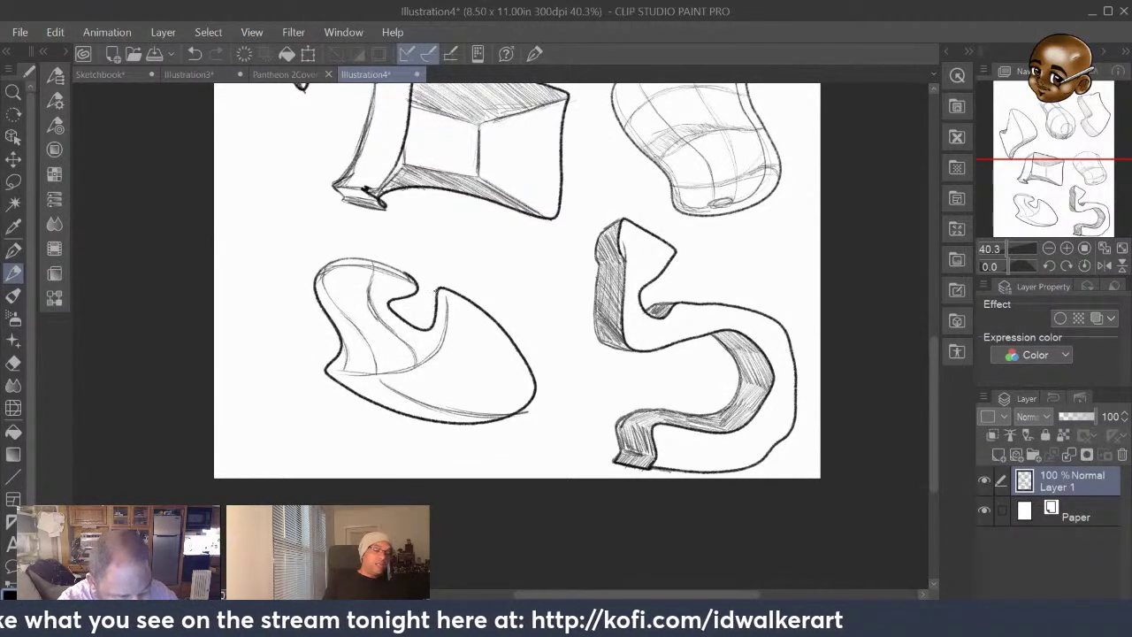
left_click_drag(445, 290, 446, 310)
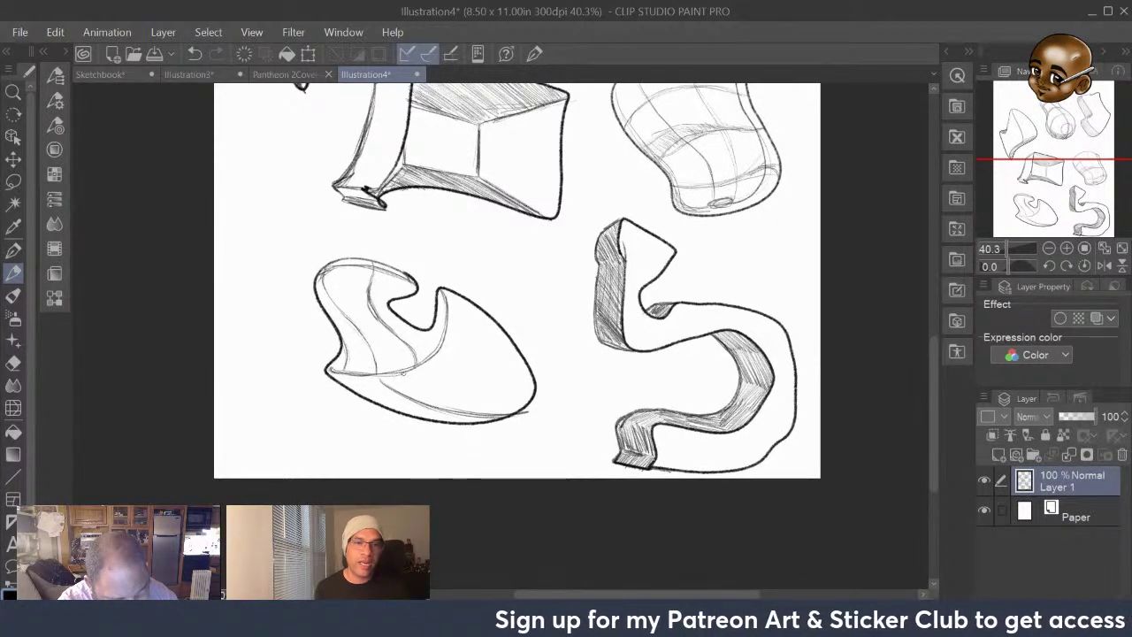
Strengthen the notched form's lower inner edge and draw lengthwise contours across its underside and wide body
left_click_drag(377, 373, 430, 404)
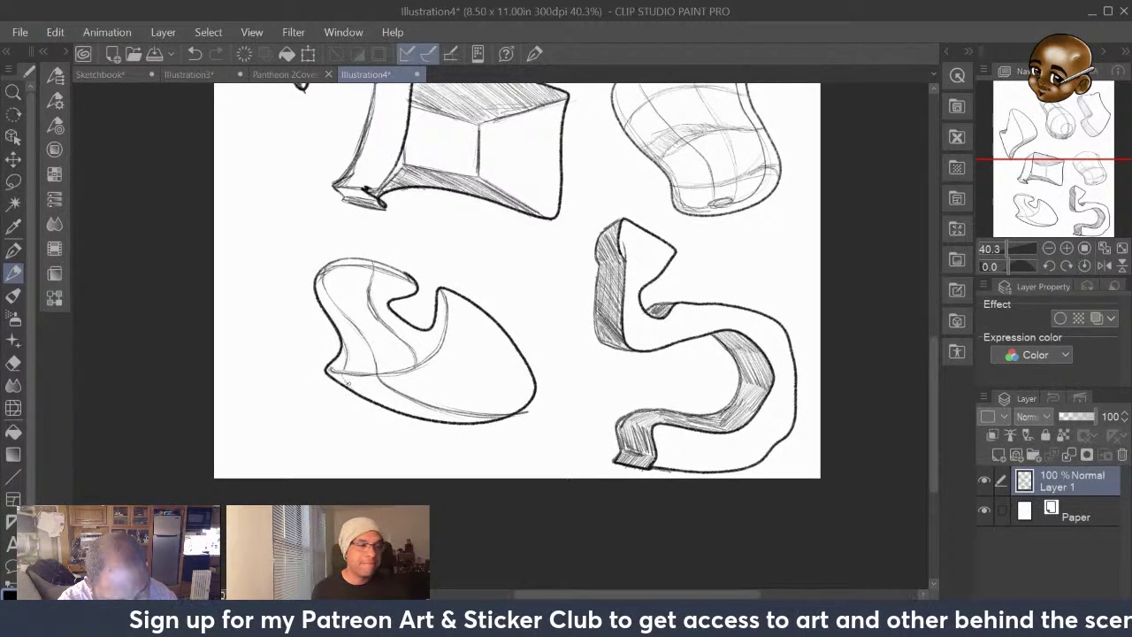
left_click_drag(344, 377, 395, 407)
left_click_drag(343, 374, 390, 407)
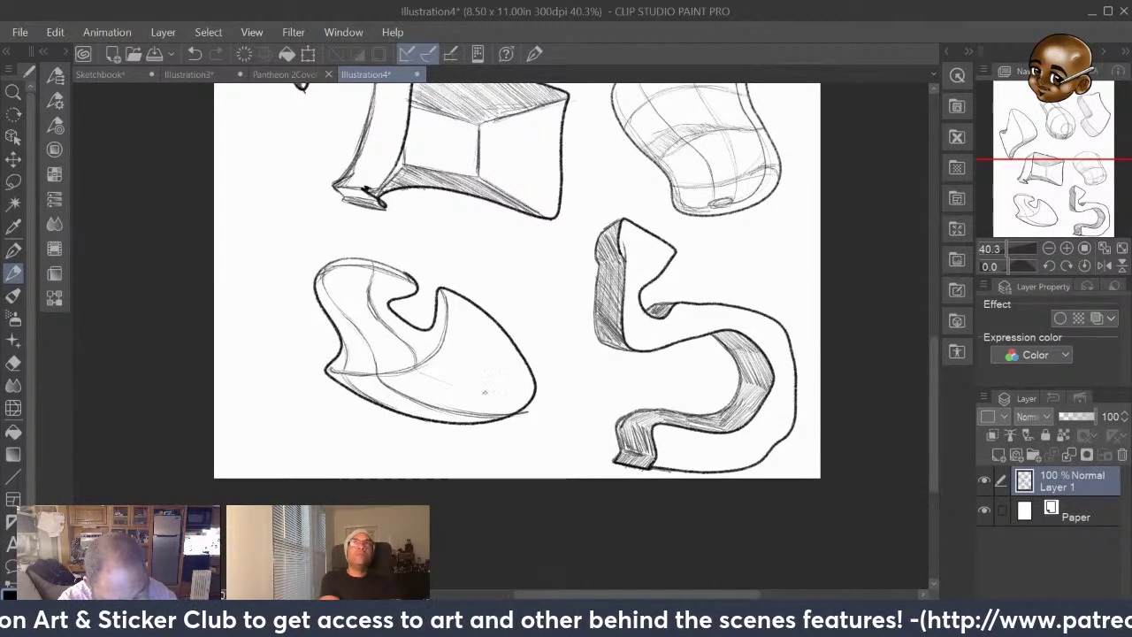
left_click_drag(412, 368, 529, 402)
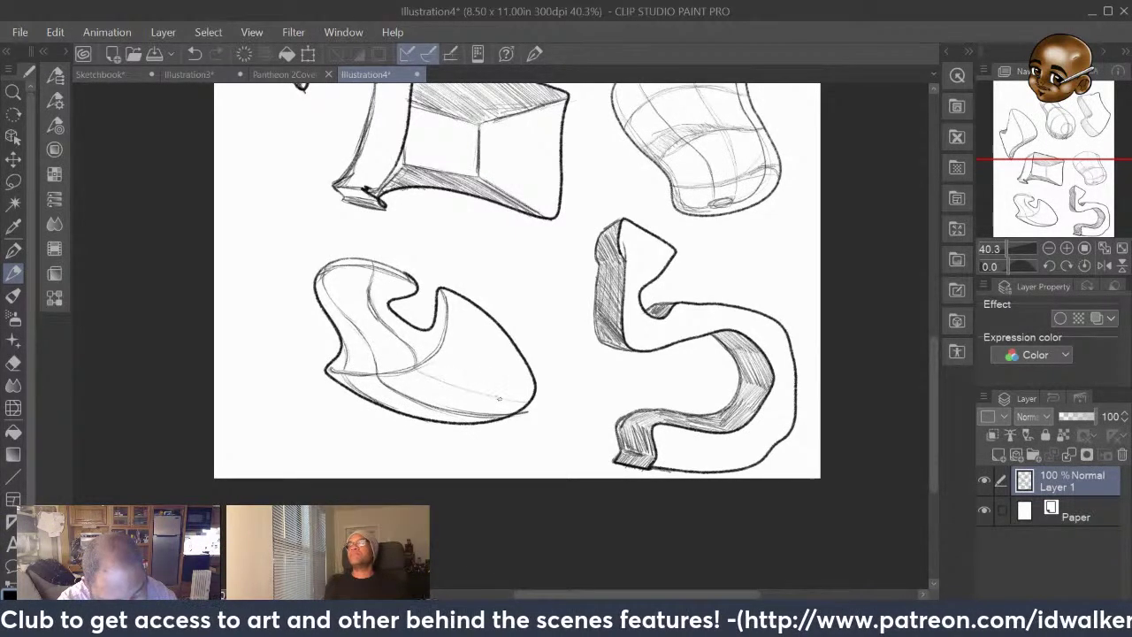
left_click_drag(458, 387, 531, 403)
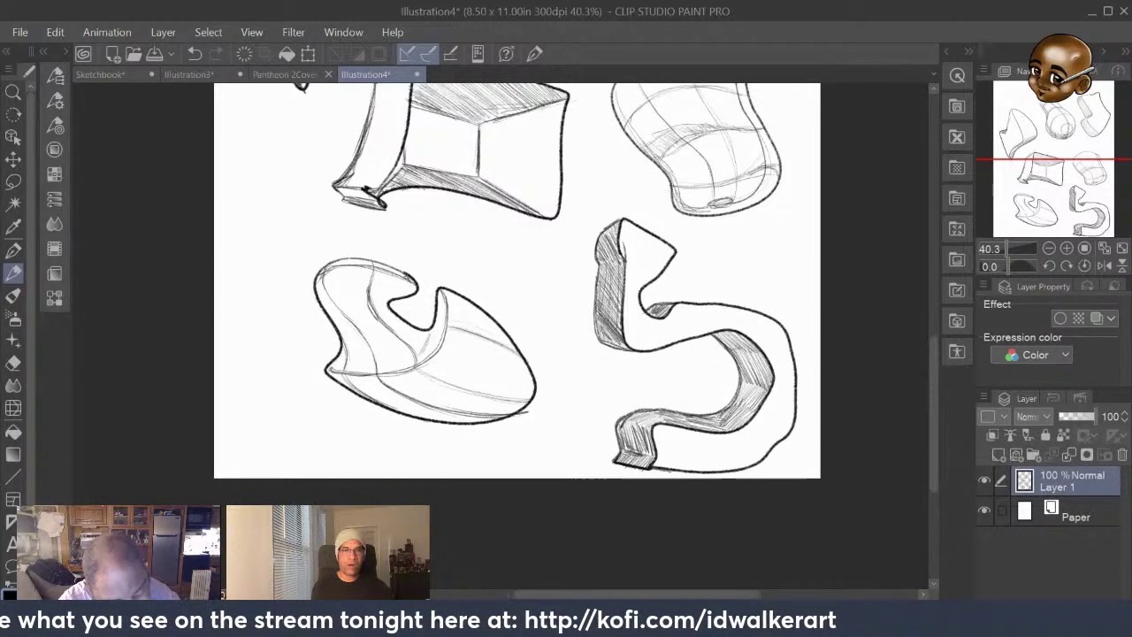
Thicken the hooked edge of the notch and reinforce the contour lines running down the form's upper lobe
left_click_drag(409, 292, 388, 300)
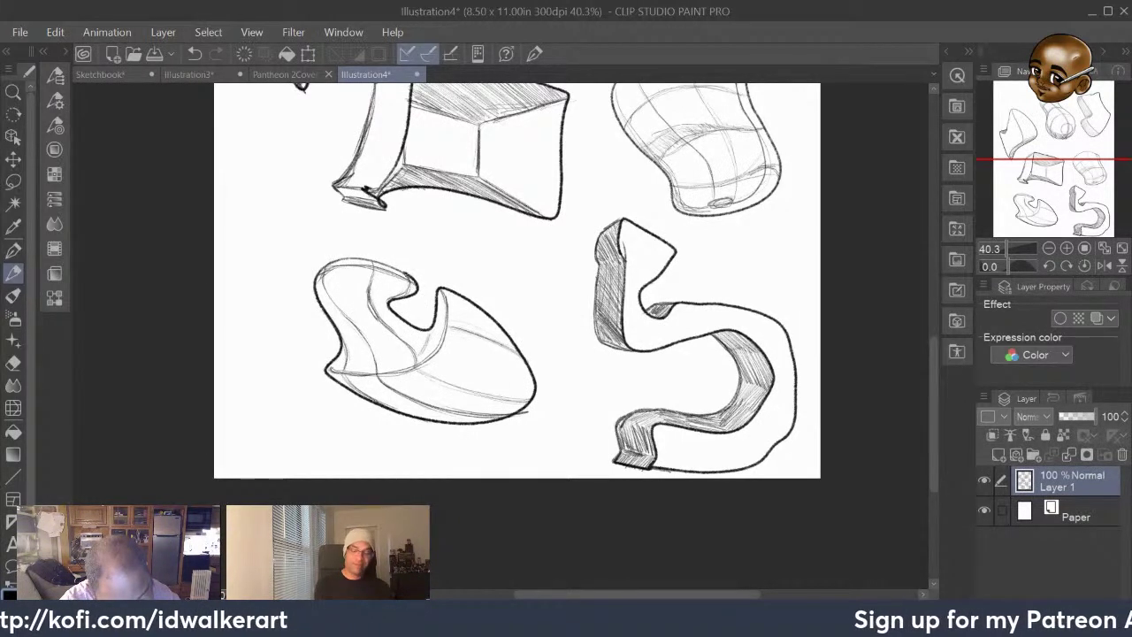
left_click_drag(412, 291, 389, 307)
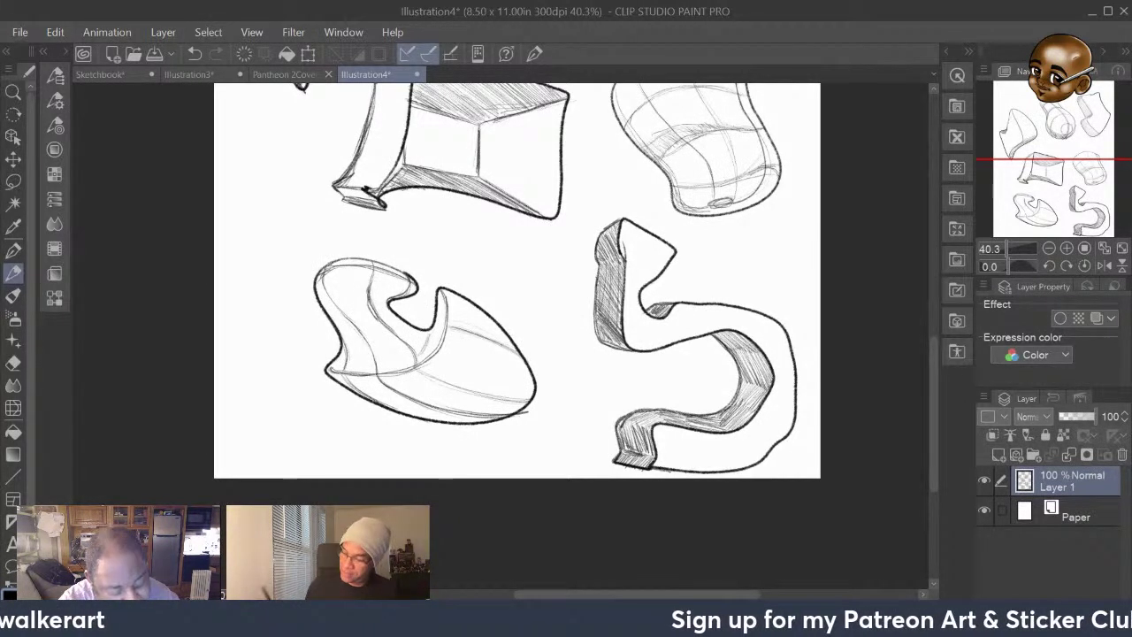
mouse_move(328, 266)
left_mouse_down()
mouse_move(324, 288)
mouse_move(363, 335)
left_mouse_up()
left_click_drag(366, 261, 383, 324)
left_click_drag(373, 264, 370, 292)
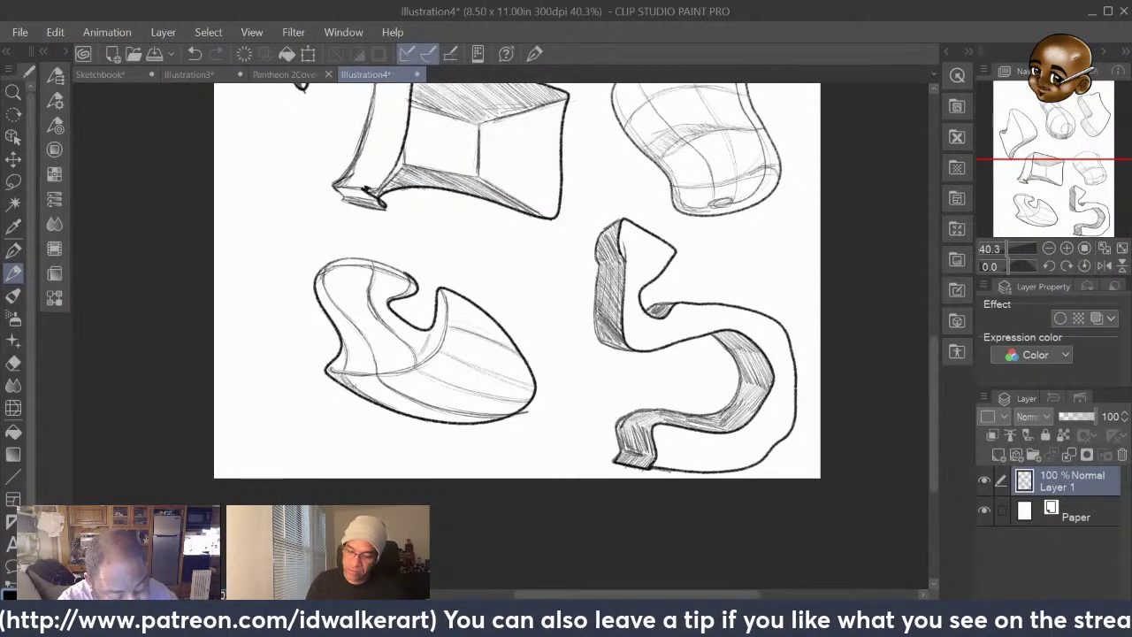
Hatch the notched form's underside and lower body with diagonal strokes from its base toward its rounded end
mouse_move(350, 377)
left_mouse_down()
mouse_move(391, 405)
mouse_move(391, 376)
mouse_move(444, 415)
left_mouse_up()
left_click_drag(404, 380, 443, 412)
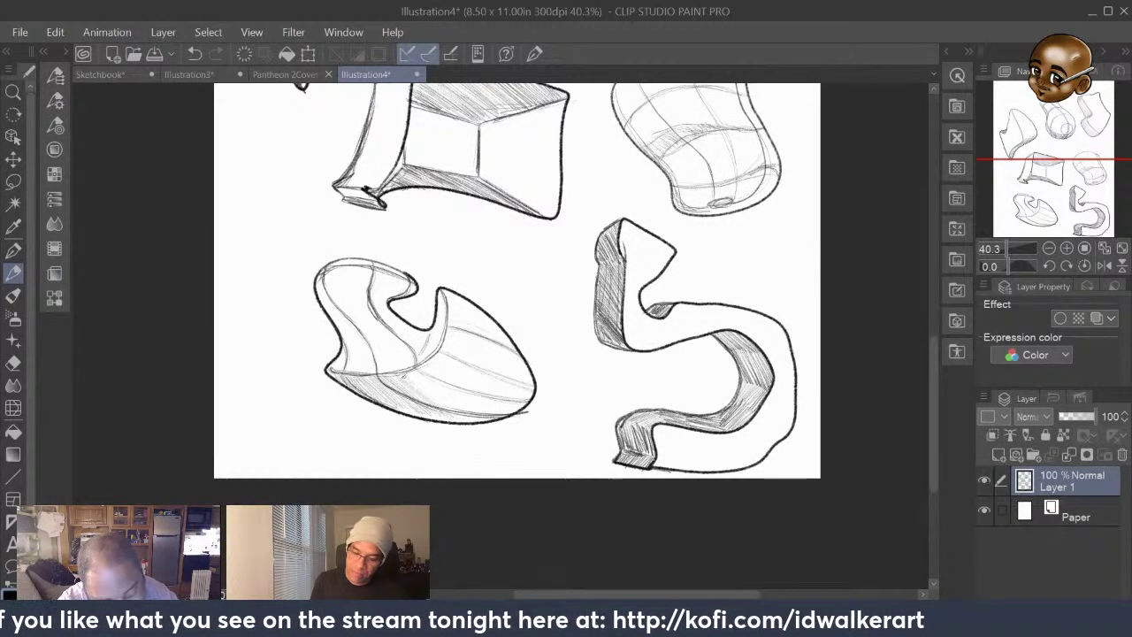
mouse_move(409, 372)
left_mouse_down()
mouse_move(447, 407)
mouse_move(486, 410)
mouse_move(459, 388)
mouse_move(495, 411)
left_mouse_up()
mouse_move(451, 375)
left_mouse_down()
mouse_move(495, 407)
mouse_move(472, 388)
left_mouse_up()
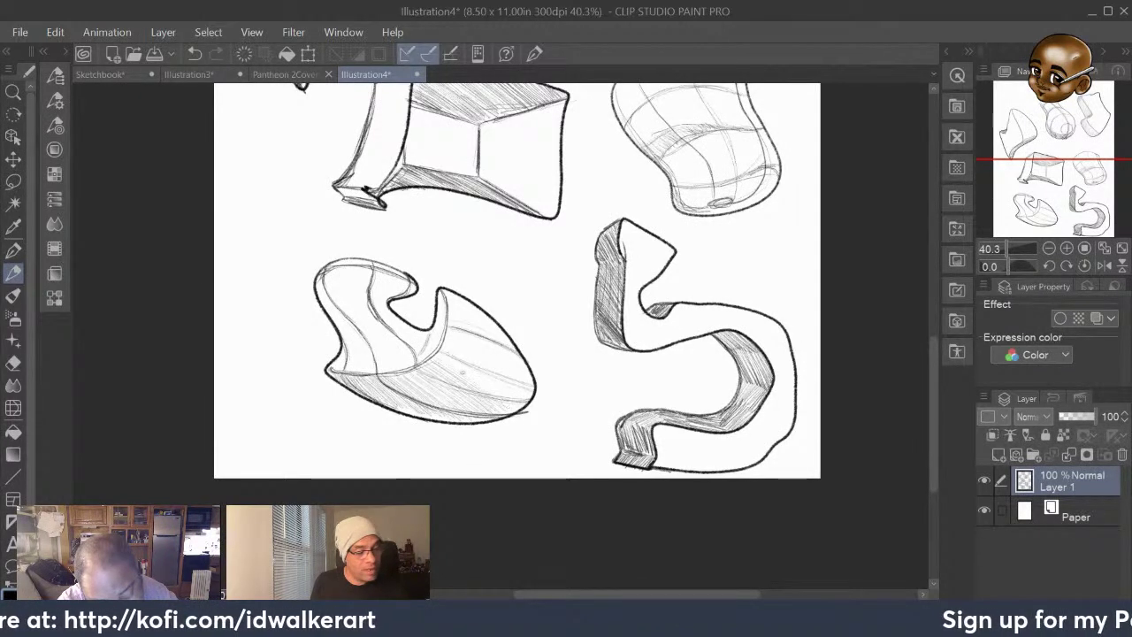
left_click_drag(439, 353, 528, 397)
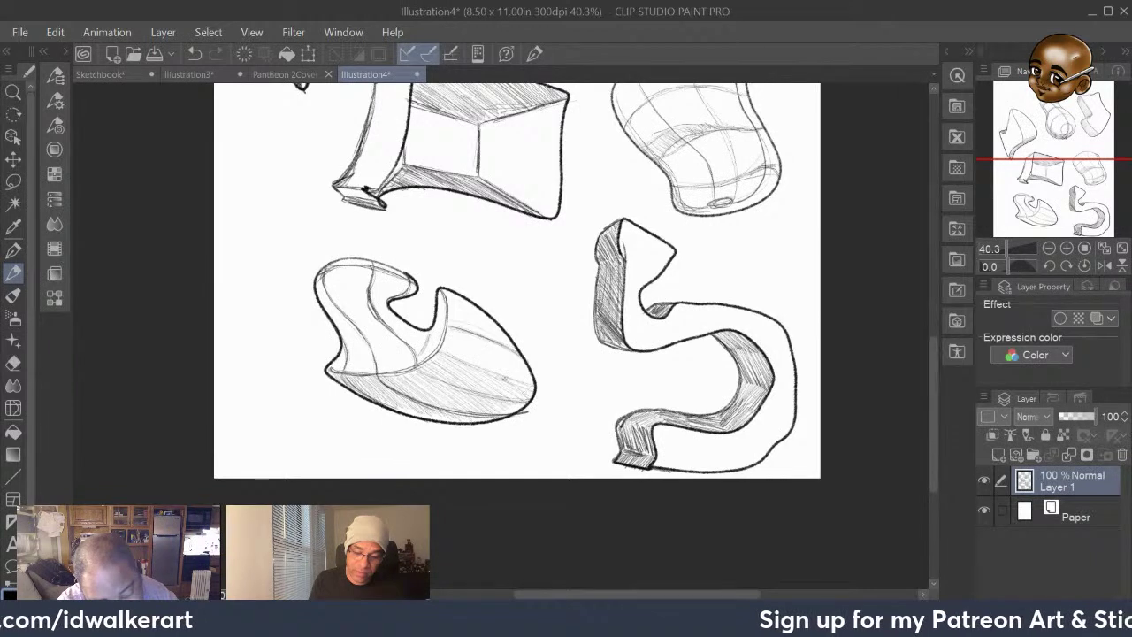
left_click_drag(459, 364, 507, 392)
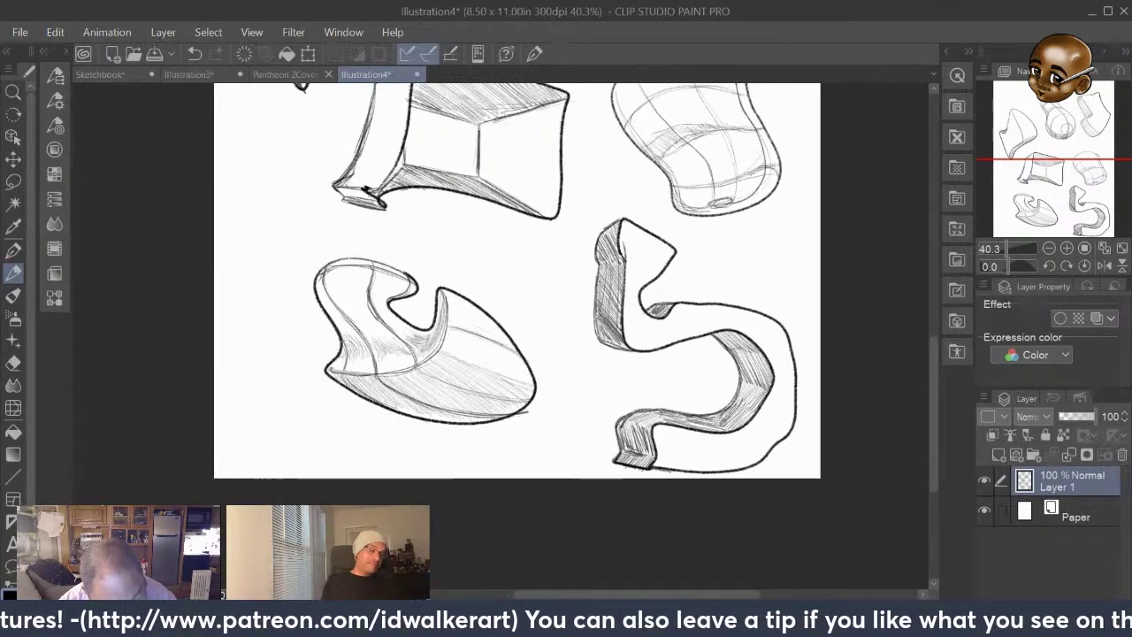
Reinforce the contours down the notched form's upper lobe and across its wide body, and restate the lobe's upper edge
left_click_drag(342, 337, 346, 368)
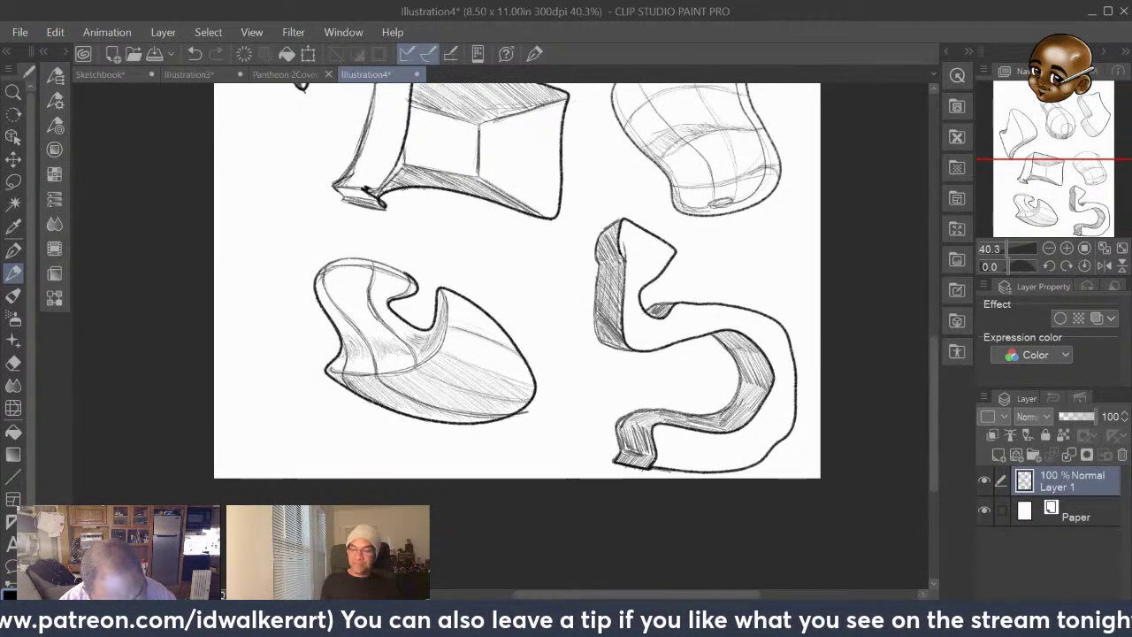
left_click_drag(370, 273, 381, 318)
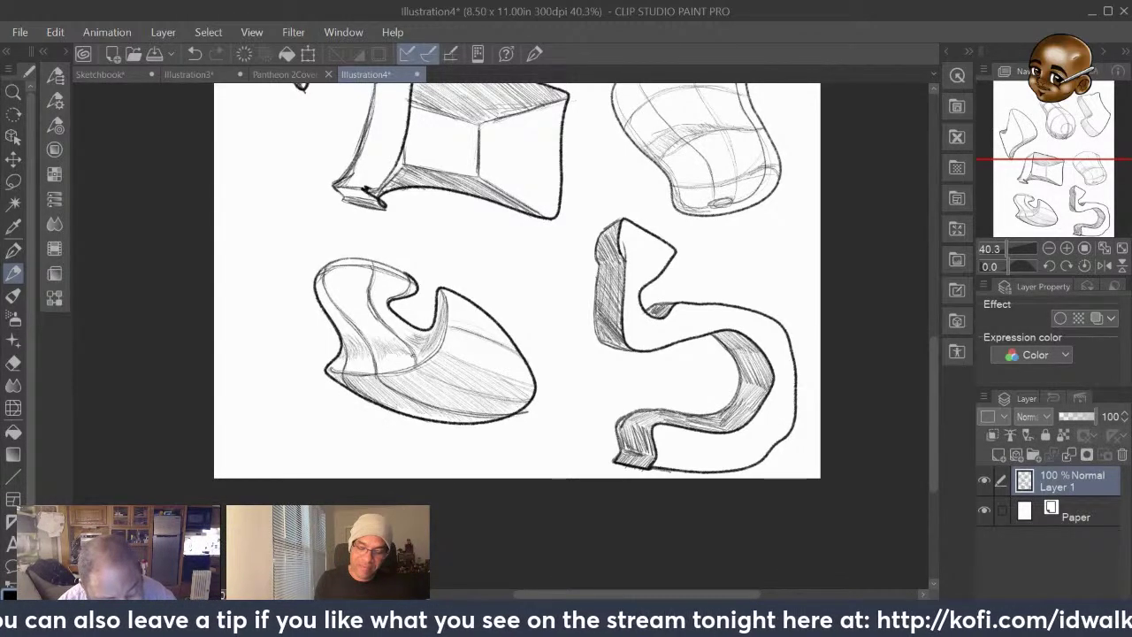
mouse_move(415, 360)
left_mouse_down()
mouse_move(463, 390)
mouse_move(446, 385)
mouse_move(522, 400)
left_mouse_up()
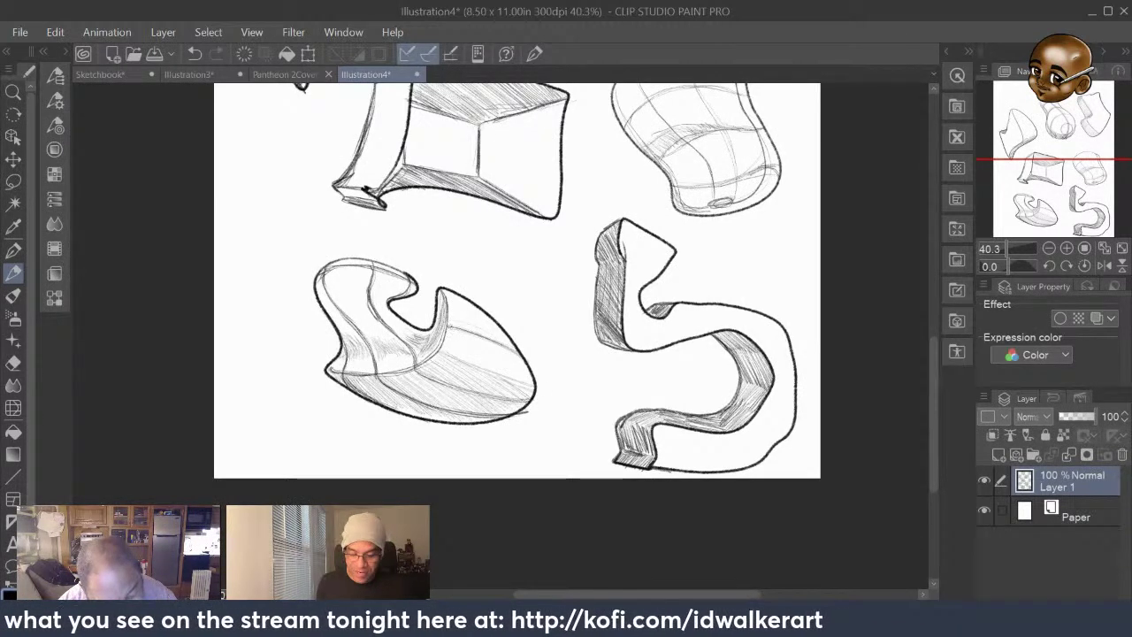
left_click_drag(486, 337, 515, 352)
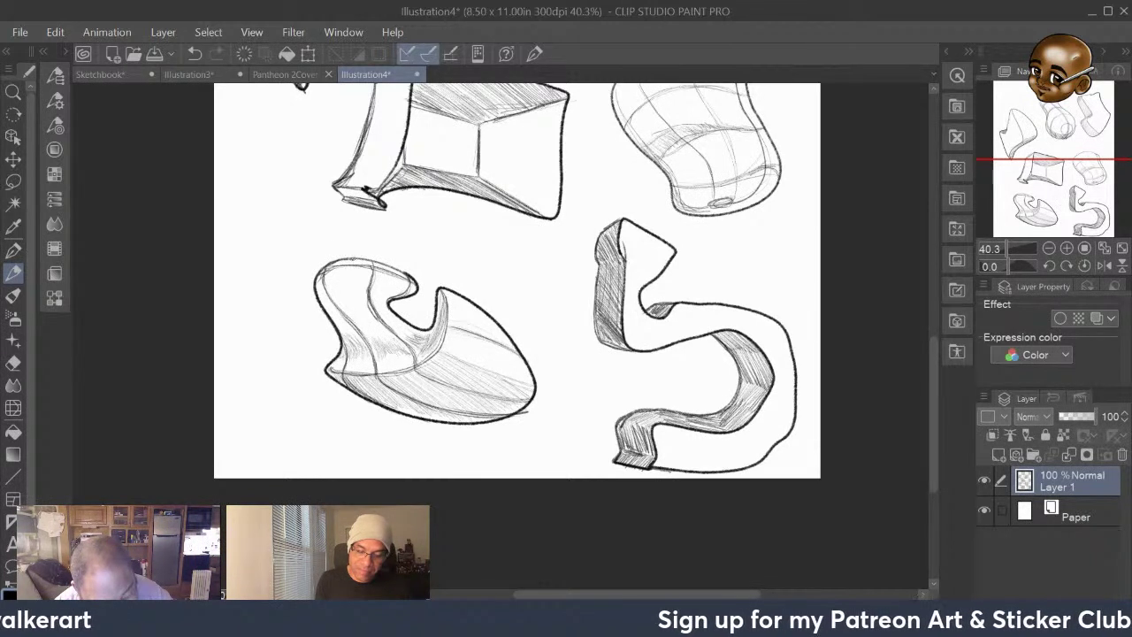
left_click_drag(346, 259, 407, 275)
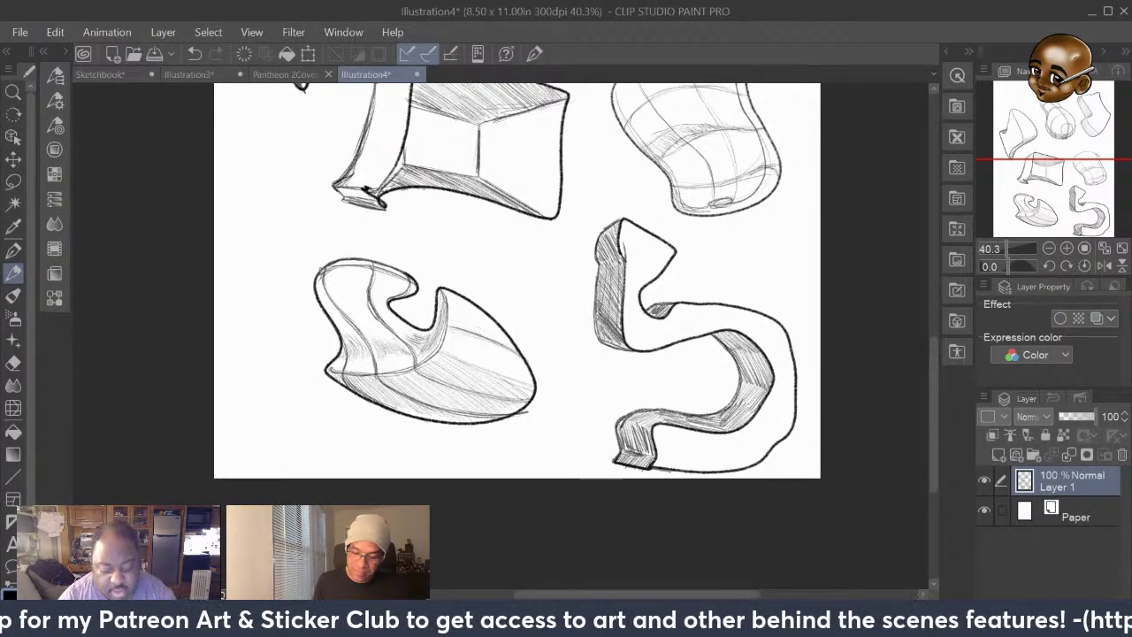
Draw a curved lengthwise contour down the rounded side of the fin-shaped form and touch up its lower edge shading
left_click_drag(932, 432, 930, 339)
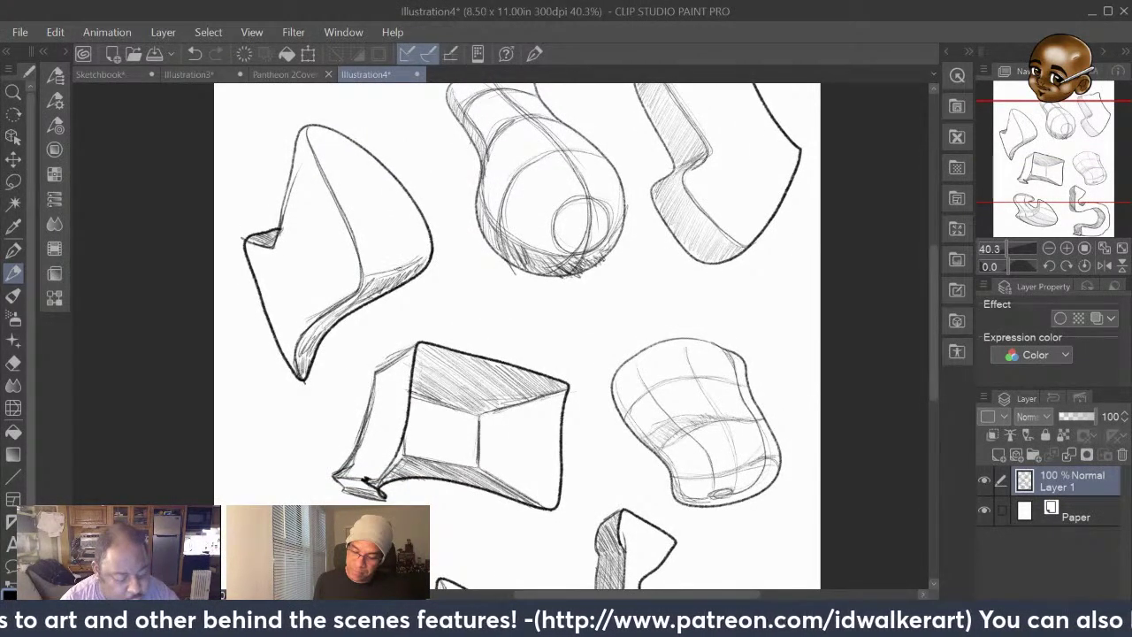
left_click_drag(393, 272, 427, 252)
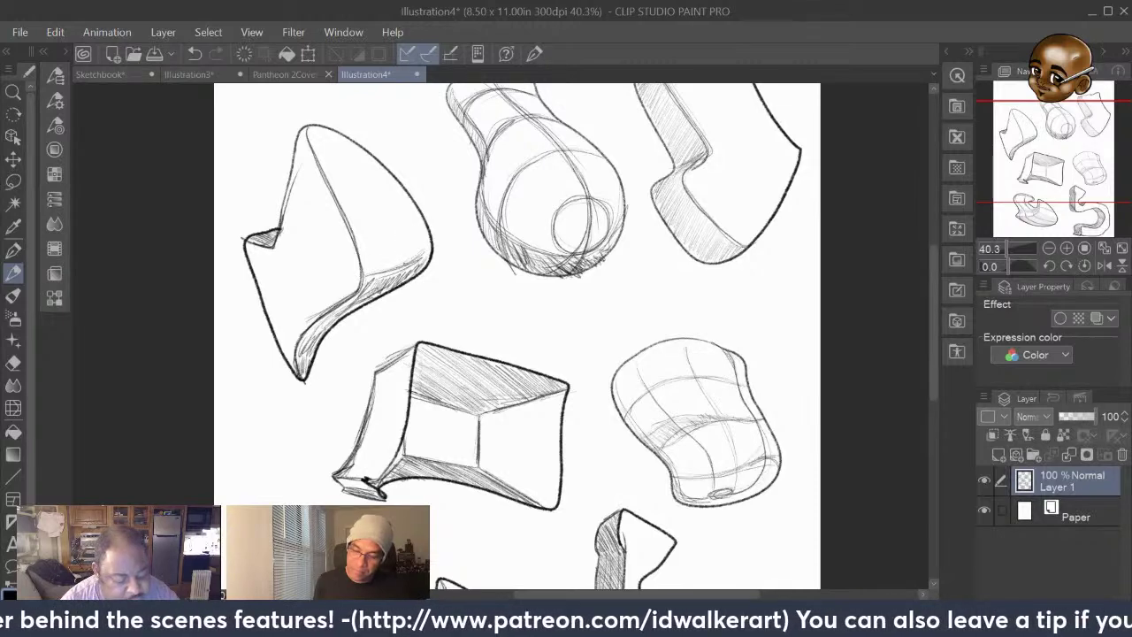
left_click_drag(352, 155, 404, 252)
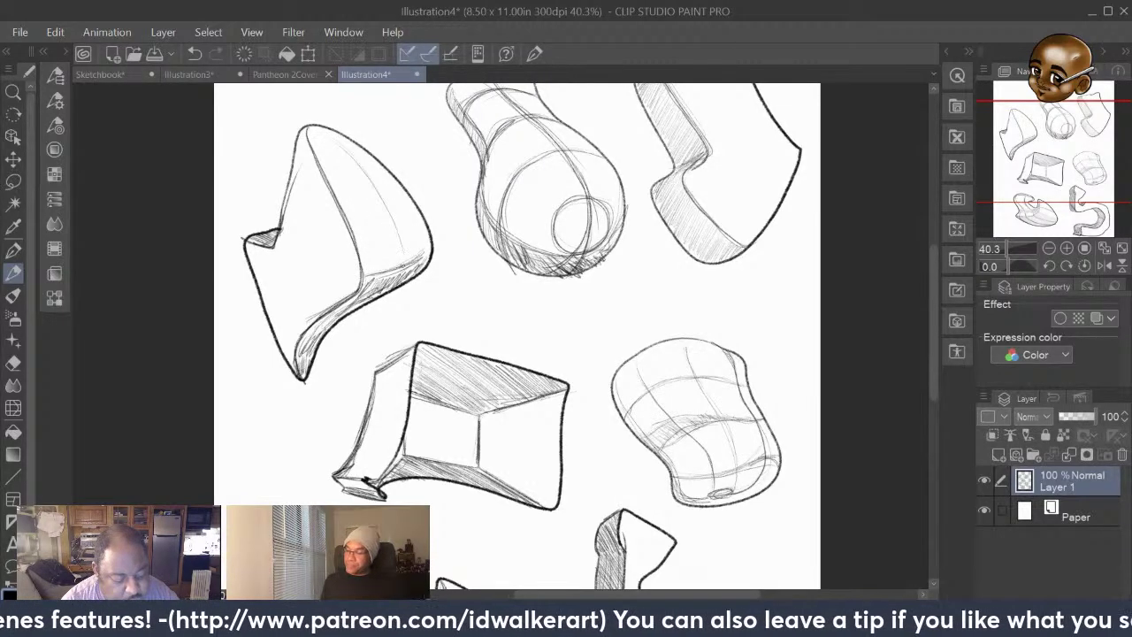
mouse_move(338, 143)
left_mouse_down()
mouse_move(389, 209)
mouse_move(402, 274)
left_mouse_up()
mouse_move(393, 219)
left_mouse_down()
mouse_move(407, 267)
mouse_move(323, 331)
mouse_move(303, 372)
mouse_move(331, 324)
mouse_move(405, 274)
mouse_move(405, 227)
mouse_move(329, 138)
mouse_move(381, 202)
left_mouse_up()
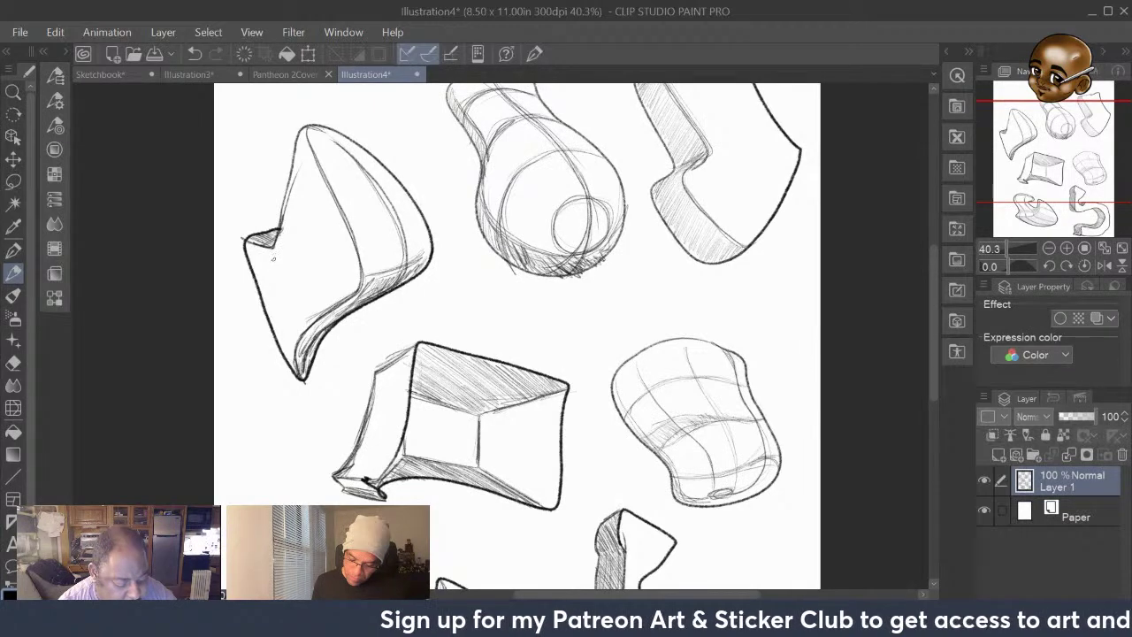
Add curved lengthwise contours across the fin-shaped form's front face, from its notched edge to its lower edge
left_click_drag(275, 264, 297, 328)
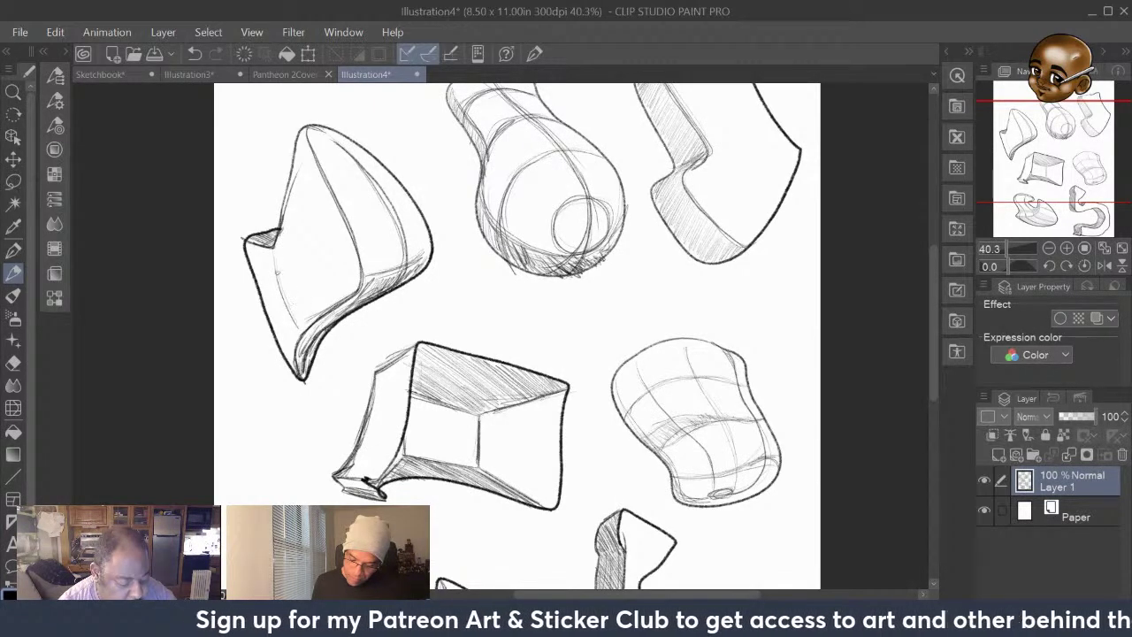
left_click_drag(278, 275, 306, 337)
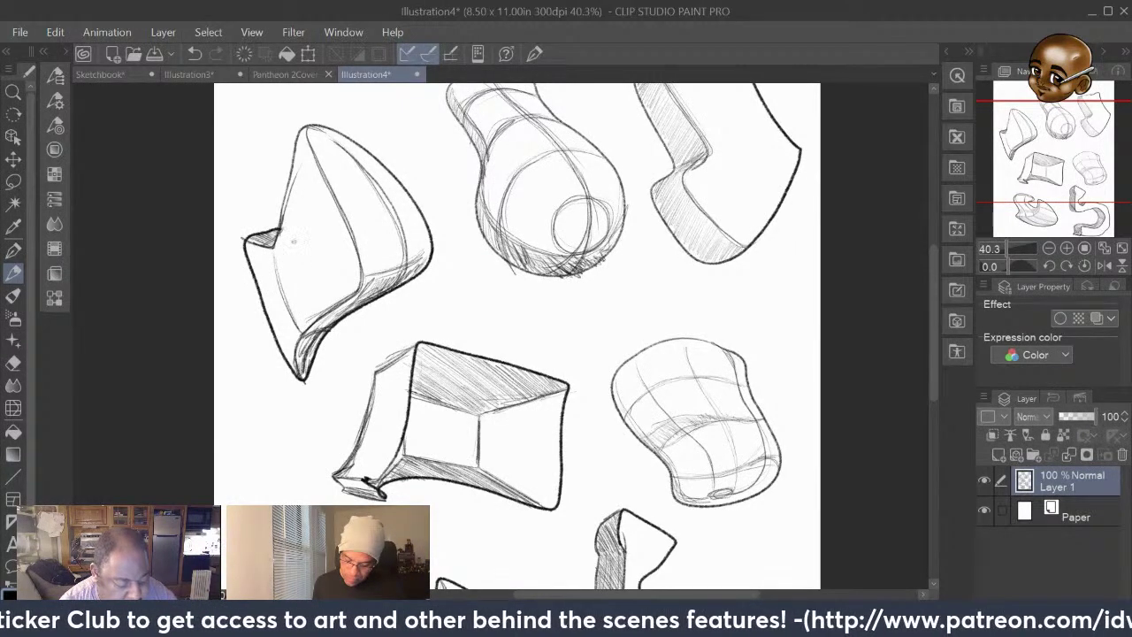
mouse_move(290, 211)
left_mouse_down()
mouse_move(292, 254)
mouse_move(313, 293)
left_mouse_up()
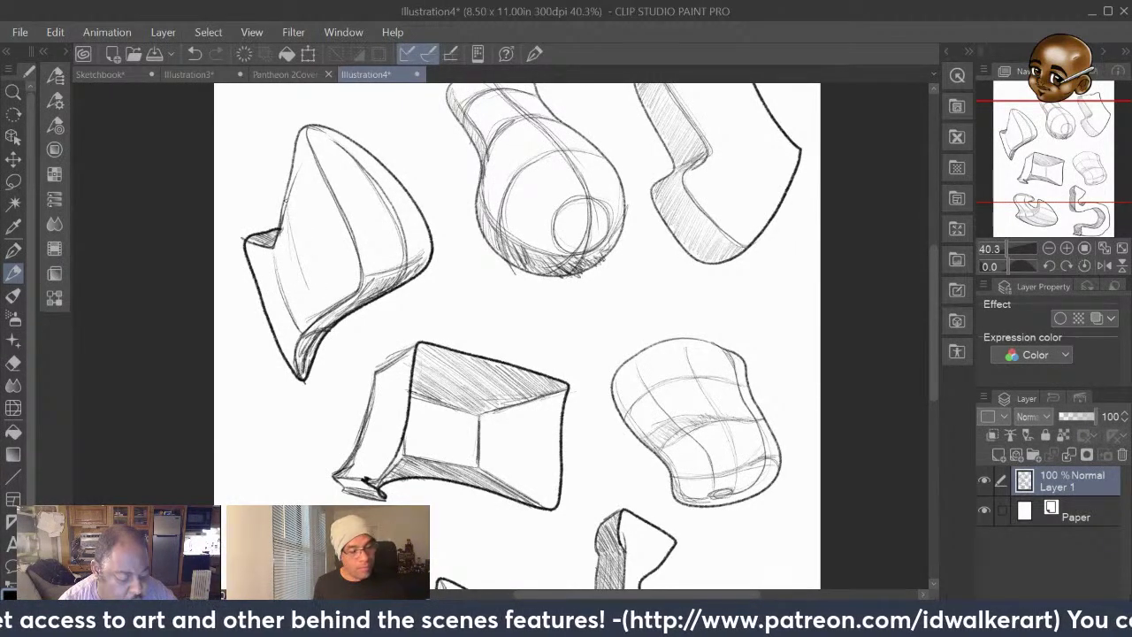
left_click_drag(287, 210, 297, 242)
left_click_drag(295, 243, 323, 304)
left_click_drag(291, 212, 304, 261)
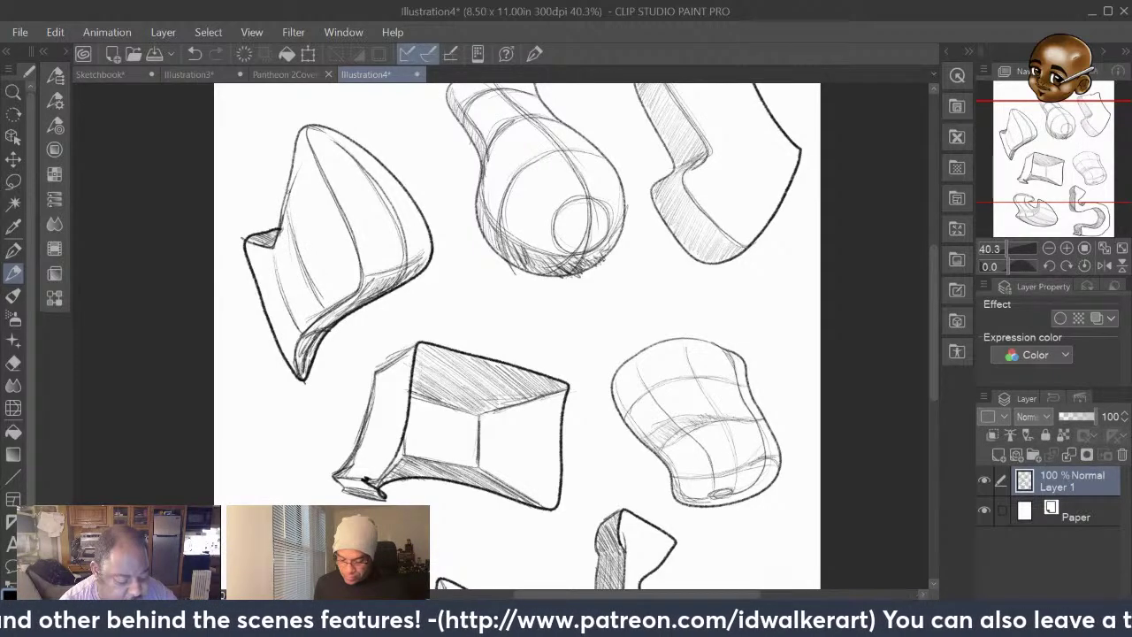
mouse_move(286, 192)
left_mouse_down()
mouse_move(327, 312)
mouse_move(354, 306)
left_mouse_up()
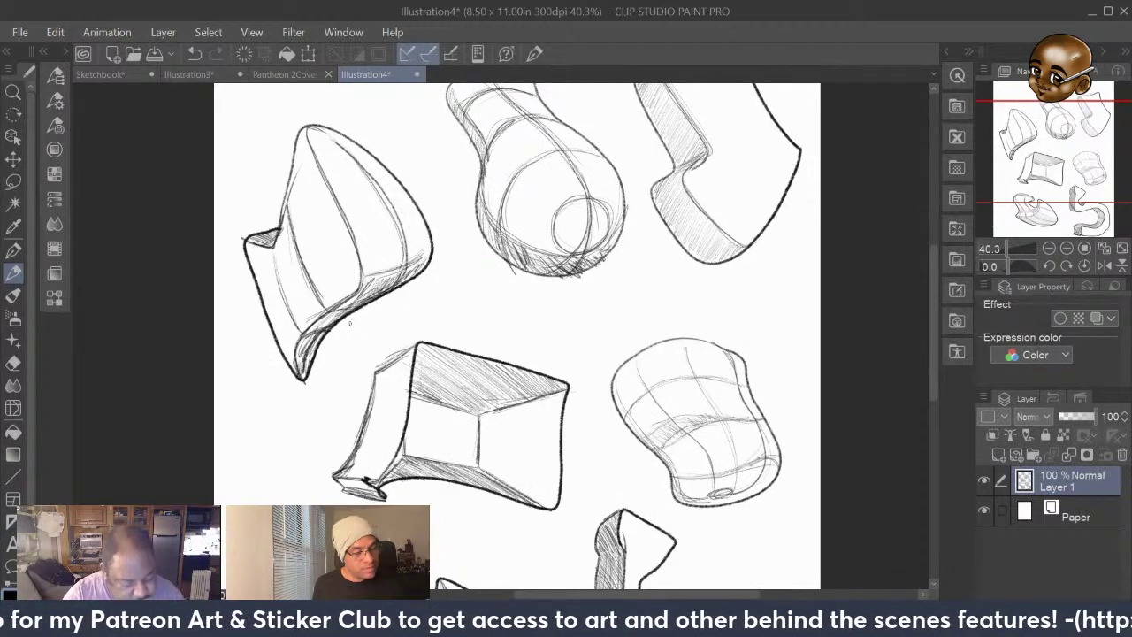
Hatch the box-like form's right-hand plane with near-vertical strokes from its inner corner edge to the outer outline
mouse_move(481, 453)
left_mouse_down()
mouse_move(487, 415)
mouse_move(484, 467)
left_mouse_up()
left_click_drag(492, 421, 490, 466)
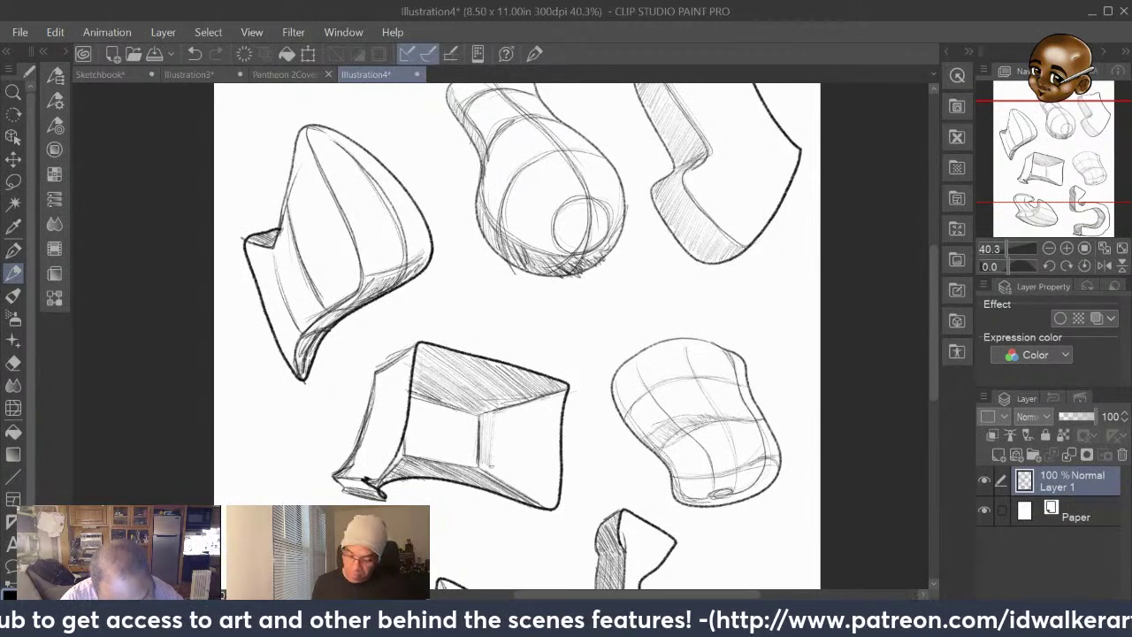
left_click_drag(497, 422, 497, 446)
mouse_move(504, 411)
left_mouse_down()
mouse_move(502, 475)
mouse_move(504, 415)
mouse_move(501, 471)
mouse_move(504, 428)
left_mouse_up()
left_click_drag(507, 453, 504, 481)
left_click_drag(513, 419, 512, 469)
left_click_drag(520, 404, 511, 486)
left_click_drag(520, 412, 514, 488)
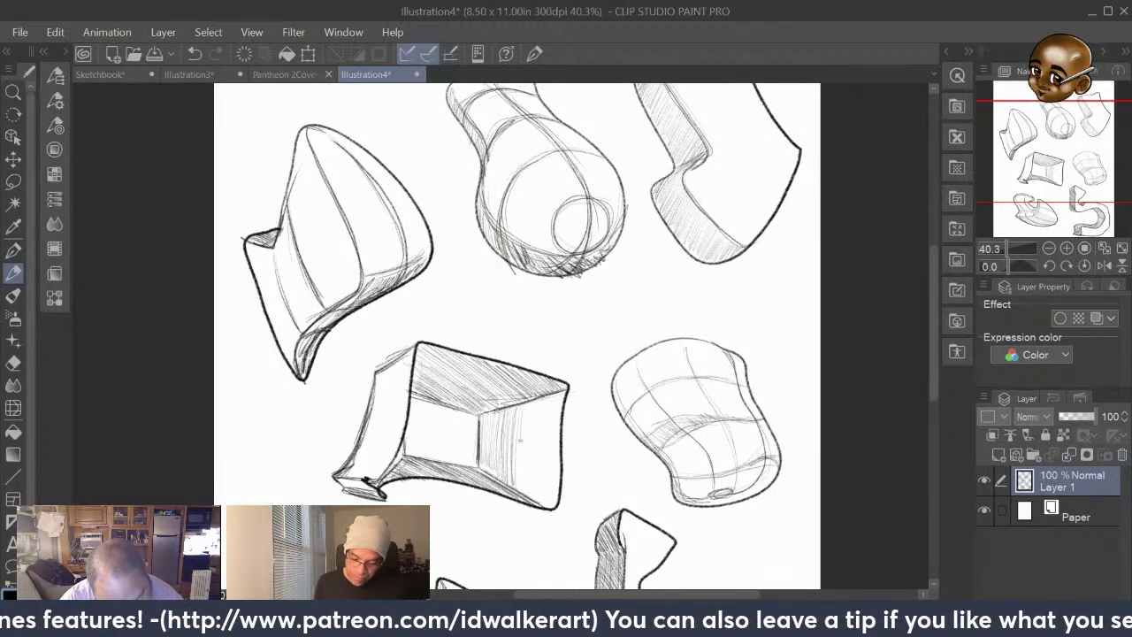
left_click_drag(522, 440, 520, 490)
left_click_drag(529, 416, 526, 494)
mouse_move(525, 407)
left_mouse_down()
mouse_move(520, 491)
mouse_move(524, 477)
left_mouse_up()
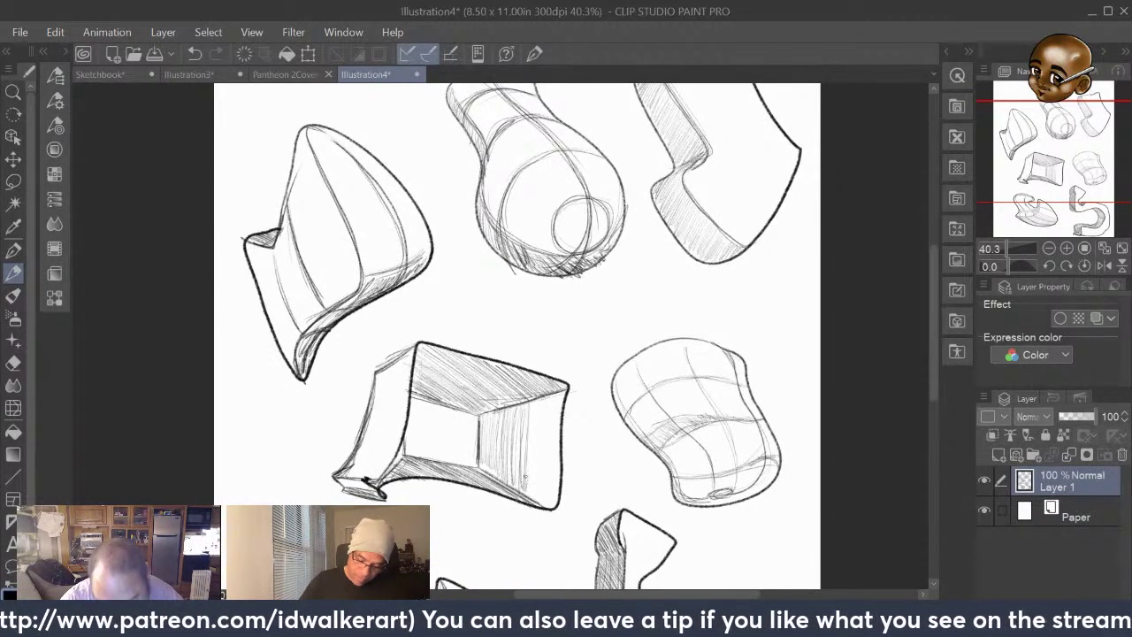
left_click_drag(534, 420, 535, 497)
mouse_move(540, 402)
left_mouse_down()
mouse_move(537, 495)
mouse_move(542, 460)
left_mouse_up()
left_click_drag(547, 452, 543, 496)
left_click_drag(552, 406, 548, 498)
left_click_drag(554, 410, 550, 497)
left_click_drag(555, 442, 540, 508)
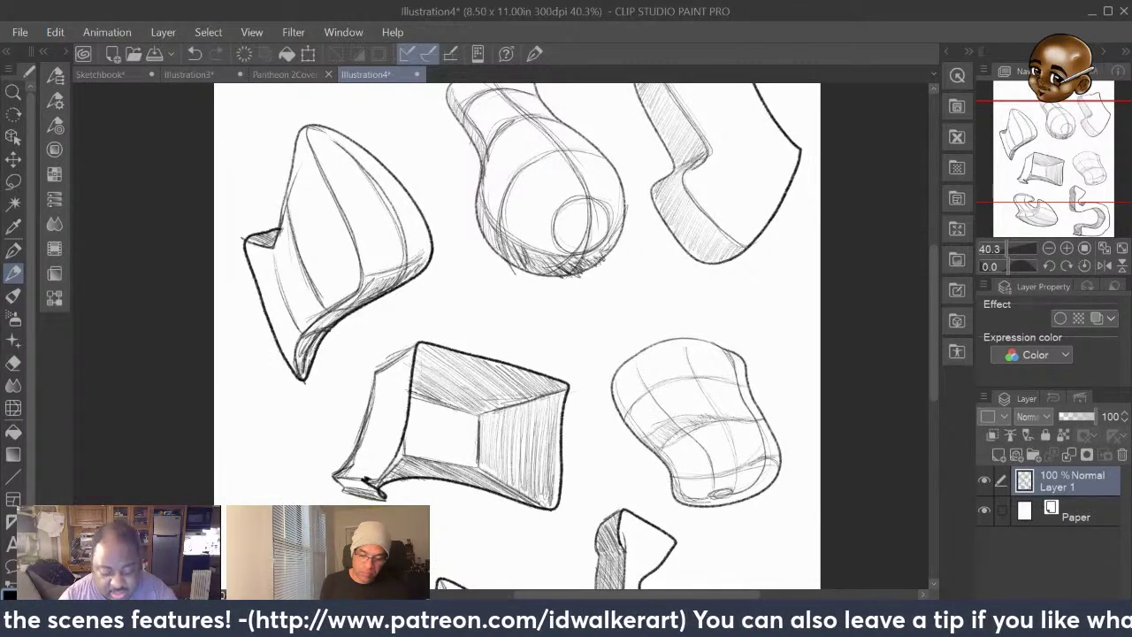
Darken the outer outline of the bulbous form along both sides, its narrow end and its rounded base
left_click_drag(938, 338, 952, 365)
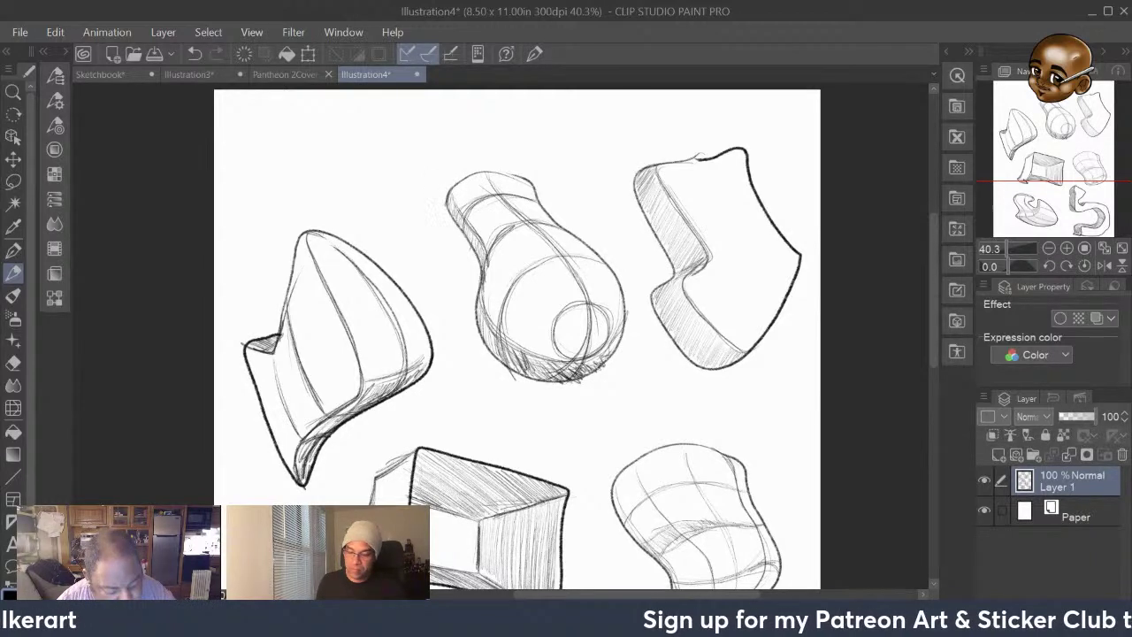
mouse_move(446, 201)
left_mouse_down()
mouse_move(480, 260)
mouse_move(479, 333)
mouse_move(503, 359)
mouse_move(586, 380)
mouse_move(609, 357)
left_mouse_up()
mouse_move(573, 237)
left_mouse_down()
mouse_move(614, 274)
mouse_move(626, 311)
mouse_move(612, 359)
mouse_move(566, 382)
left_mouse_up()
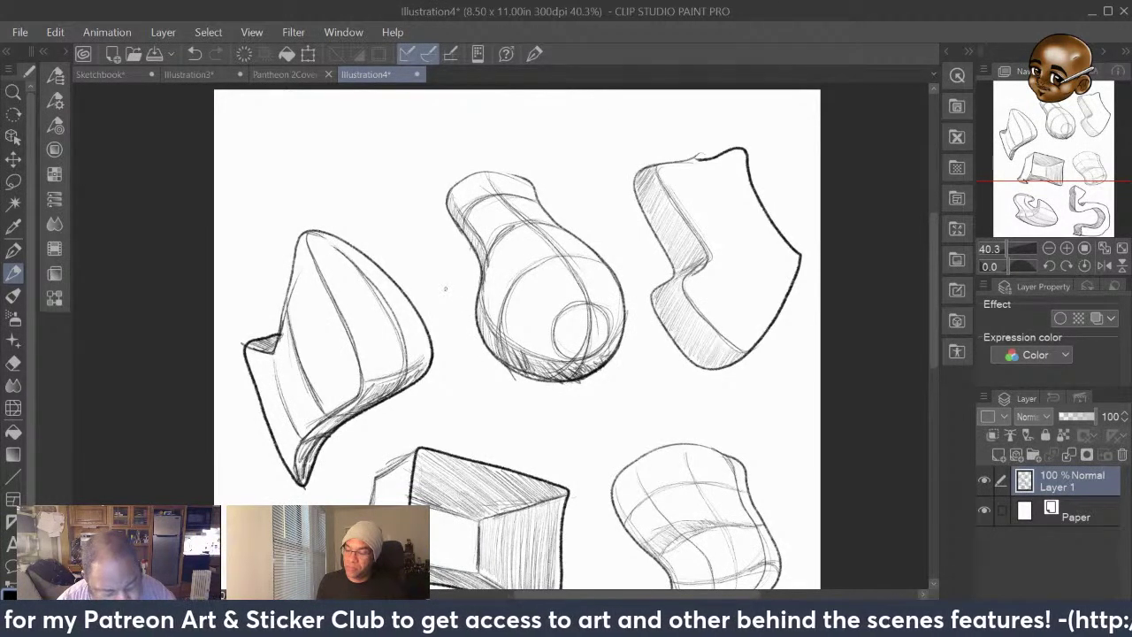
mouse_move(527, 175)
left_mouse_down()
mouse_move(474, 170)
mouse_move(449, 191)
mouse_move(489, 171)
mouse_move(516, 172)
mouse_move(538, 189)
mouse_move(623, 306)
mouse_move(621, 350)
left_mouse_up()
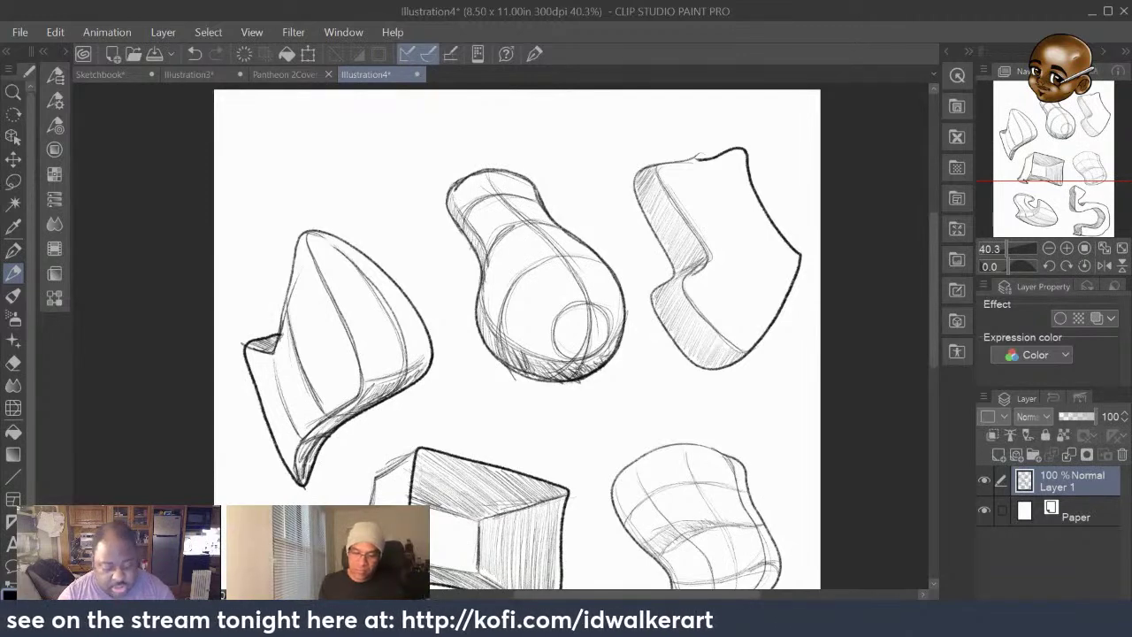
left_click_drag(935, 341, 939, 476)
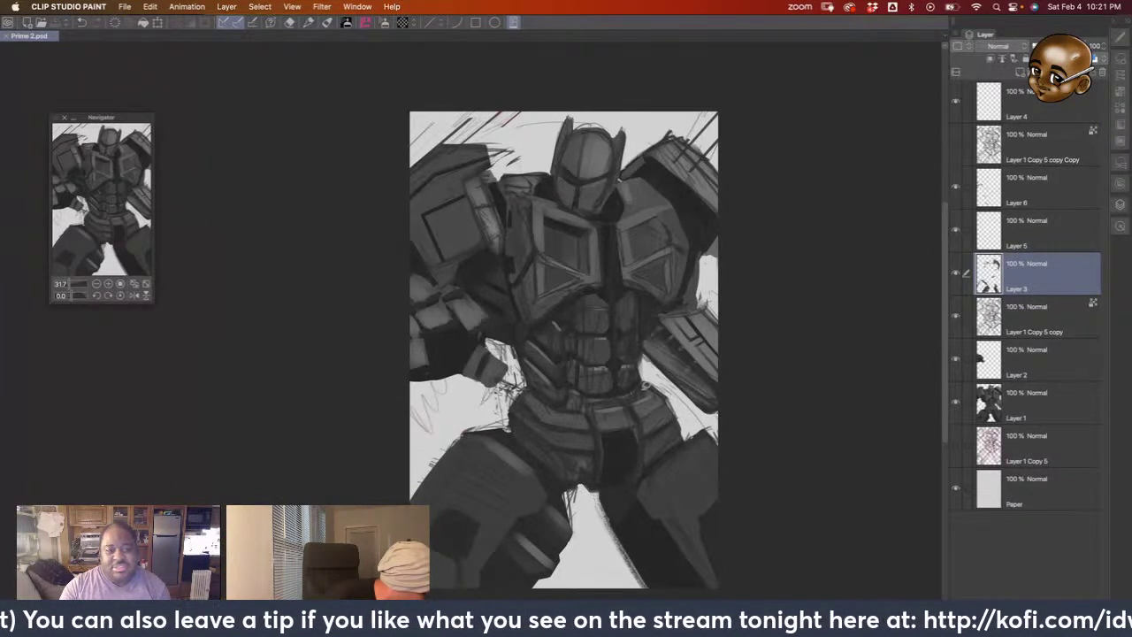
Toggle Layer 2 off and on in Prime 2.psd to compare the robot's forearm with and without its painting
left_click(955, 360)
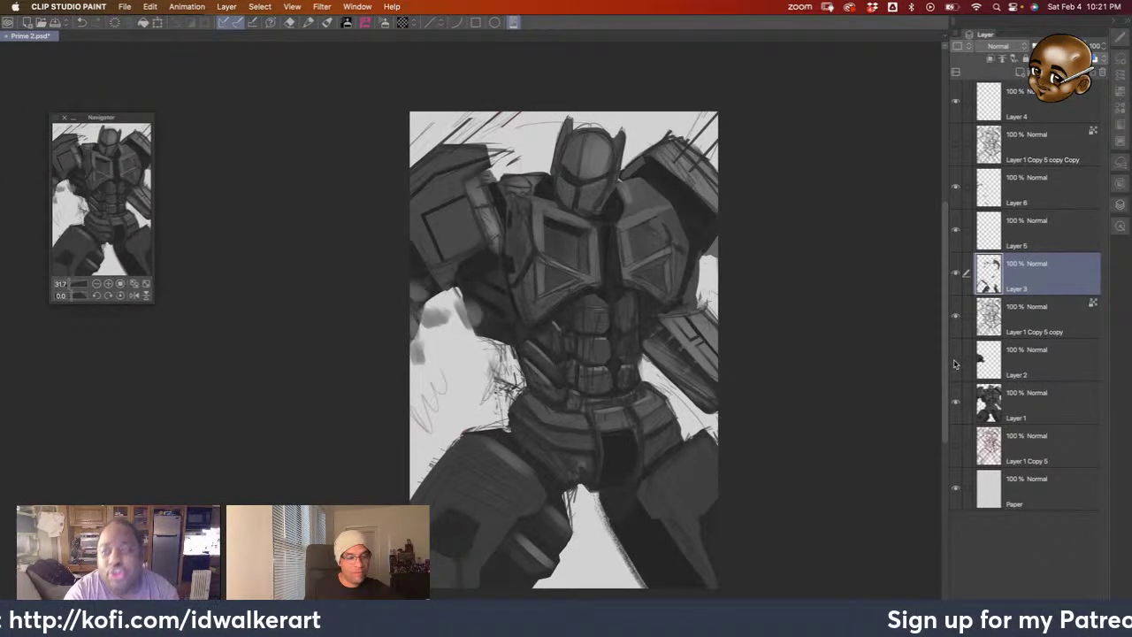
left_click(956, 361)
left_click(955, 361)
left_click(955, 361)
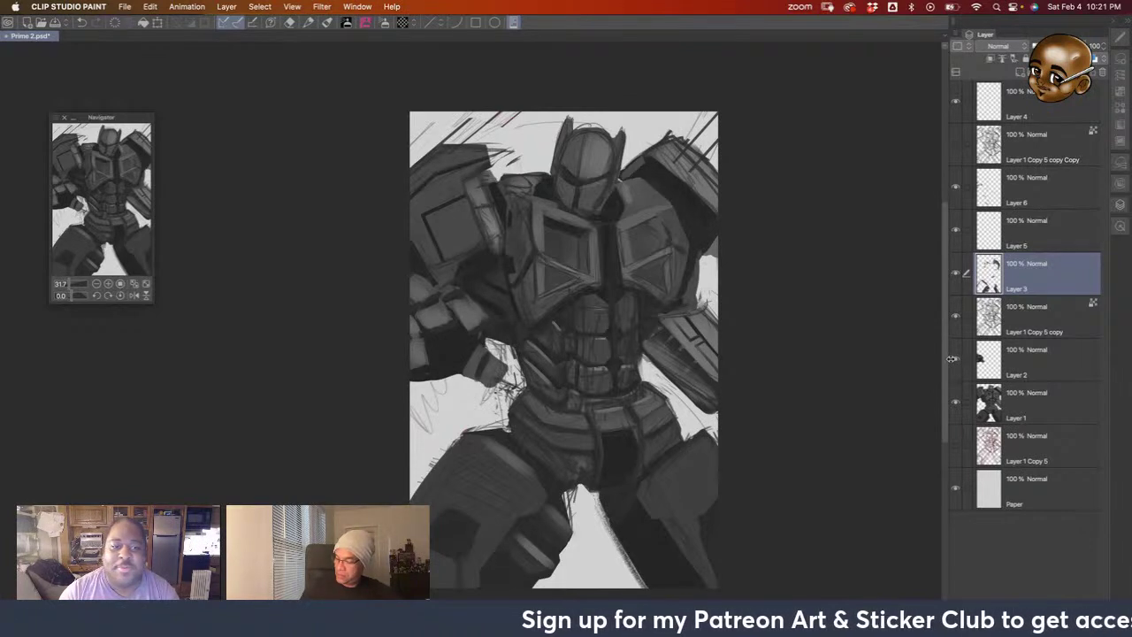
Show Layer 1 Copy 5 copy Copy and toggle Layer 1 off and on to compare the line sketch with the painted values
left_click(955, 144)
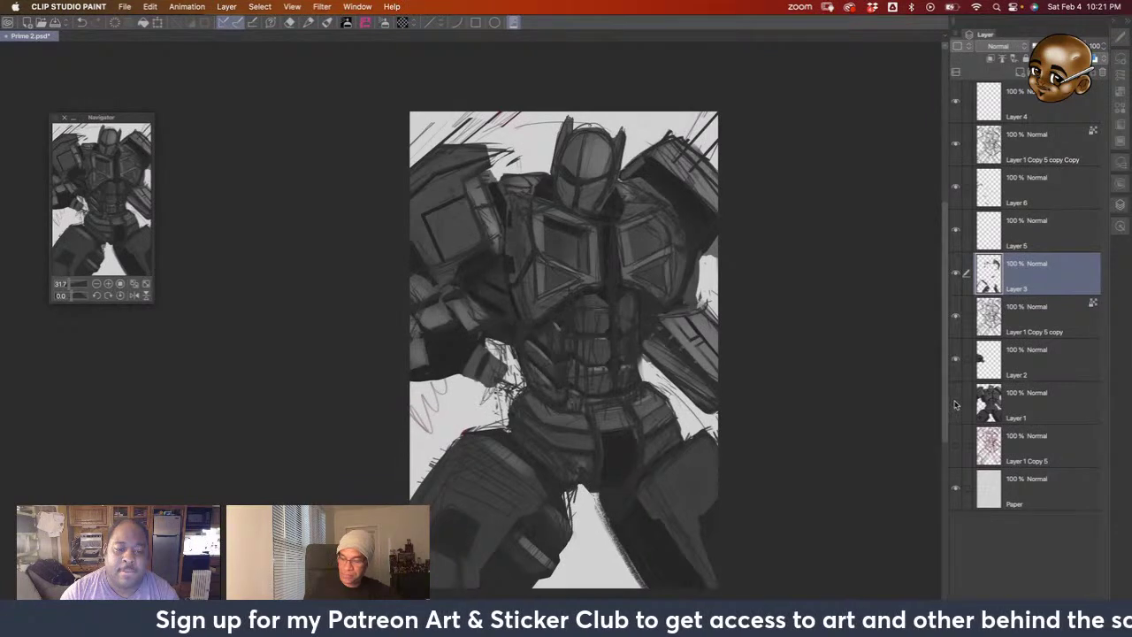
left_click(955, 403)
left_click(955, 406)
left_click(955, 406)
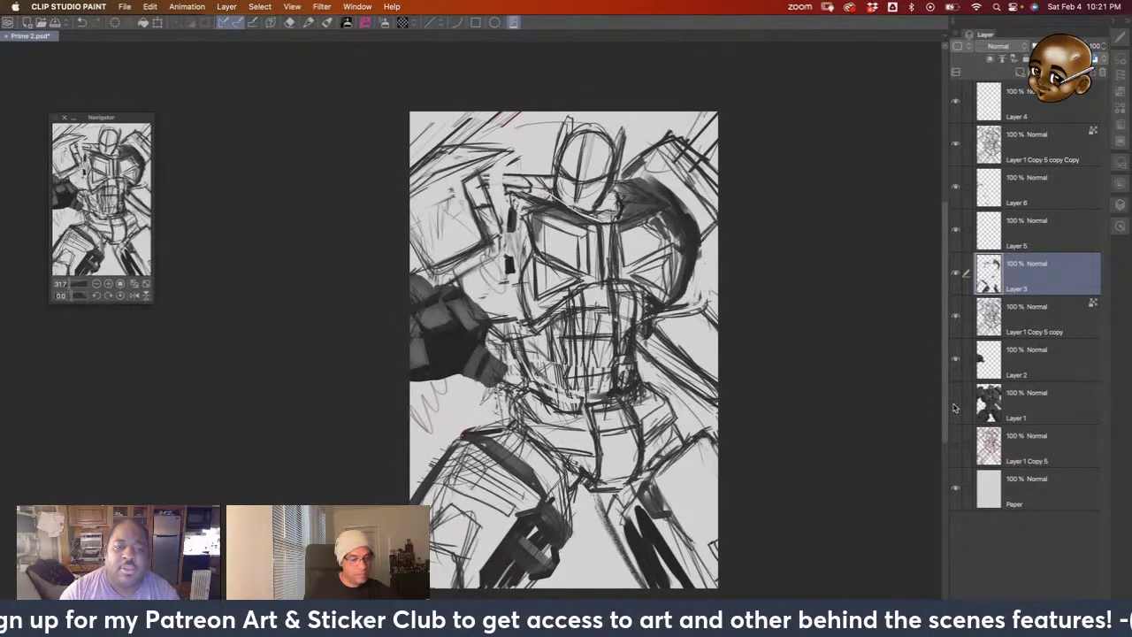
left_click(955, 406)
left_click(955, 405)
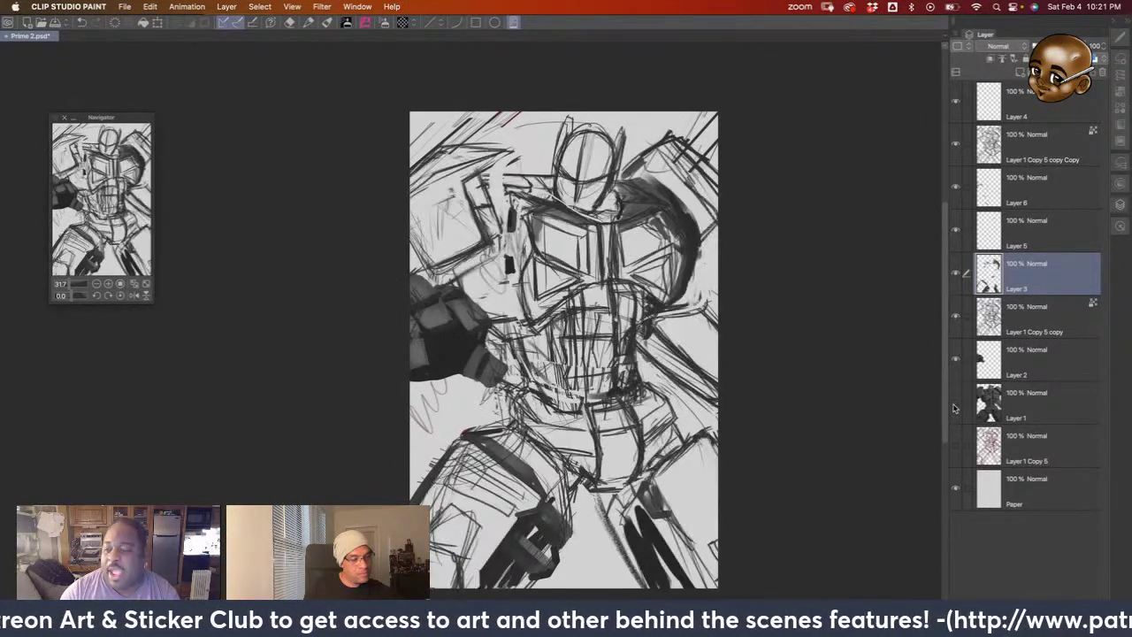
left_click(955, 406)
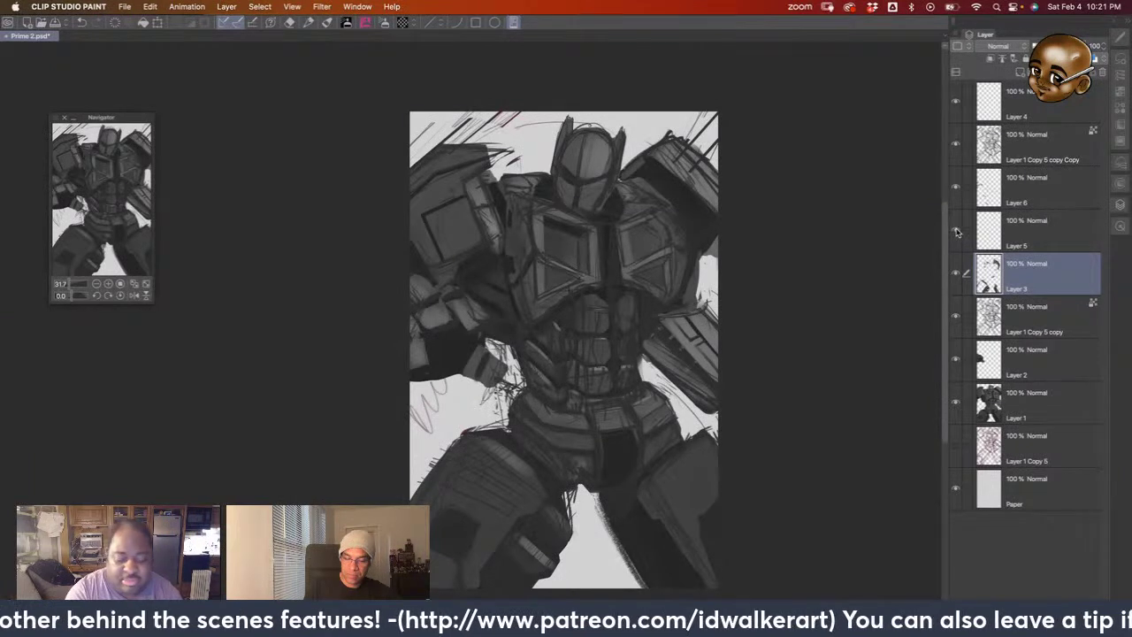
Make Layer 5 active, hide Layer 1 Copy 5 copy Copy, and undo the trial strokes on the robot's eyes
left_click(1048, 237)
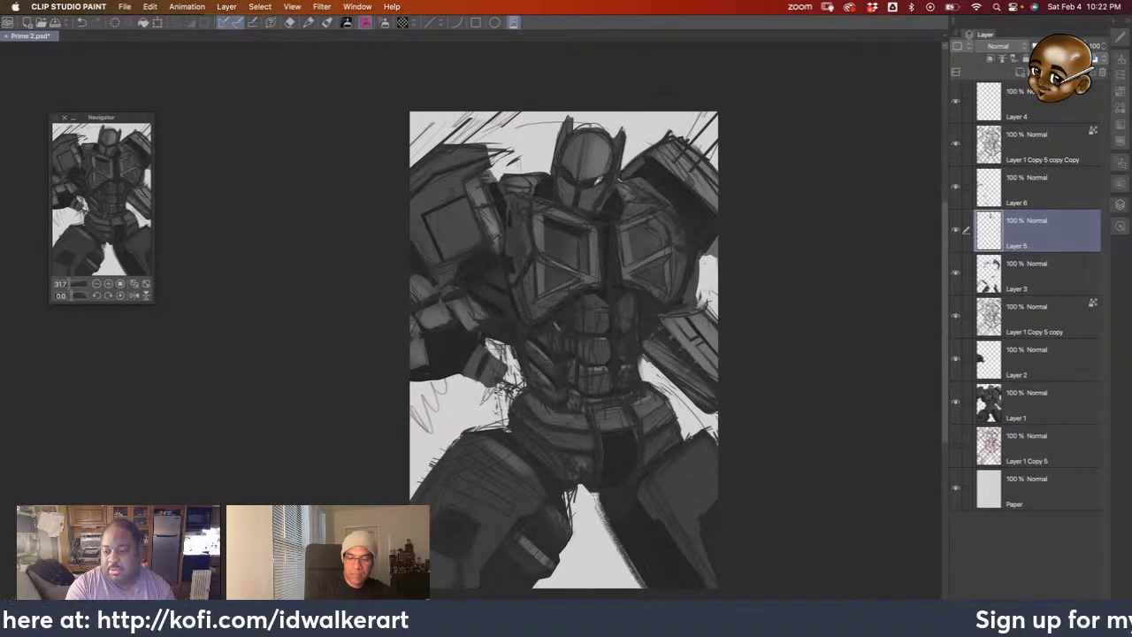
left_click(956, 144)
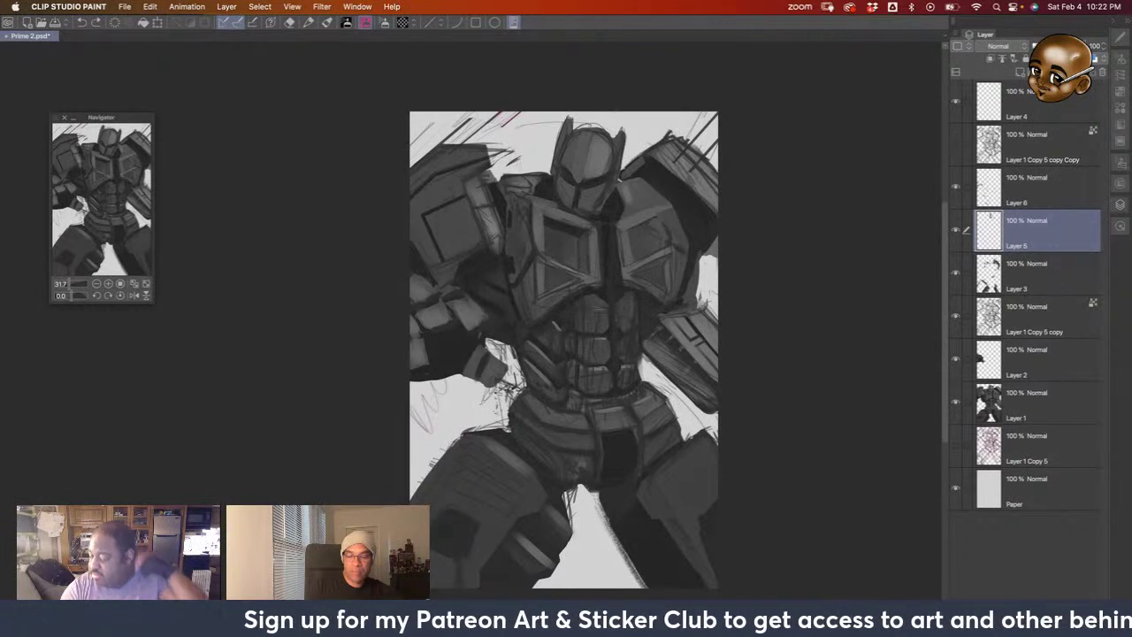
key("super+z")
key("super+z")
key("super+z")
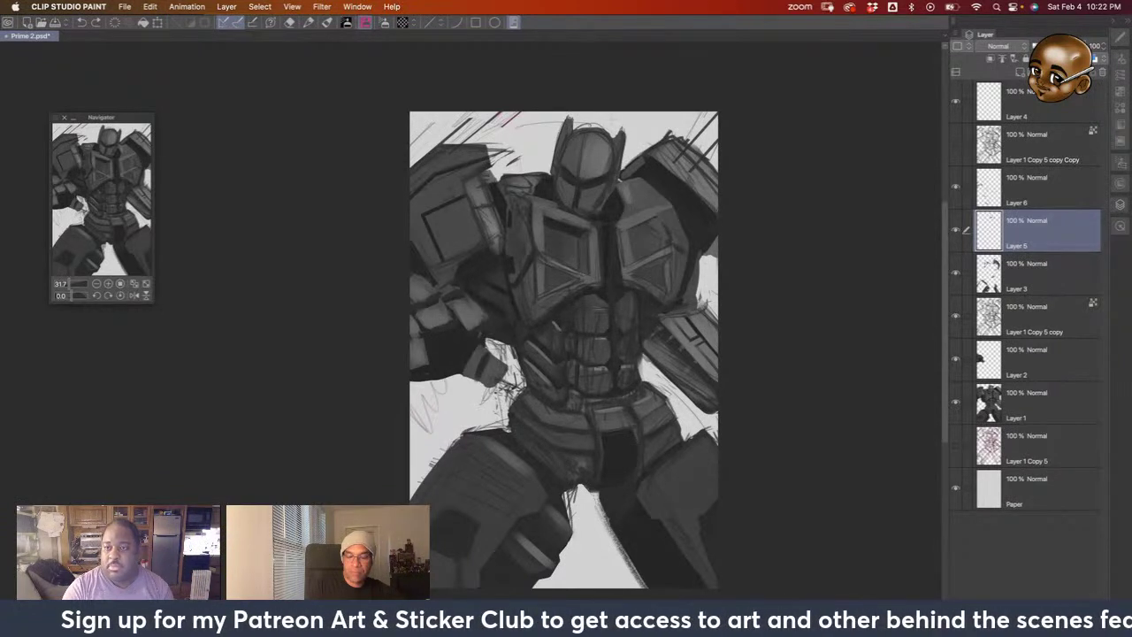
Paint smooth shading over the robot's helmet dome and along its side edges on Layer 5, undoing the last stray stroke
left_click_drag(576, 153, 579, 168)
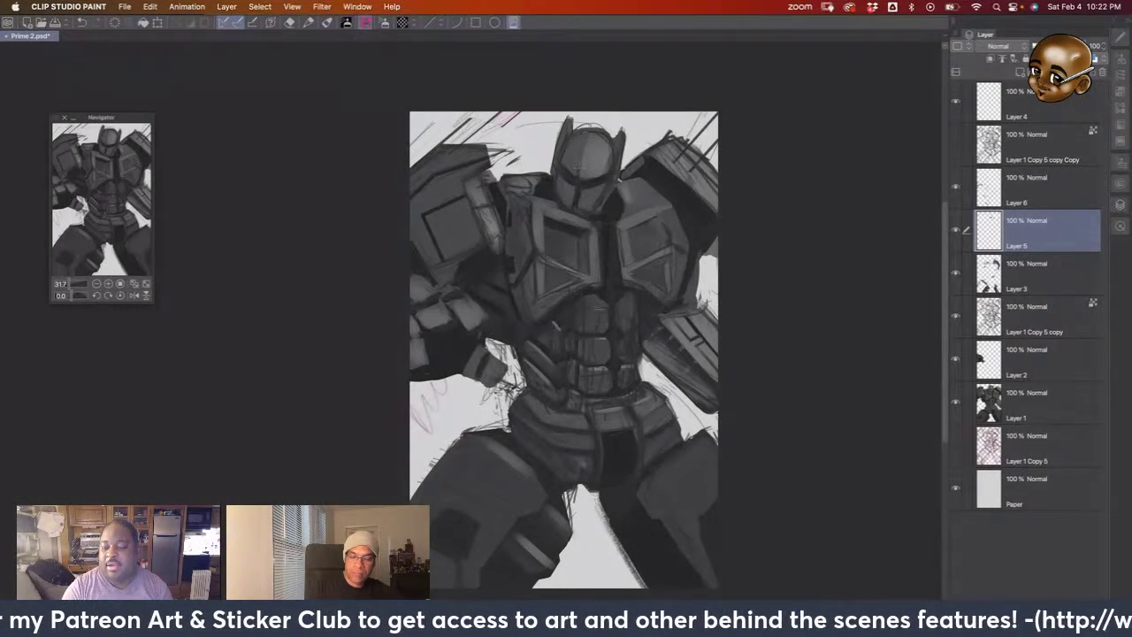
left_click_drag(589, 132, 577, 176)
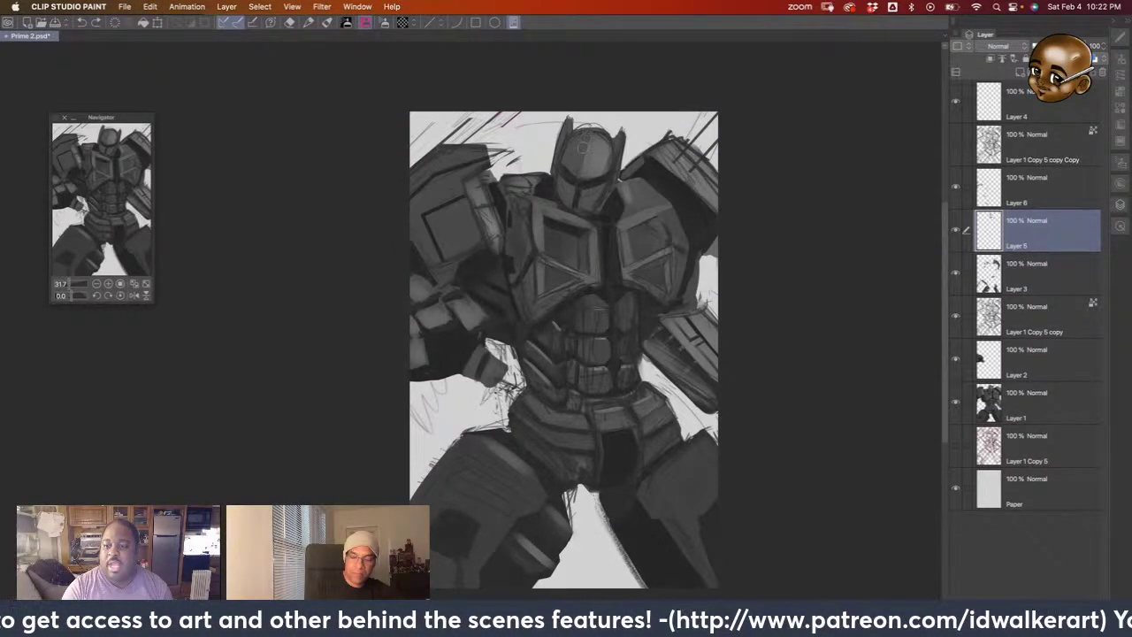
left_click_drag(587, 136, 589, 151)
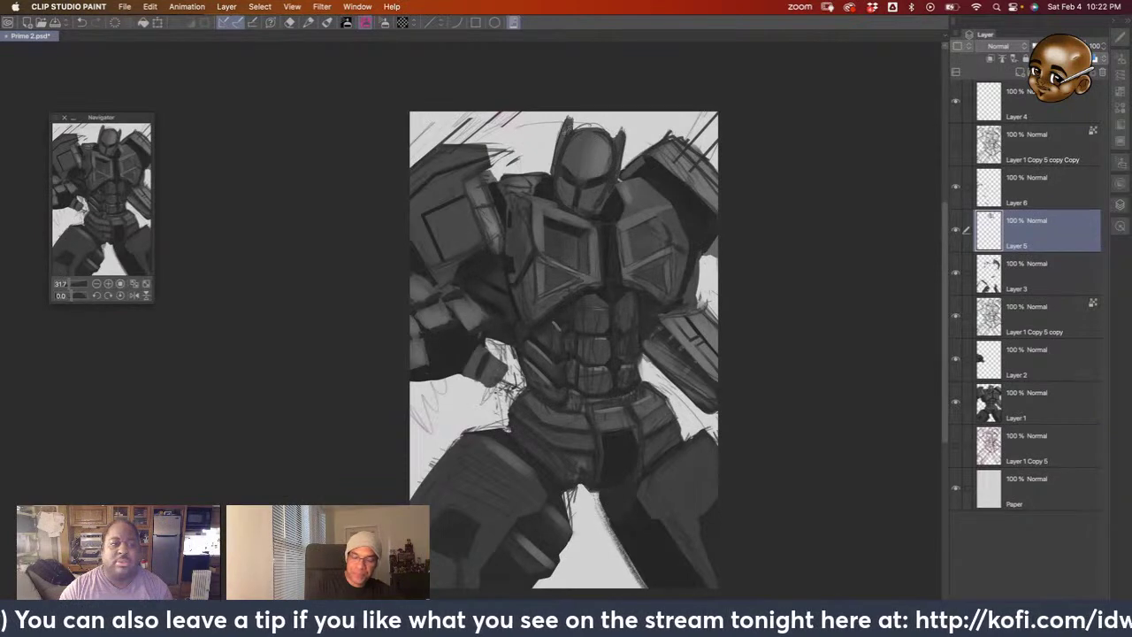
left_click_drag(555, 143, 550, 169)
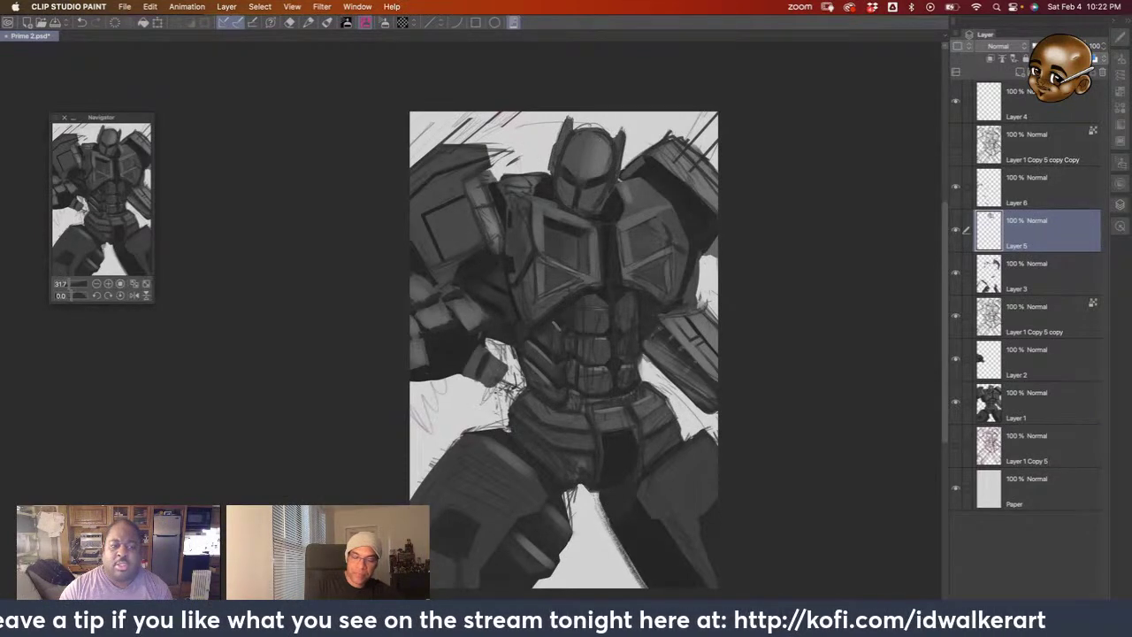
left_click_drag(623, 156, 620, 182)
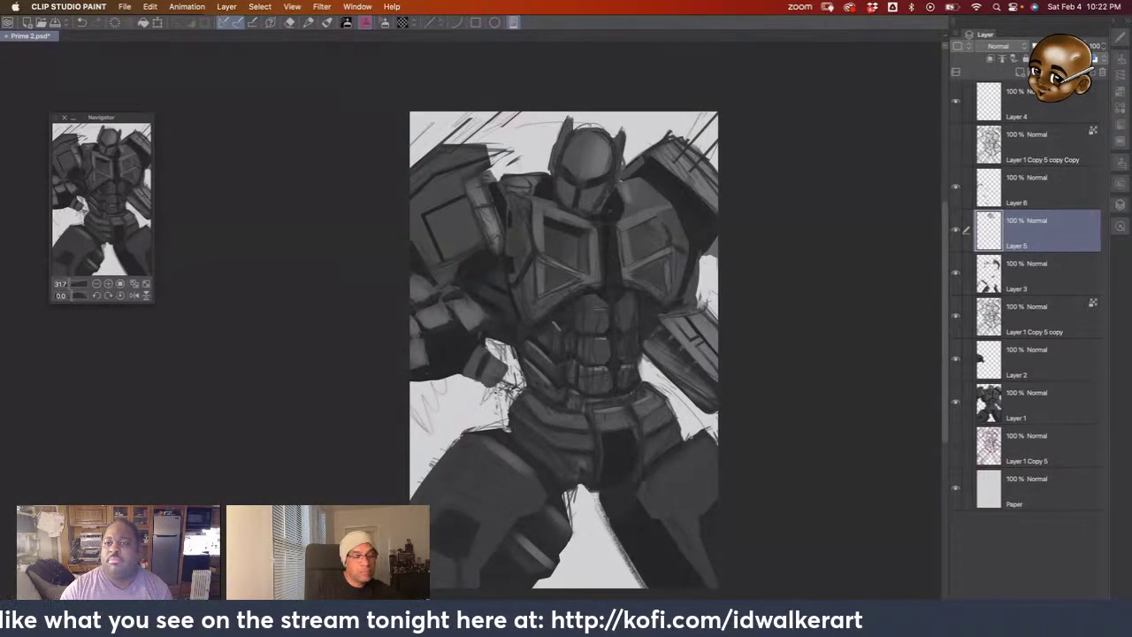
key("super+z")
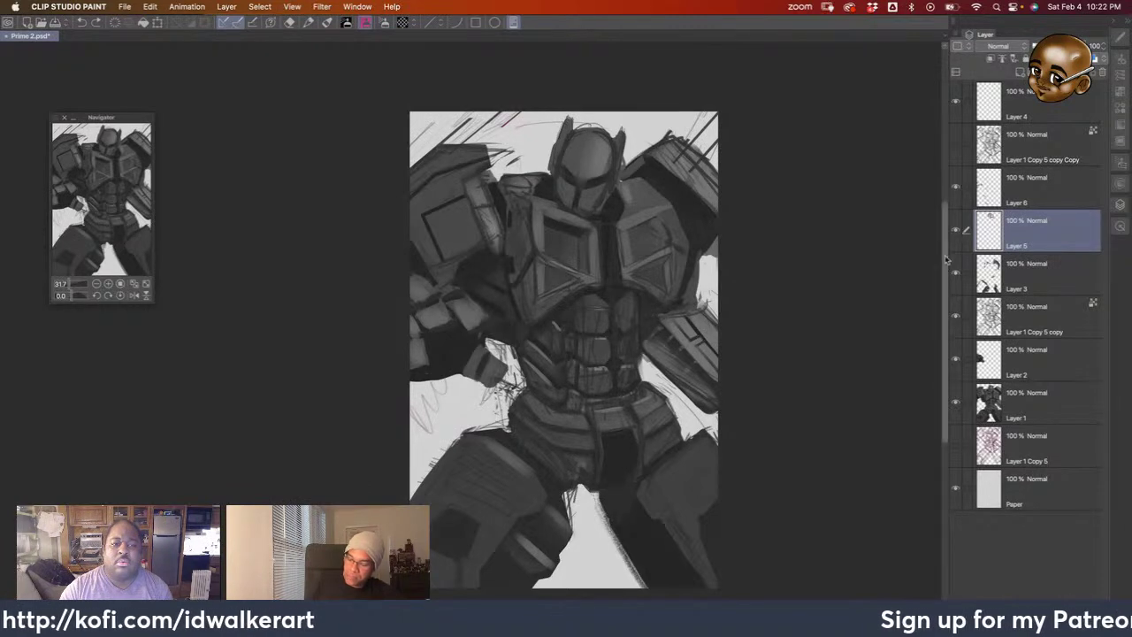
Toggle Layer 1 off and on to compare the base values, make it active, and undo the last change
left_click(955, 402)
left_click(955, 402)
left_click(1010, 400)
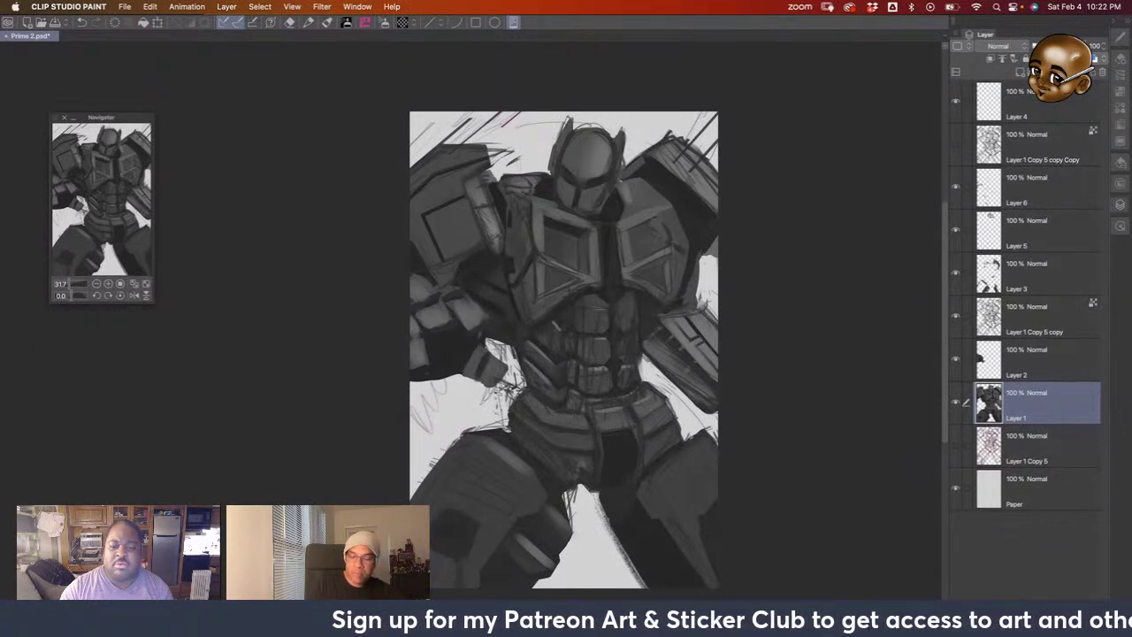
key("super+z")
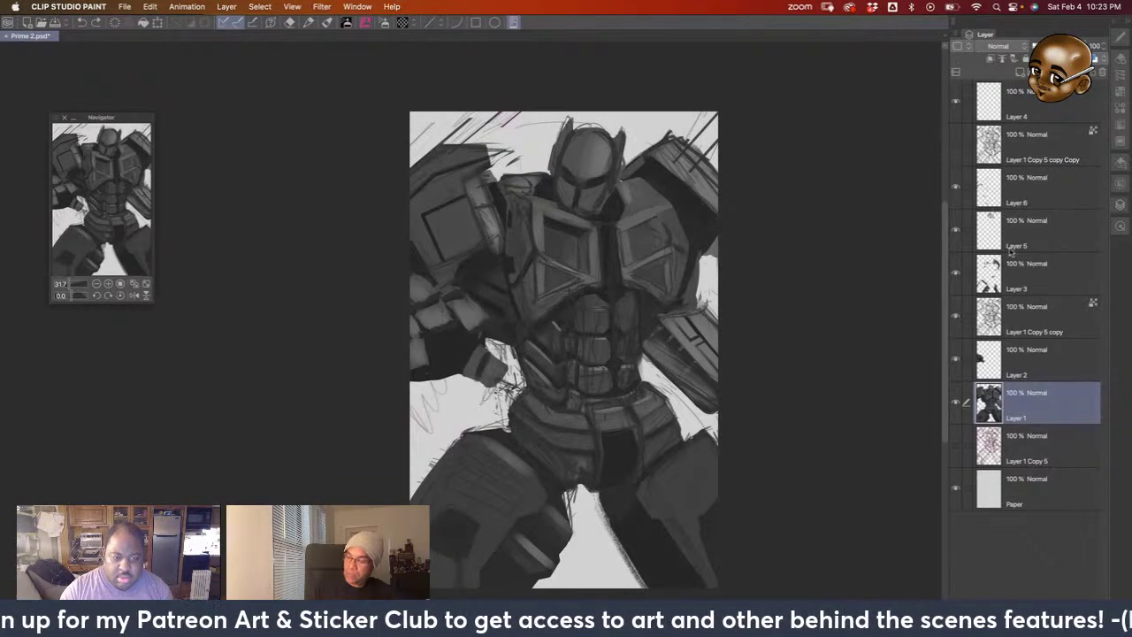
Make Layer 6 active and toggle it off and on to compare its painted details
left_click(1042, 193)
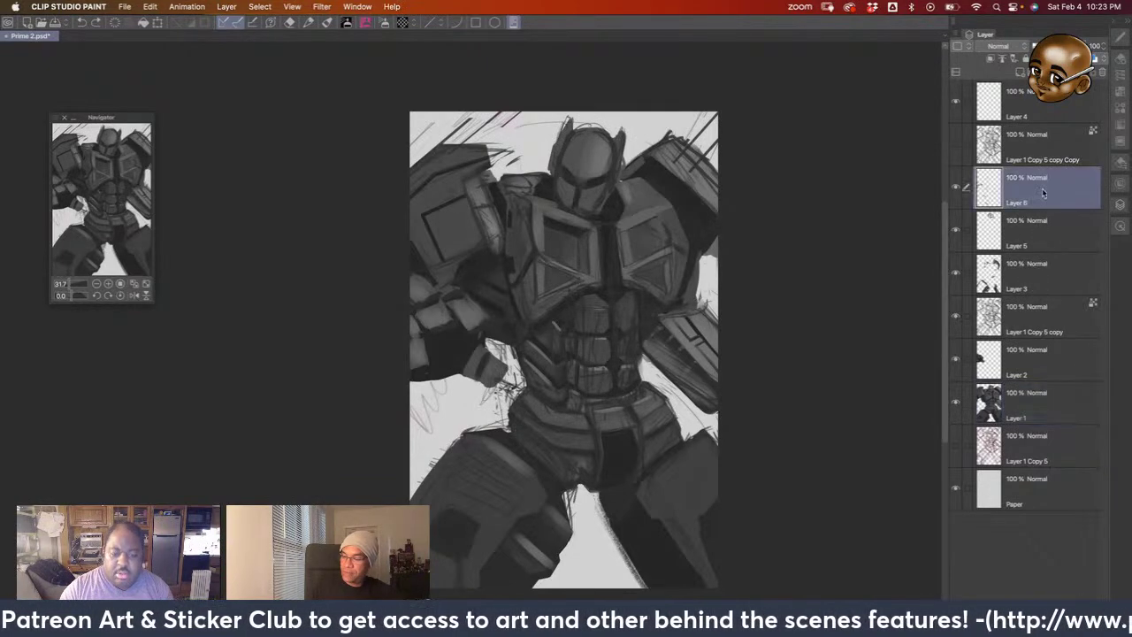
left_click(956, 188)
left_click(956, 188)
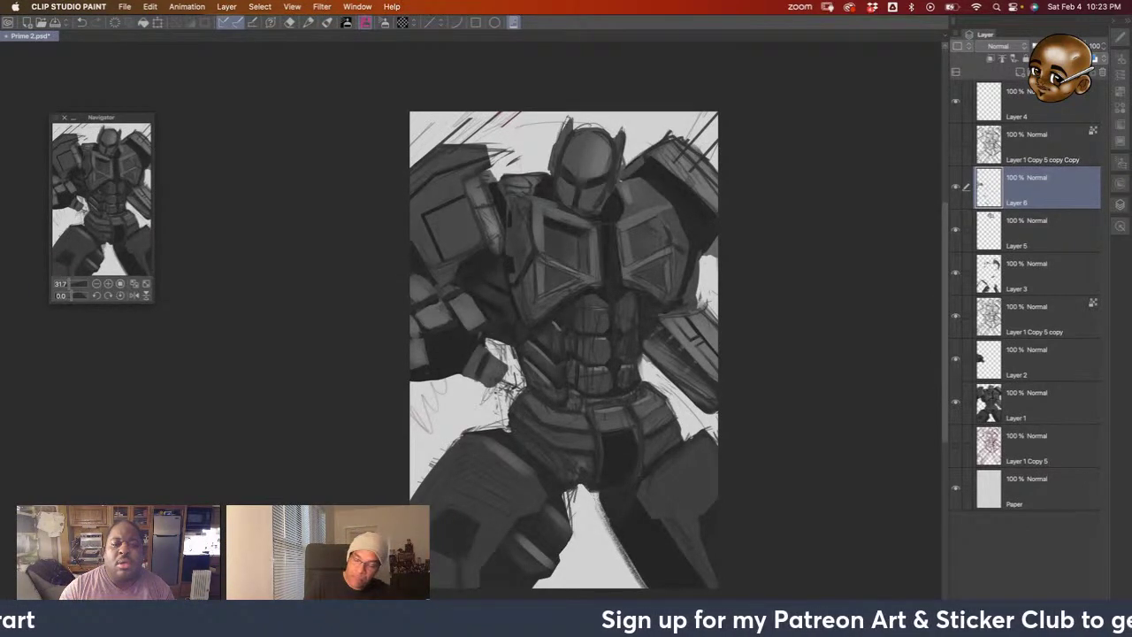
Darken the upper and outer inside corner of the robot's left chest window on Layer 6, undoing a trial stroke beside the helmet
left_click_drag(660, 219, 669, 231)
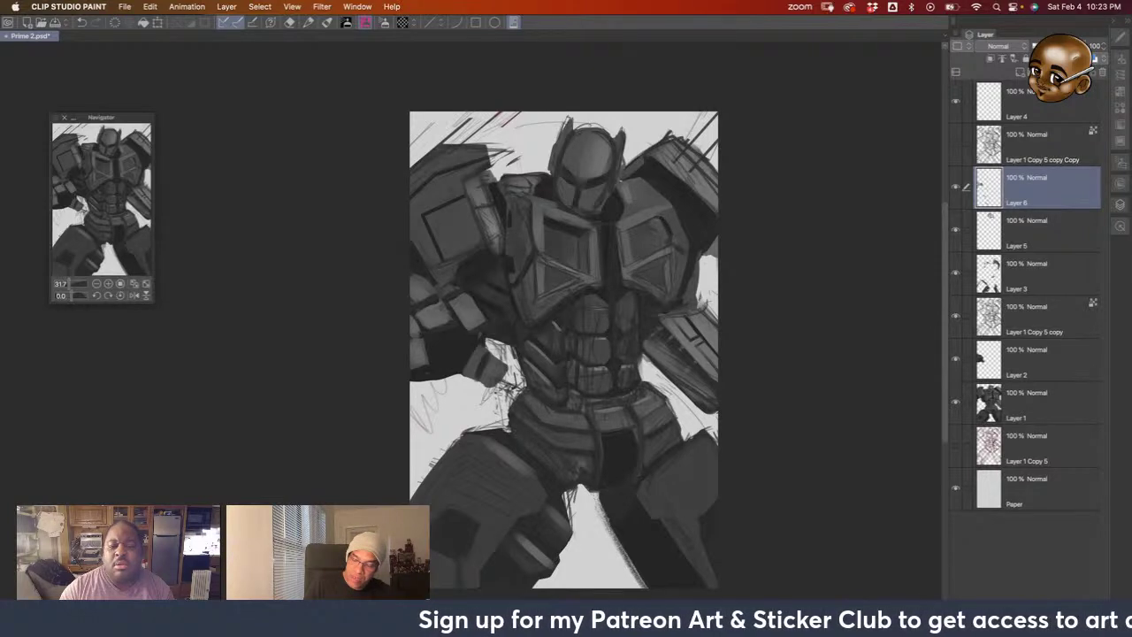
left_click_drag(654, 218, 665, 227)
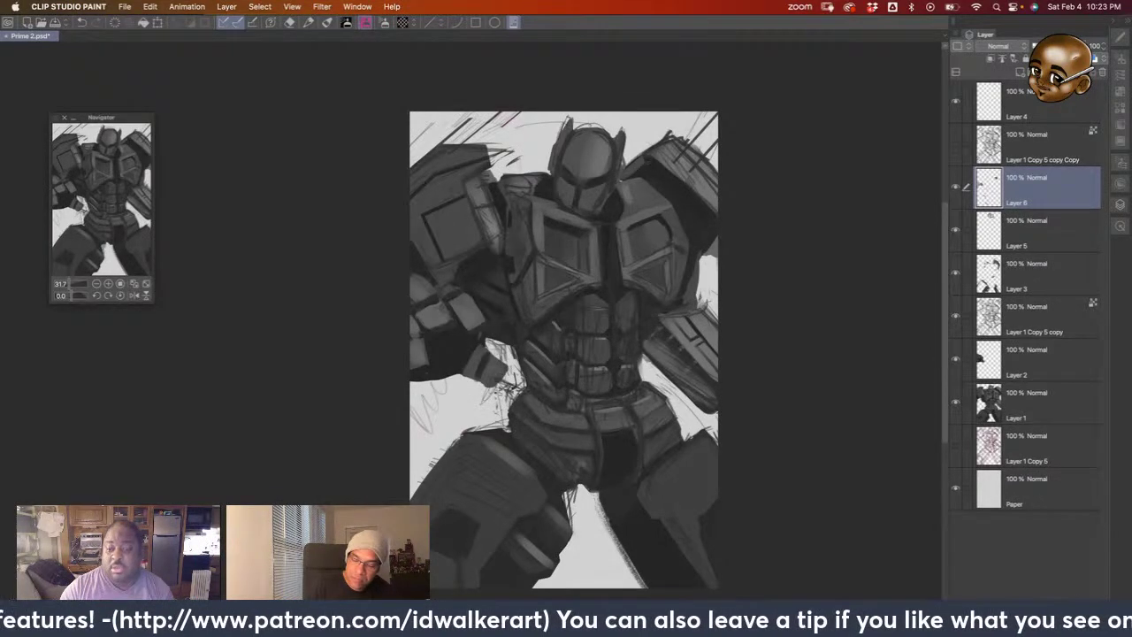
left_click_drag(624, 178, 643, 161)
key("super+z")
left_click_drag(664, 221, 672, 242)
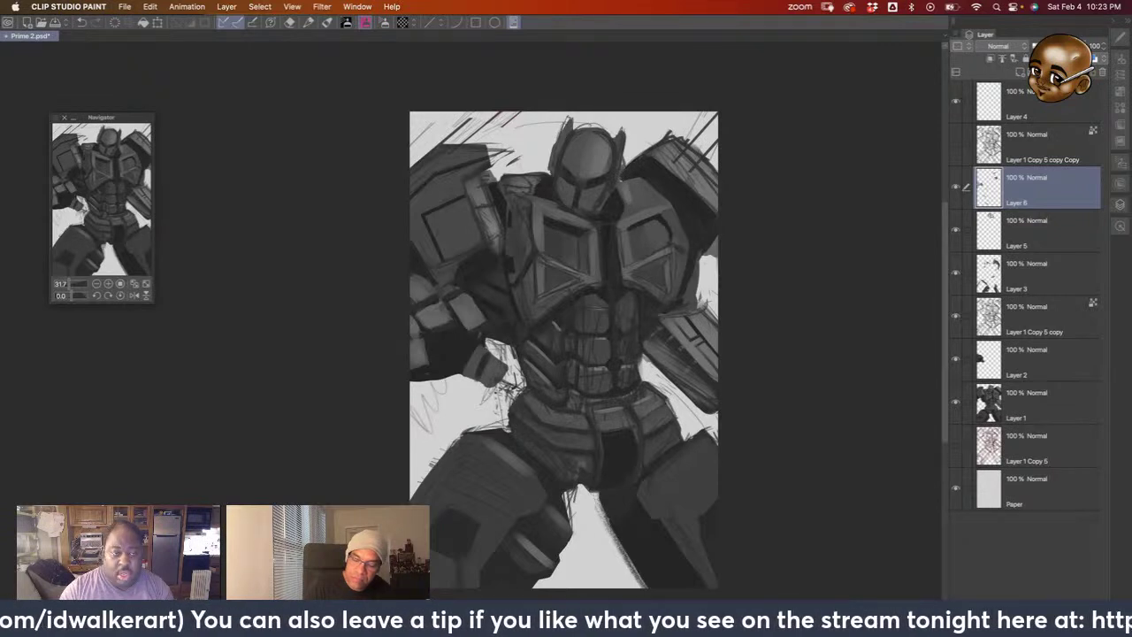
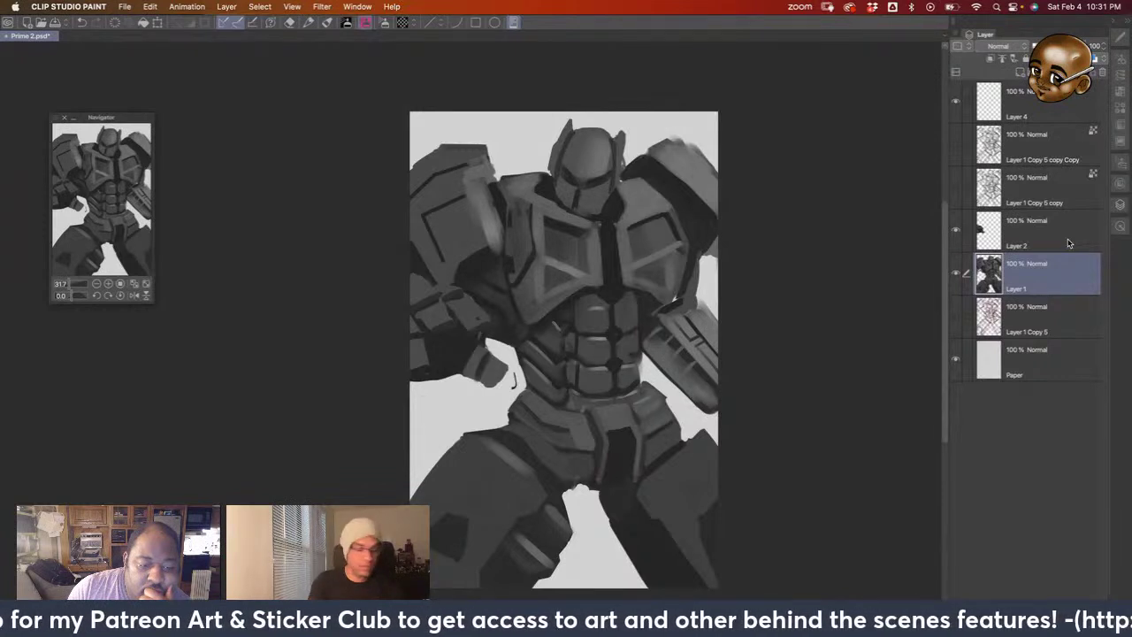
Save the Prime 2.psd painting
key("super+s")
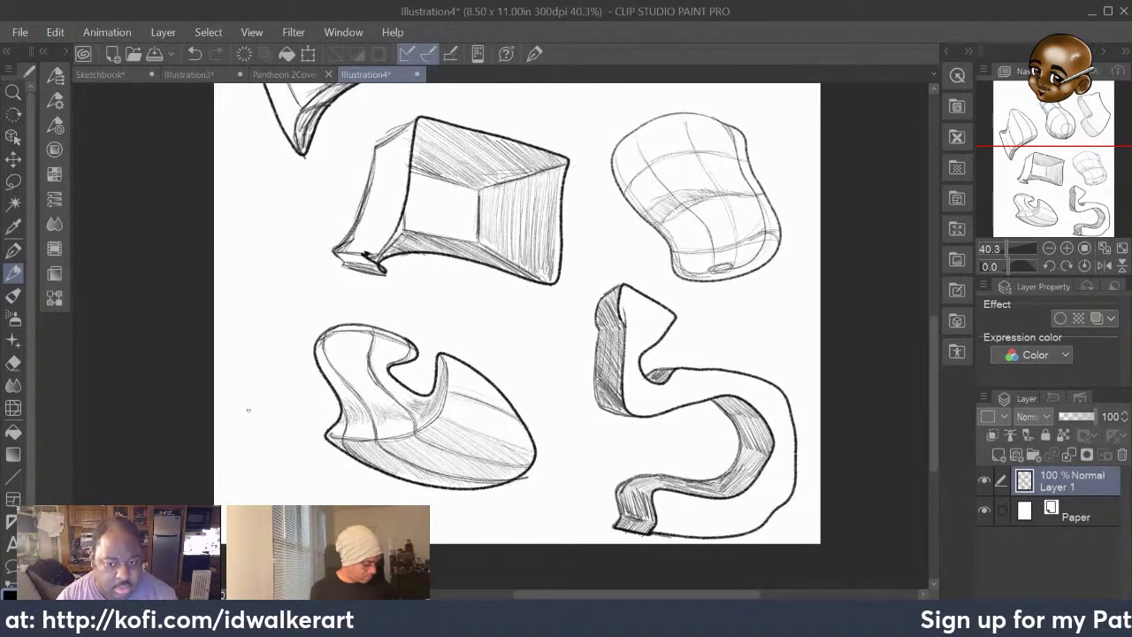
Sketch a small organic blob in the empty upper-left area of Illustration4, adding contour curves and hatching its underside
mouse_move(934, 412)
left_mouse_down()
mouse_move(936, 215)
mouse_move(935, 332)
left_mouse_up()
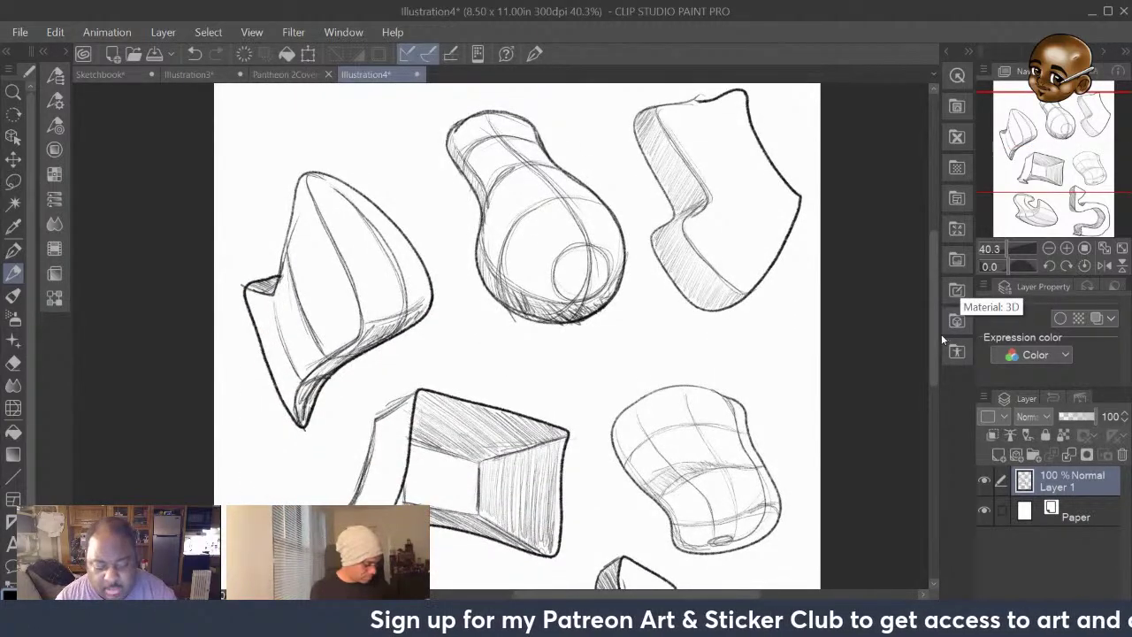
mouse_move(932, 337)
left_mouse_down()
mouse_move(933, 359)
mouse_move(939, 320)
left_mouse_up()
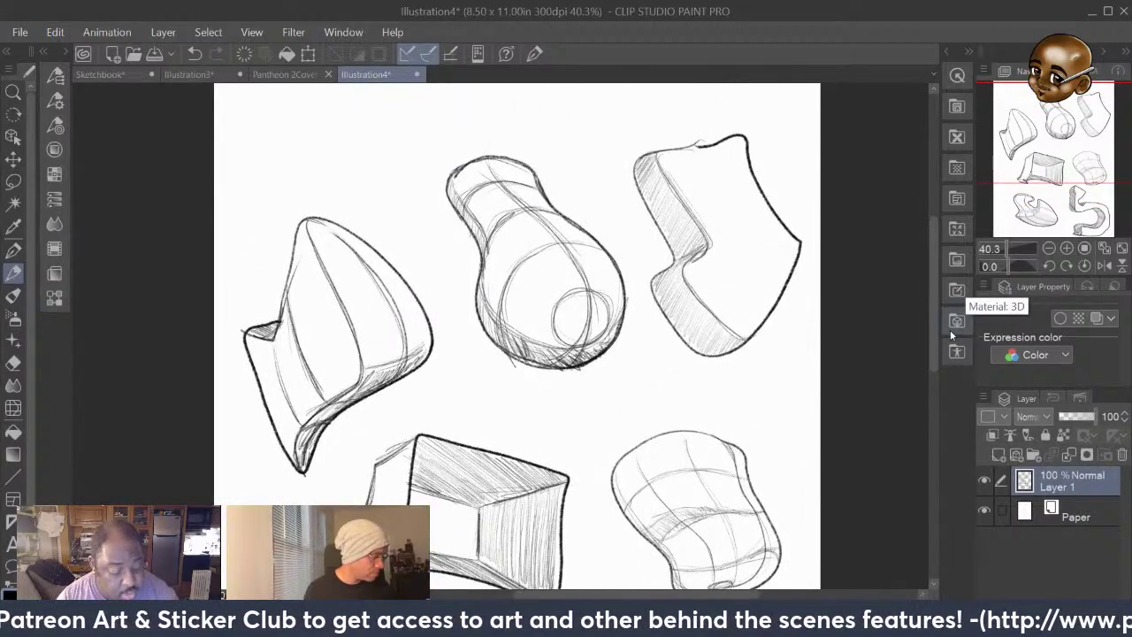
mouse_move(339, 113)
left_mouse_down()
mouse_move(308, 139)
mouse_move(365, 157)
mouse_move(334, 112)
left_mouse_up()
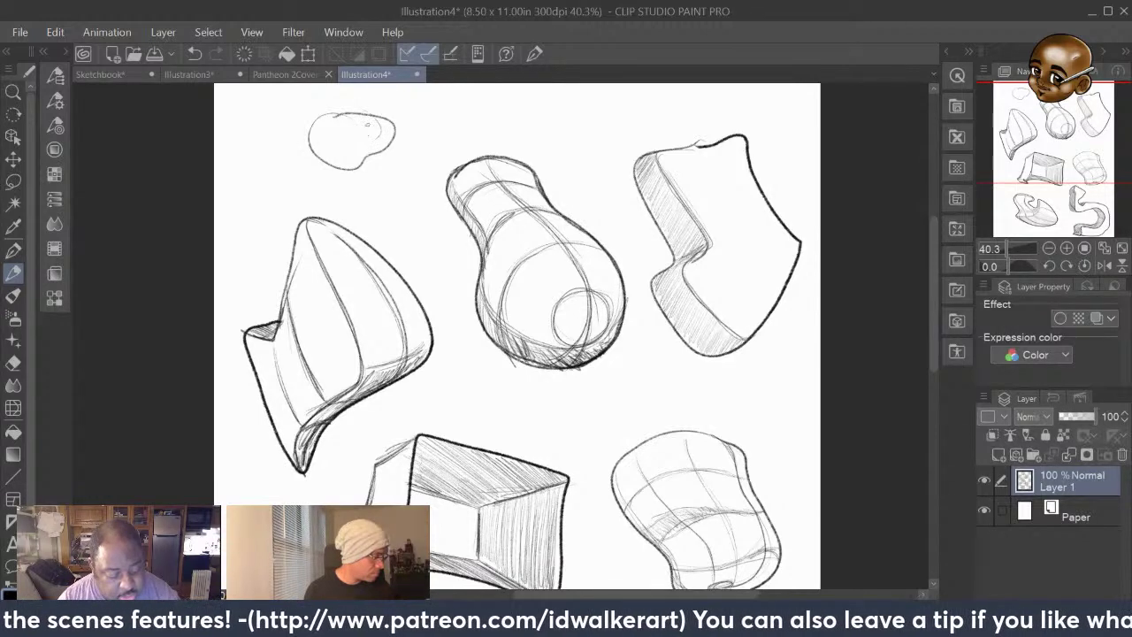
left_click_drag(383, 130, 344, 167)
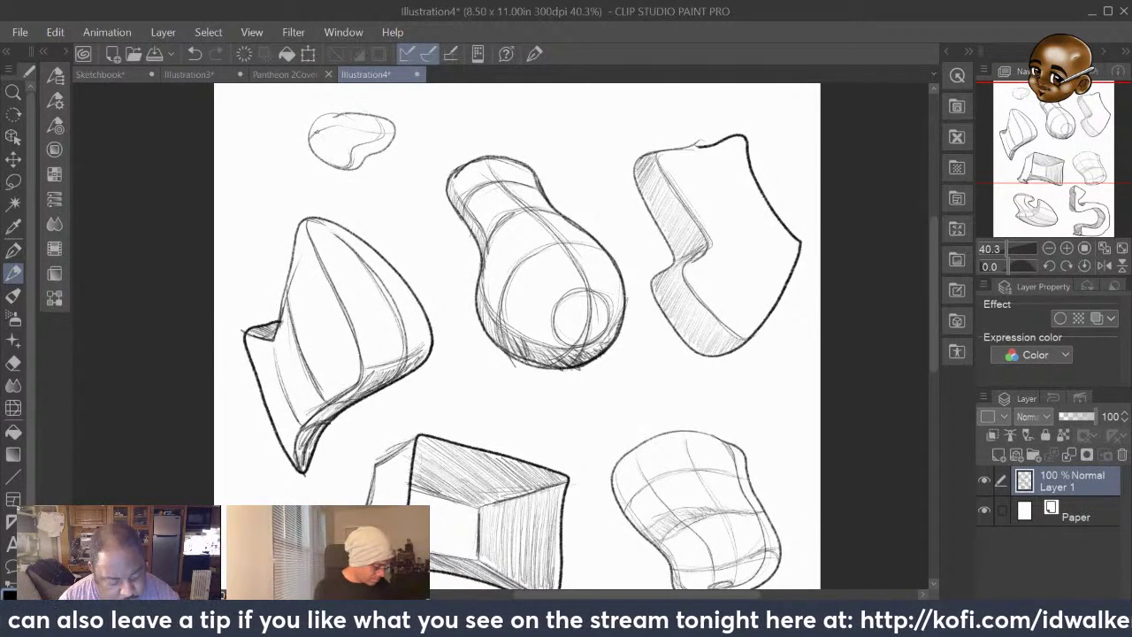
mouse_move(345, 127)
left_mouse_down()
mouse_move(388, 132)
mouse_move(353, 145)
mouse_move(386, 148)
mouse_move(331, 144)
mouse_move(378, 150)
mouse_move(324, 156)
mouse_move(364, 151)
mouse_move(330, 146)
mouse_move(368, 151)
mouse_move(321, 161)
left_mouse_up()
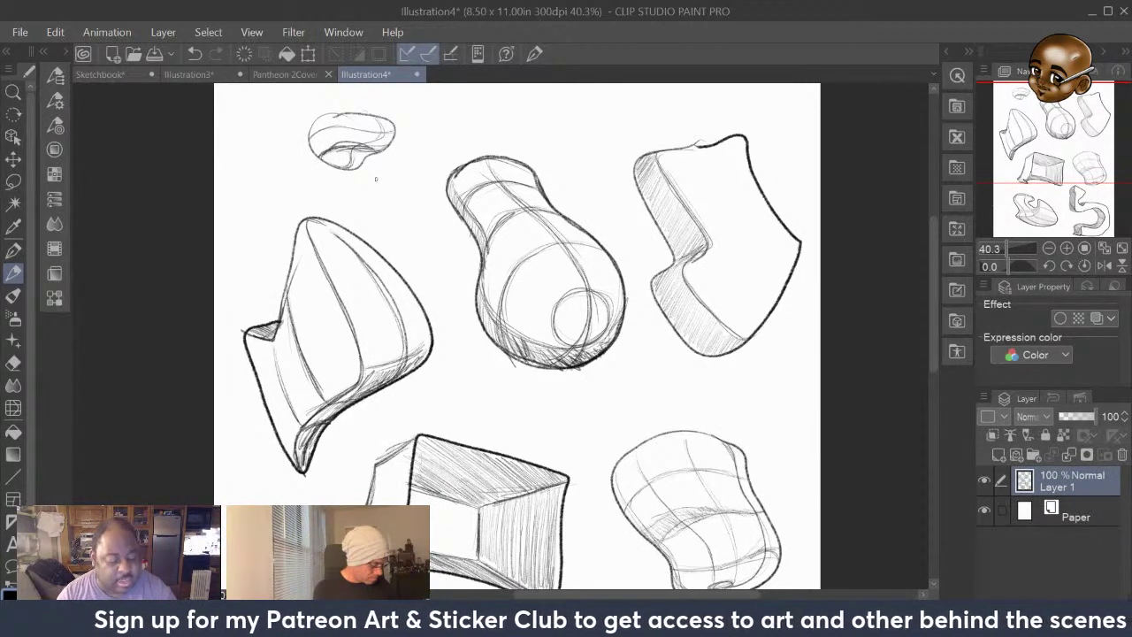
left_click_drag(370, 147, 324, 173)
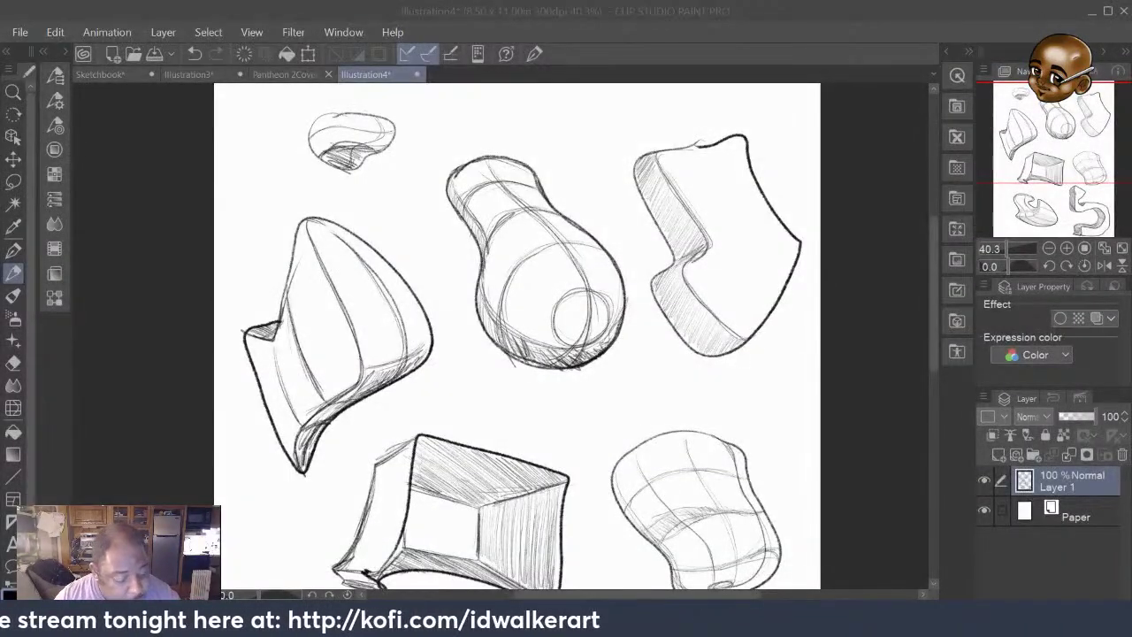
Create a new canvas with the Sketchbook preset, 8.50 x 11.00 in at 300 dpi
left_click(21, 33)
left_click(78, 14)
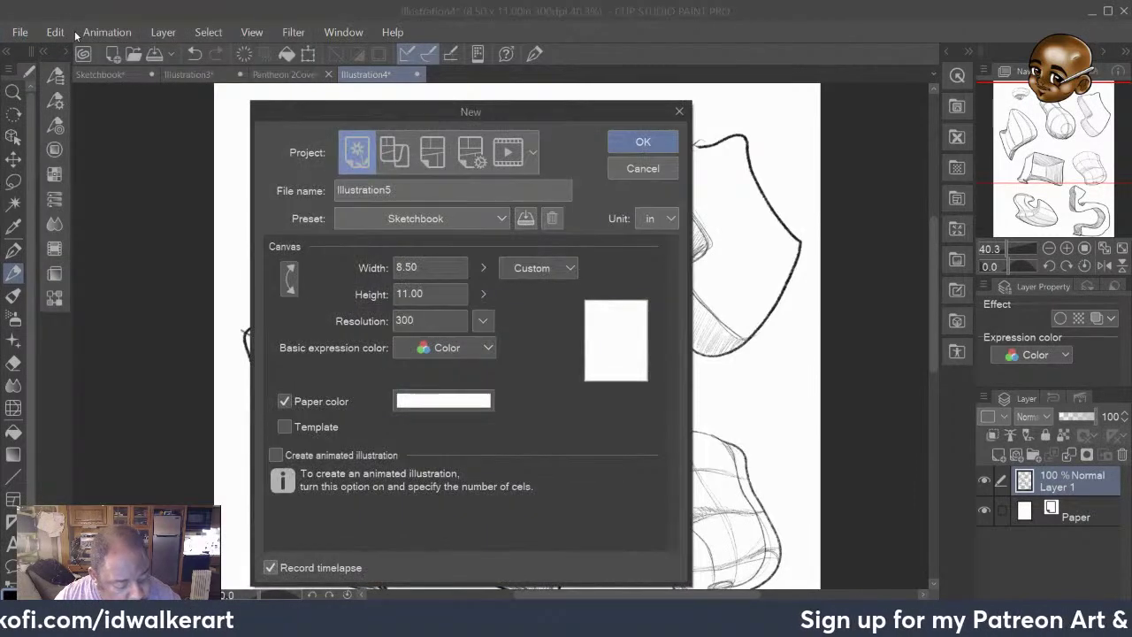
left_click(643, 143)
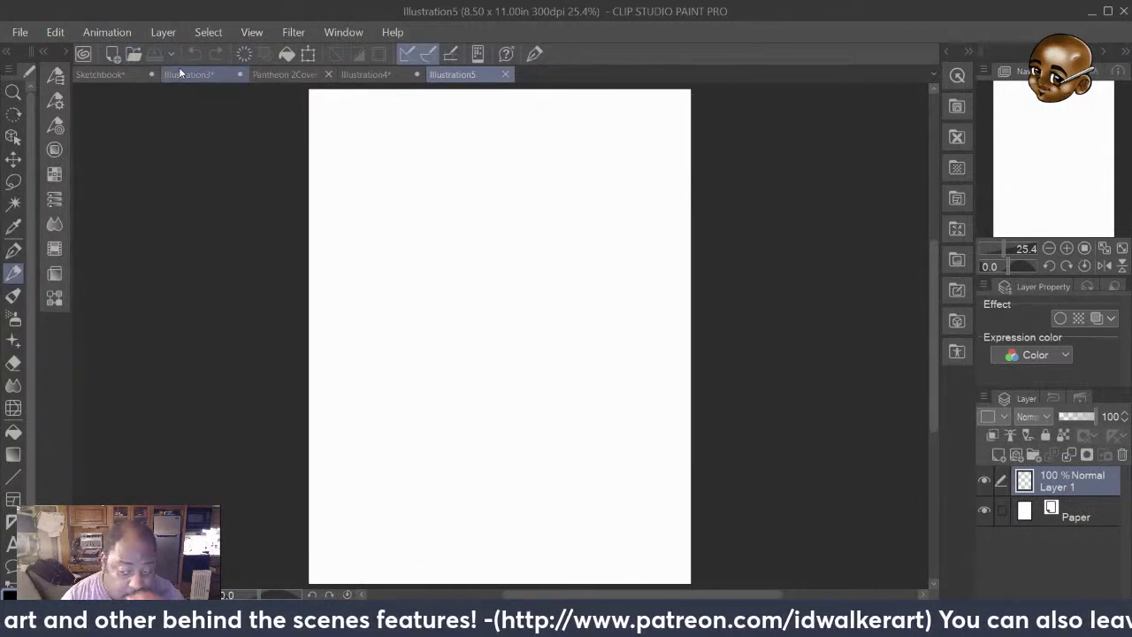
Import the coverproto image from the Desktop folder into the new canvas
left_click(18, 33)
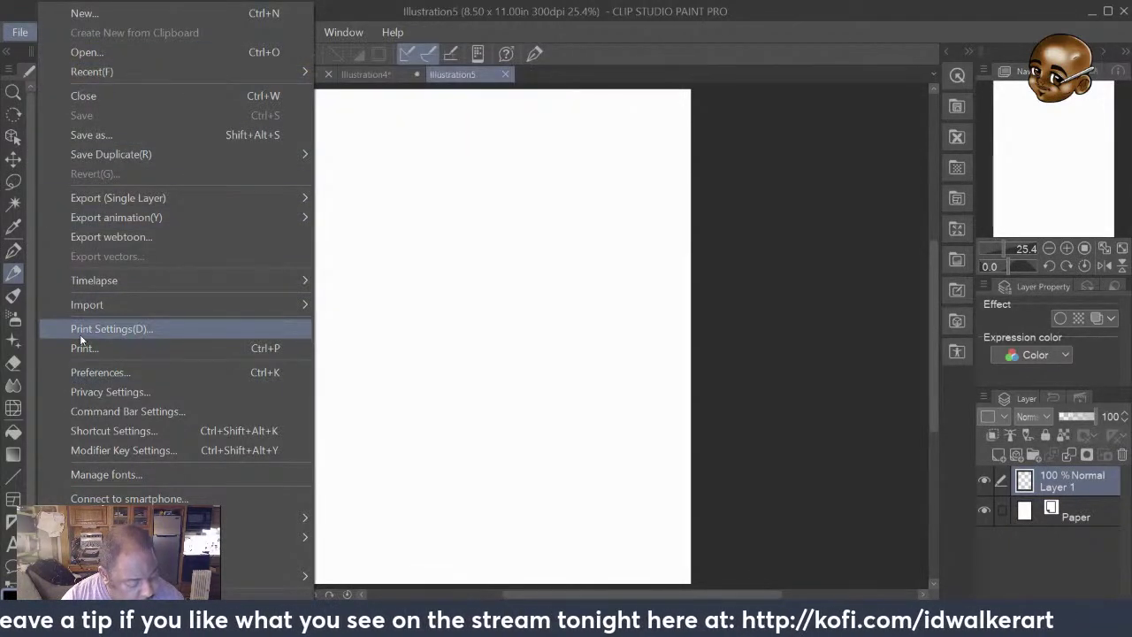
mouse_move(105, 304)
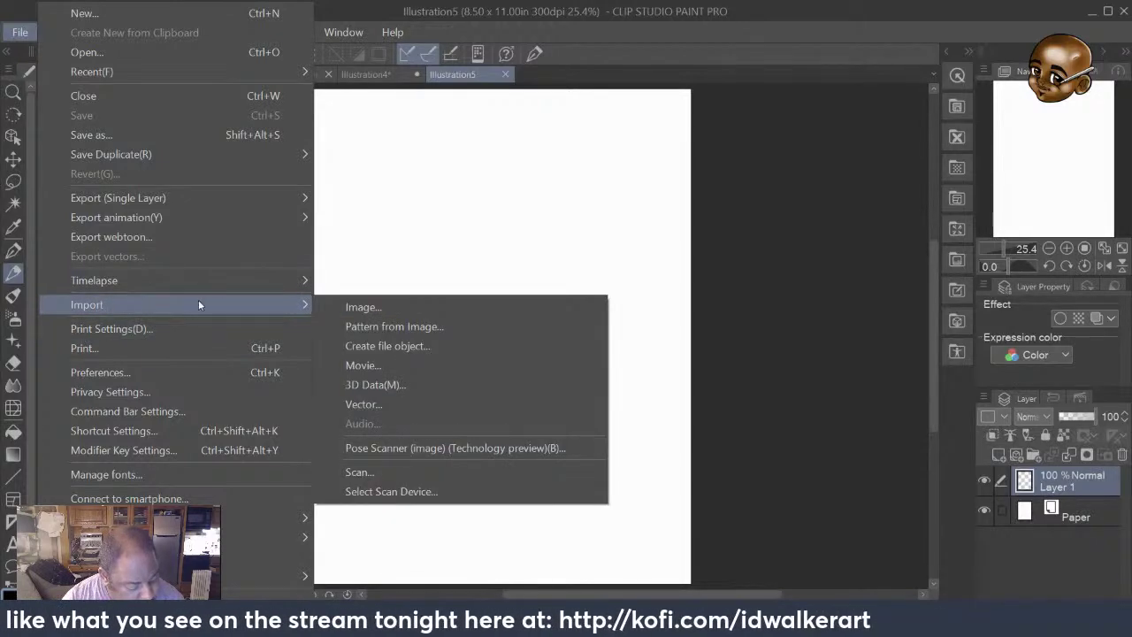
left_click(364, 307)
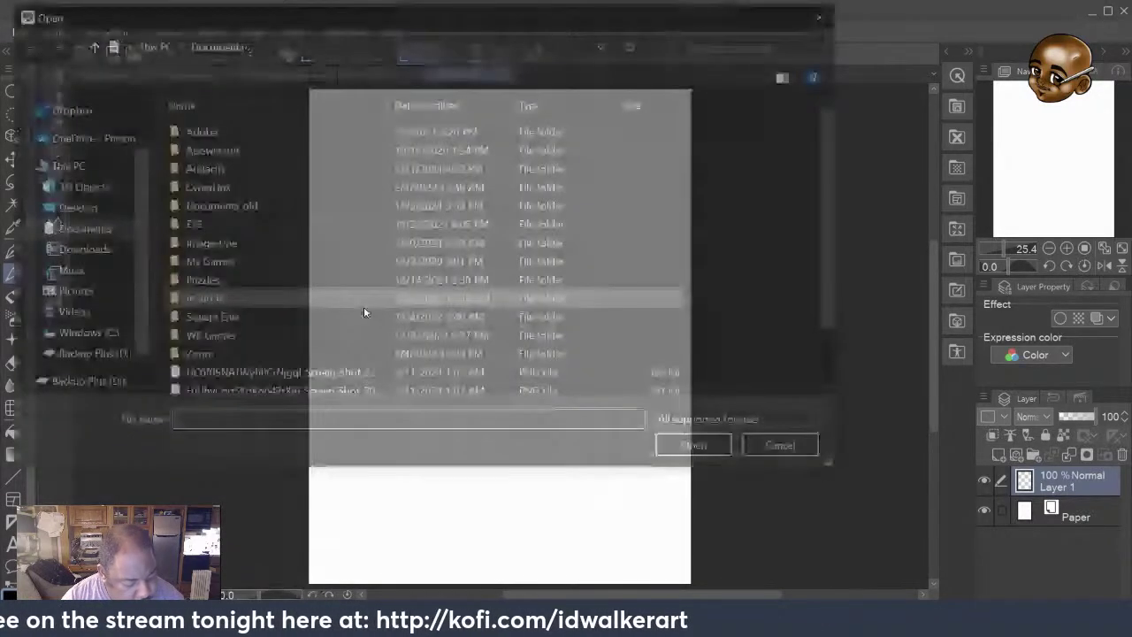
left_click(76, 209)
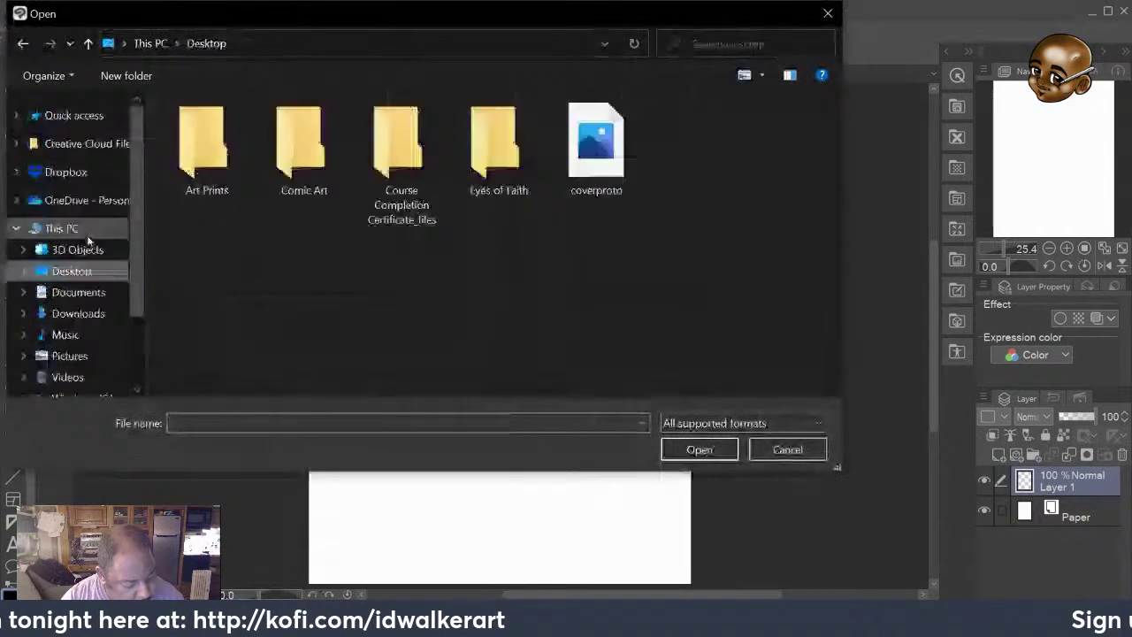
left_click(497, 292)
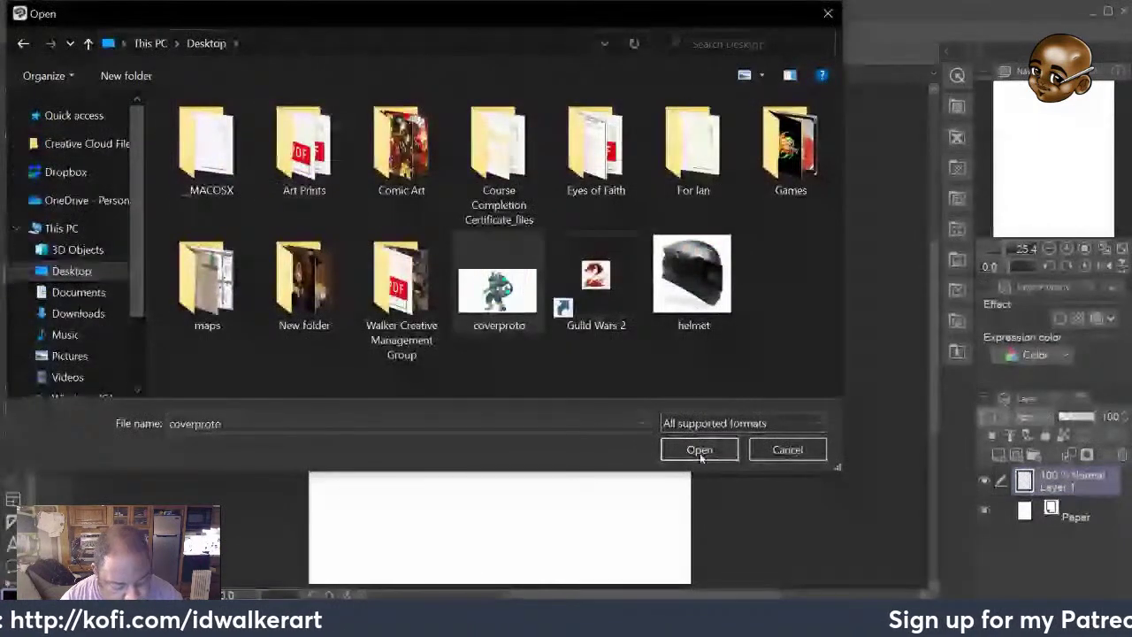
left_click(699, 451)
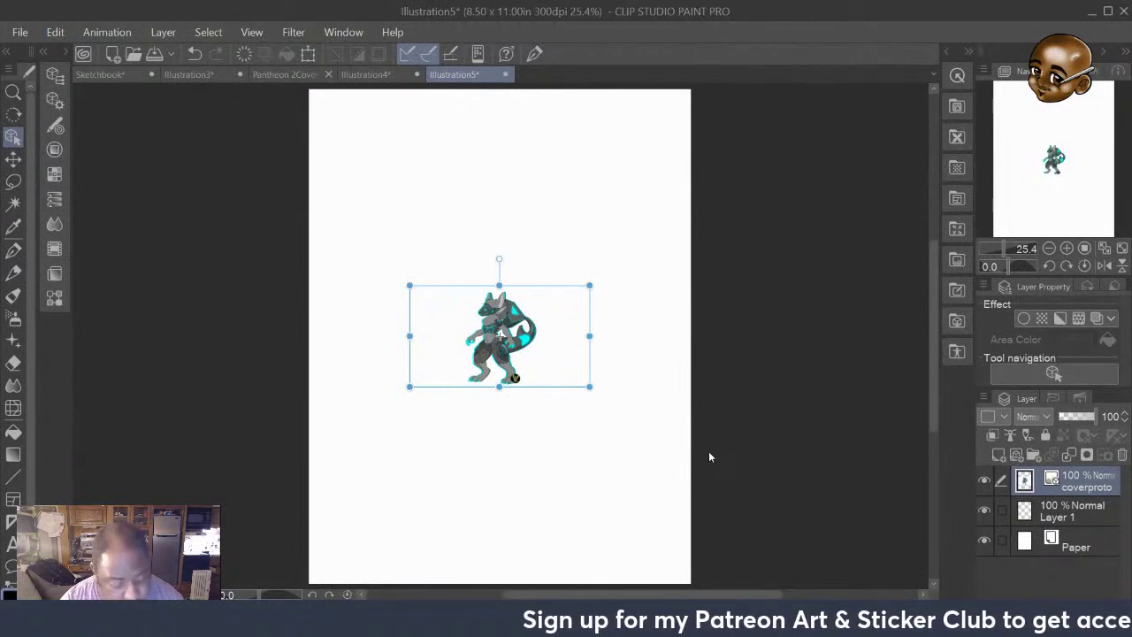
Enlarge the imported creature image and center it so the figure fills most of the page
left_click_drag(410, 285, 322, 233)
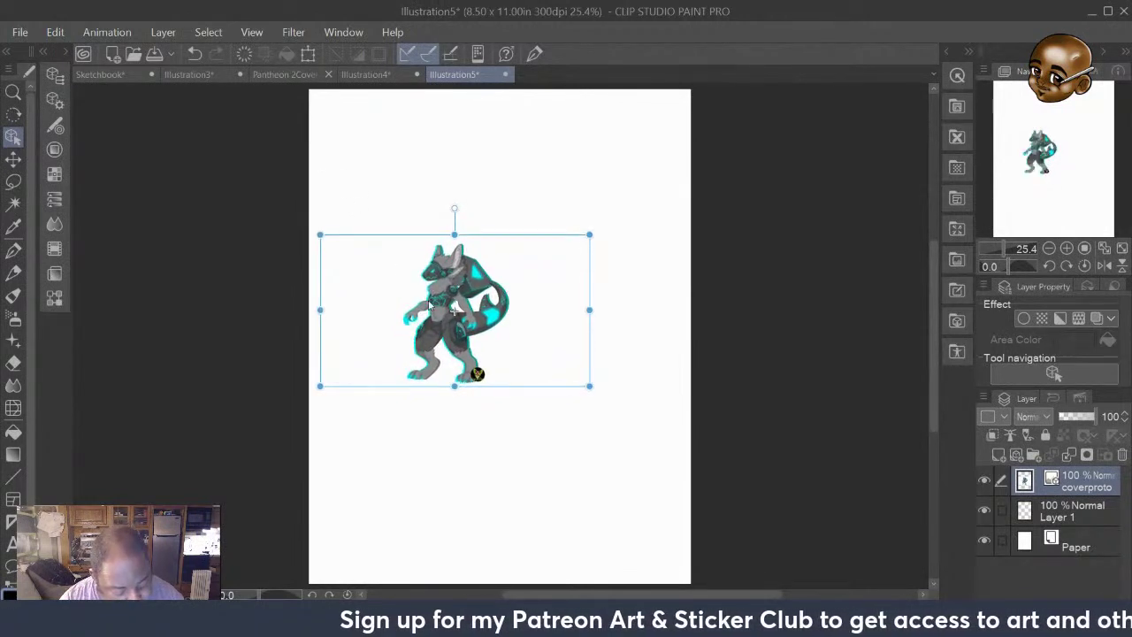
left_click_drag(586, 384, 650, 485)
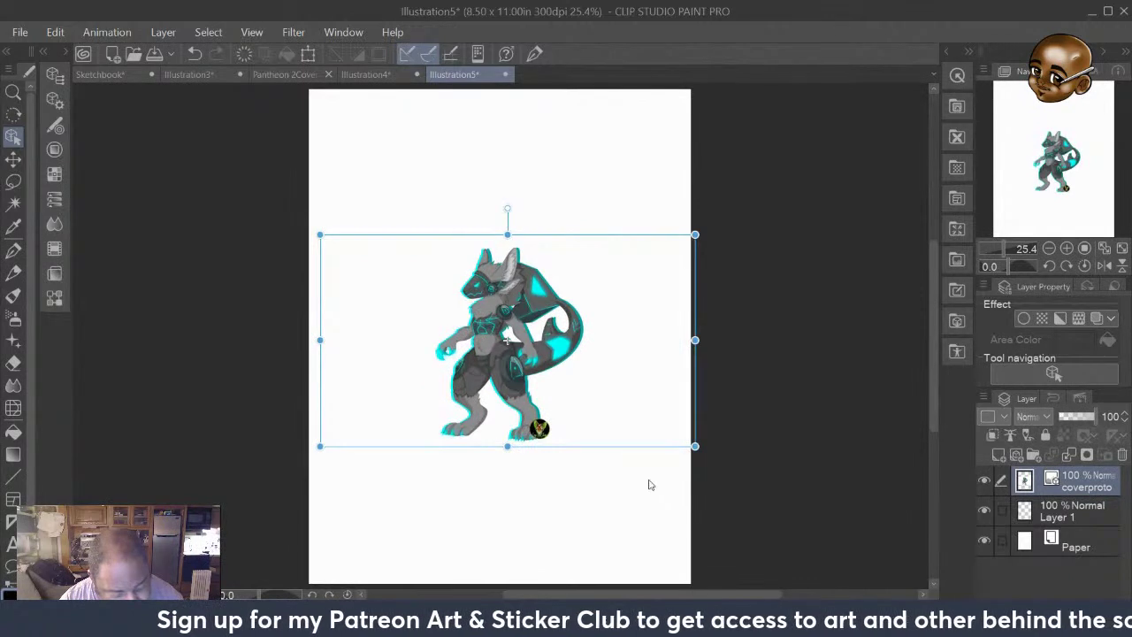
left_click_drag(318, 235, 228, 110)
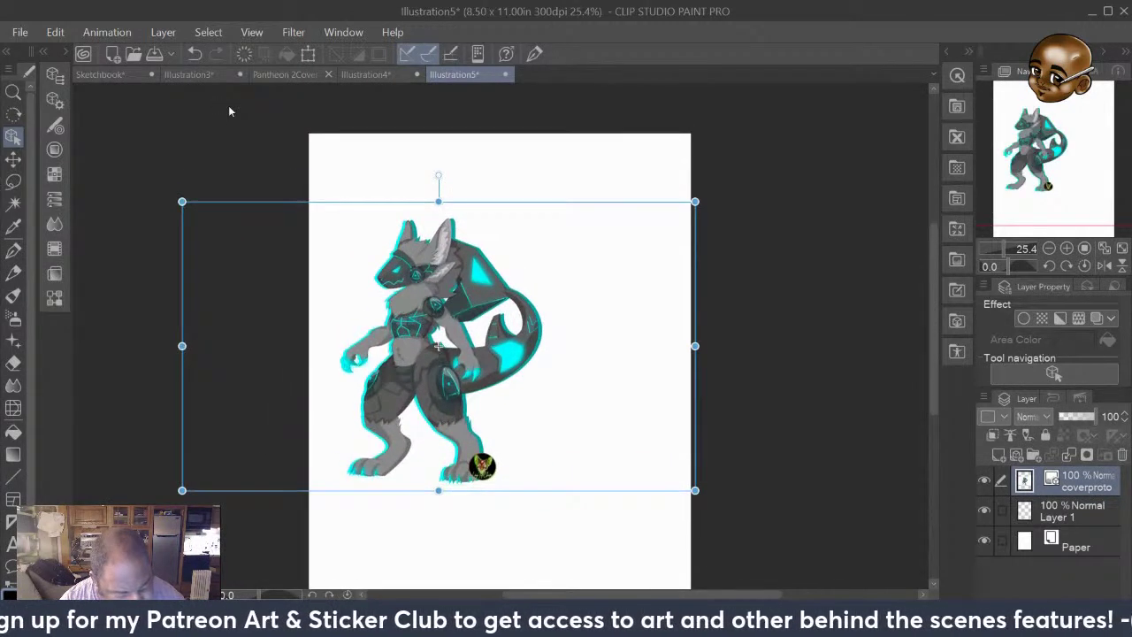
left_click_drag(183, 200, 139, 177)
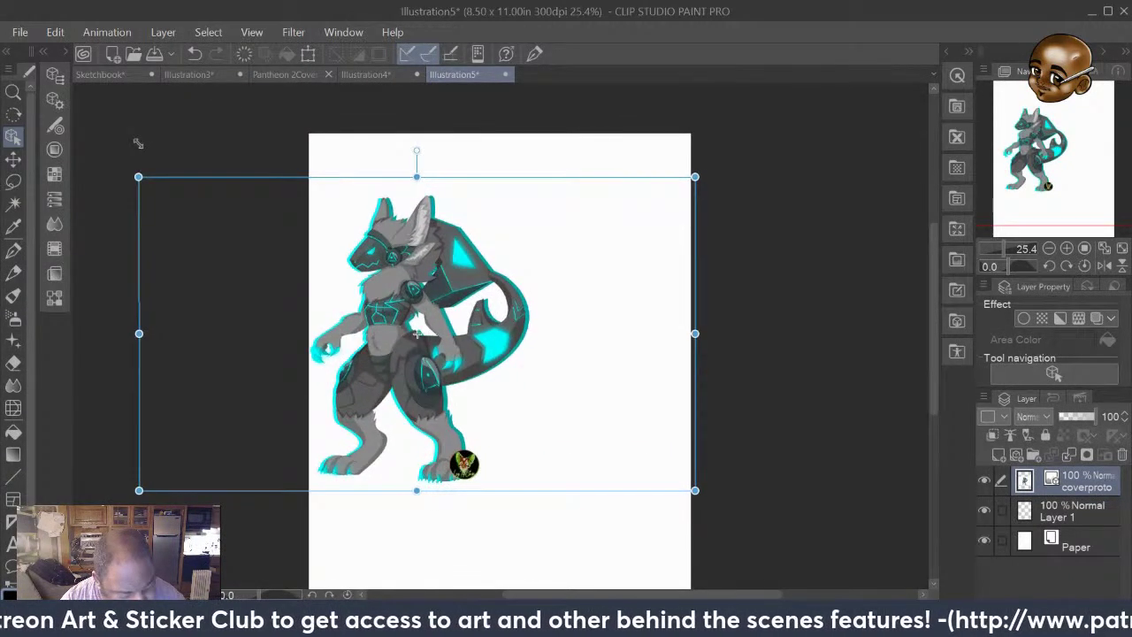
left_click_drag(387, 403, 466, 494)
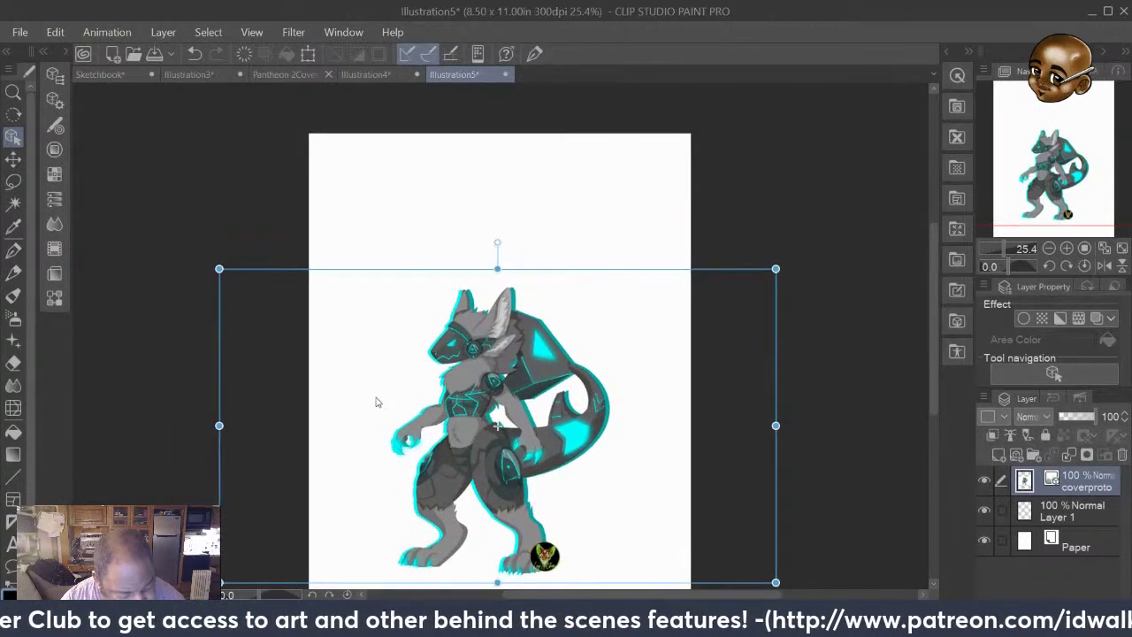
left_click_drag(494, 258, 467, 147)
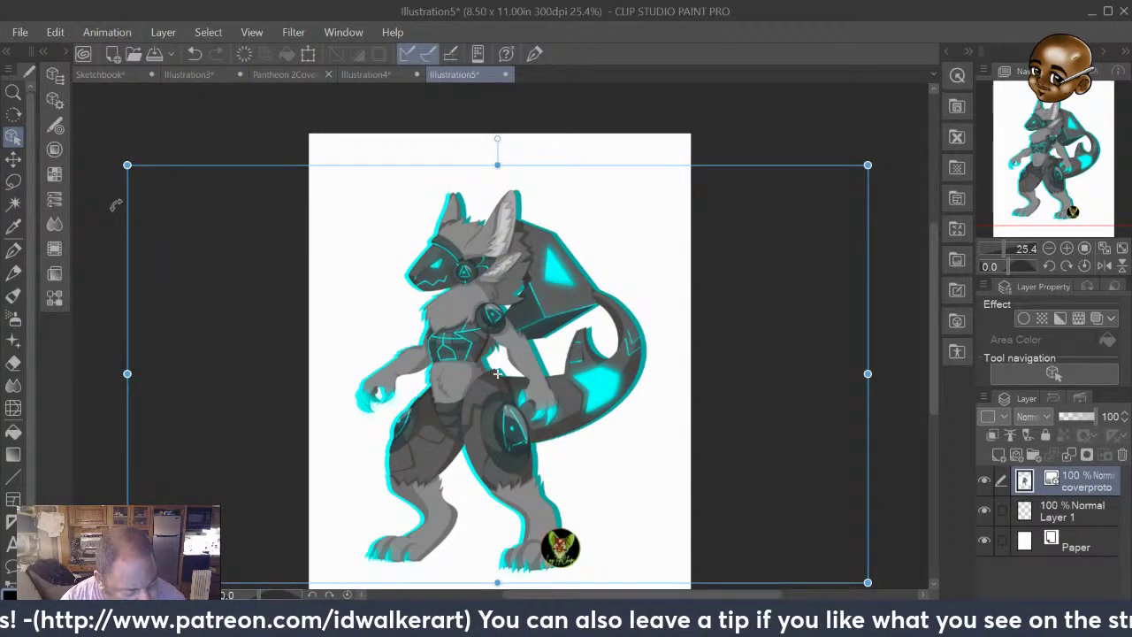
mouse_move(933, 400)
left_mouse_down()
mouse_move(933, 434)
mouse_move(930, 418)
left_mouse_up()
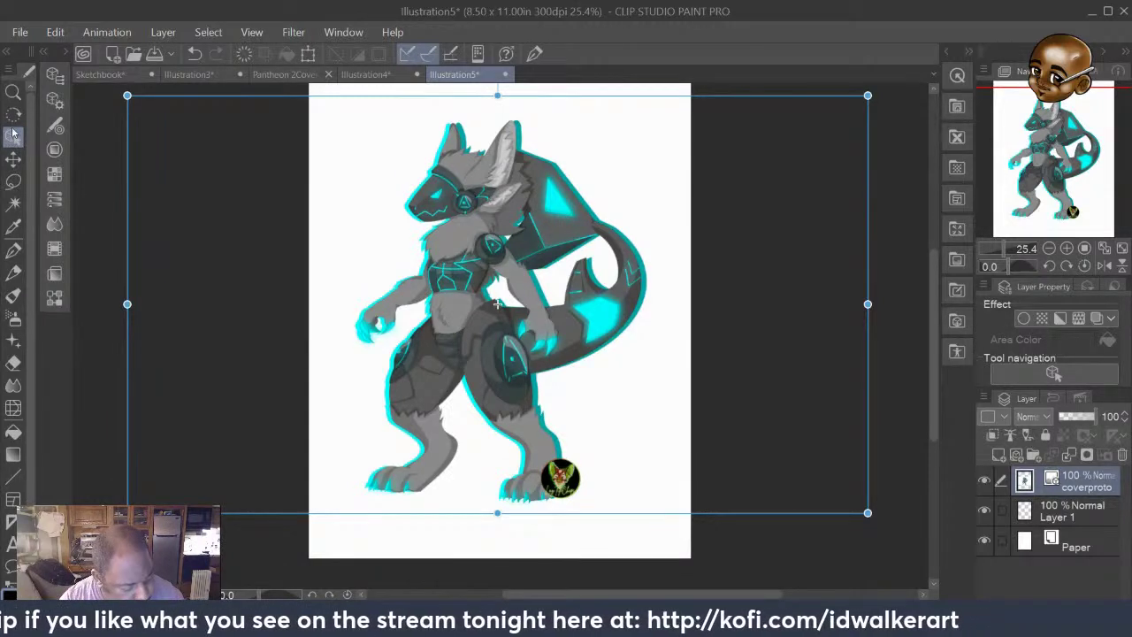
Lower the coverproto layer's opacity to 51% and move Layer 1 above it
left_click(14, 250)
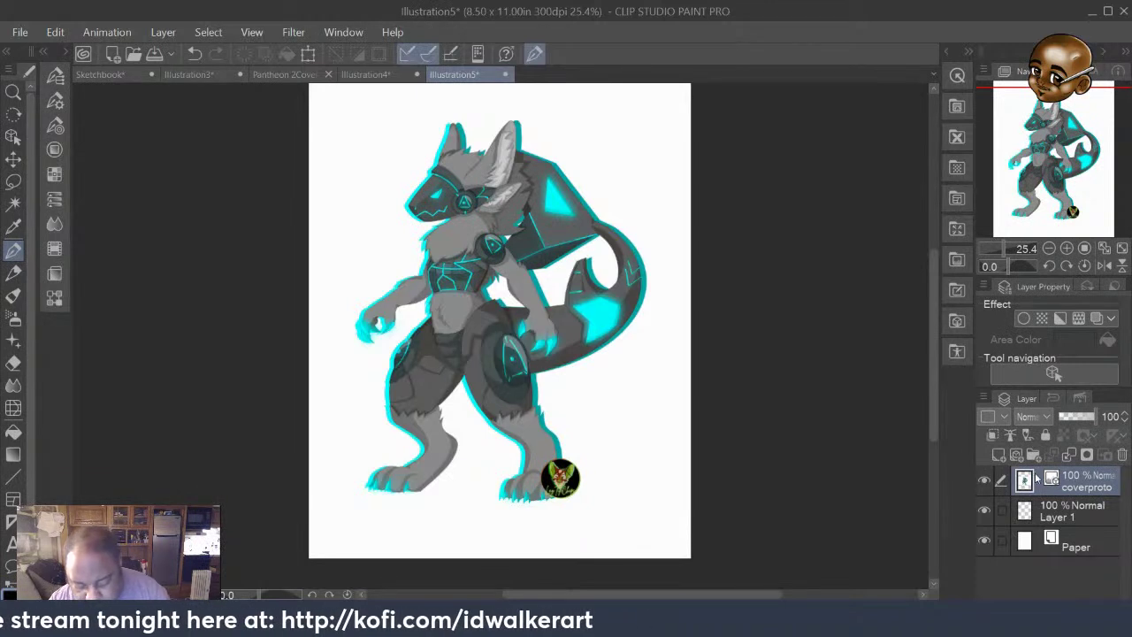
left_click_drag(1097, 419, 1084, 421)
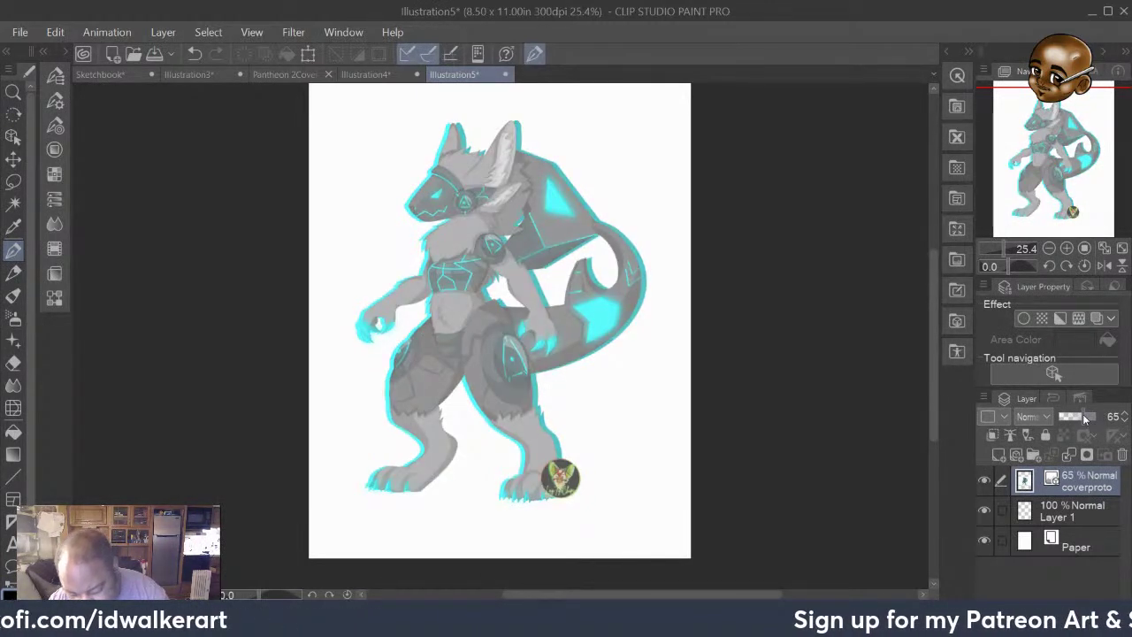
left_click_drag(1085, 421, 1073, 416)
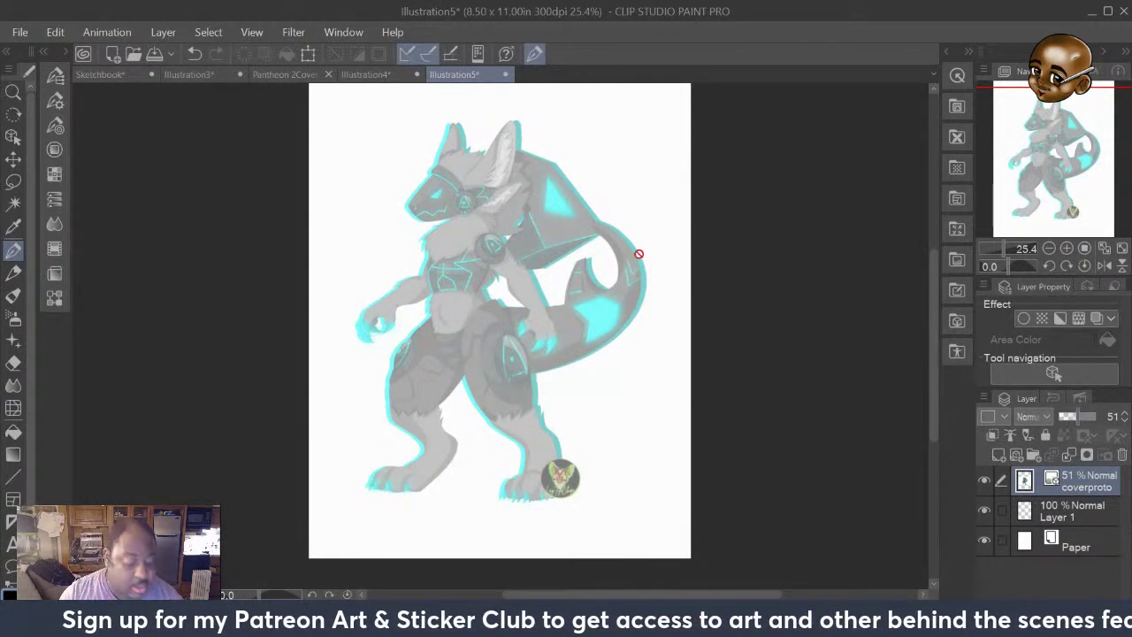
scroll(495, 187, "up", 4)
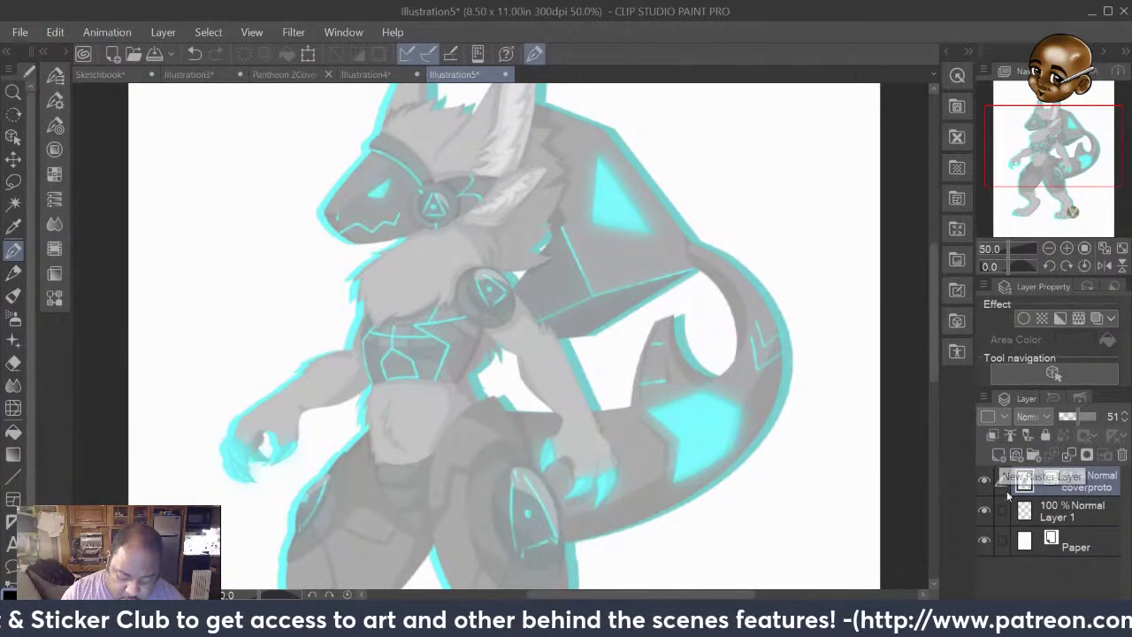
left_click_drag(1043, 506, 1039, 481)
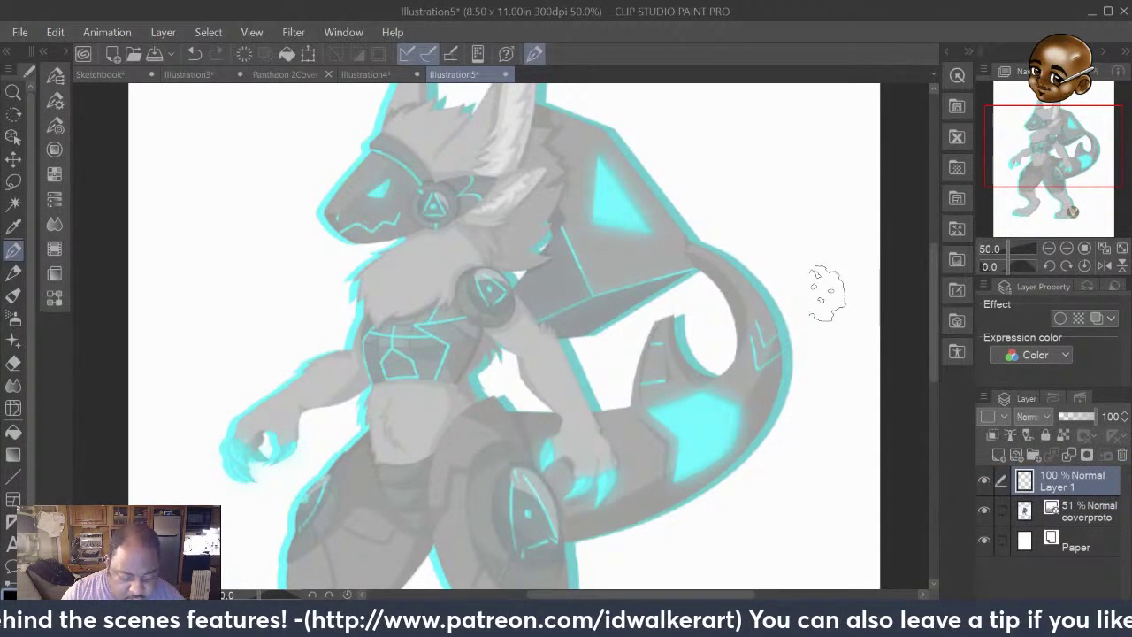
Set the drawing color to the bright red FF5143 for marking up the creature's upper body
scroll(643, 277, "up", 1)
scroll(644, 277, "down", 1)
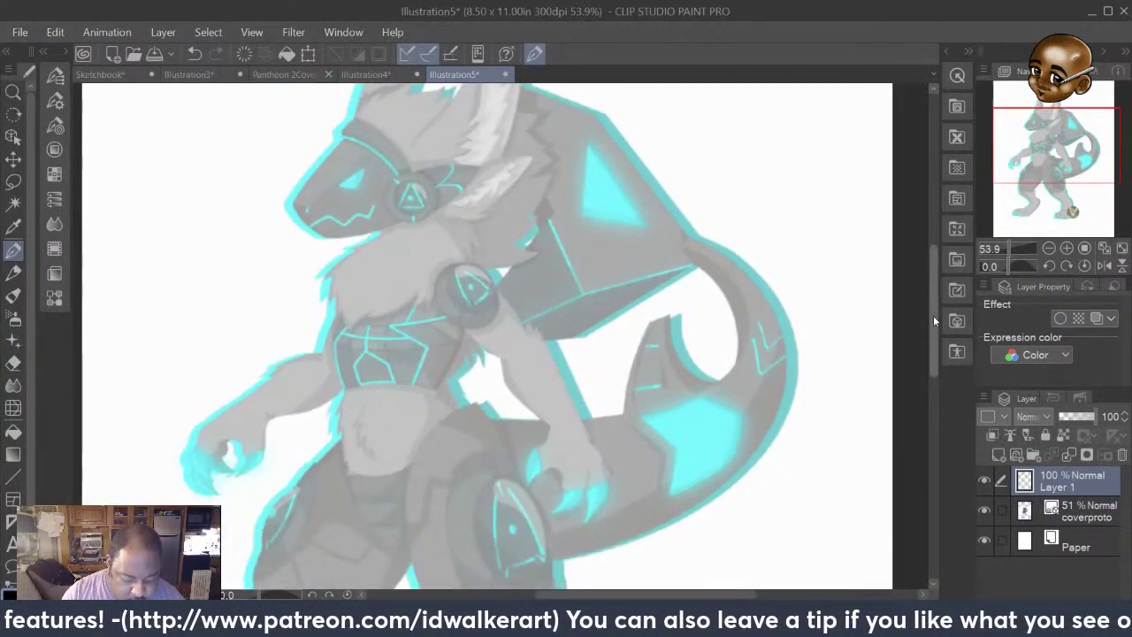
mouse_move(933, 315)
left_mouse_down()
mouse_move(934, 272)
mouse_move(934, 282)
left_mouse_up()
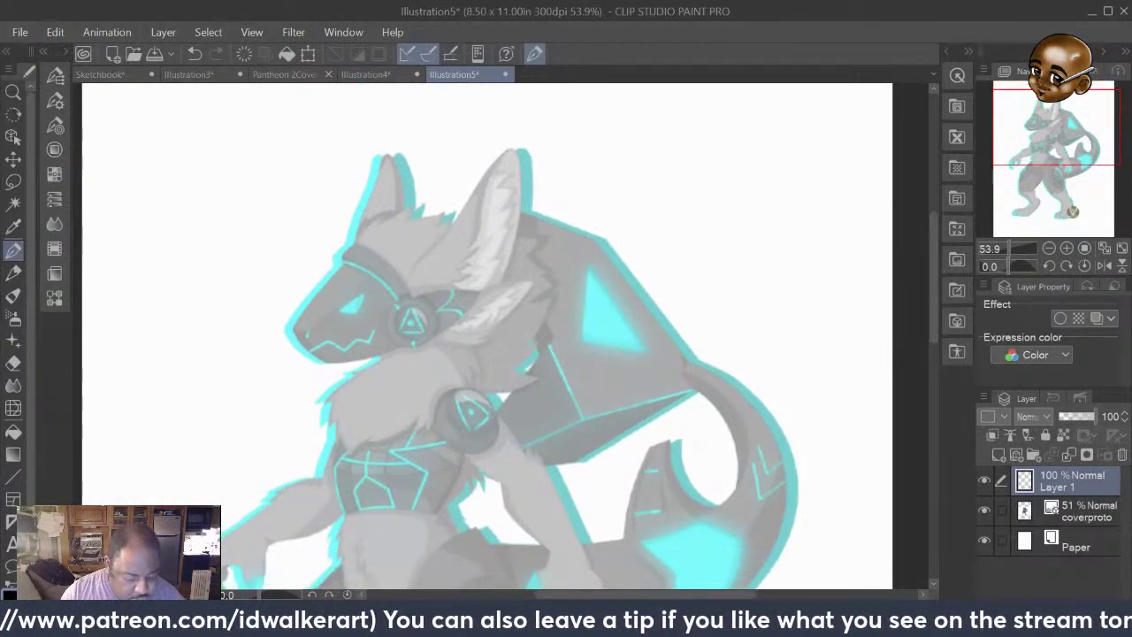
left_click_drag(604, 598, 572, 599)
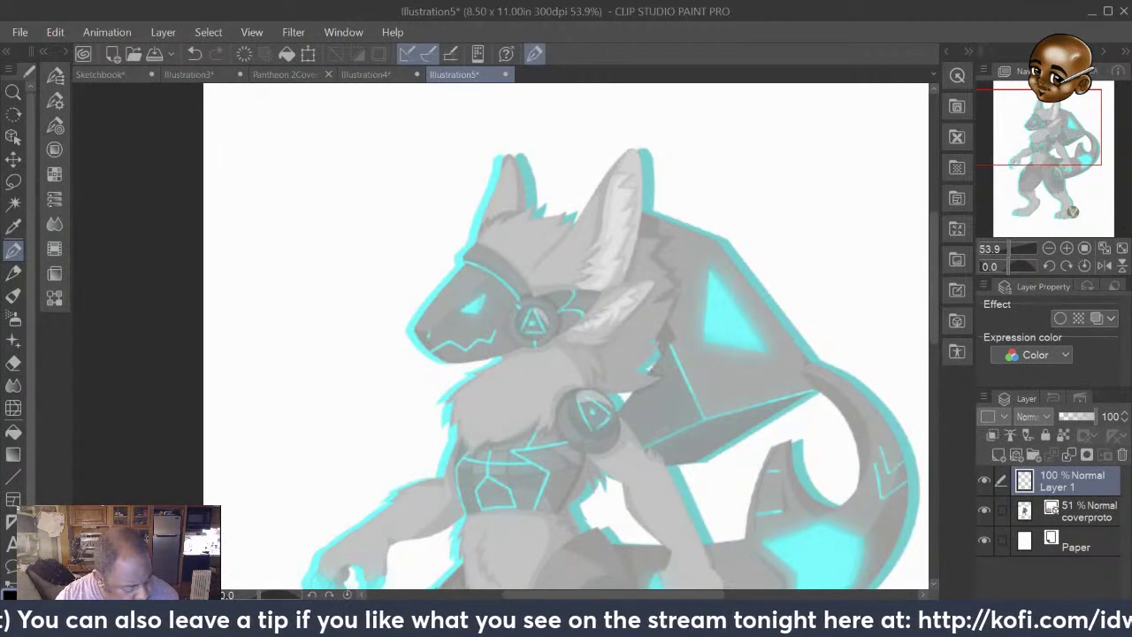
double_click(10, 595)
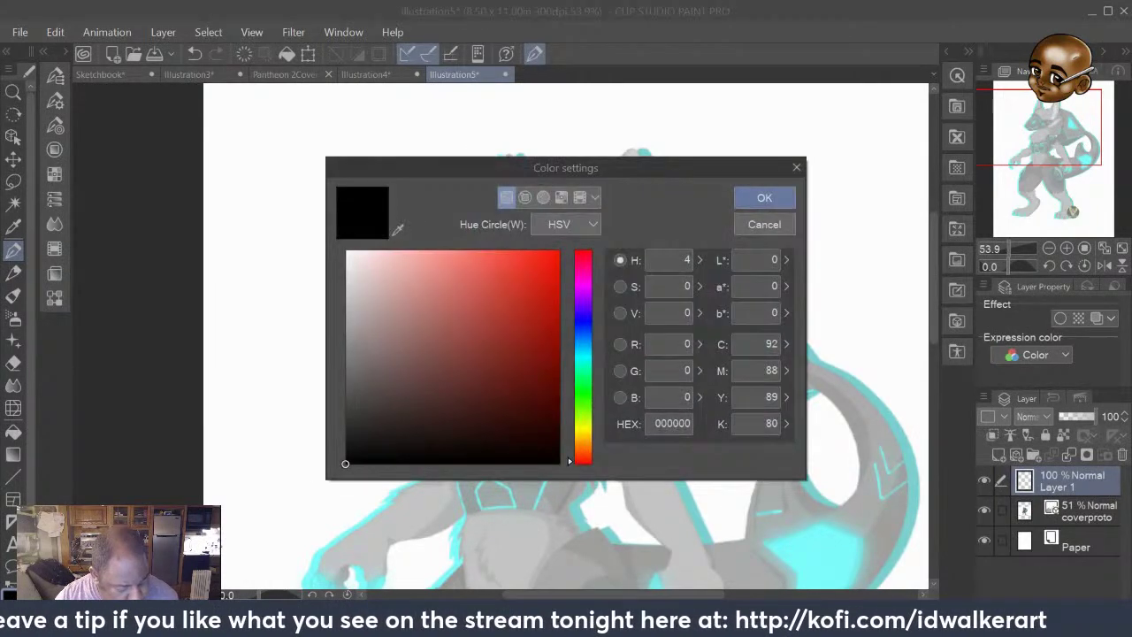
left_click(495, 255)
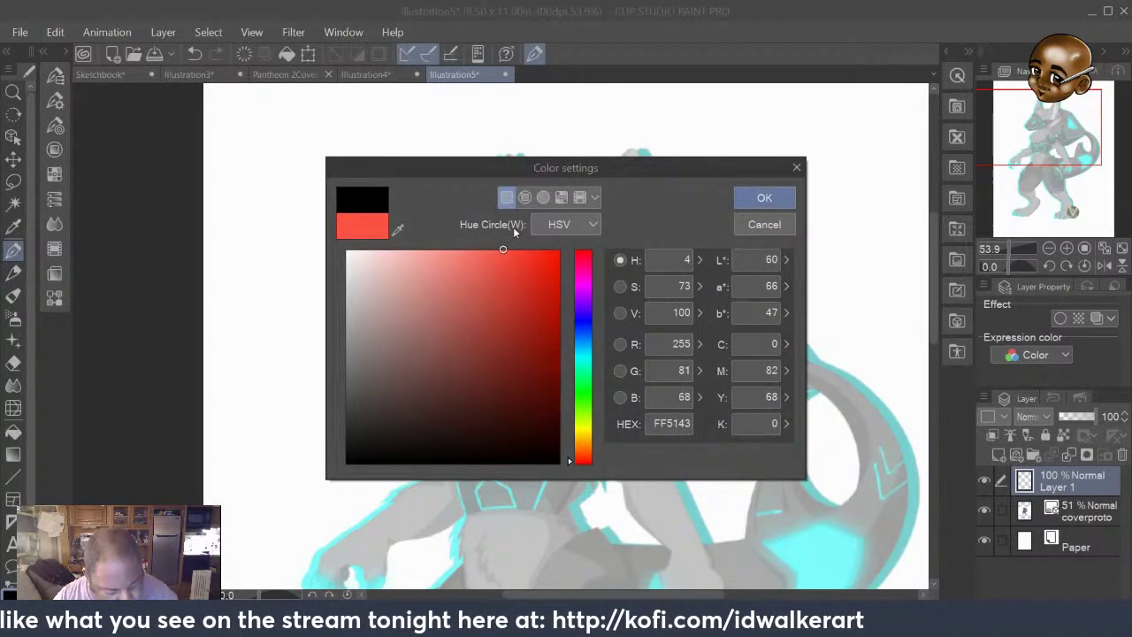
left_click(764, 197)
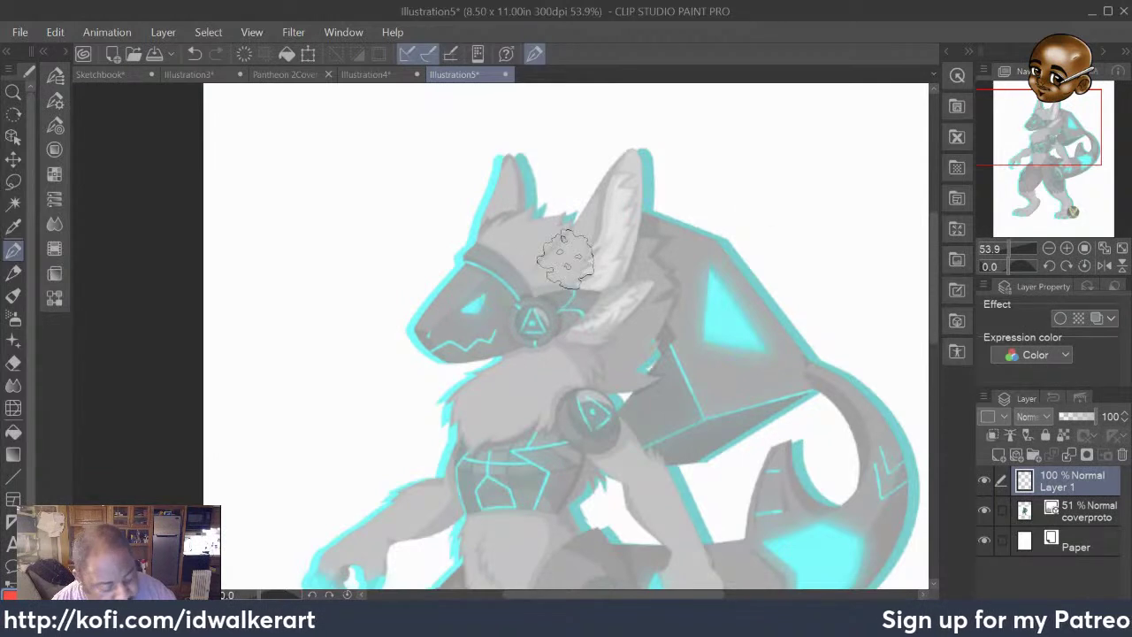
On Layer 1, draw a construction circle marked 1 over the creature's cranium and outline its muzzle with straight lines
mouse_move(503, 257)
left_mouse_down()
mouse_move(565, 263)
mouse_move(577, 230)
mouse_move(528, 213)
mouse_move(475, 266)
mouse_move(530, 334)
mouse_move(595, 296)
mouse_move(554, 212)
mouse_move(475, 239)
mouse_move(525, 323)
mouse_move(589, 296)
mouse_move(555, 213)
mouse_move(488, 261)
mouse_move(536, 325)
mouse_move(595, 265)
mouse_move(481, 237)
mouse_move(506, 319)
mouse_move(584, 250)
mouse_move(481, 250)
mouse_move(471, 292)
mouse_move(534, 270)
left_mouse_up()
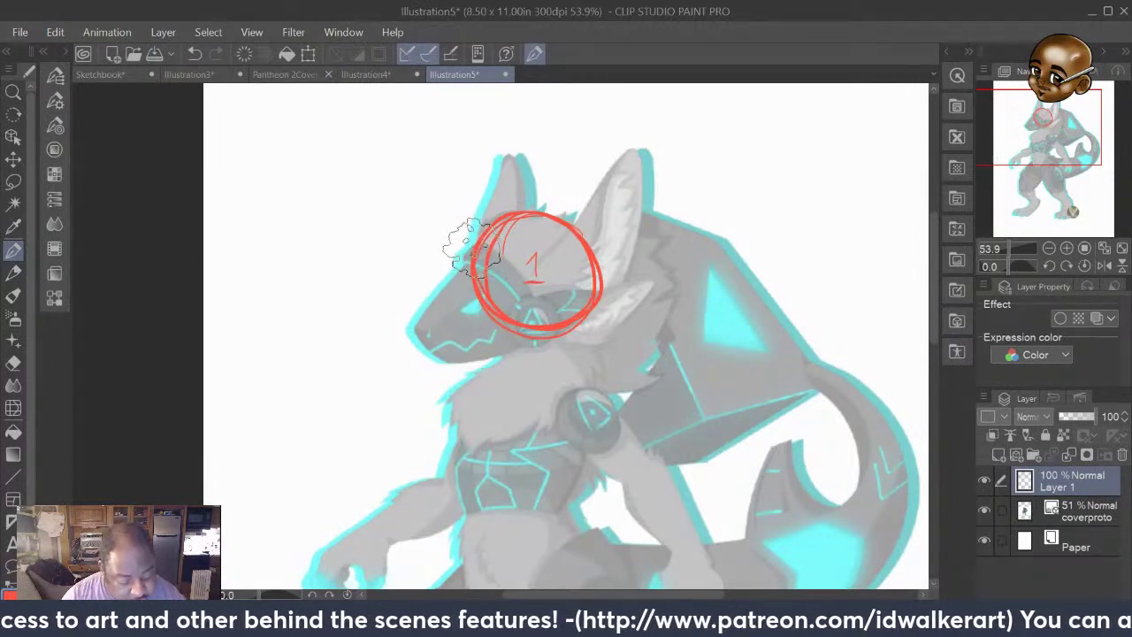
left_click_drag(473, 248, 413, 331)
left_click_drag(543, 342, 449, 359)
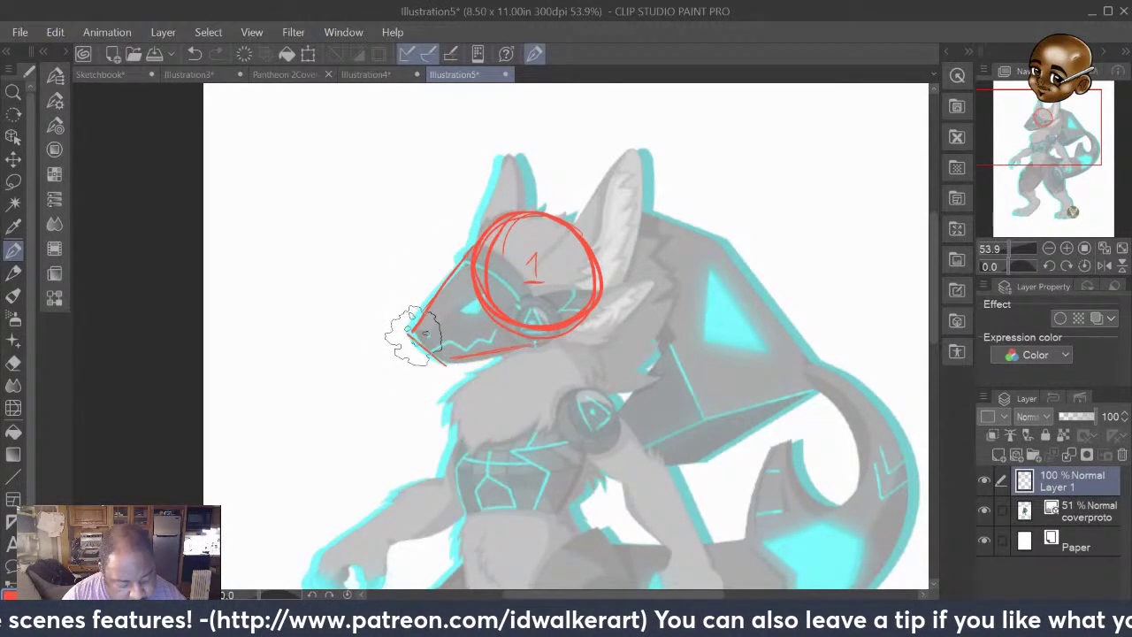
Close the muzzle shape with a curved edge, mark it 2, and draw pointed triangles over both ears
mouse_move(484, 243)
left_mouse_down()
mouse_move(539, 301)
mouse_move(541, 342)
left_mouse_up()
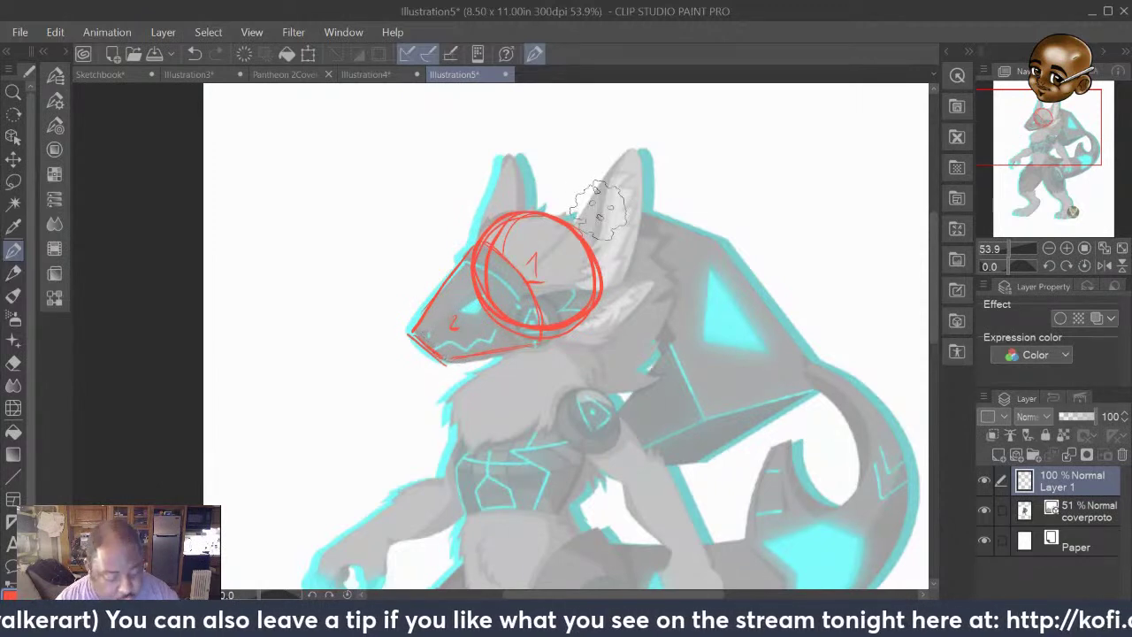
mouse_move(629, 152)
left_mouse_down()
mouse_move(552, 254)
mouse_move(628, 283)
left_mouse_up()
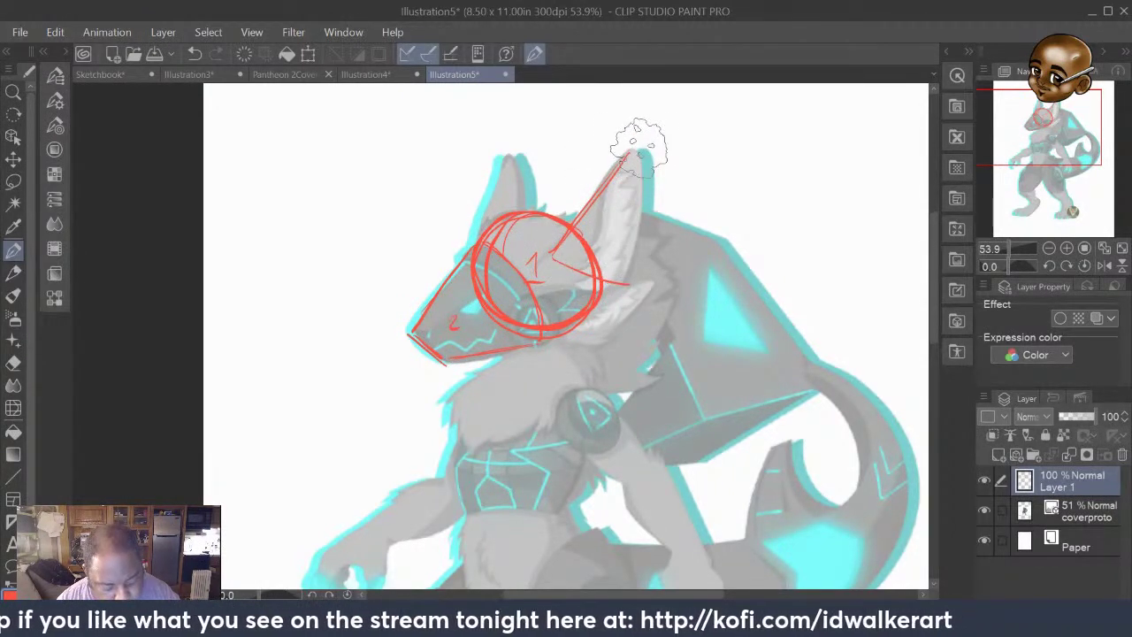
left_click_drag(637, 148, 628, 290)
left_click_drag(636, 146, 583, 234)
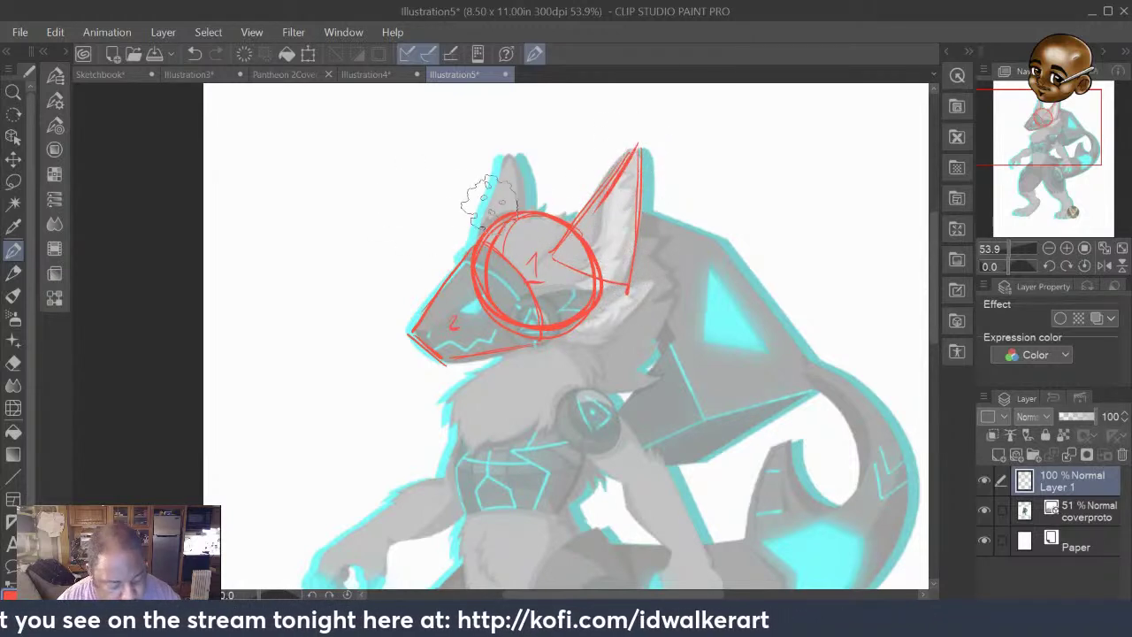
mouse_move(526, 207)
left_mouse_down()
mouse_move(510, 146)
mouse_move(480, 224)
left_mouse_up()
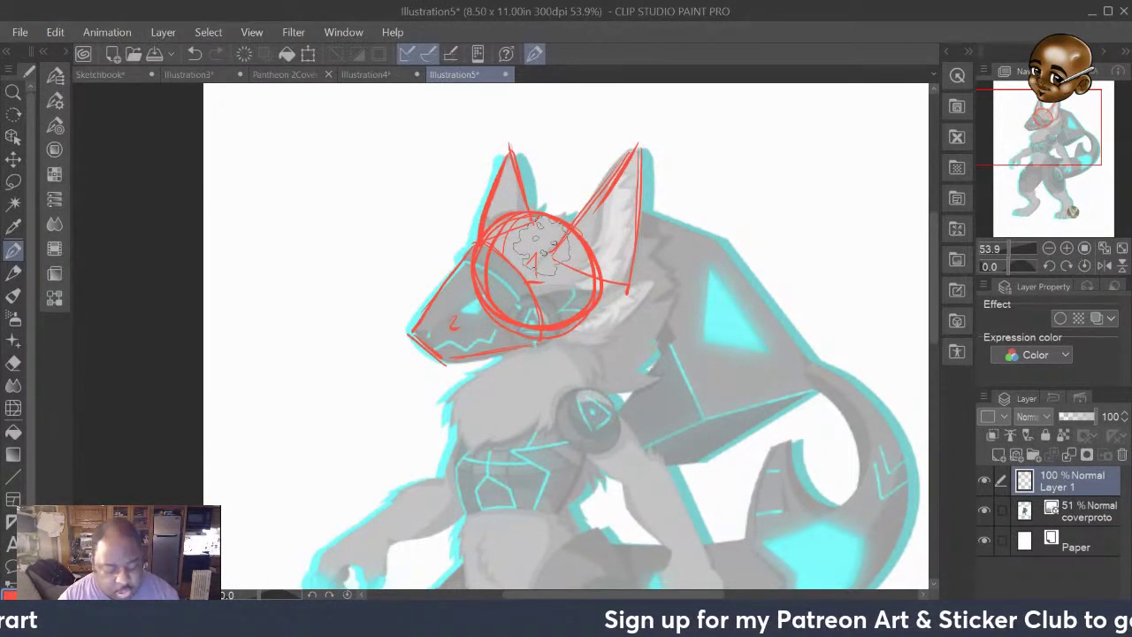
Draw the torso as a long wedge from the neck and chest tapering to a point at the crotch
scroll(935, 339, "down", 4)
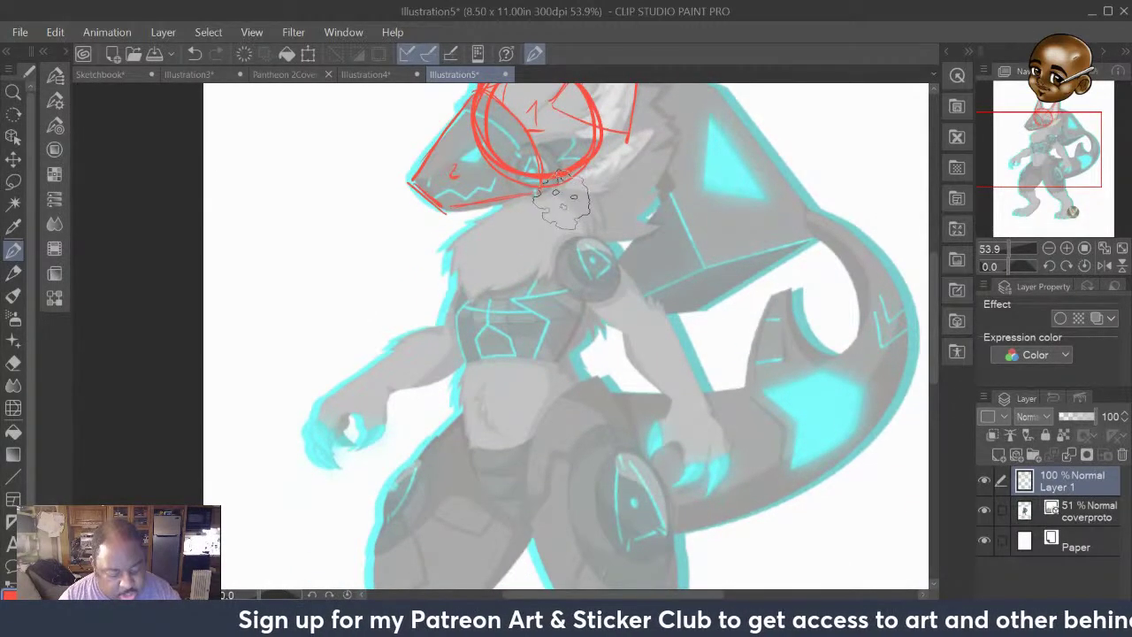
mouse_move(559, 187)
left_mouse_down()
mouse_move(599, 270)
mouse_move(552, 376)
left_mouse_up()
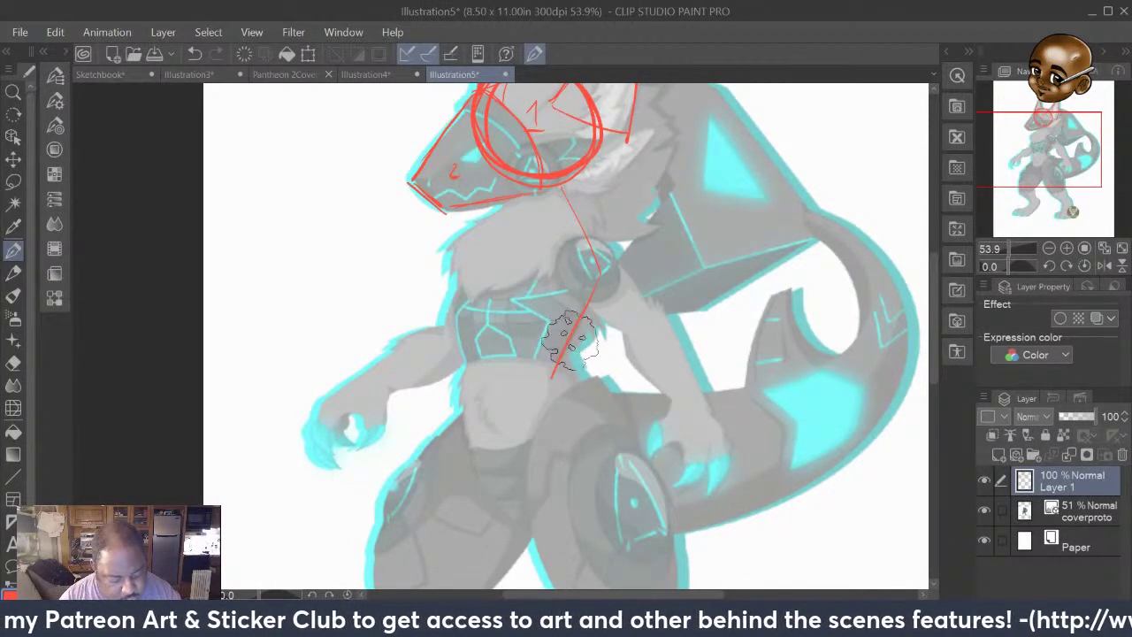
mouse_move(591, 268)
left_mouse_down()
mouse_move(558, 349)
mouse_move(518, 516)
left_mouse_up()
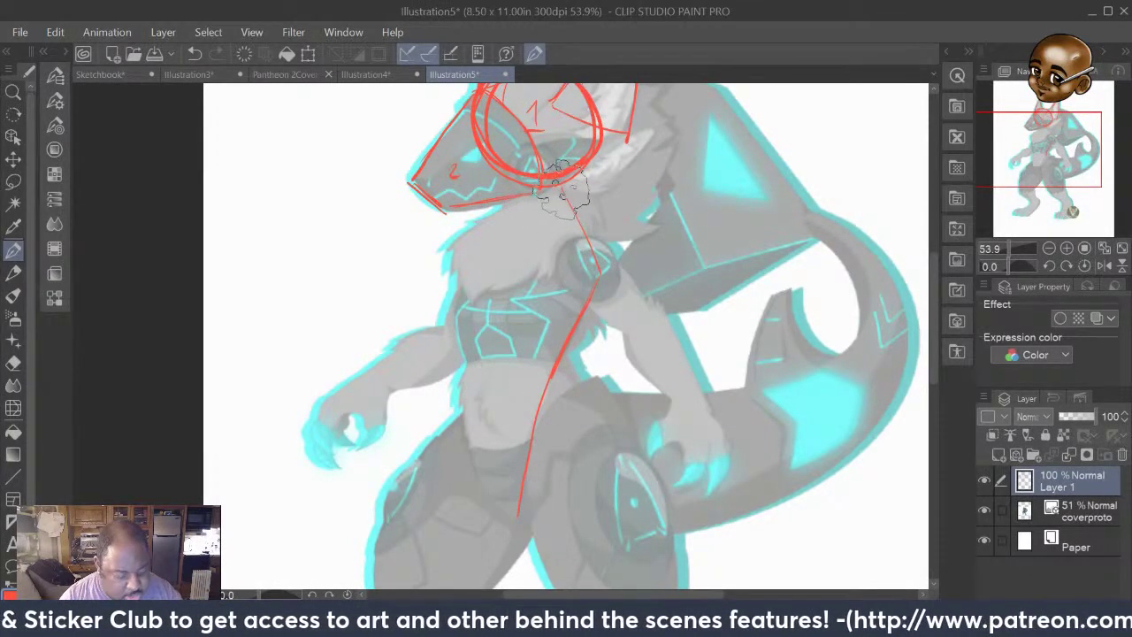
mouse_move(566, 188)
left_mouse_down()
mouse_move(441, 256)
mouse_move(505, 522)
mouse_move(520, 529)
left_mouse_up()
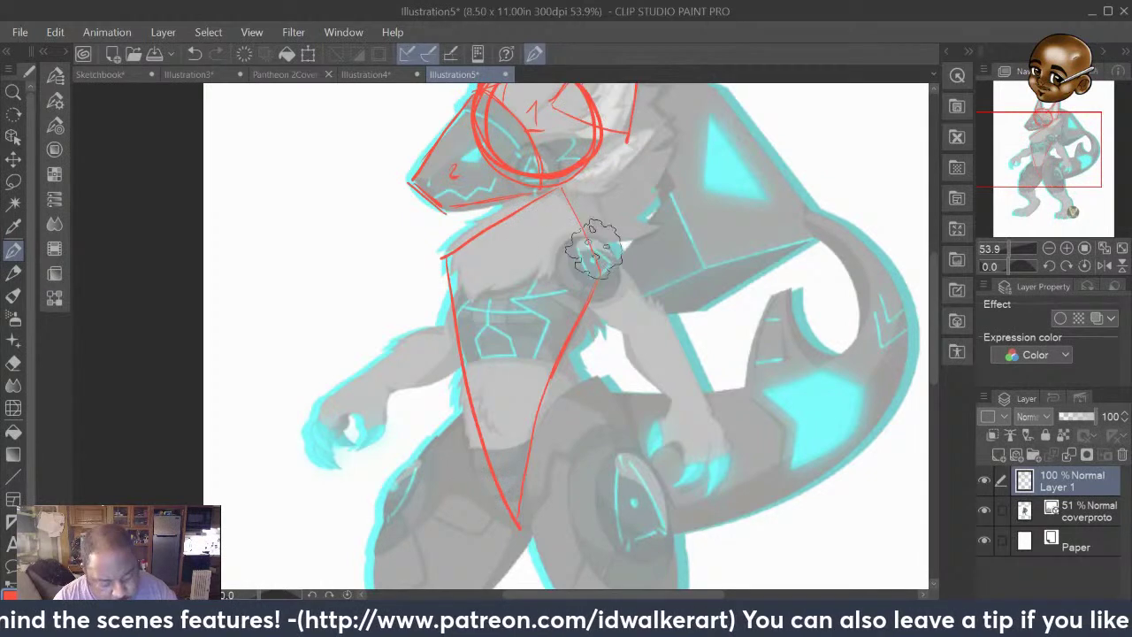
Construct both arms with a shoulder circle, ellipses at the joints, and tapered limb sections ending at the wrists
mouse_move(601, 242)
left_mouse_down()
mouse_move(564, 260)
mouse_move(598, 291)
mouse_move(605, 244)
mouse_move(565, 242)
mouse_move(621, 337)
left_mouse_up()
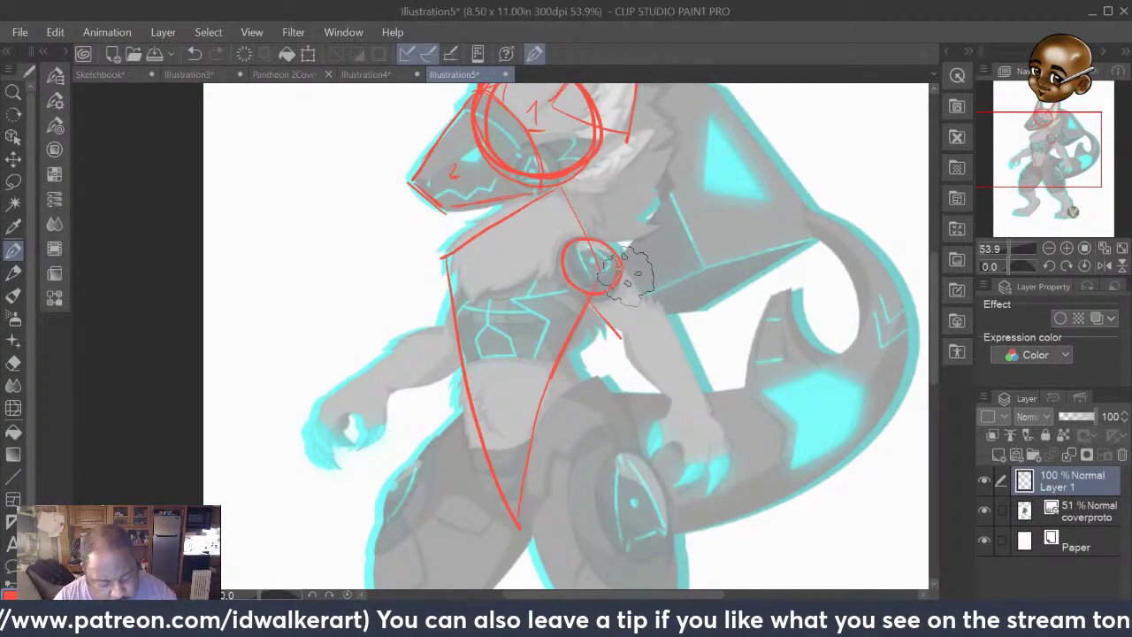
mouse_move(656, 301)
left_mouse_down()
mouse_move(612, 316)
mouse_move(629, 336)
mouse_move(649, 284)
mouse_move(619, 278)
left_mouse_up()
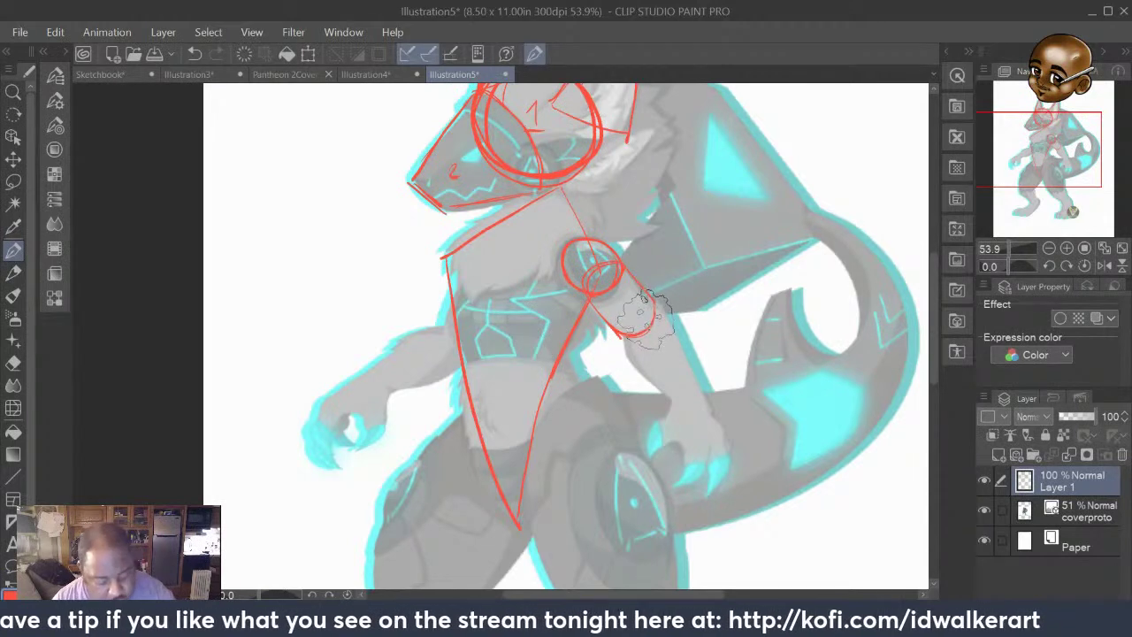
mouse_move(657, 311)
left_mouse_down()
mouse_move(666, 309)
mouse_move(623, 336)
mouse_move(660, 308)
mouse_move(626, 334)
mouse_move(678, 401)
left_mouse_up()
left_click_drag(628, 350, 693, 419)
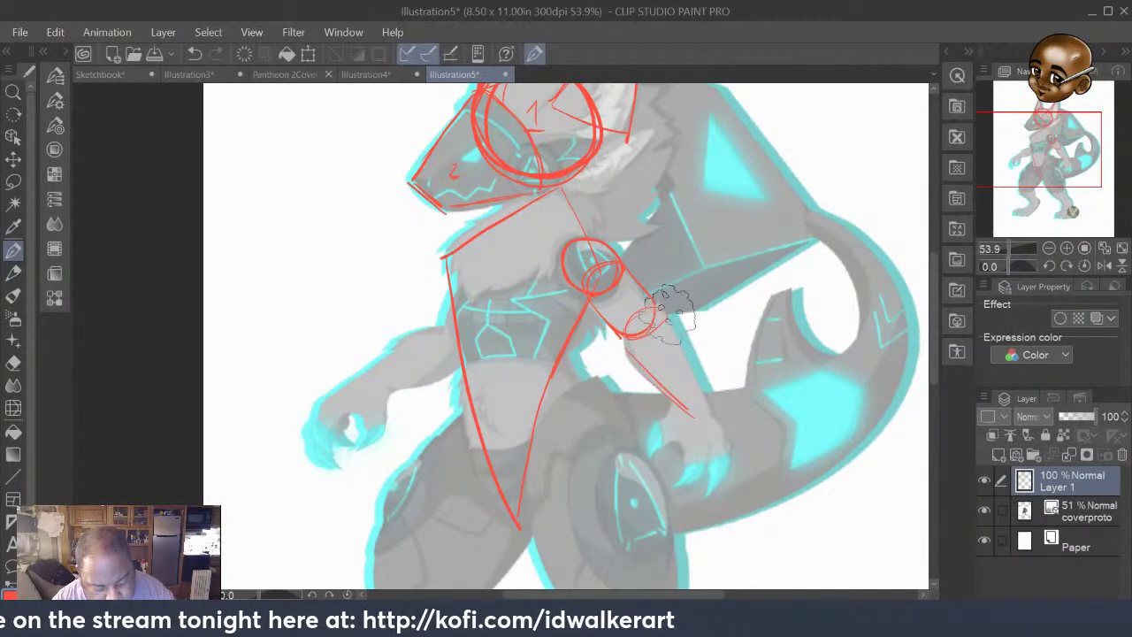
mouse_move(666, 316)
left_mouse_down()
mouse_move(713, 415)
mouse_move(692, 410)
mouse_move(706, 415)
mouse_move(630, 318)
mouse_move(624, 340)
mouse_move(668, 305)
mouse_move(629, 338)
left_mouse_up()
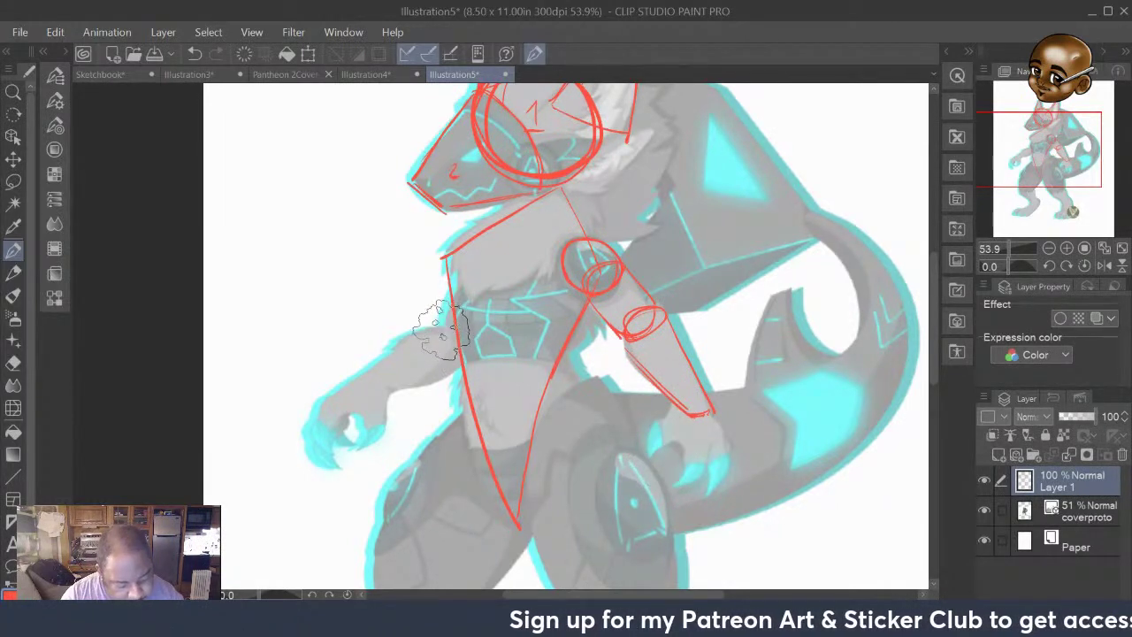
mouse_move(454, 369)
left_mouse_down()
mouse_move(431, 322)
mouse_move(335, 401)
left_mouse_up()
mouse_move(458, 368)
left_mouse_down()
mouse_move(346, 401)
mouse_move(359, 378)
mouse_move(387, 397)
left_mouse_up()
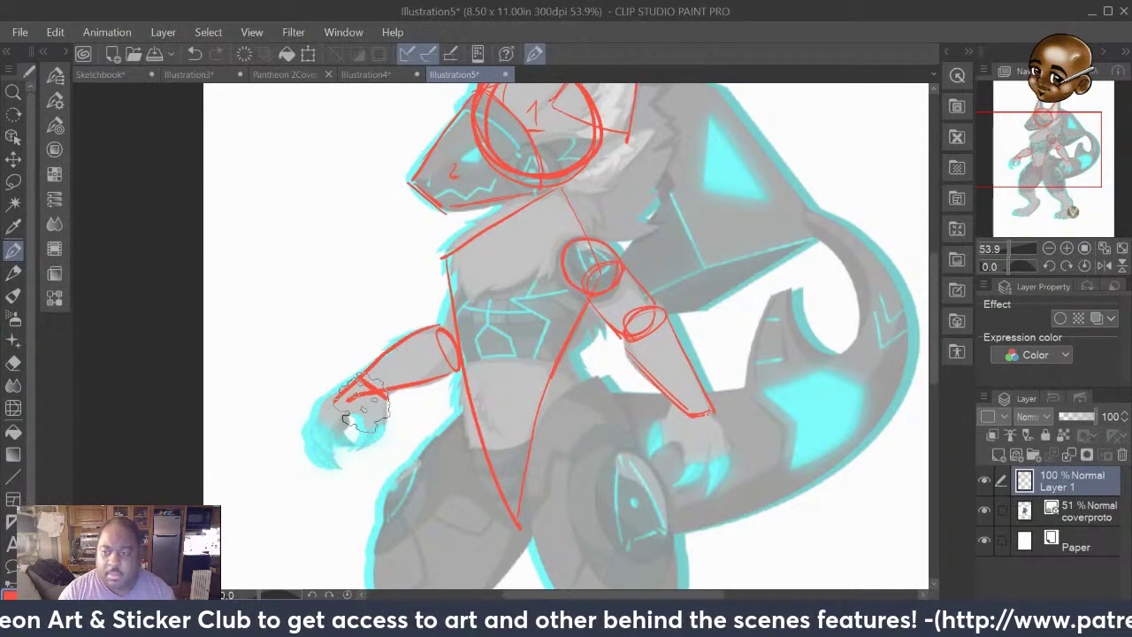
Outline the thigh below the extended arm as a tapered block, with a narrow ellipse where it joins the hip
left_click_drag(934, 360, 934, 431)
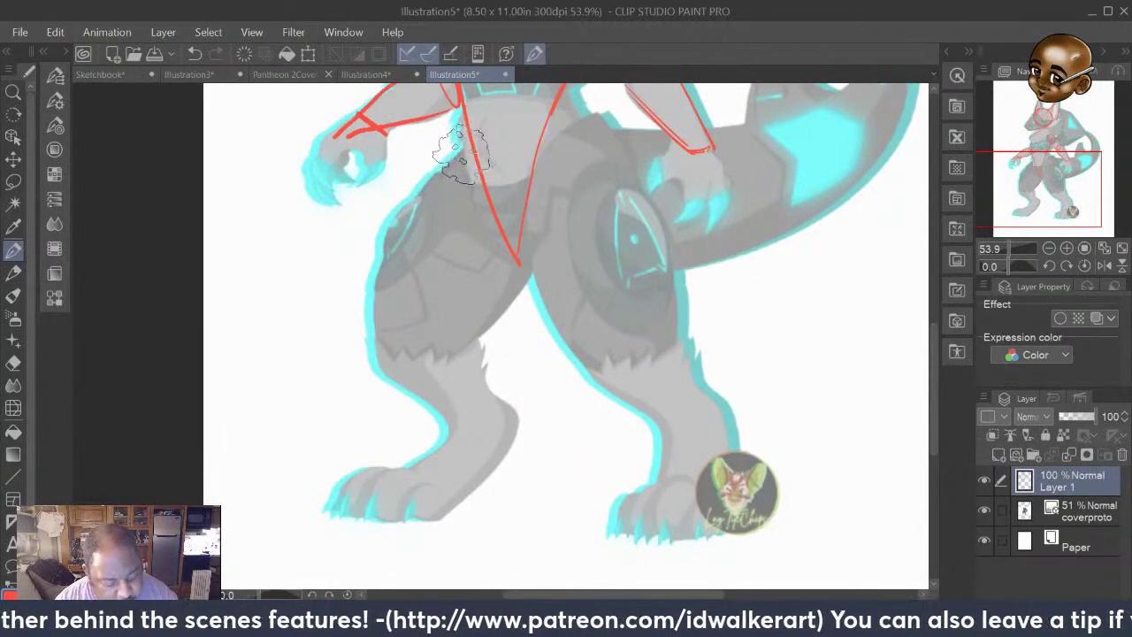
mouse_move(460, 164)
left_mouse_down()
mouse_move(520, 272)
mouse_move(470, 210)
mouse_move(469, 150)
mouse_move(395, 257)
mouse_move(386, 365)
left_mouse_up()
mouse_move(529, 276)
left_mouse_down()
mouse_move(449, 357)
mouse_move(472, 350)
mouse_move(376, 361)
left_mouse_up()
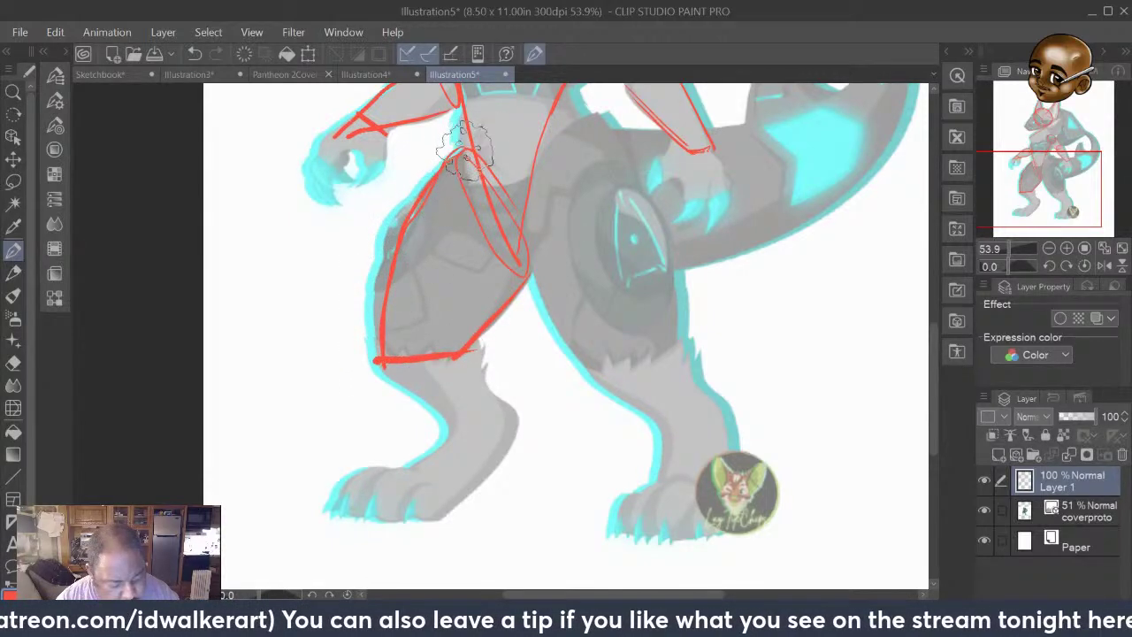
mouse_move(462, 149)
left_mouse_down()
mouse_move(402, 196)
mouse_move(382, 290)
left_mouse_up()
mouse_move(513, 205)
left_mouse_down()
mouse_move(519, 269)
mouse_move(472, 223)
mouse_move(457, 166)
mouse_move(472, 155)
mouse_move(526, 272)
left_mouse_up()
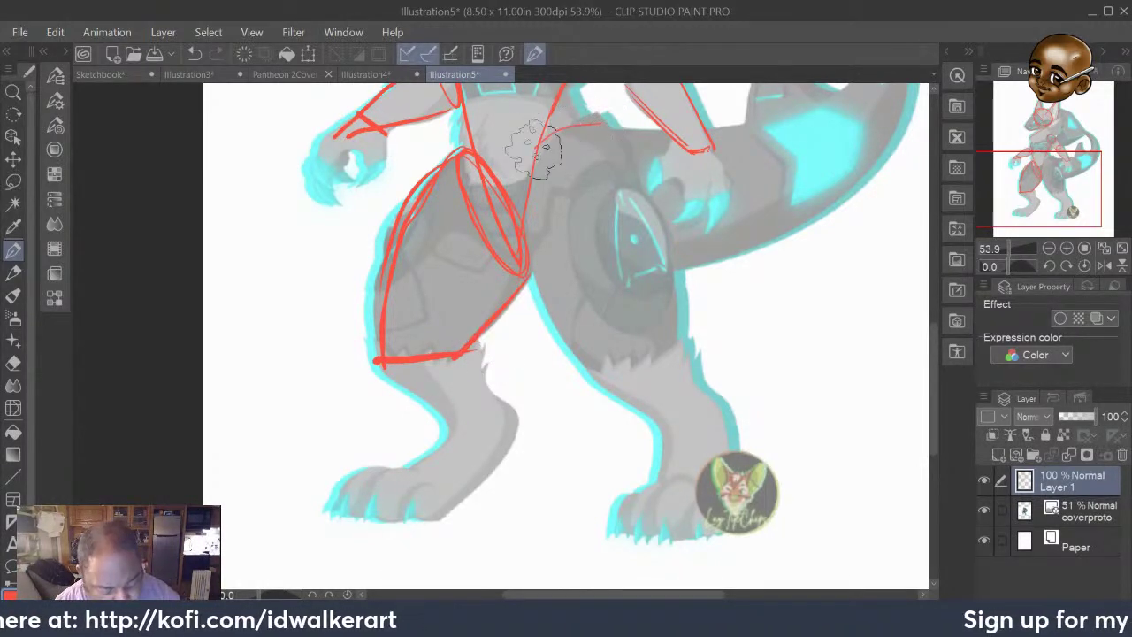
Outline the thigh nearest the tail from the waist curve down to a rounded edge at the knee
left_click_drag(521, 168, 589, 128)
mouse_move(530, 269)
left_mouse_down()
mouse_move(601, 363)
mouse_move(584, 362)
mouse_move(683, 319)
left_mouse_up()
left_click_drag(616, 126, 682, 328)
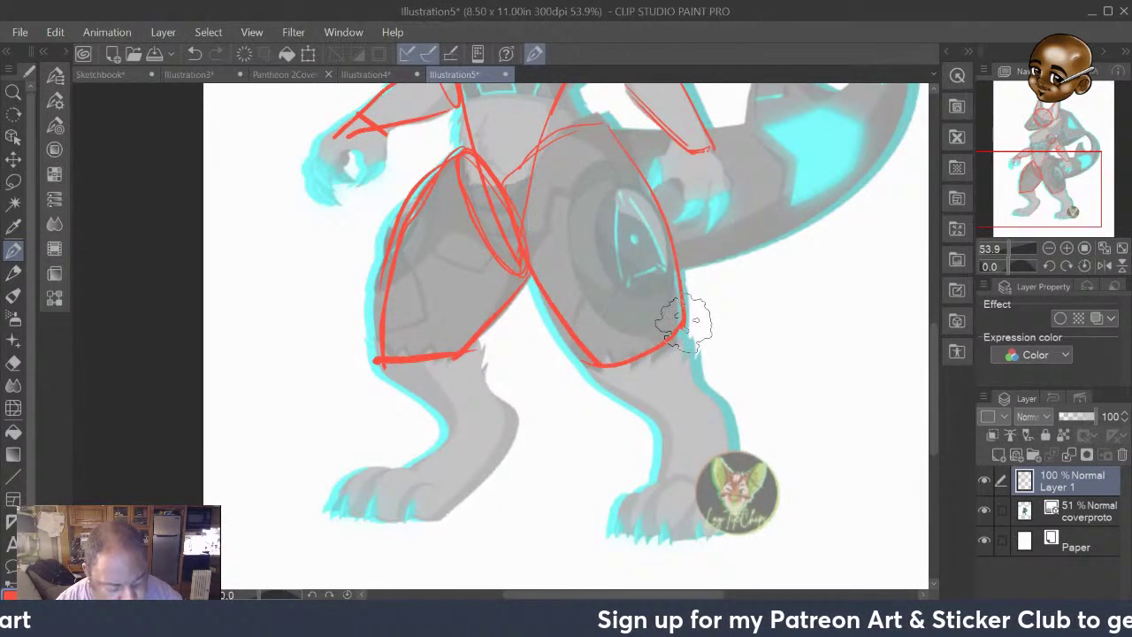
Draw tapered lower-leg shapes on both legs, running from the knees back to the heels
mouse_move(936, 382)
left_mouse_down()
mouse_move(936, 309)
mouse_move(936, 382)
left_mouse_up()
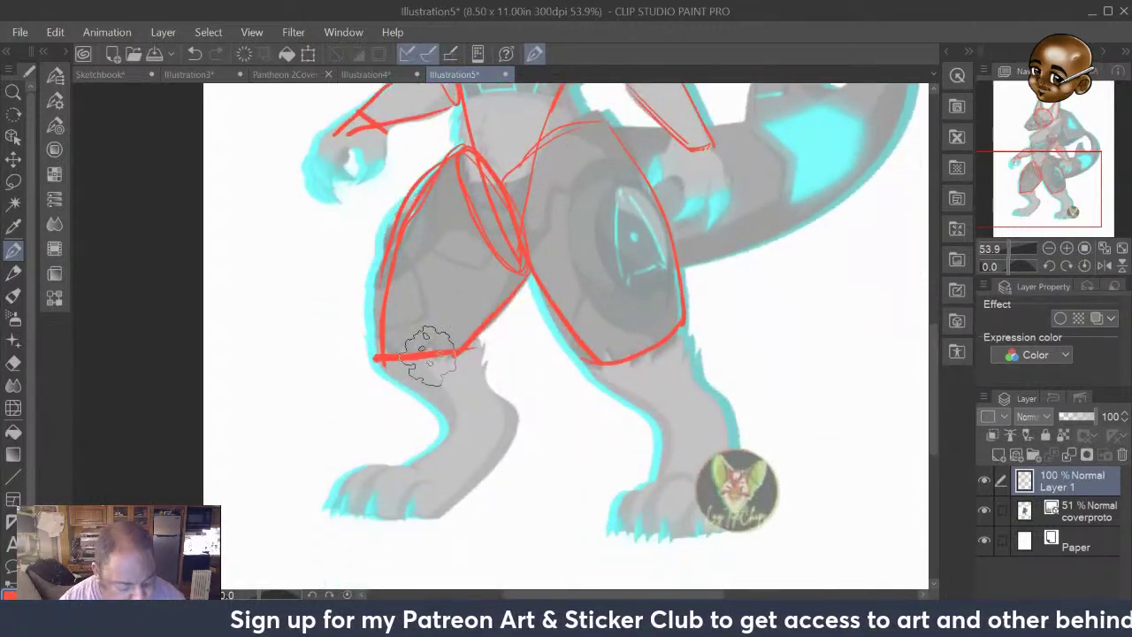
left_click_drag(379, 361, 485, 430)
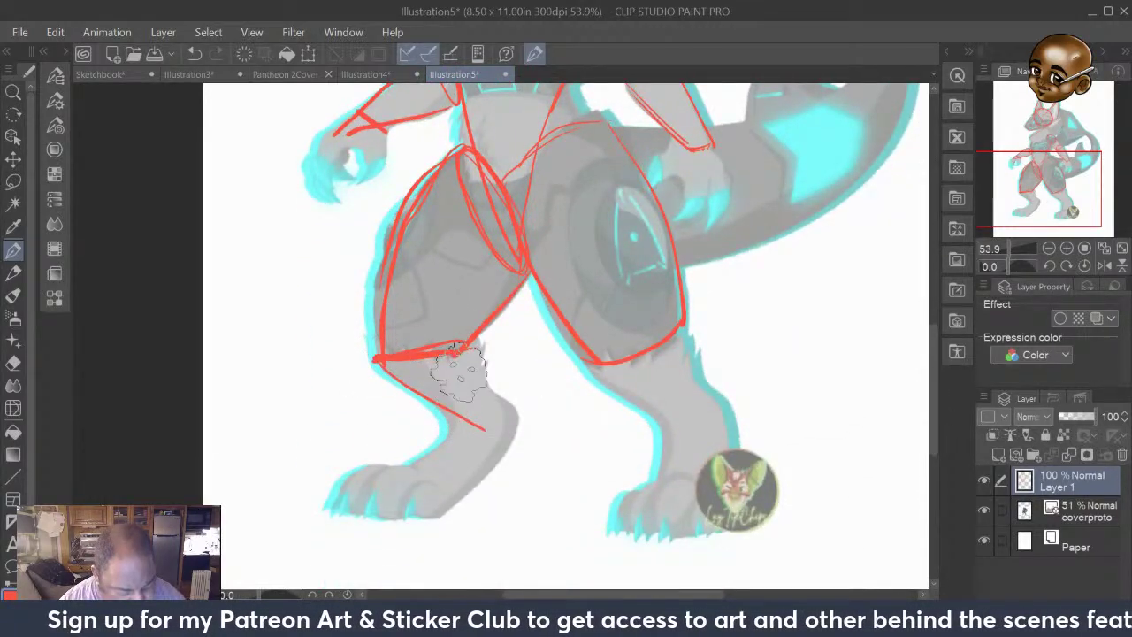
left_click_drag(476, 341, 521, 439)
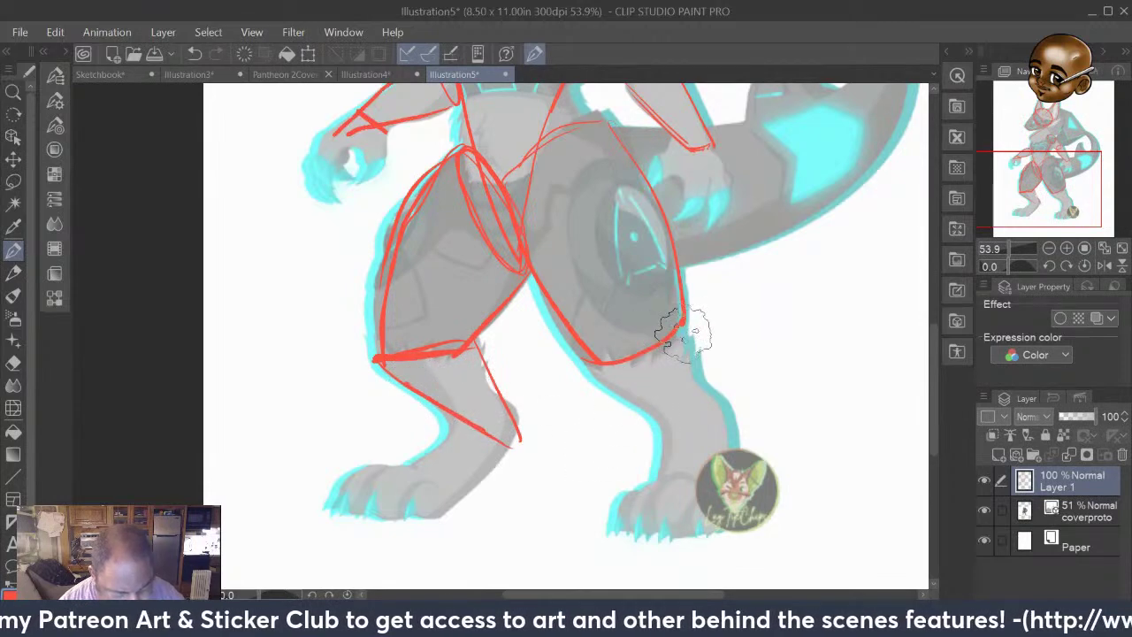
left_click_drag(575, 363, 732, 440)
mouse_move(686, 336)
left_mouse_down()
mouse_move(737, 443)
mouse_move(688, 438)
left_mouse_up()
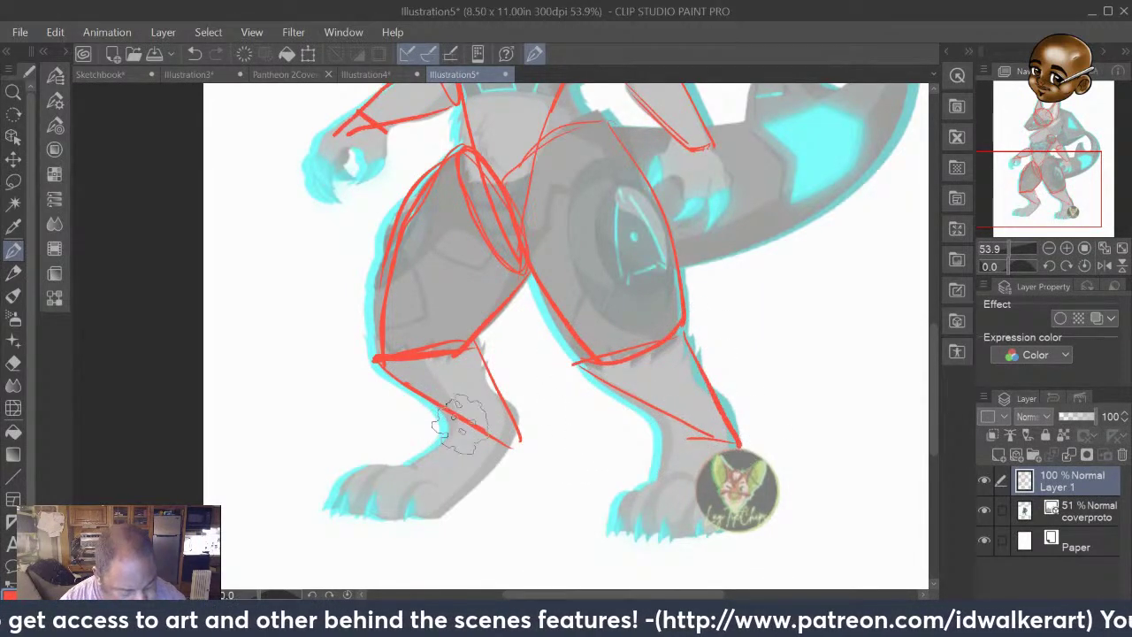
Block in both feet with angular wedges running from the heels down to the toes
mouse_move(499, 412)
left_mouse_down()
mouse_move(340, 484)
mouse_move(451, 511)
left_mouse_up()
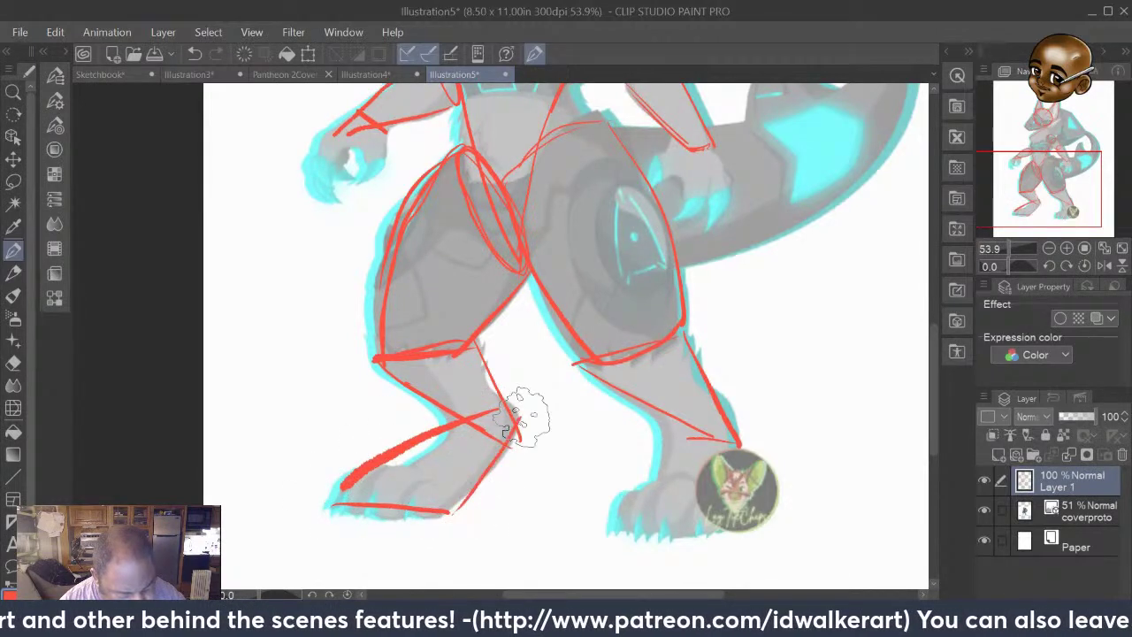
left_click_drag(526, 416, 479, 411)
mouse_move(689, 434)
left_mouse_down()
mouse_move(620, 508)
mouse_move(613, 538)
mouse_move(731, 532)
mouse_move(734, 449)
left_mouse_up()
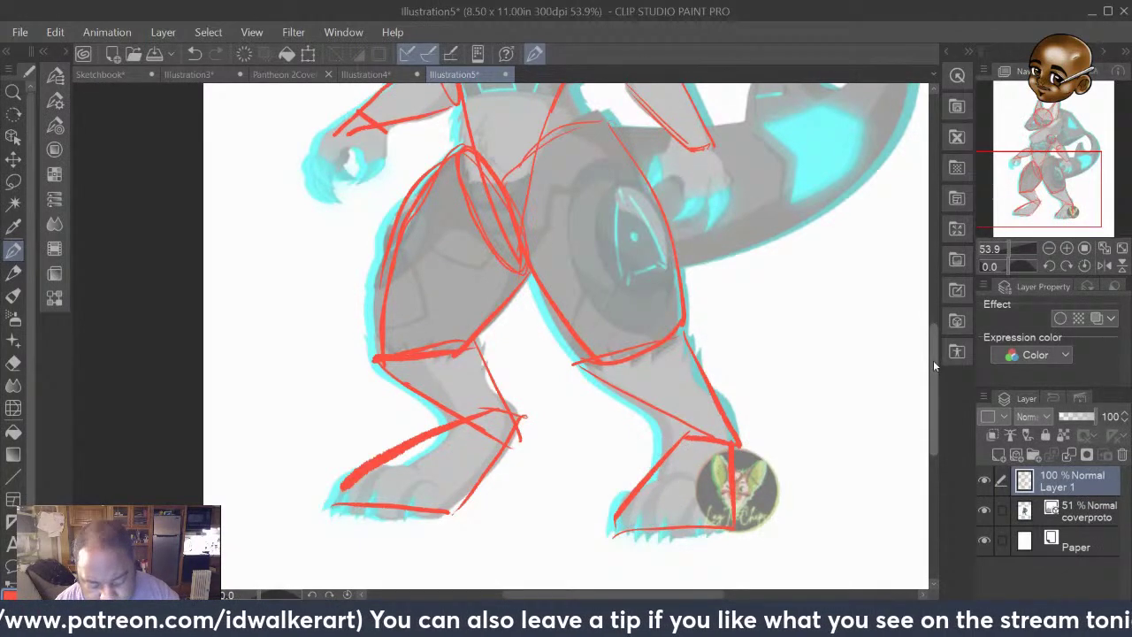
Trace the tail's inner and outer curves, the lower edge of the shape behind the back, and an ellipse at the tail base
left_click_drag(933, 360, 937, 276)
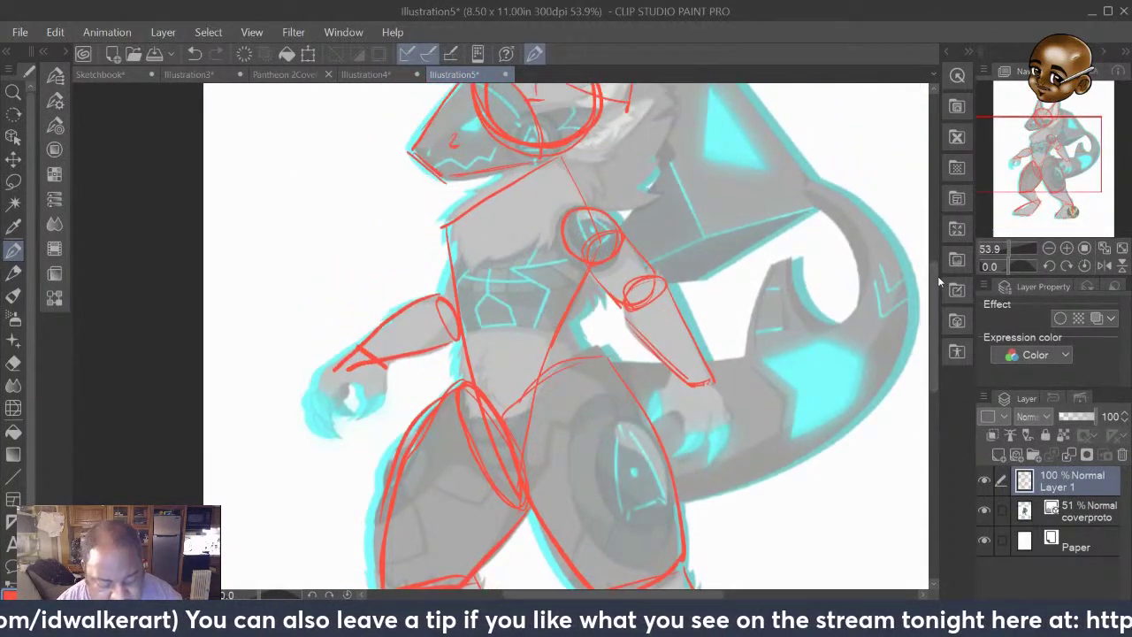
mouse_move(934, 342)
left_mouse_down()
mouse_move(939, 322)
mouse_move(939, 347)
left_mouse_up()
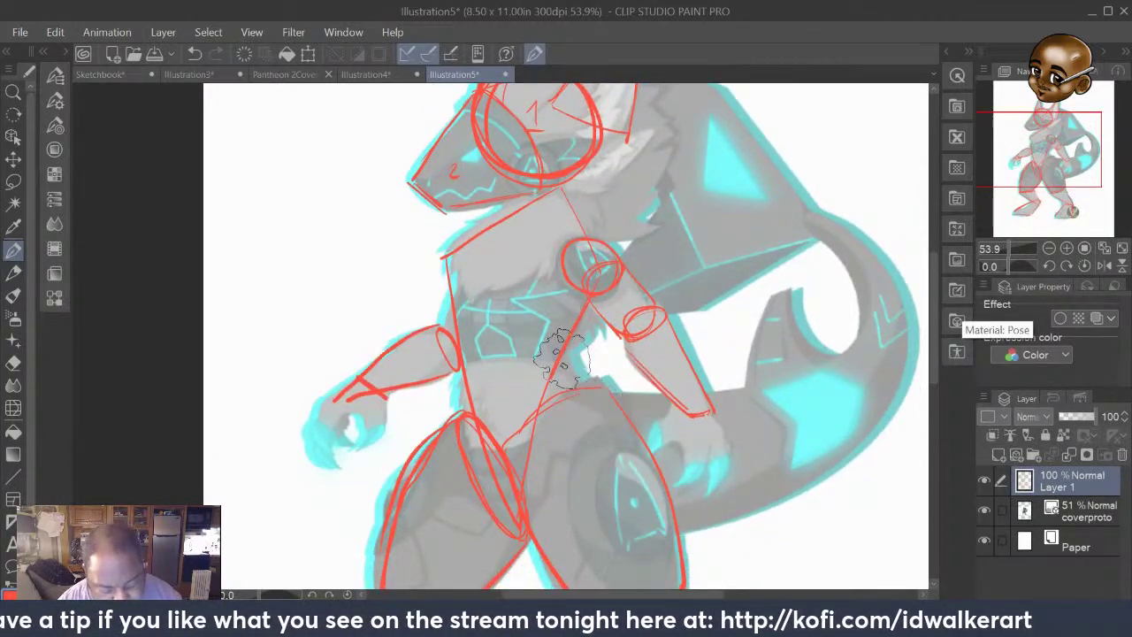
mouse_move(610, 394)
left_mouse_down()
mouse_move(728, 388)
mouse_move(754, 371)
left_mouse_up()
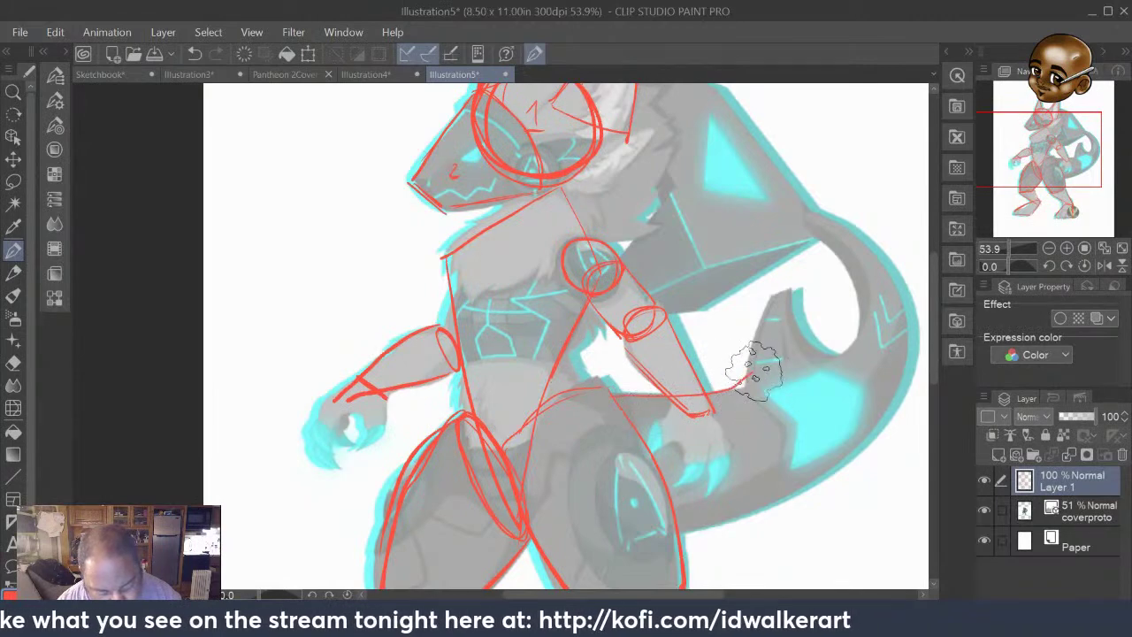
mouse_move(678, 402)
left_mouse_down()
mouse_move(824, 367)
mouse_move(858, 323)
mouse_move(836, 256)
mouse_move(819, 244)
mouse_move(689, 316)
left_mouse_up()
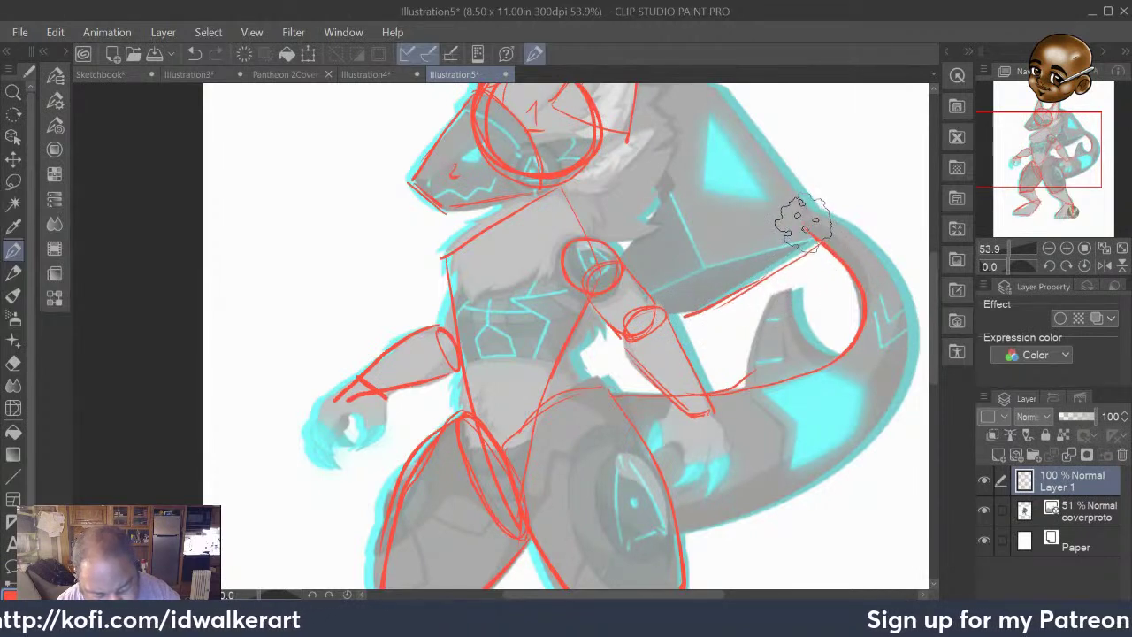
mouse_move(806, 210)
left_mouse_down()
mouse_move(906, 296)
mouse_move(902, 360)
mouse_move(833, 473)
mouse_move(683, 529)
left_mouse_up()
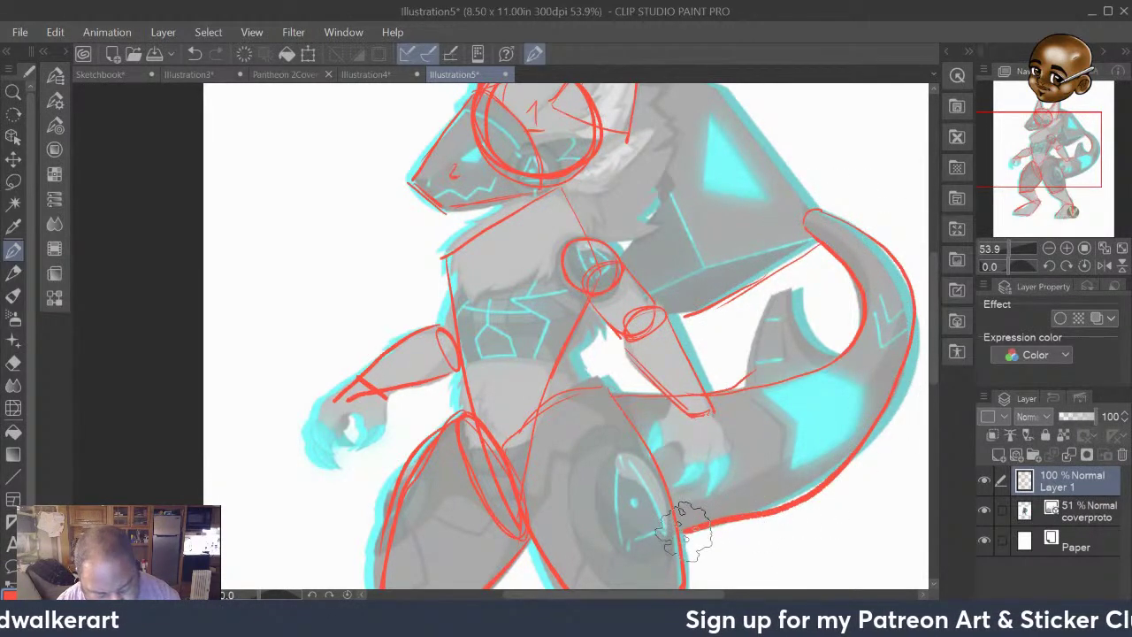
mouse_move(575, 402)
left_mouse_down()
mouse_move(664, 535)
mouse_move(649, 438)
mouse_move(590, 403)
mouse_move(656, 530)
left_mouse_up()
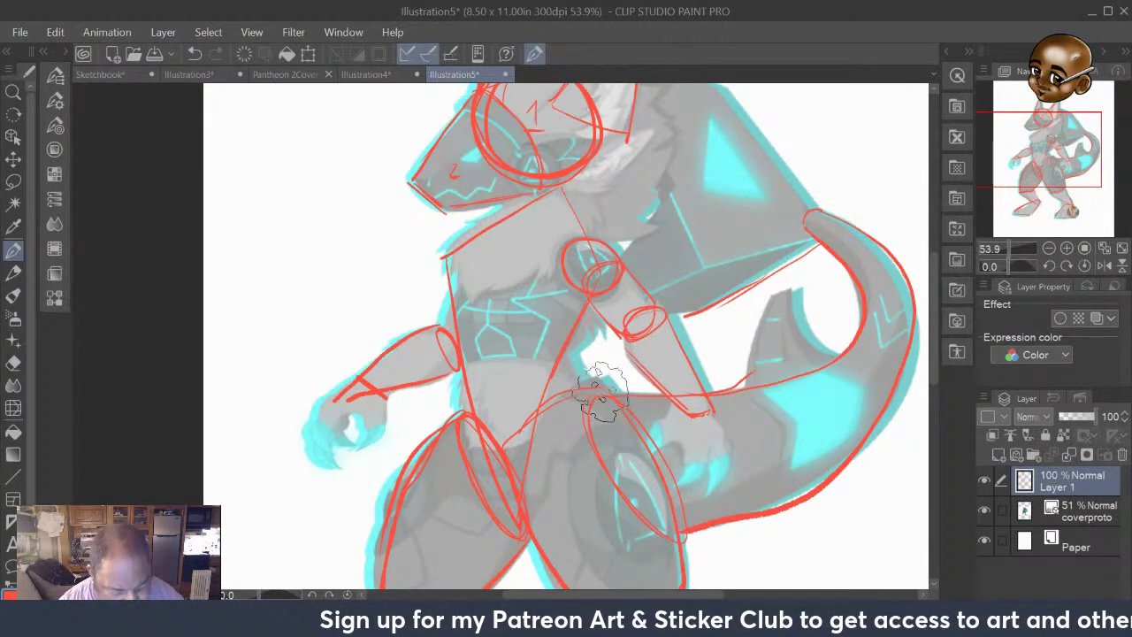
left_click_drag(602, 389, 694, 549)
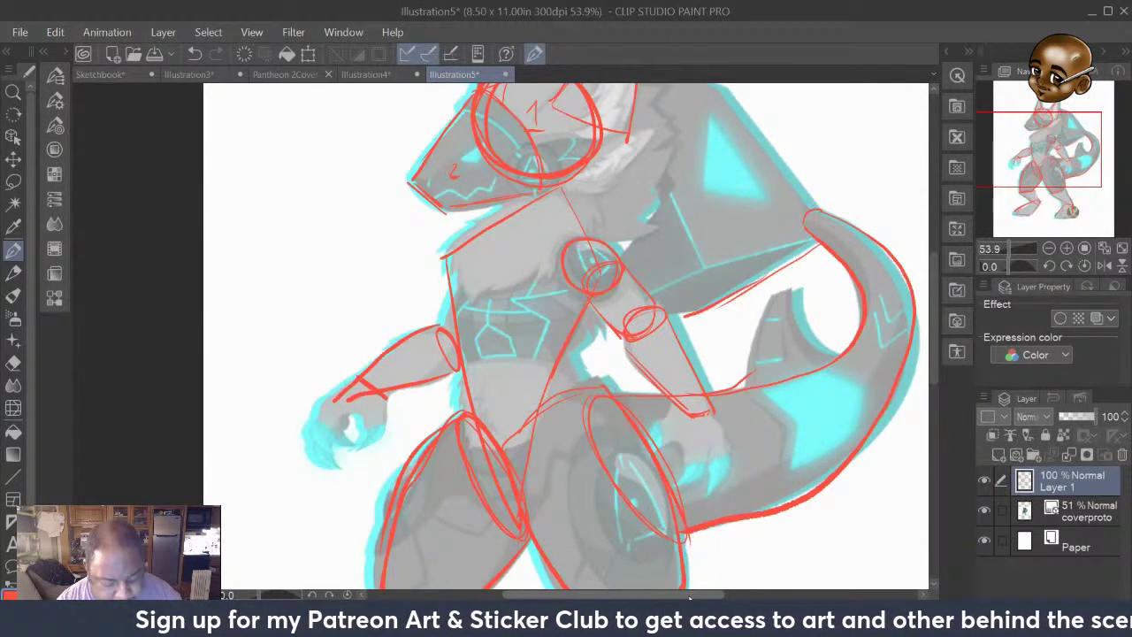
Draw the pointed fin on the tail and outline the large angular shape behind the head up to the ear
mouse_move(766, 296)
left_mouse_down()
mouse_move(790, 290)
mouse_move(748, 393)
mouse_move(832, 358)
left_mouse_up()
left_click_drag(821, 223, 804, 214)
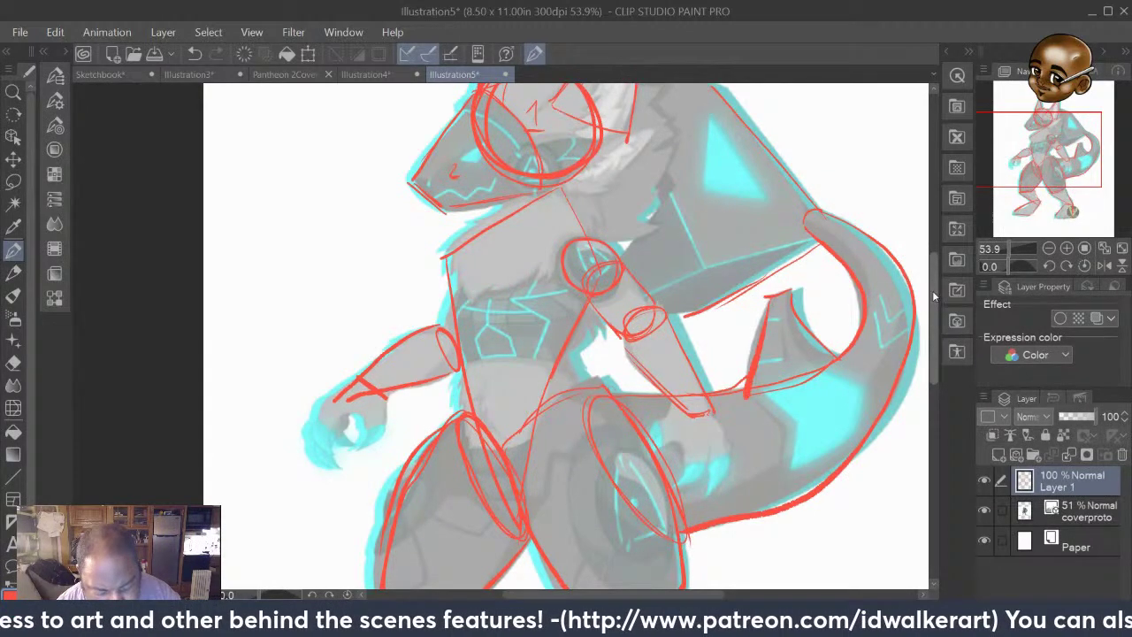
left_click_drag(933, 296, 934, 274)
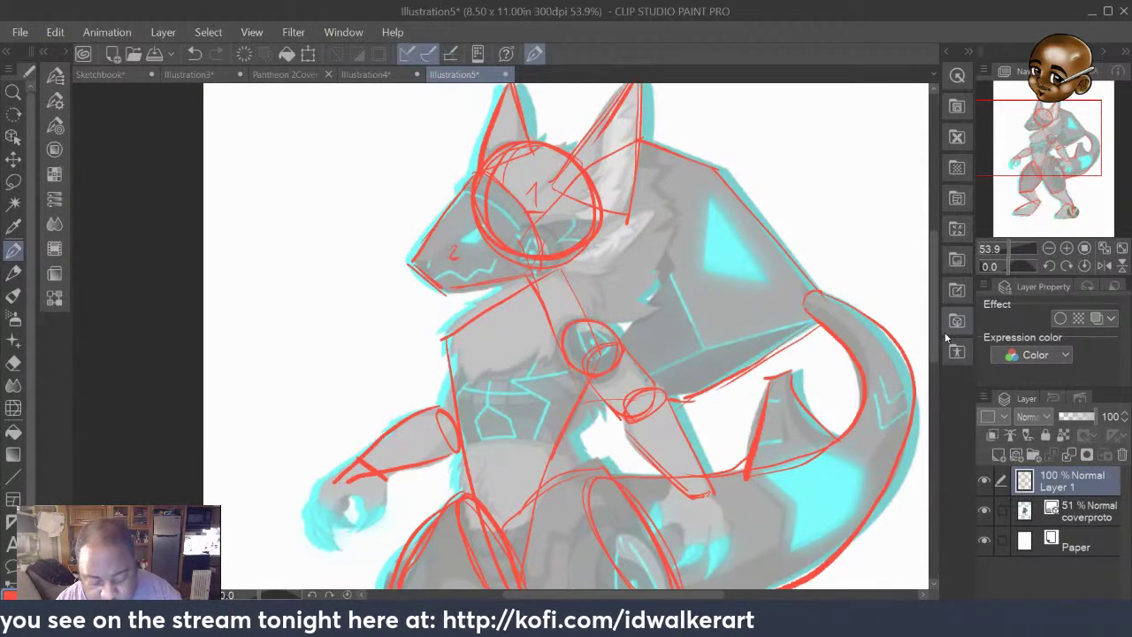
Hide the coverproto layer and set the drawing color to the blue 43A4FF
left_click(986, 510)
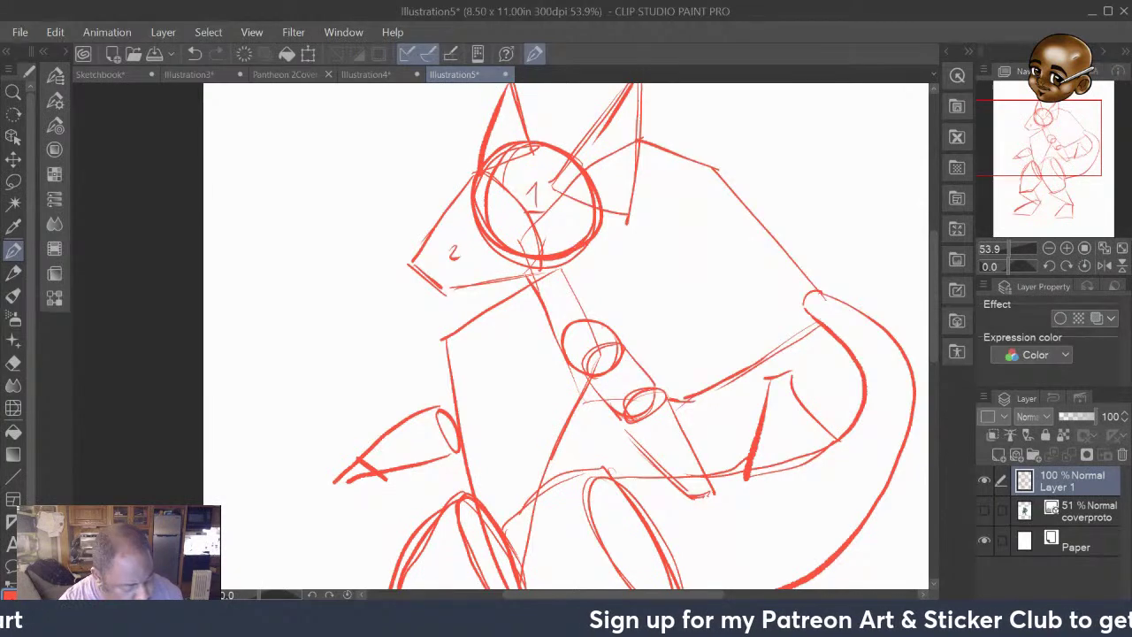
double_click(10, 596)
left_click(584, 338)
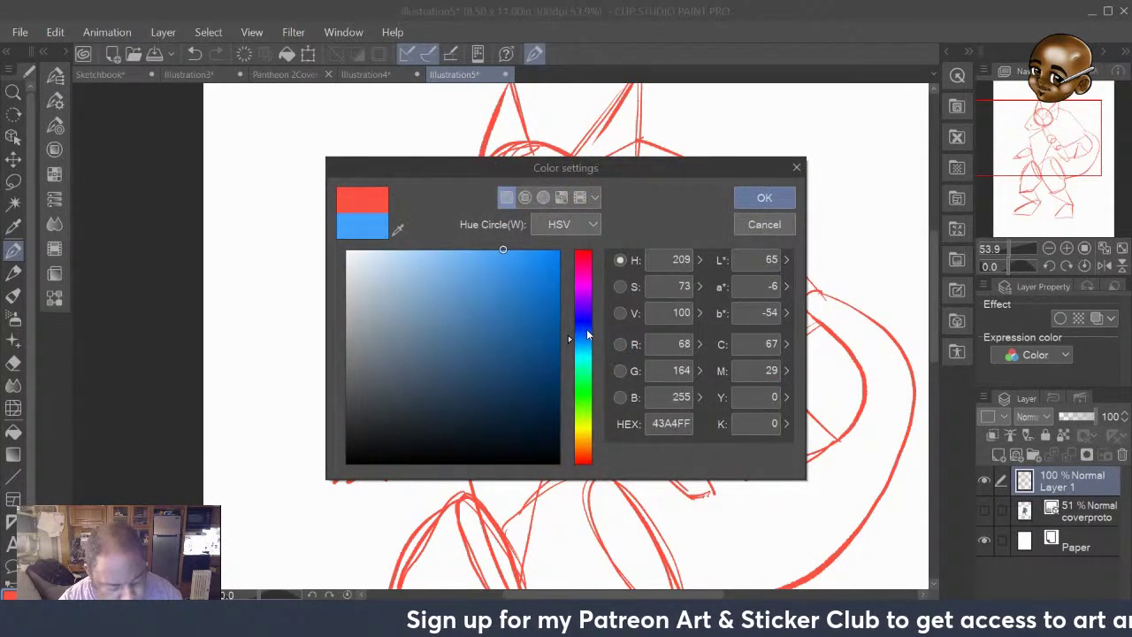
left_click(763, 198)
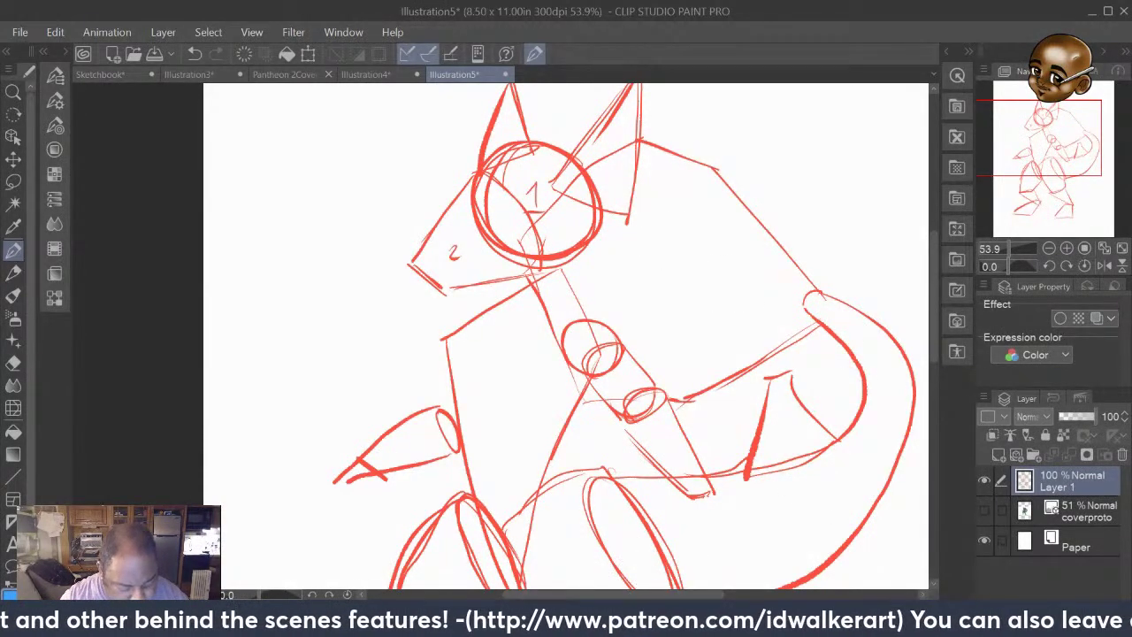
Draw blue contour lines around the head sphere, with curved verticals, a horizontal eye line and a small ellipse on its side
left_click_drag(583, 596, 582, 597)
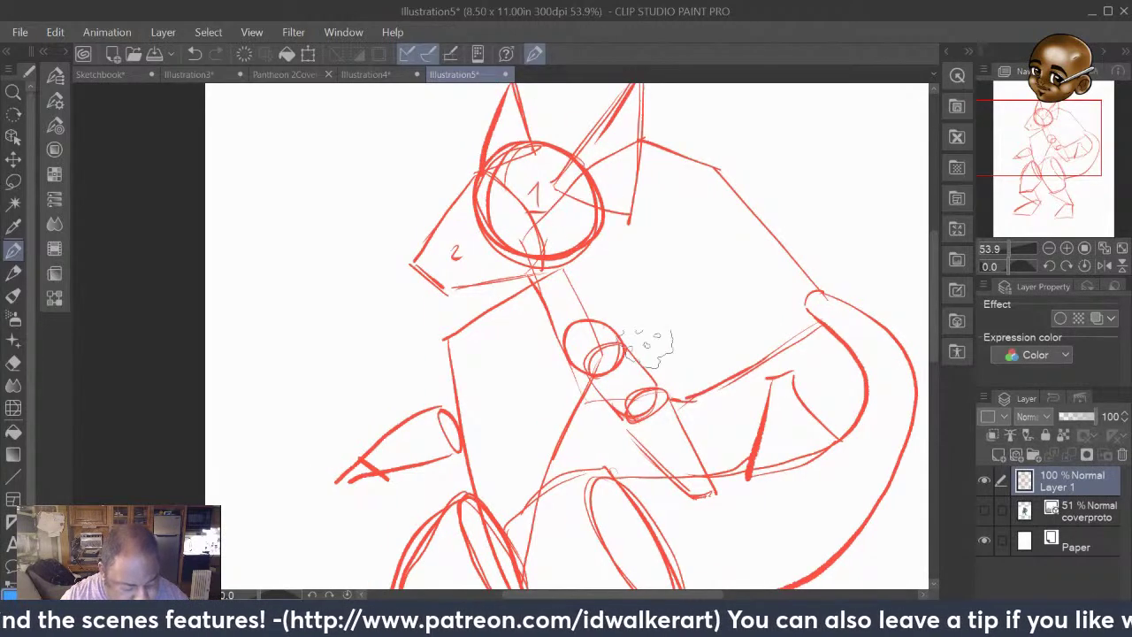
scroll(512, 174, "up", 2)
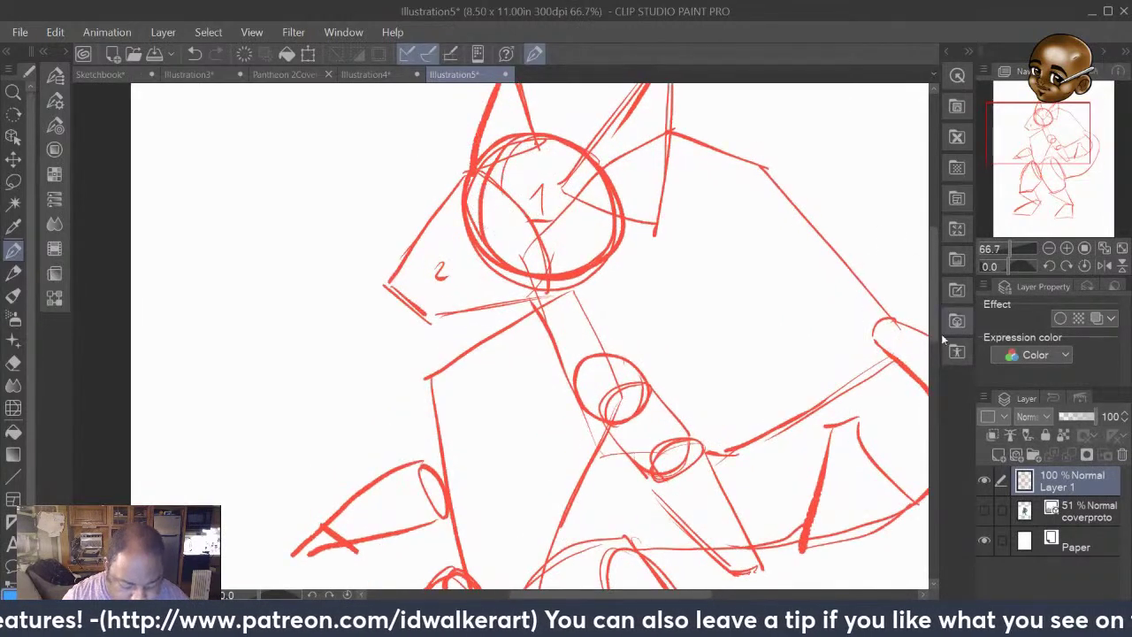
scroll(936, 319, "up", 3)
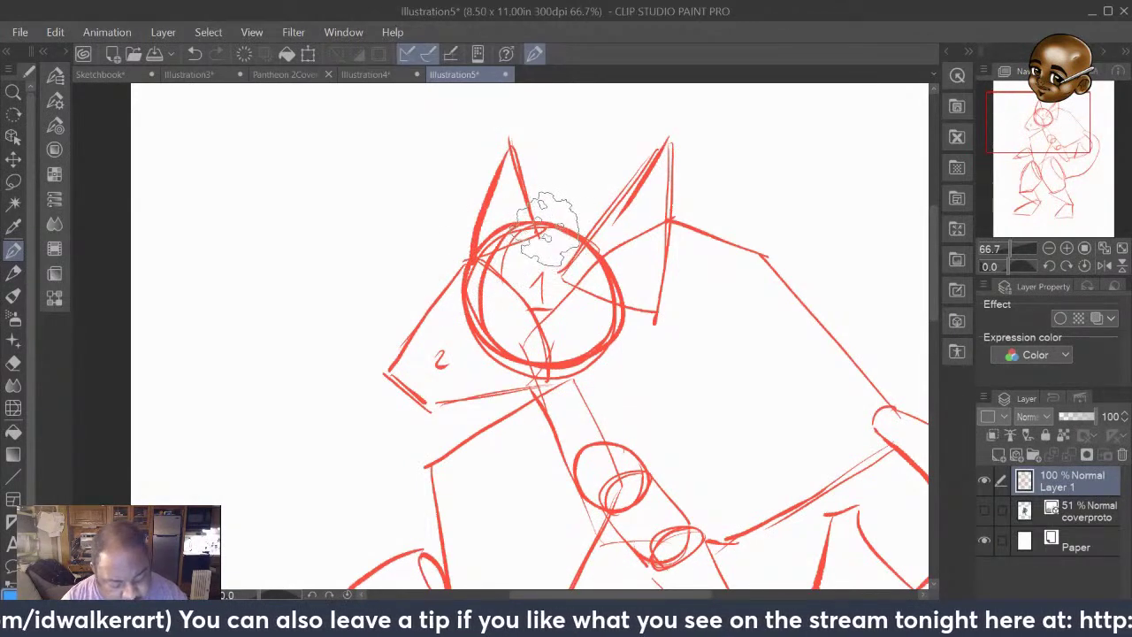
mouse_move(546, 227)
left_mouse_down()
mouse_move(573, 334)
mouse_move(566, 259)
mouse_move(563, 371)
left_mouse_up()
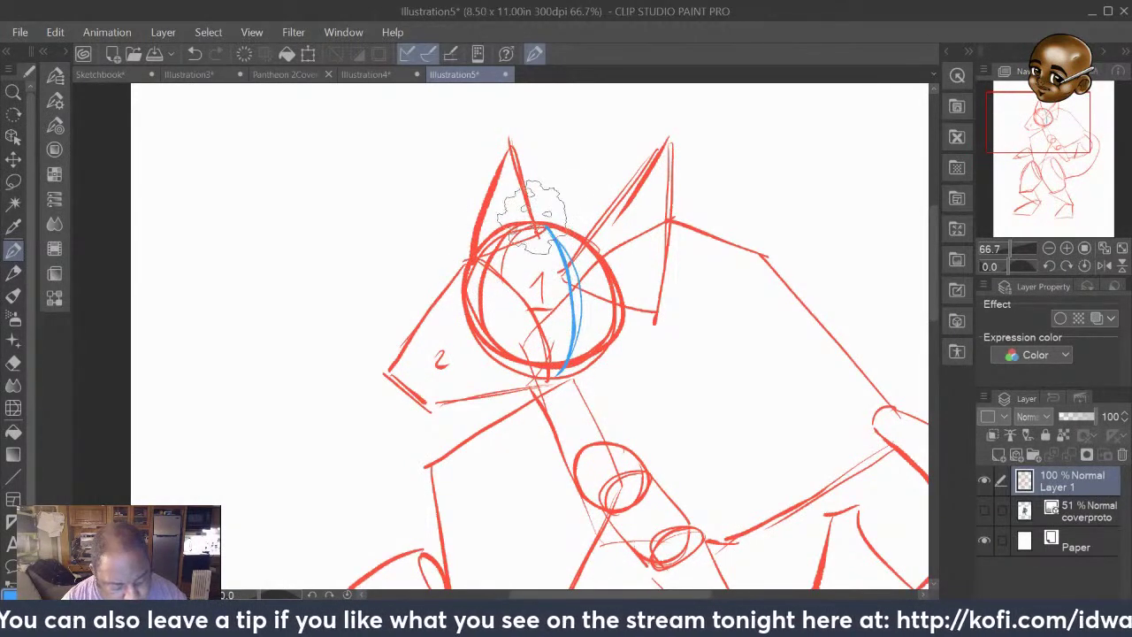
mouse_move(548, 228)
left_mouse_down()
mouse_move(575, 264)
mouse_move(558, 375)
left_mouse_up()
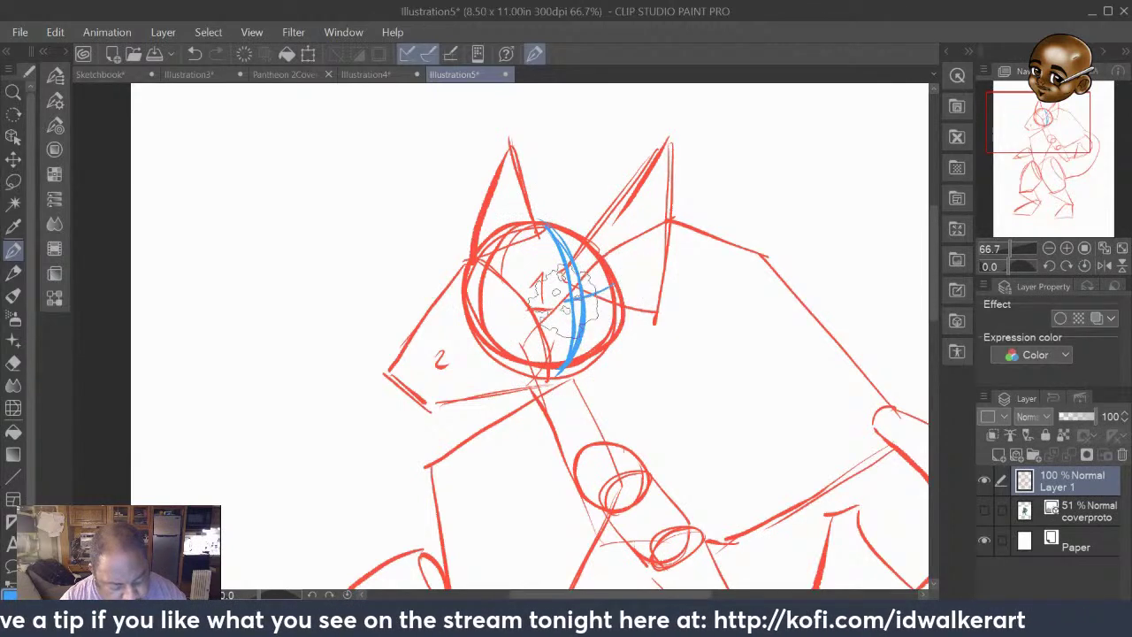
mouse_move(611, 287)
left_mouse_down()
mouse_move(482, 300)
mouse_move(579, 296)
mouse_move(555, 275)
mouse_move(561, 308)
left_mouse_up()
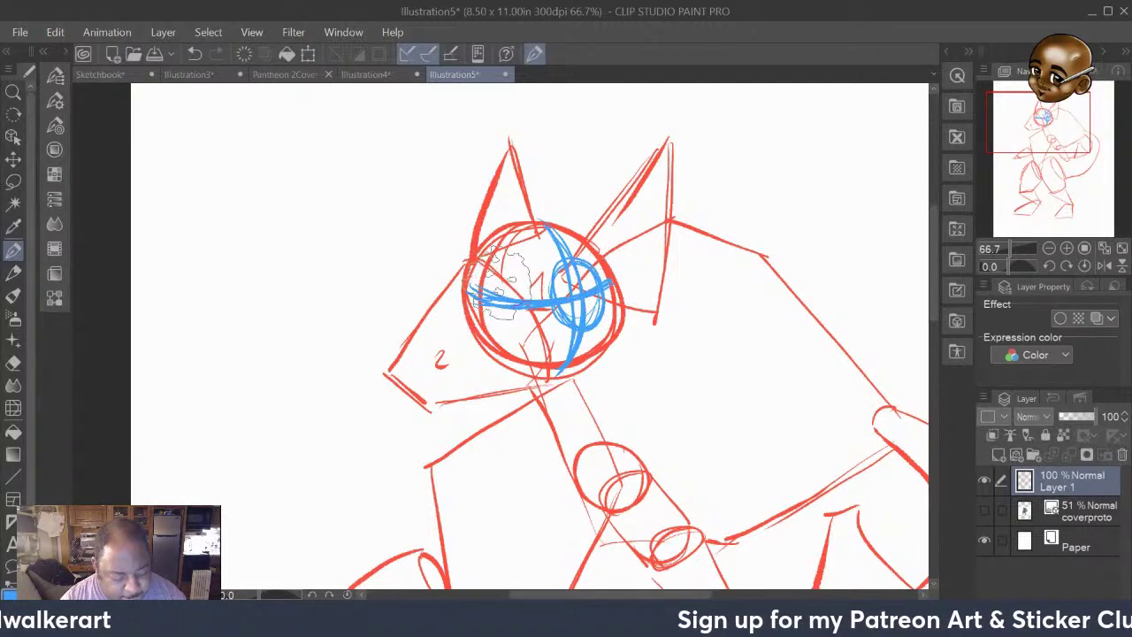
mouse_move(495, 239)
left_mouse_down()
mouse_move(513, 363)
mouse_move(491, 301)
mouse_move(495, 239)
mouse_move(491, 349)
mouse_move(509, 363)
mouse_move(477, 314)
mouse_move(499, 239)
mouse_move(482, 314)
mouse_move(539, 385)
left_mouse_up()
mouse_move(459, 291)
left_mouse_down()
mouse_move(519, 306)
mouse_move(597, 293)
left_mouse_up()
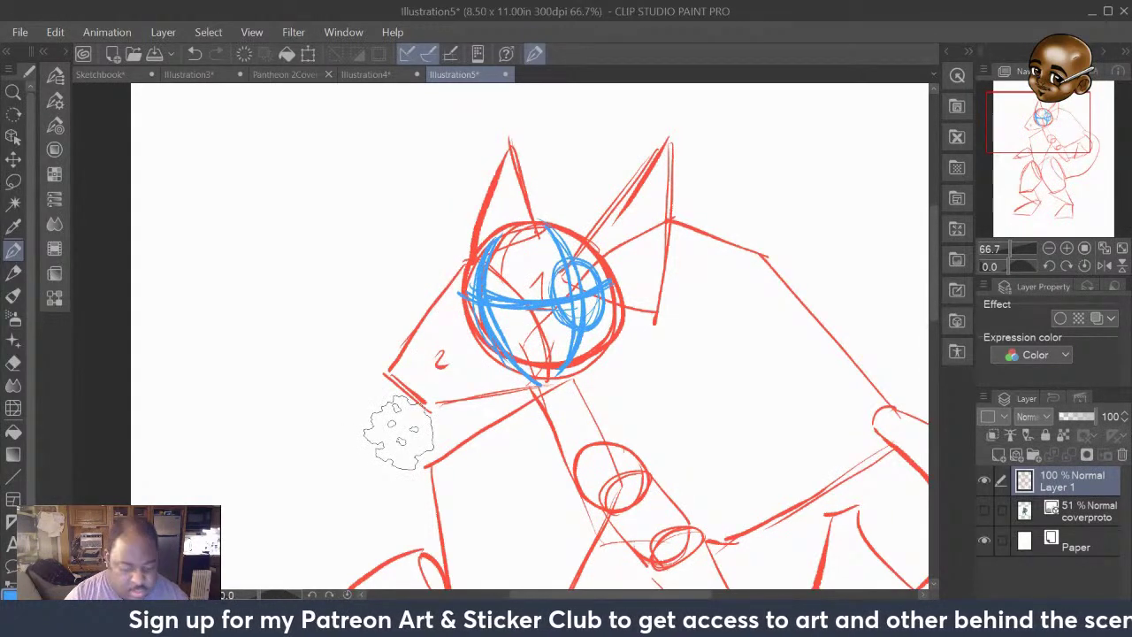
left_click_drag(462, 282, 539, 274)
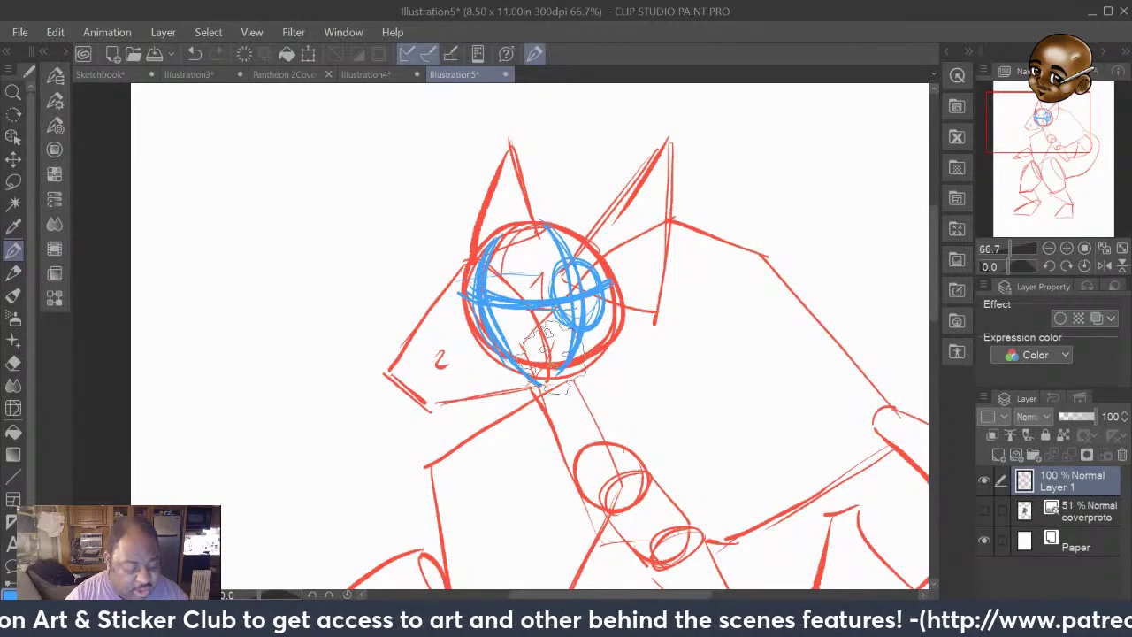
Build the muzzle over the red wedge in blue with top and side plane edges, wrapping cross-contours and an oval snout tip
mouse_move(473, 261)
left_mouse_down()
mouse_move(400, 338)
mouse_move(384, 381)
left_mouse_up()
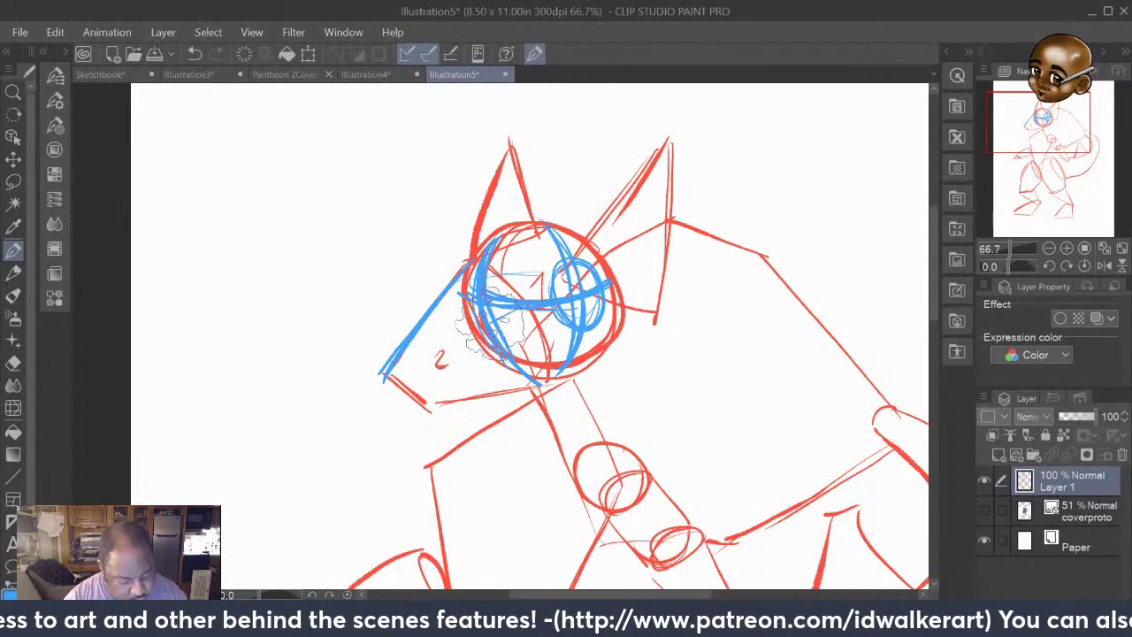
left_click_drag(489, 325, 408, 379)
left_click_drag(520, 310, 407, 384)
left_click_drag(482, 333, 408, 387)
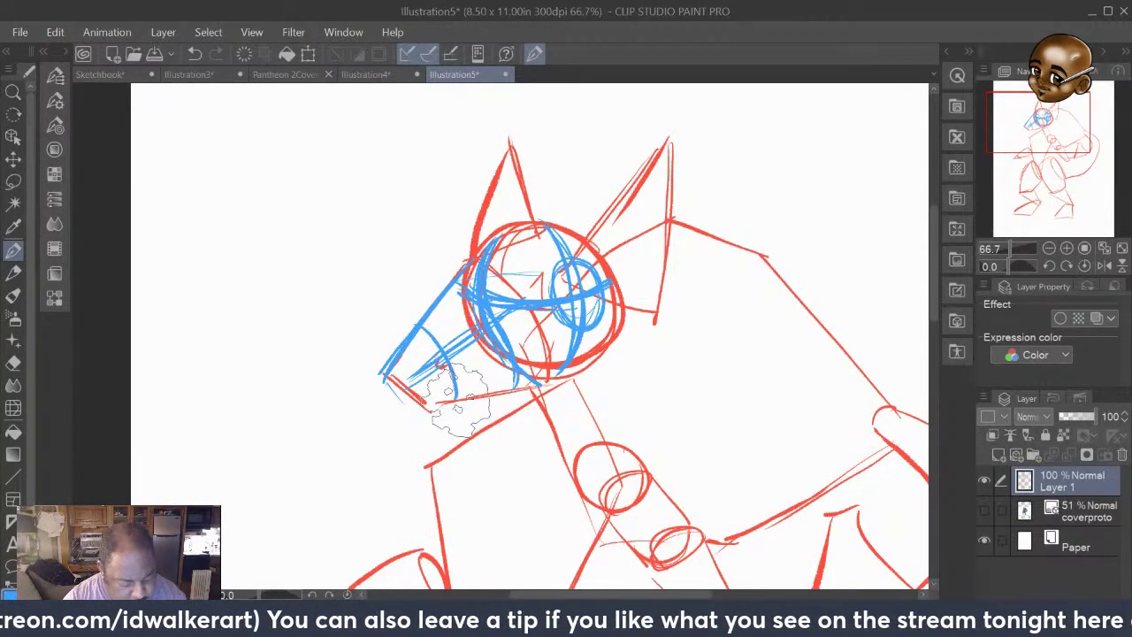
left_click_drag(416, 331, 471, 396)
left_click_drag(416, 332, 463, 406)
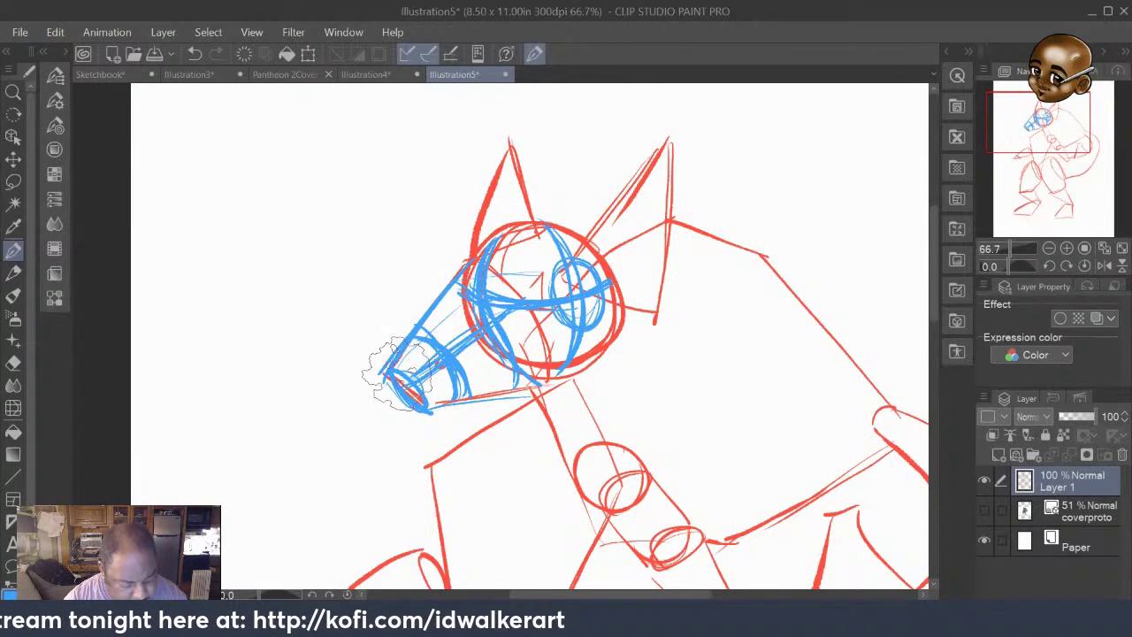
mouse_move(401, 372)
left_mouse_down()
mouse_move(439, 297)
mouse_move(464, 299)
left_mouse_up()
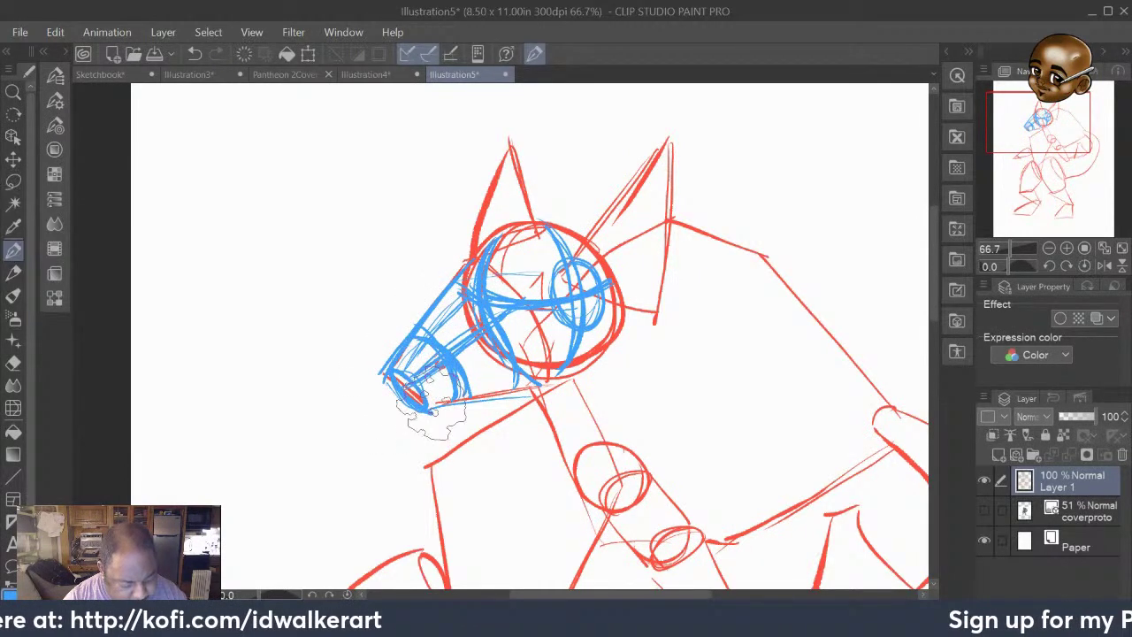
left_click_drag(429, 395, 506, 381)
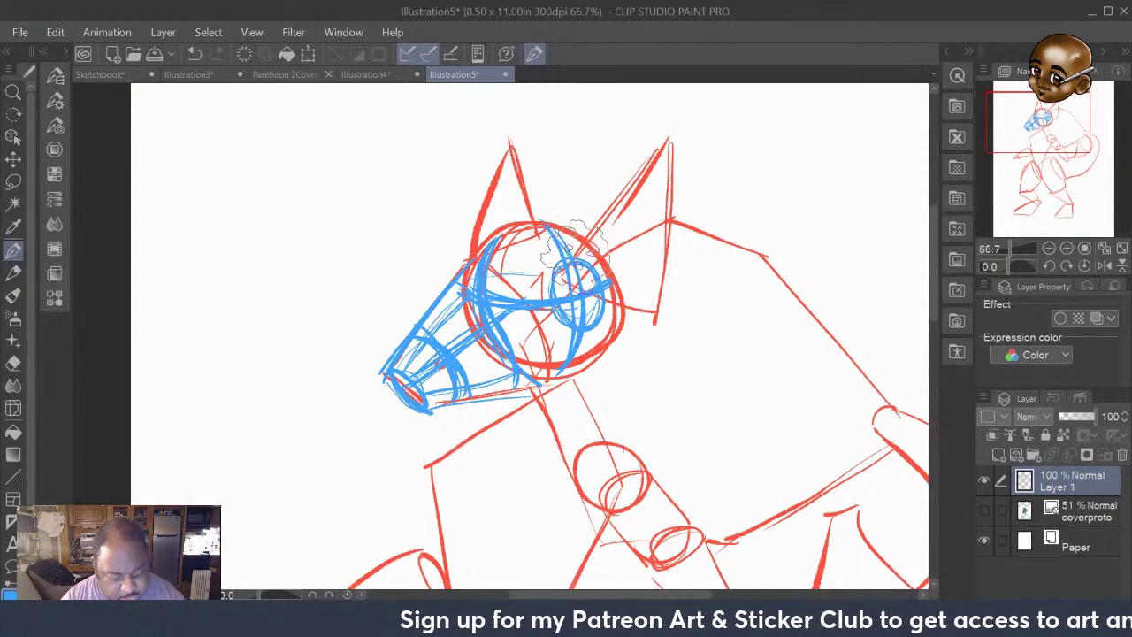
Outline both pointed ears in blue over the red triangles, including the base of the ear nearer the back
left_click_drag(577, 258, 655, 152)
mouse_move(607, 216)
left_mouse_down()
mouse_move(671, 134)
mouse_move(674, 302)
left_mouse_up()
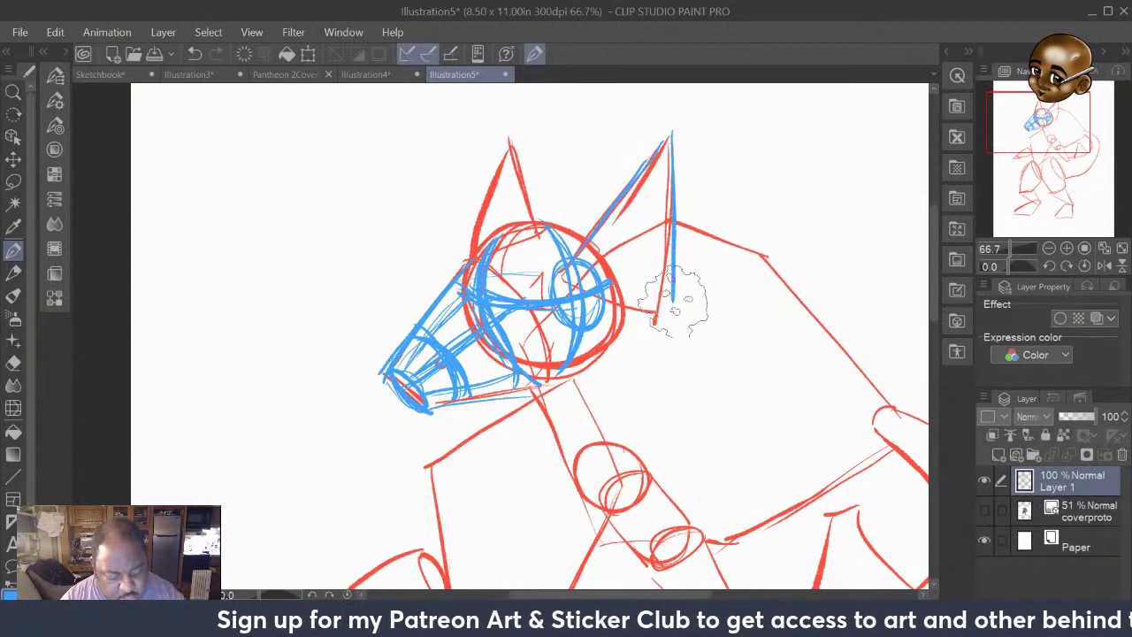
left_click_drag(674, 212, 671, 311)
left_click_drag(662, 312, 612, 293)
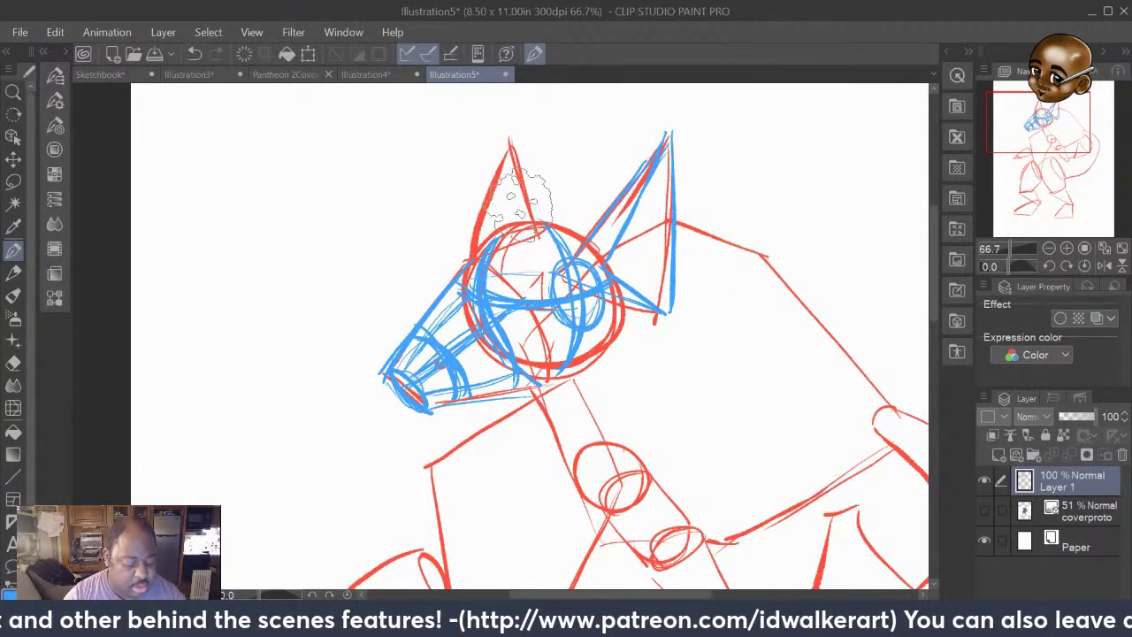
left_click_drag(500, 142, 466, 257)
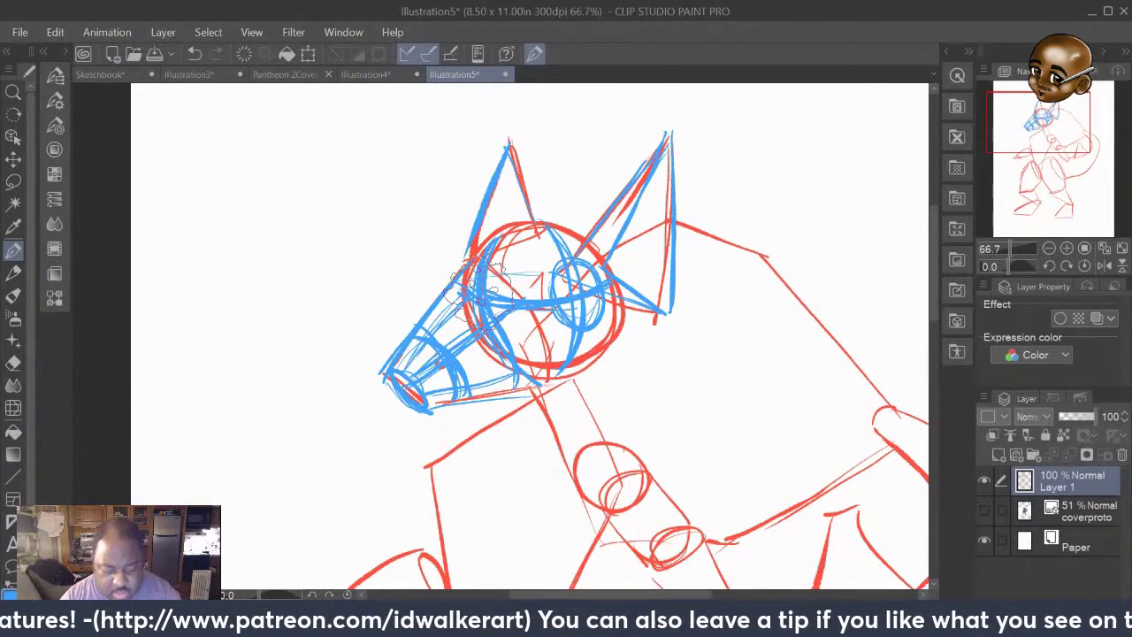
left_click_drag(934, 299, 934, 353)
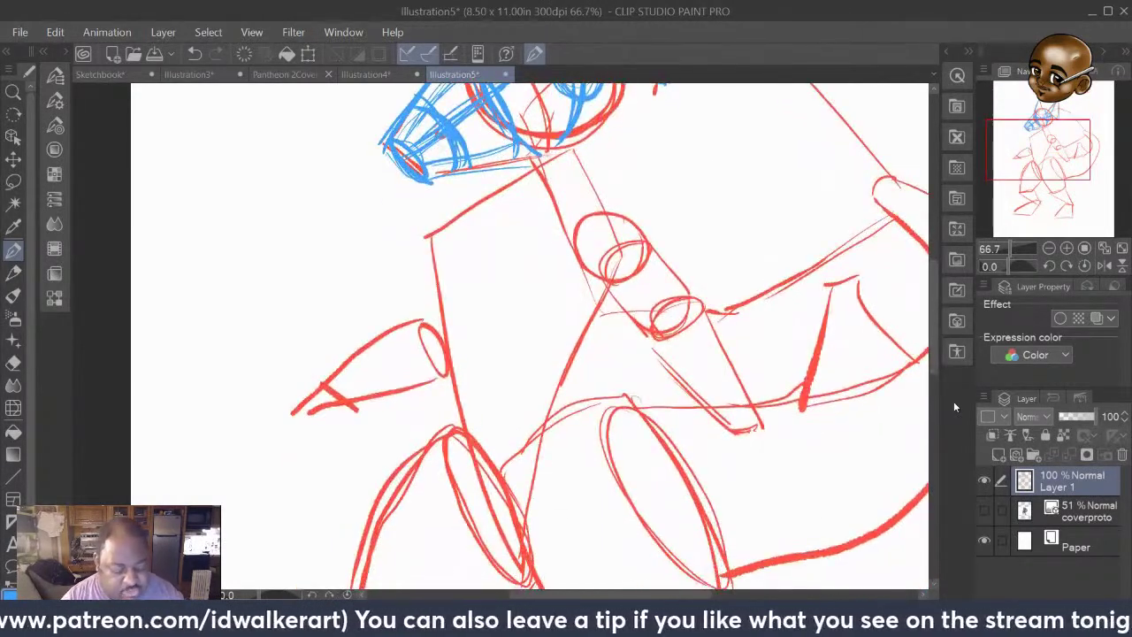
left_click_drag(506, 186, 506, 478)
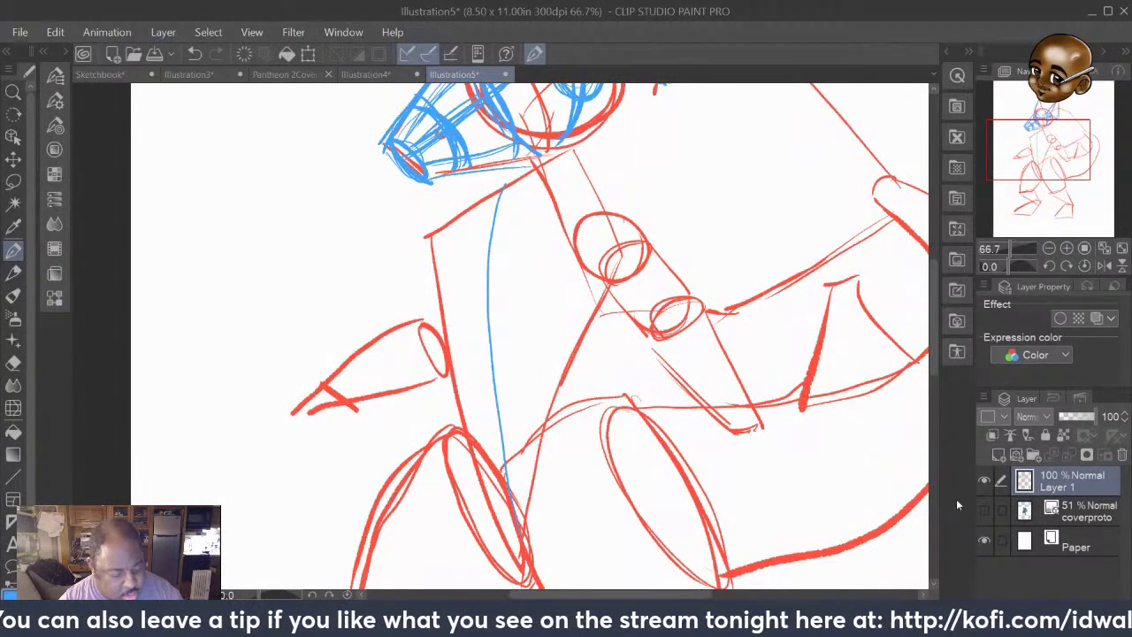
key("ctrl+z")
left_click_drag(470, 196, 488, 467)
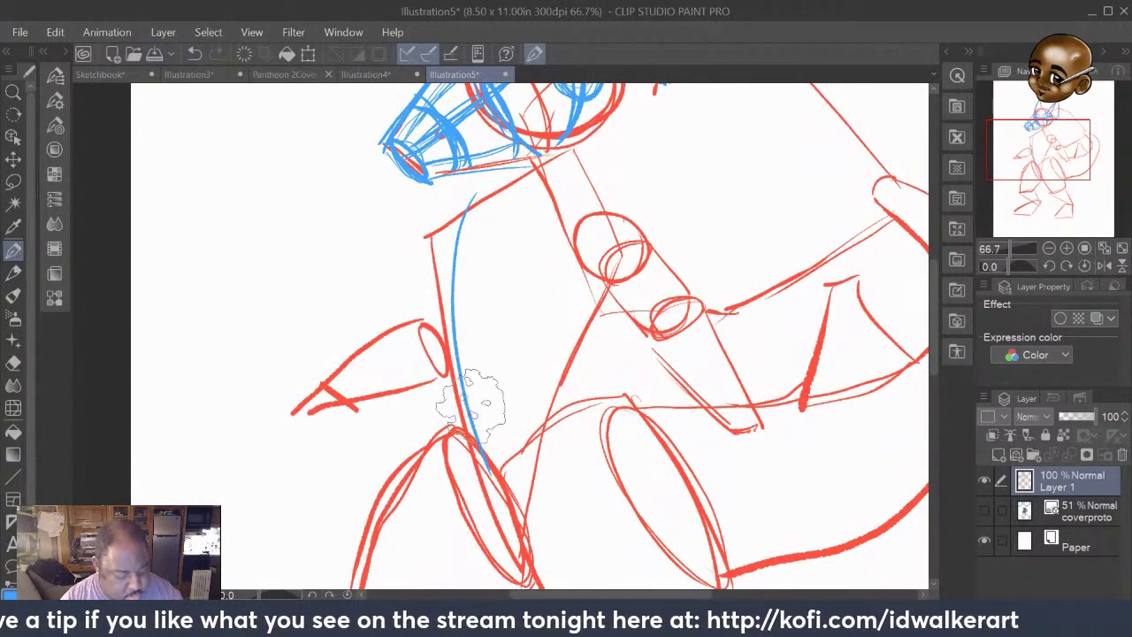
key("ctrl+z")
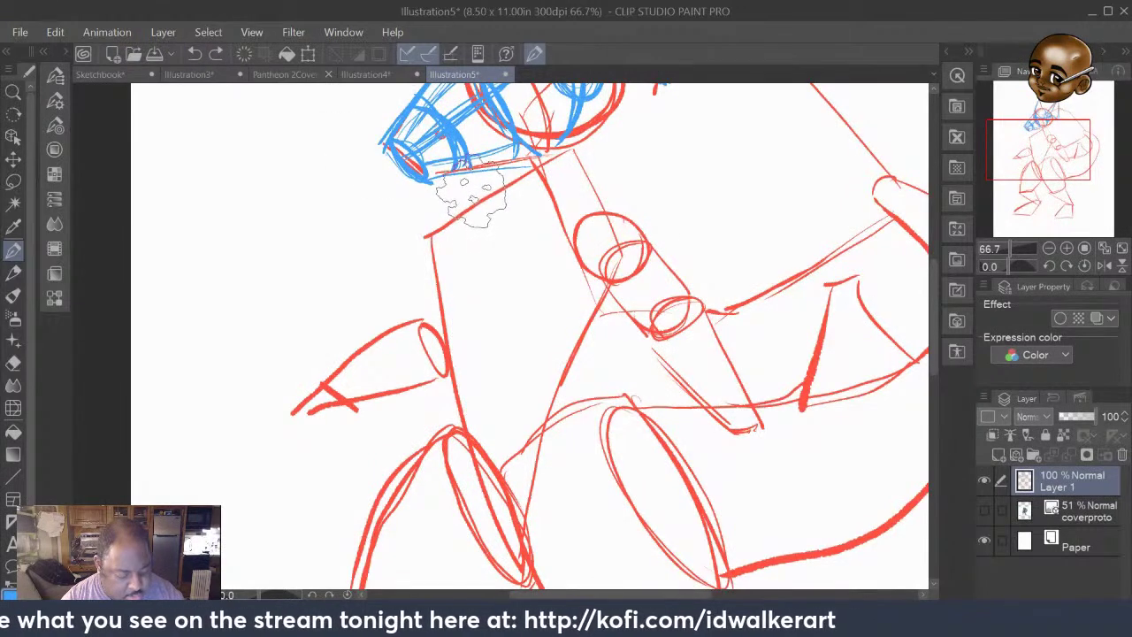
Draw a curved blue centerline down the torso, three horizontal cross-contours and a long side-plane line from the neck to the hip
mouse_move(469, 190)
left_mouse_down()
mouse_move(457, 254)
mouse_move(484, 477)
mouse_move(518, 548)
left_mouse_up()
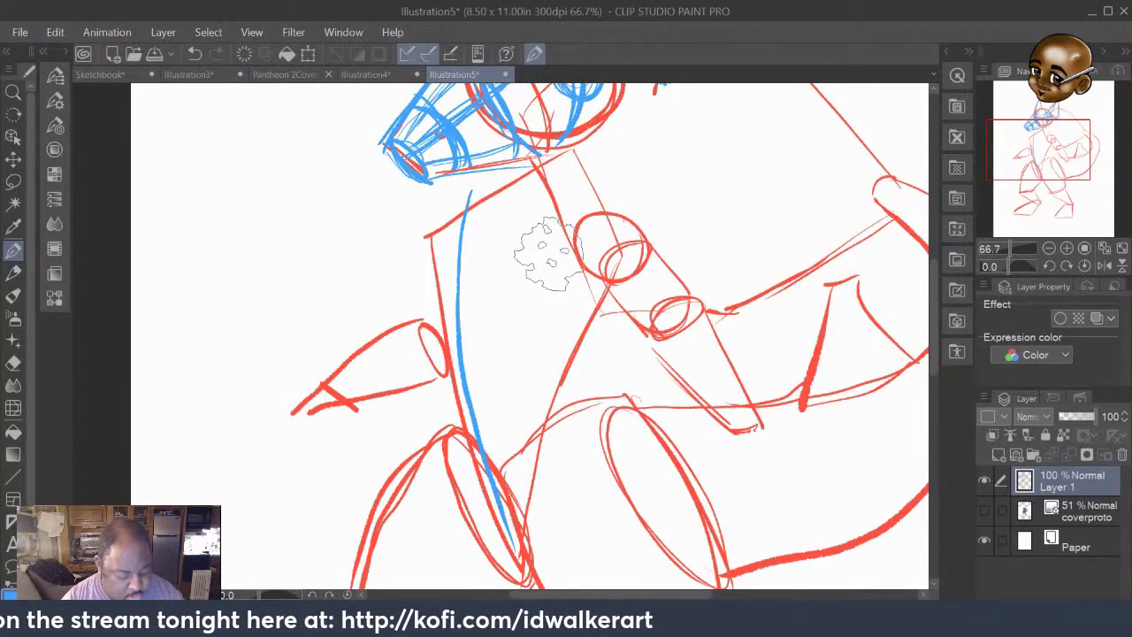
left_click_drag(429, 270, 584, 285)
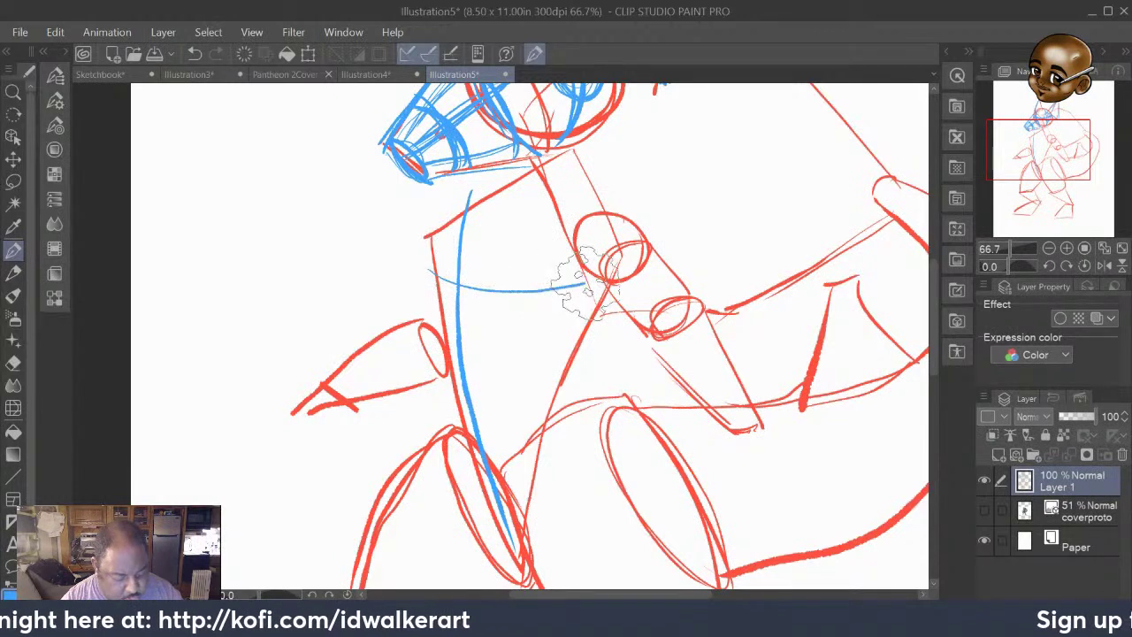
mouse_move(441, 352)
left_mouse_down()
mouse_move(545, 369)
mouse_move(570, 350)
left_mouse_up()
mouse_move(464, 445)
left_mouse_down()
mouse_move(515, 448)
mouse_move(540, 432)
left_mouse_up()
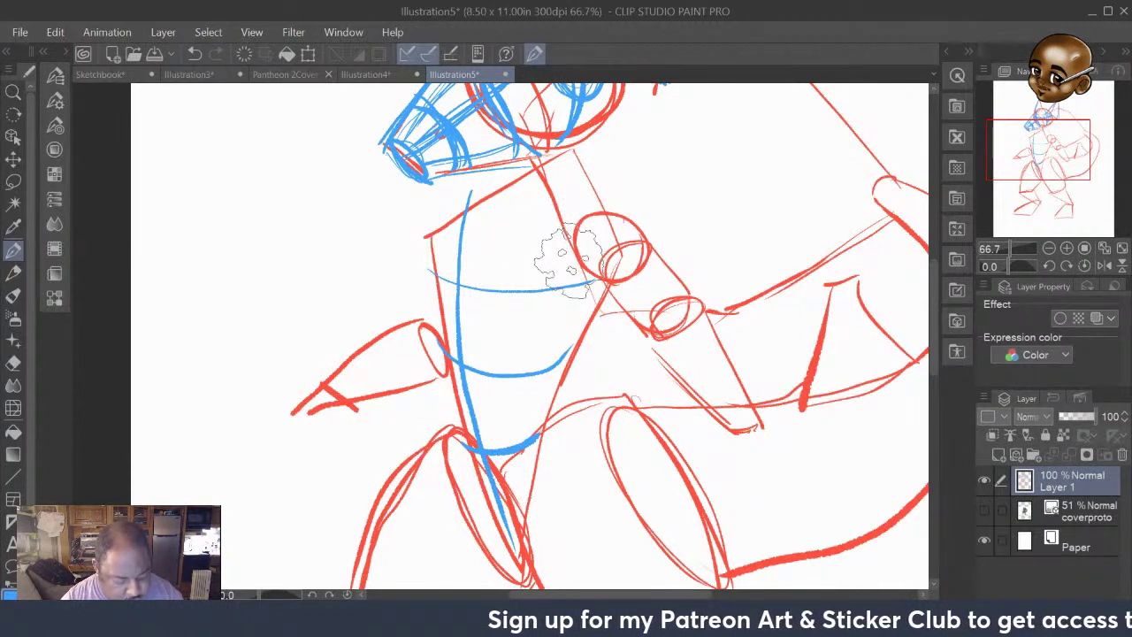
left_click_drag(566, 263, 535, 482)
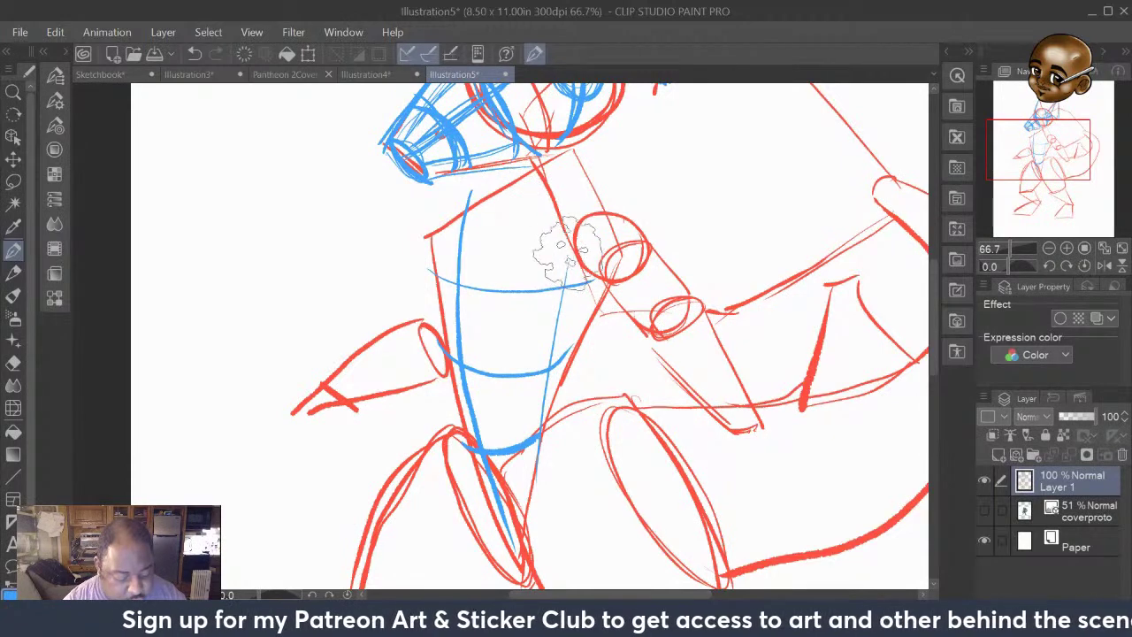
left_click_drag(575, 157, 533, 443)
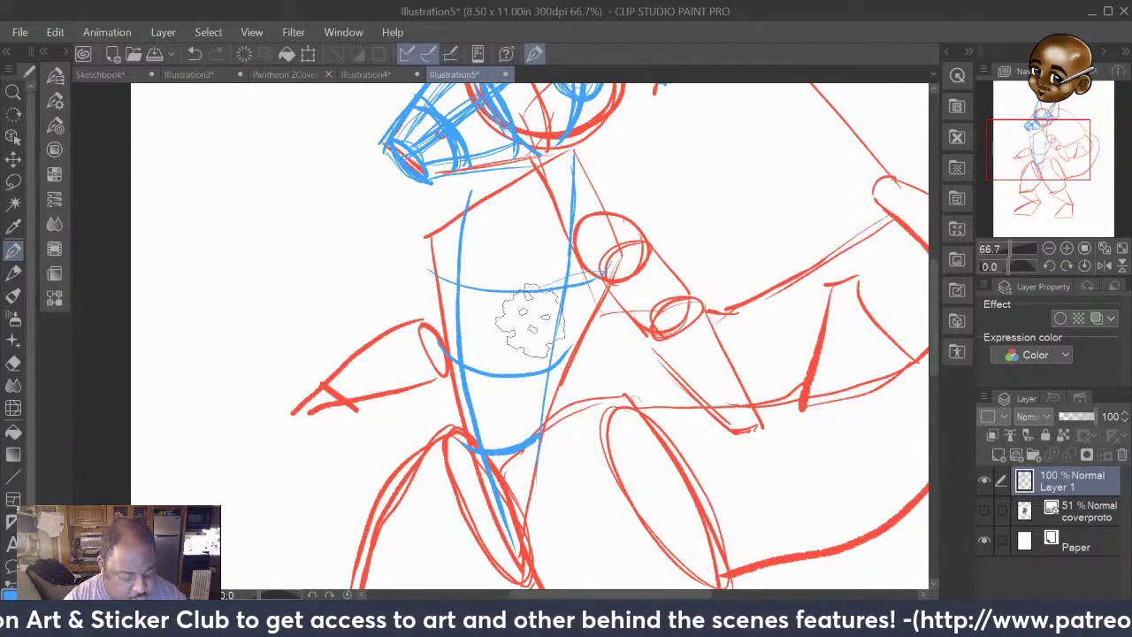
left_click_drag(564, 285, 525, 492)
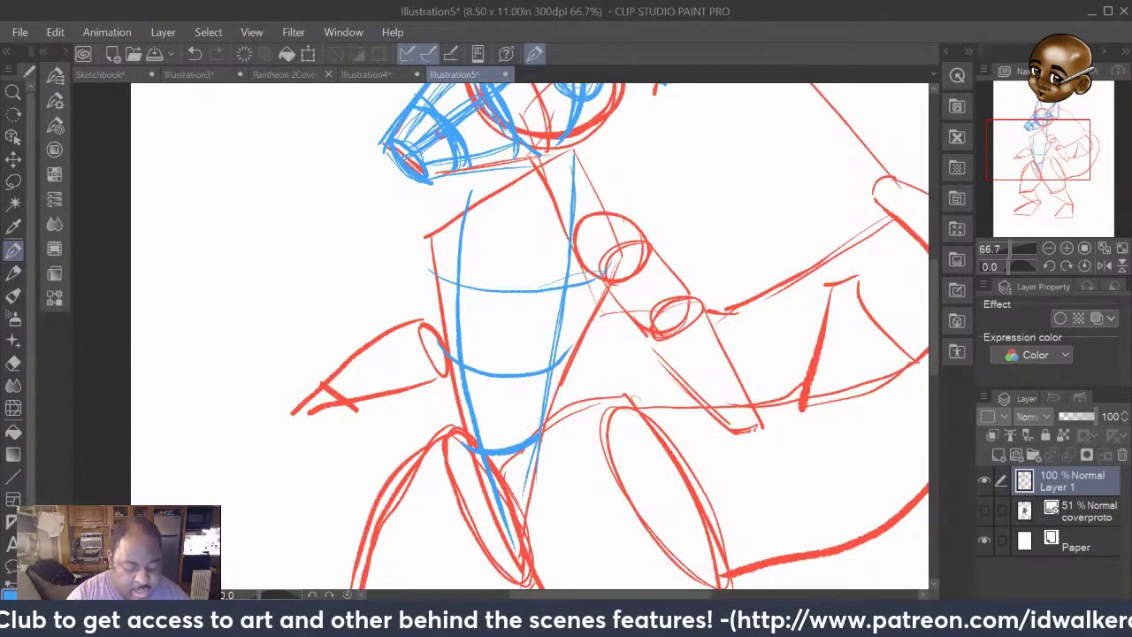
Add blue centerlines and curved cross-contours along both arms, and shape the rounded shoulder with contour lines
mouse_move(610, 257)
left_mouse_down()
mouse_move(670, 301)
mouse_move(636, 283)
mouse_move(663, 245)
mouse_move(619, 277)
mouse_move(641, 241)
left_mouse_up()
left_click_drag(687, 313, 749, 427)
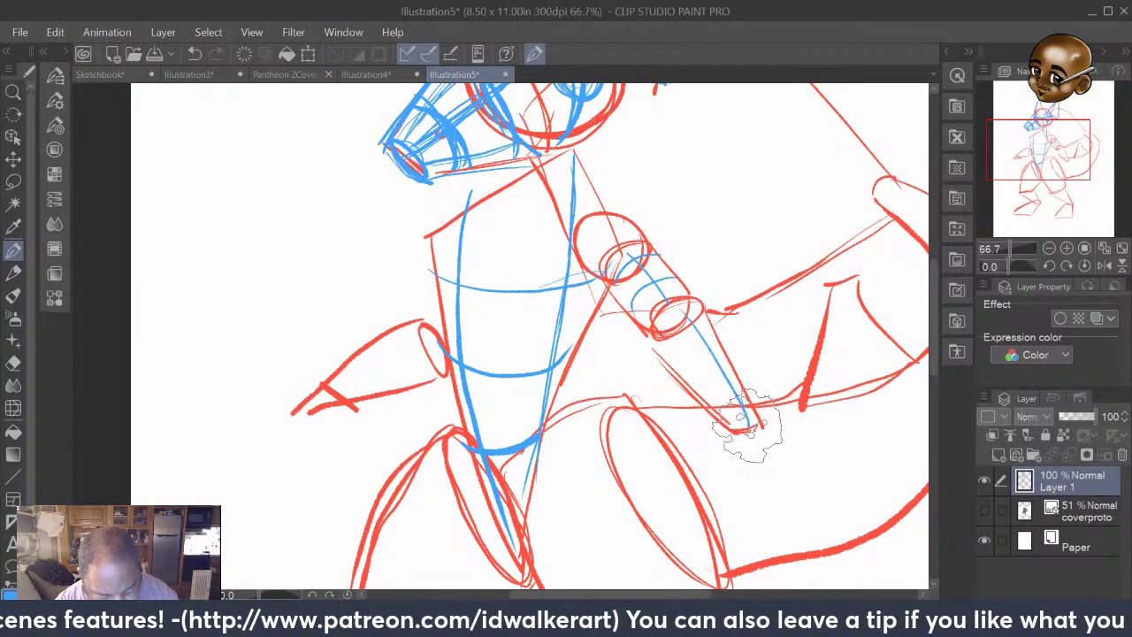
mouse_move(747, 380)
left_mouse_down()
mouse_move(721, 405)
mouse_move(709, 391)
mouse_move(727, 353)
mouse_move(688, 378)
mouse_move(721, 327)
left_mouse_up()
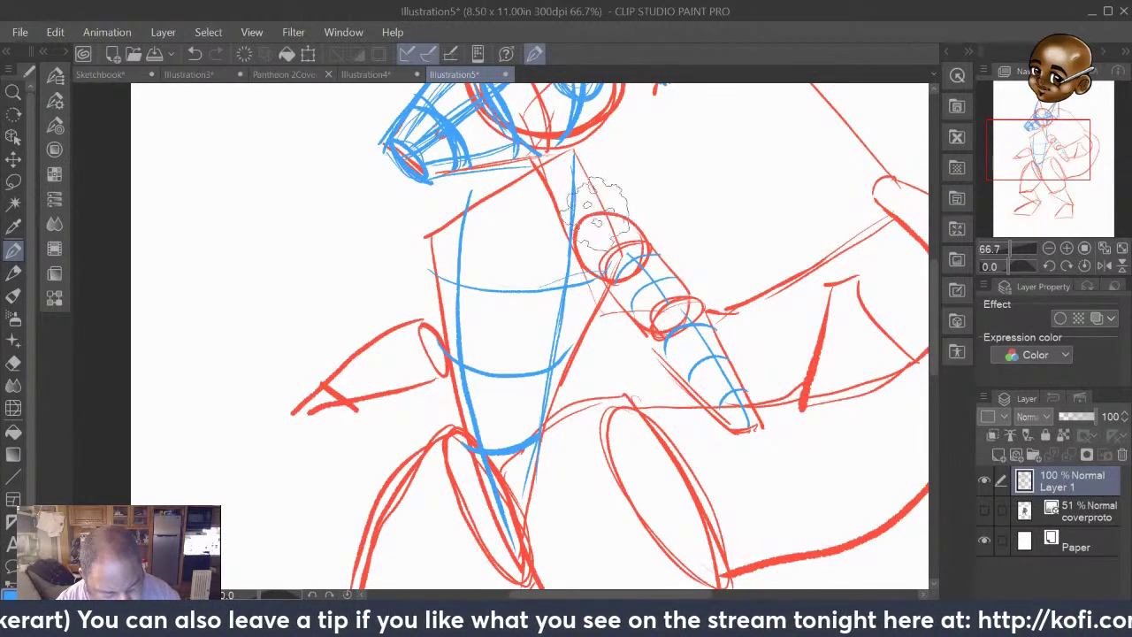
left_click_drag(592, 214, 628, 219)
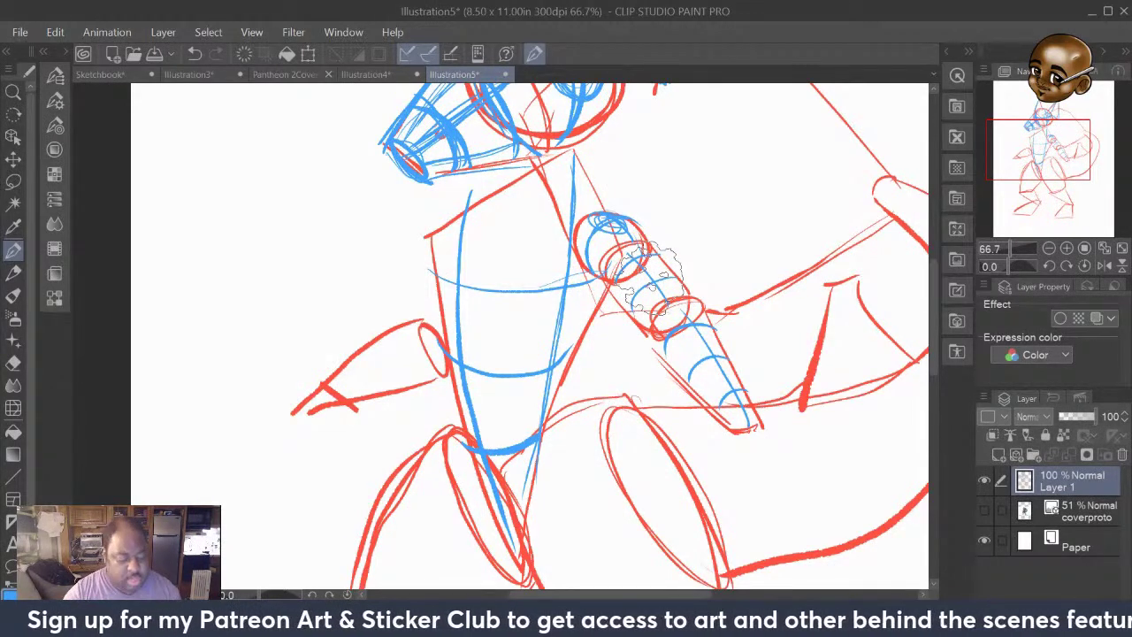
mouse_move(423, 354)
left_mouse_down()
mouse_move(335, 395)
mouse_move(418, 357)
mouse_move(419, 378)
left_mouse_up()
mouse_move(371, 346)
left_mouse_down()
mouse_move(393, 393)
mouse_move(339, 352)
mouse_move(368, 399)
left_mouse_up()
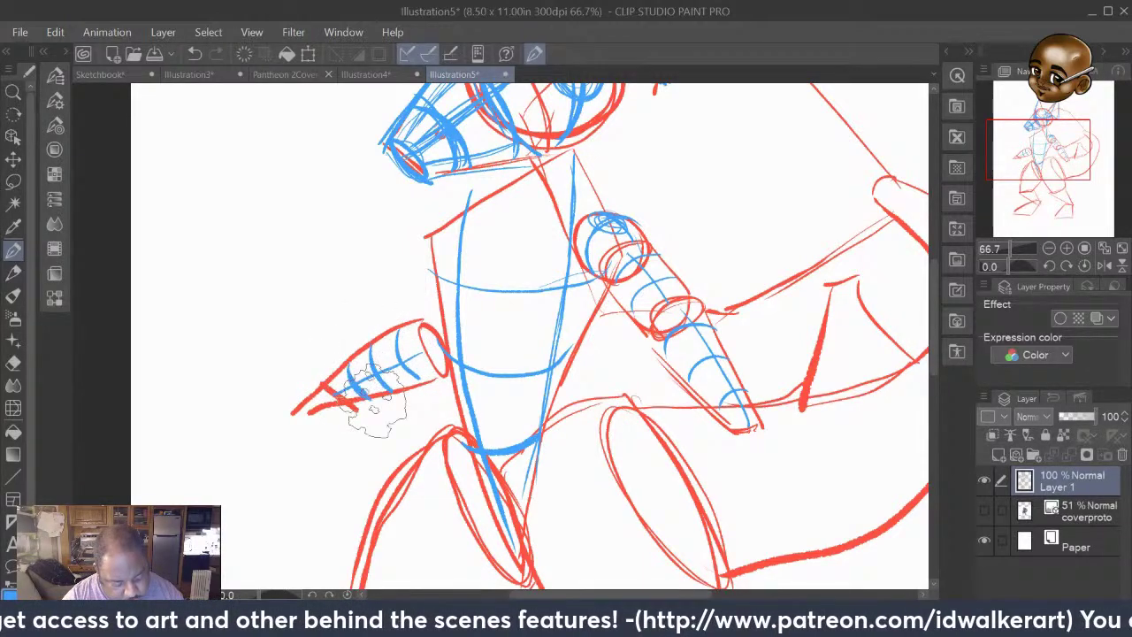
Draw a curved blue centerline along the tail and wrap cross-contours around it from the tip to the base at the hip
scroll(935, 310, "up", 3)
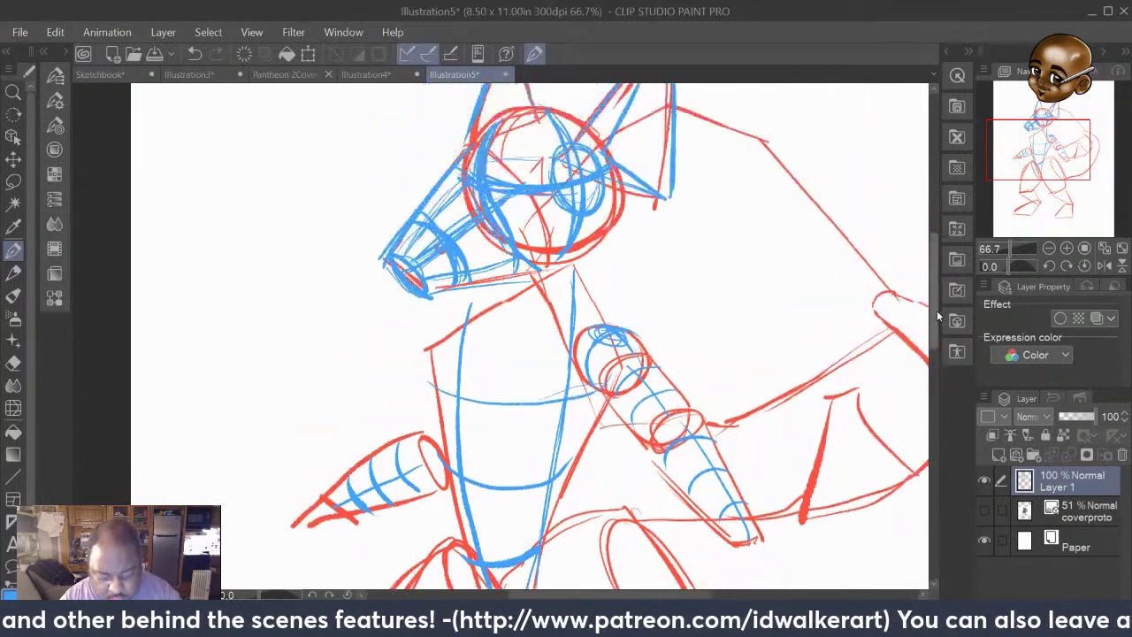
left_click_drag(542, 594, 592, 595)
mouse_move(932, 316)
left_mouse_down()
mouse_move(938, 361)
mouse_move(937, 334)
left_mouse_up()
mouse_move(665, 115)
left_mouse_down()
mouse_move(714, 152)
mouse_move(739, 236)
mouse_move(667, 348)
mouse_move(469, 426)
left_mouse_up()
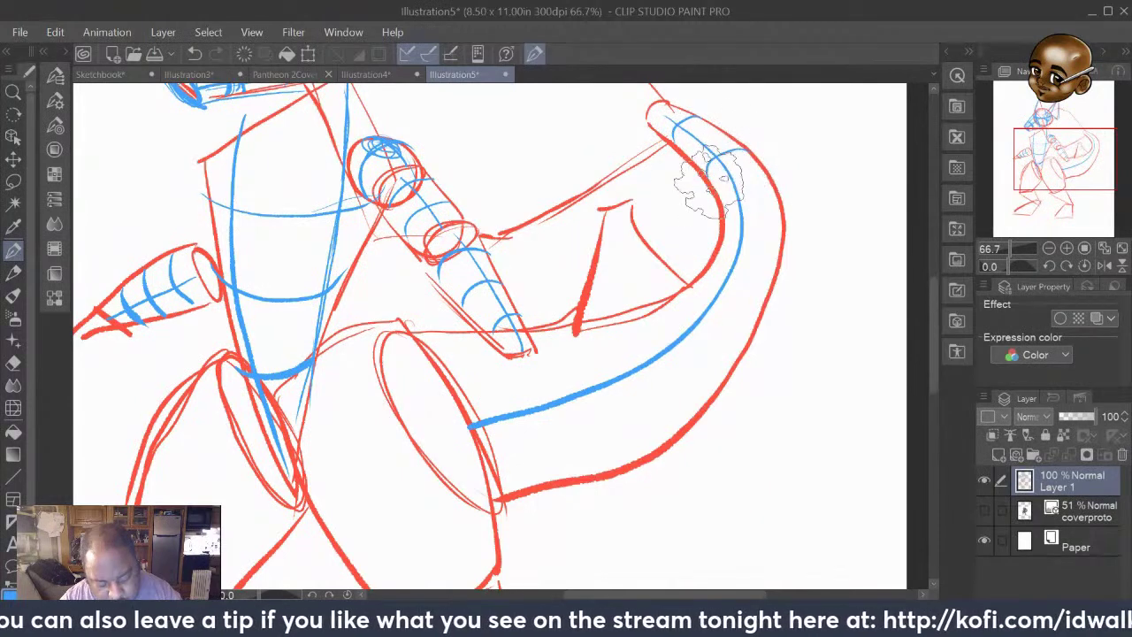
mouse_move(781, 235)
left_mouse_down()
mouse_move(747, 218)
mouse_move(718, 221)
left_mouse_up()
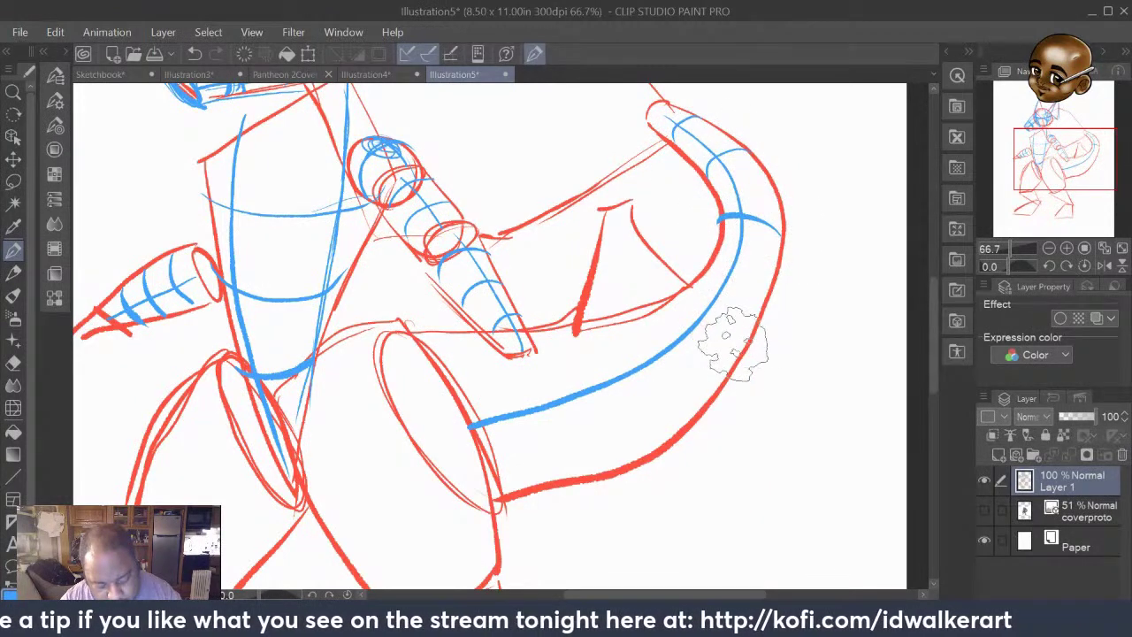
mouse_move(750, 343)
left_mouse_down()
mouse_move(743, 309)
mouse_move(696, 288)
left_mouse_up()
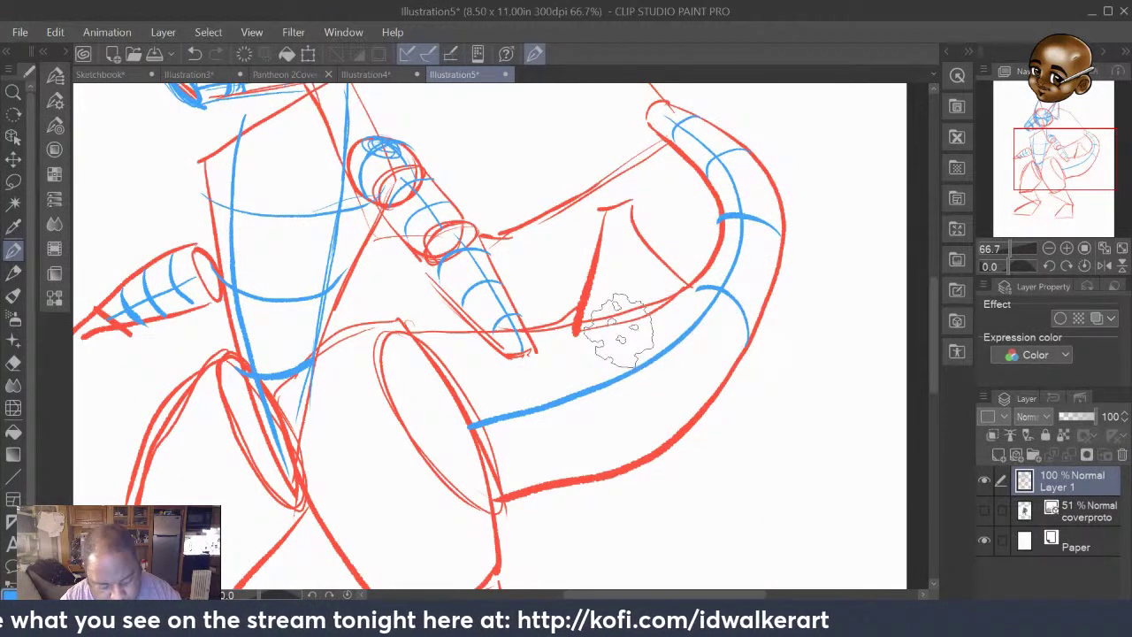
mouse_move(608, 326)
left_mouse_down()
mouse_move(663, 358)
mouse_move(656, 444)
left_mouse_up()
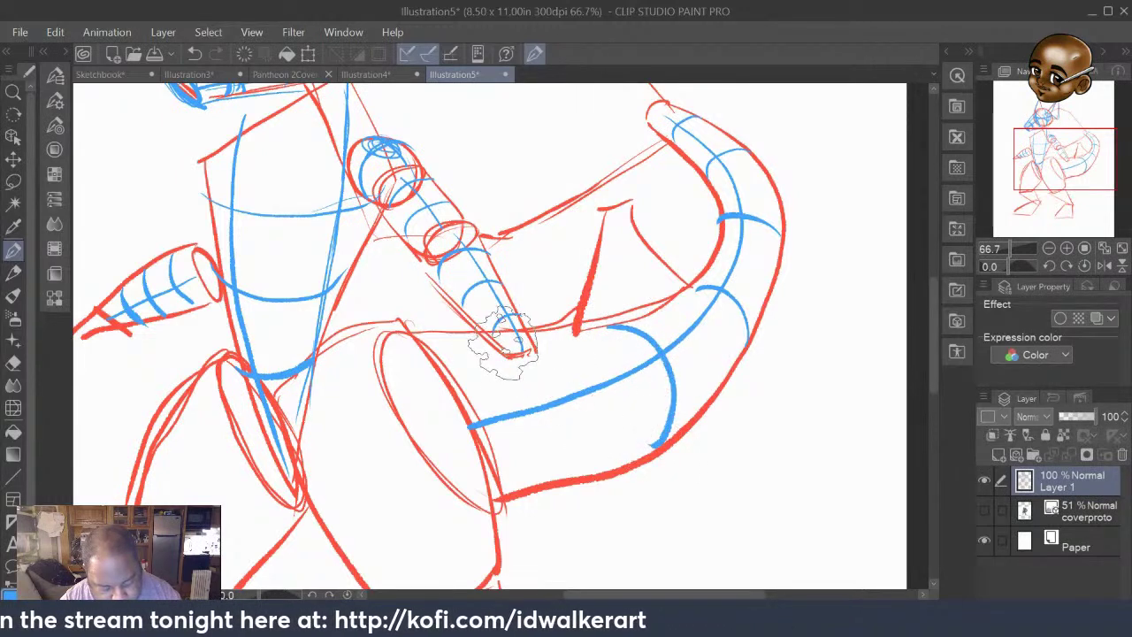
mouse_move(529, 330)
left_mouse_down()
mouse_move(568, 357)
mouse_move(582, 439)
mouse_move(546, 480)
left_mouse_up()
mouse_move(416, 339)
left_mouse_down()
mouse_move(474, 378)
mouse_move(506, 496)
left_mouse_up()
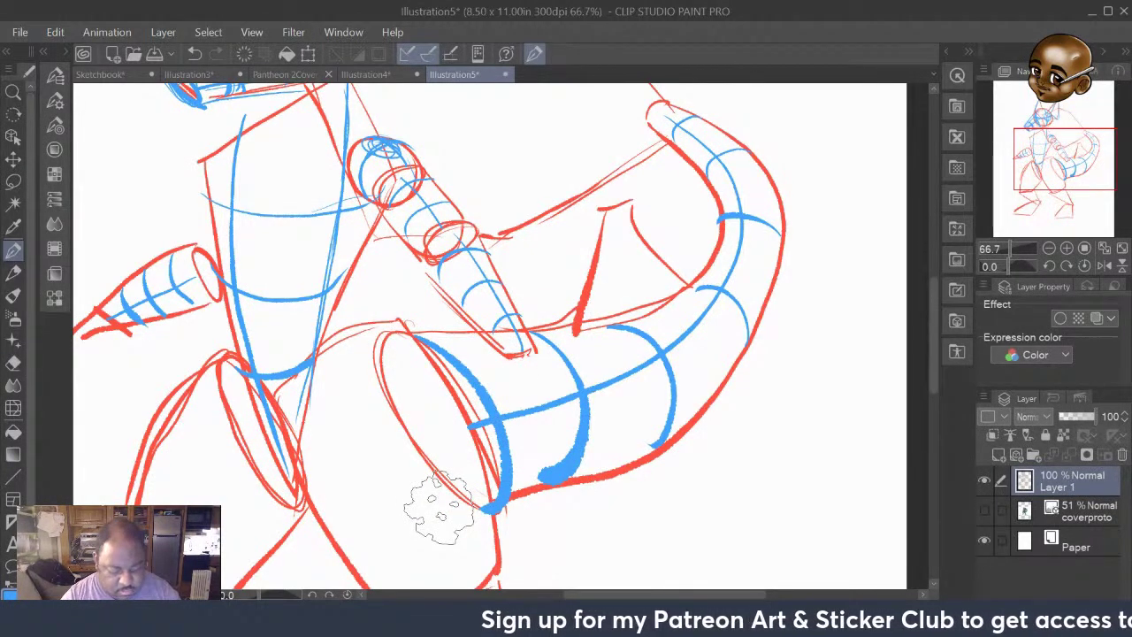
Draw a blue centerline down the thigh nearer the tail and wrap three curved cross-contours around it
left_click_drag(933, 359, 946, 416)
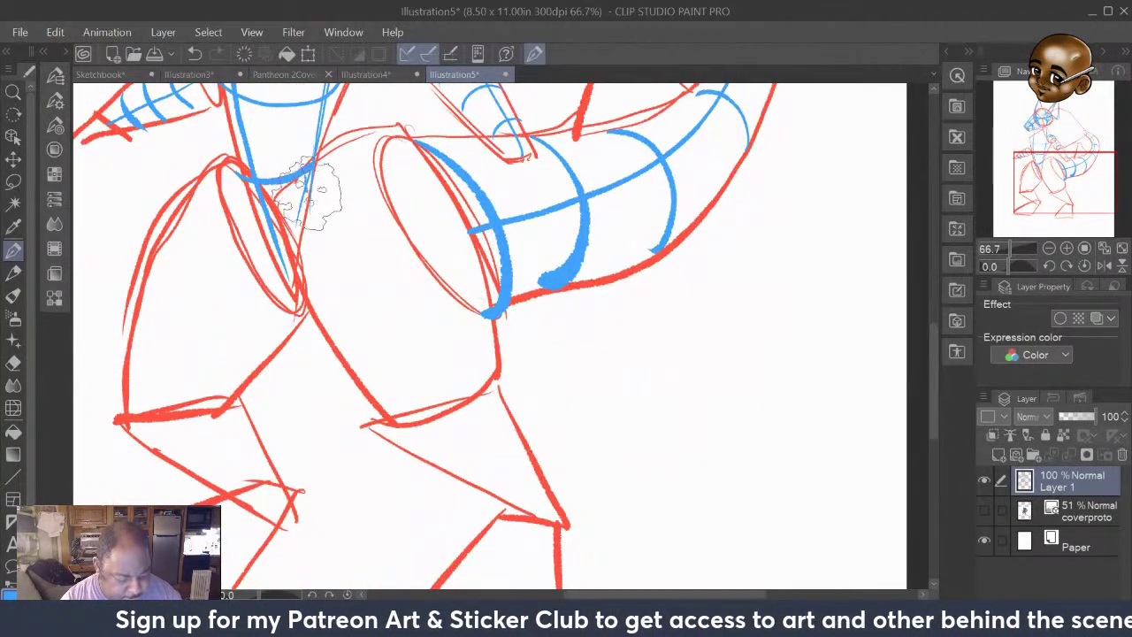
mouse_move(305, 208)
left_mouse_down()
mouse_move(368, 331)
mouse_move(429, 414)
left_mouse_up()
mouse_move(492, 315)
left_mouse_down()
mouse_move(435, 355)
mouse_move(333, 348)
left_mouse_up()
mouse_move(455, 232)
left_mouse_down()
mouse_move(419, 288)
mouse_move(317, 305)
left_mouse_up()
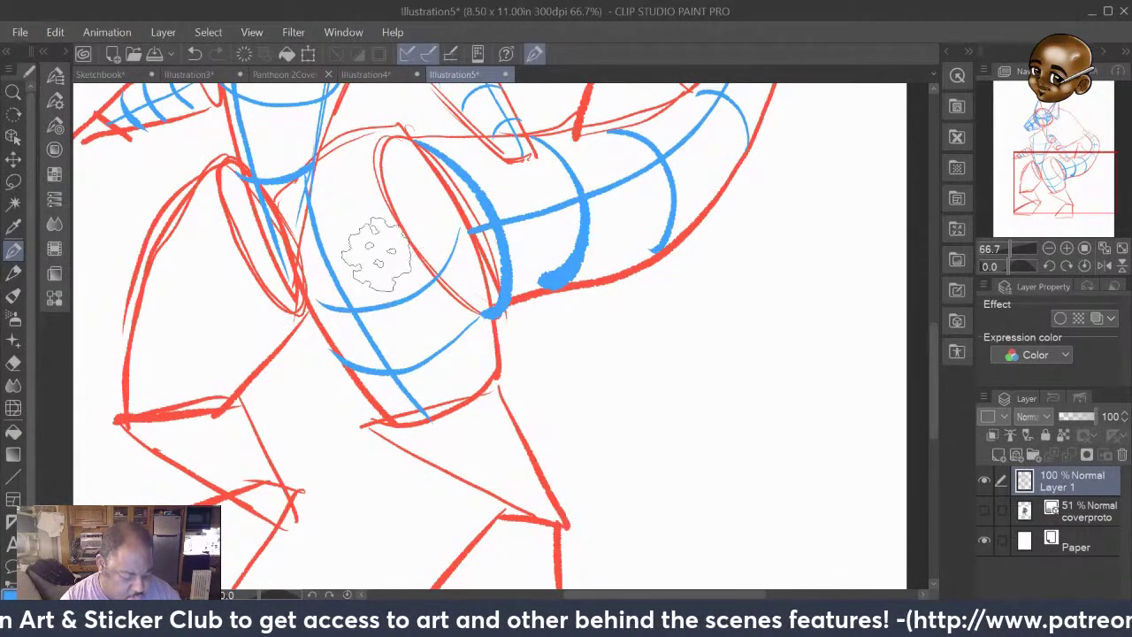
mouse_move(427, 177)
left_mouse_down()
mouse_move(393, 212)
mouse_move(314, 244)
left_mouse_up()
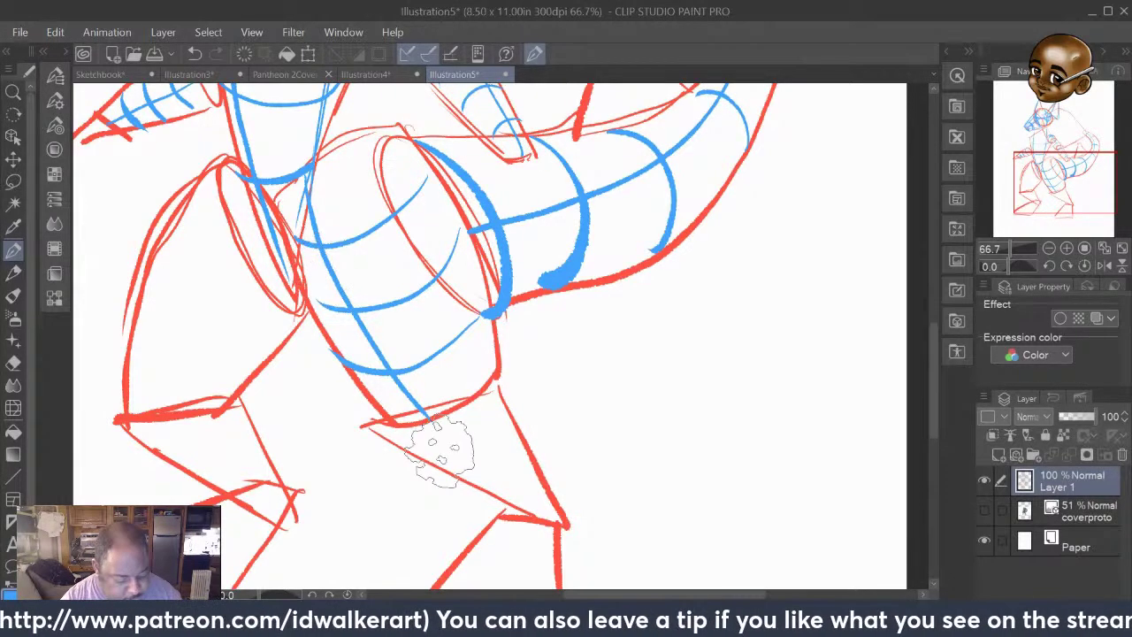
Add a blue centerline and curved cross-contours to the lower leg beneath that thigh, down to the ankle
left_click_drag(427, 417, 548, 525)
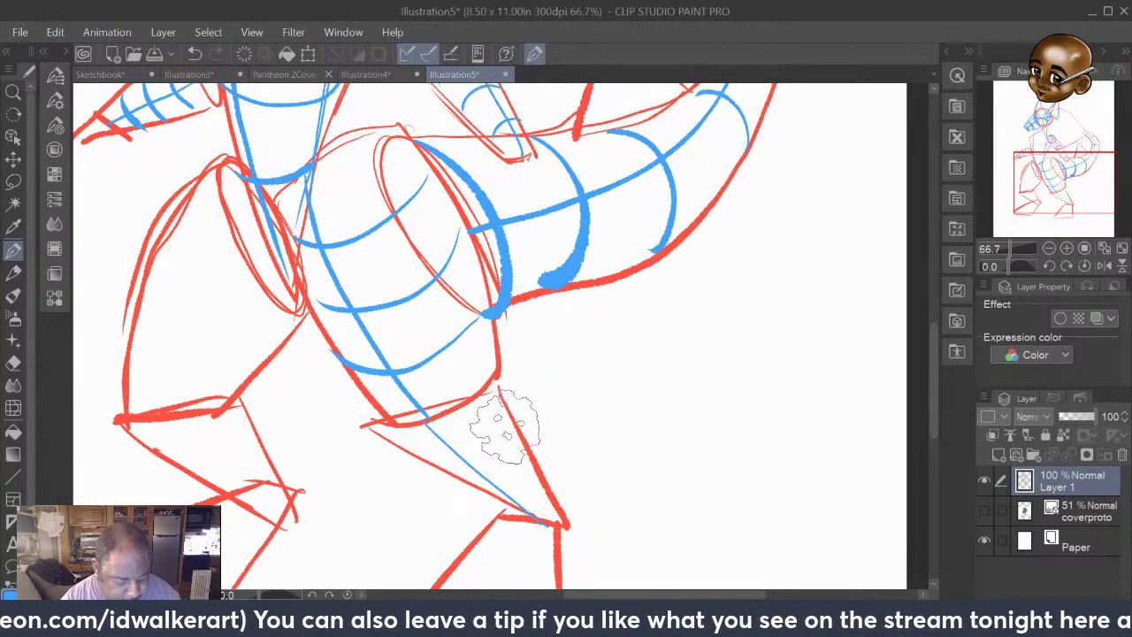
left_click_drag(501, 400, 419, 448)
mouse_move(490, 432)
left_mouse_down()
mouse_move(430, 452)
mouse_move(405, 445)
left_mouse_up()
mouse_move(523, 443)
left_mouse_down()
mouse_move(493, 485)
mouse_move(472, 485)
left_mouse_up()
left_click_drag(548, 492, 516, 517)
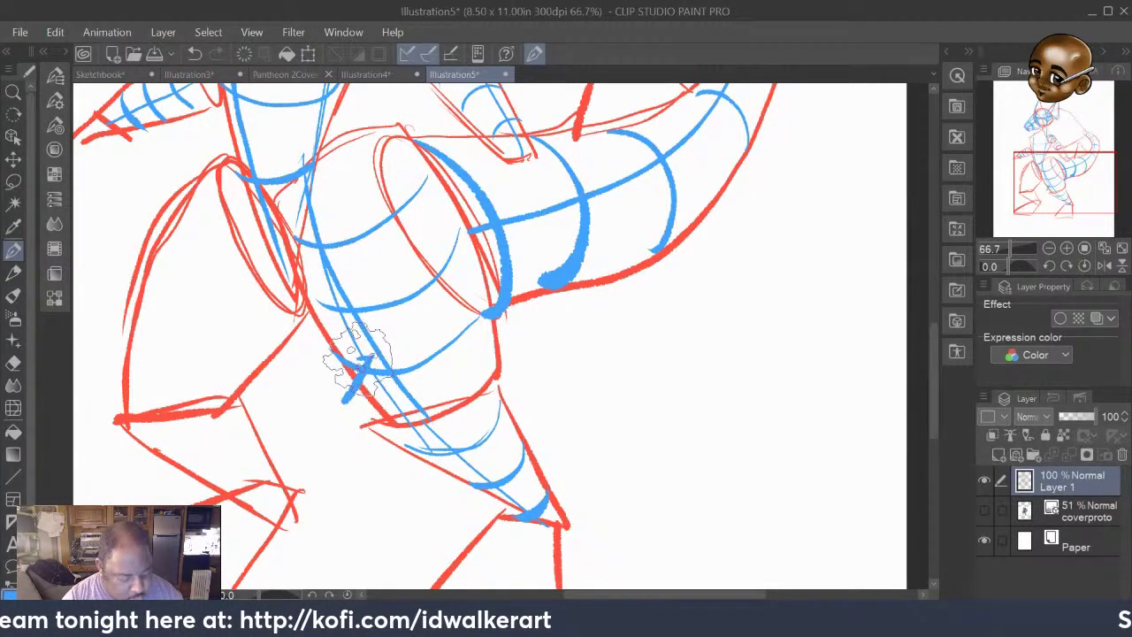
Mark the thigh's front plane with a blue arrow labelled "Front" and draw a long side-plane line down the thigh
mouse_move(367, 359)
left_mouse_down()
mouse_move(345, 396)
mouse_move(309, 404)
mouse_move(353, 429)
mouse_move(334, 431)
left_mouse_up()
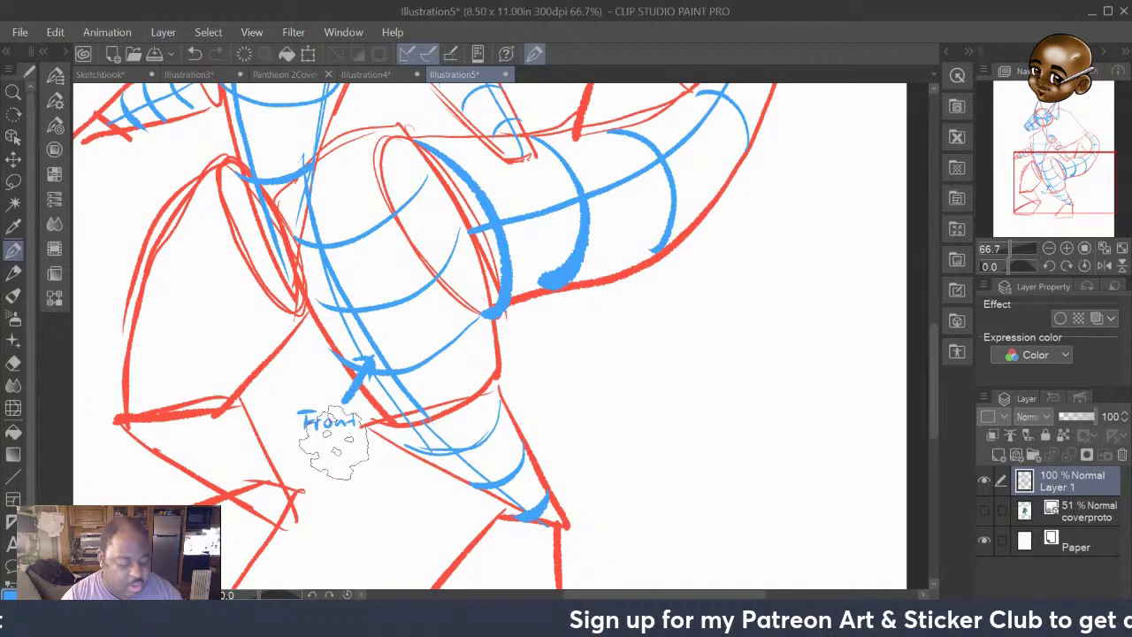
left_click_drag(376, 160, 423, 232)
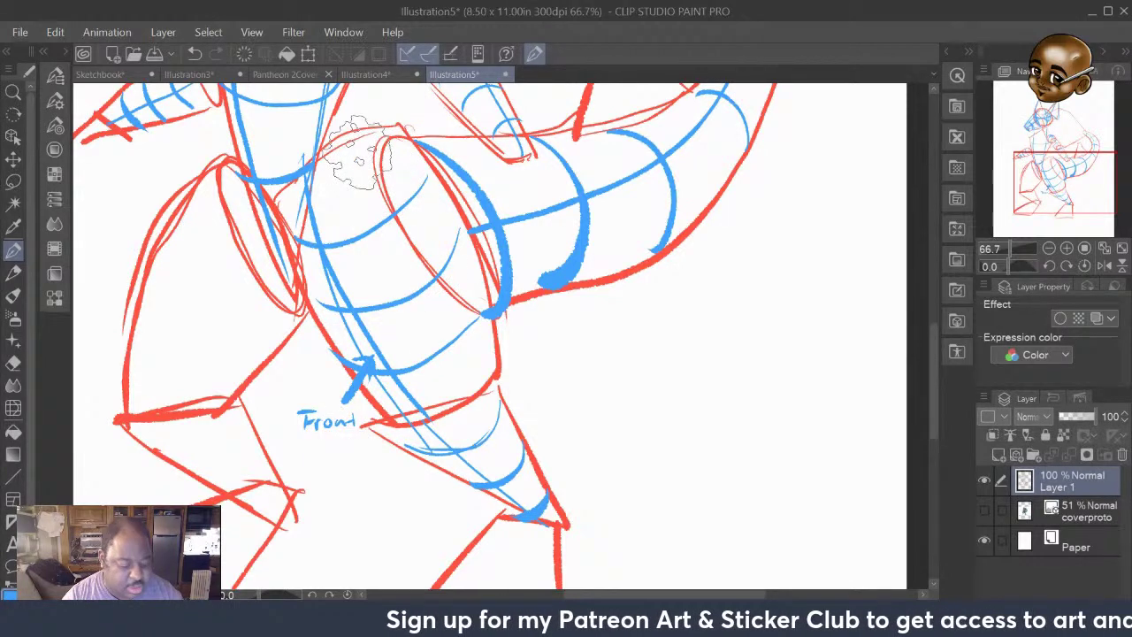
mouse_move(352, 142)
left_mouse_down()
mouse_move(443, 358)
mouse_move(449, 408)
left_mouse_up()
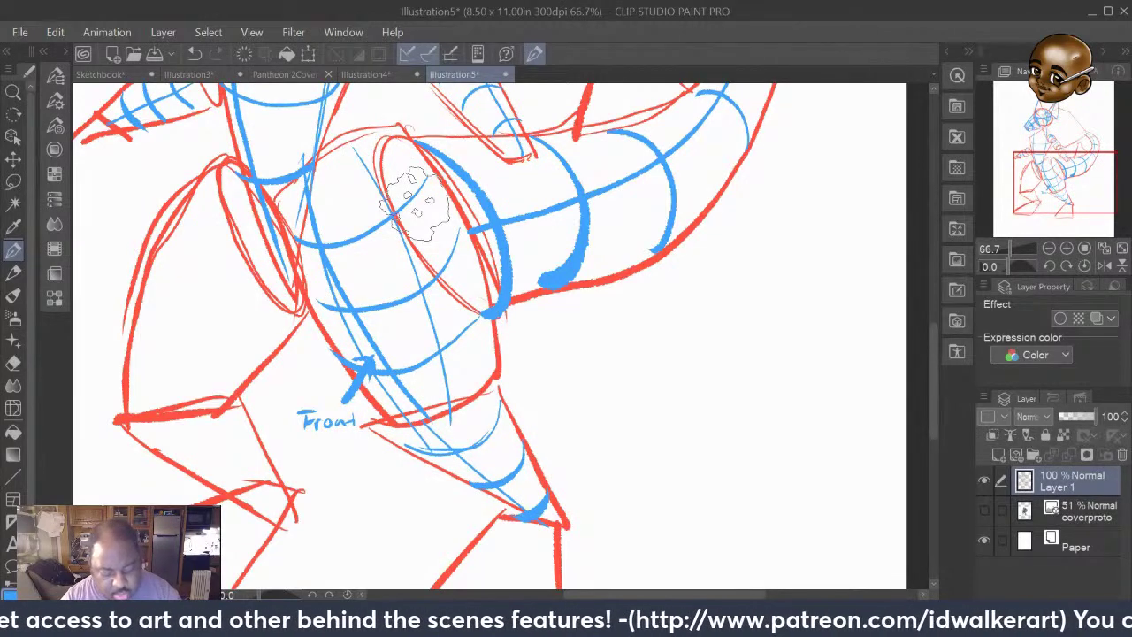
Draw a blue centerline down the foot nearer the tail and add two curved cross-contours over it
left_click_drag(931, 403, 943, 474)
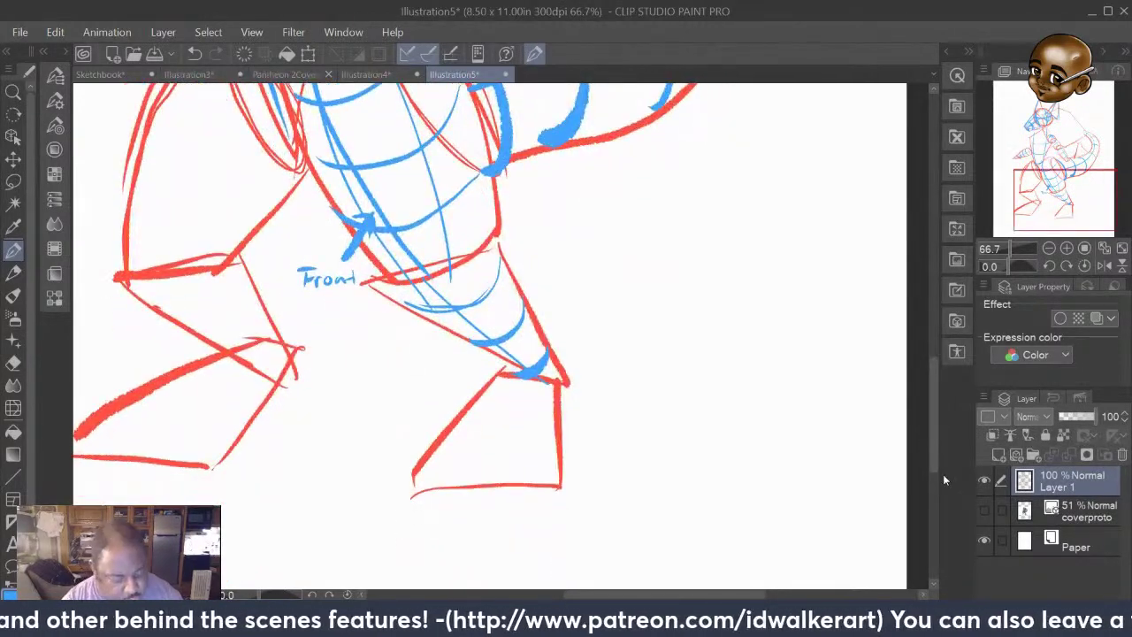
left_click_drag(518, 379, 449, 486)
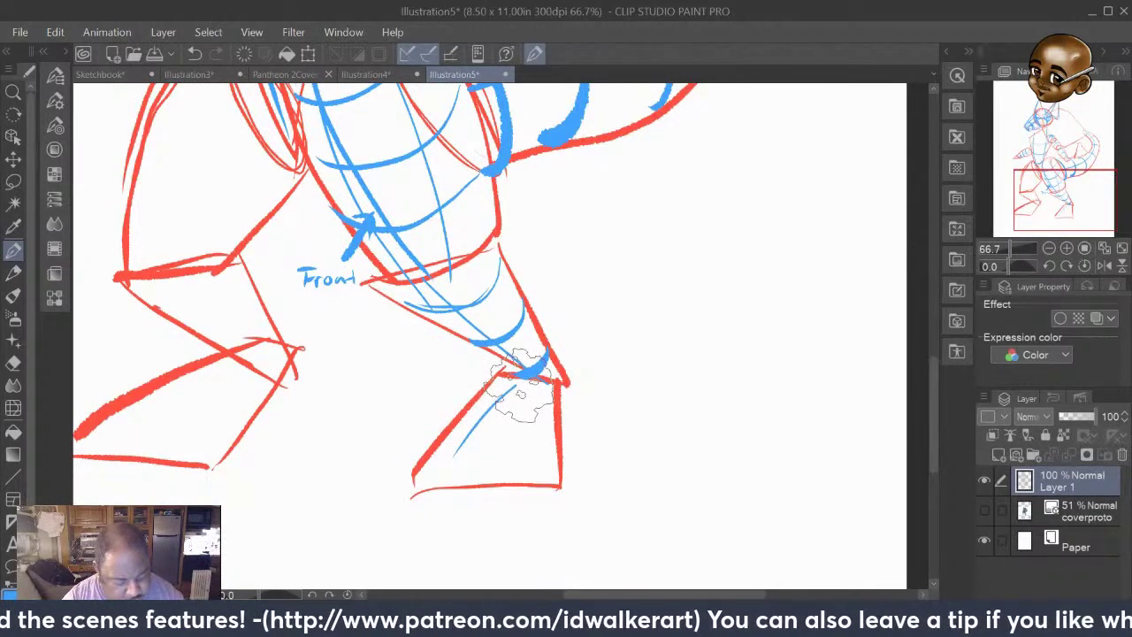
left_click_drag(516, 380, 448, 491)
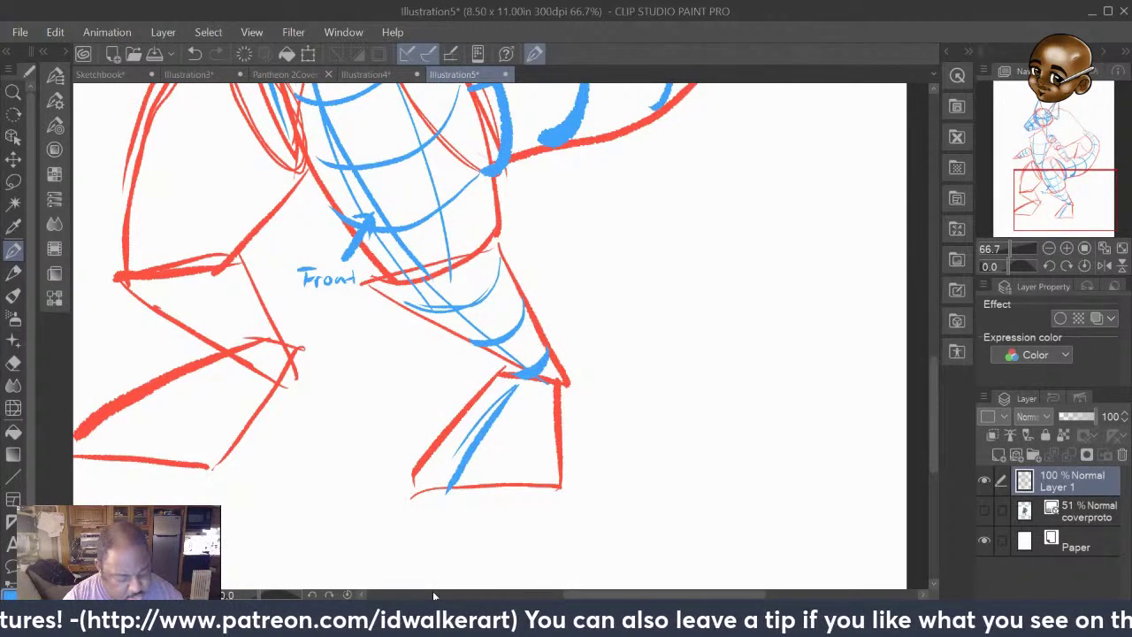
left_click_drag(551, 430, 478, 413)
mouse_move(531, 470)
left_mouse_down()
mouse_move(485, 431)
mouse_move(451, 440)
left_mouse_up()
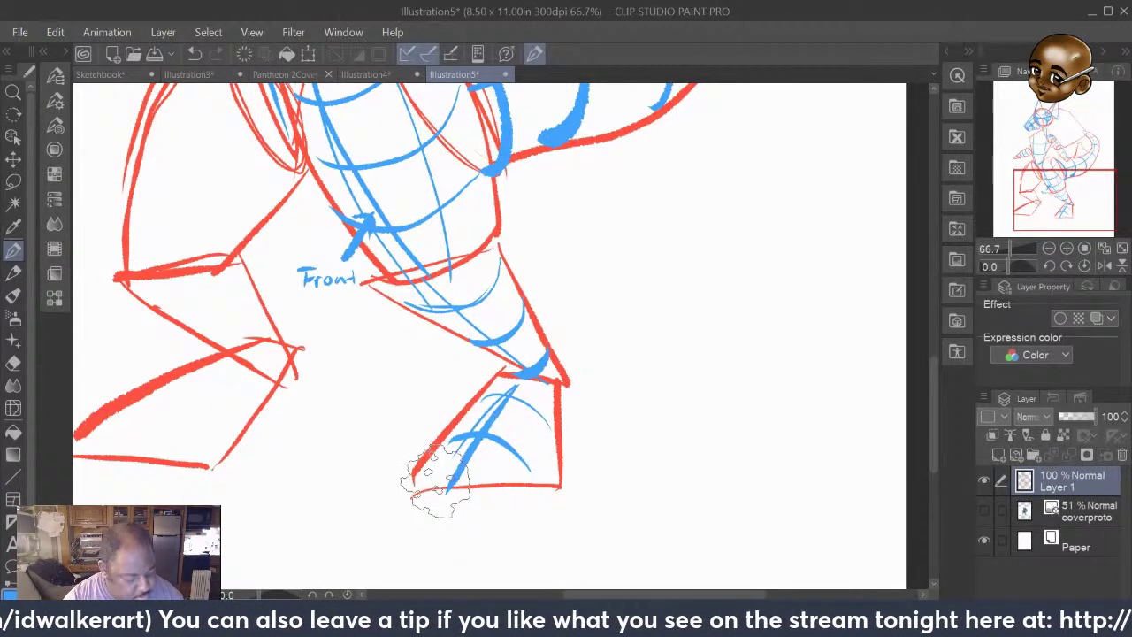
Add a blue centerline and three curved cross-contours to the other foot, from the toes to the ankle
left_click_drag(225, 353, 108, 453)
left_click_drag(185, 464, 92, 445)
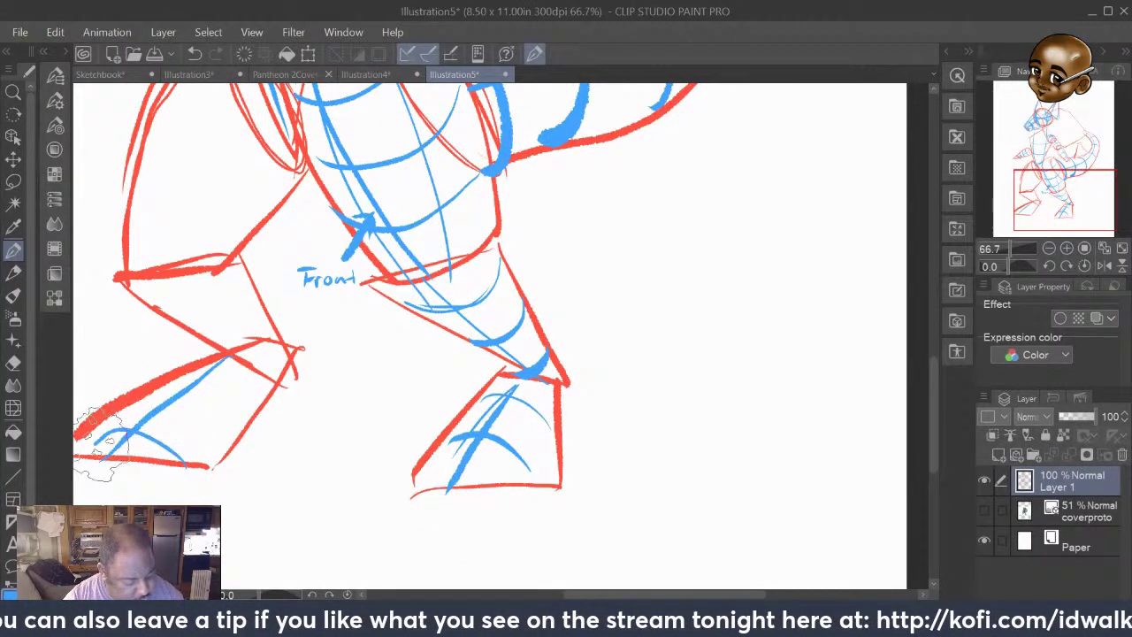
mouse_move(230, 444)
left_mouse_down()
mouse_move(177, 394)
mouse_move(148, 432)
left_mouse_up()
left_click_drag(256, 401, 208, 362)
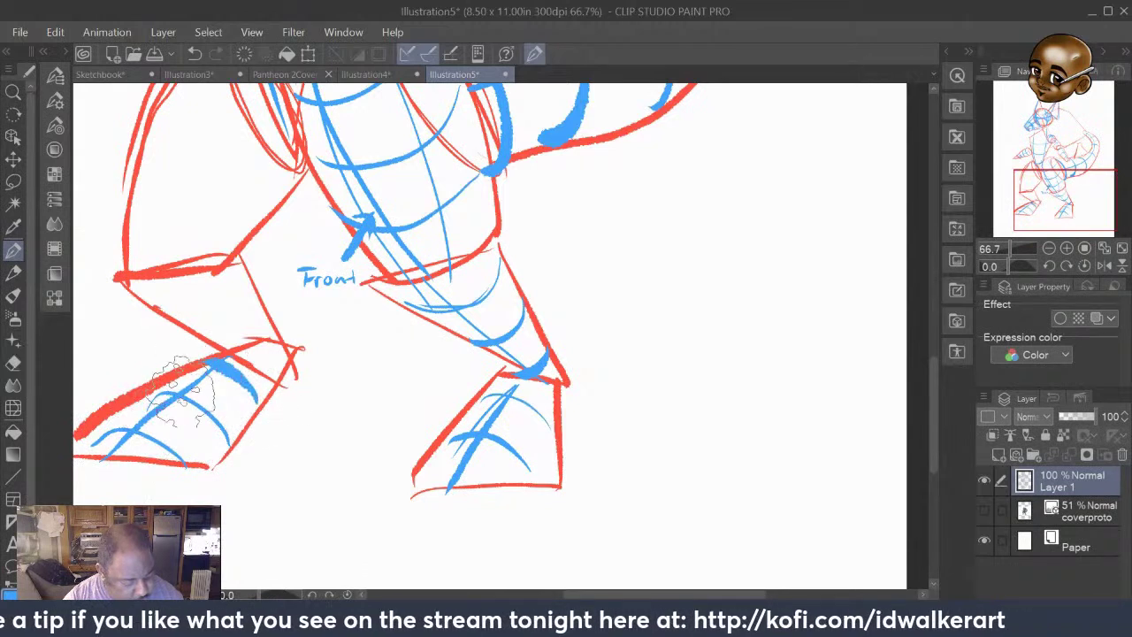
Draw a blue centerline down the other lower leg and wrap three cross-contours around it between knee and ankle
left_click_drag(164, 278, 266, 379)
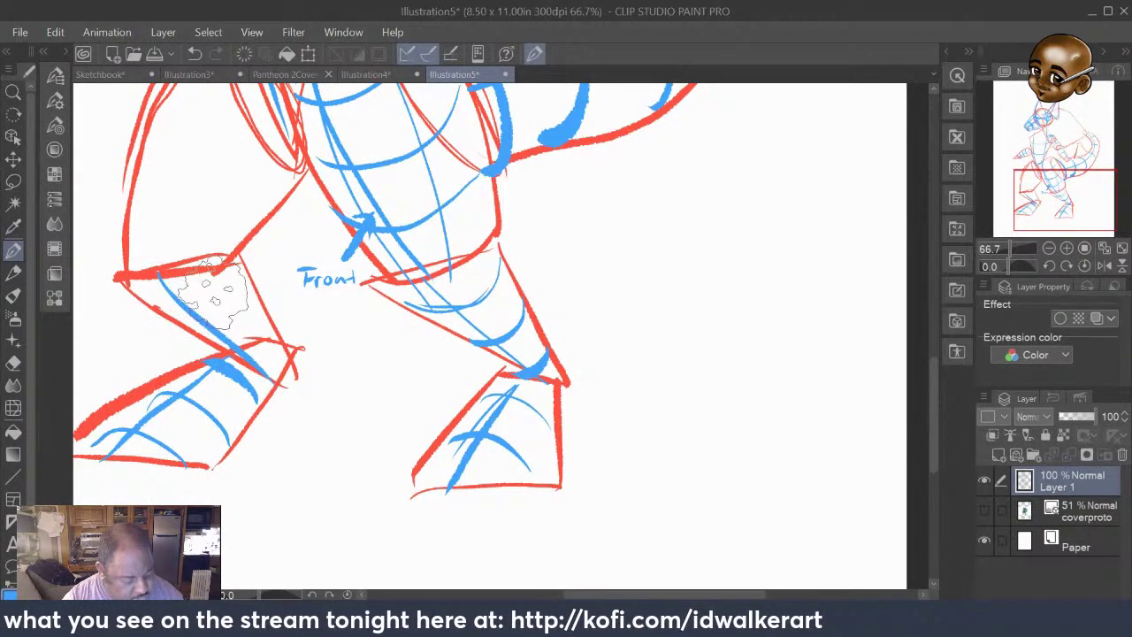
left_click_drag(234, 267, 141, 304)
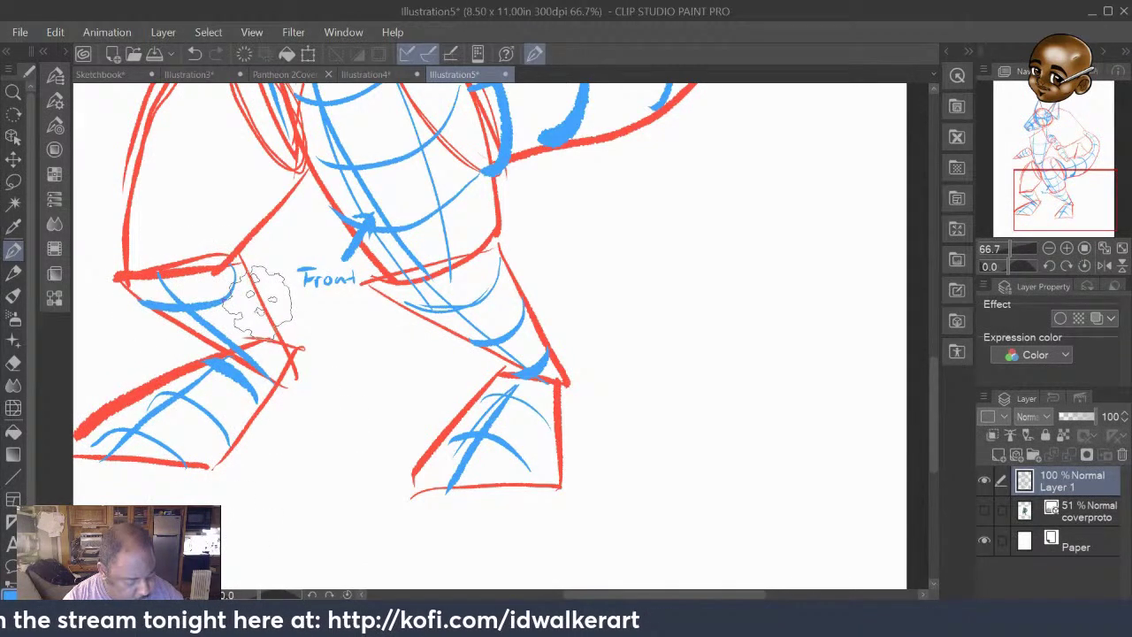
left_click_drag(256, 306, 204, 329)
left_click_drag(276, 340, 237, 355)
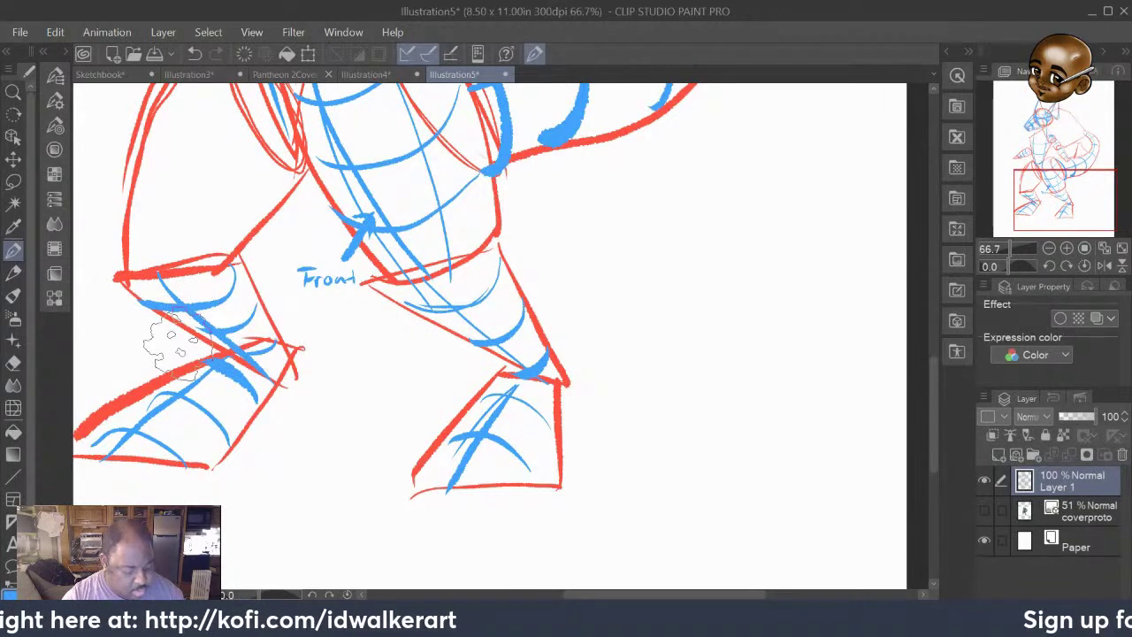
Draw a curved blue centerline along the front of the other thigh and wrap three cross-contours around its form
left_click_drag(938, 408, 935, 355)
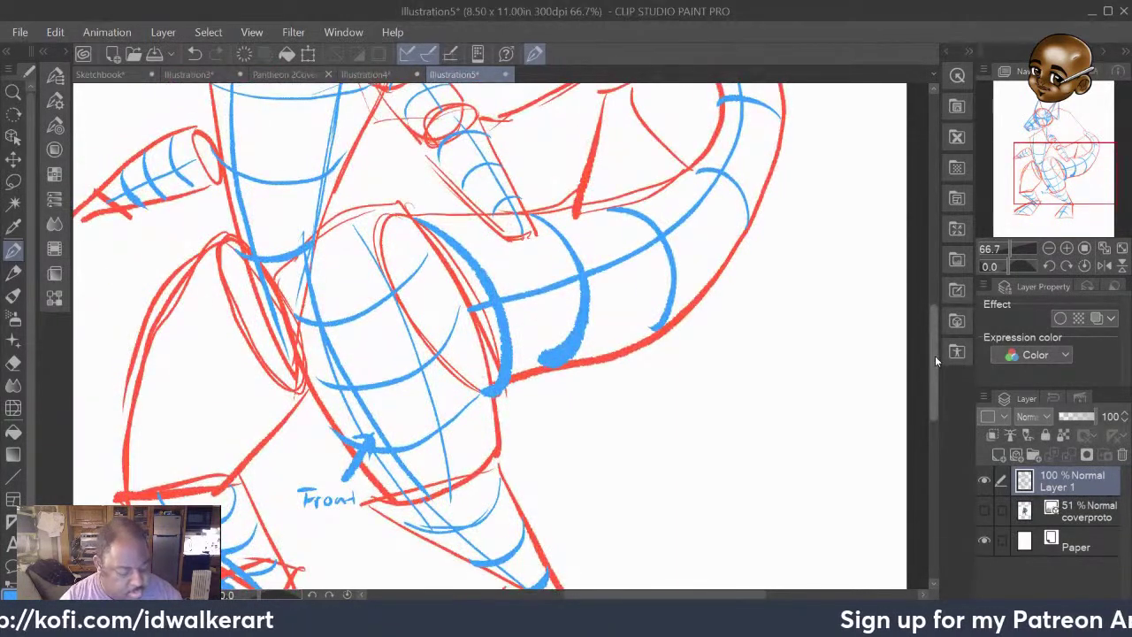
left_click_drag(207, 262, 158, 396)
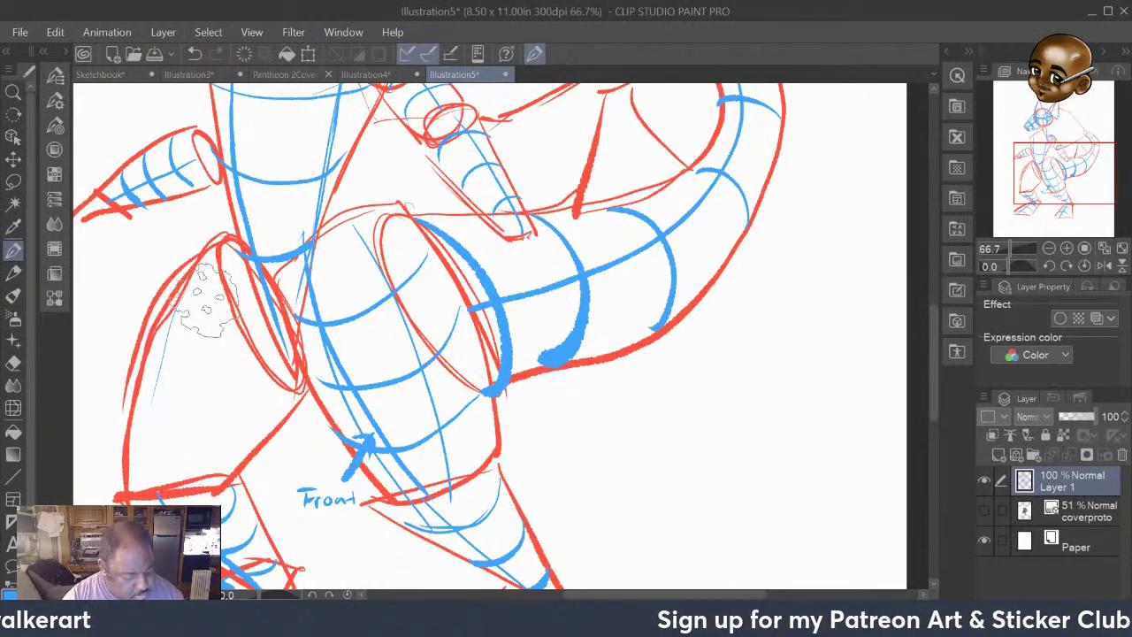
left_click_drag(195, 271, 143, 483)
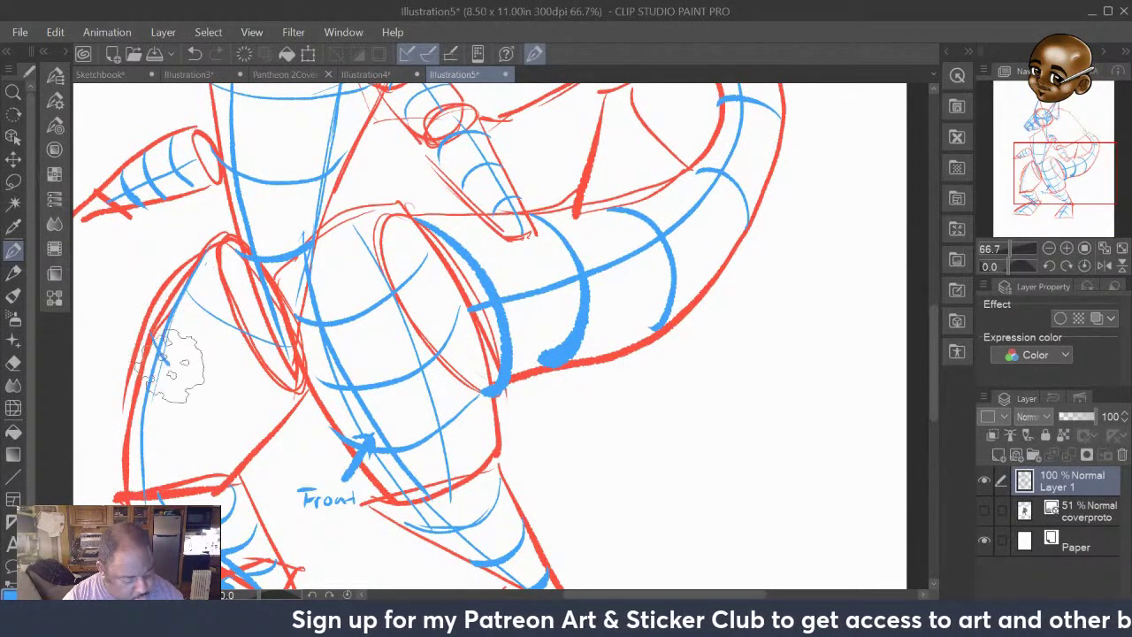
left_click_drag(154, 334, 284, 403)
left_click_drag(134, 418, 265, 461)
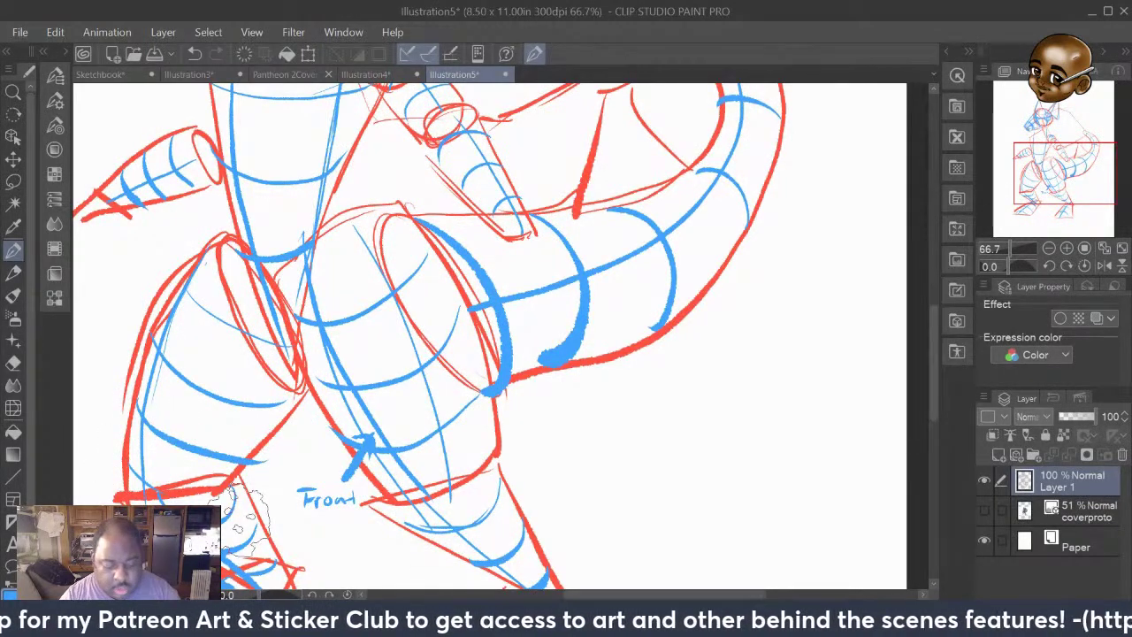
Show the coverproto reference layer beneath the whole construction drawing and lower Layer 1's opacity to 35%
left_click_drag(934, 378, 945, 324)
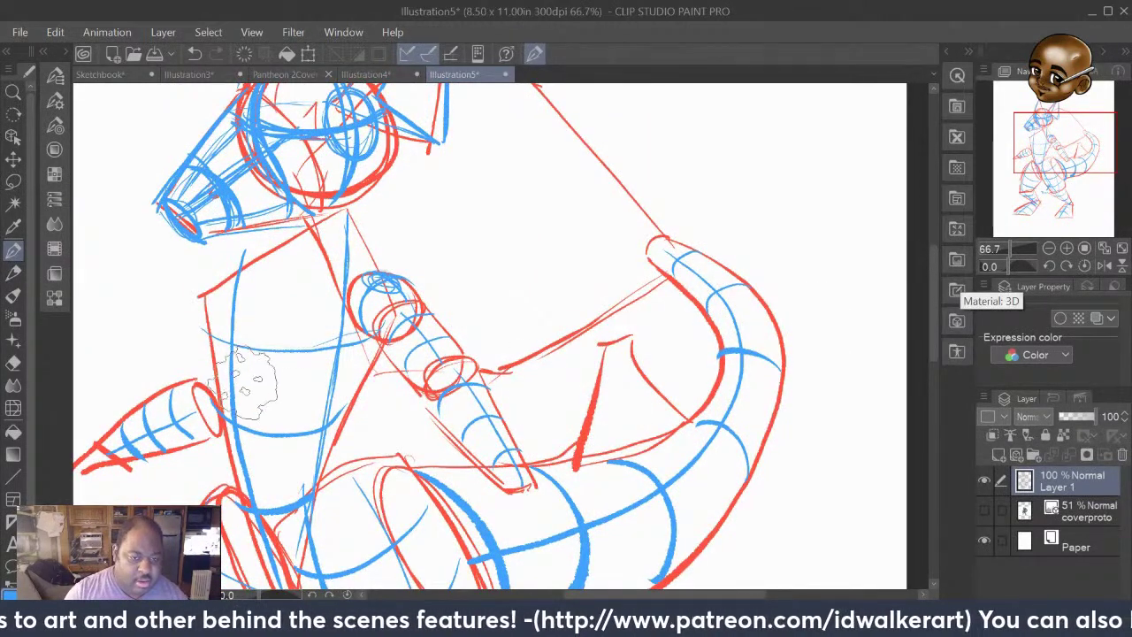
scroll(247, 376, "down", 1)
scroll(247, 376, "down", 4)
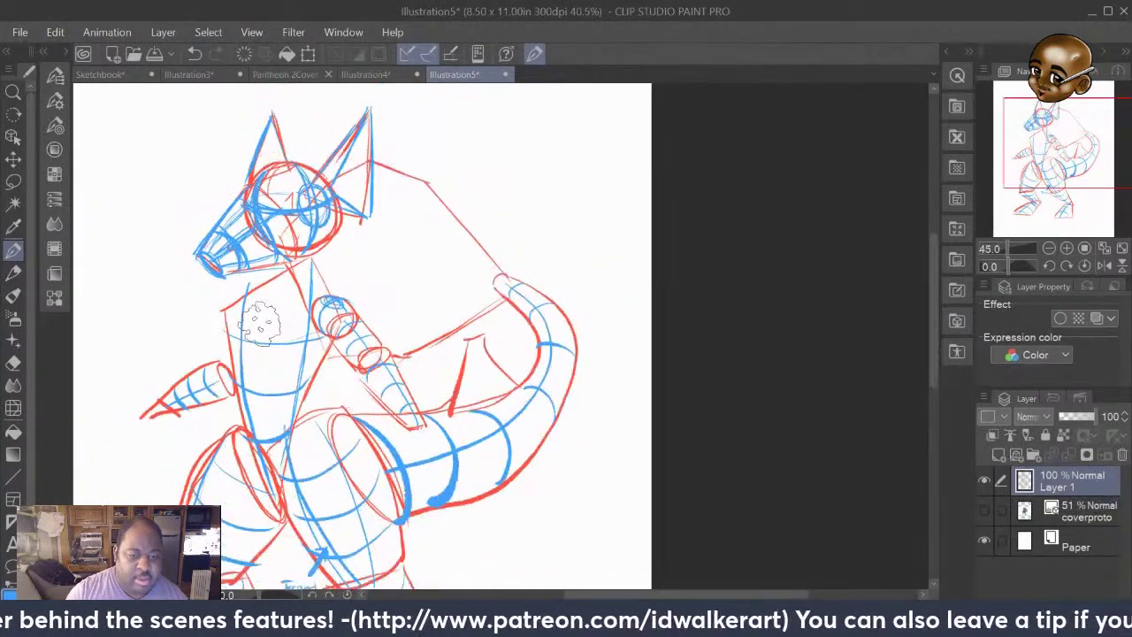
scroll(607, 598, "left", 5)
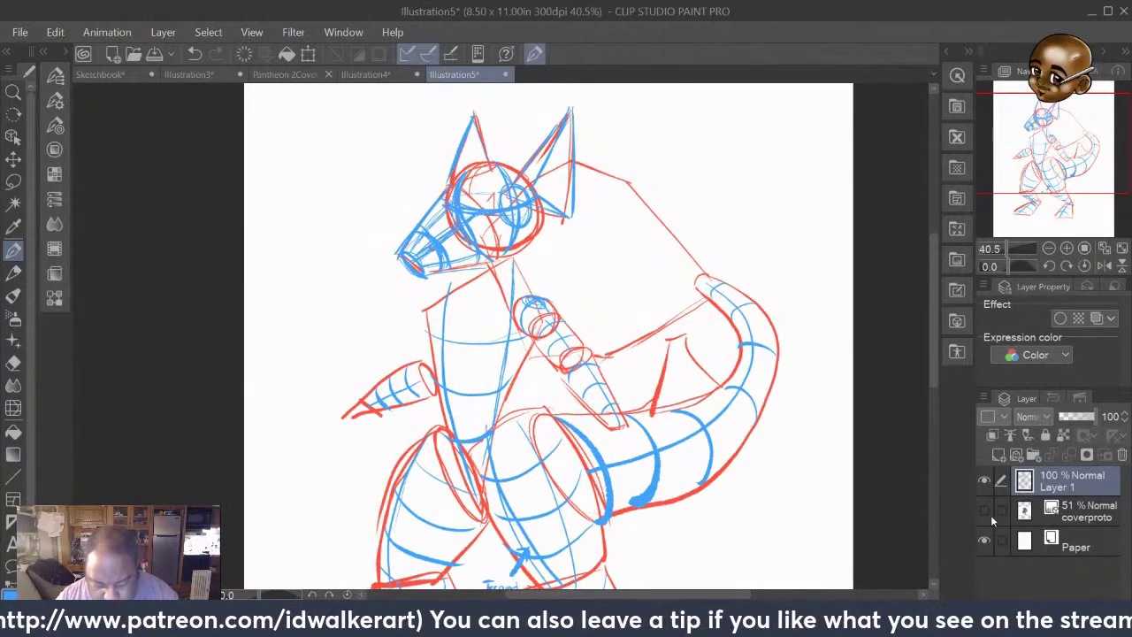
left_click(986, 512)
scroll(745, 330, "down", 1)
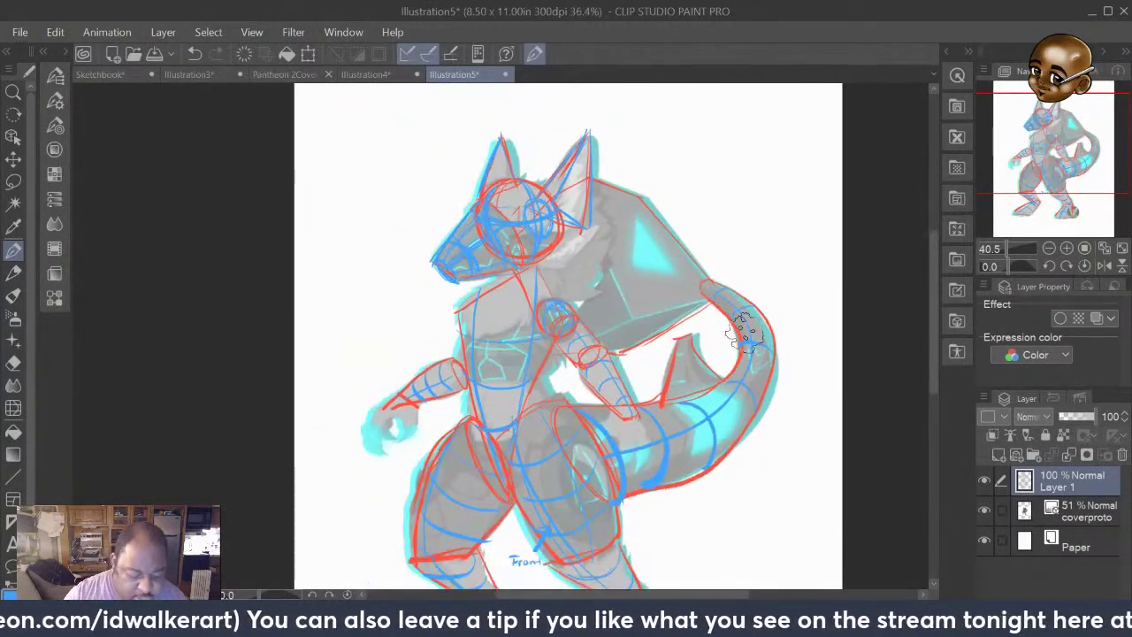
scroll(681, 419, "down", 1)
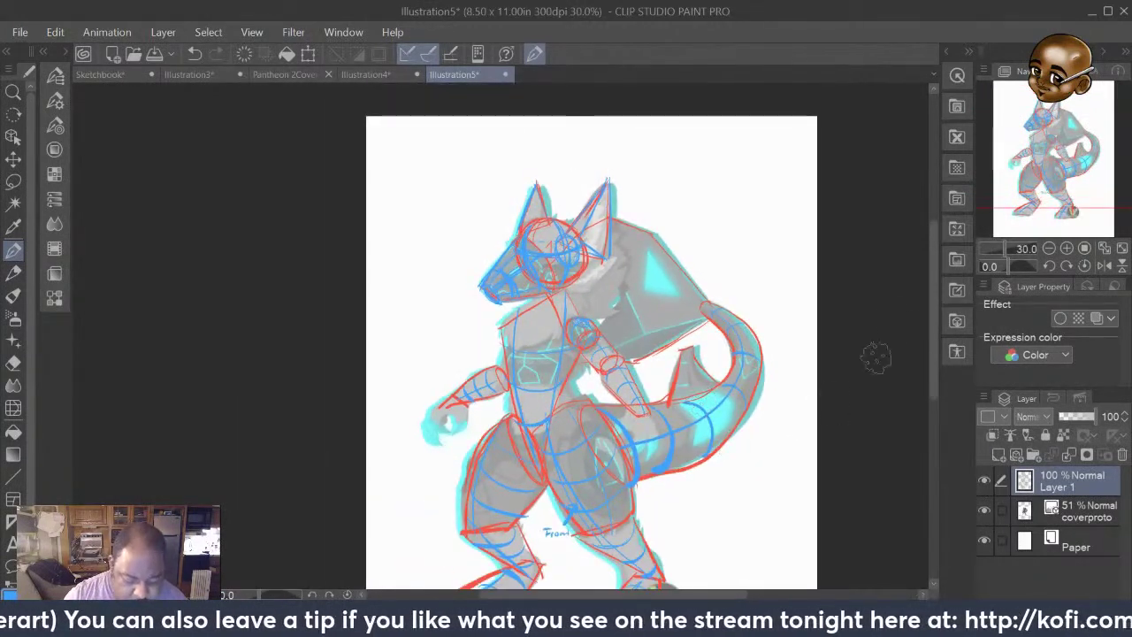
left_click_drag(934, 305, 934, 328)
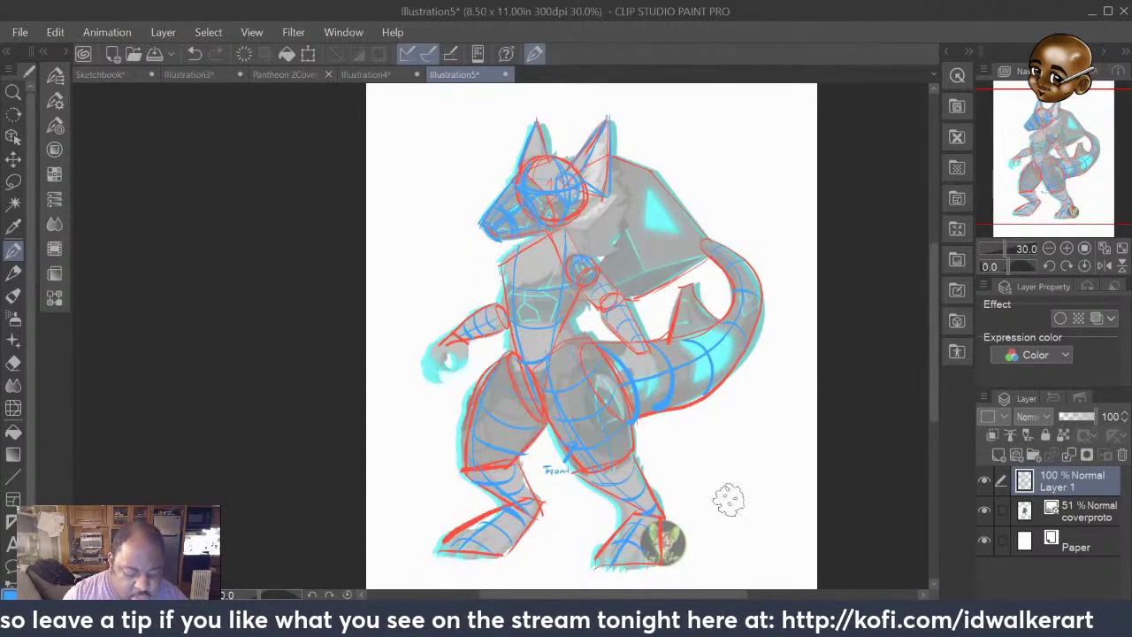
scroll(854, 422, "up", 1)
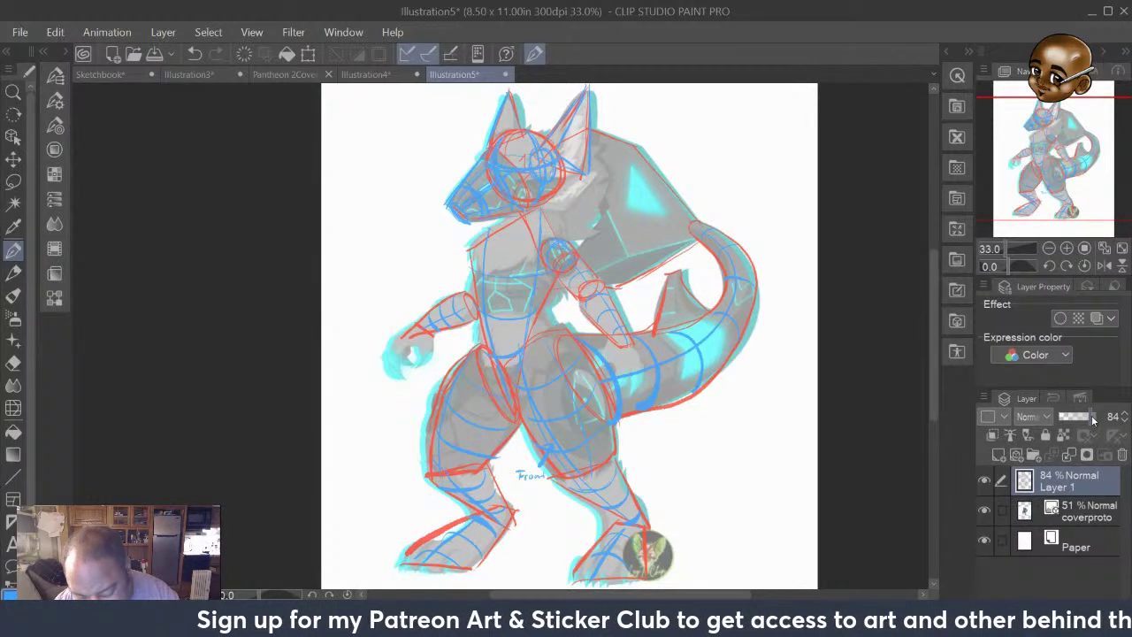
left_click_drag(1088, 421, 1075, 418)
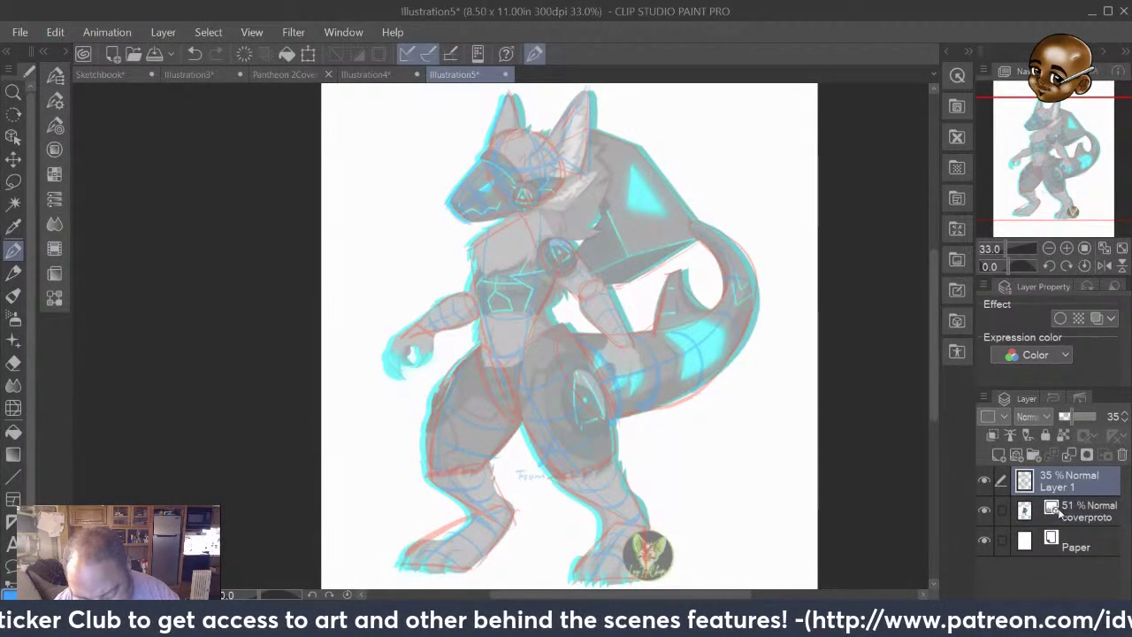
Hide the coverproto reference layer and add a new raster layer above Layer 1
left_click(1071, 518)
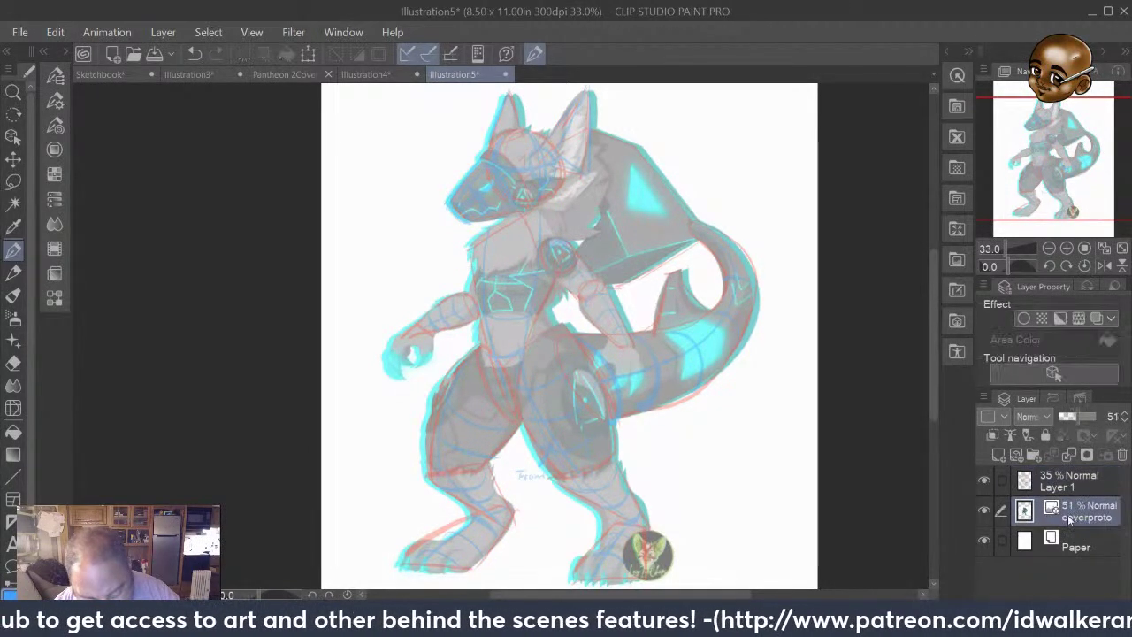
left_click(985, 511)
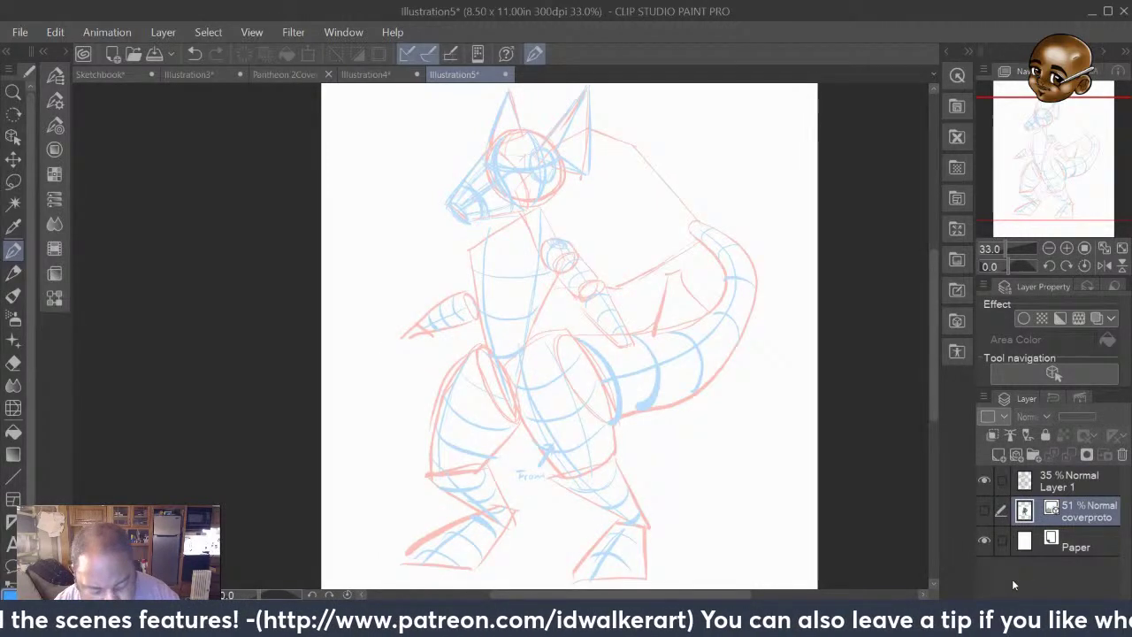
left_click(1026, 481)
left_click(999, 454)
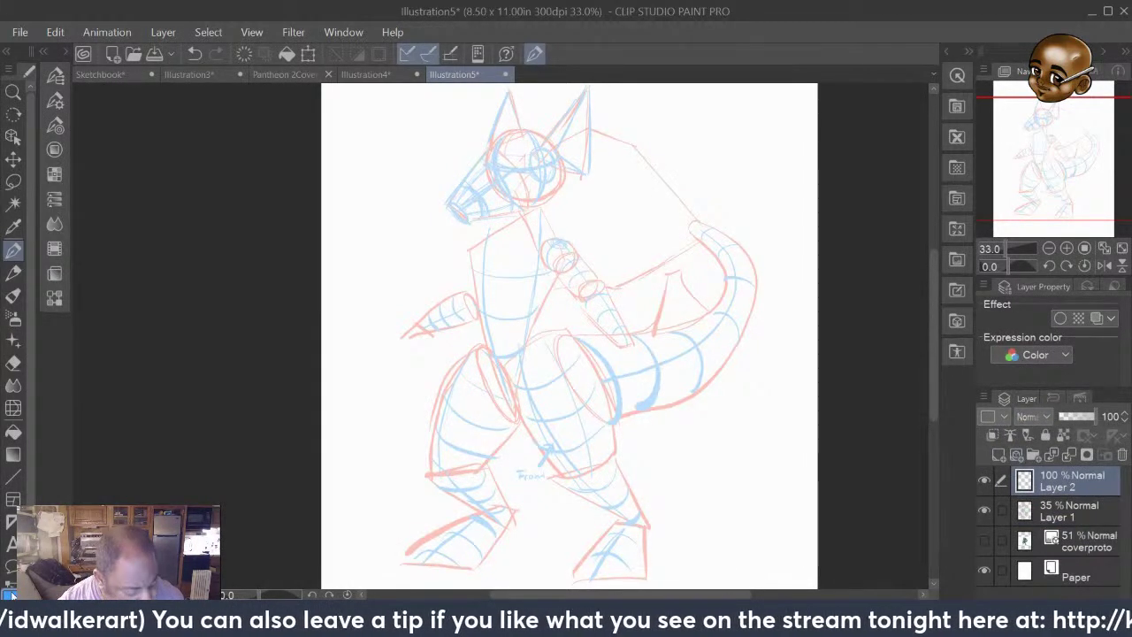
Set the drawing color to bright green (39FC5D) and sweep a curved line of action from the ear through the torso to the foot
double_click(12, 596)
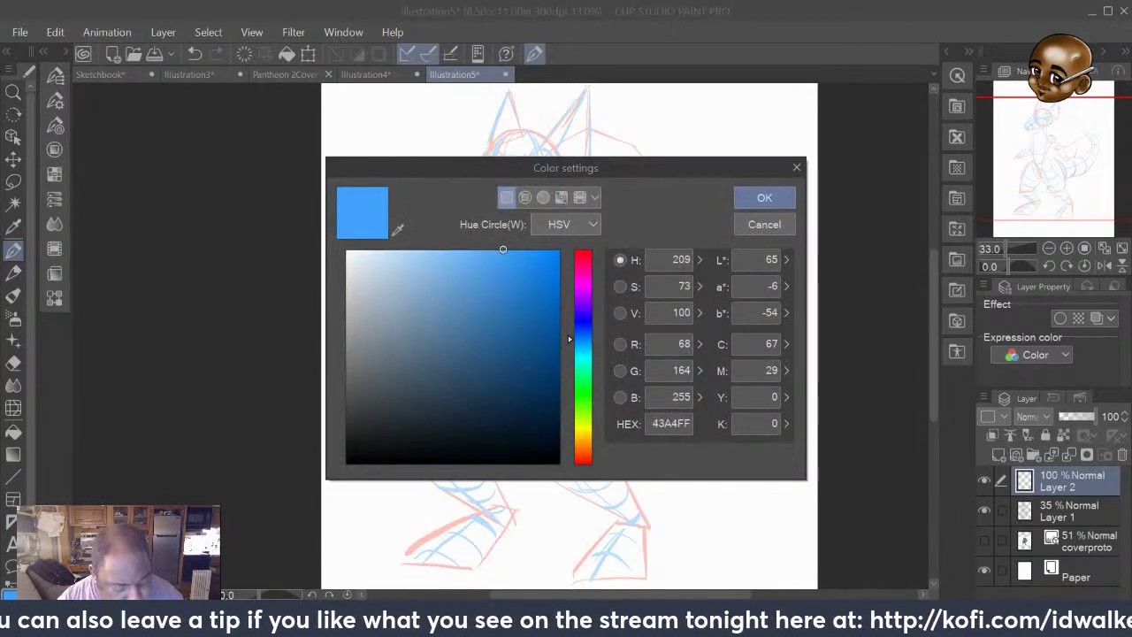
left_click(583, 386)
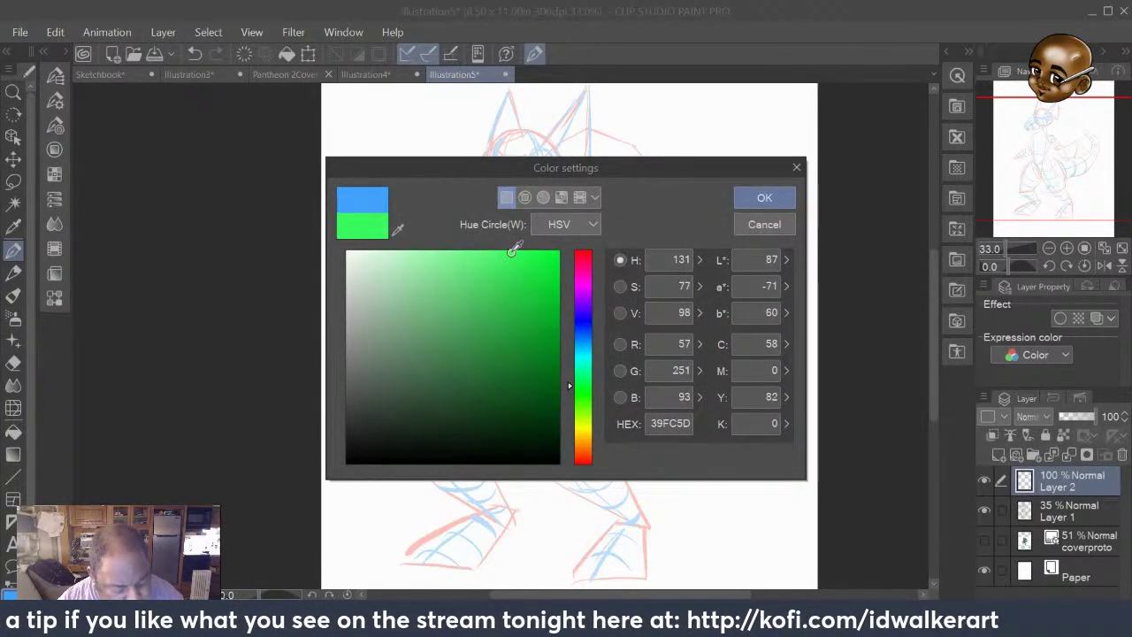
left_click(760, 197)
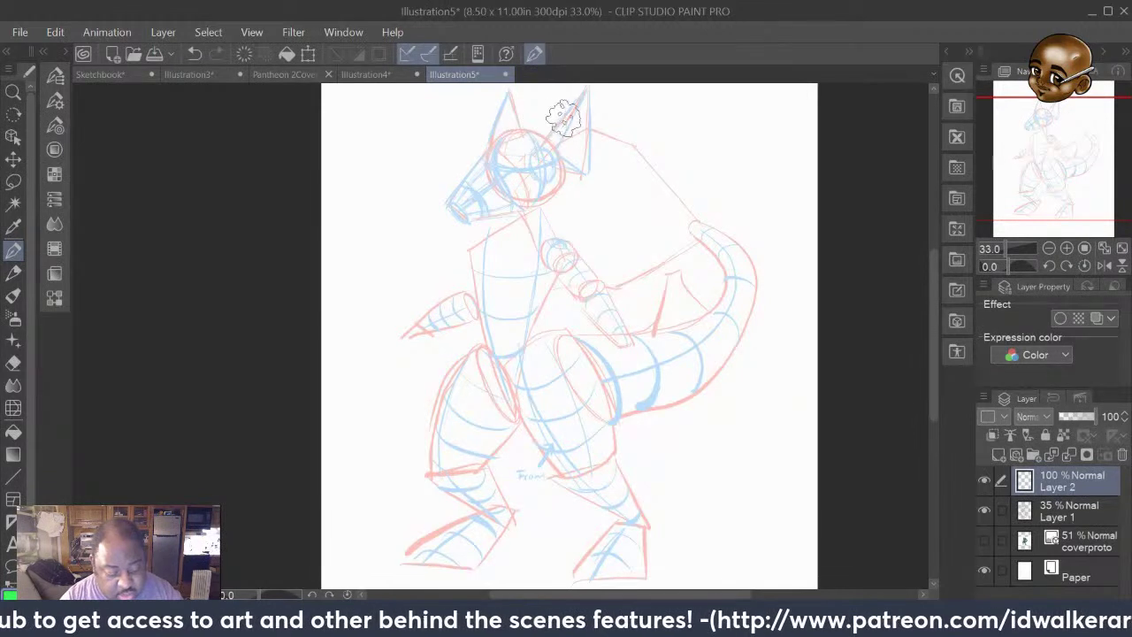
mouse_move(562, 105)
left_mouse_down()
mouse_move(576, 447)
mouse_move(672, 533)
left_mouse_up()
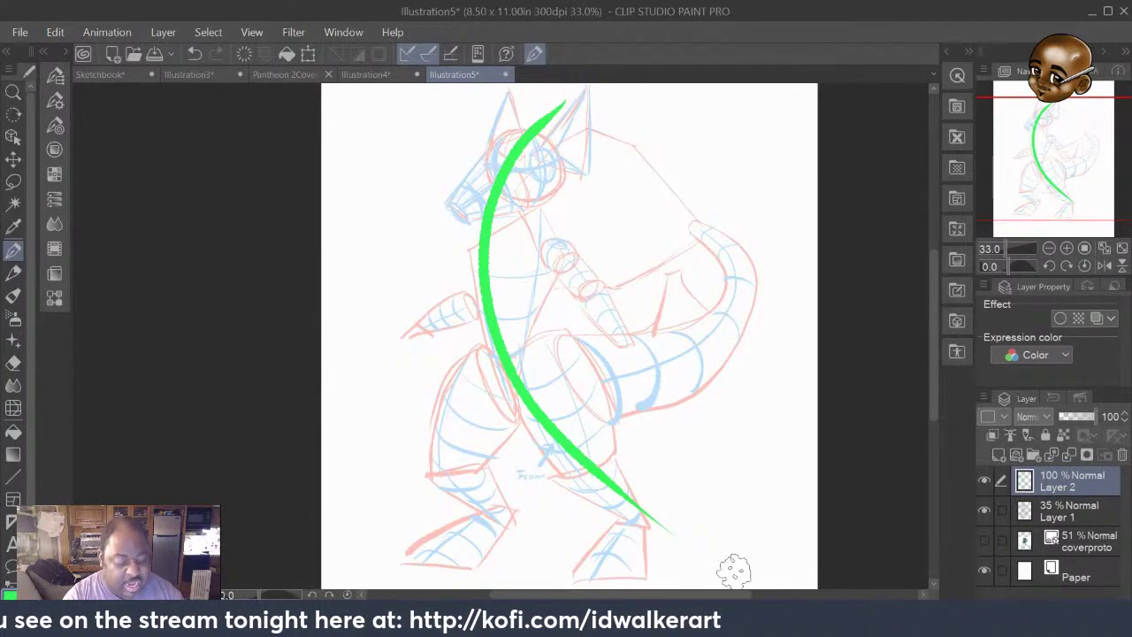
Try a long vertical green stroke and short straight and curved sample strokes beside the figure, and undo them
mouse_move(378, 159)
left_mouse_down()
mouse_move(376, 383)
mouse_move(385, 455)
left_mouse_up()
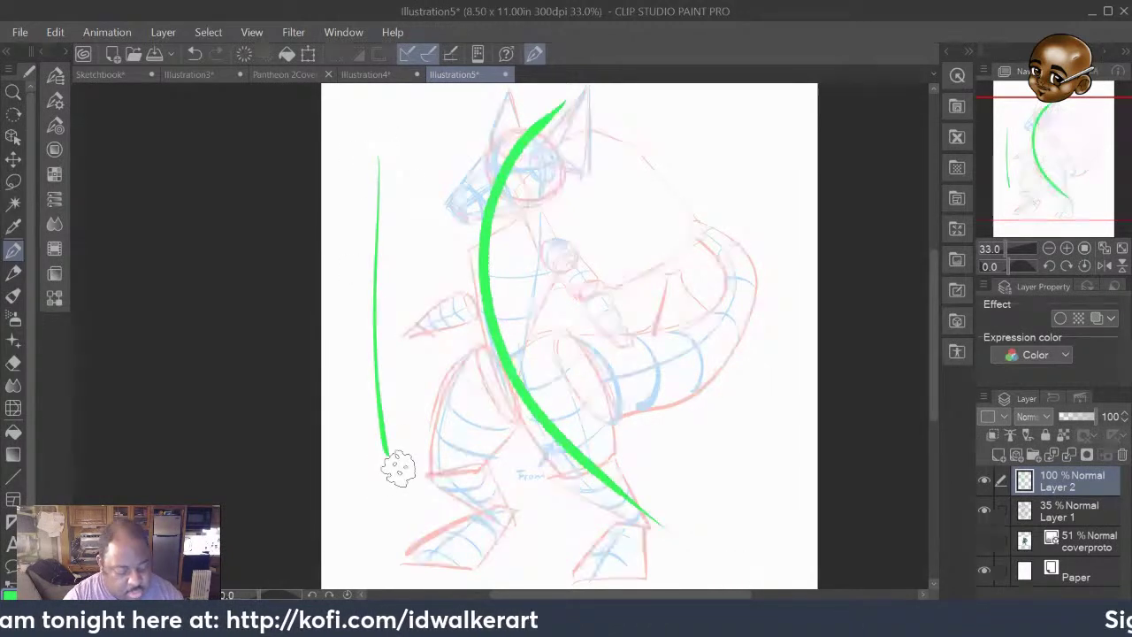
left_click(199, 55)
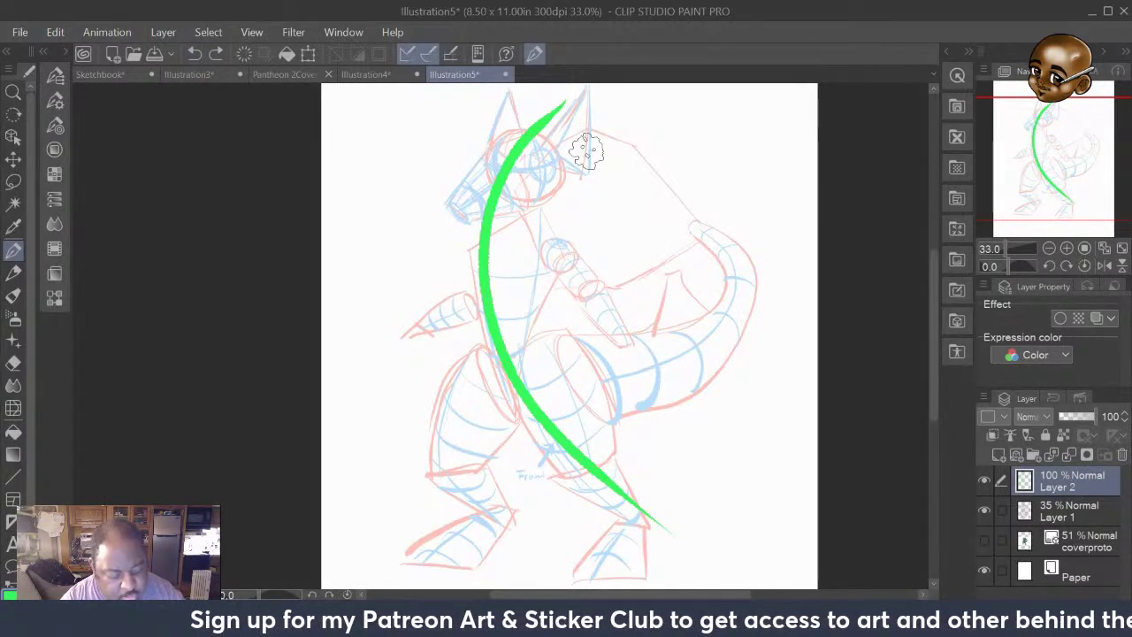
left_click_drag(348, 111, 348, 201)
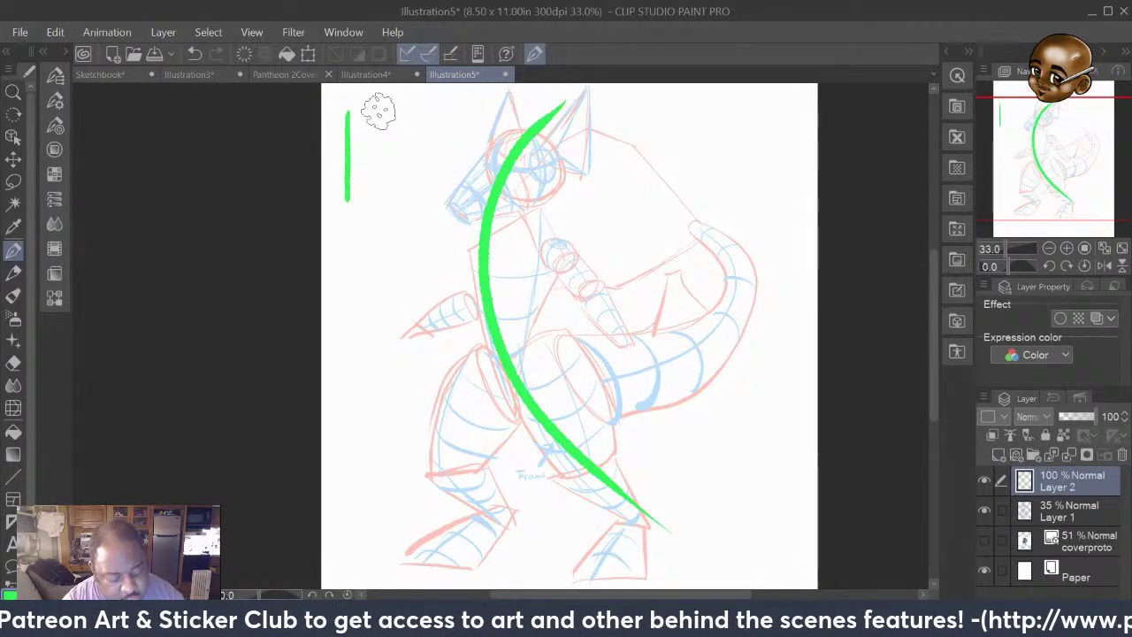
left_click_drag(395, 107, 387, 190)
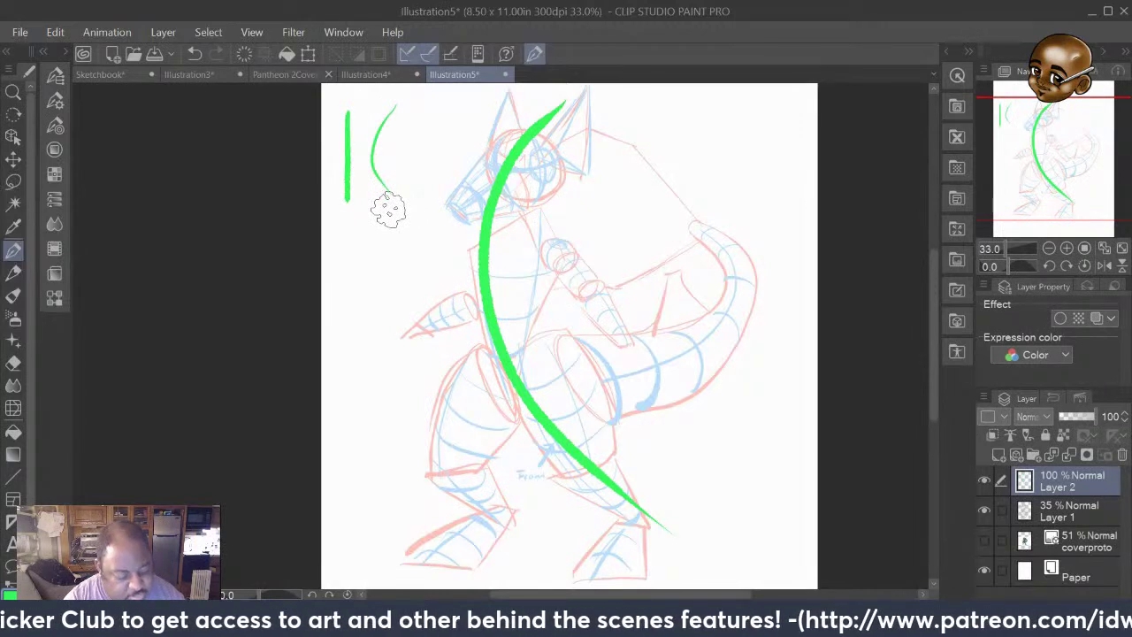
left_click(195, 54)
left_click(194, 54)
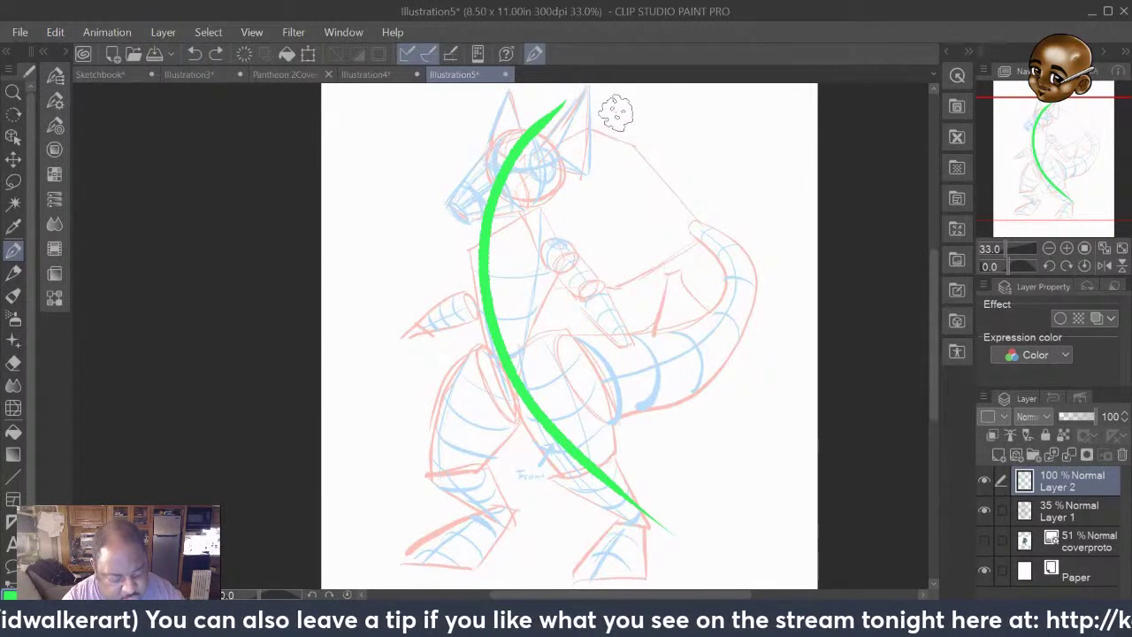
Try alternative green action lines down and diagonally across the body and along the tail, and undo them
left_click_drag(616, 111, 558, 573)
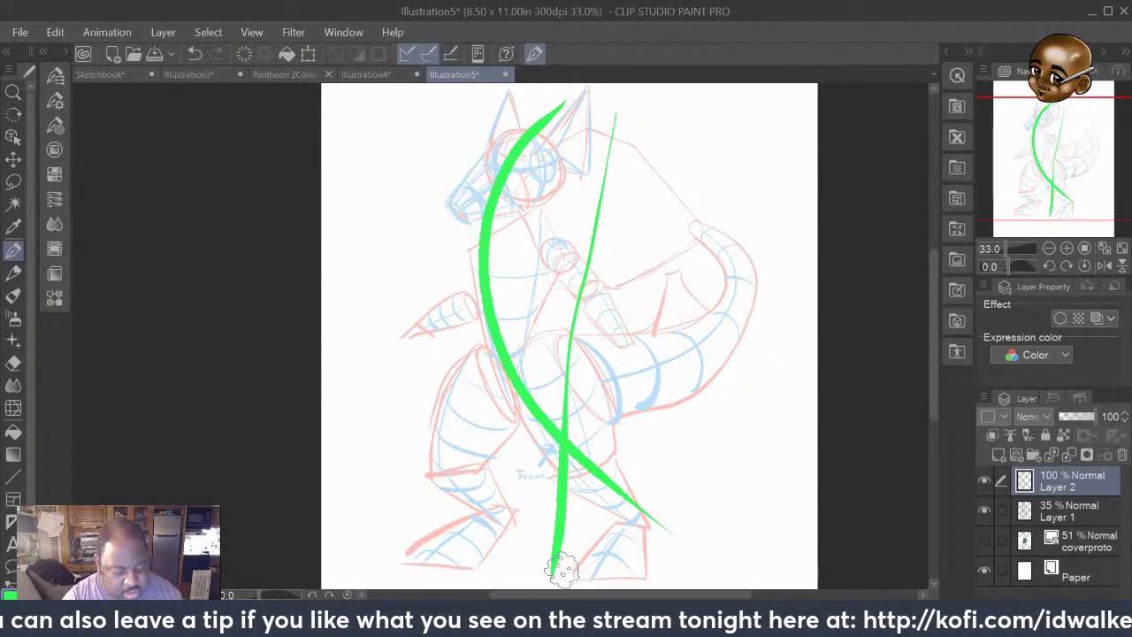
left_click_drag(683, 196, 694, 198)
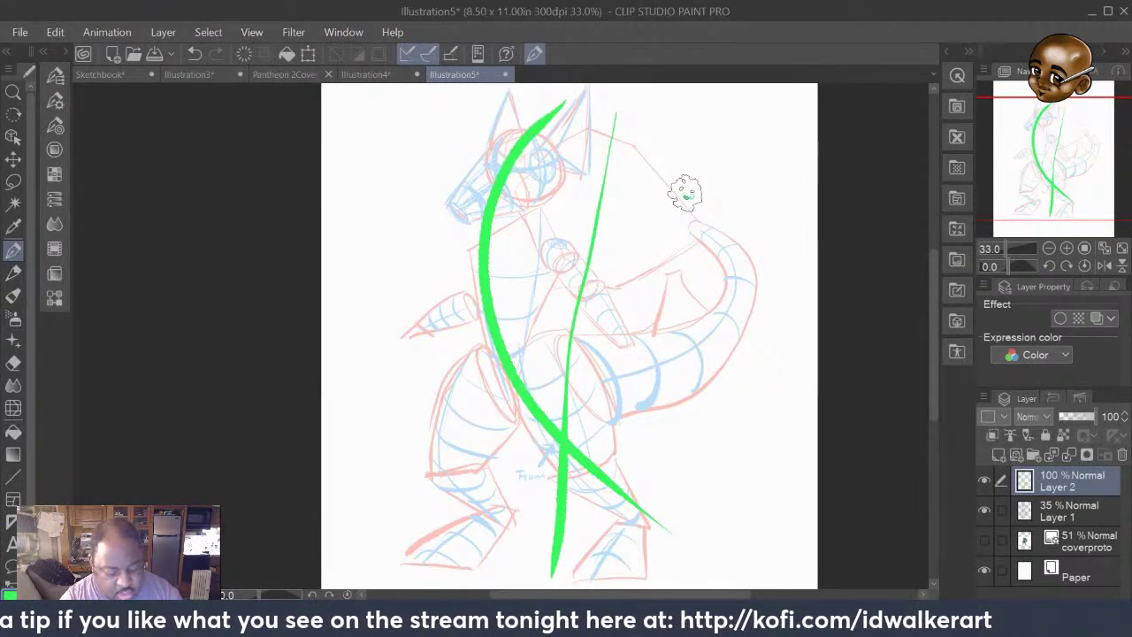
mouse_move(772, 255)
left_mouse_down()
mouse_move(782, 300)
mouse_move(661, 422)
left_mouse_up()
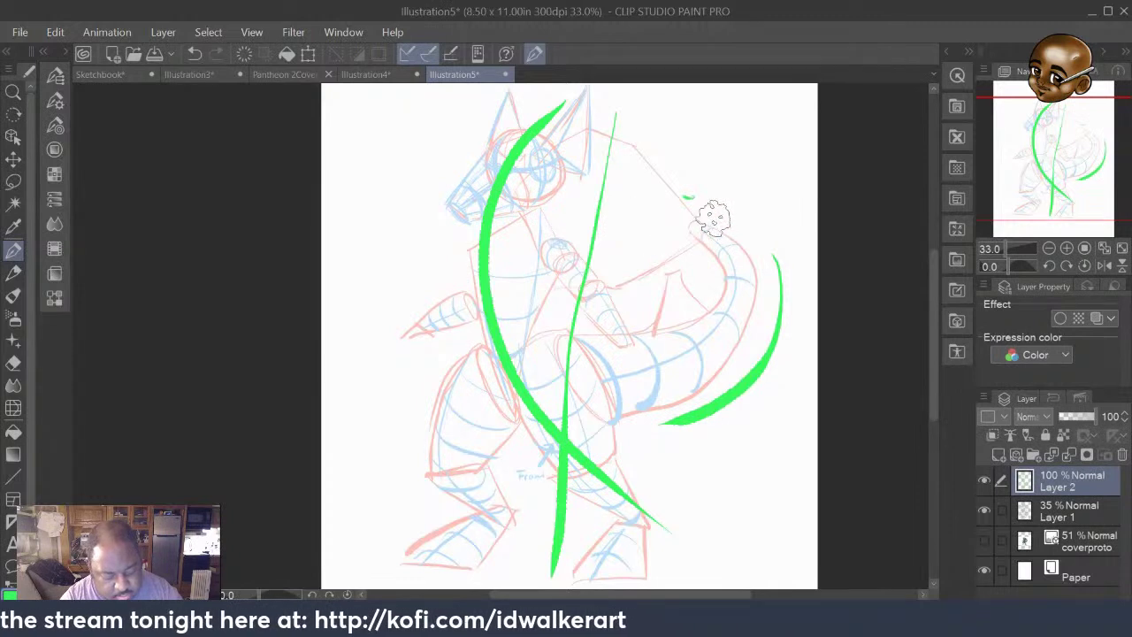
mouse_move(690, 200)
left_mouse_down()
mouse_move(539, 336)
mouse_move(433, 441)
left_mouse_up()
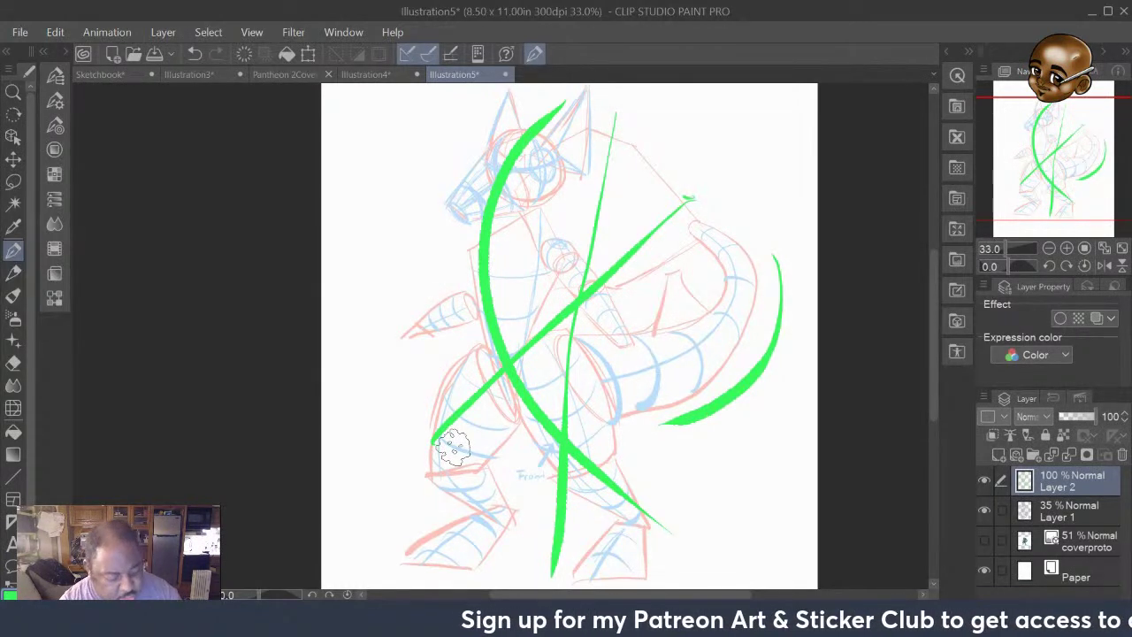
left_click(191, 54)
left_click(191, 55)
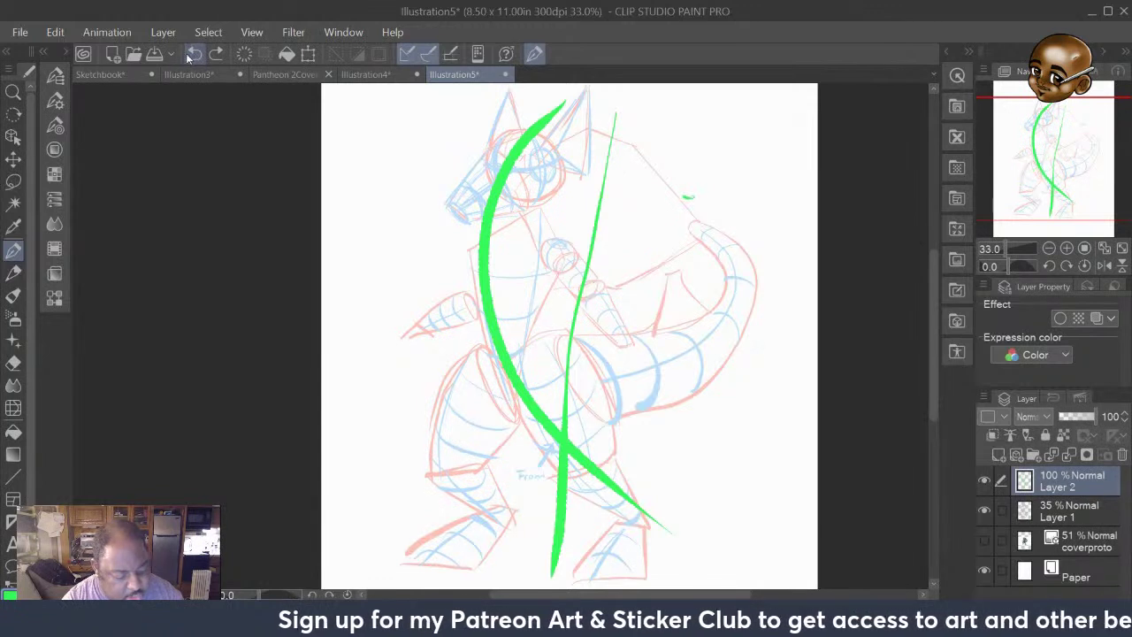
left_click(194, 55)
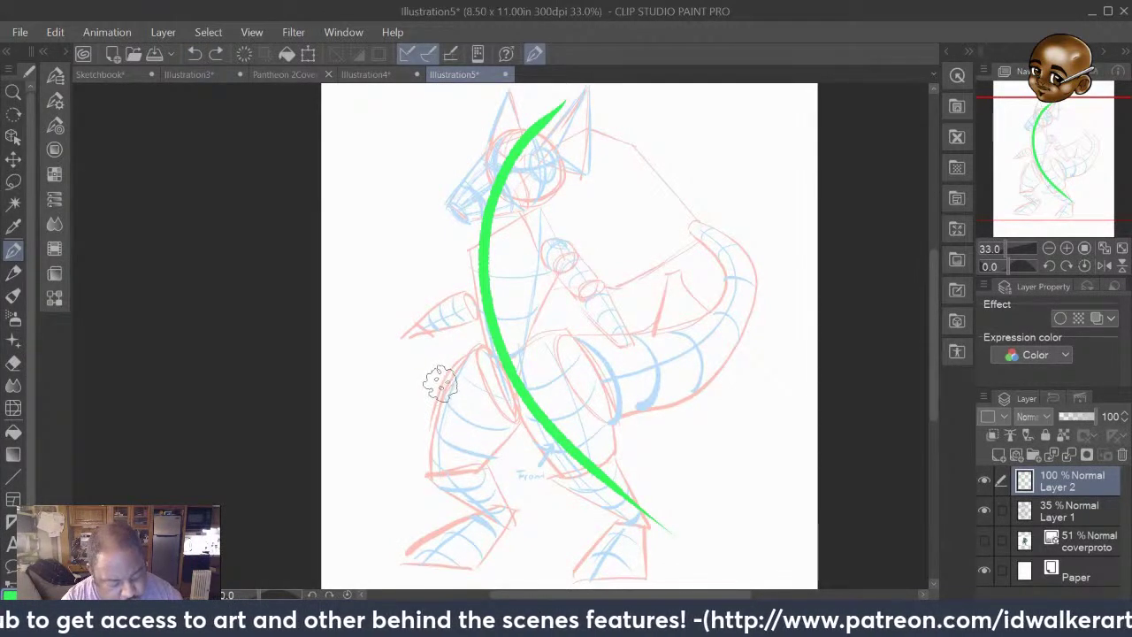
Draw green rhythm lines along the front and back of the bent leg's thigh and lower leg
left_click_drag(448, 350, 427, 442)
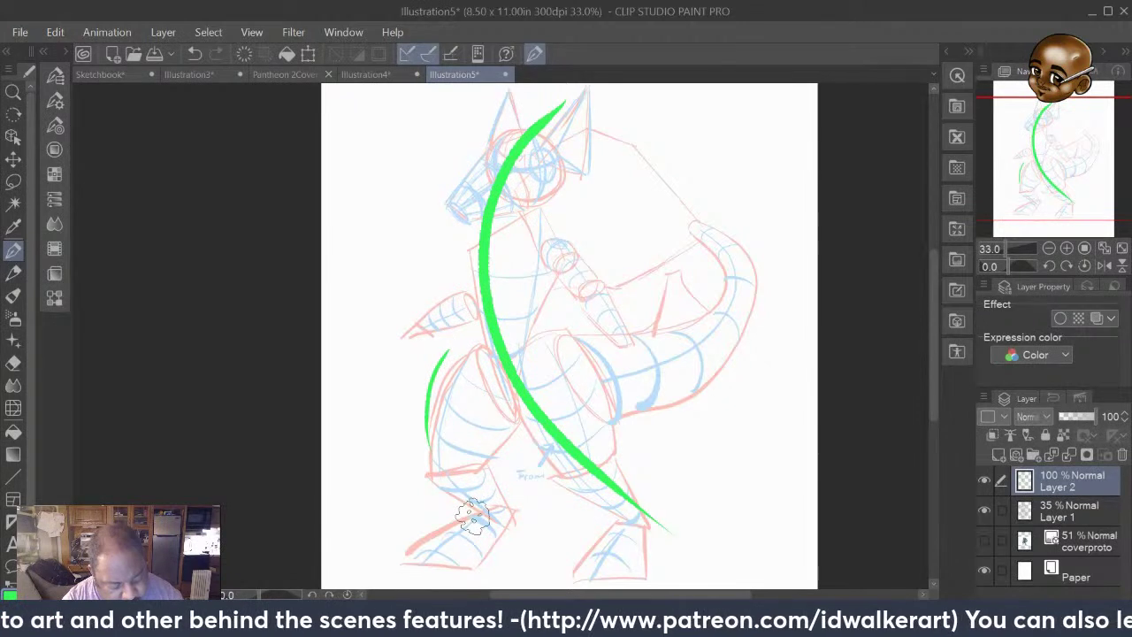
left_click_drag(523, 437, 507, 452)
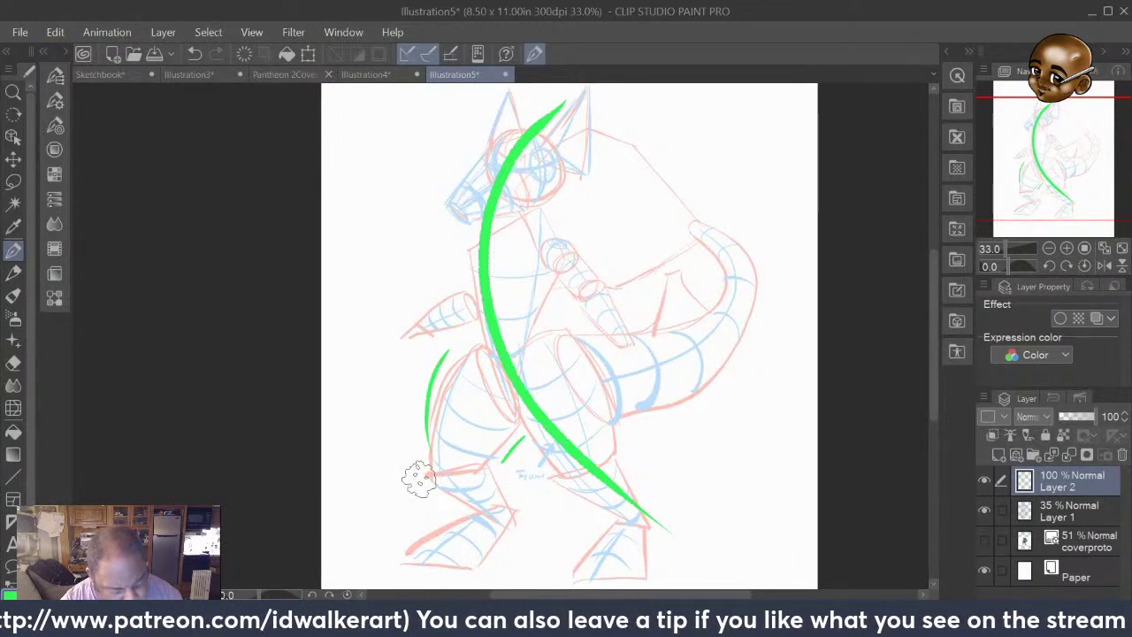
mouse_move(424, 469)
left_mouse_down()
mouse_move(440, 511)
mouse_move(473, 522)
left_mouse_up()
left_click_drag(501, 467, 520, 513)
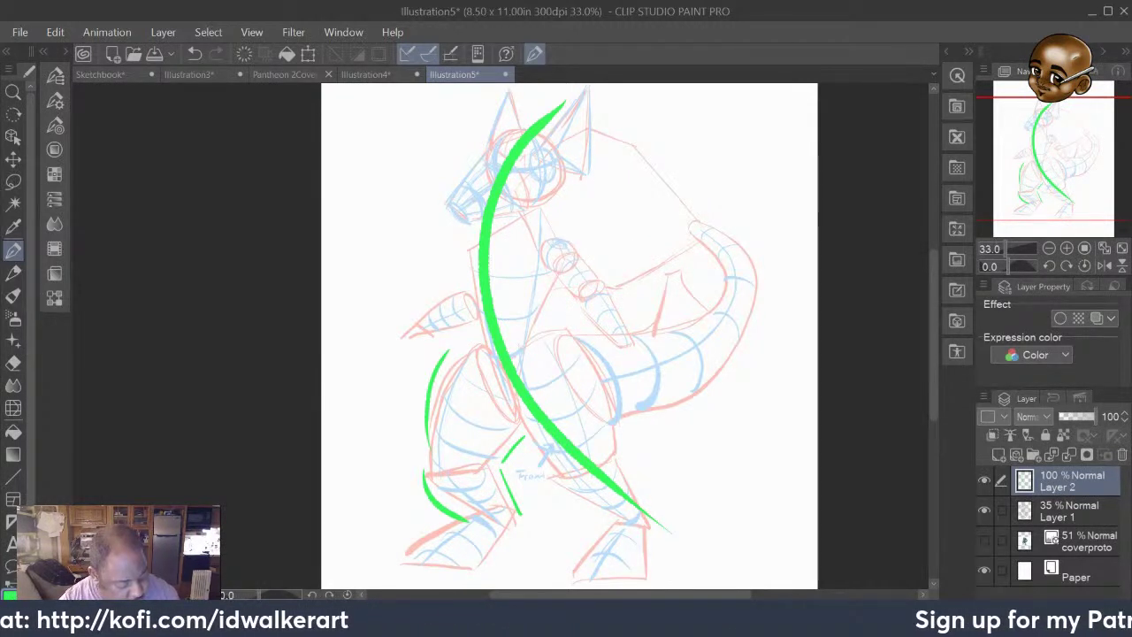
Set the drawing color to orange-red (FC6439) and draw slanted shoulder and hip lines across the line of action
double_click(10, 596)
left_click(583, 456)
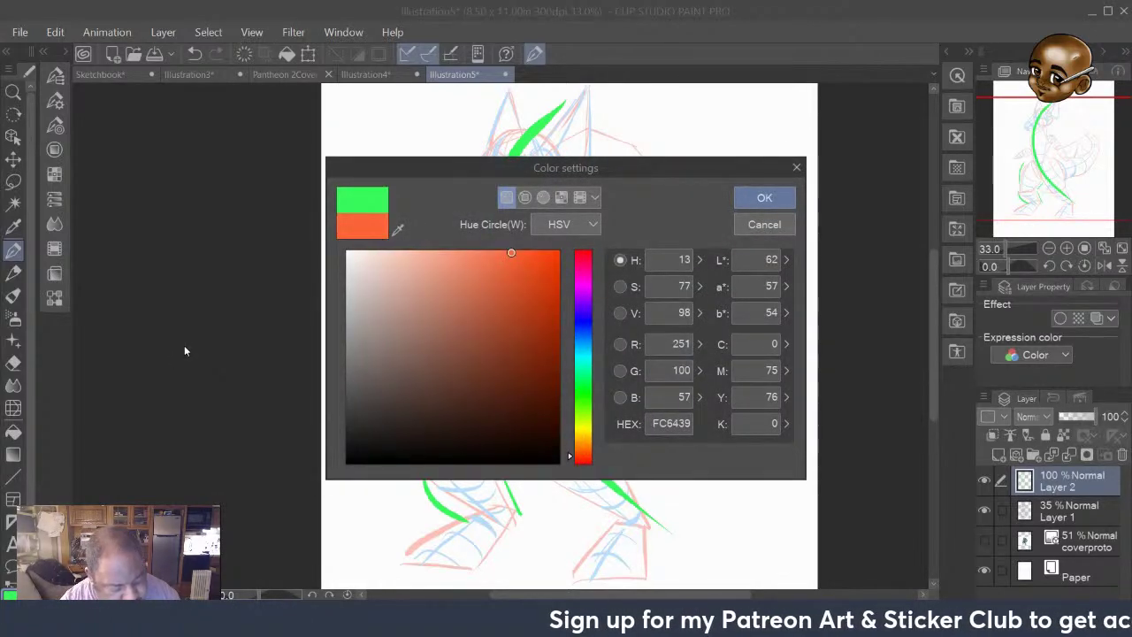
left_click(764, 197)
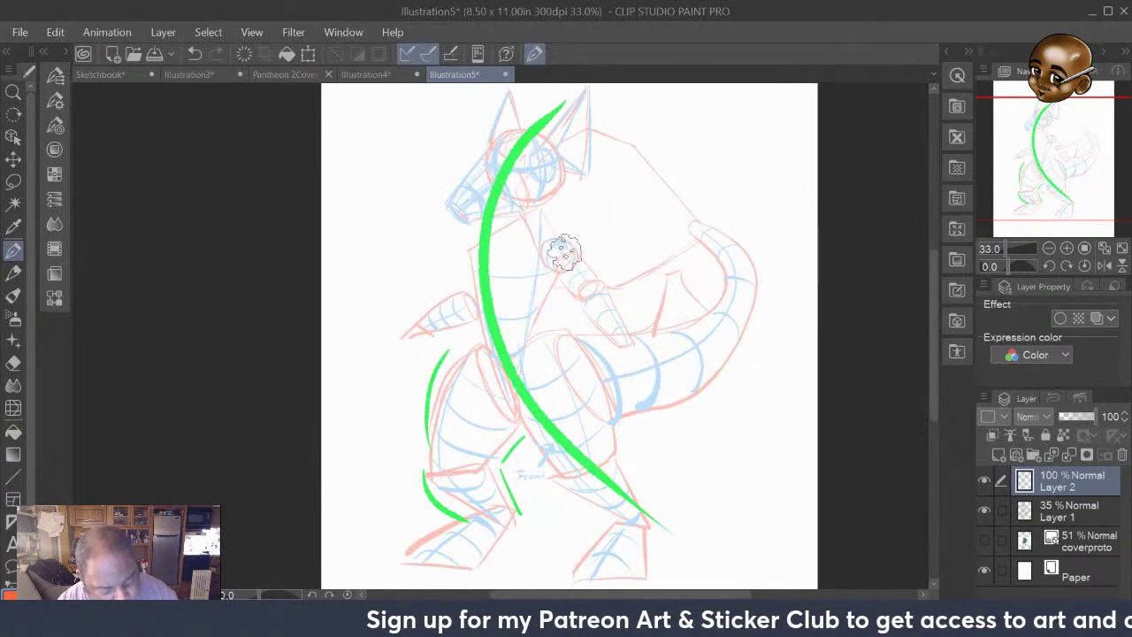
left_click_drag(573, 256, 447, 237)
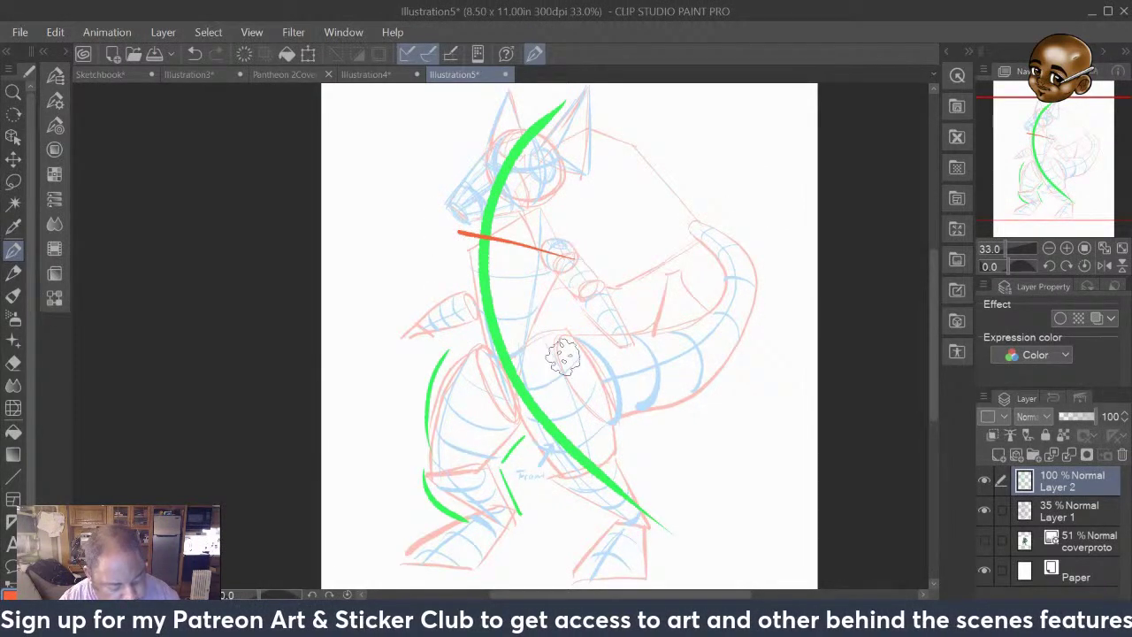
left_click_drag(575, 338, 451, 380)
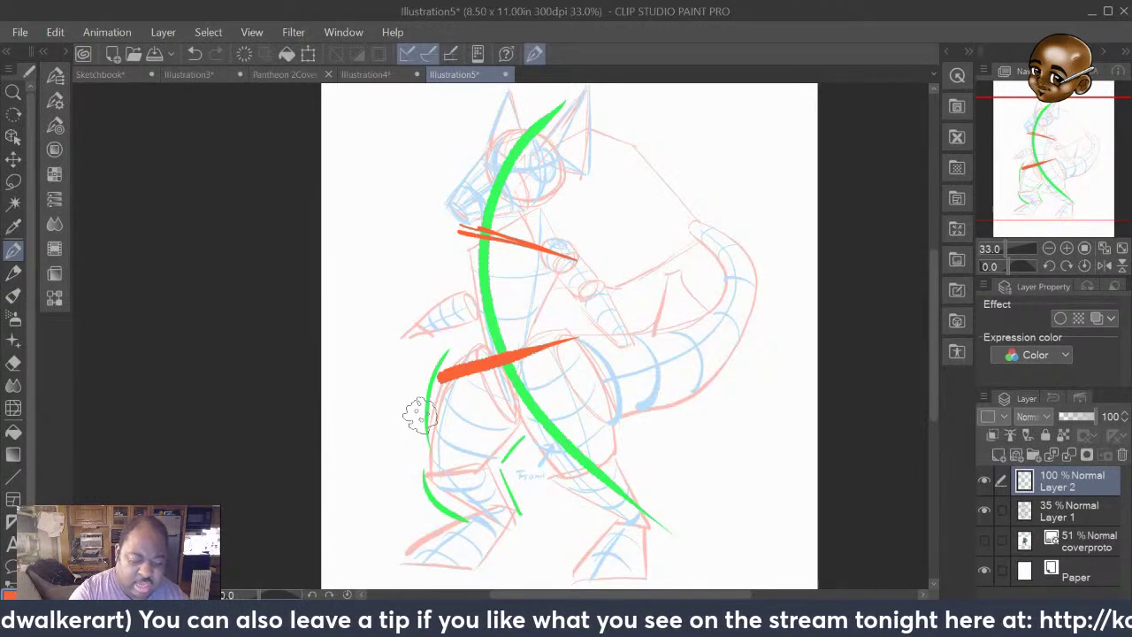
Try a flatter shoulder line and an extra slanted hip line in orange-red, and undo both
left_click_drag(568, 234, 446, 239)
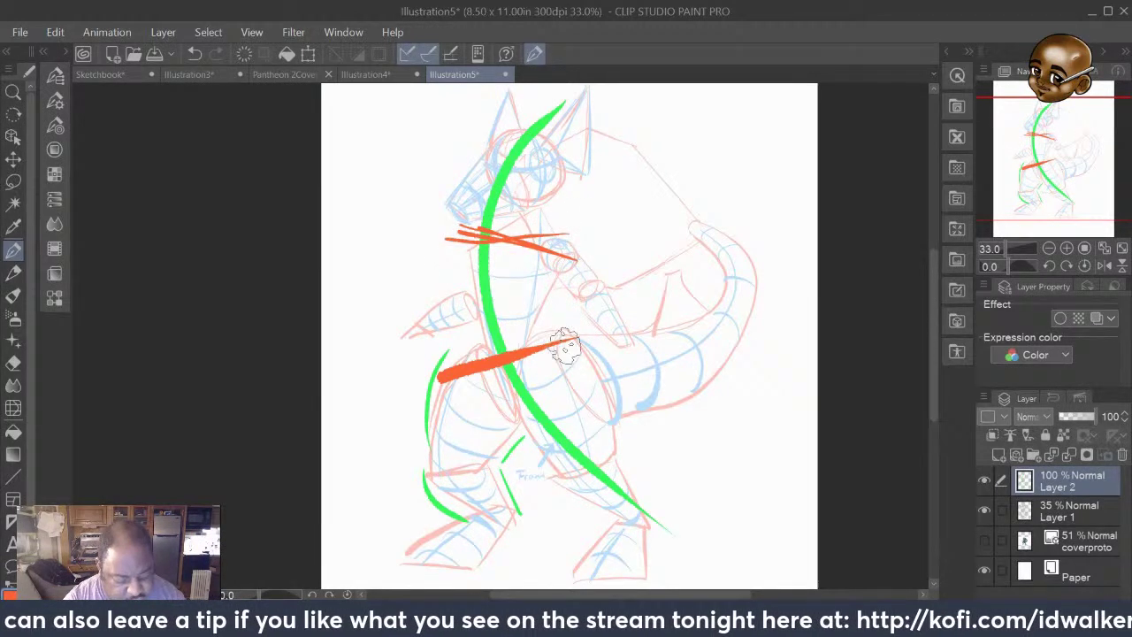
left_click_drag(566, 350, 414, 388)
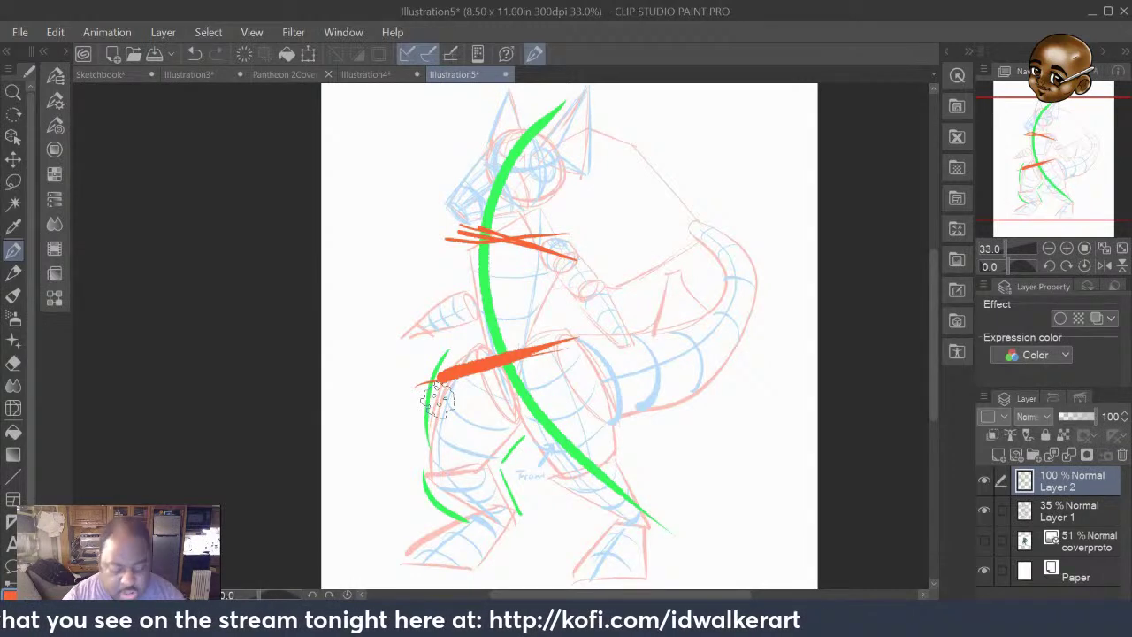
left_click(194, 54)
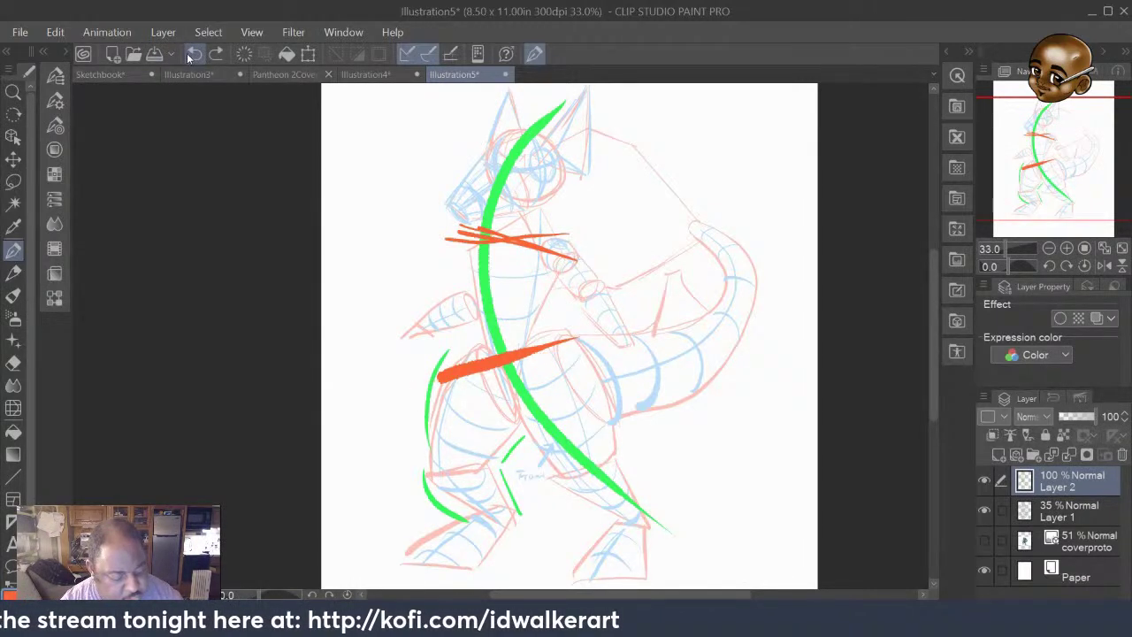
left_click(194, 54)
left_click(194, 54)
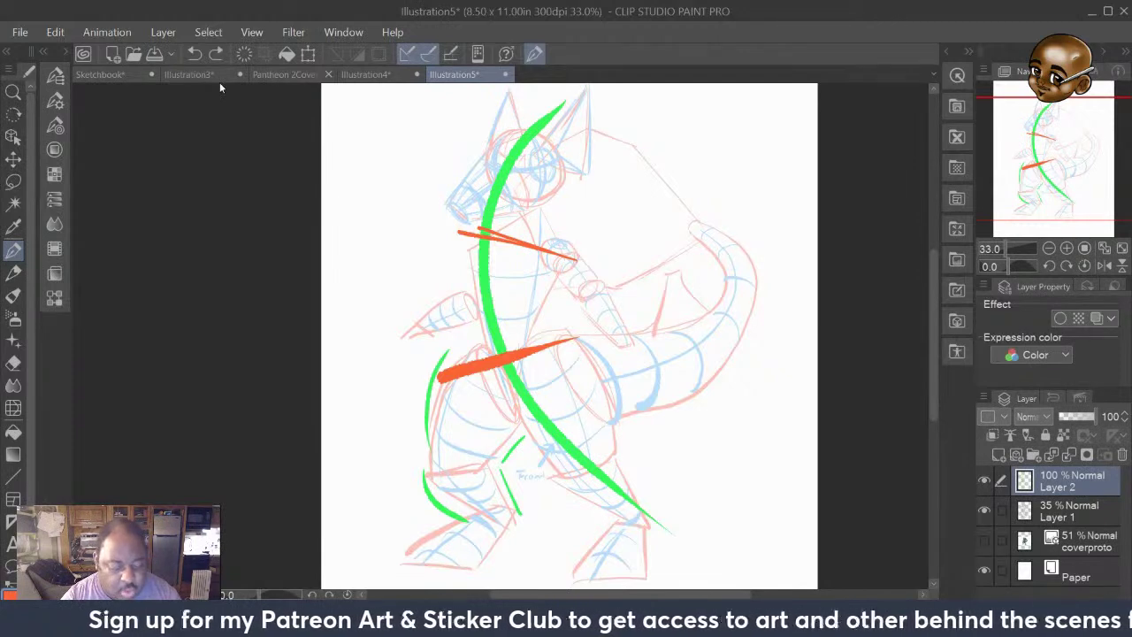
Show the coverproto reference in place of Layer 1 and mark the shoulder and hip points on it with small orange-red strokes
left_click(986, 511)
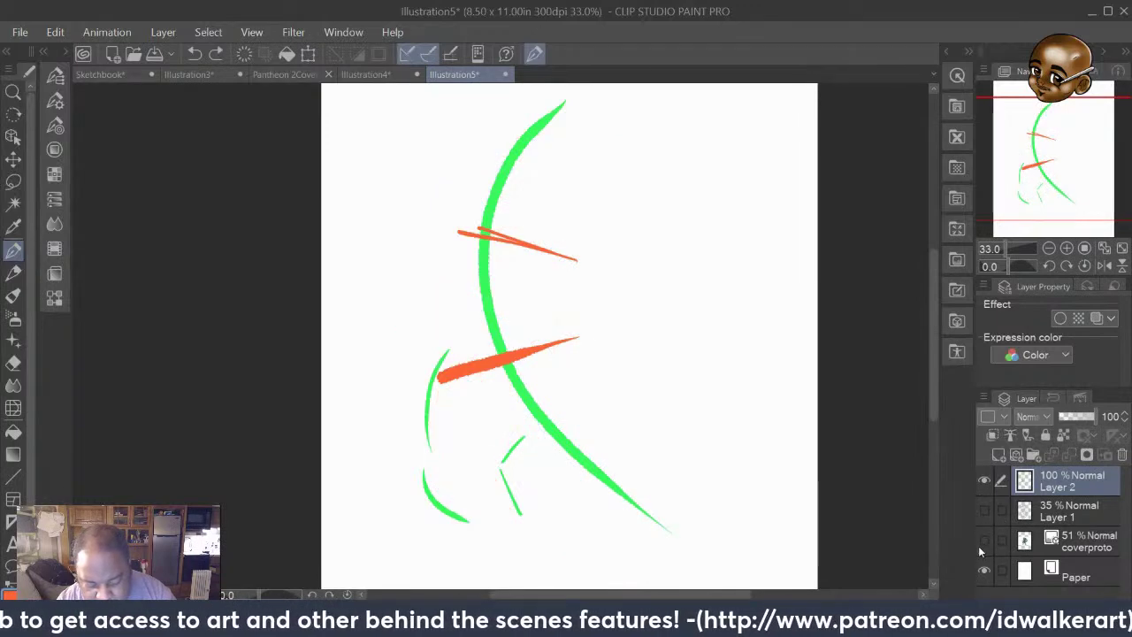
left_click(985, 540)
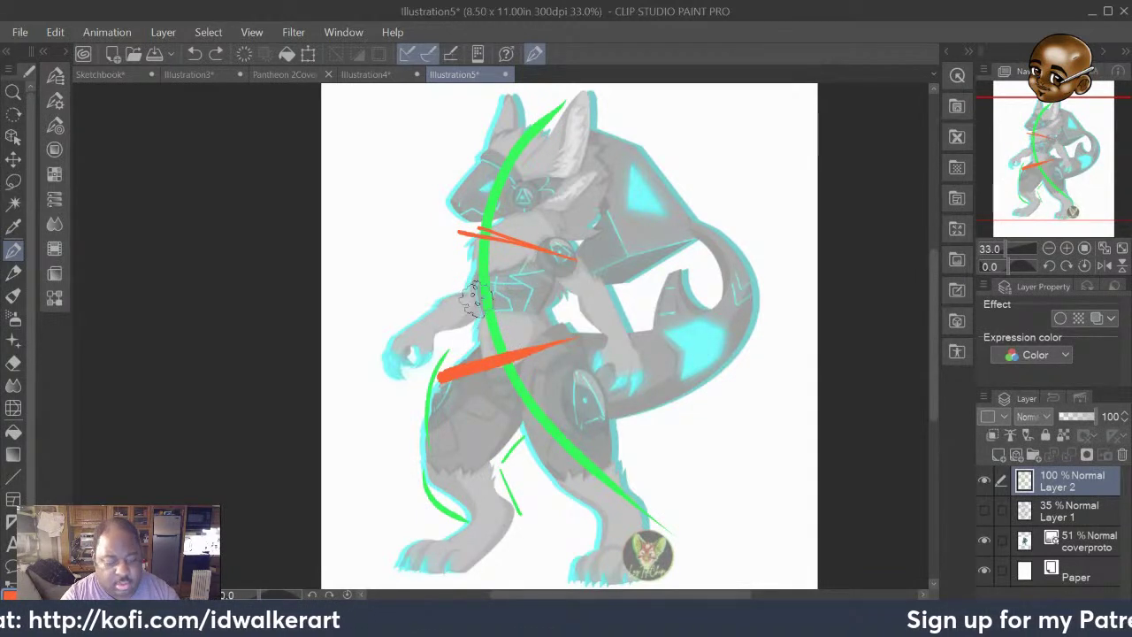
left_click_drag(430, 283, 465, 283)
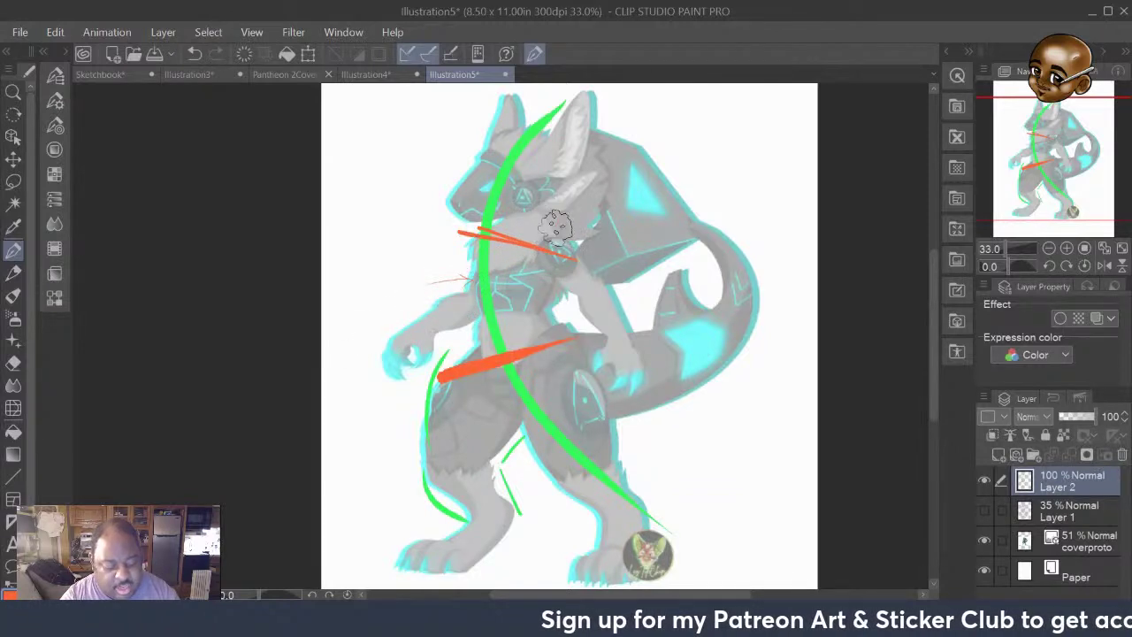
left_click_drag(548, 233, 556, 237)
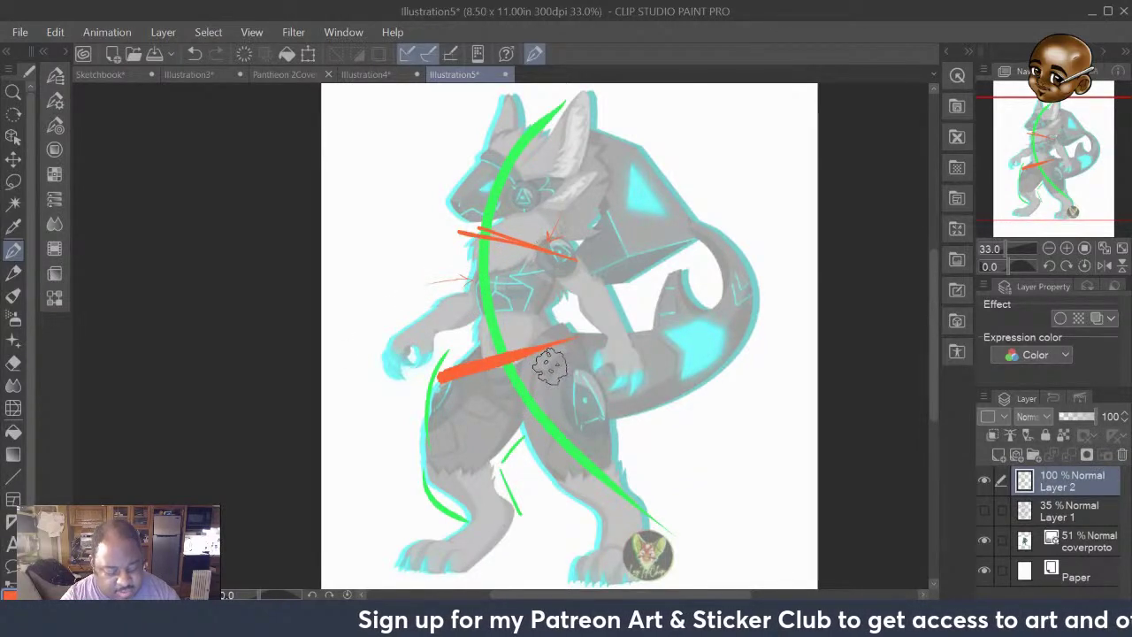
left_click_drag(564, 375, 550, 366)
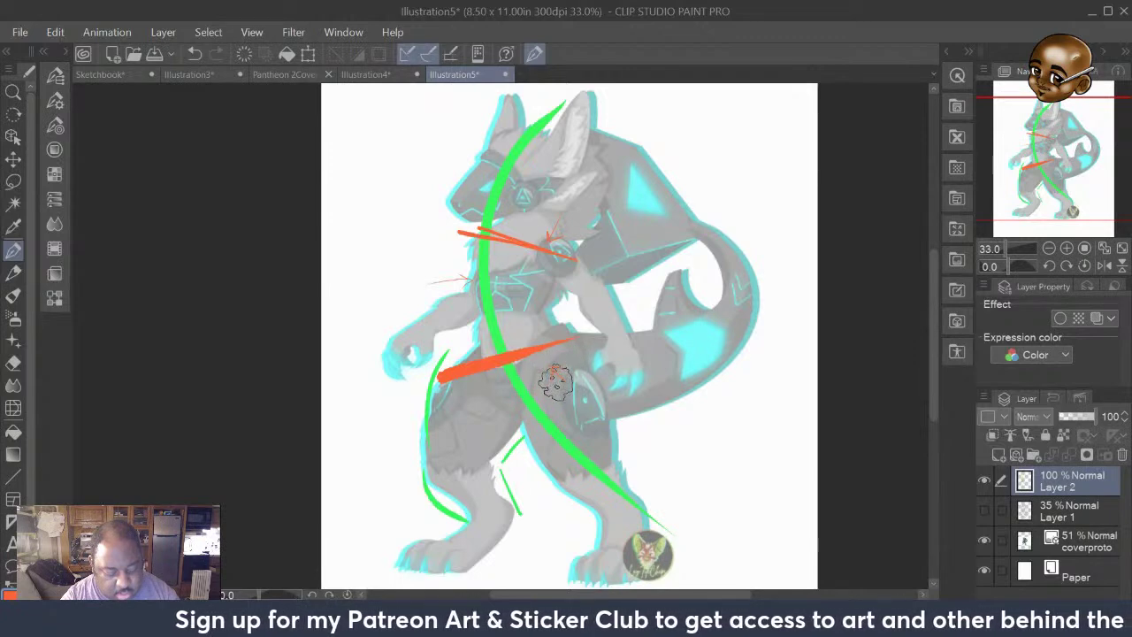
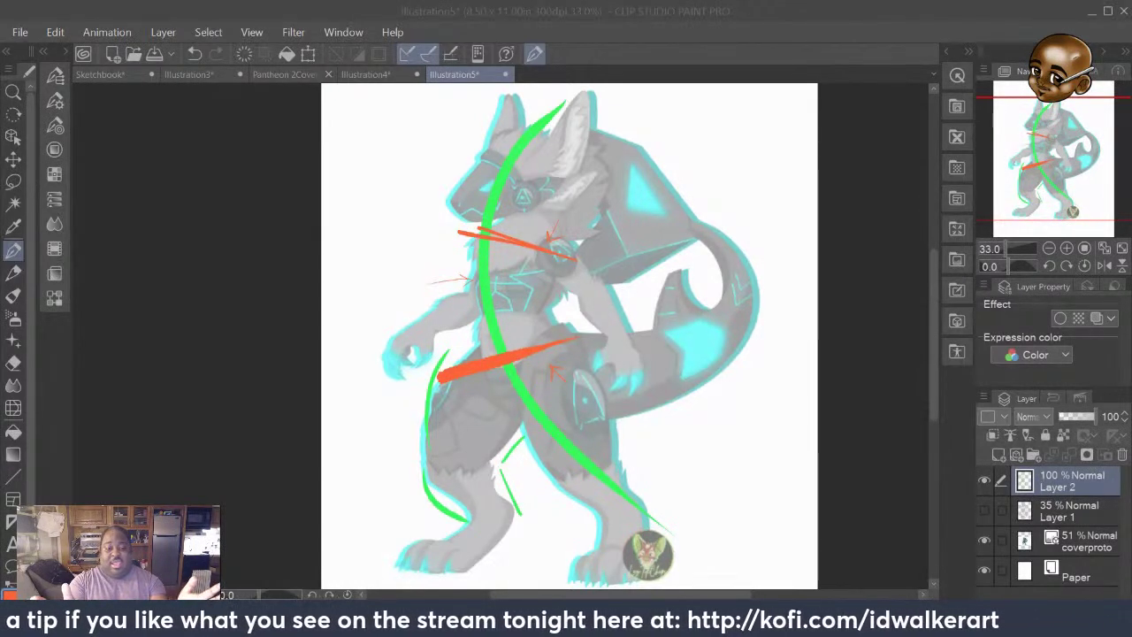
left_click(207, 402)
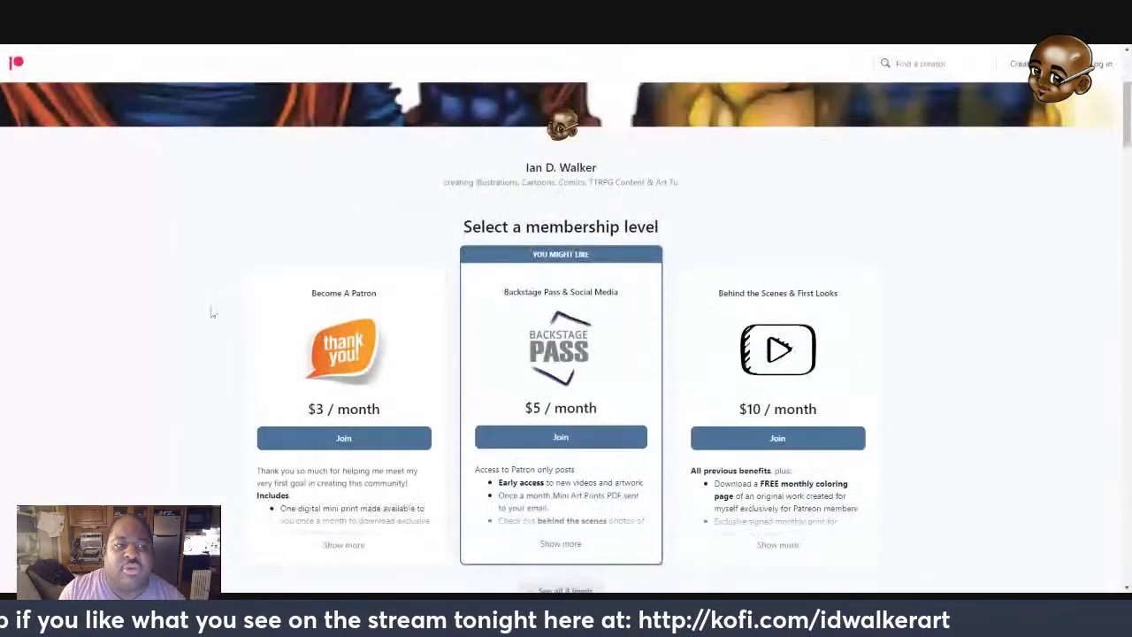
Switch to the artist's Patreon page and expand the membership list to show all 4 levels
scroll(214, 315, "down", 2)
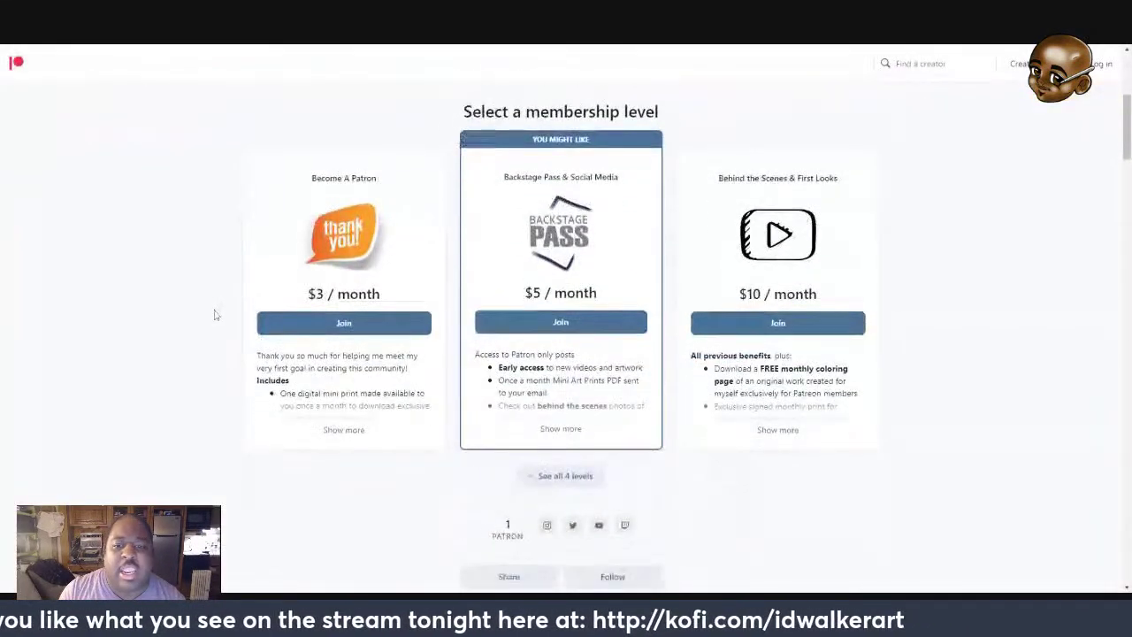
scroll(214, 315, "up", 1)
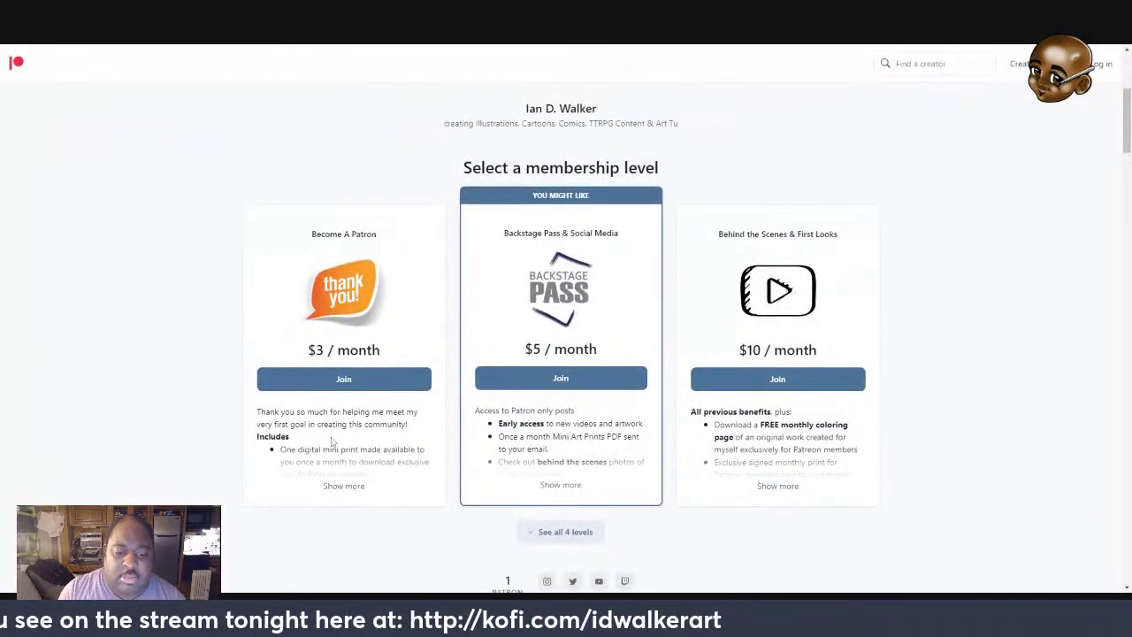
scroll(334, 442, "down", 1)
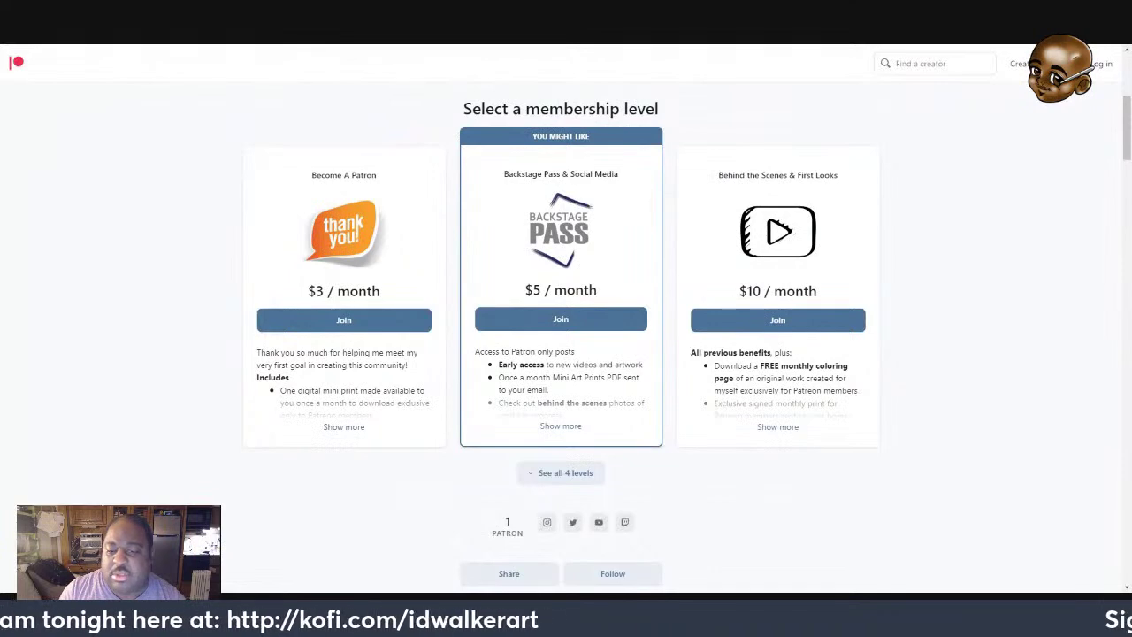
left_click(549, 474)
scroll(354, 410, "down", 2)
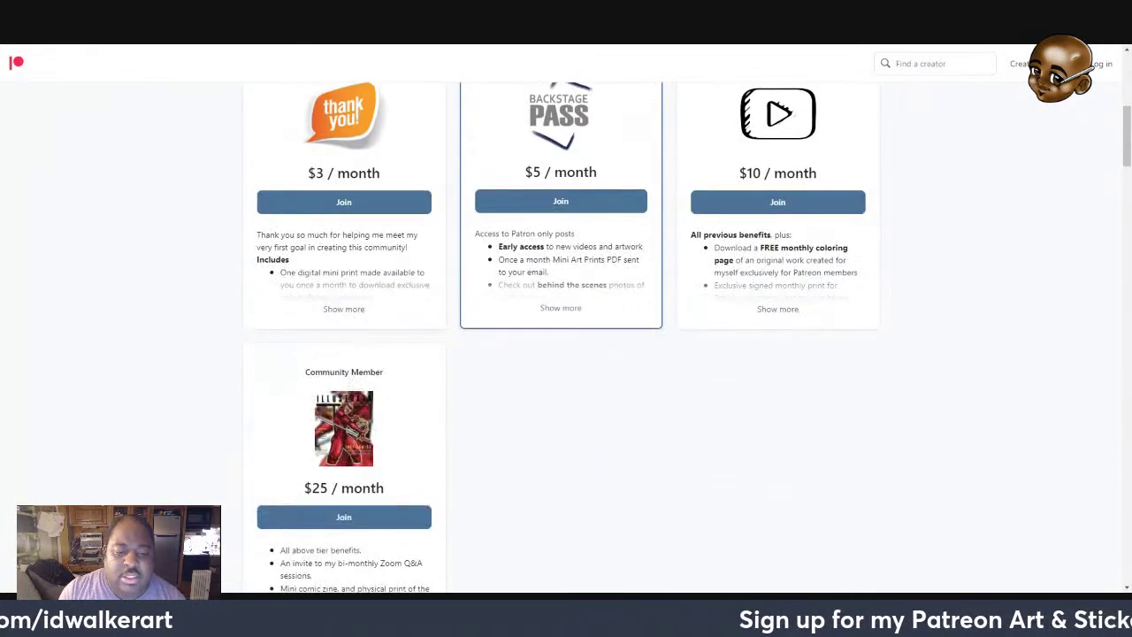
Review the prices and benefits of the Patreon membership levels, including the Community Member level
scroll(566, 313, "up", 2)
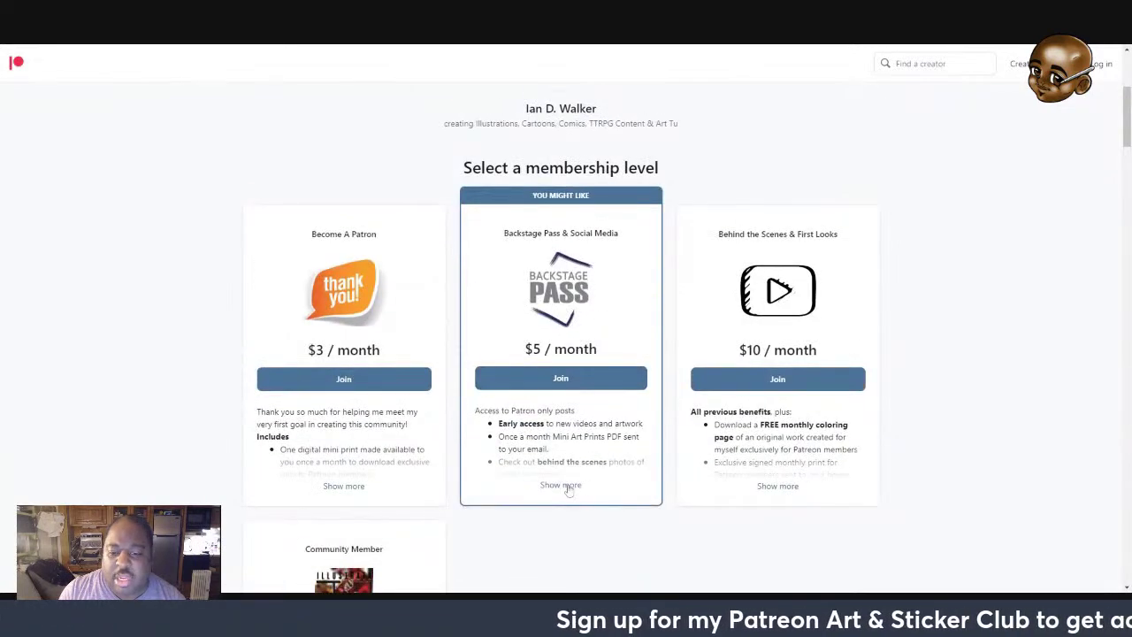
scroll(568, 489, "down", 1)
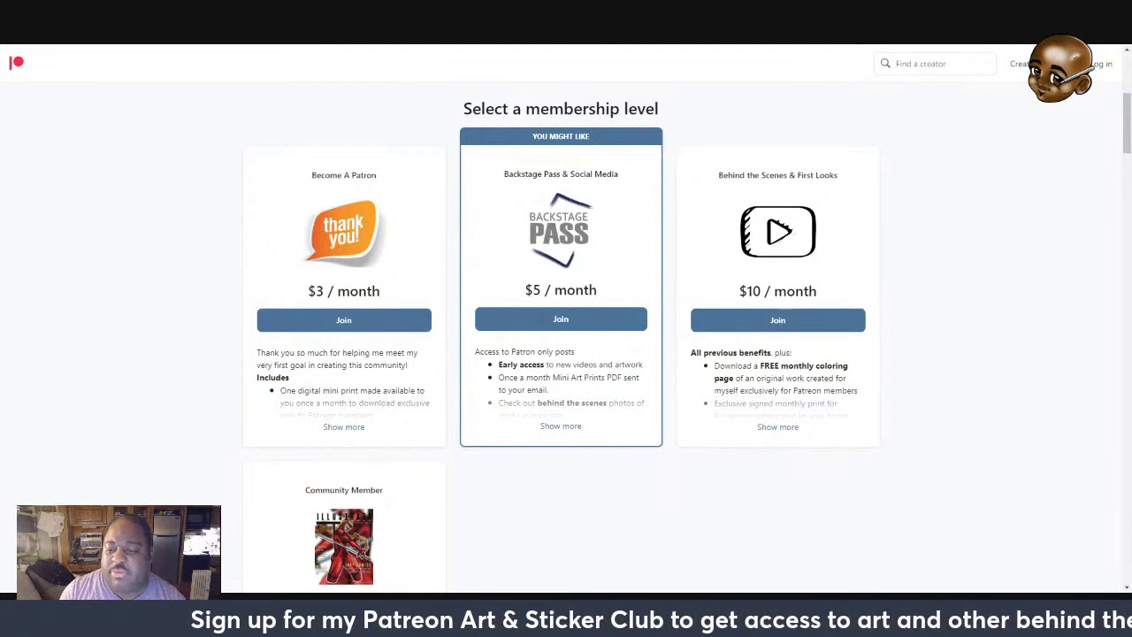
scroll(773, 432, "down", 1)
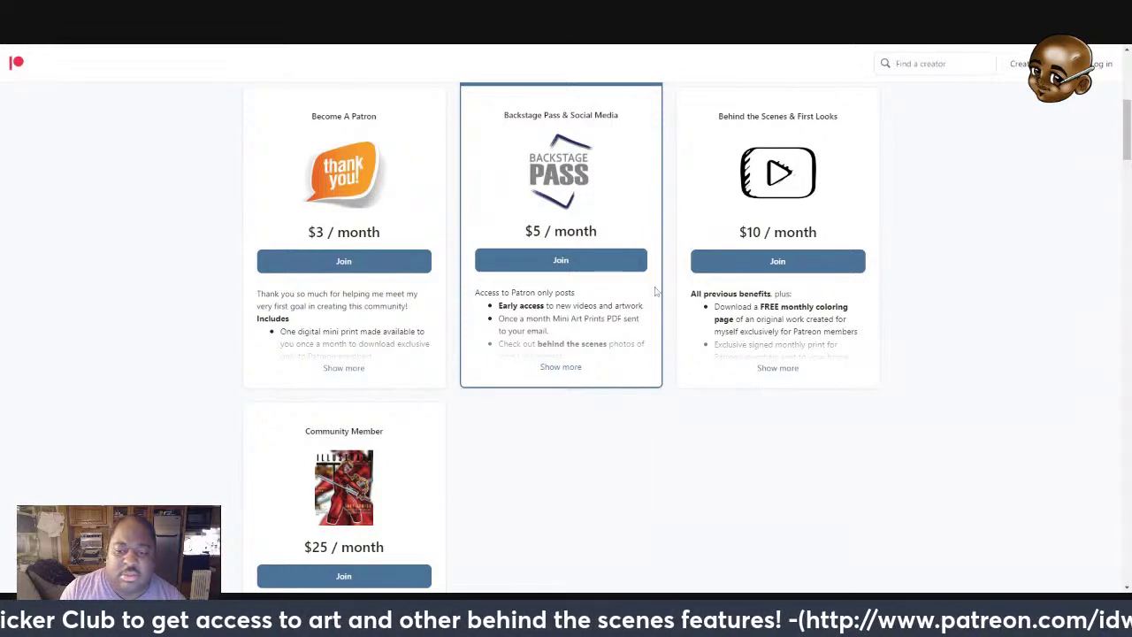
scroll(485, 361, "down", 2)
scroll(642, 389, "up", 4)
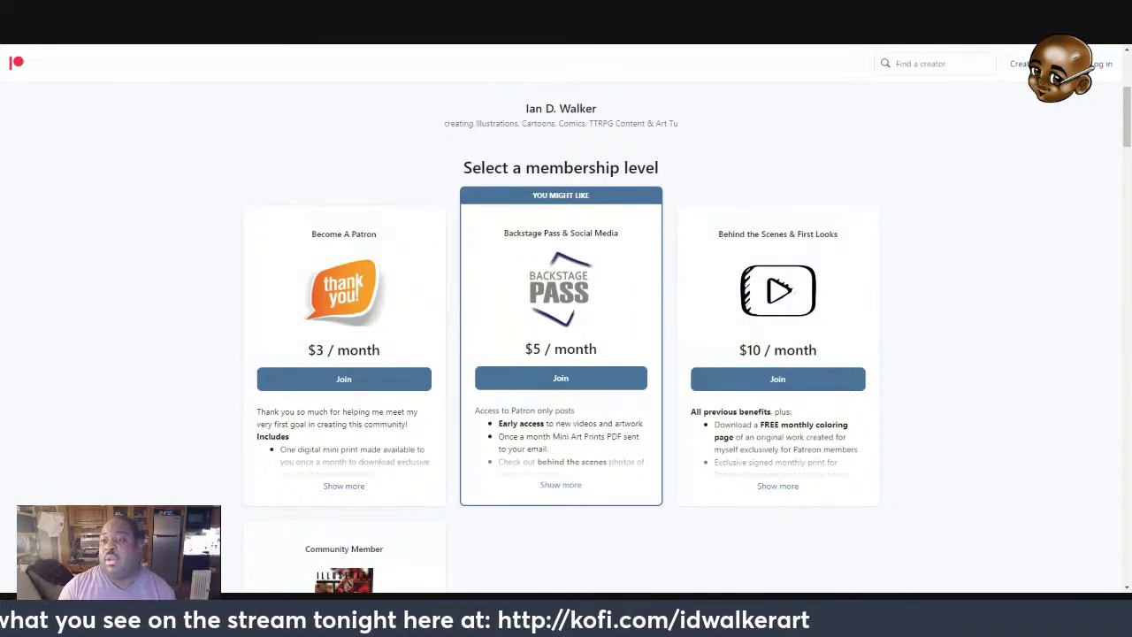
scroll(357, 379, "down", 2)
scroll(358, 380, "down", 1)
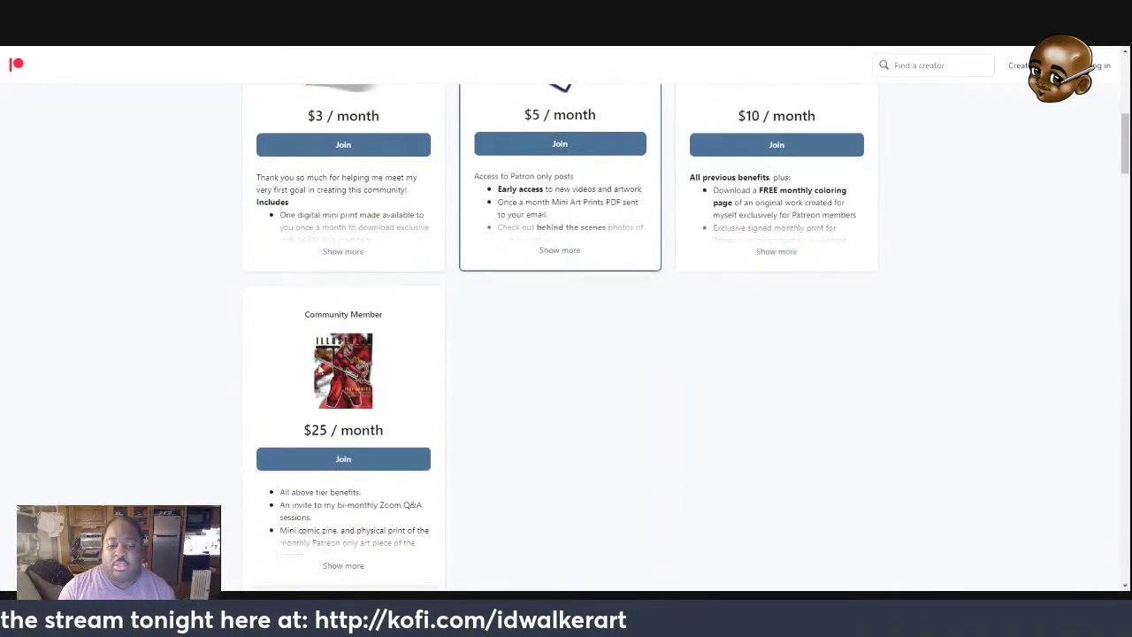
scroll(450, 488, "down", 1)
scroll(619, 356, "up", 3)
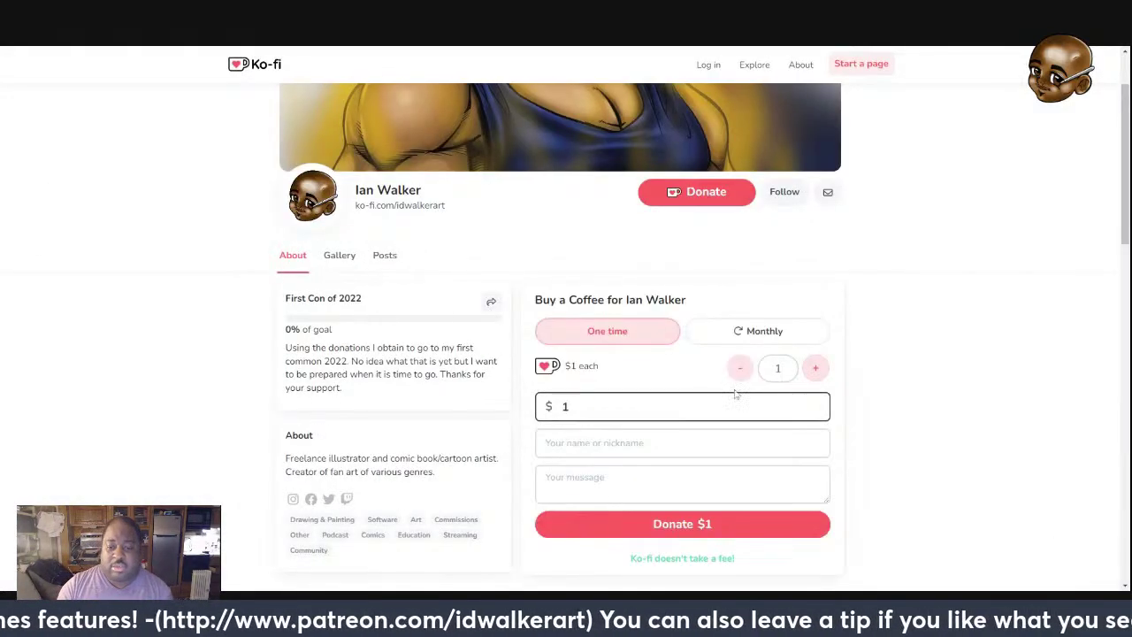
Switch to the artist's Ko-fi page and examine the one-time donation form's amount, name and message fields
scroll(855, 384, "down", 2)
scroll(925, 447, "up", 2)
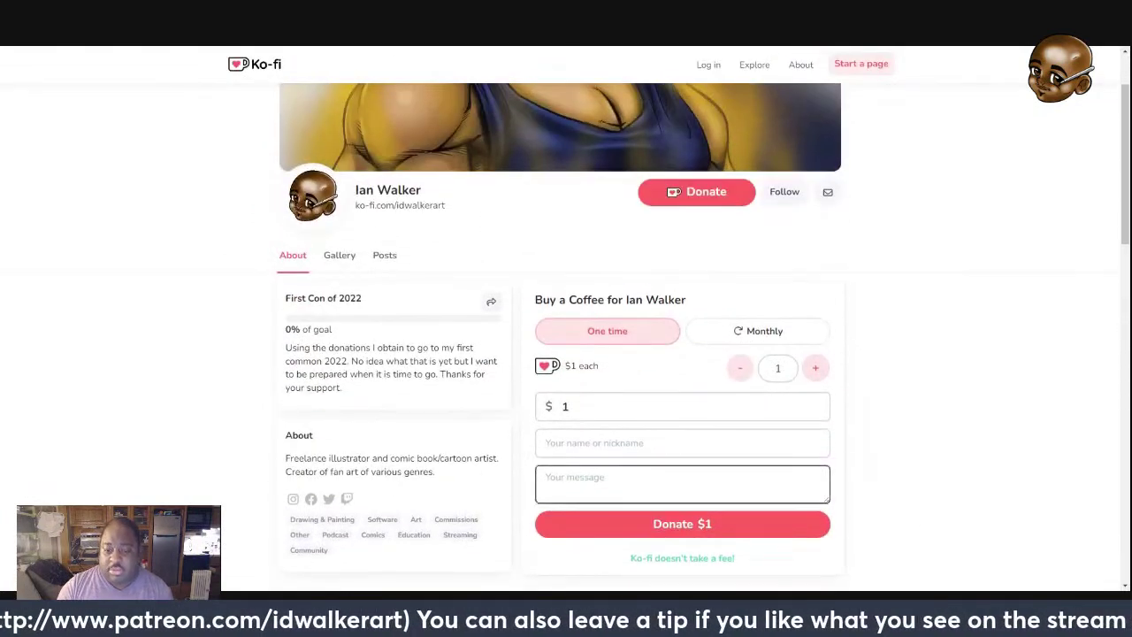
left_click(681, 442)
left_click(928, 437)
scroll(938, 440, "down", 1)
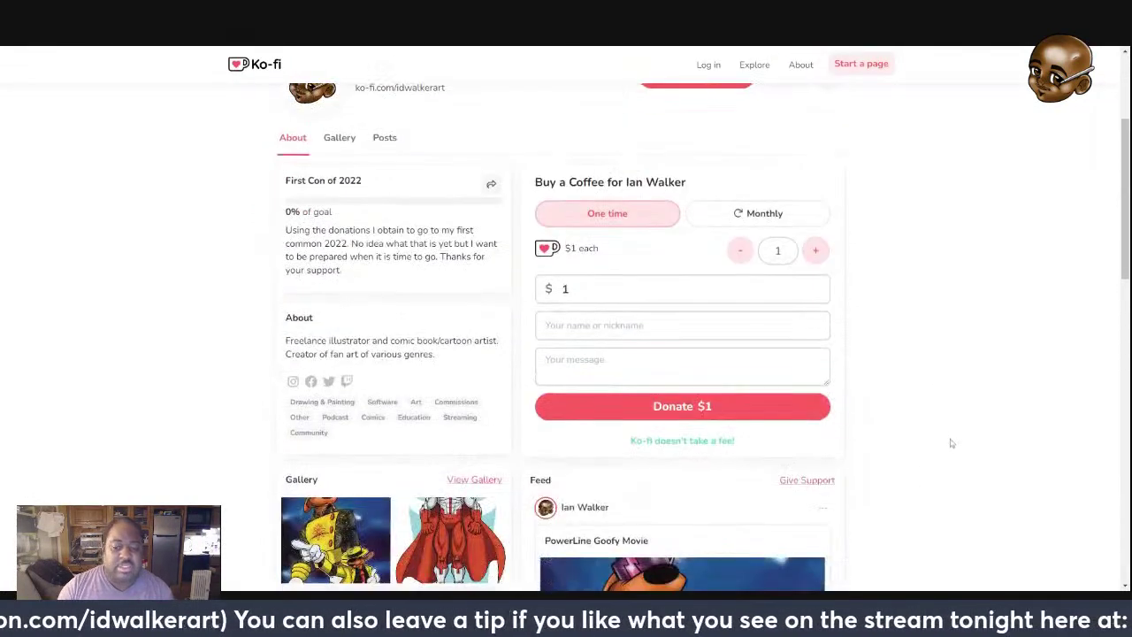
scroll(897, 396, "up", 2)
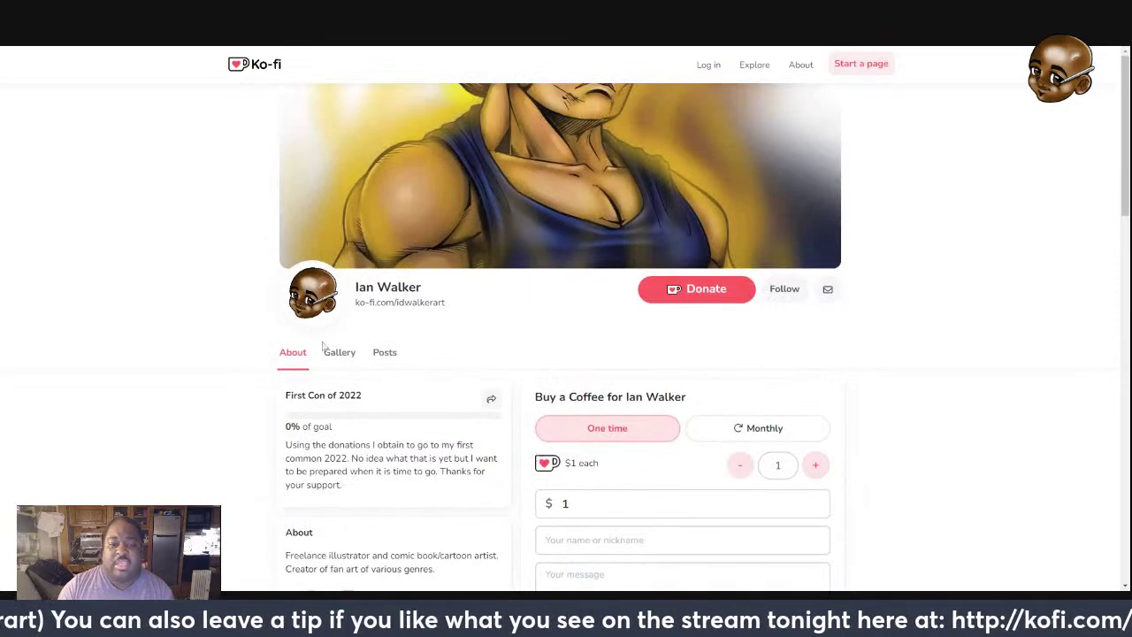
Look through the Ko-fi page's gallery and feed posts, including PowerLine Goofy Movie, OmniMan and the Smile Project, and return to the profile header
scroll(251, 392, "down", 2)
scroll(251, 394, "down", 2)
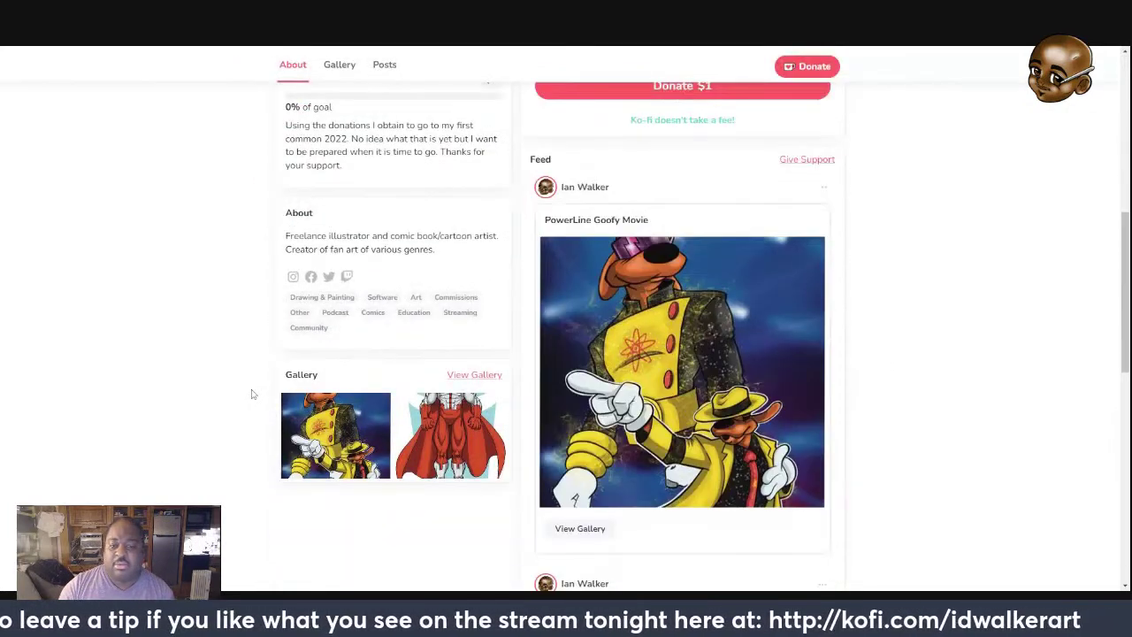
scroll(252, 394, "down", 2)
scroll(716, 336, "up", 2)
scroll(710, 384, "down", 1)
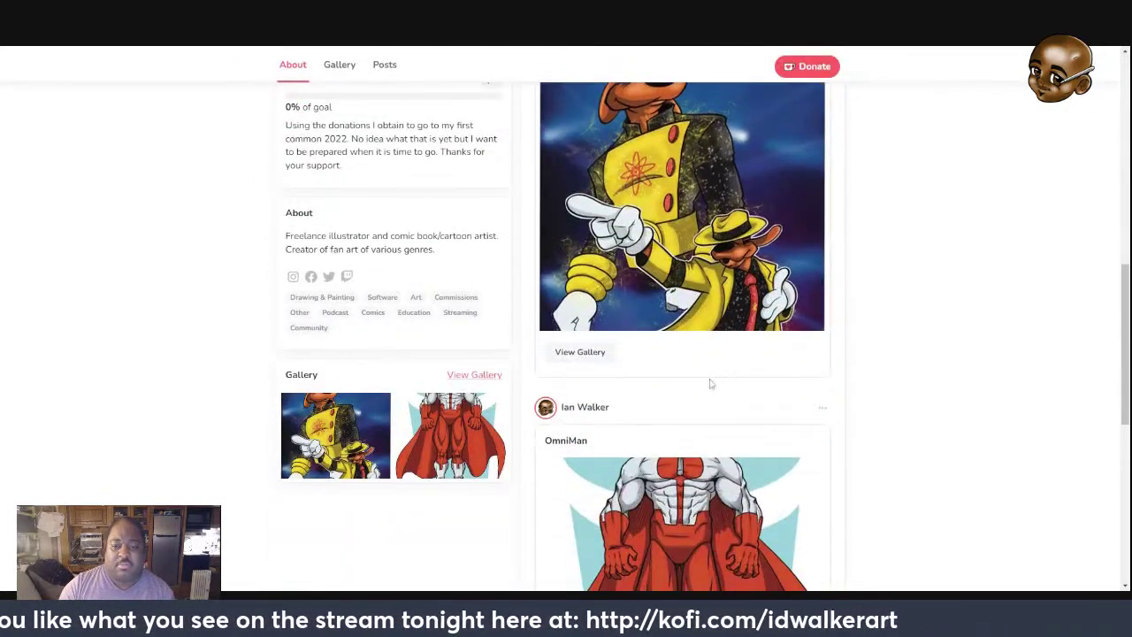
scroll(713, 496, "down", 2)
scroll(681, 488, "down", 3)
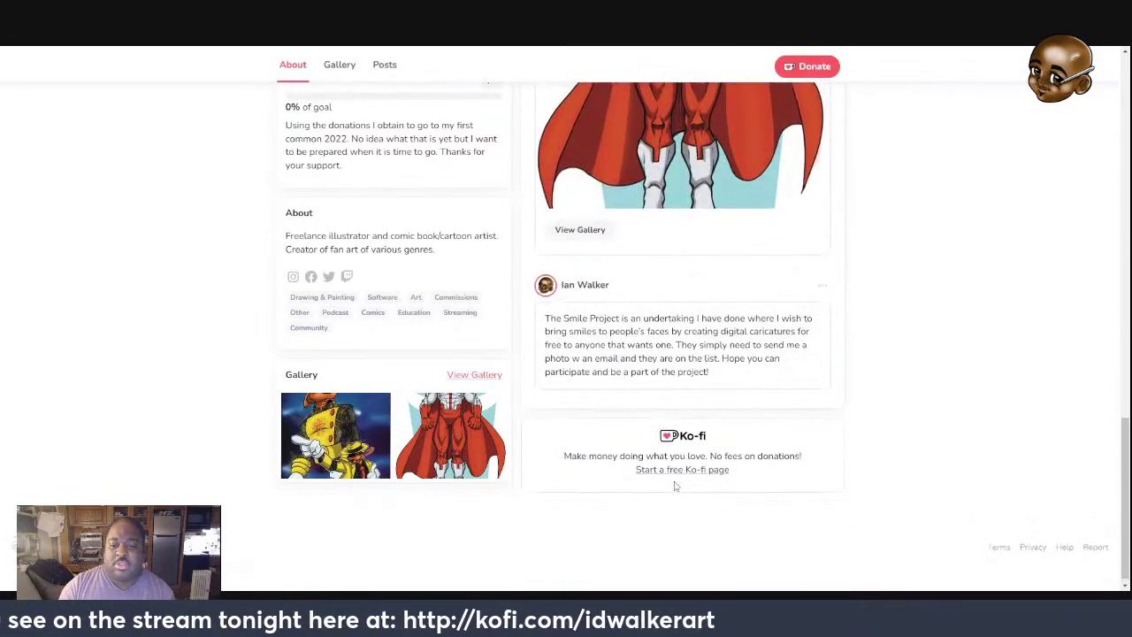
scroll(676, 485, "up", 10)
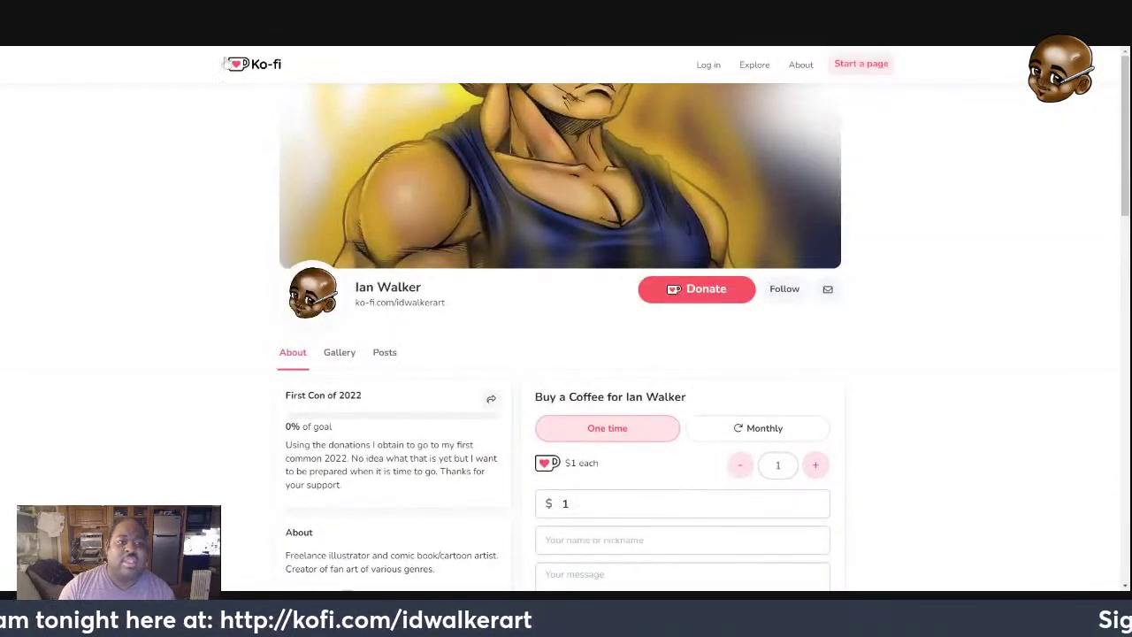